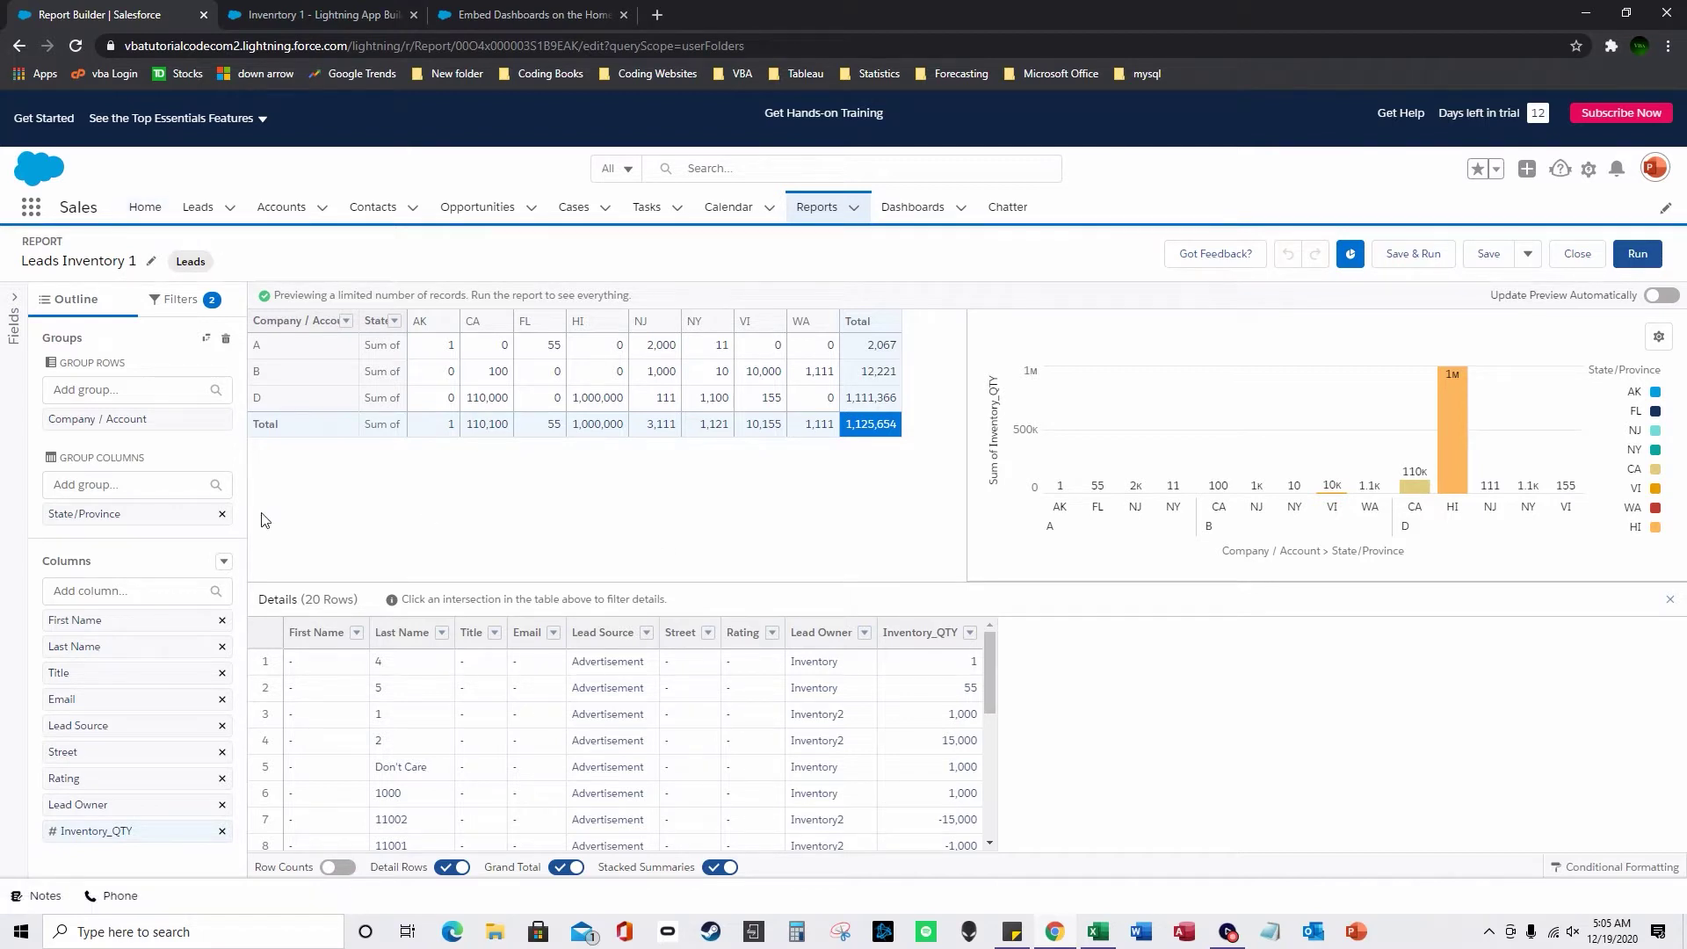
Step: Review the filters and outline of the Leads Inventory 1 report, and view the dashboard on the home page
{"action": "left_click", "coordinate": [182, 300]}
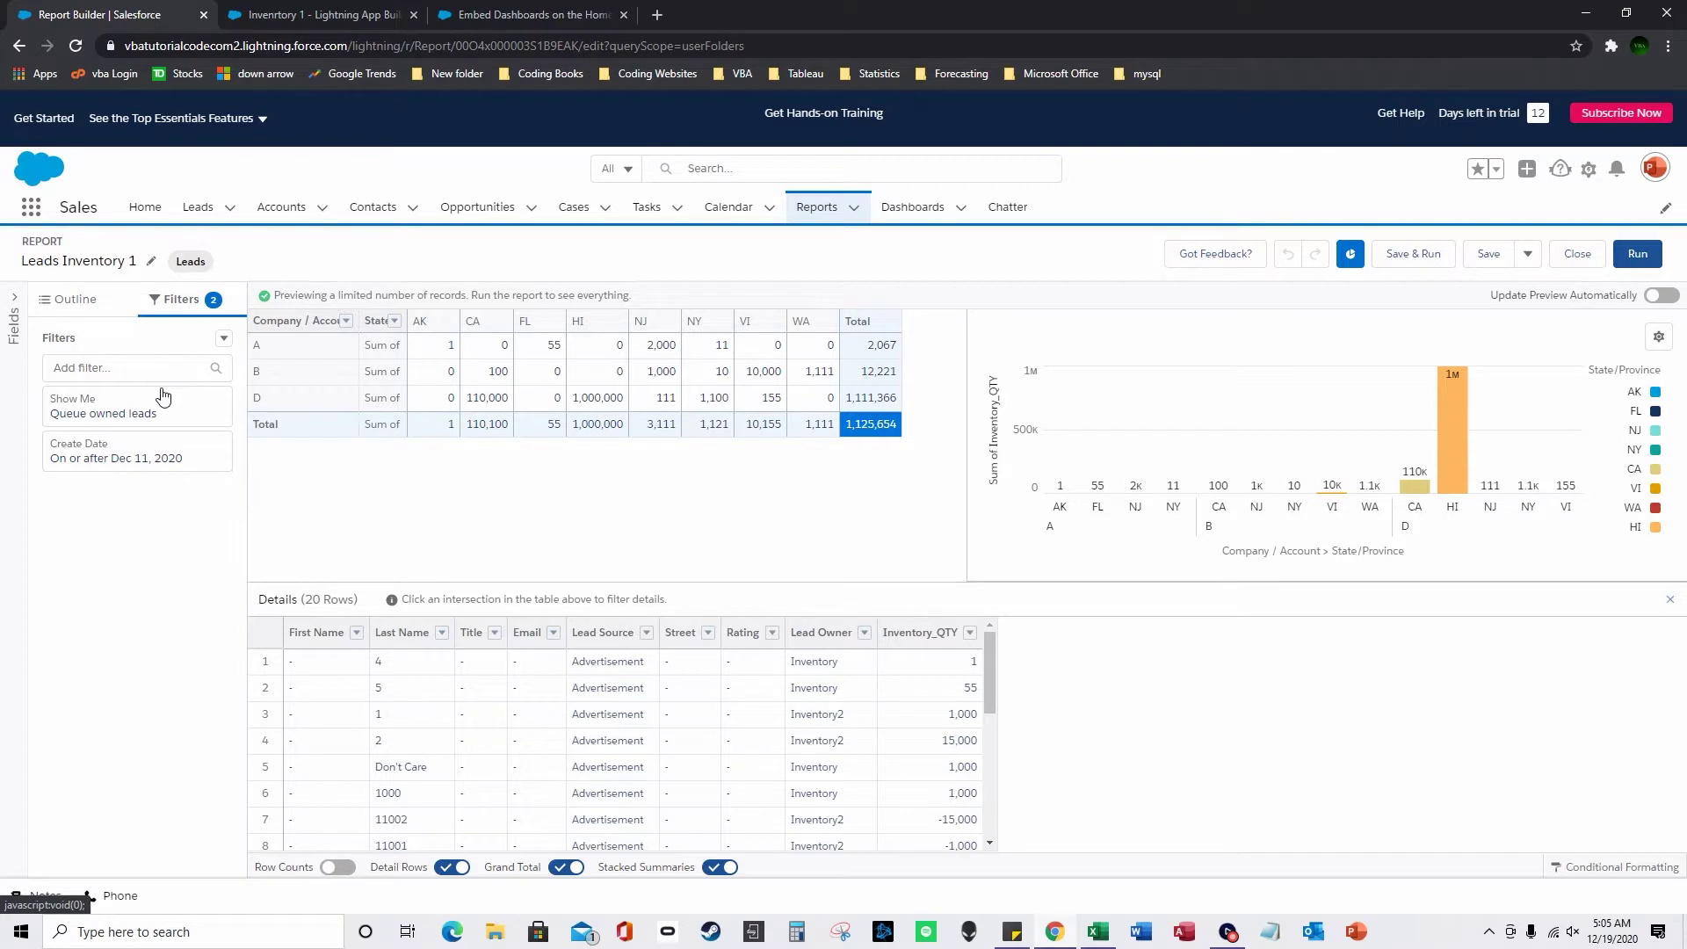
{"action": "left_click", "coordinate": [89, 308]}
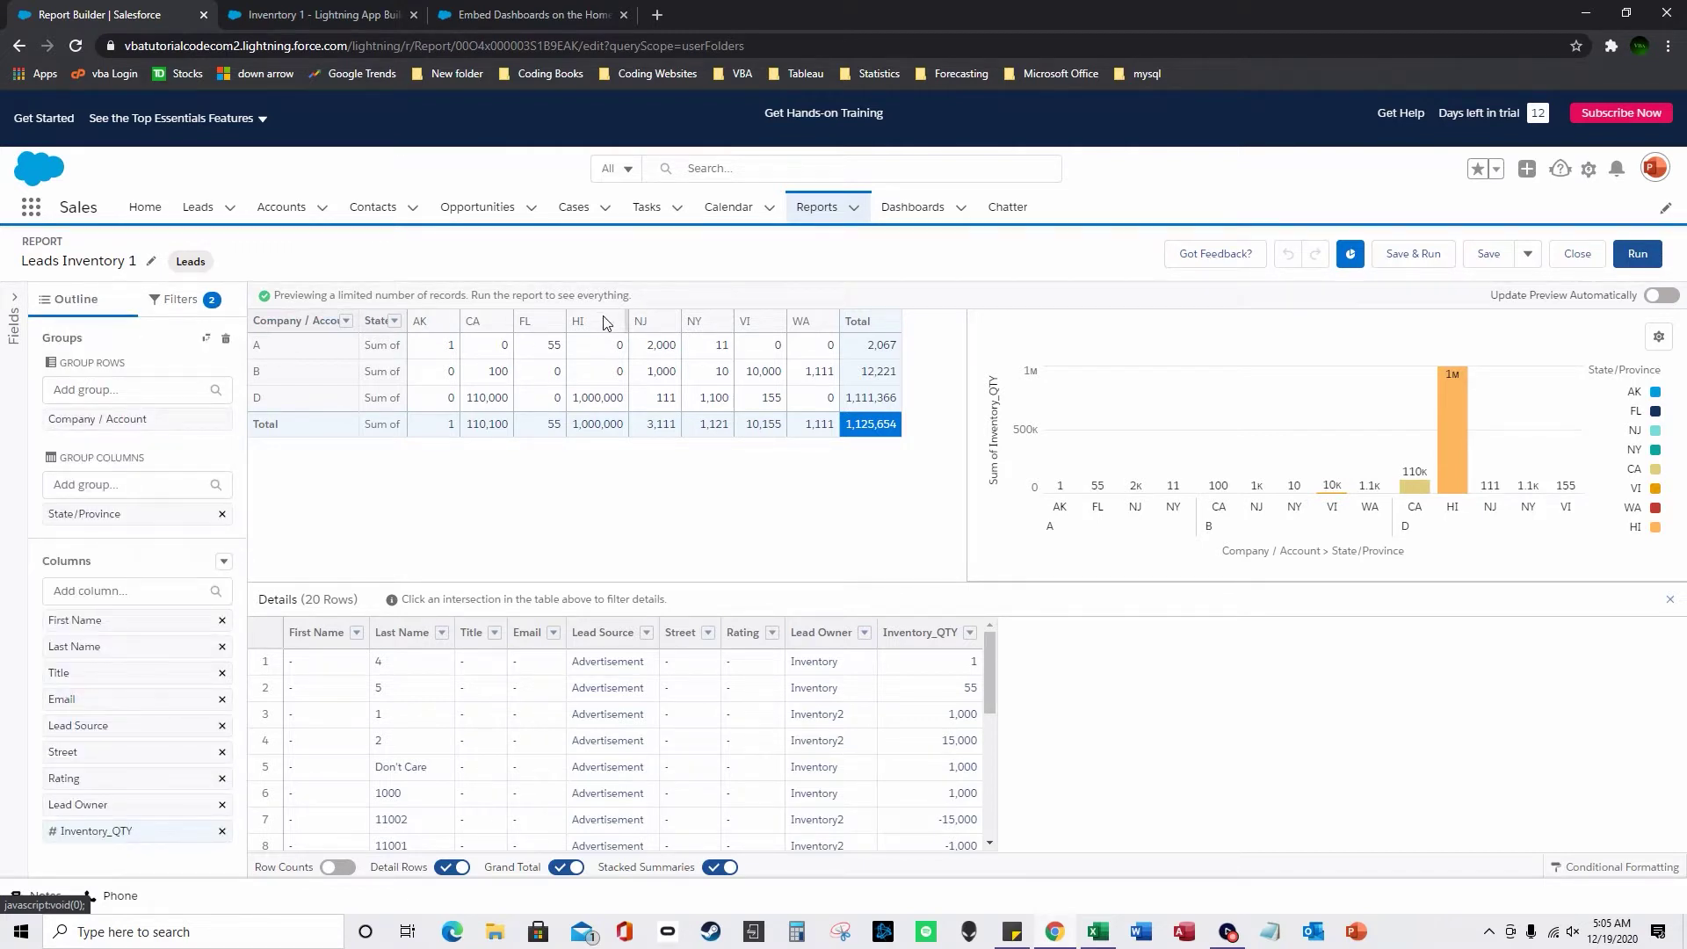
{"action": "left_click", "coordinate": [141, 214]}
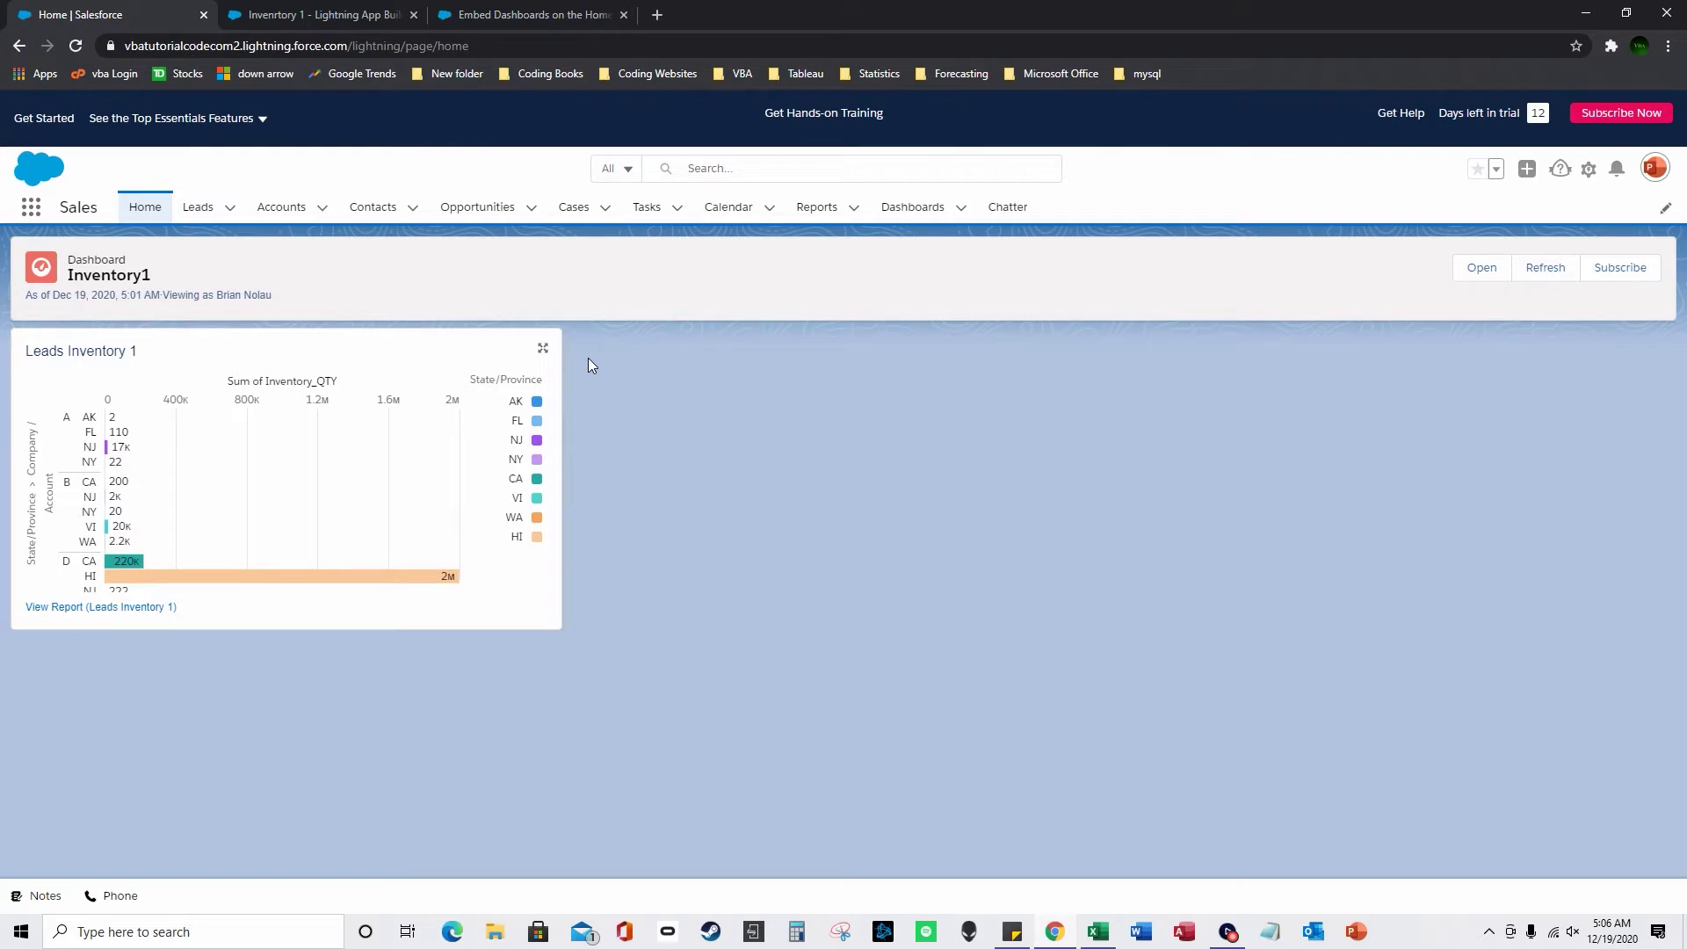
Step: Open the Inventory list view of the leads
{"action": "left_click", "coordinate": [198, 209]}
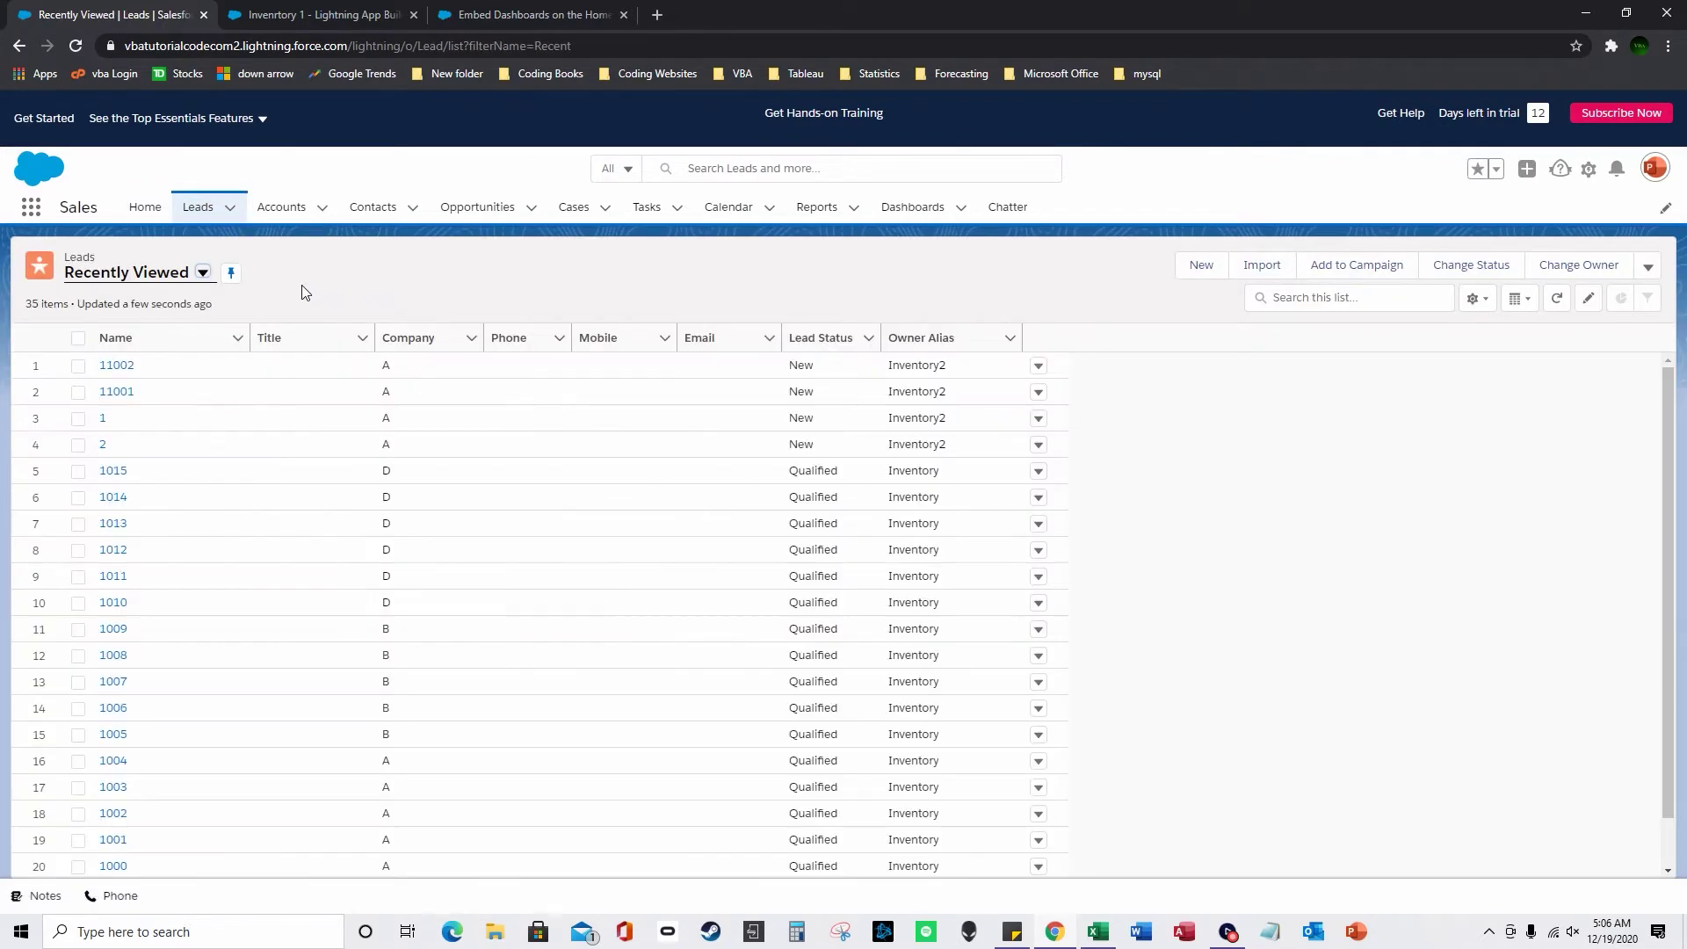
{"action": "left_click", "coordinate": [203, 273]}
{"action": "left_click", "coordinate": [178, 340]}
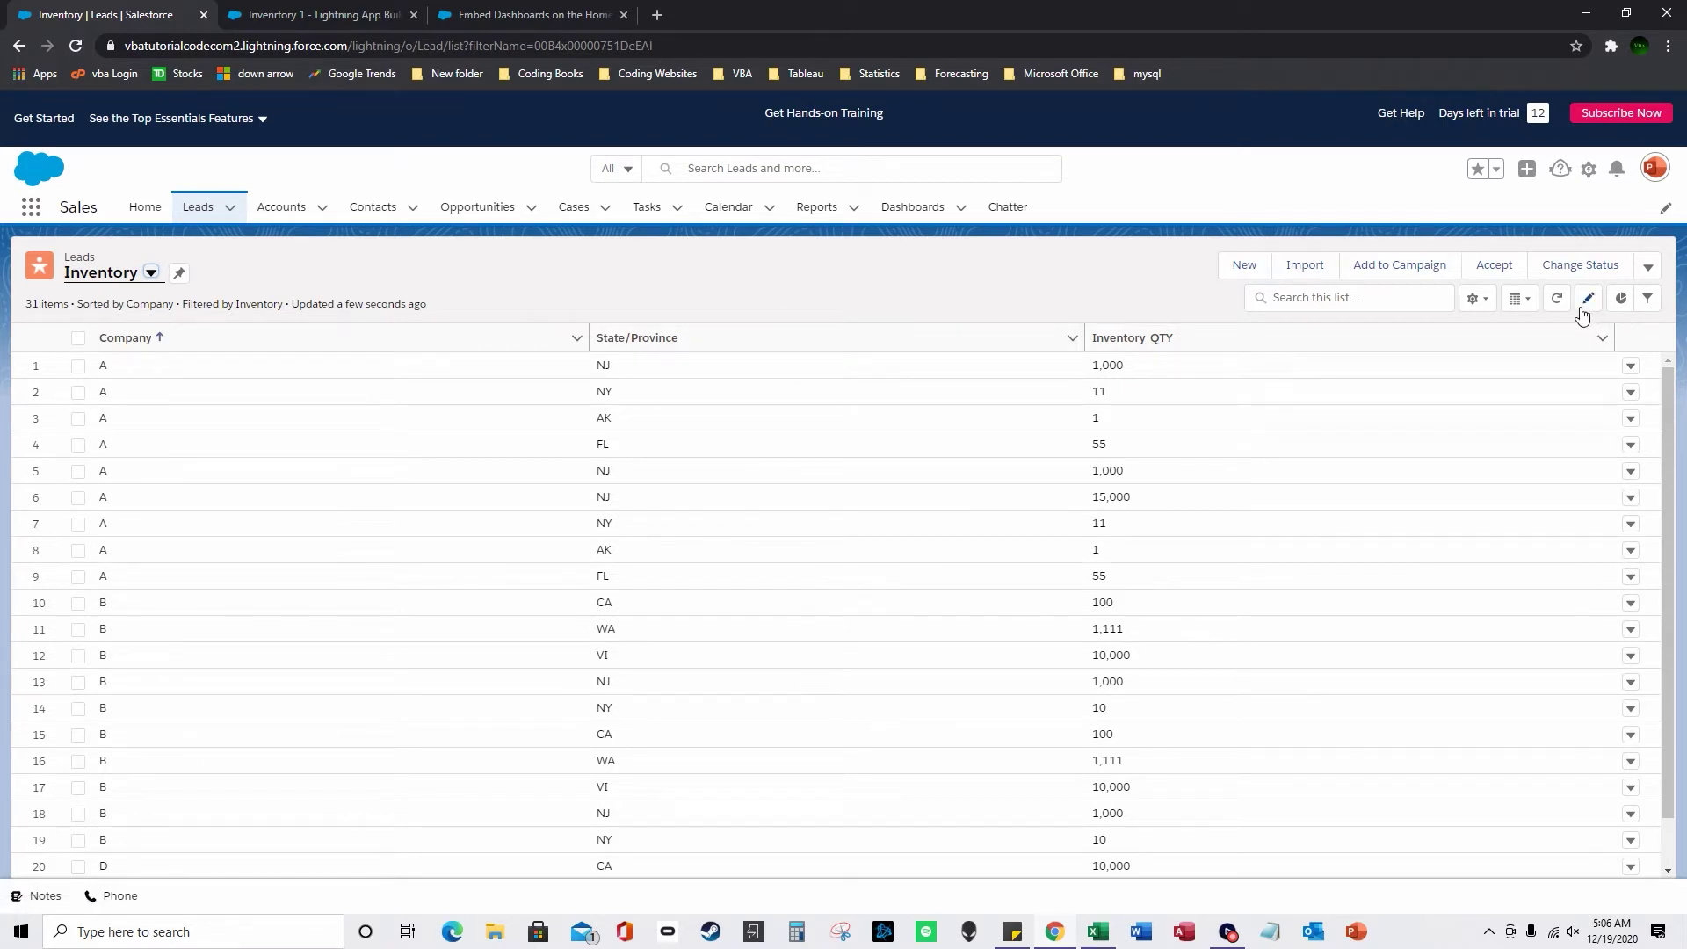
Step: Examine the available and visible display fields of the Inventory list view without changing them
{"action": "left_click", "coordinate": [1520, 299]}
{"action": "left_click", "coordinate": [1477, 298]}
{"action": "left_click", "coordinate": [1435, 522]}
{"action": "left_click", "coordinate": [808, 441]}
{"action": "left_click_drag", "start_coordinate": [809, 442], "coordinate": [798, 483]}
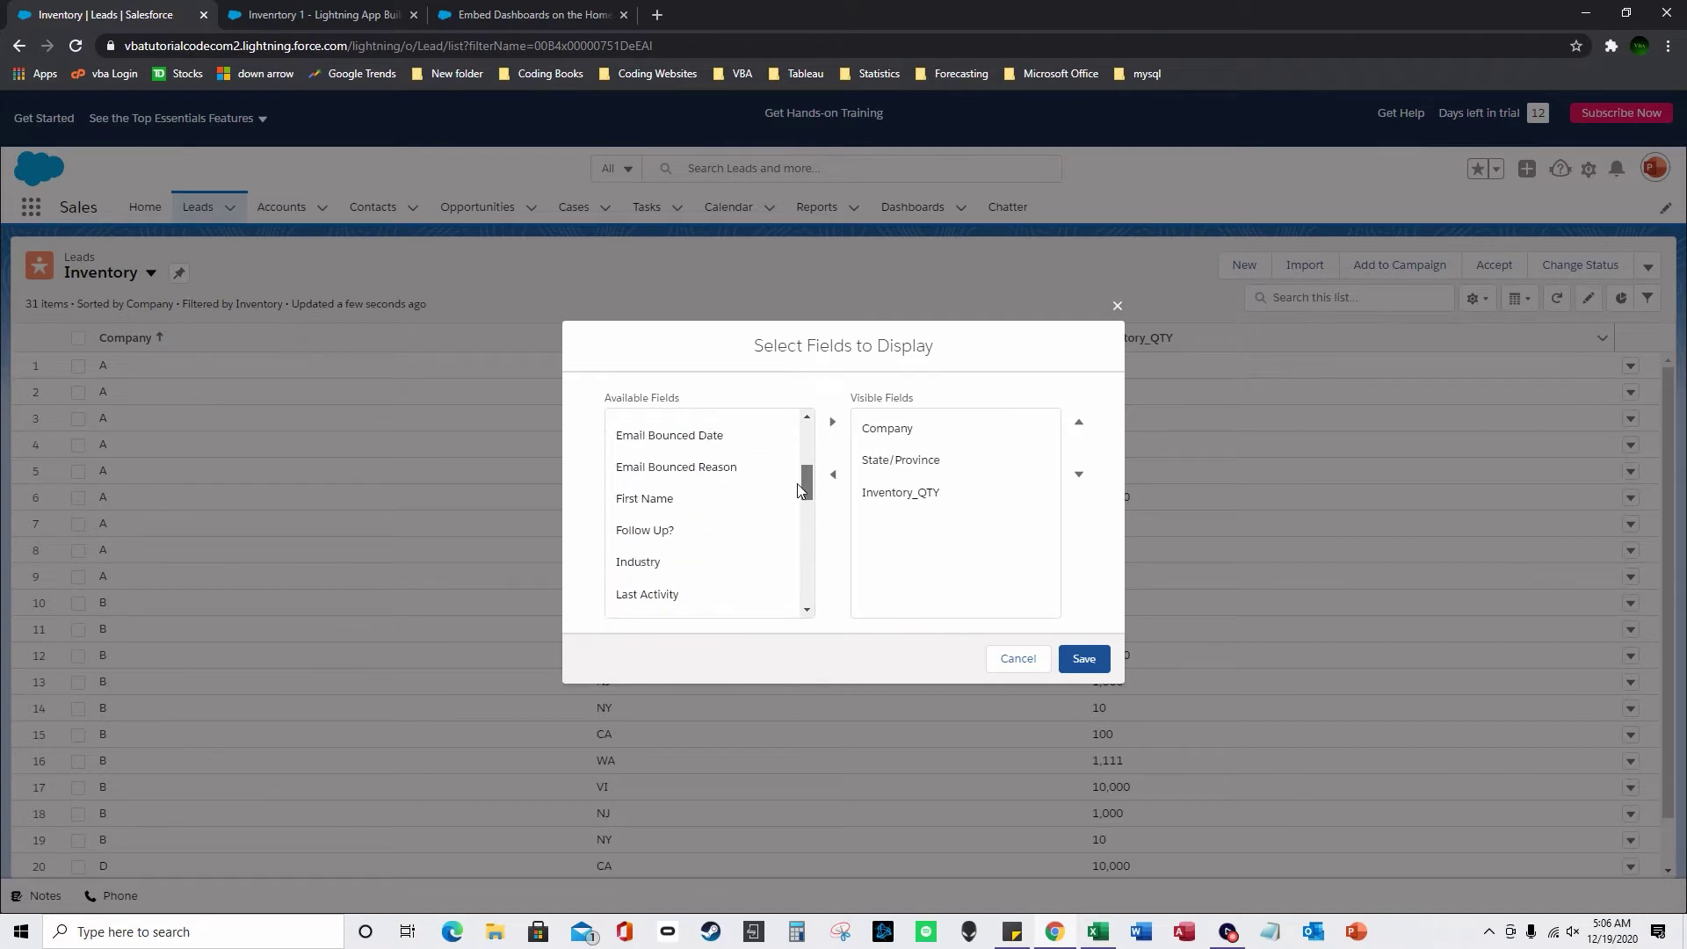
{"action": "left_click", "coordinate": [909, 503]}
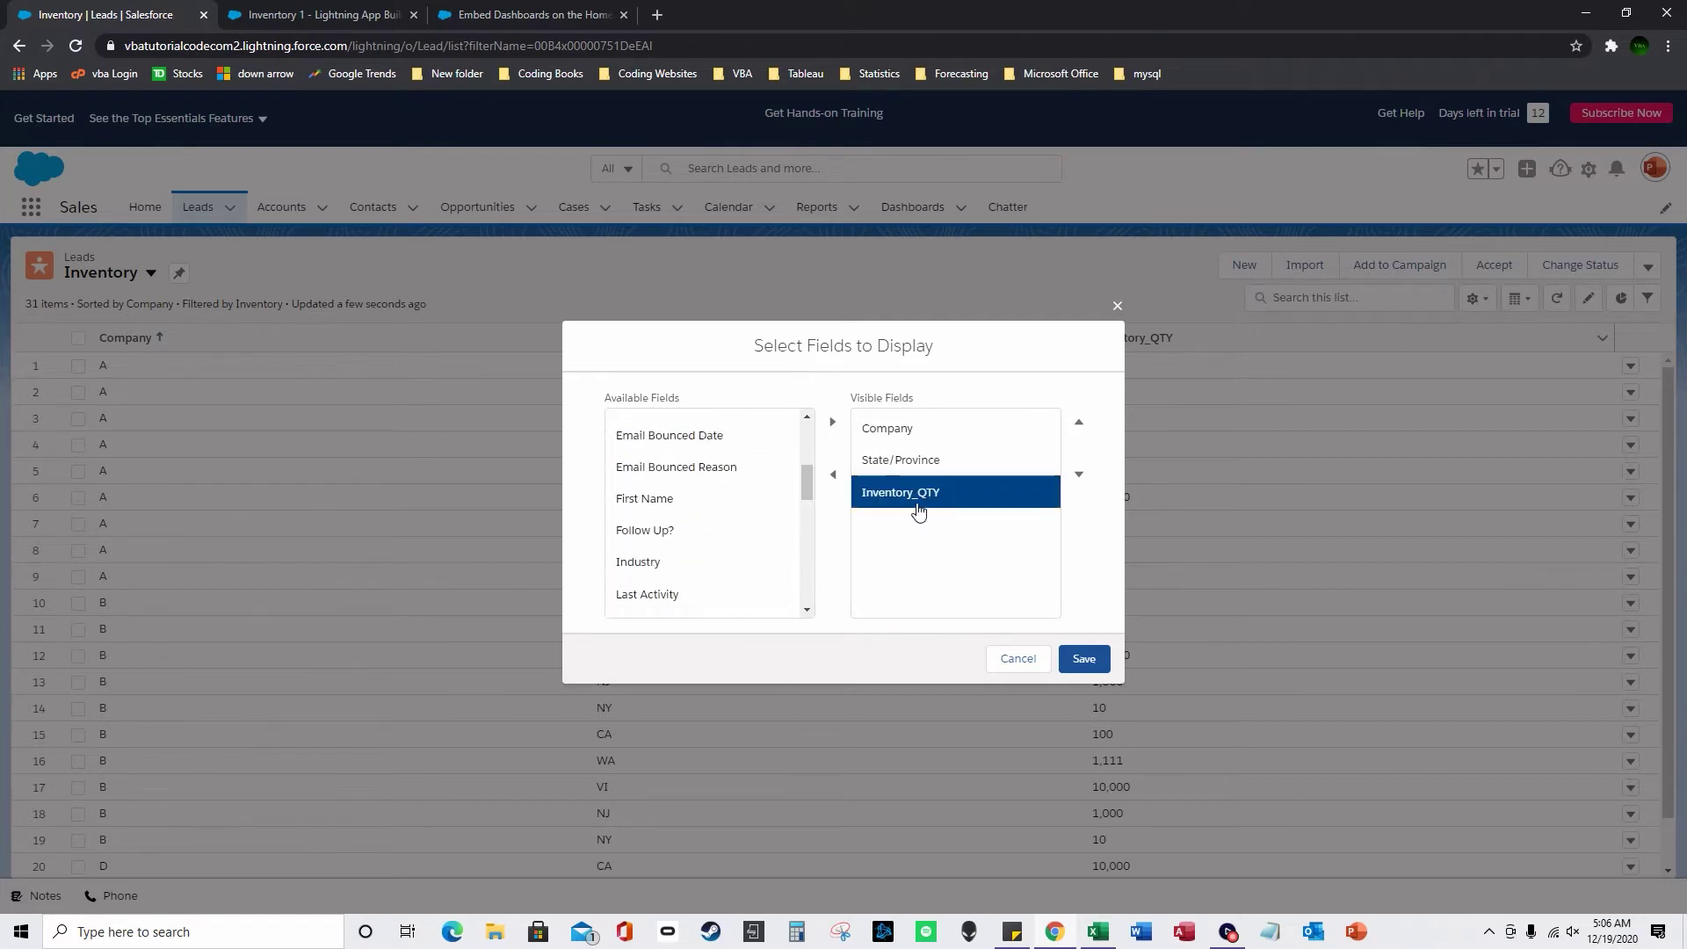
{"action": "left_click", "coordinate": [1017, 659]}
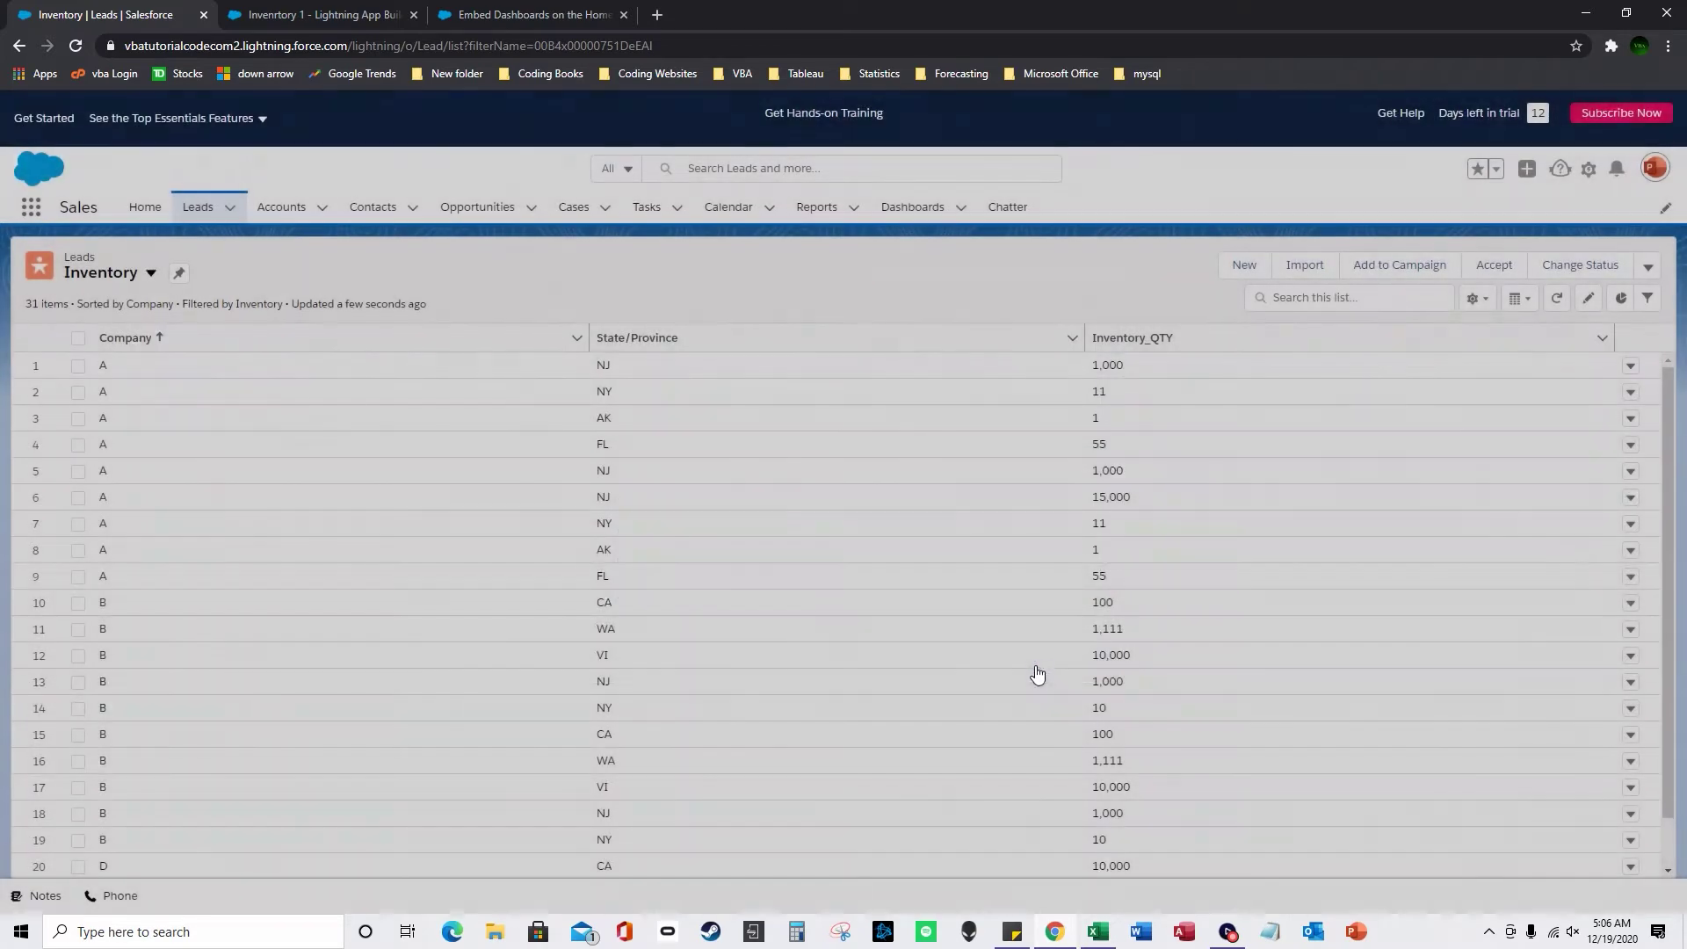
Step: Open Setup, search it for "object manager" and open the Object Manager
{"action": "left_click", "coordinate": [1589, 171]}
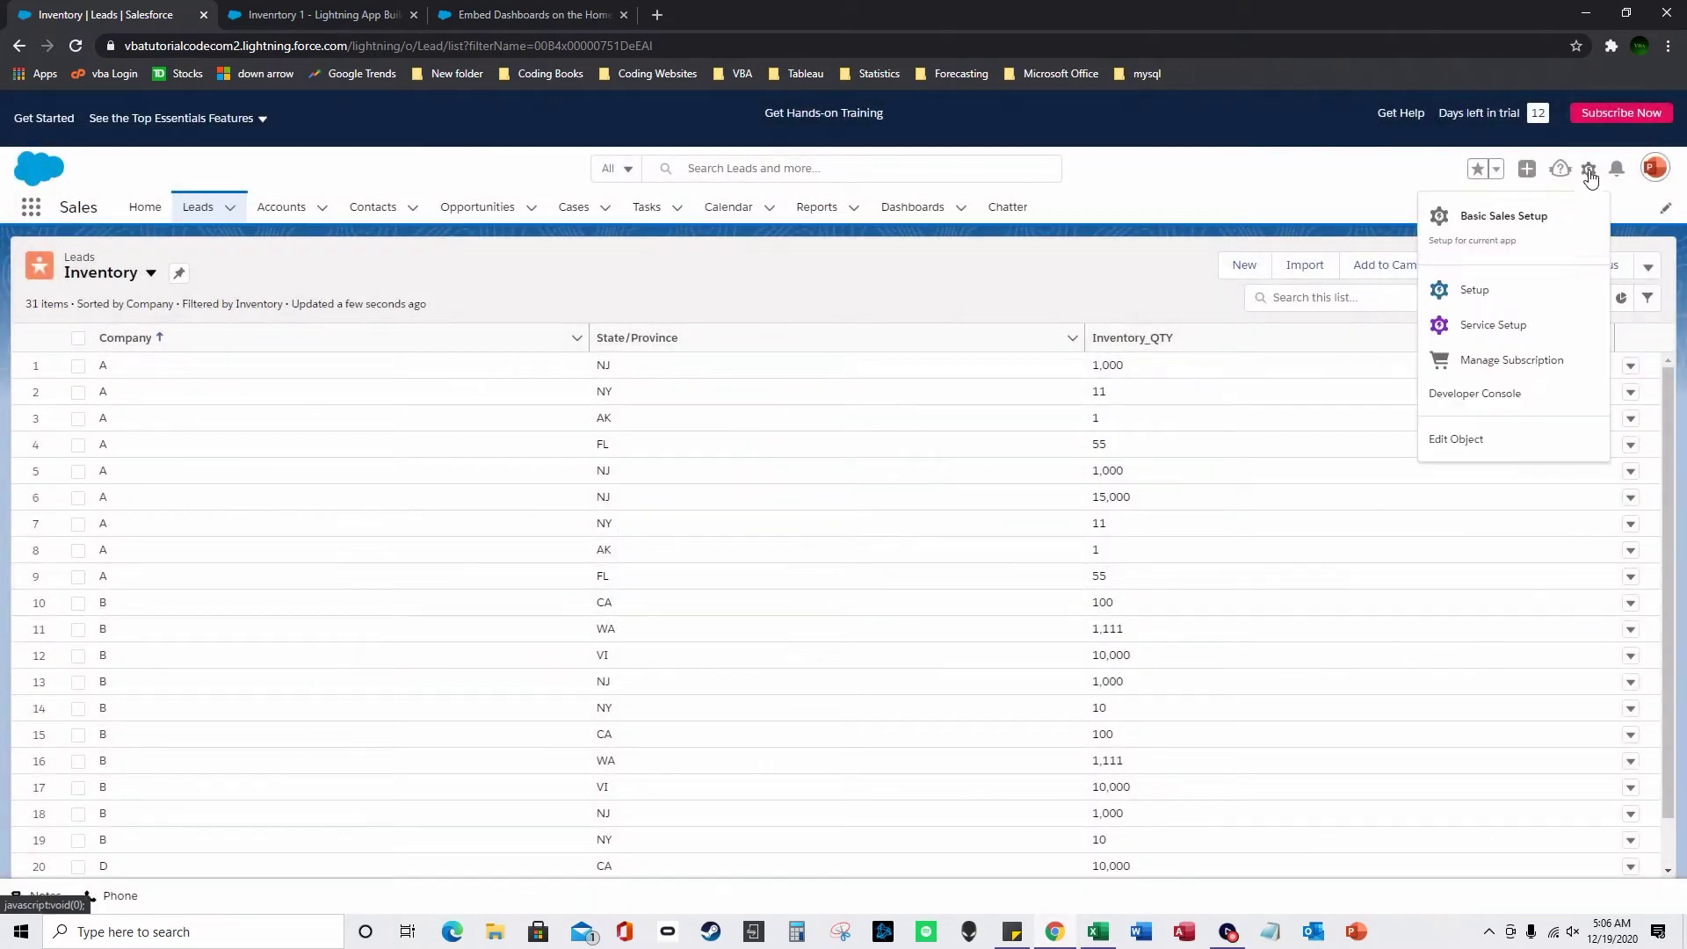
{"action": "left_click", "coordinate": [1485, 292]}
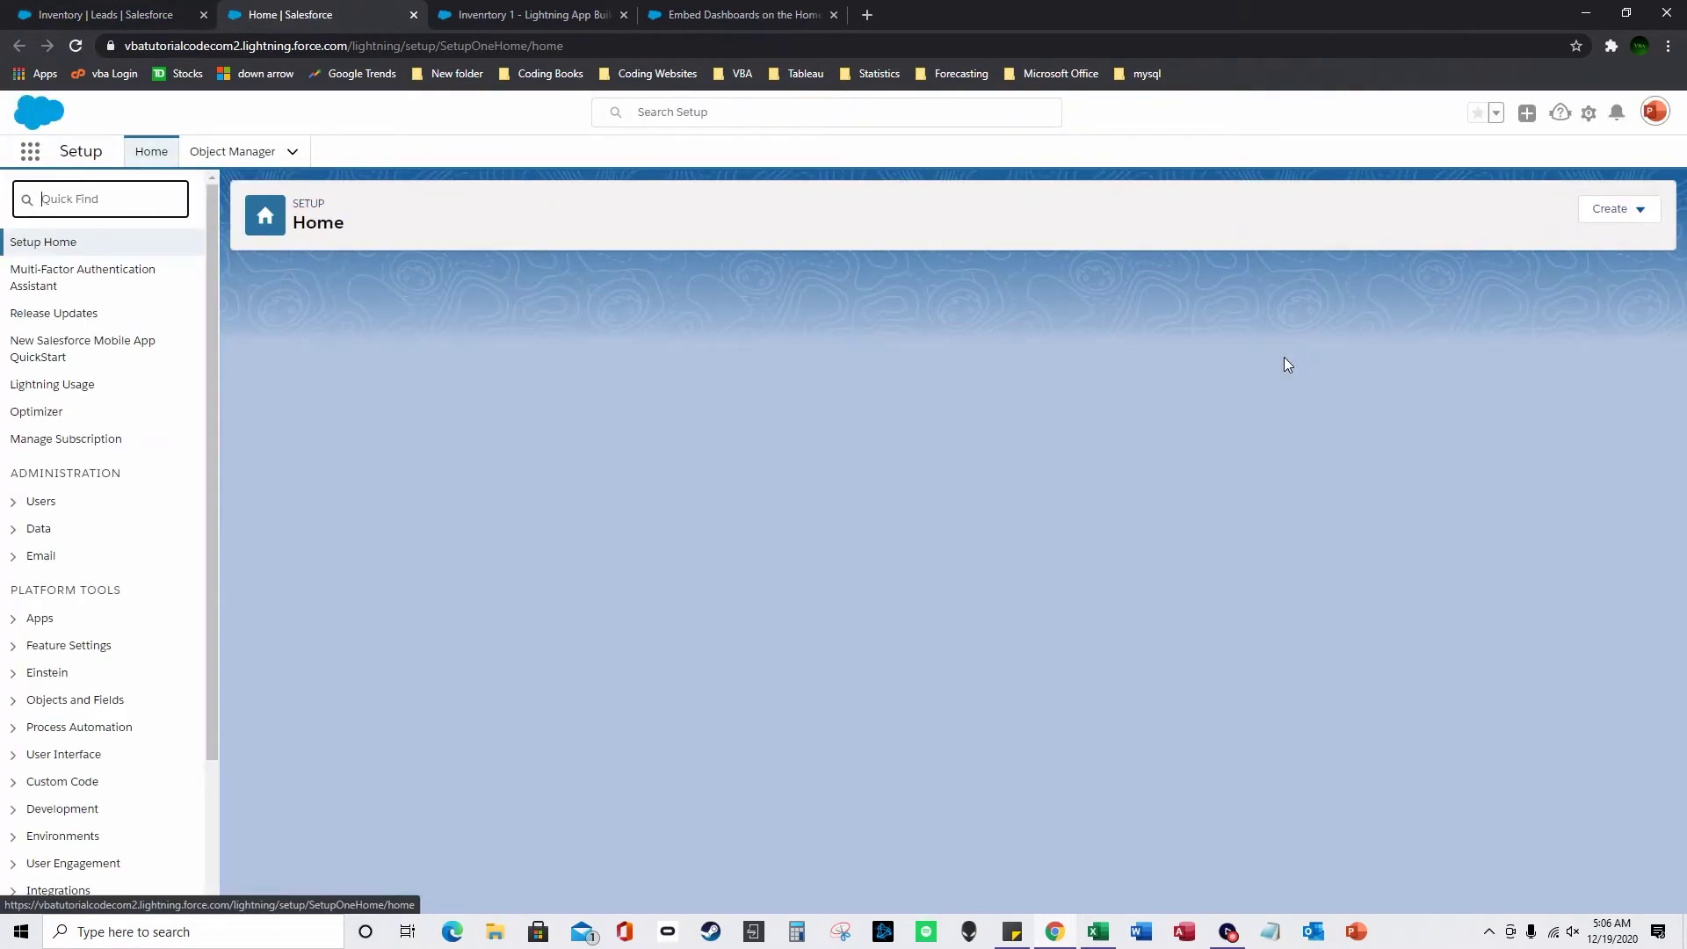
{"action": "type", "text": "o"}
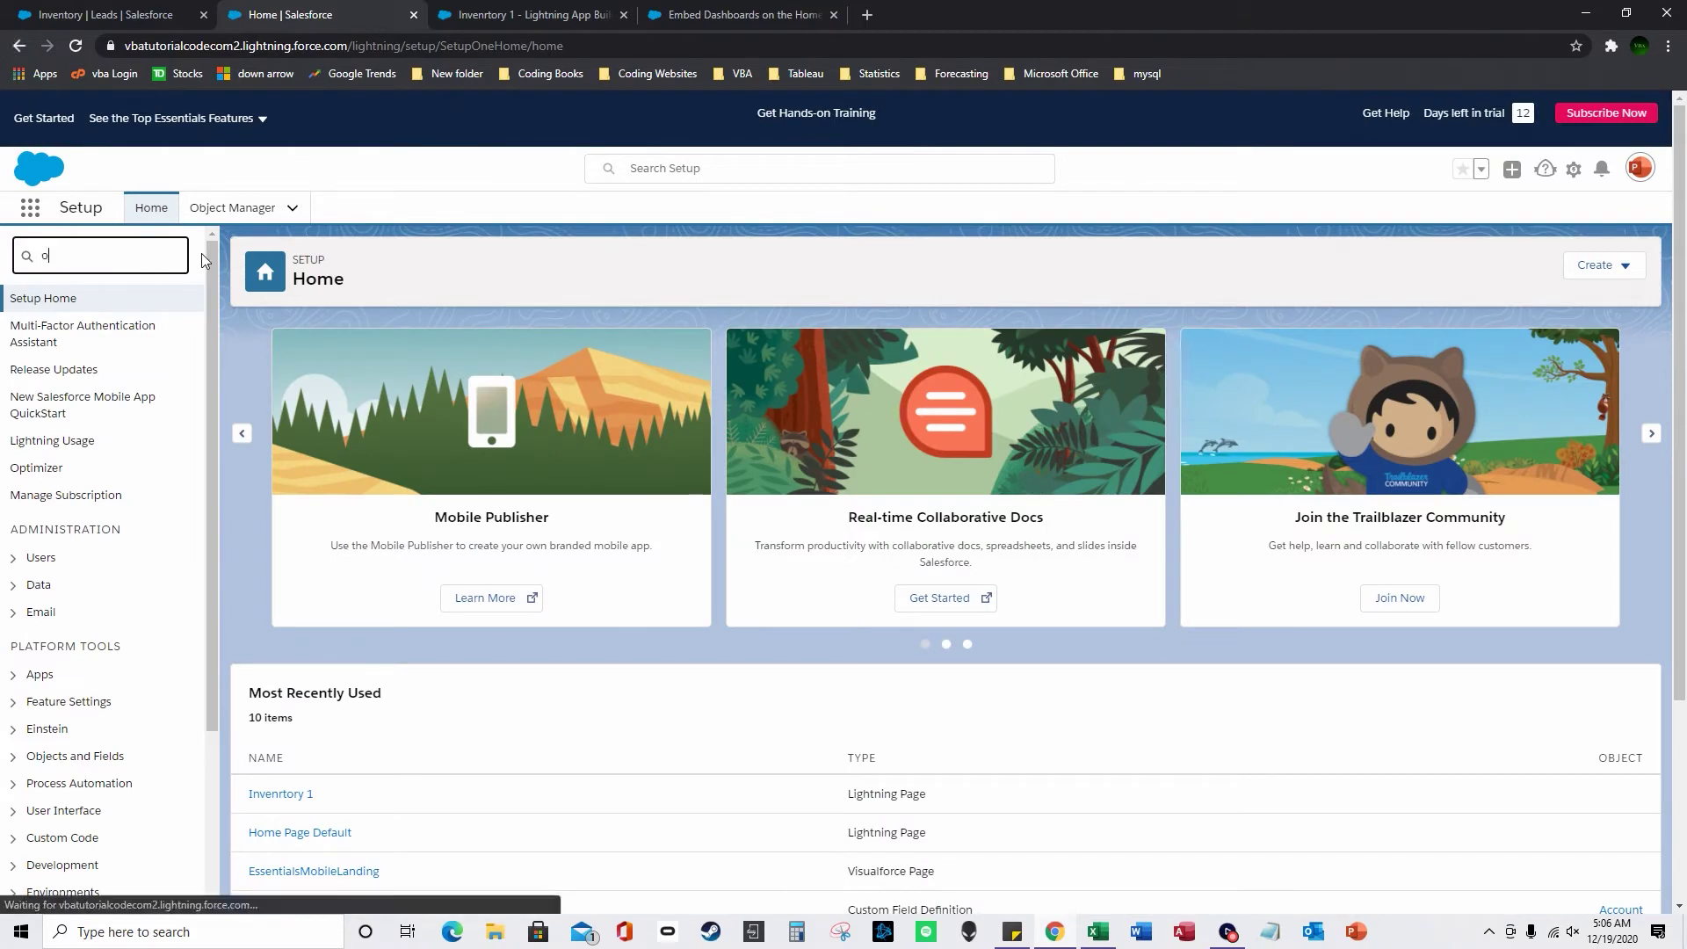
{"action": "left_click", "coordinate": [146, 250]}
{"action": "type", "text": "bject manager"}
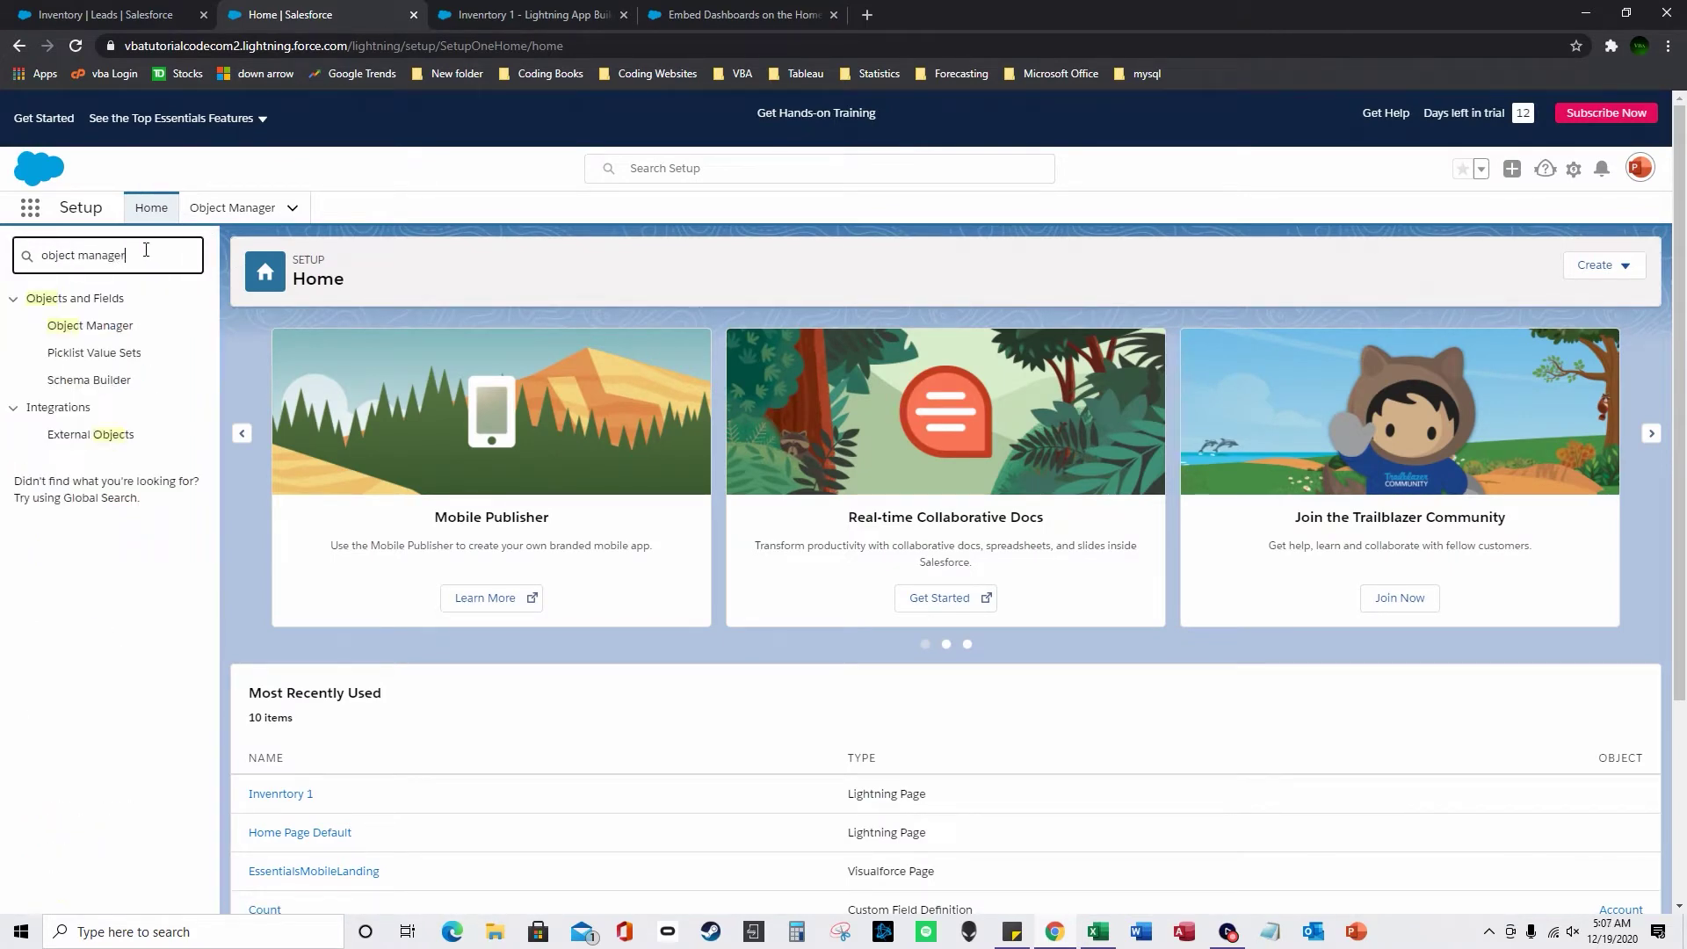
{"action": "left_click", "coordinate": [129, 327]}
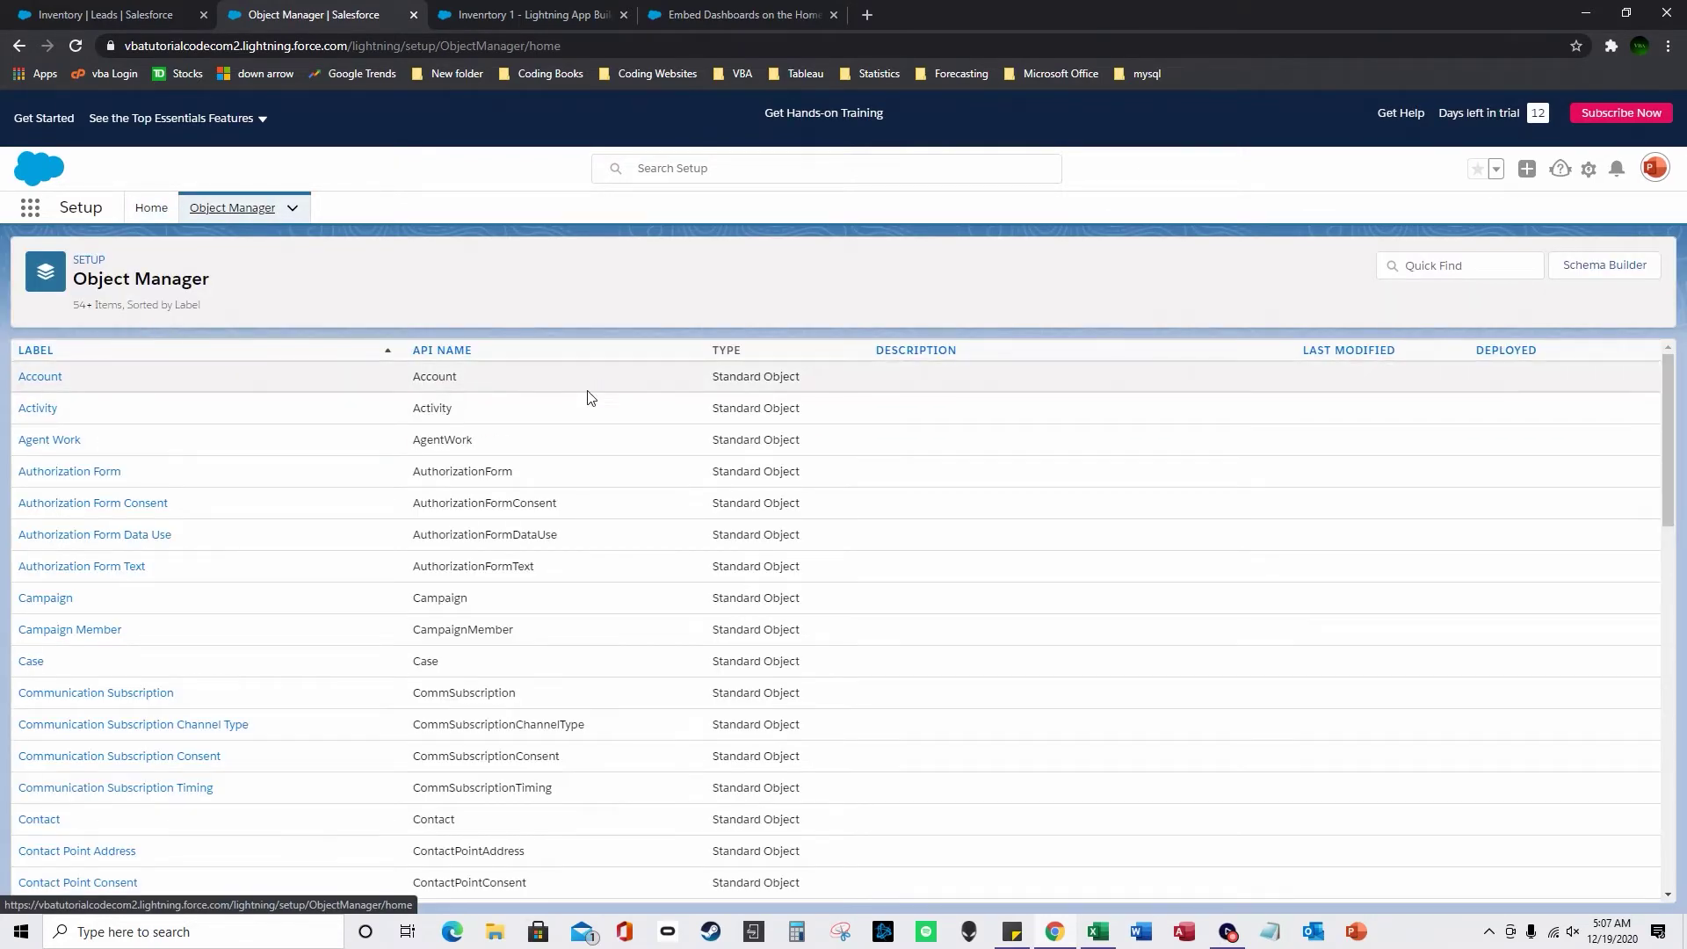
Step: Open the Fields & Relationships of the Lead object
{"action": "scroll", "coordinate": [214, 709], "scroll_direction": "down", "scroll_amount": 3}
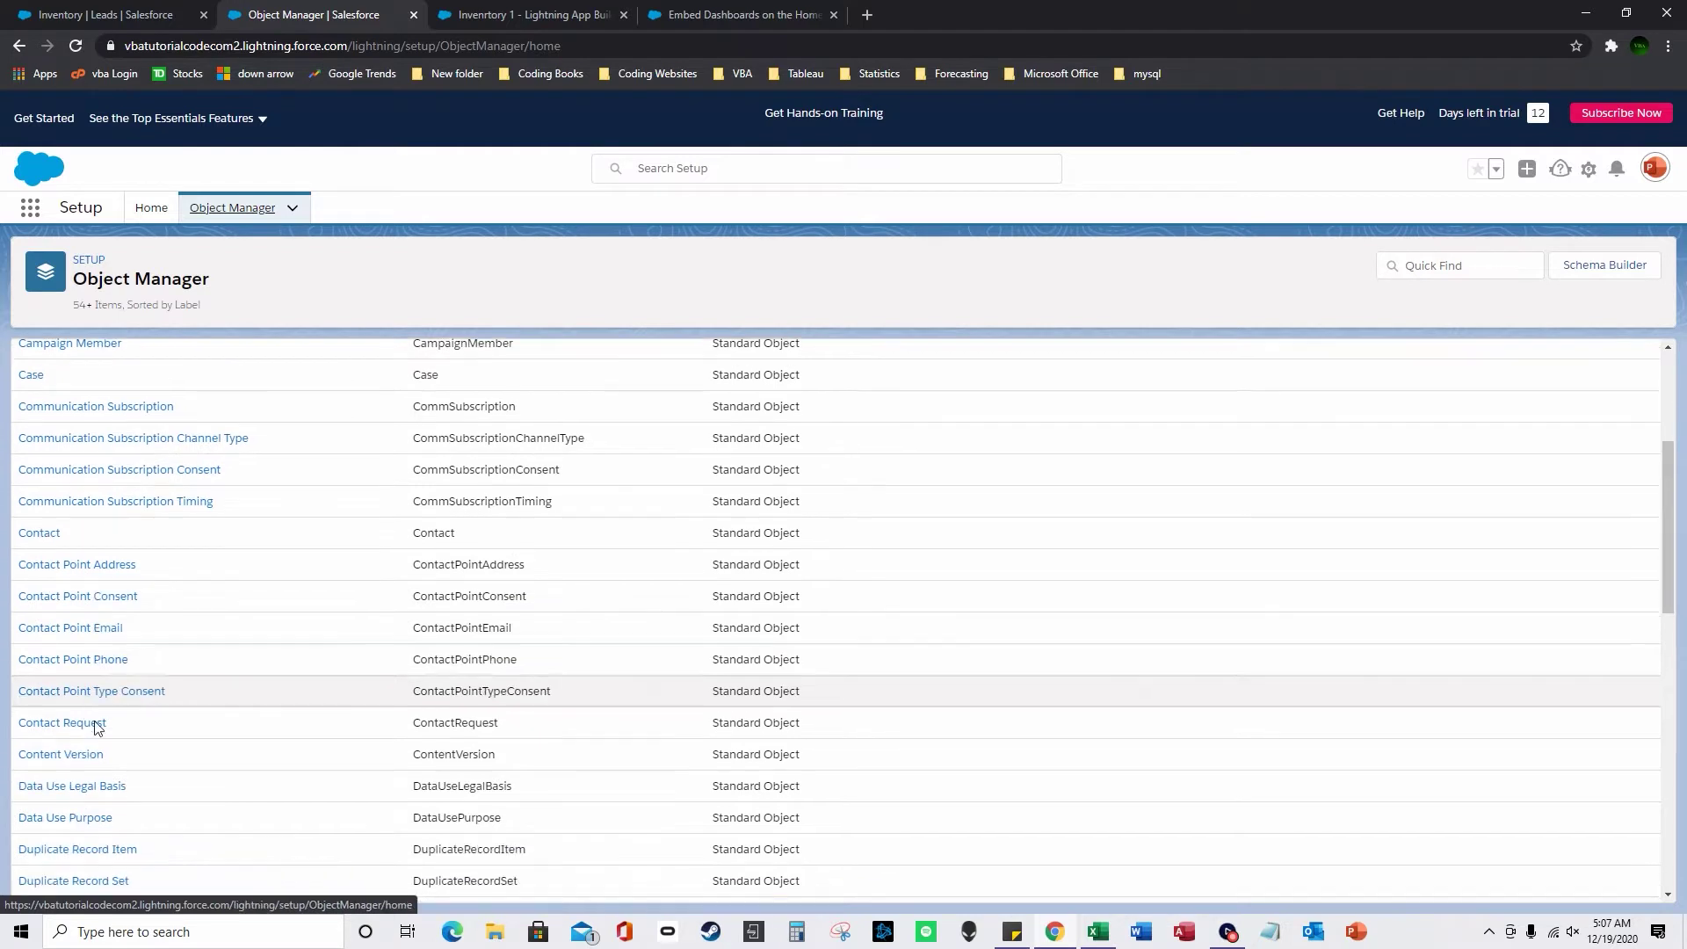
{"action": "scroll", "coordinate": [96, 726], "scroll_direction": "down", "scroll_amount": 5}
{"action": "left_click", "coordinate": [28, 758]}
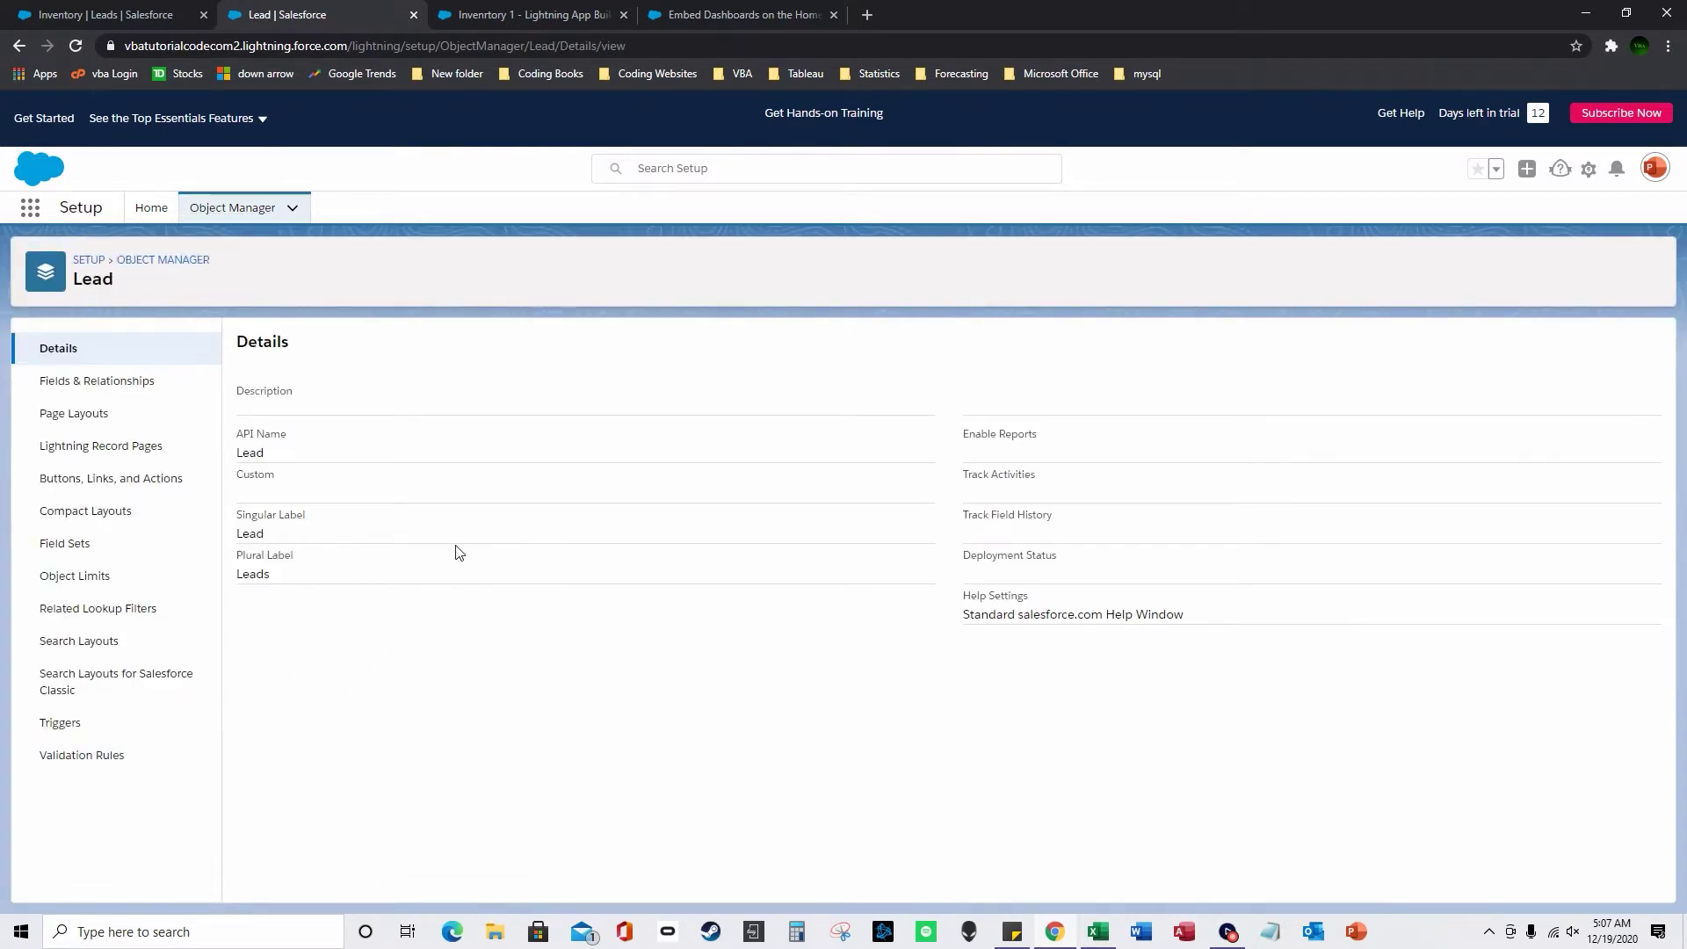
{"action": "left_click", "coordinate": [132, 382]}
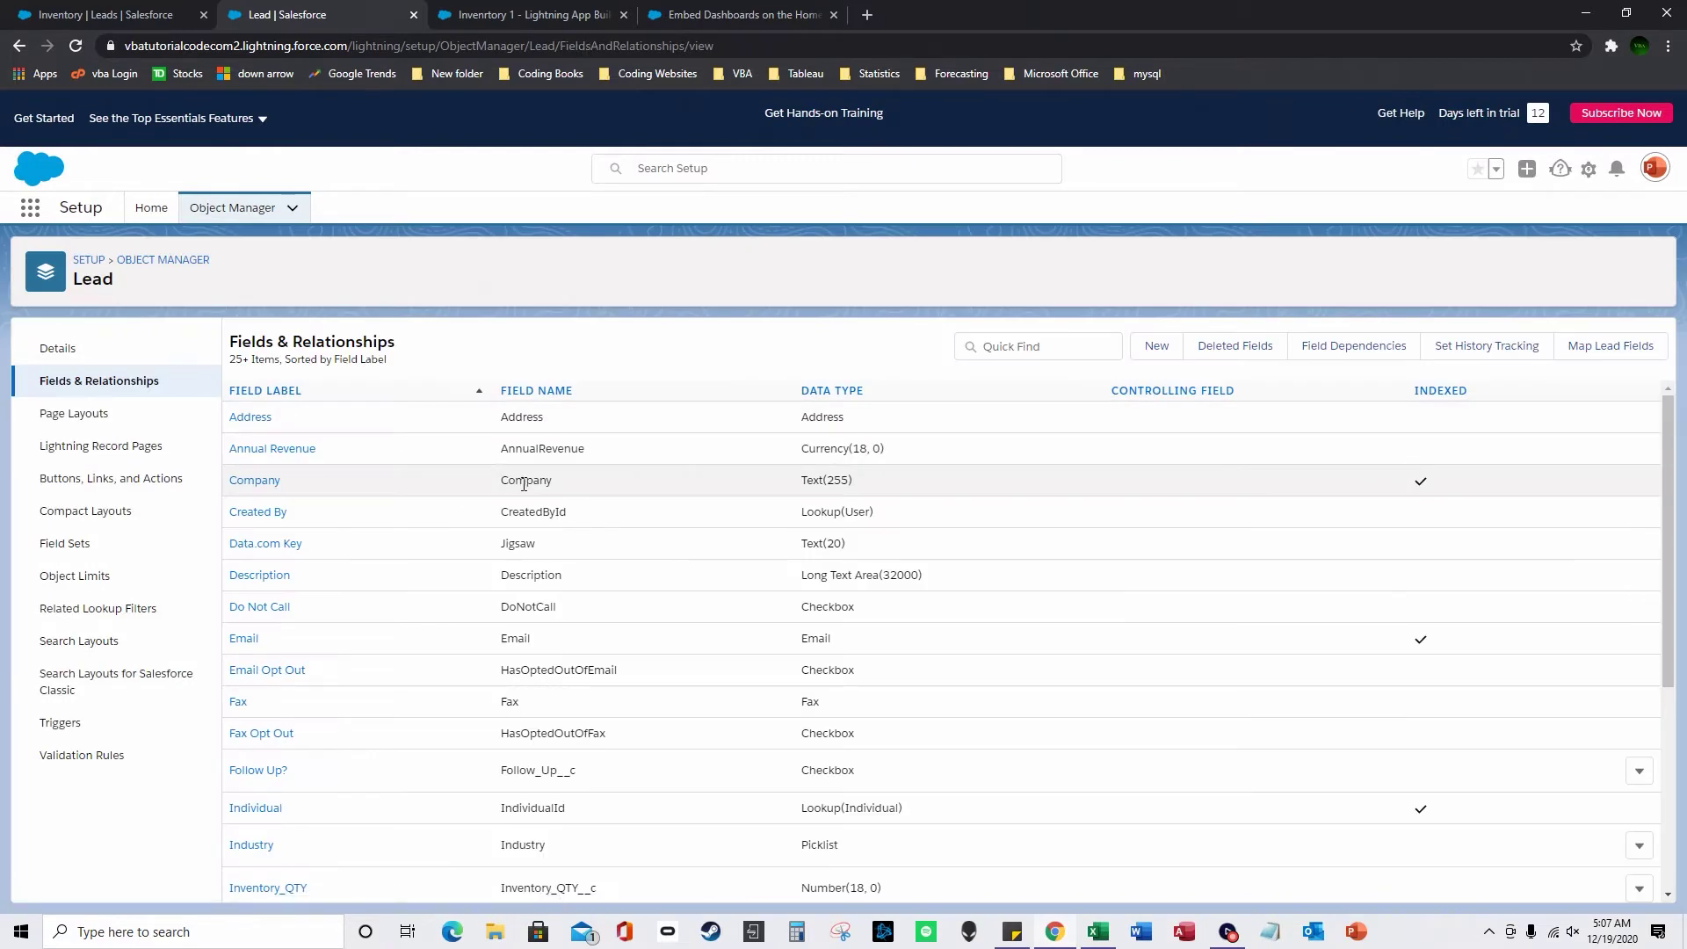
Step: Start a new custom field on the Lead object with the Number data type and continue to its details
{"action": "left_click", "coordinate": [1157, 348]}
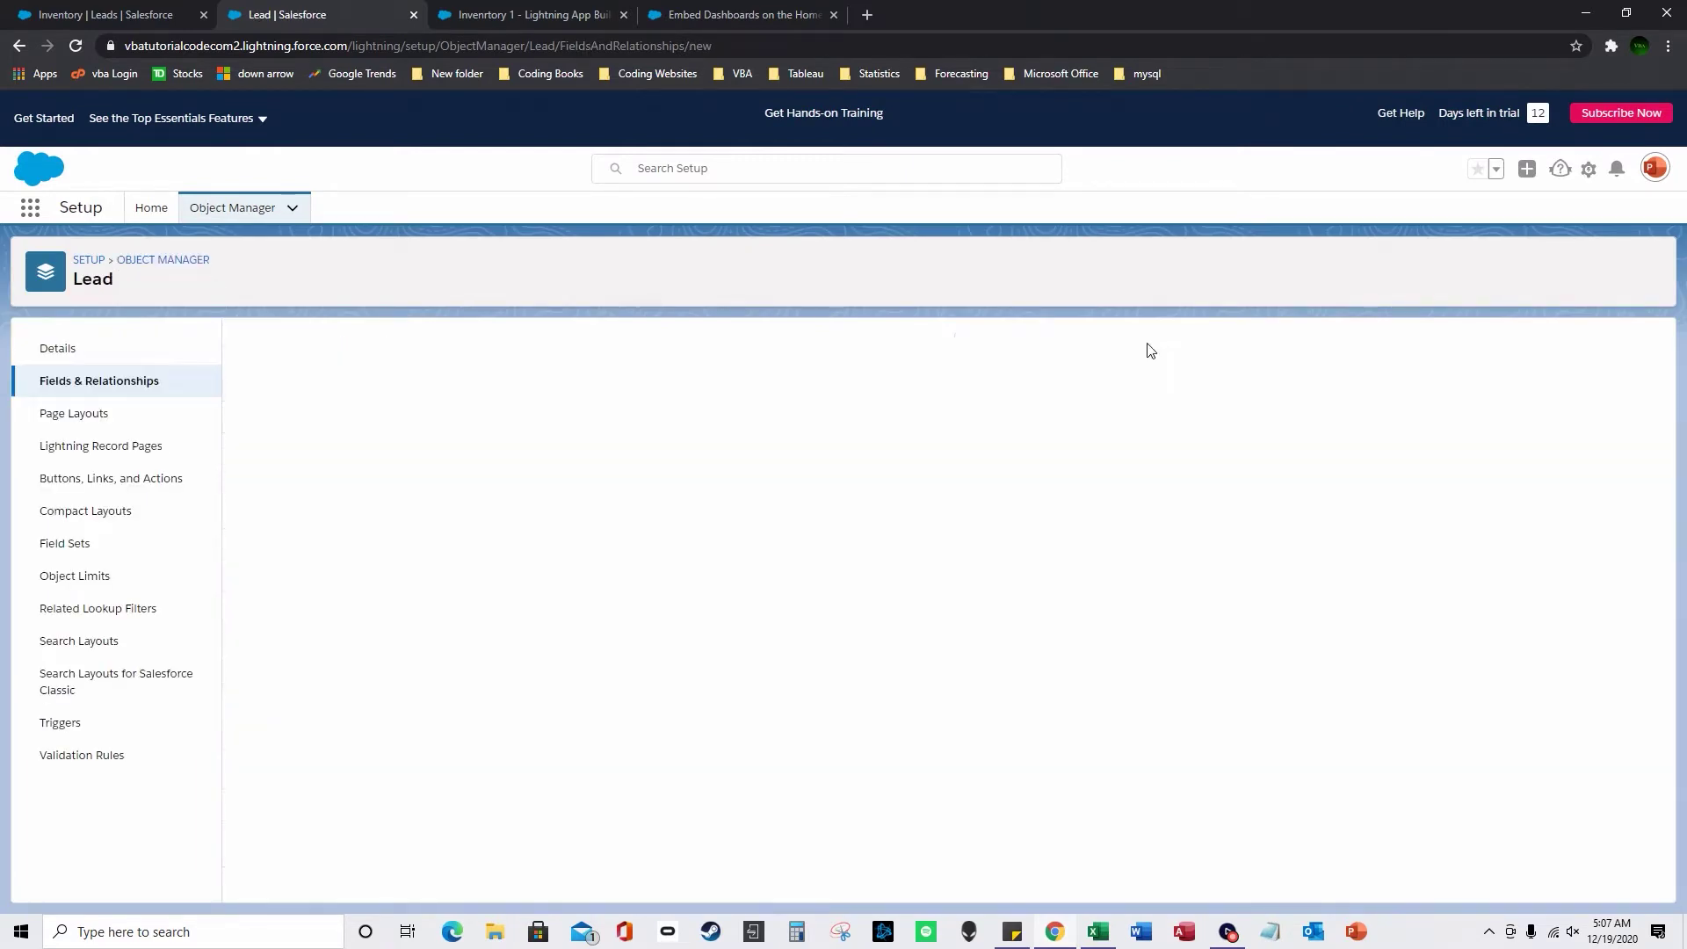
{"action": "scroll", "coordinate": [293, 596], "scroll_direction": "down", "scroll_amount": 2}
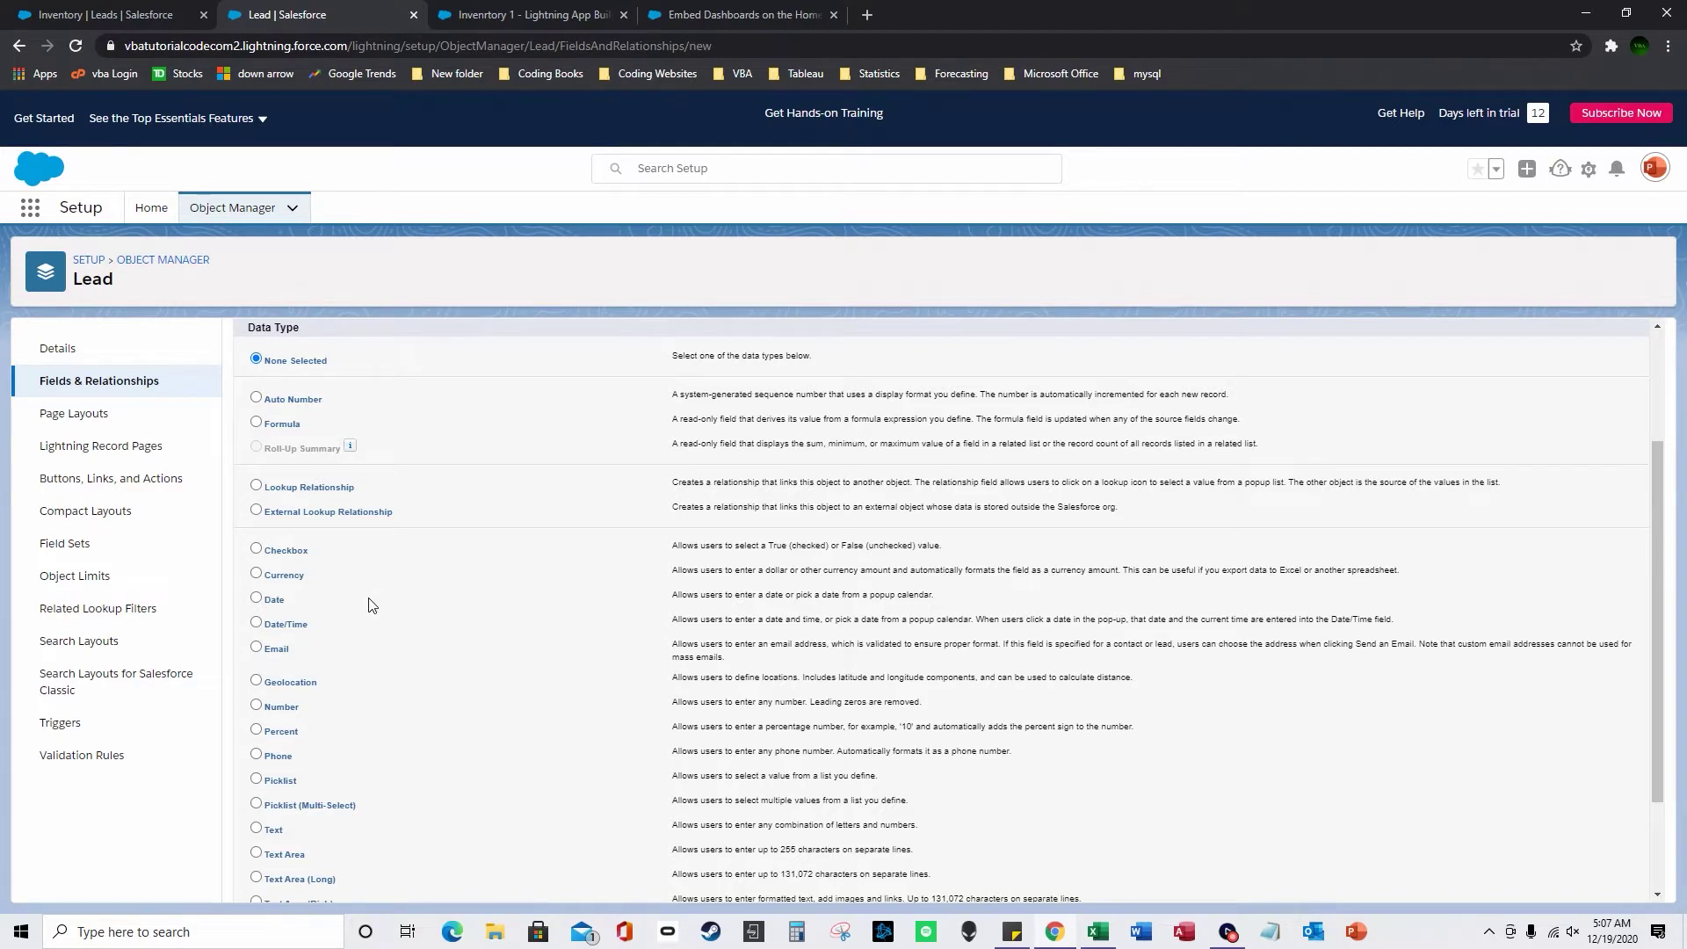
{"action": "scroll", "coordinate": [369, 605], "scroll_direction": "down", "scroll_amount": 2}
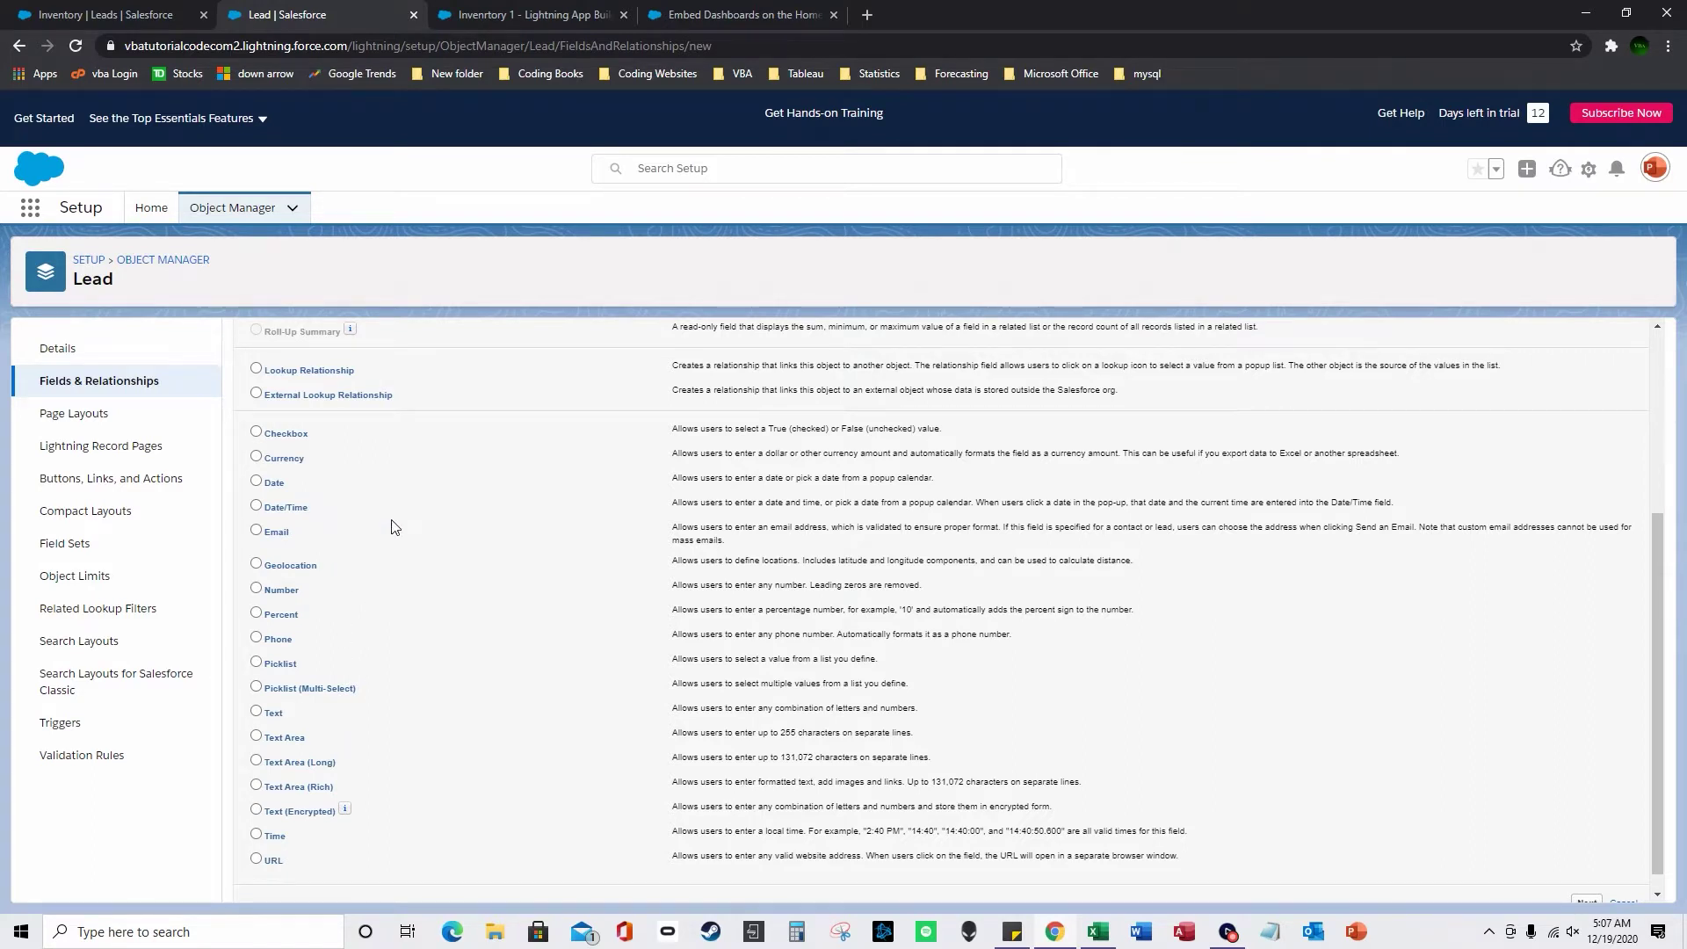
{"action": "scroll", "coordinate": [393, 527], "scroll_direction": "up", "scroll_amount": 3}
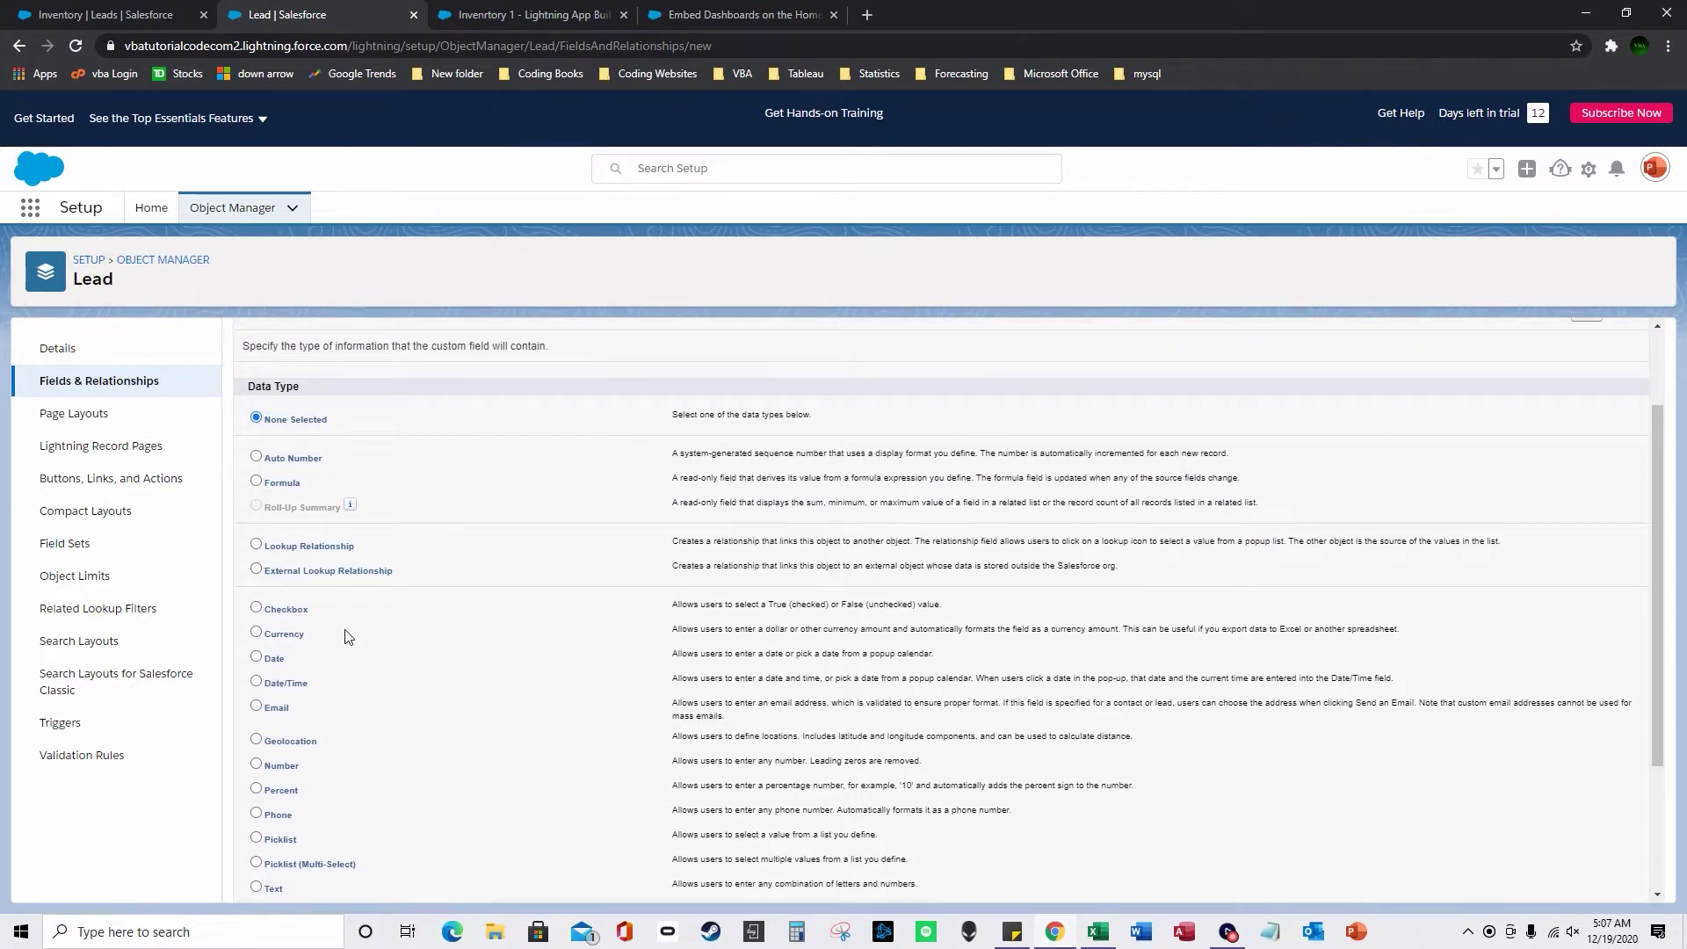
{"action": "scroll", "coordinate": [348, 637], "scroll_direction": "down", "scroll_amount": 2}
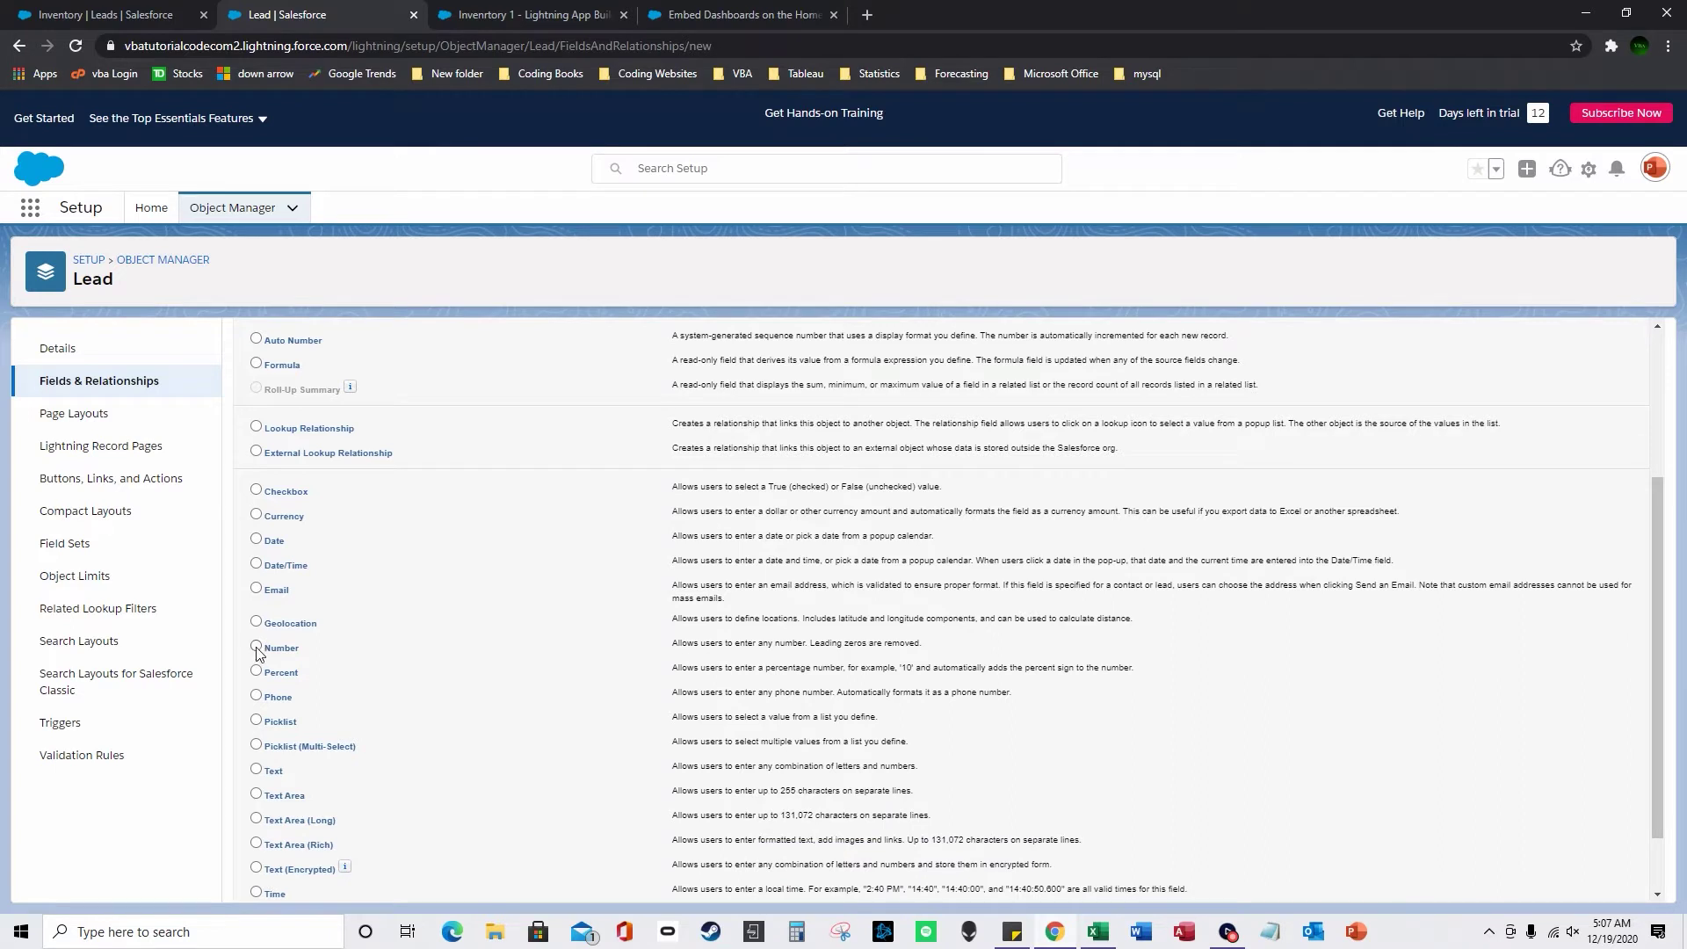
{"action": "scroll", "coordinate": [332, 448], "scroll_direction": "up", "scroll_amount": 2}
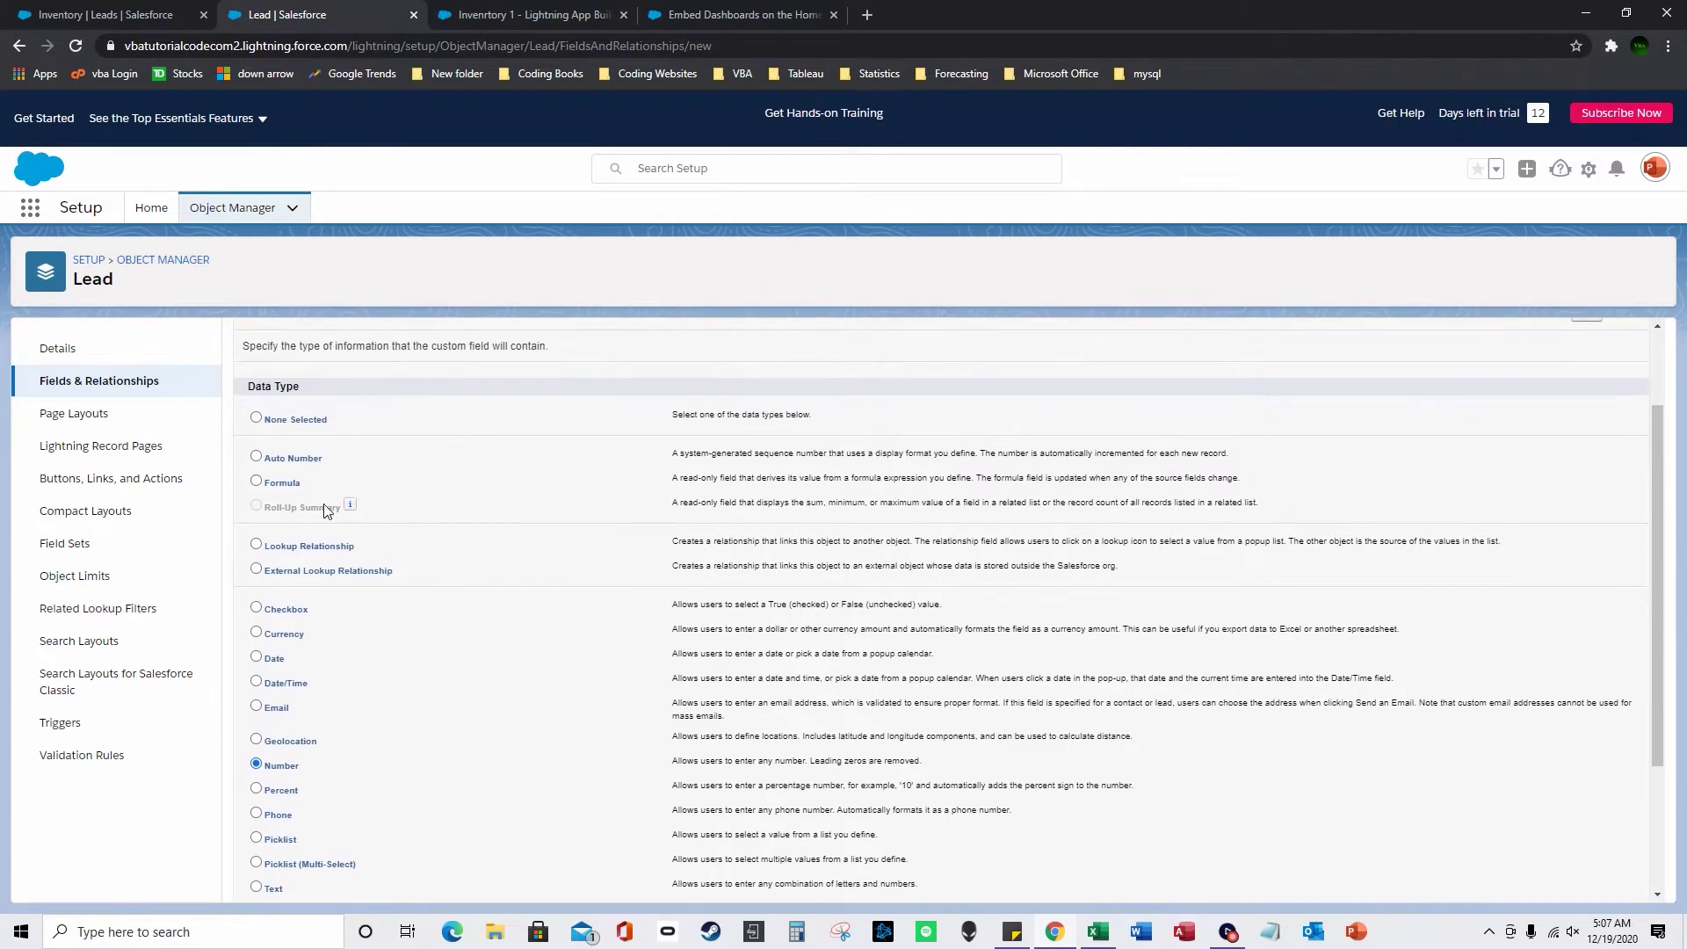
{"action": "scroll", "coordinate": [315, 770], "scroll_direction": "down", "scroll_amount": 3}
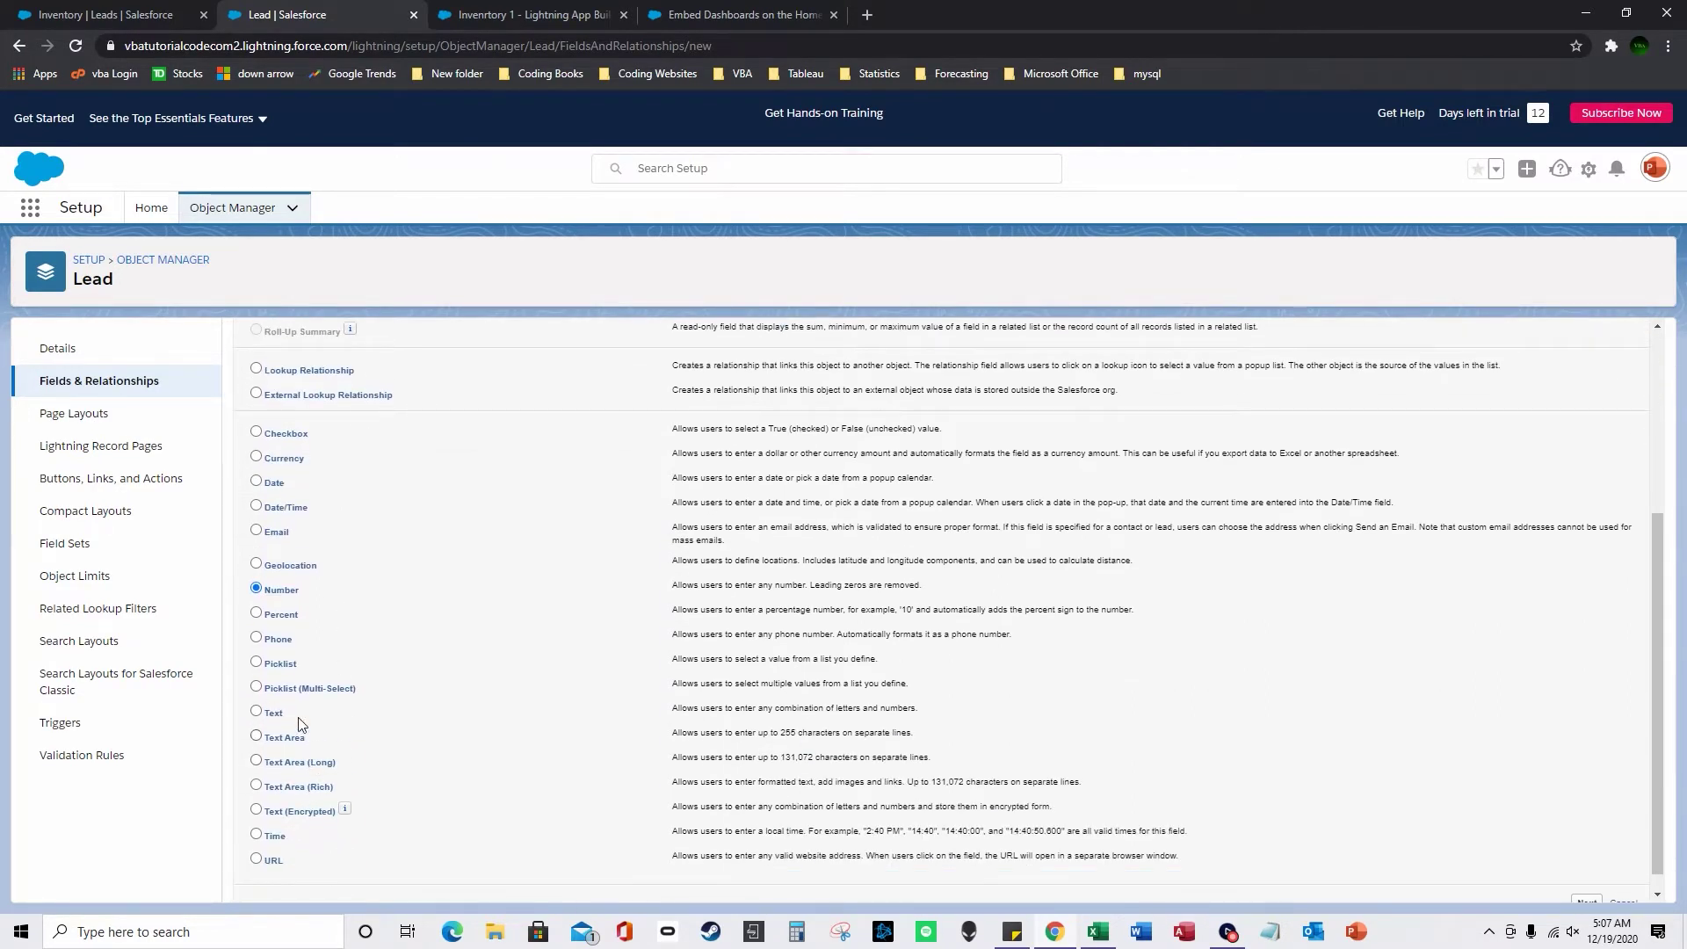
{"action": "scroll", "coordinate": [328, 648], "scroll_direction": "up", "scroll_amount": 3}
{"action": "scroll", "coordinate": [1231, 486], "scroll_direction": "up", "scroll_amount": 1}
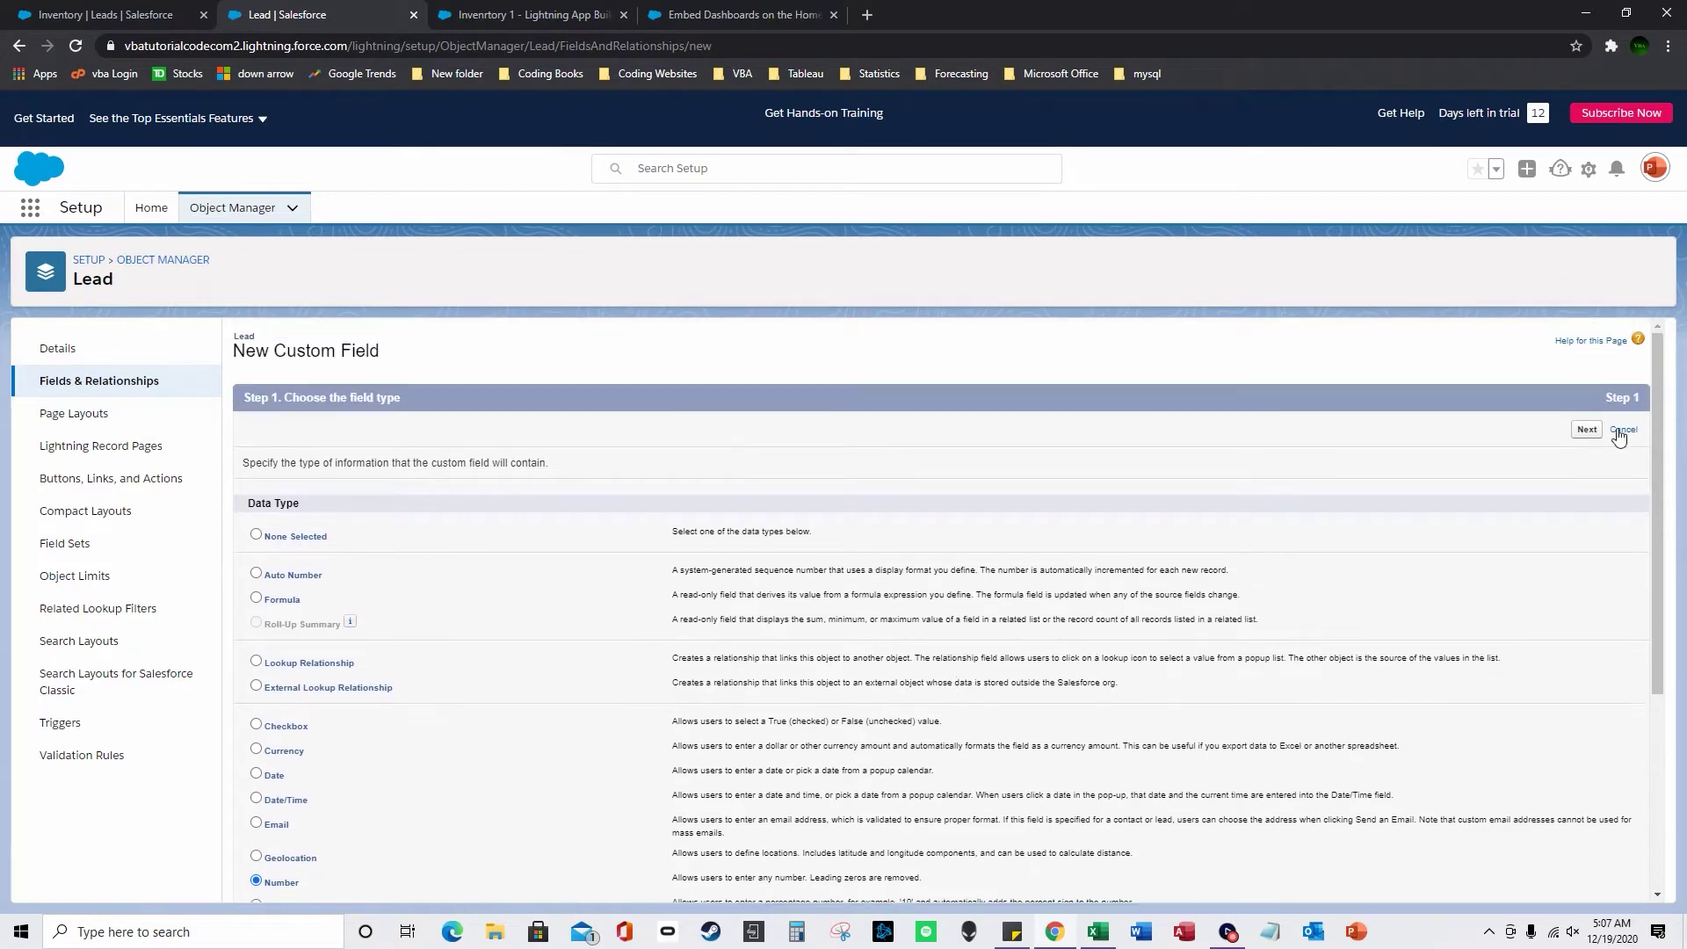
{"action": "left_click", "coordinate": [1588, 430]}
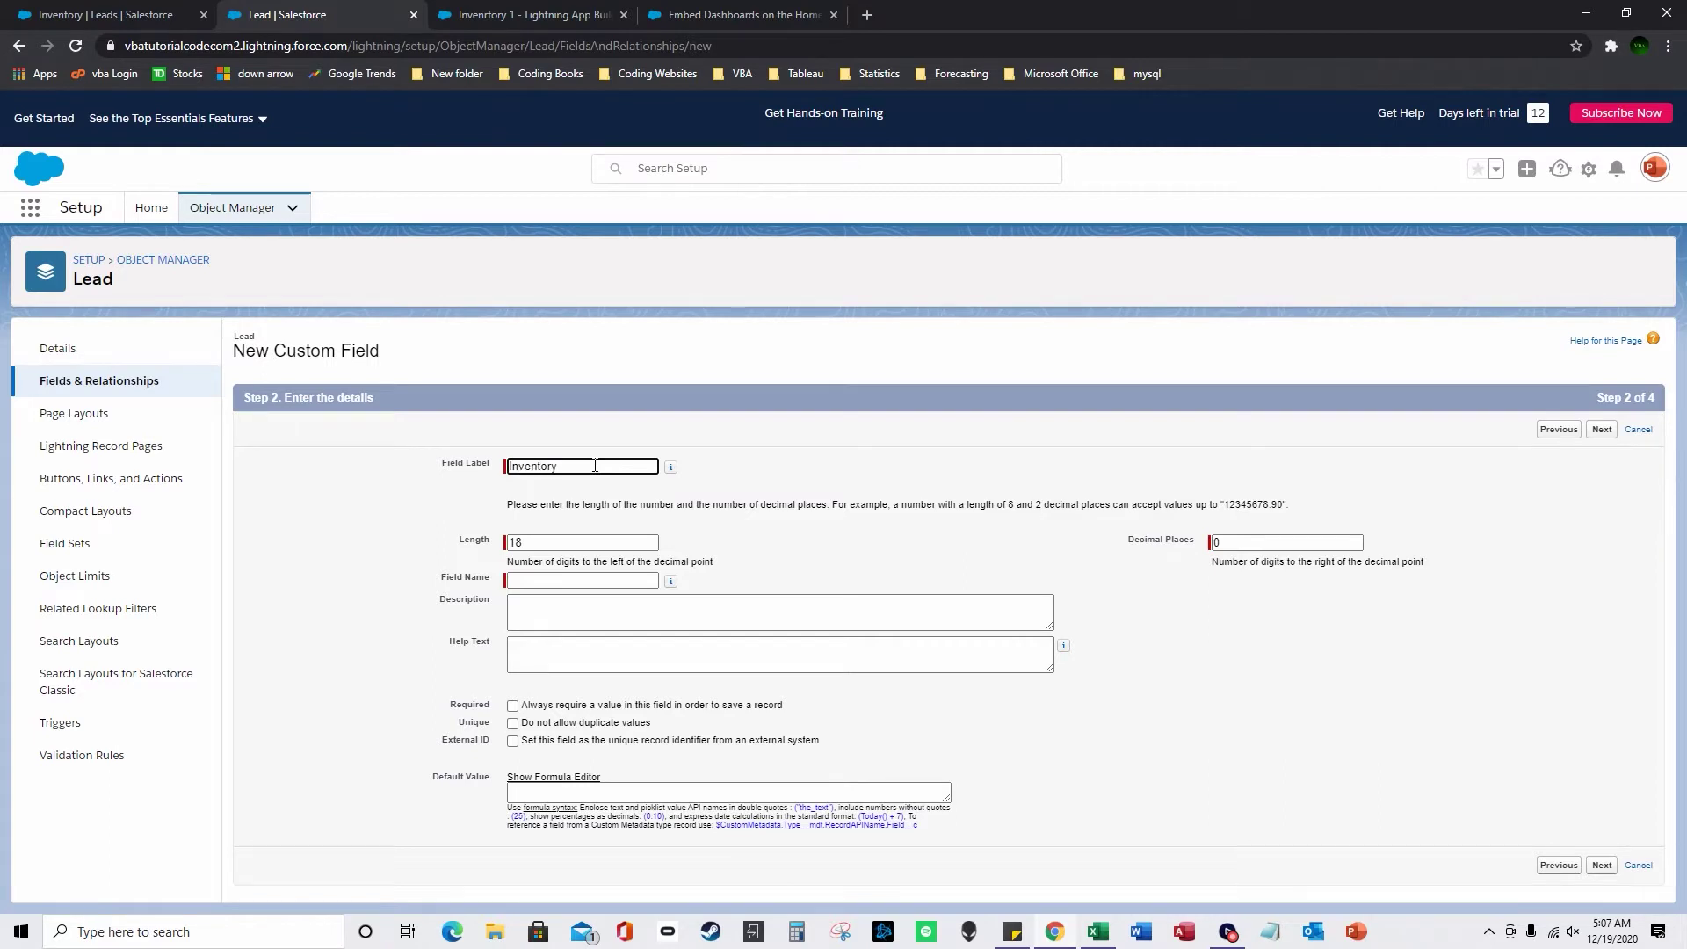
Step: Label the field Inventory_QTY2 with length 18 and 0 decimal places, and save it visible to all profiles on the Lead Layout
{"action": "left_click", "coordinate": [782, 551]}
{"action": "double_click", "coordinate": [1212, 547]}
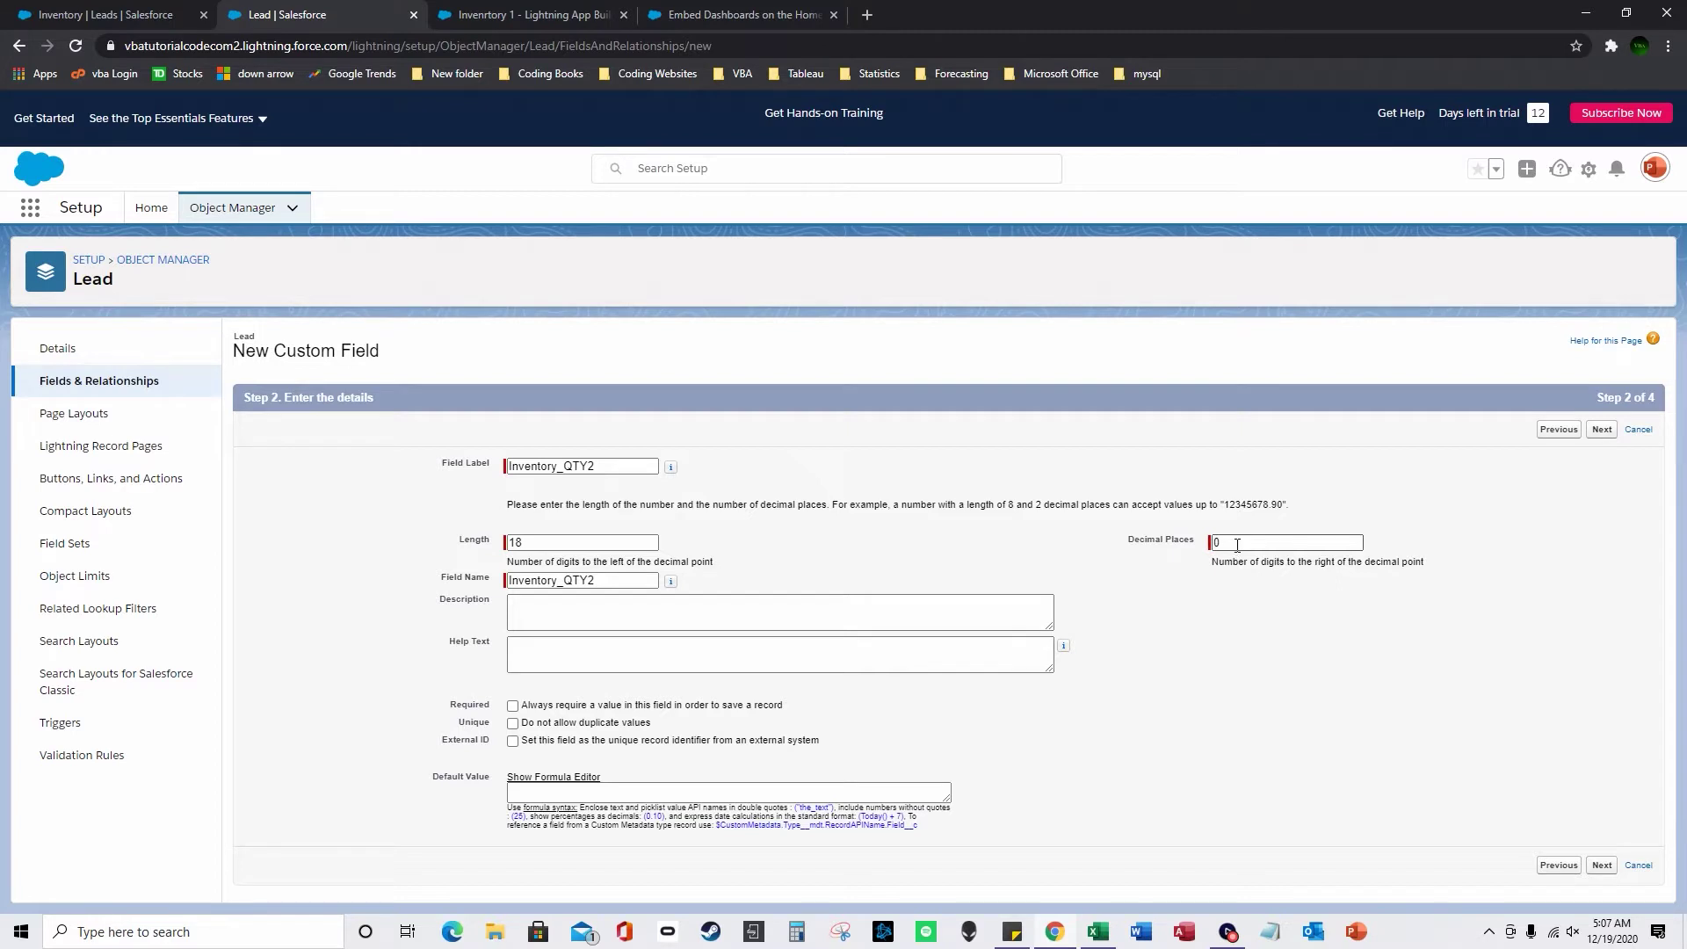
{"action": "left_click", "coordinate": [584, 543]}
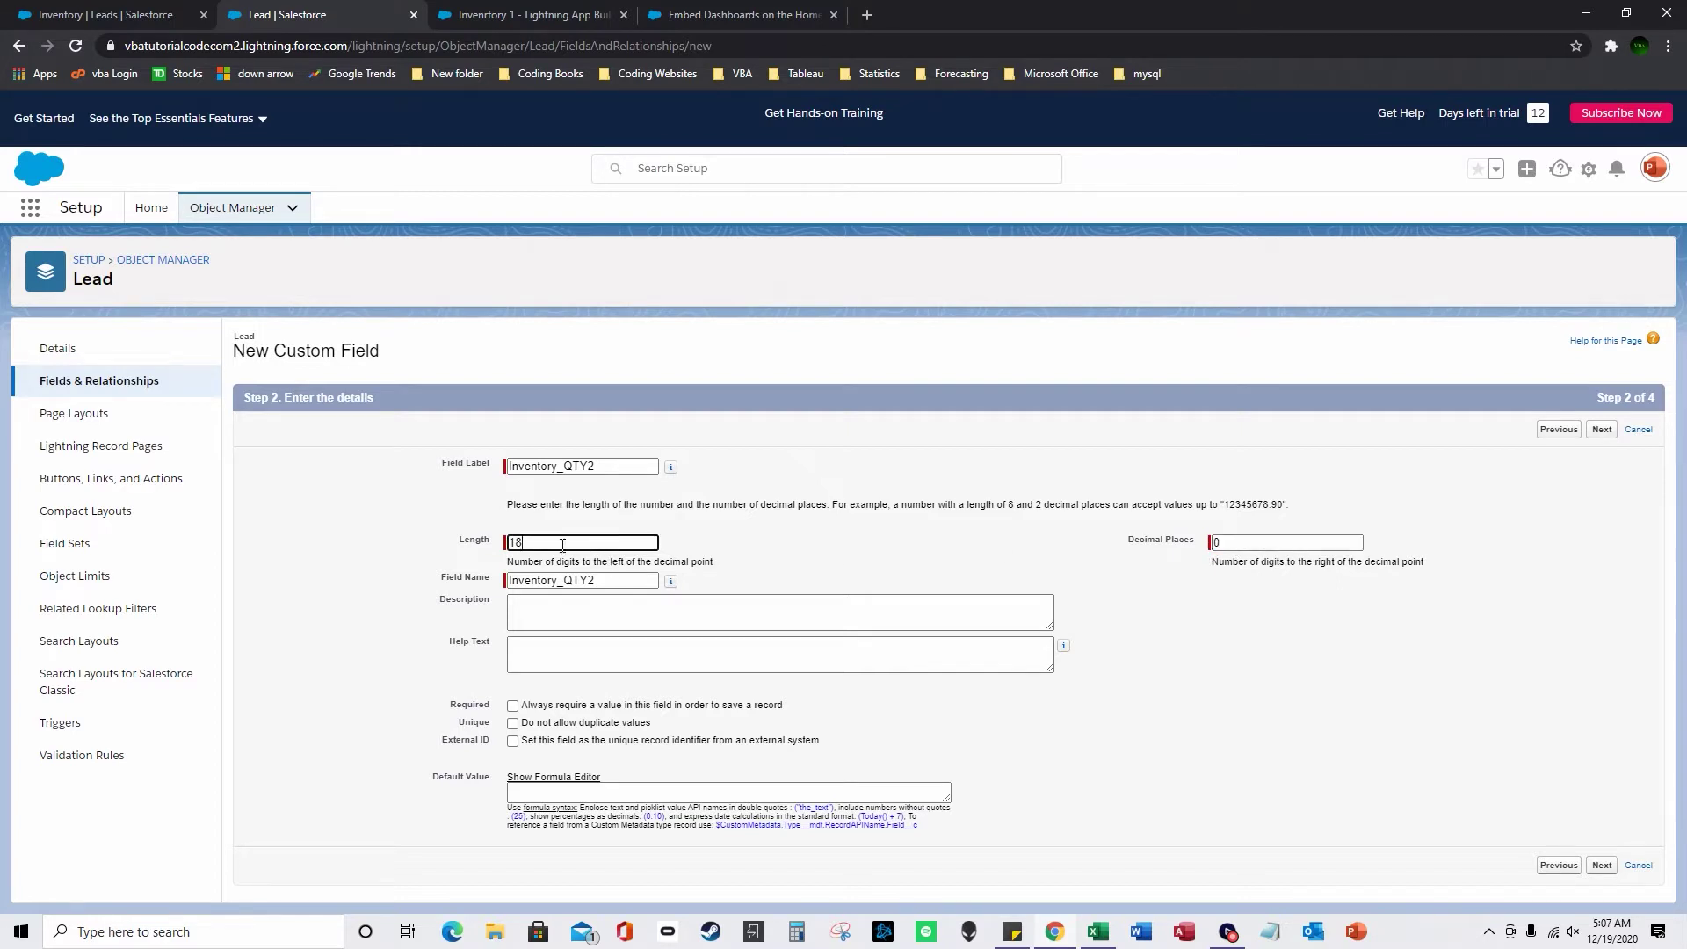
{"action": "left_click", "coordinate": [810, 546]}
{"action": "left_click", "coordinate": [1600, 431]}
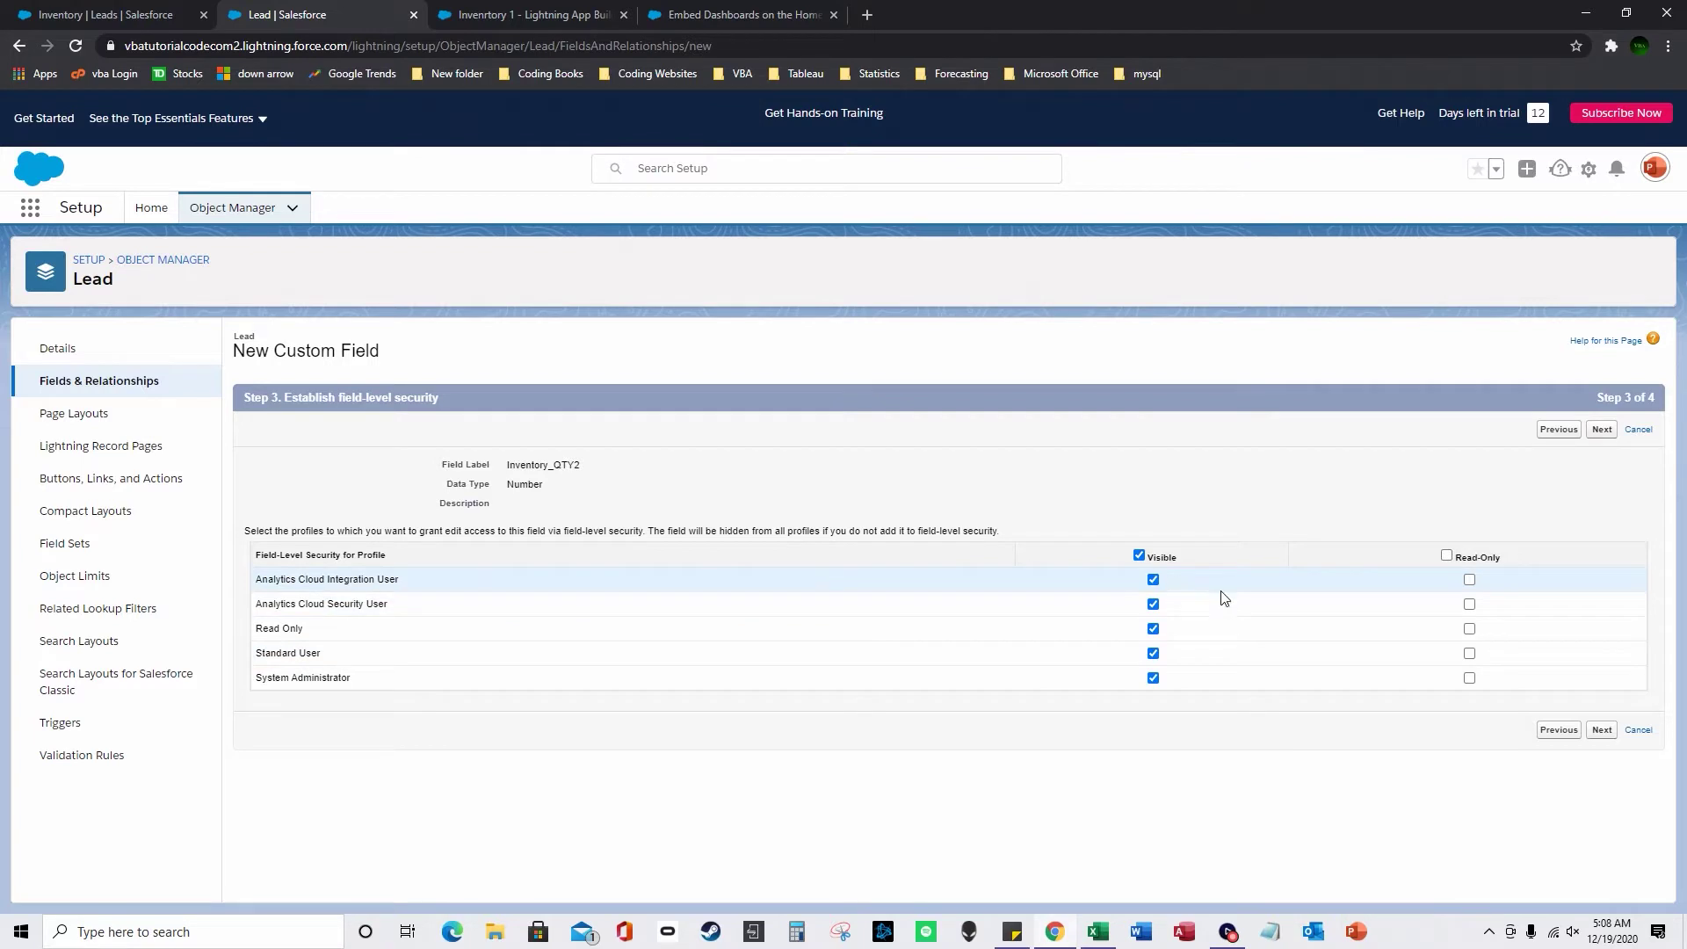
{"action": "left_click", "coordinate": [1600, 730]}
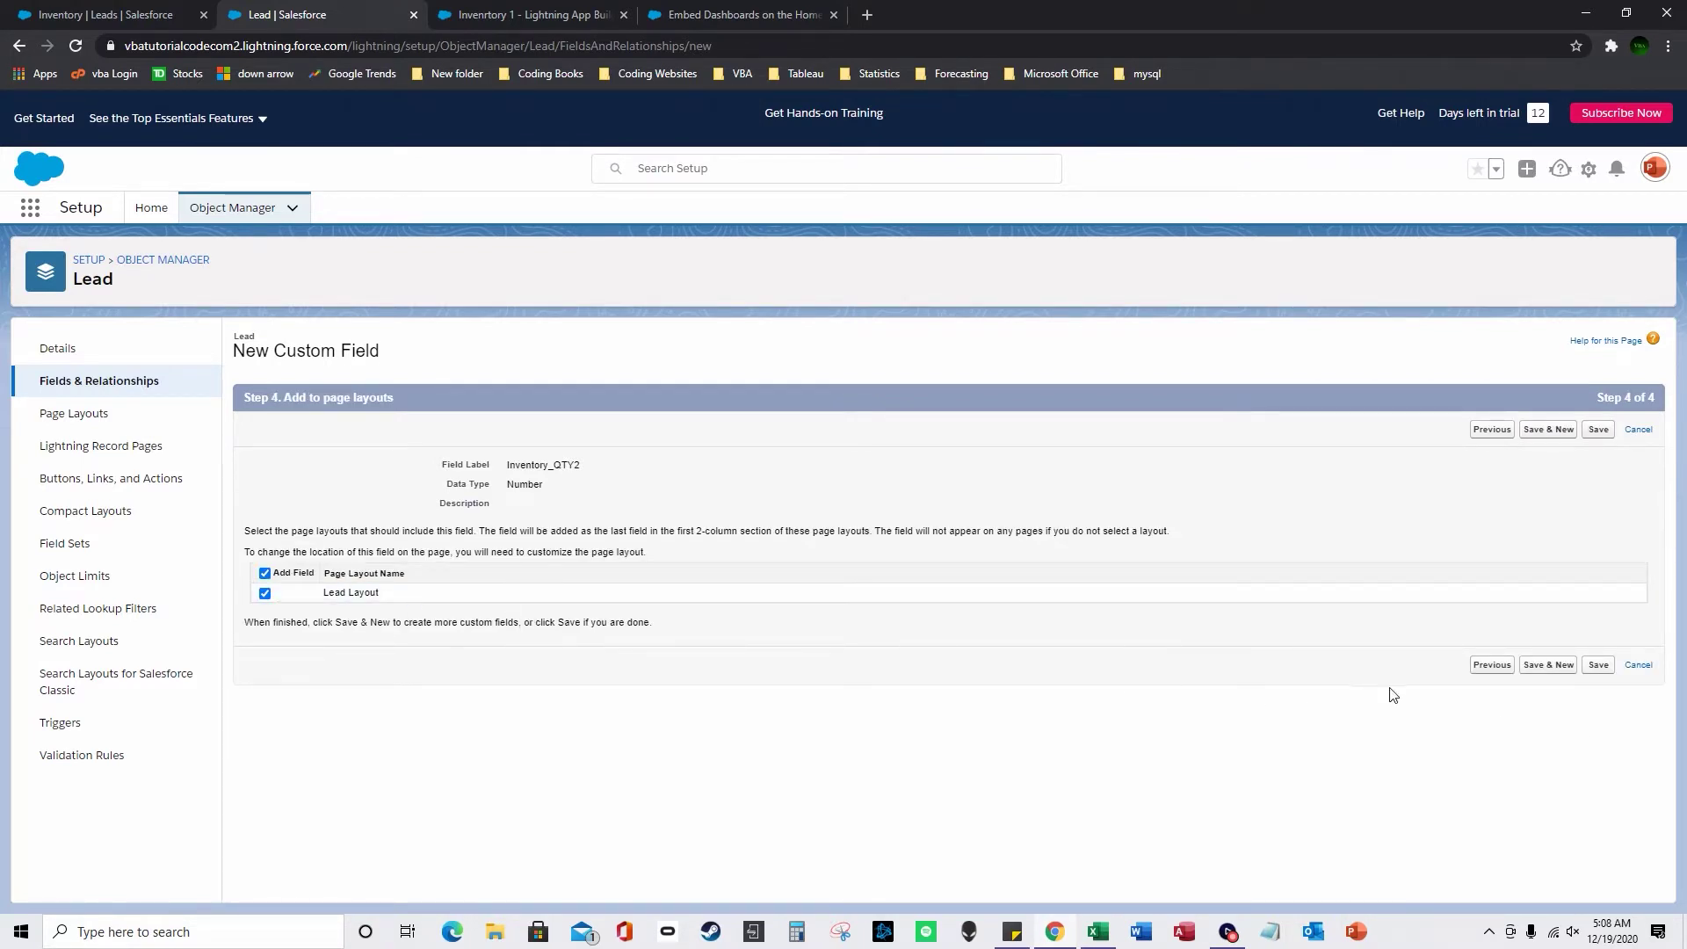
{"action": "left_click", "coordinate": [1597, 666]}
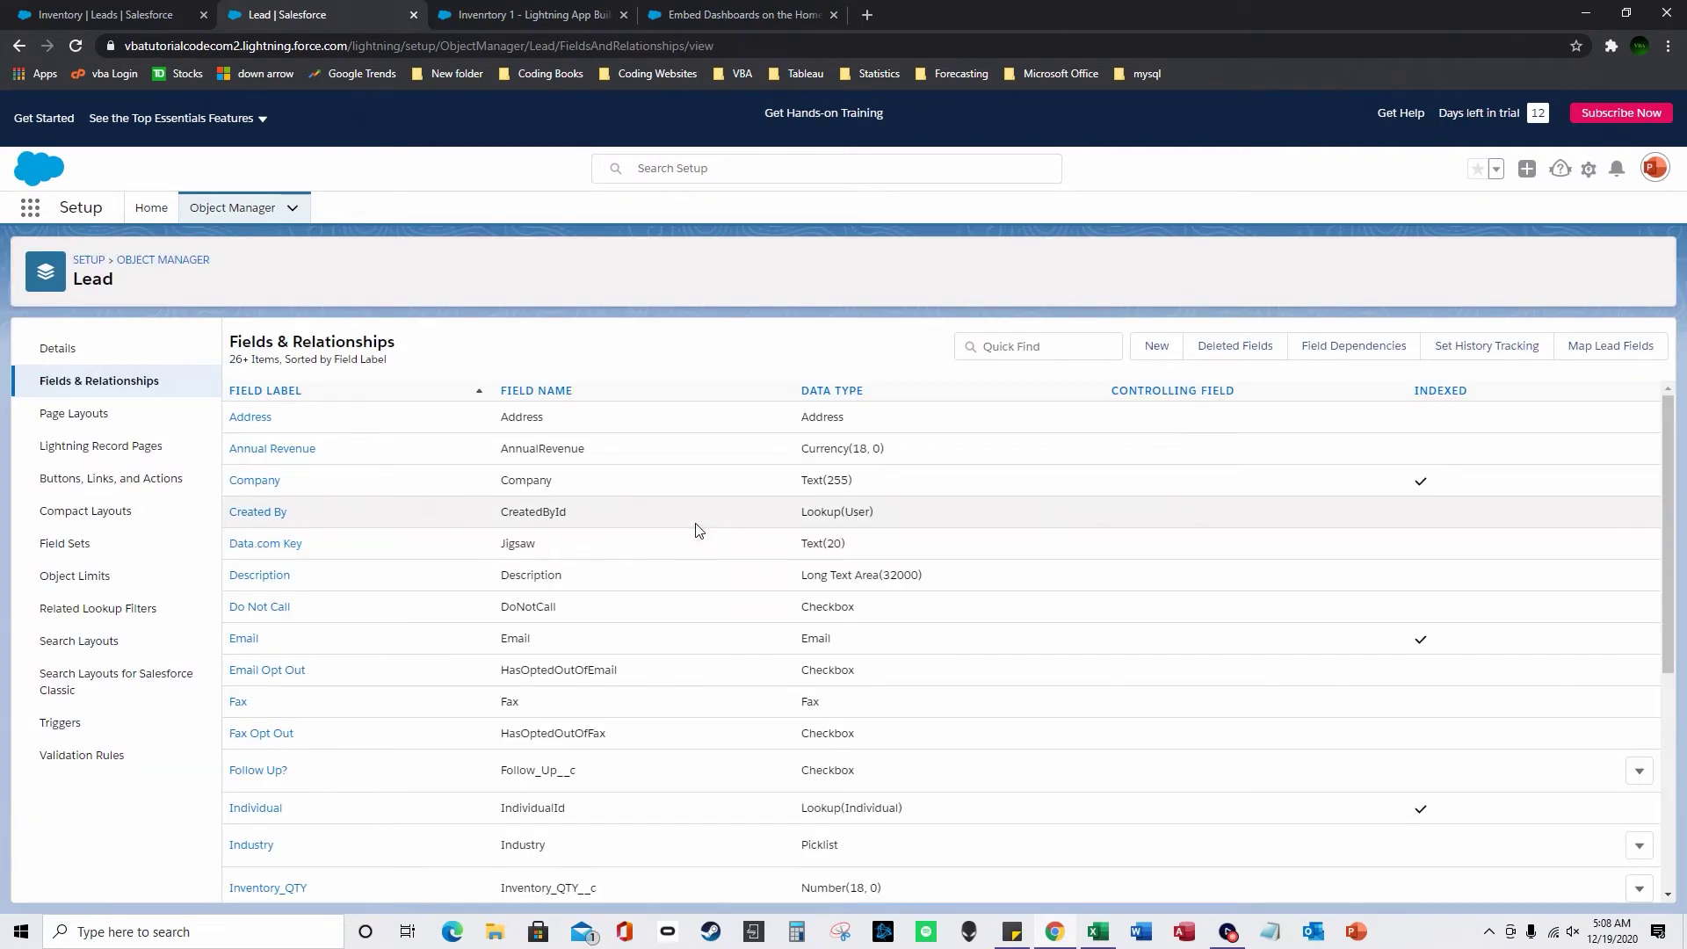
Step: Reload the Inventory leads list and look for Inventory_QTY2 among its selectable display fields, leaving the selection as it is
{"action": "left_click", "coordinate": [108, 12]}
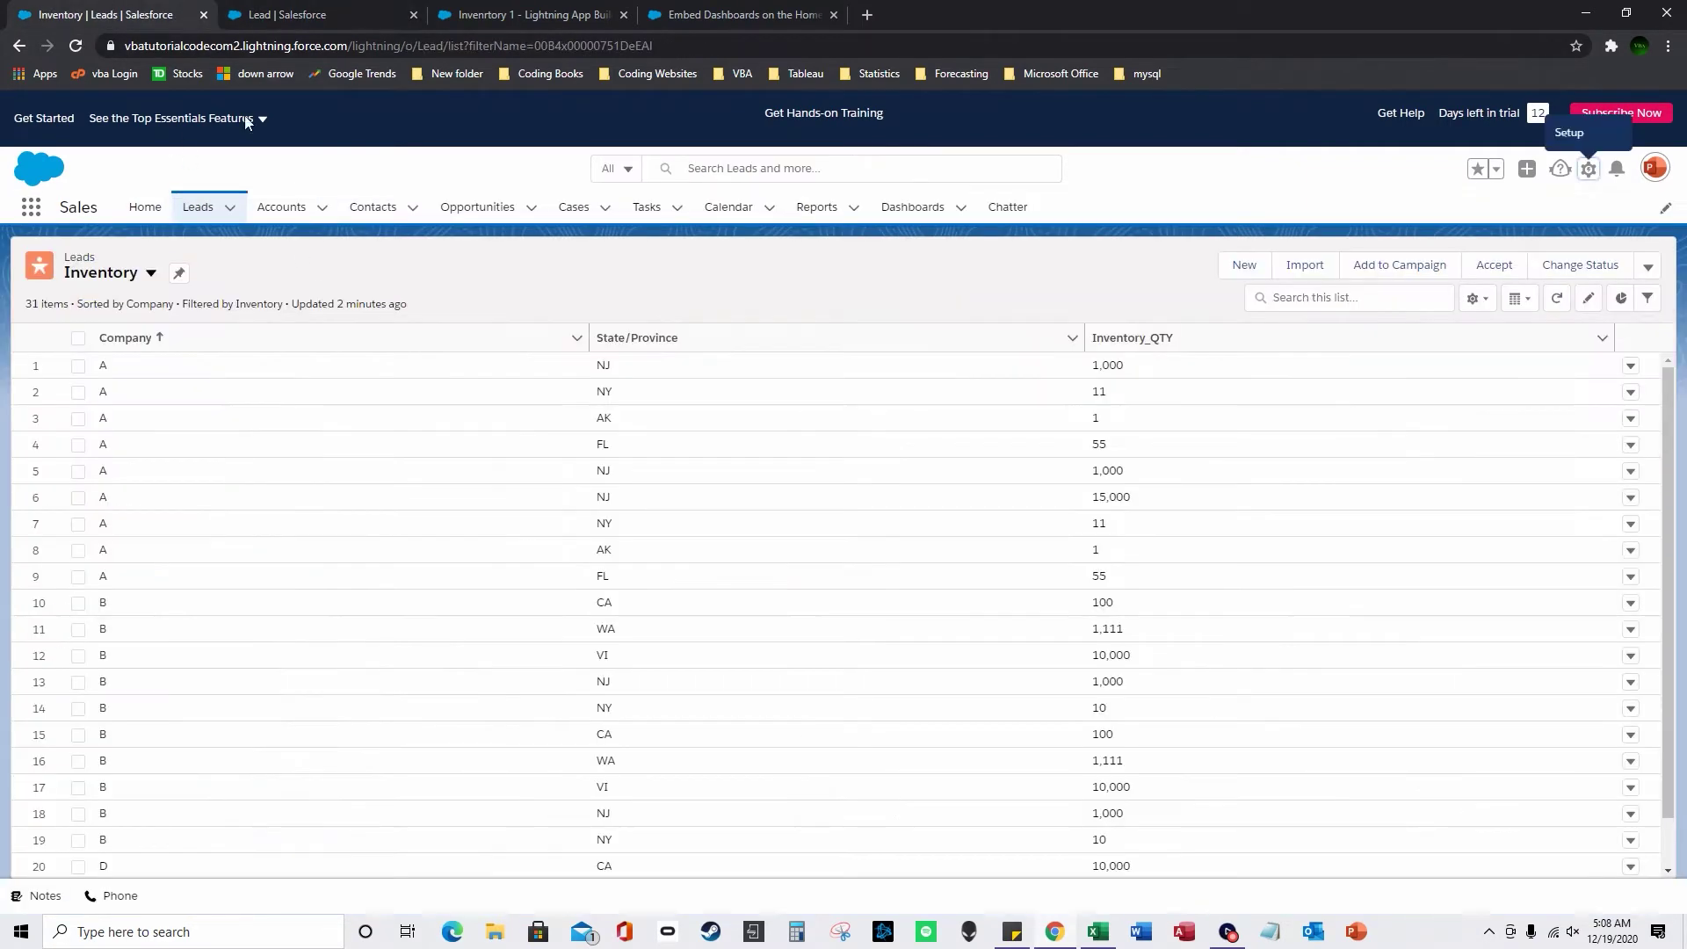
{"action": "left_click", "coordinate": [75, 47]}
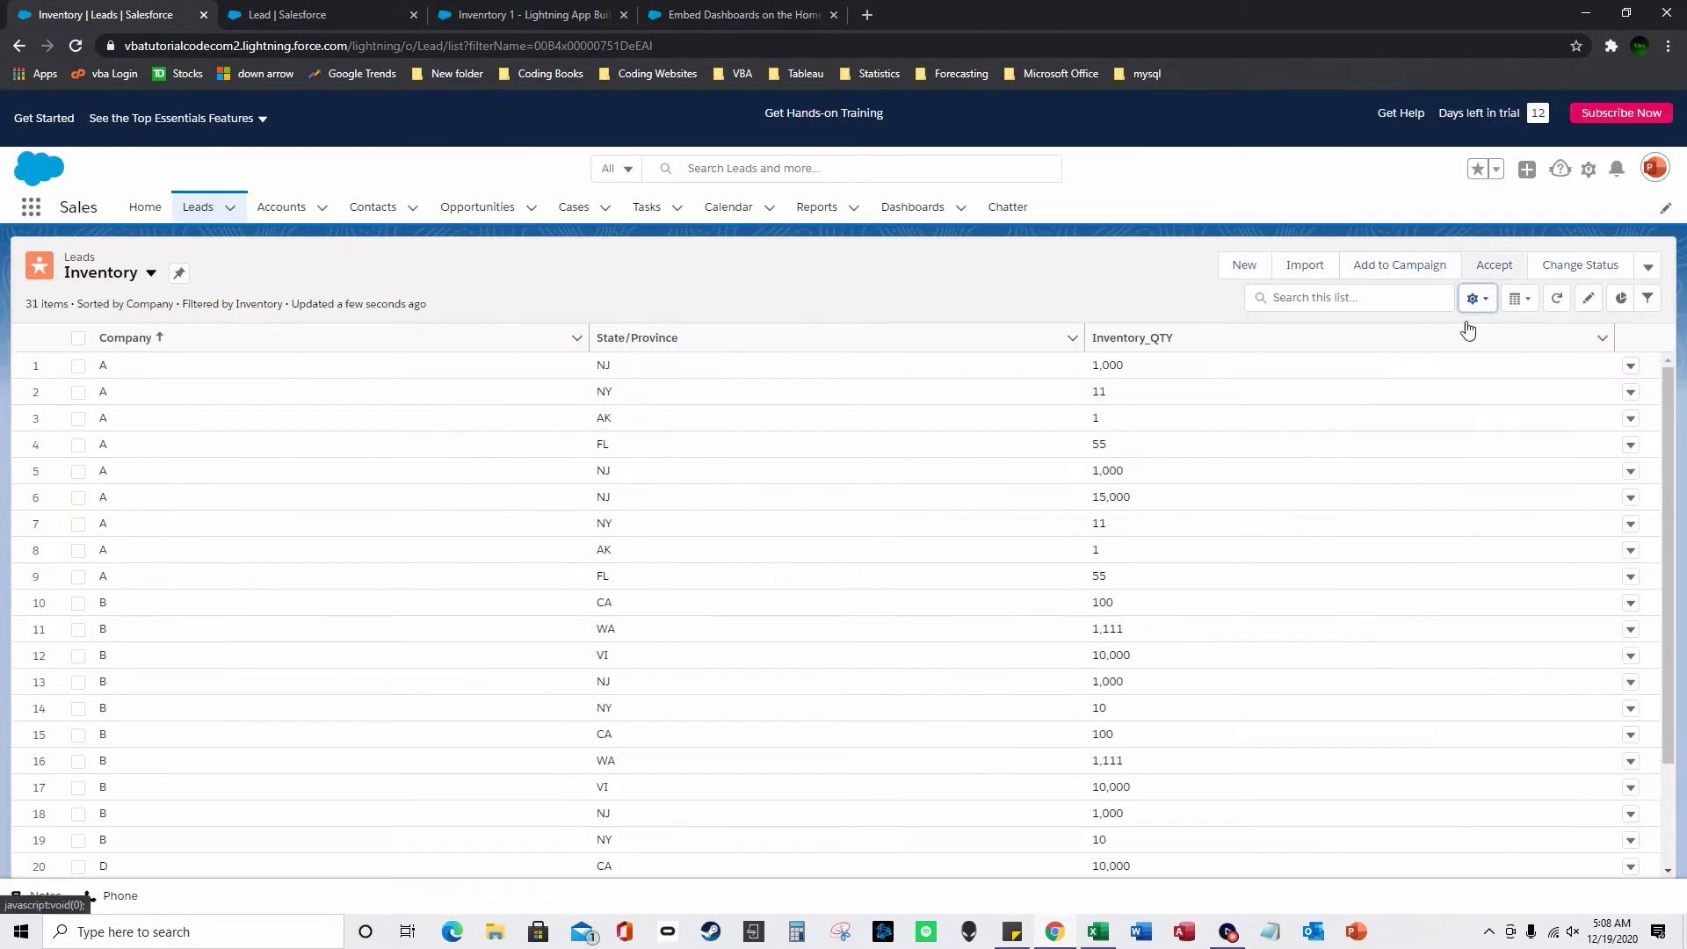
{"action": "left_click", "coordinate": [1473, 299]}
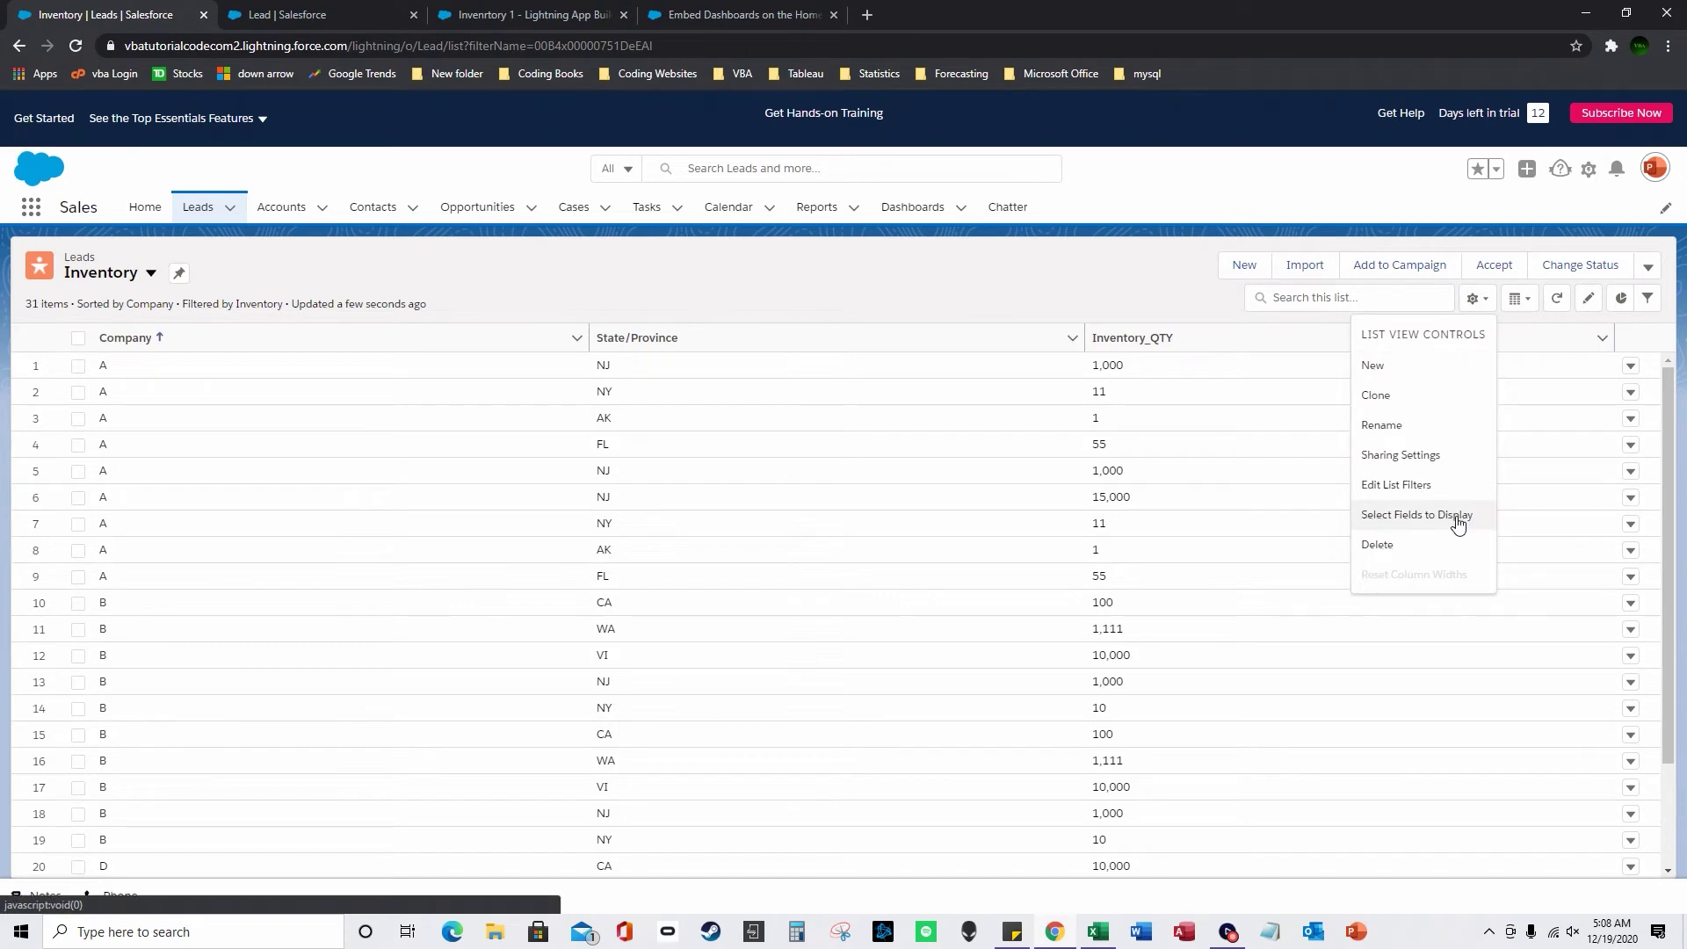
{"action": "left_click", "coordinate": [1450, 517]}
{"action": "left_click_drag", "start_coordinate": [806, 444], "coordinate": [809, 504]}
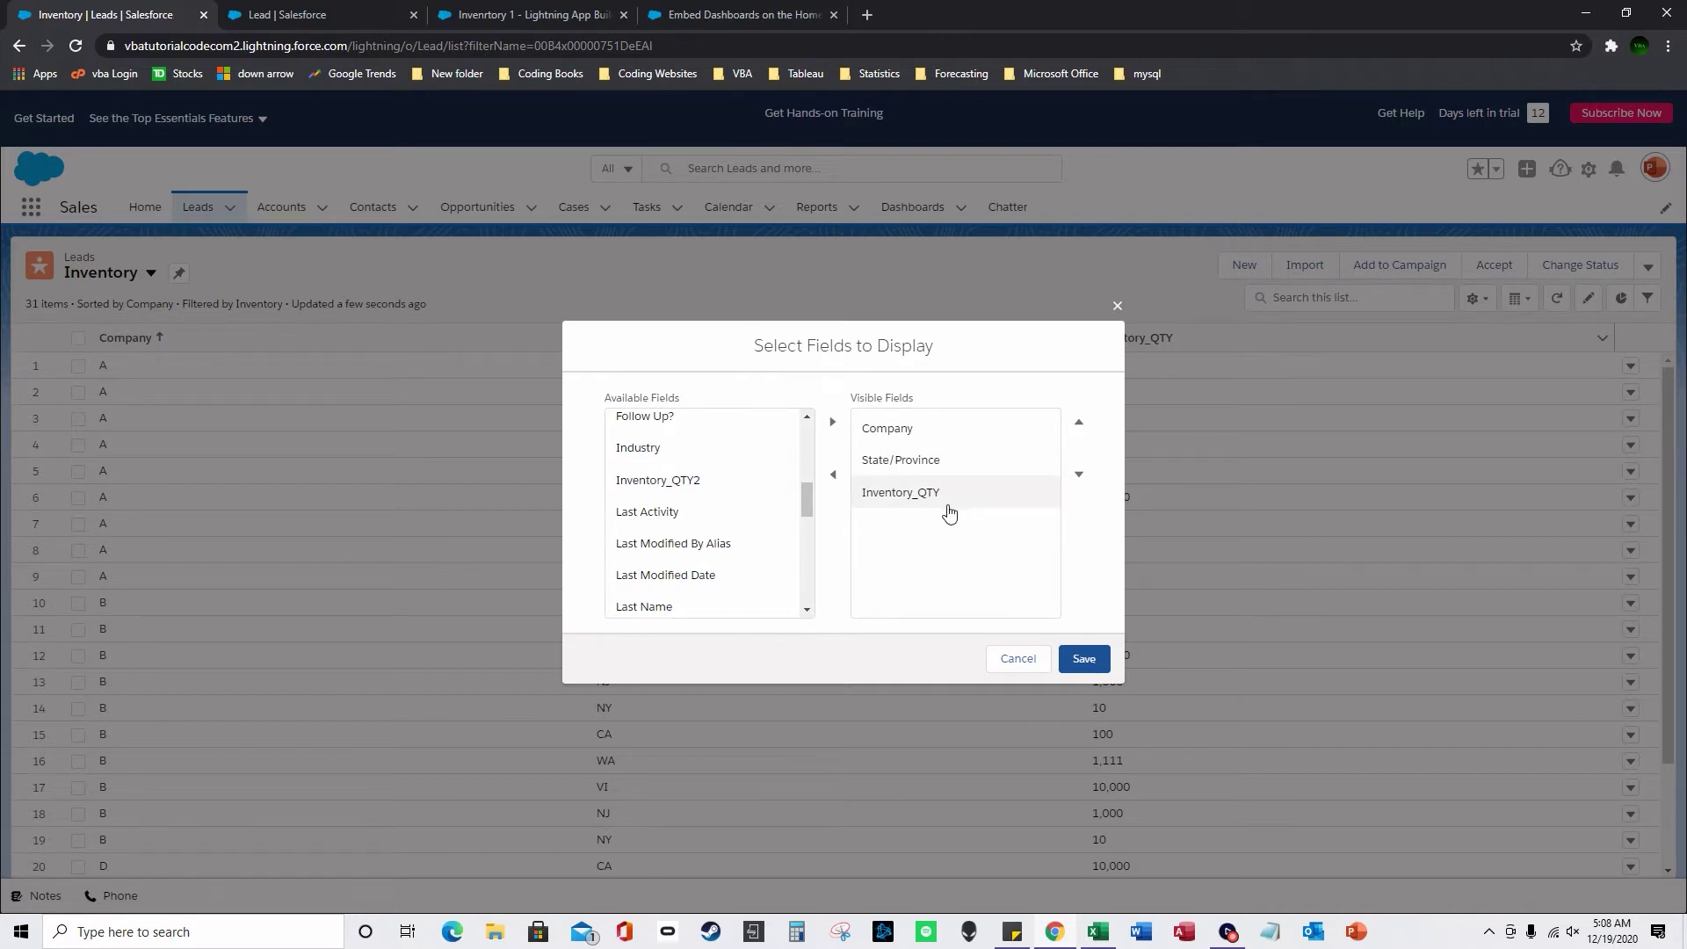
{"action": "left_click", "coordinate": [1117, 308]}
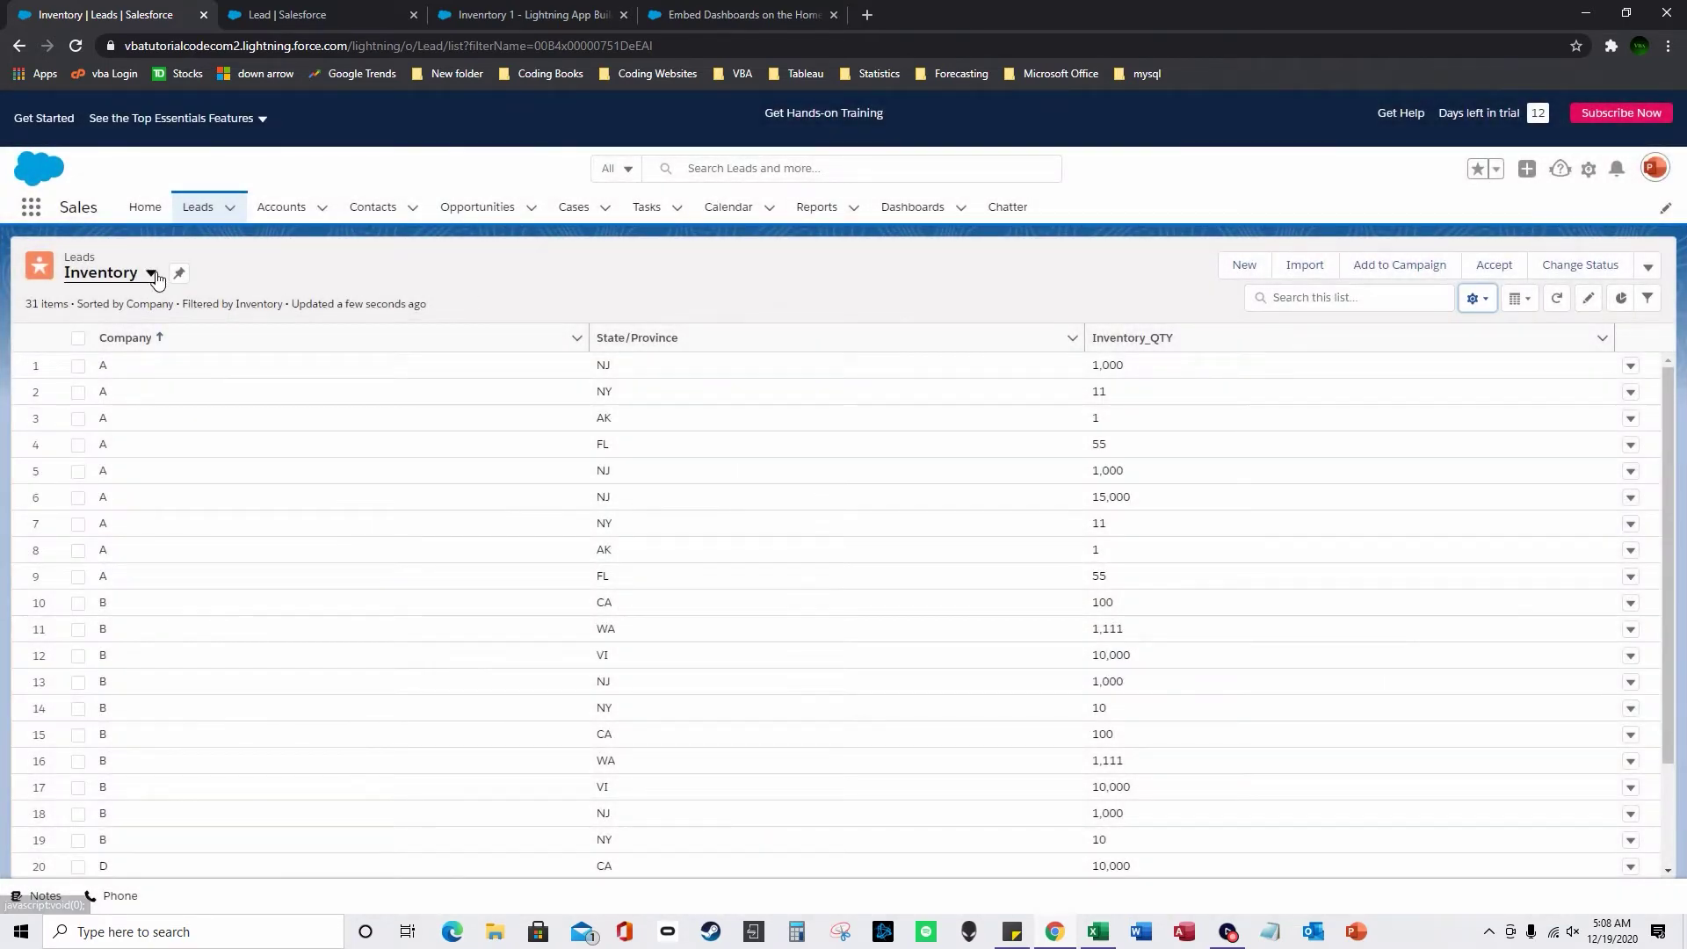
Step: Compare the leads shown in the Inventory and Inventory2 list views
{"action": "left_click", "coordinate": [155, 276]}
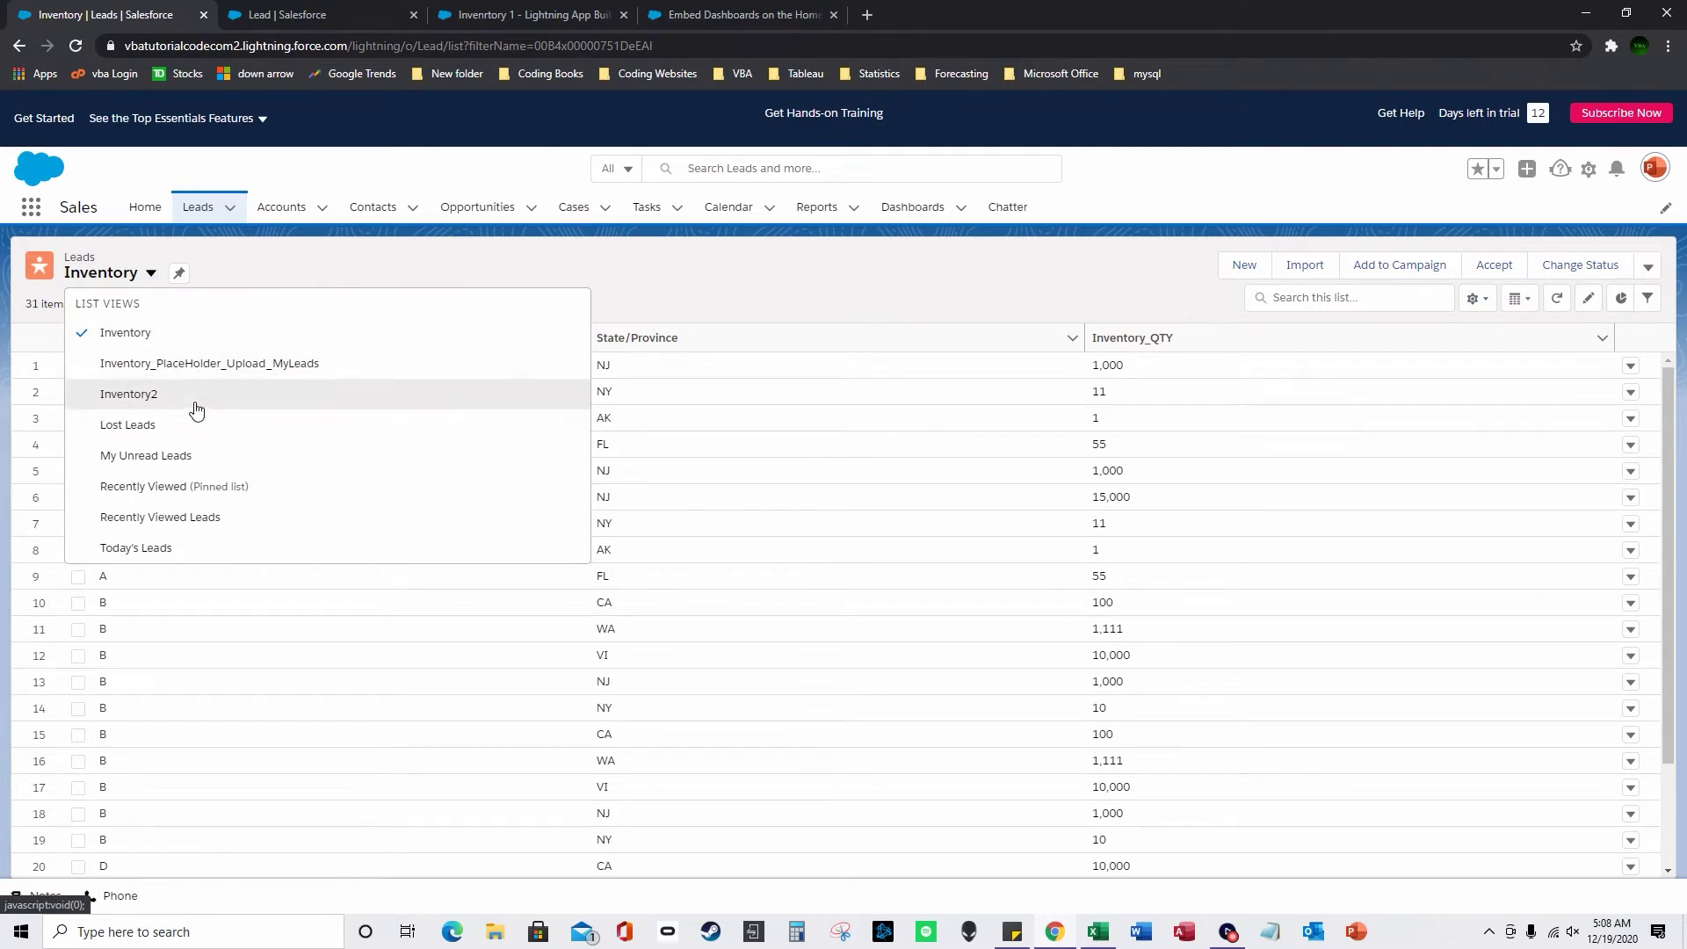
{"action": "left_click", "coordinate": [197, 409]}
{"action": "left_click", "coordinate": [161, 273]}
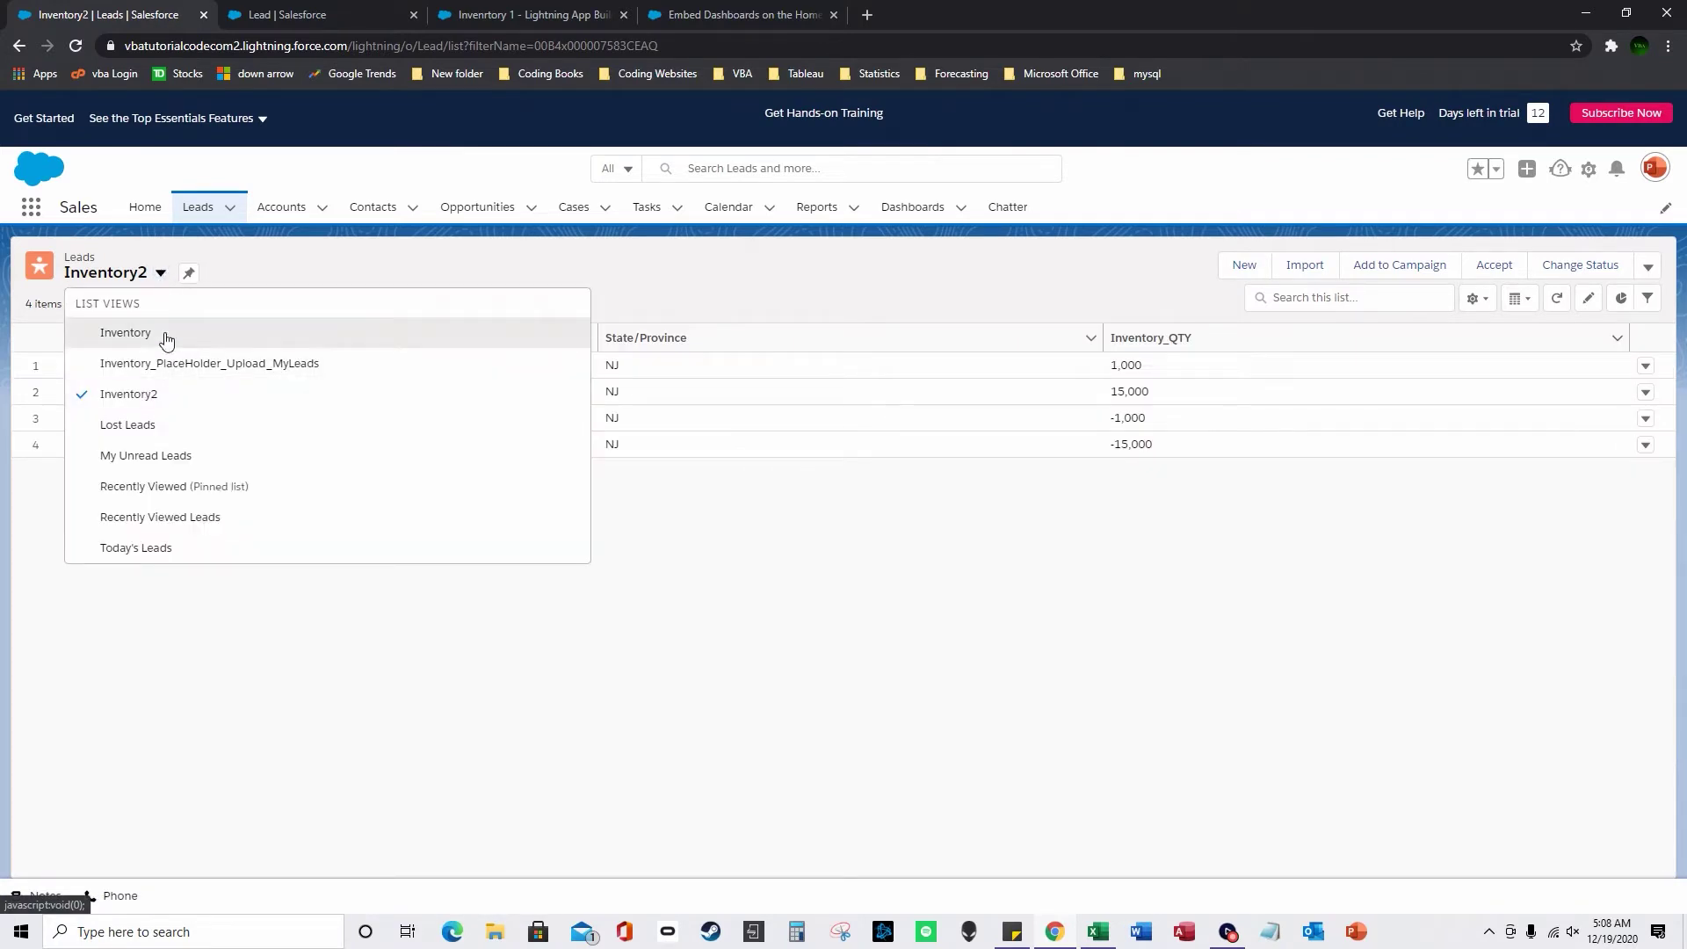
{"action": "left_click", "coordinate": [166, 332]}
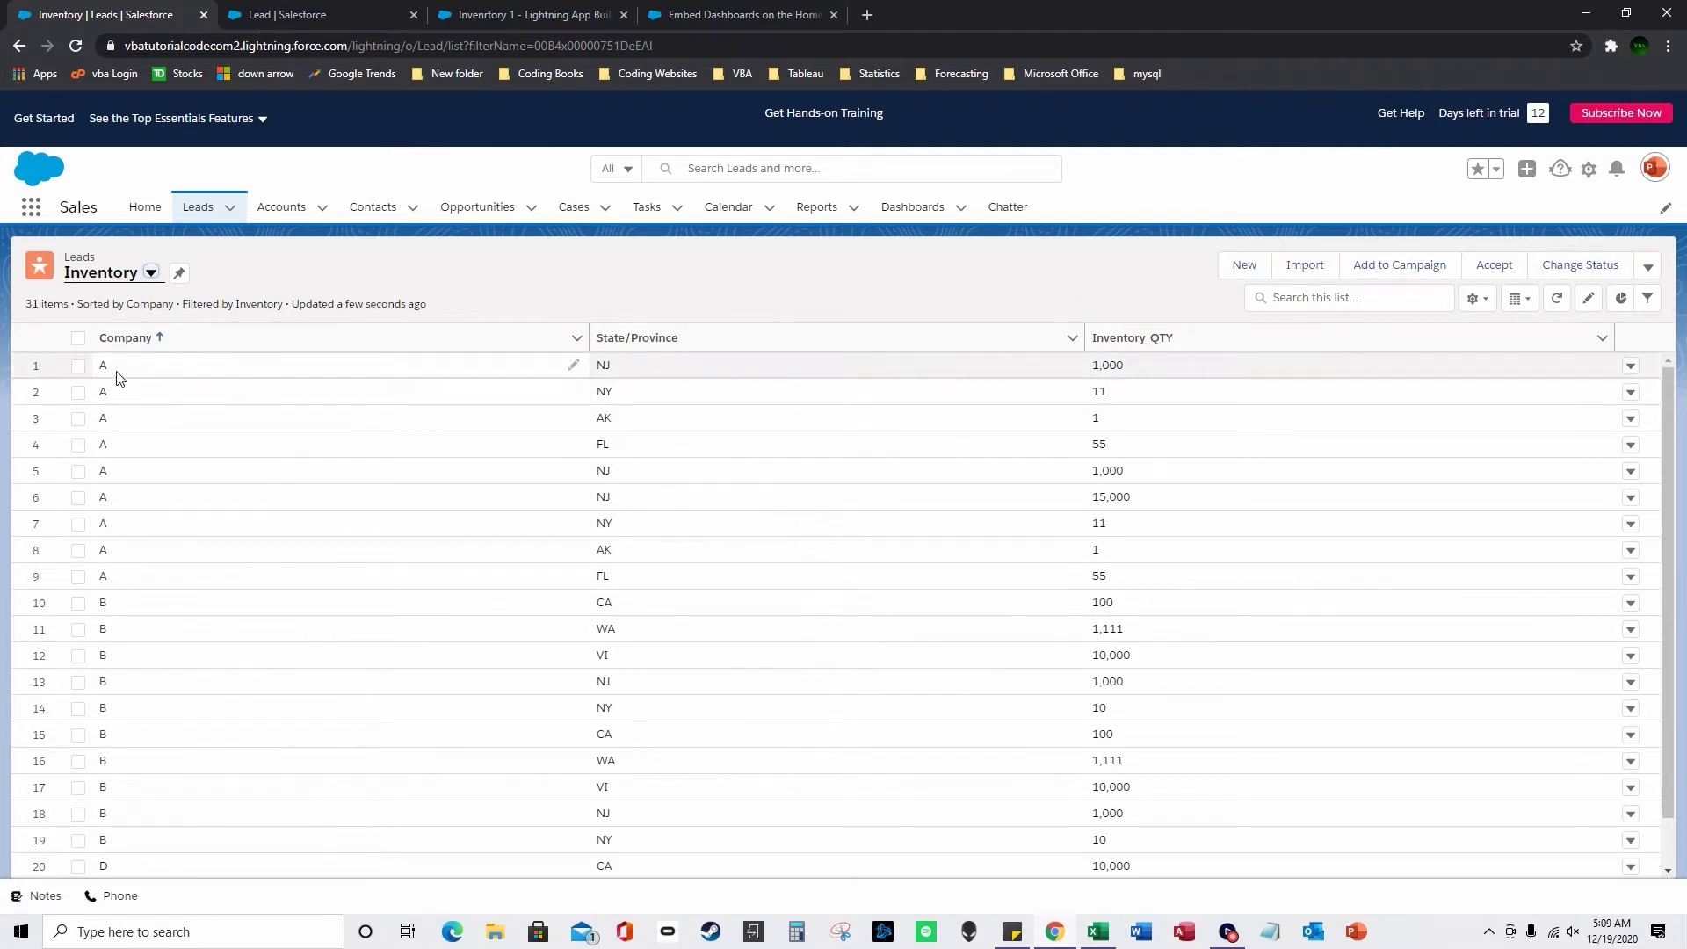
{"action": "left_click", "coordinate": [150, 274]}
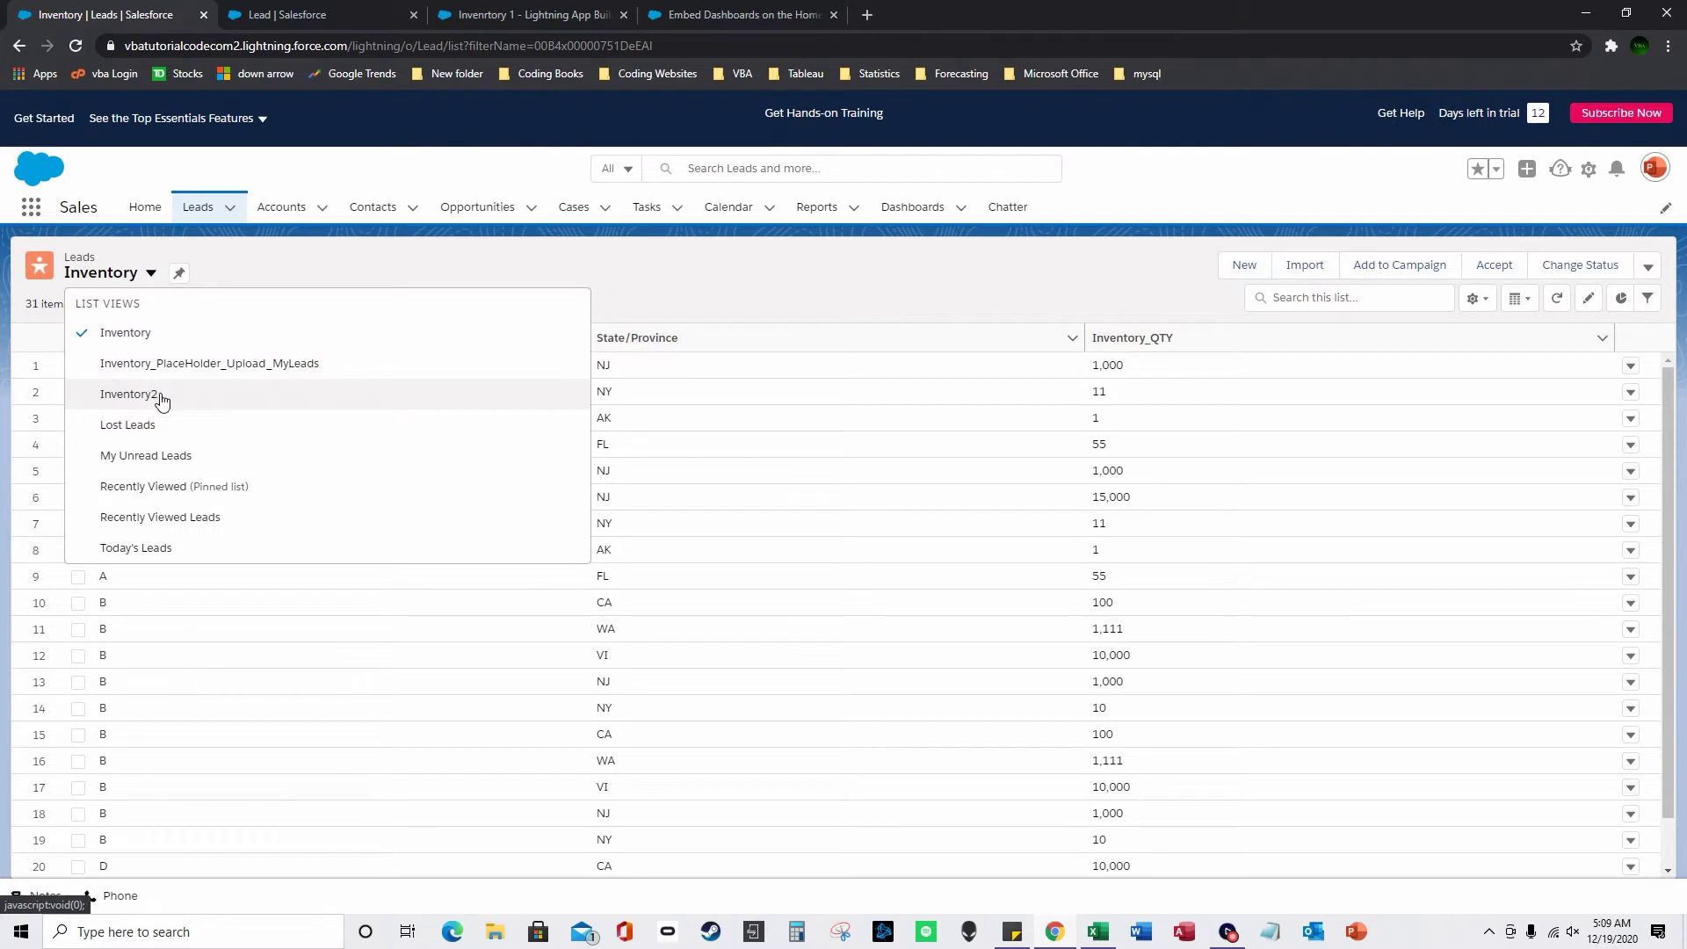
{"action": "left_click", "coordinate": [132, 395]}
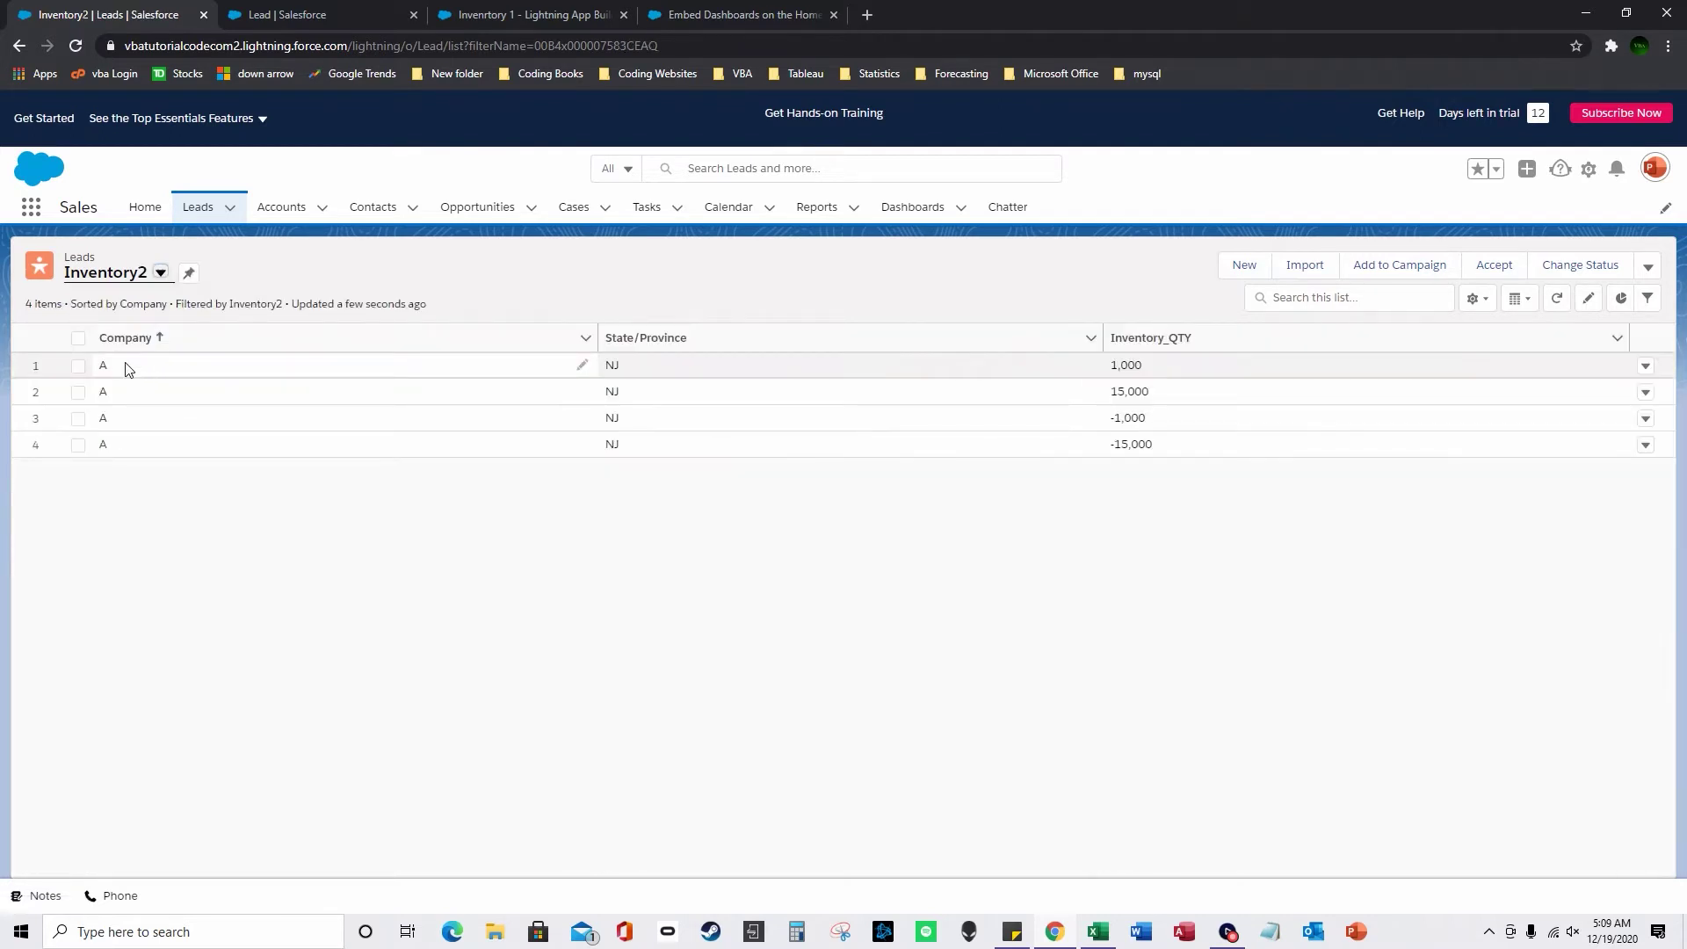
Step: Open lead 11001 from the Today's Leads list view
{"action": "left_click", "coordinate": [160, 273]}
{"action": "left_click", "coordinate": [188, 547]}
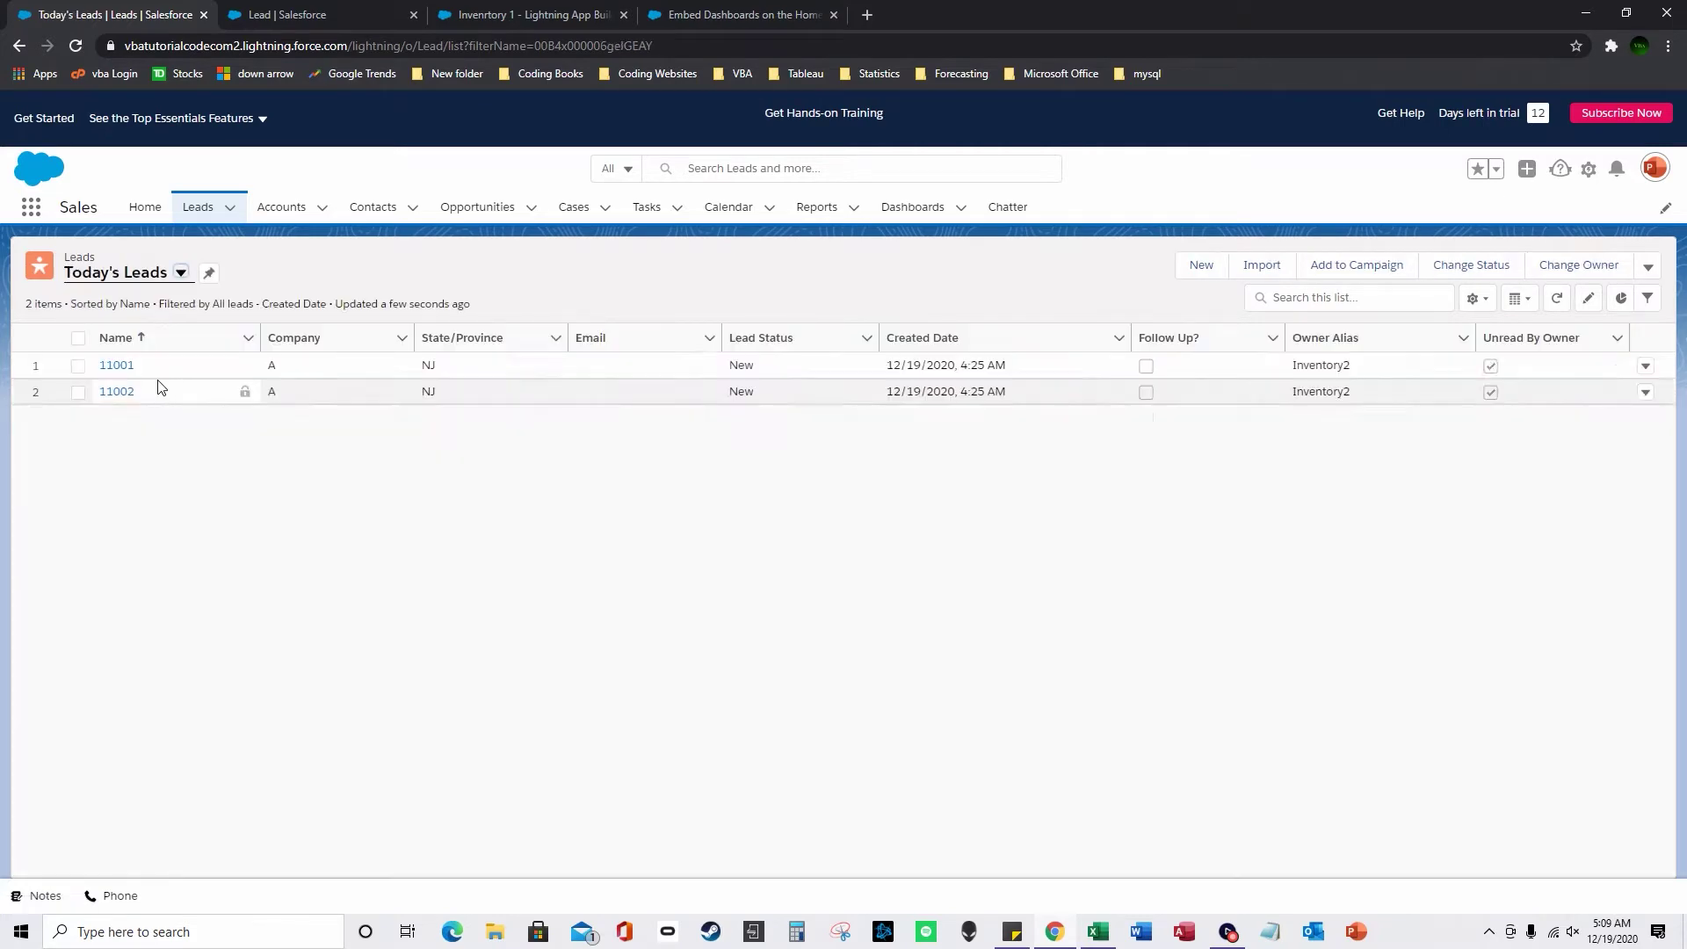
{"action": "left_click", "coordinate": [117, 368]}
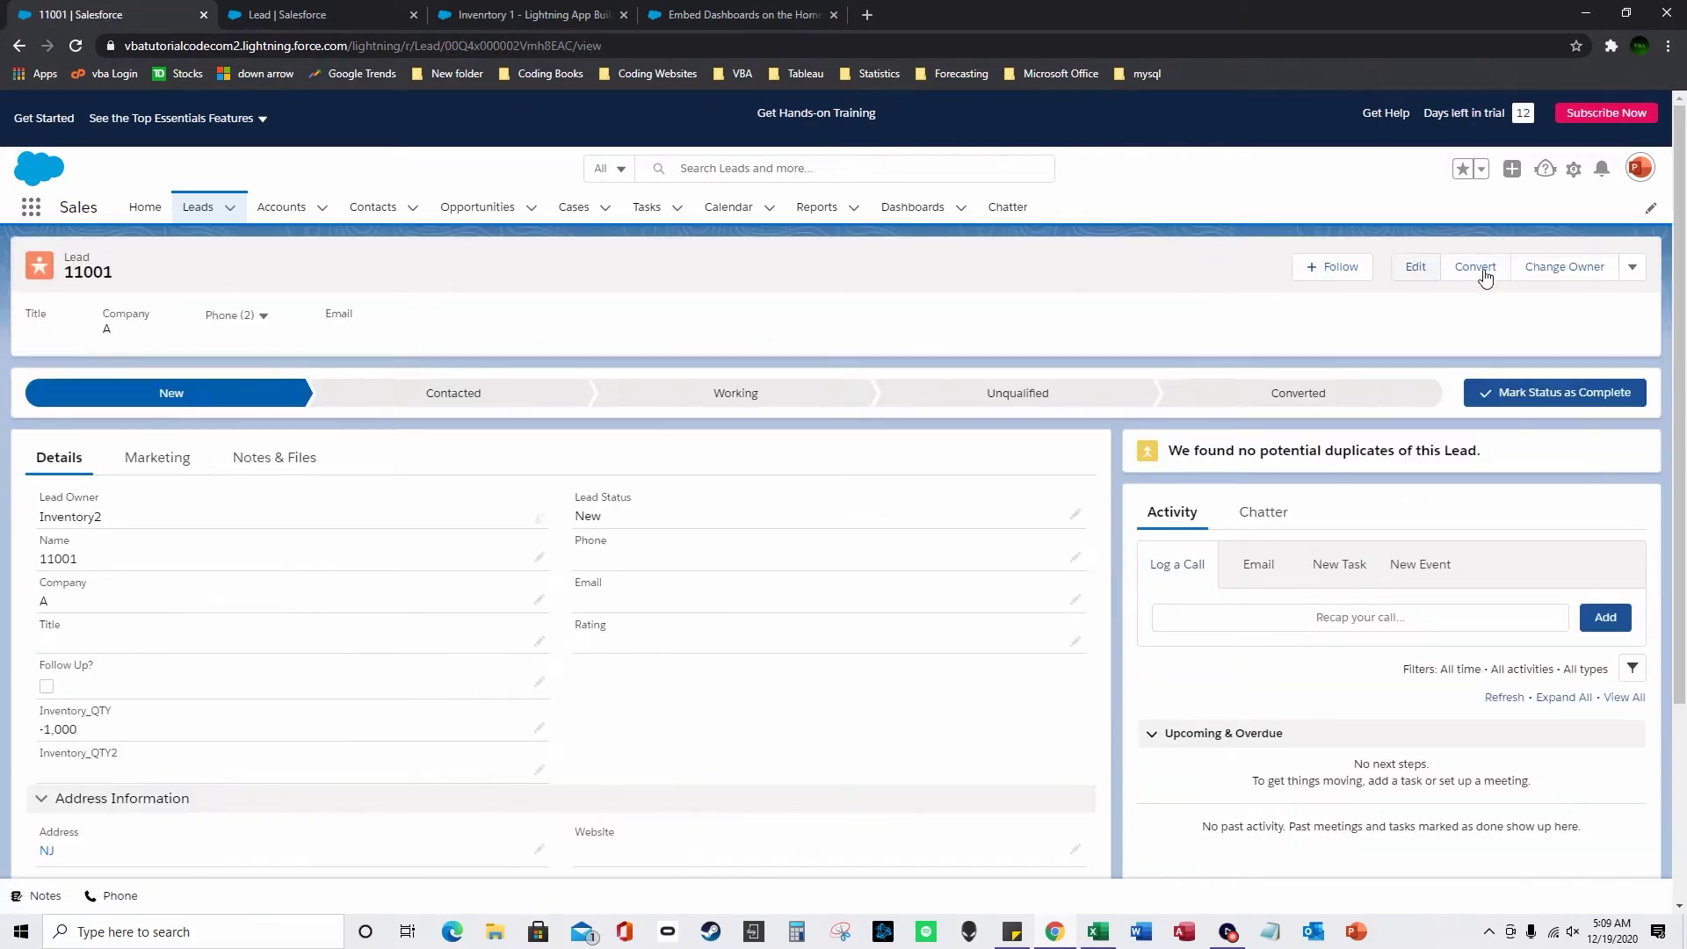
Step: Look up the Inventory queue as a possible new owner of lead 11001, leaving the owner as it is
{"action": "left_click", "coordinate": [1578, 269]}
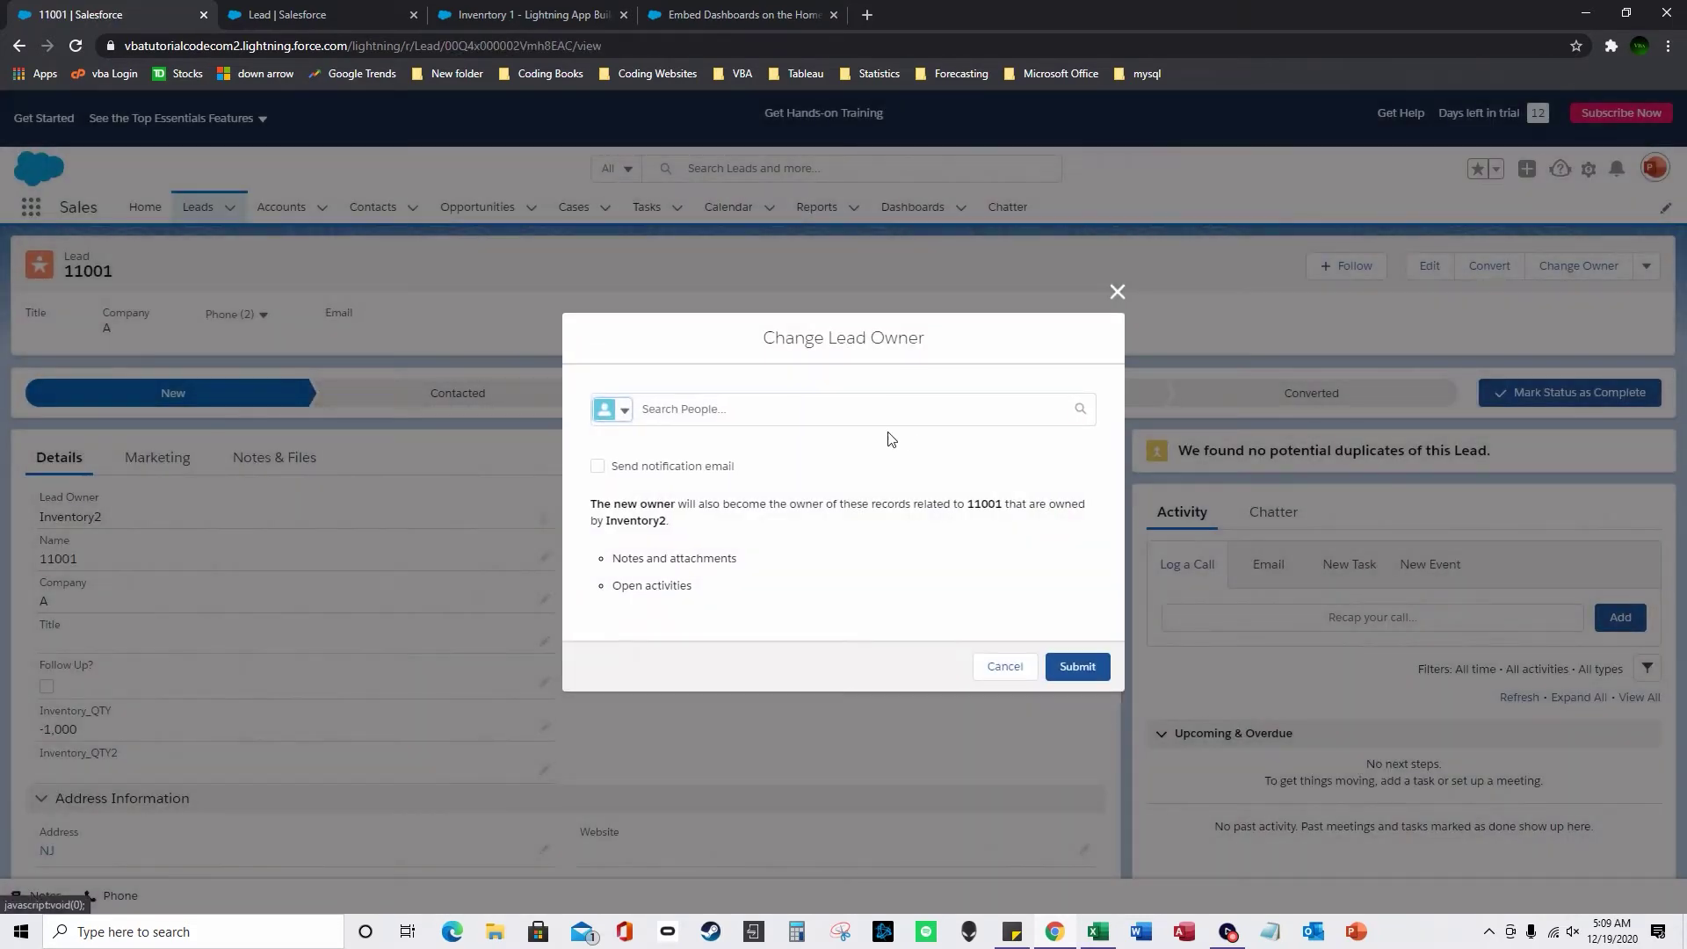
{"action": "left_click", "coordinate": [620, 410]}
{"action": "left_click", "coordinate": [651, 470]}
{"action": "left_click", "coordinate": [696, 409]}
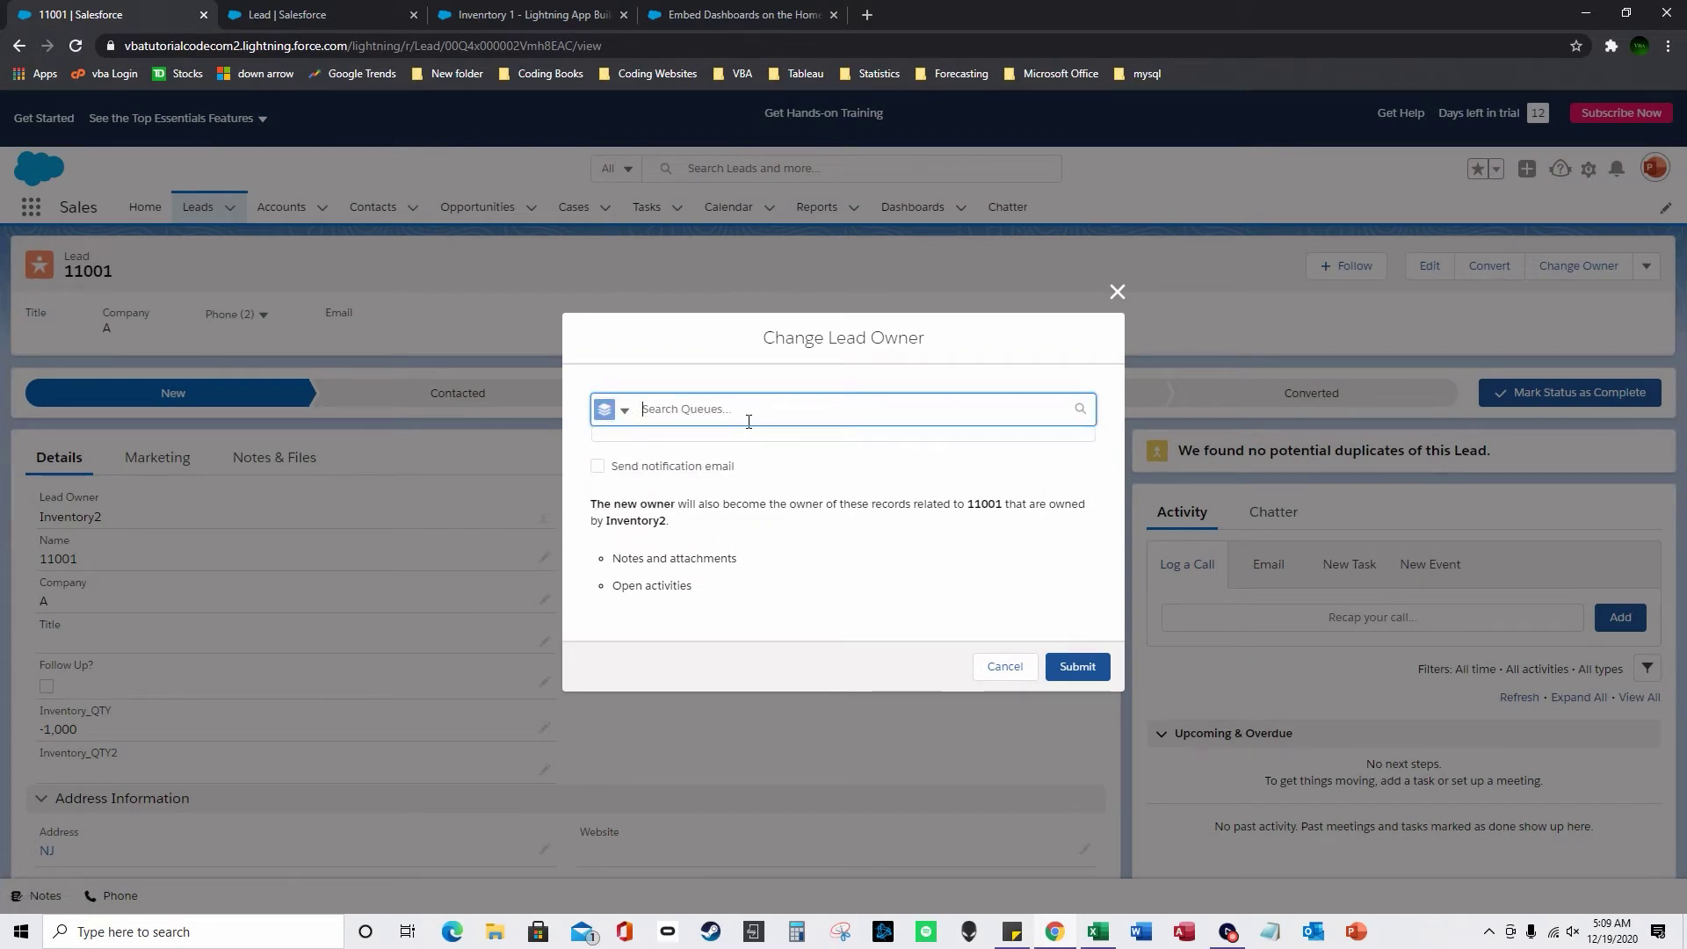
{"action": "type", "text": "Inventory"}
{"action": "left_click", "coordinate": [1011, 672]}
Step: Return to the leads and view the Inventory and Inventory_PlaceHolder_Upload_MyLeads list views
{"action": "left_click", "coordinate": [193, 210]}
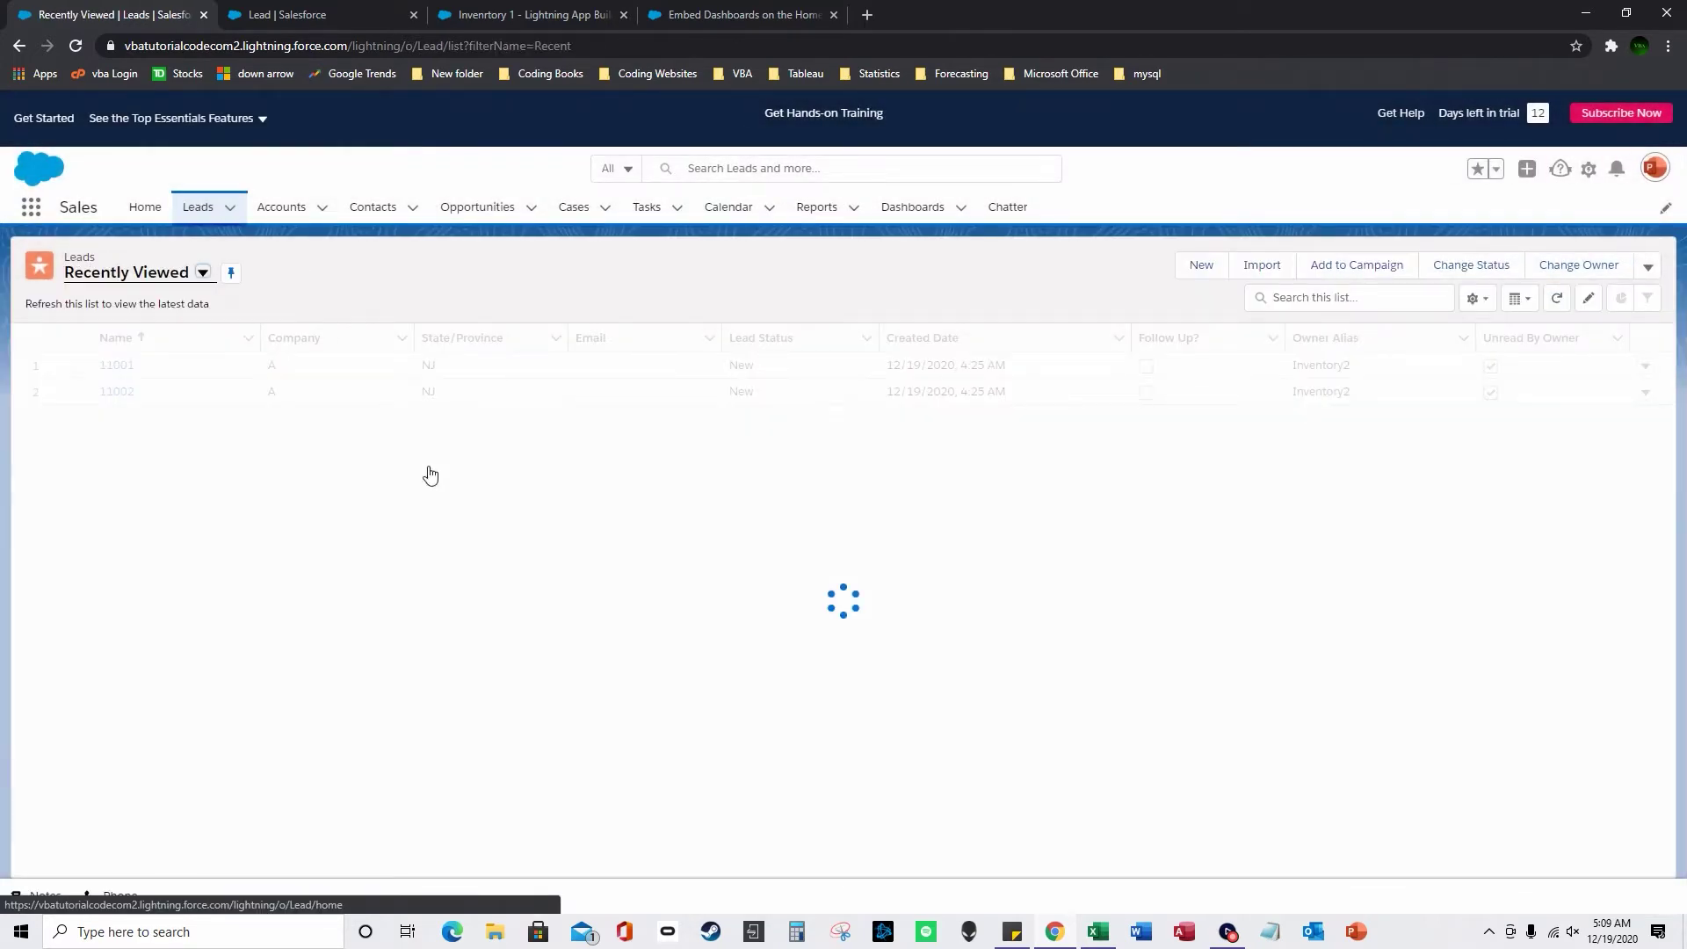
{"action": "left_click", "coordinate": [202, 274]}
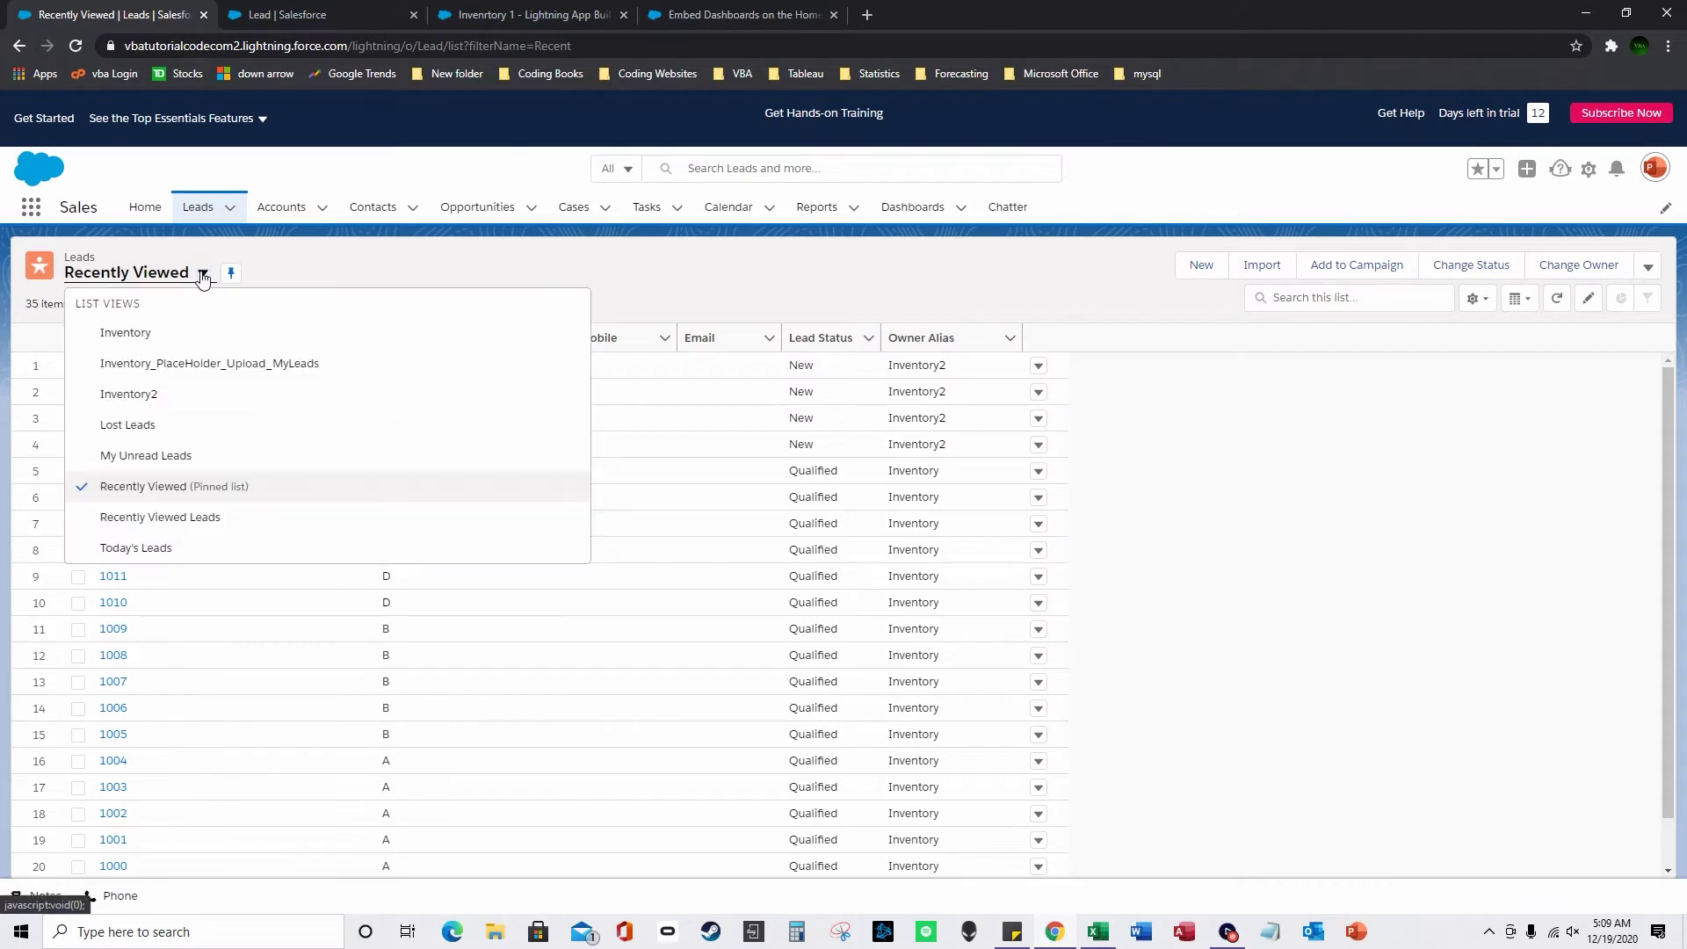
{"action": "left_click", "coordinate": [215, 339]}
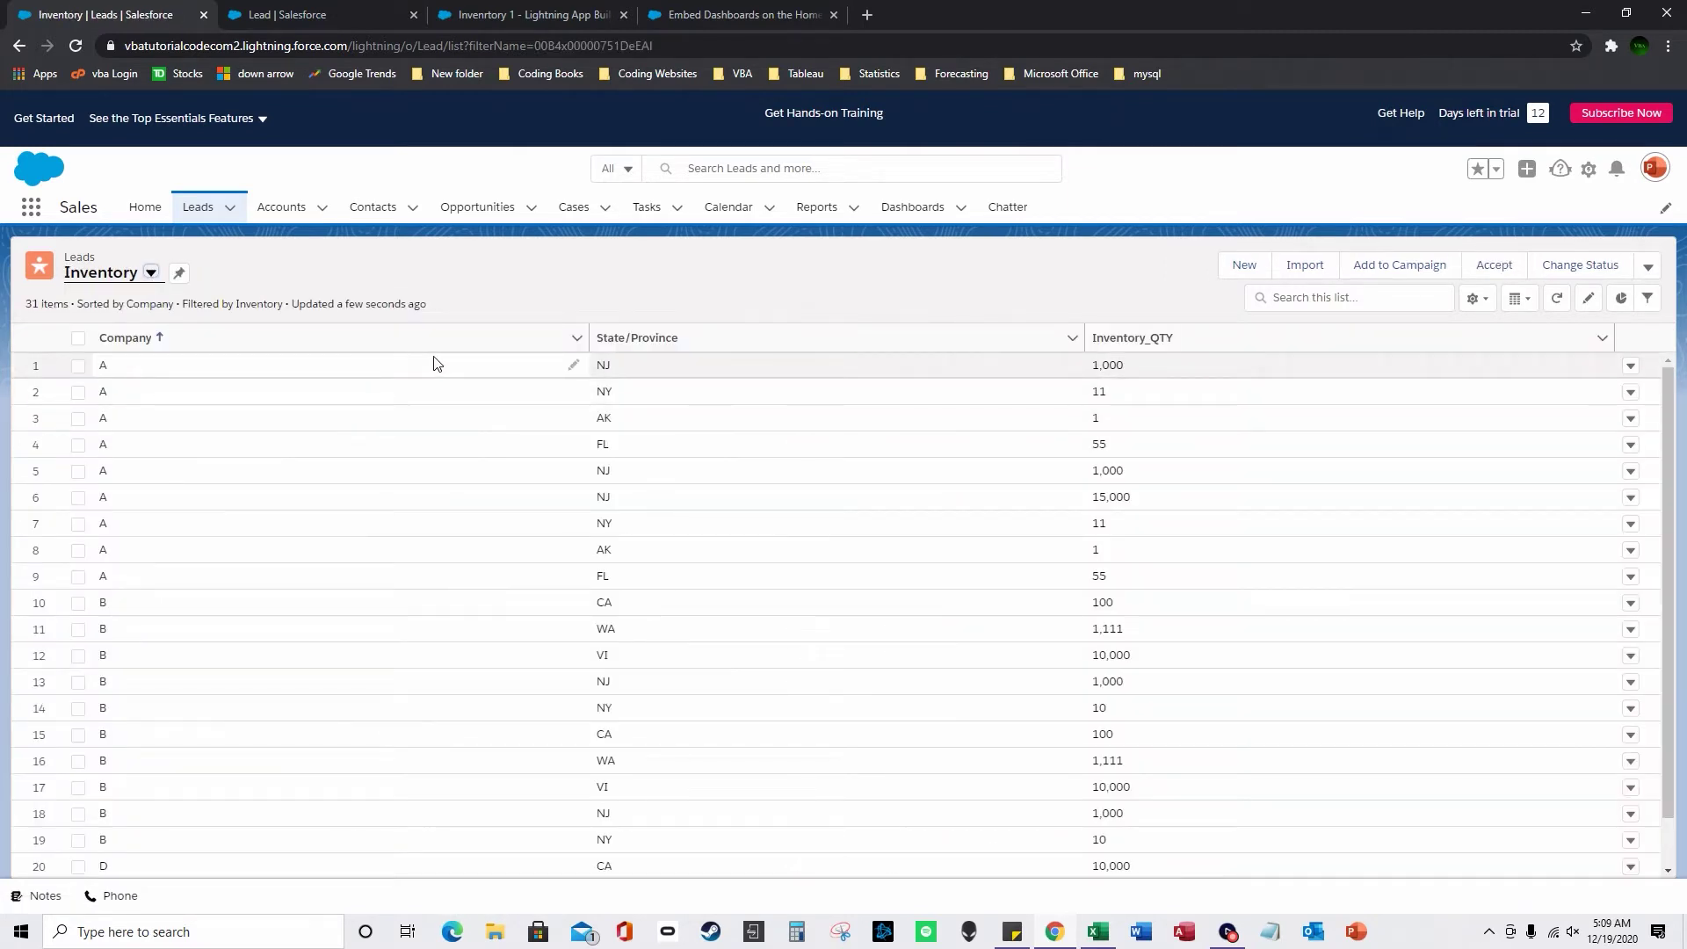
{"action": "left_click", "coordinate": [151, 273]}
{"action": "left_click", "coordinate": [183, 361]}
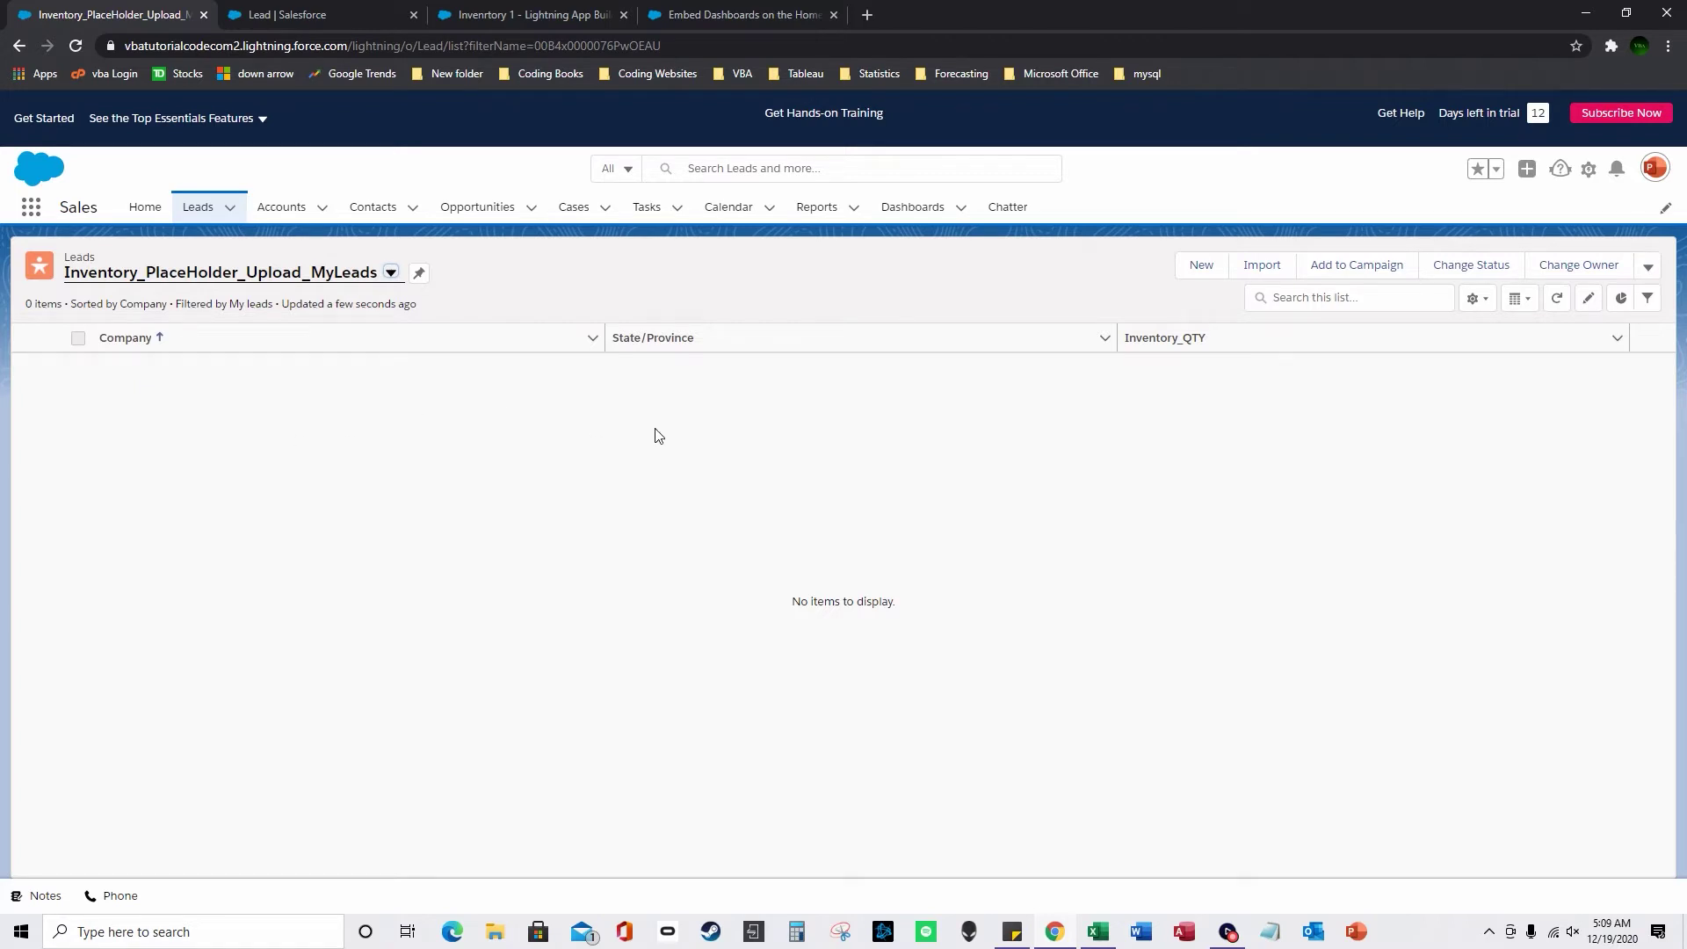
Step: View the private reports Leads Inventory 1 and Inventory 2 Leads
{"action": "left_click", "coordinate": [816, 208]}
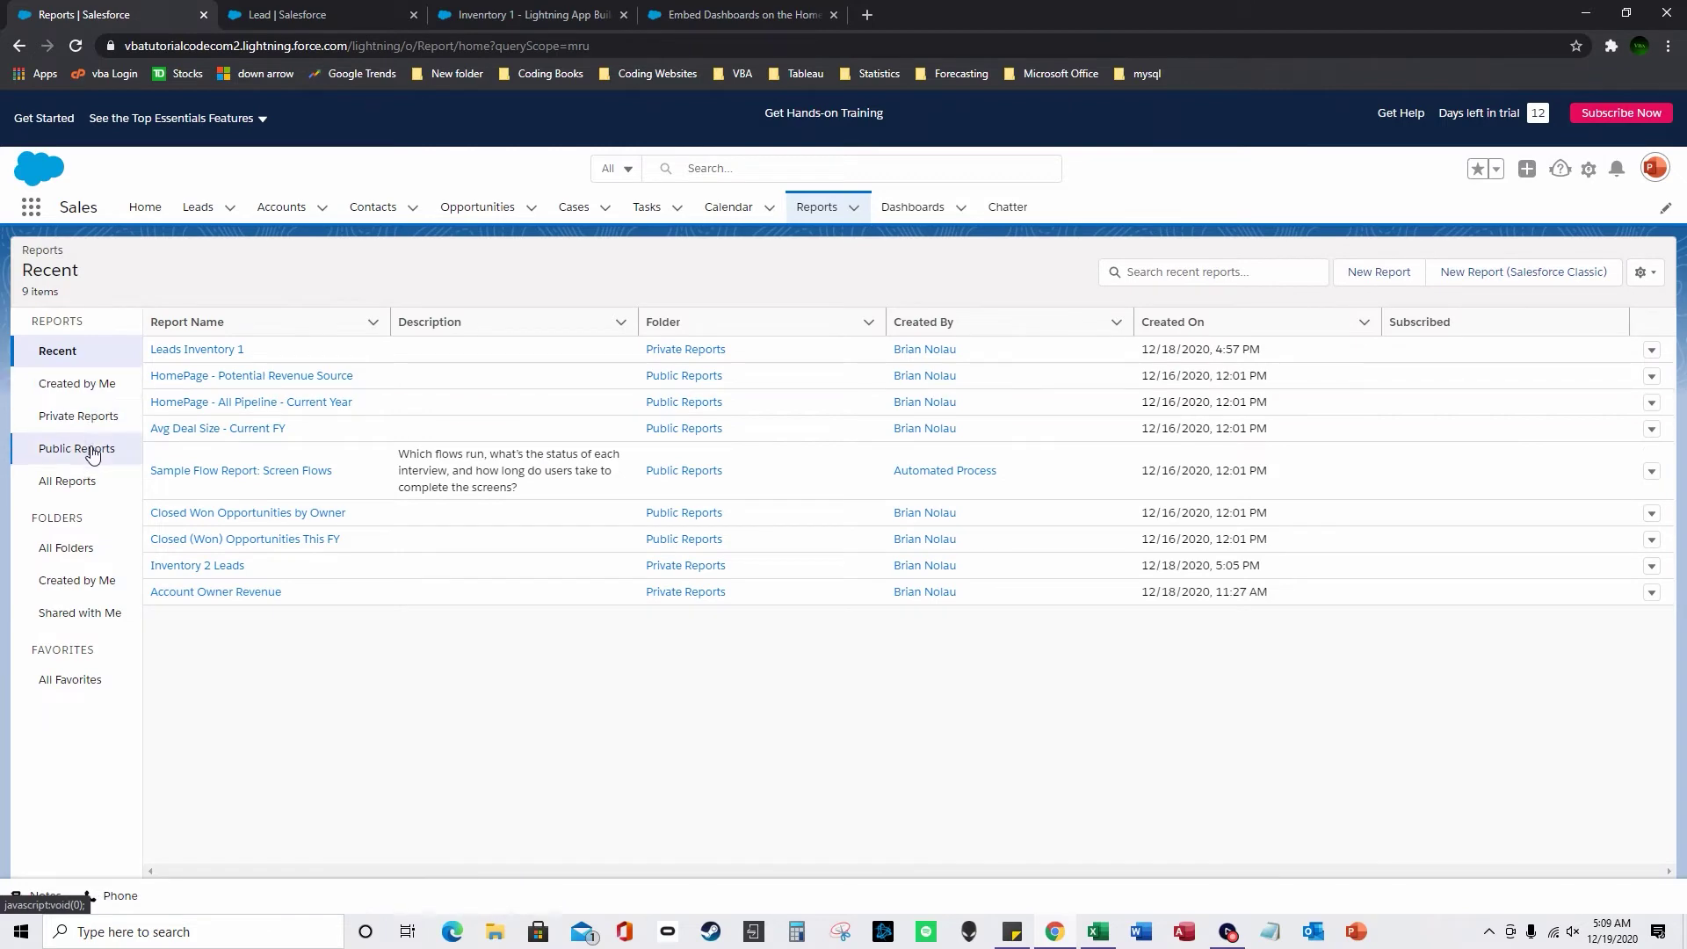
{"action": "left_click", "coordinate": [83, 418]}
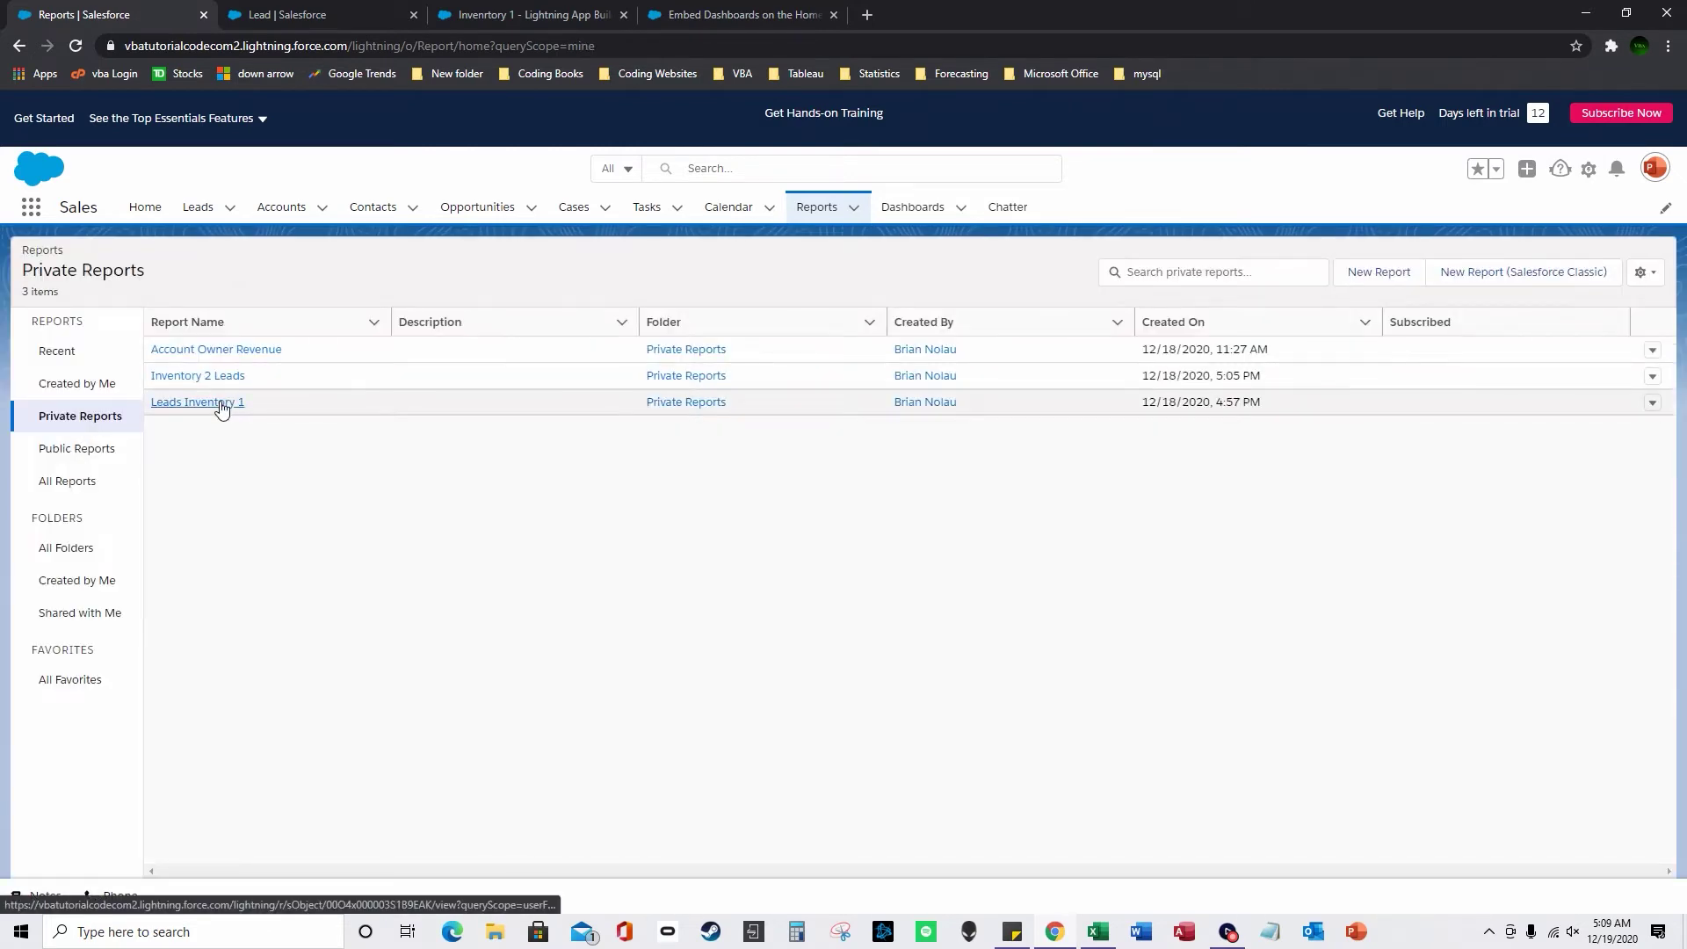
{"action": "left_click", "coordinate": [222, 407]}
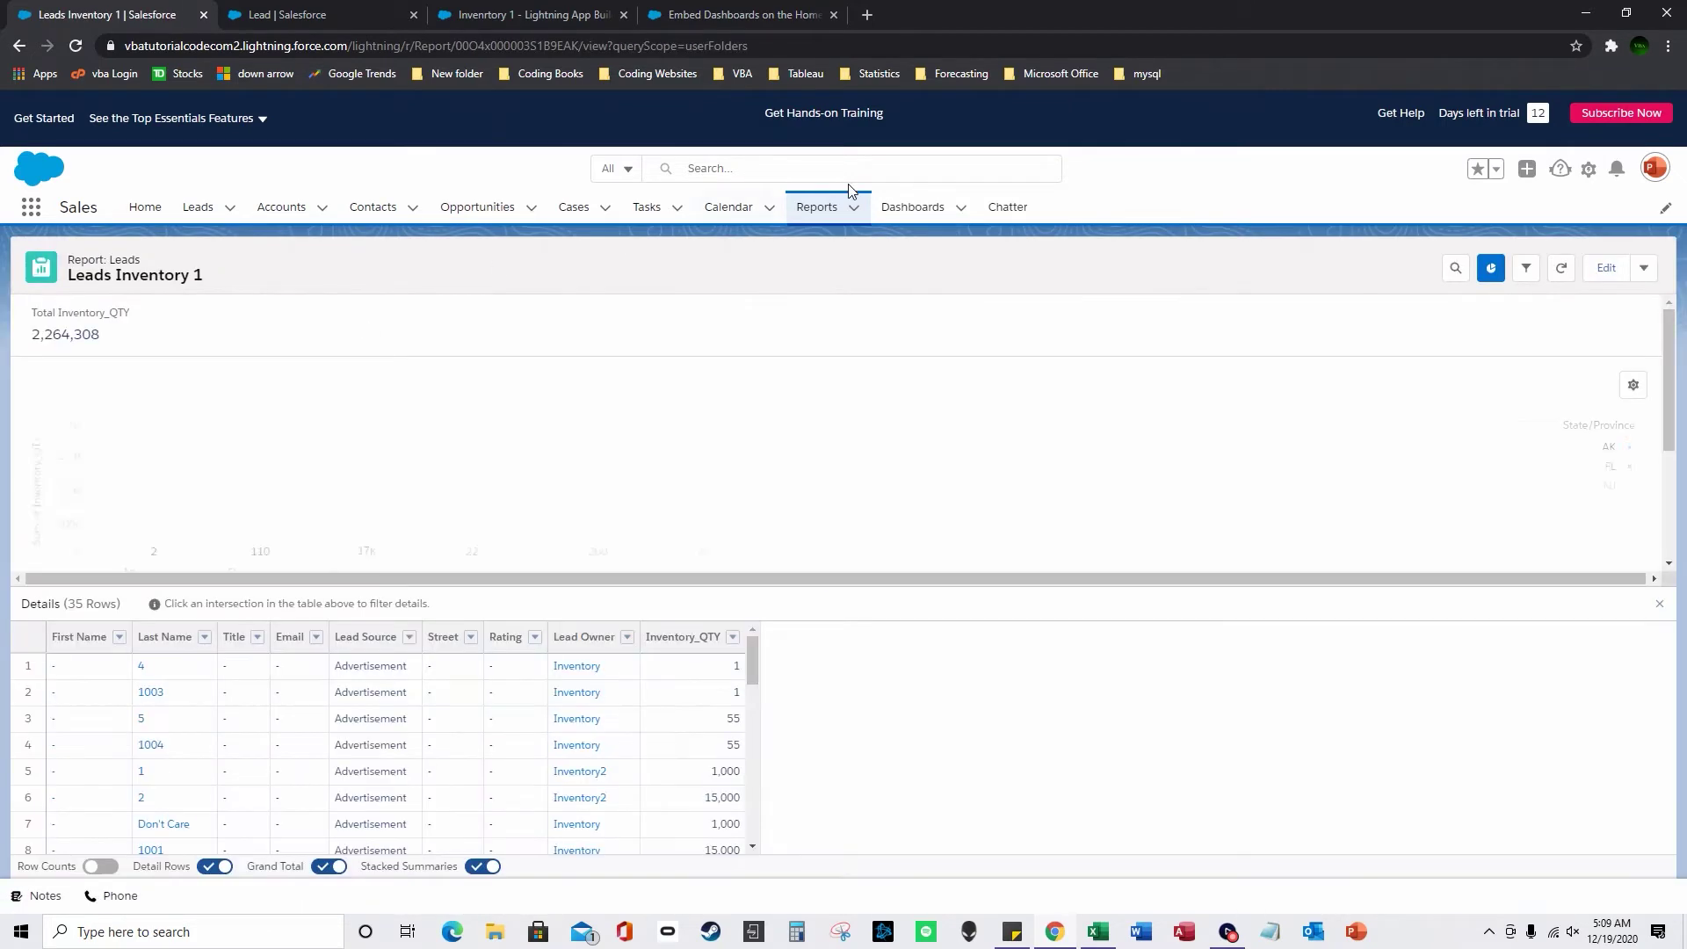
{"action": "left_click", "coordinate": [818, 208]}
{"action": "left_click", "coordinate": [76, 450]}
{"action": "left_click", "coordinate": [78, 416]}
{"action": "left_click", "coordinate": [191, 376]}
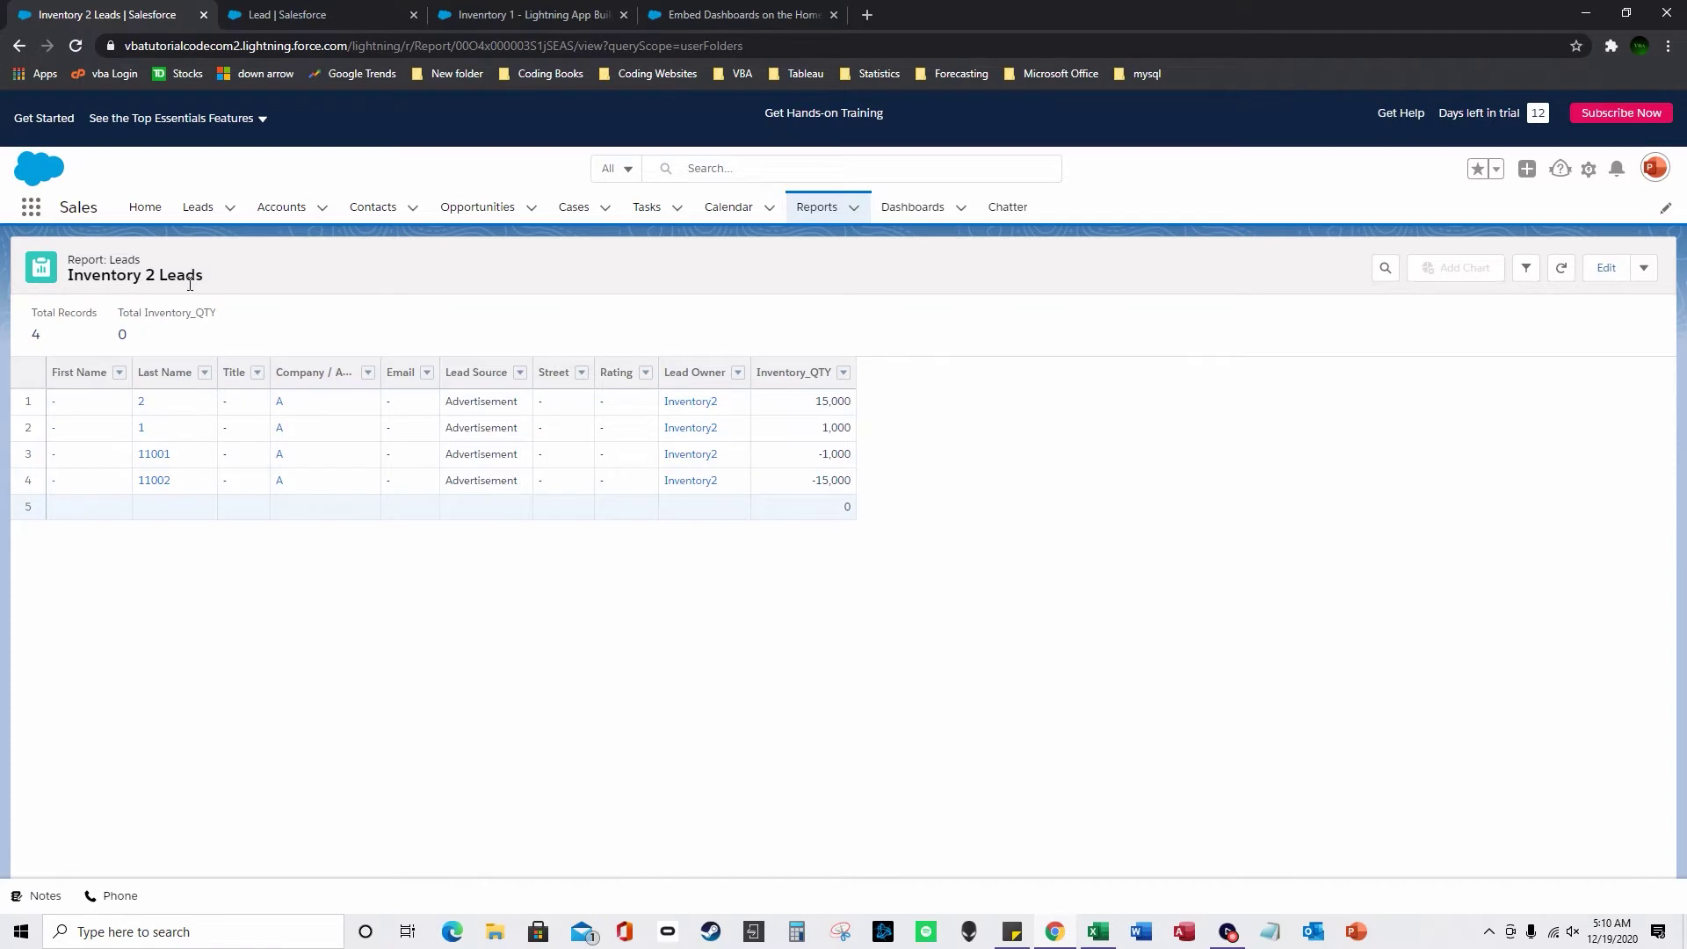
Step: Examine the filters of the Inventory 2 Leads report in the report builder and close it without changes
{"action": "left_click", "coordinate": [1625, 257]}
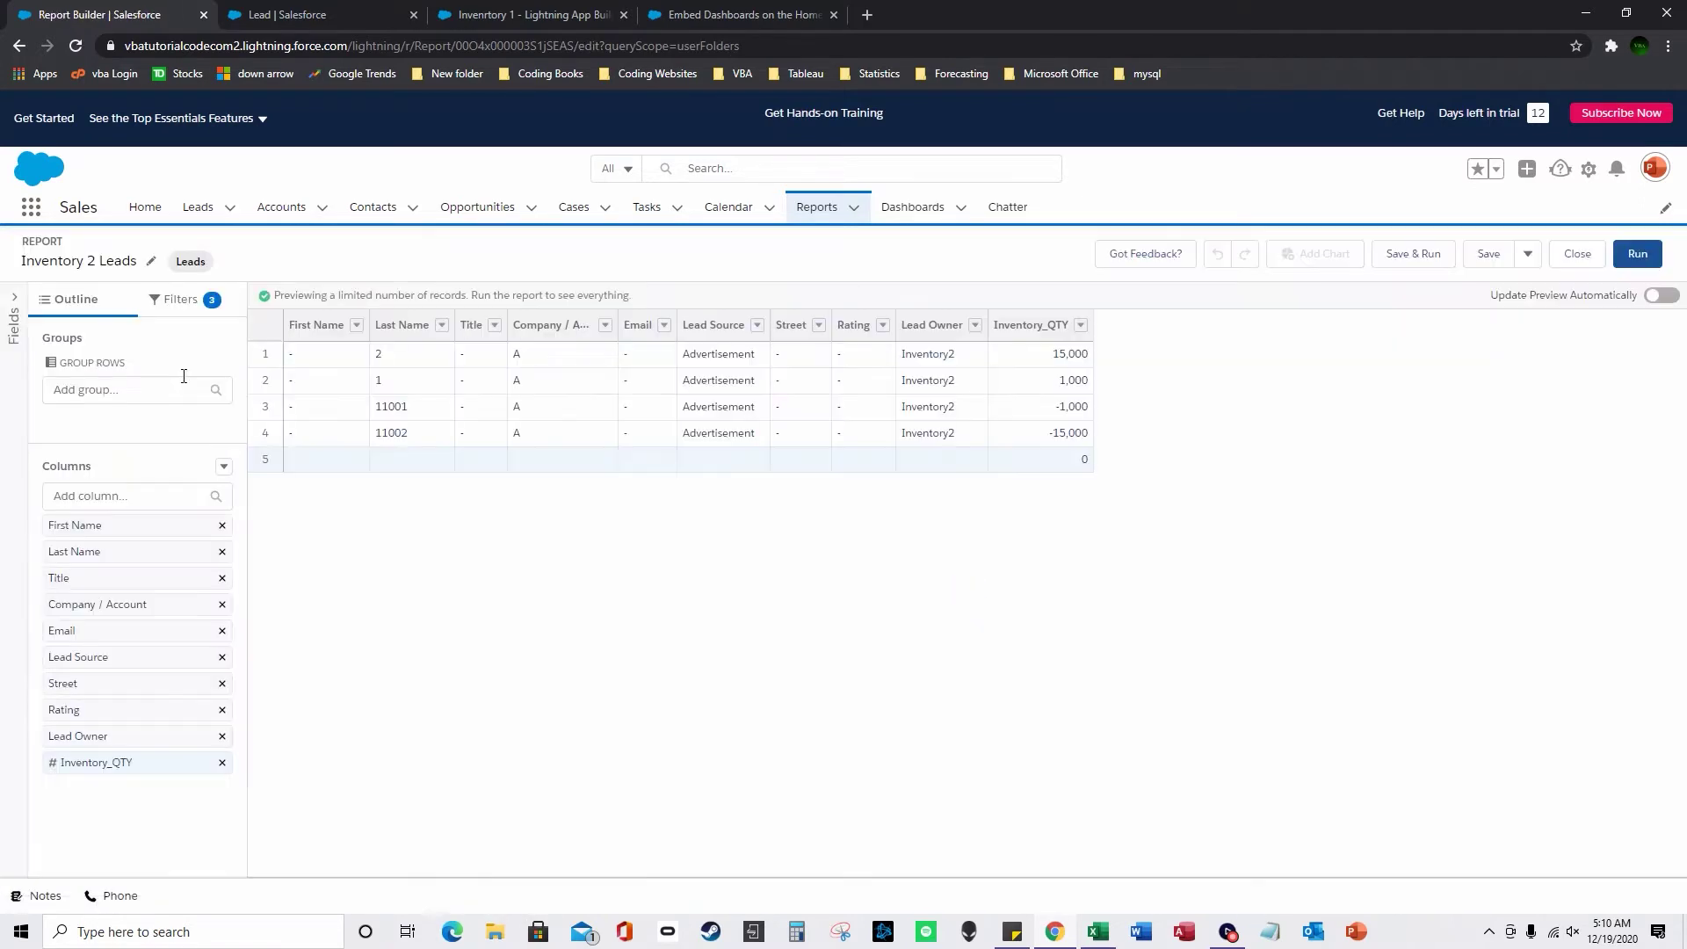
{"action": "left_click", "coordinate": [181, 299]}
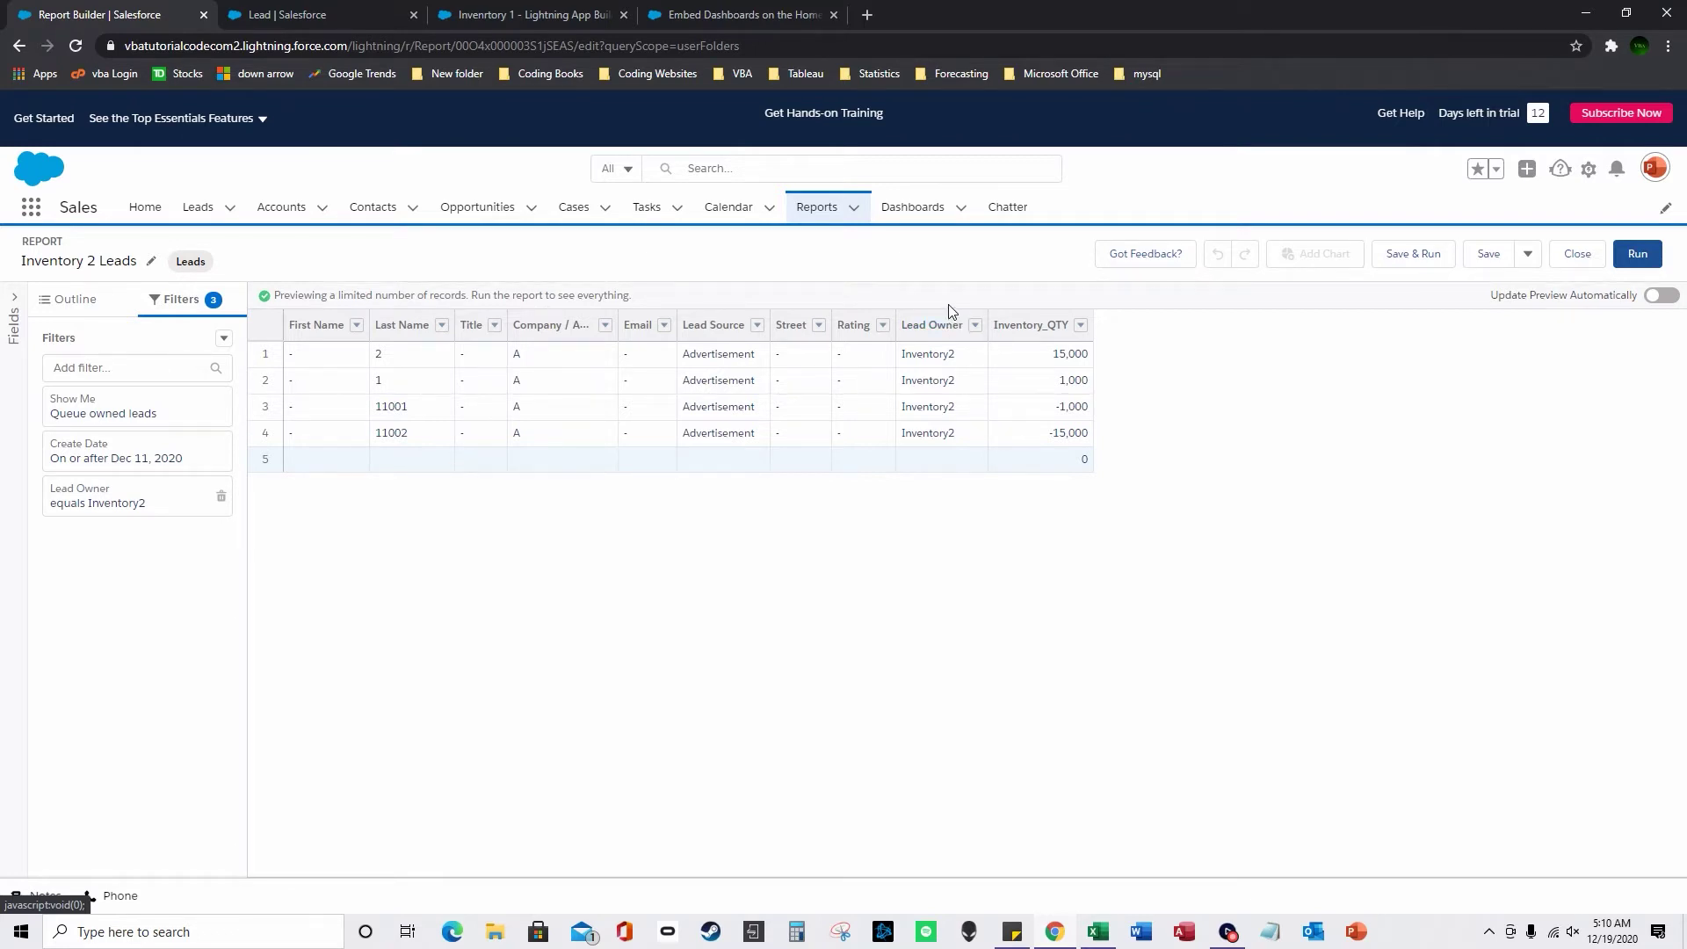
{"action": "left_click", "coordinate": [1577, 264]}
Step: Return to the leads list and open the Queues page under Users in Setup
{"action": "left_click", "coordinate": [193, 211]}
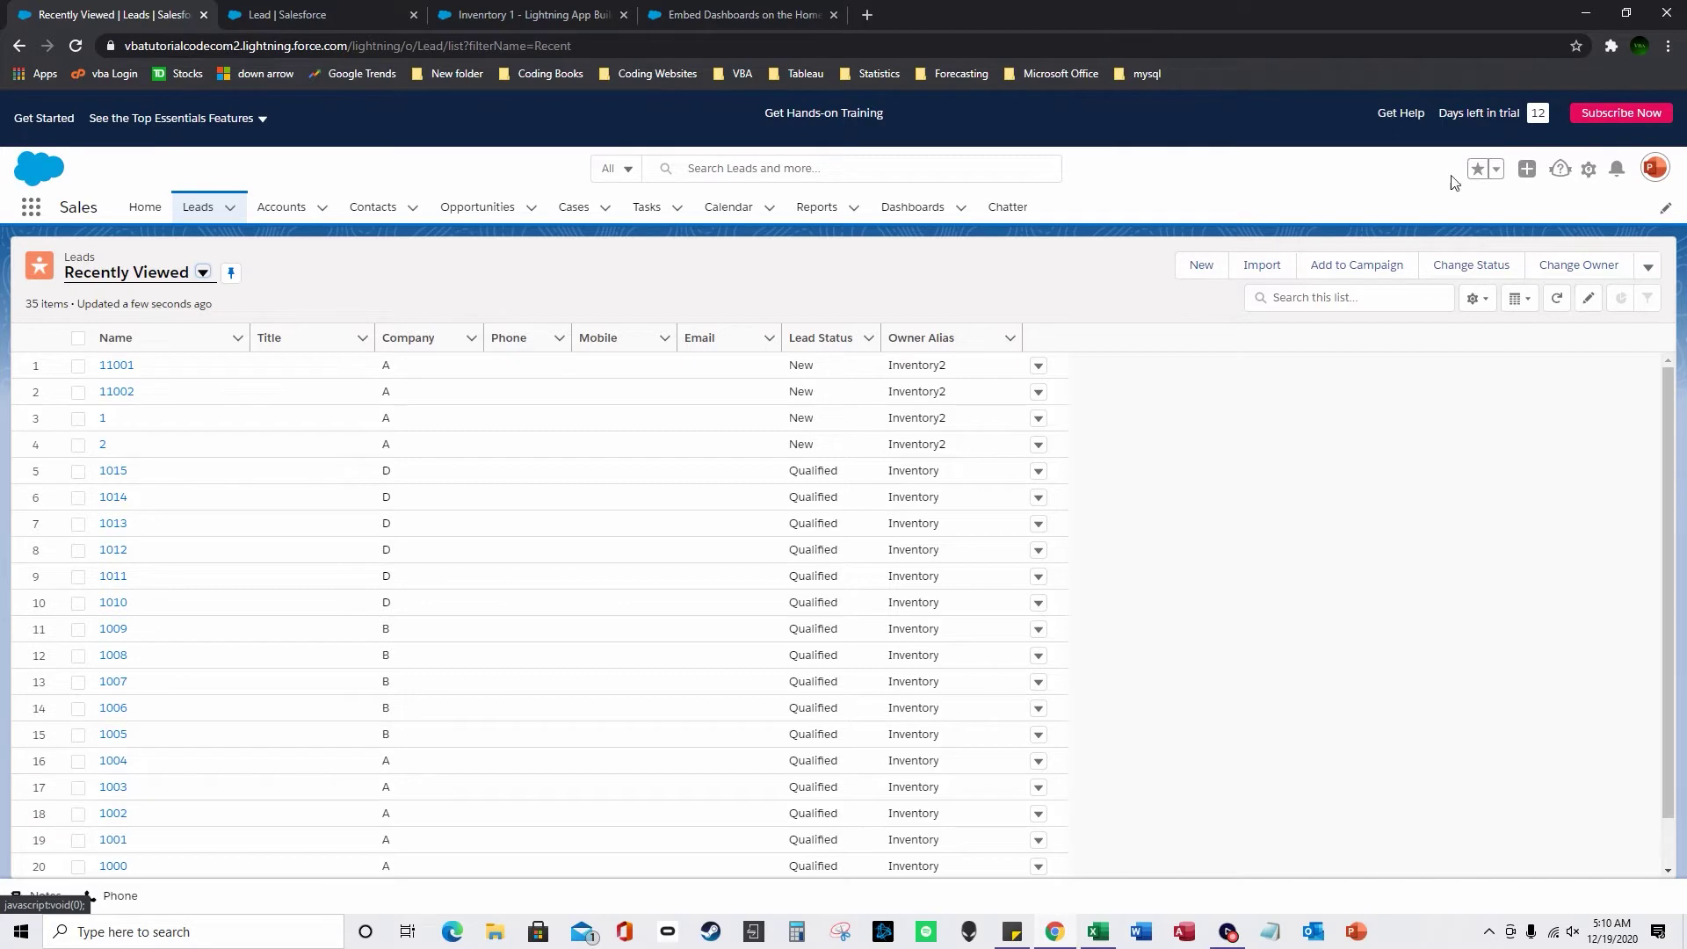
{"action": "left_click", "coordinate": [1589, 169]}
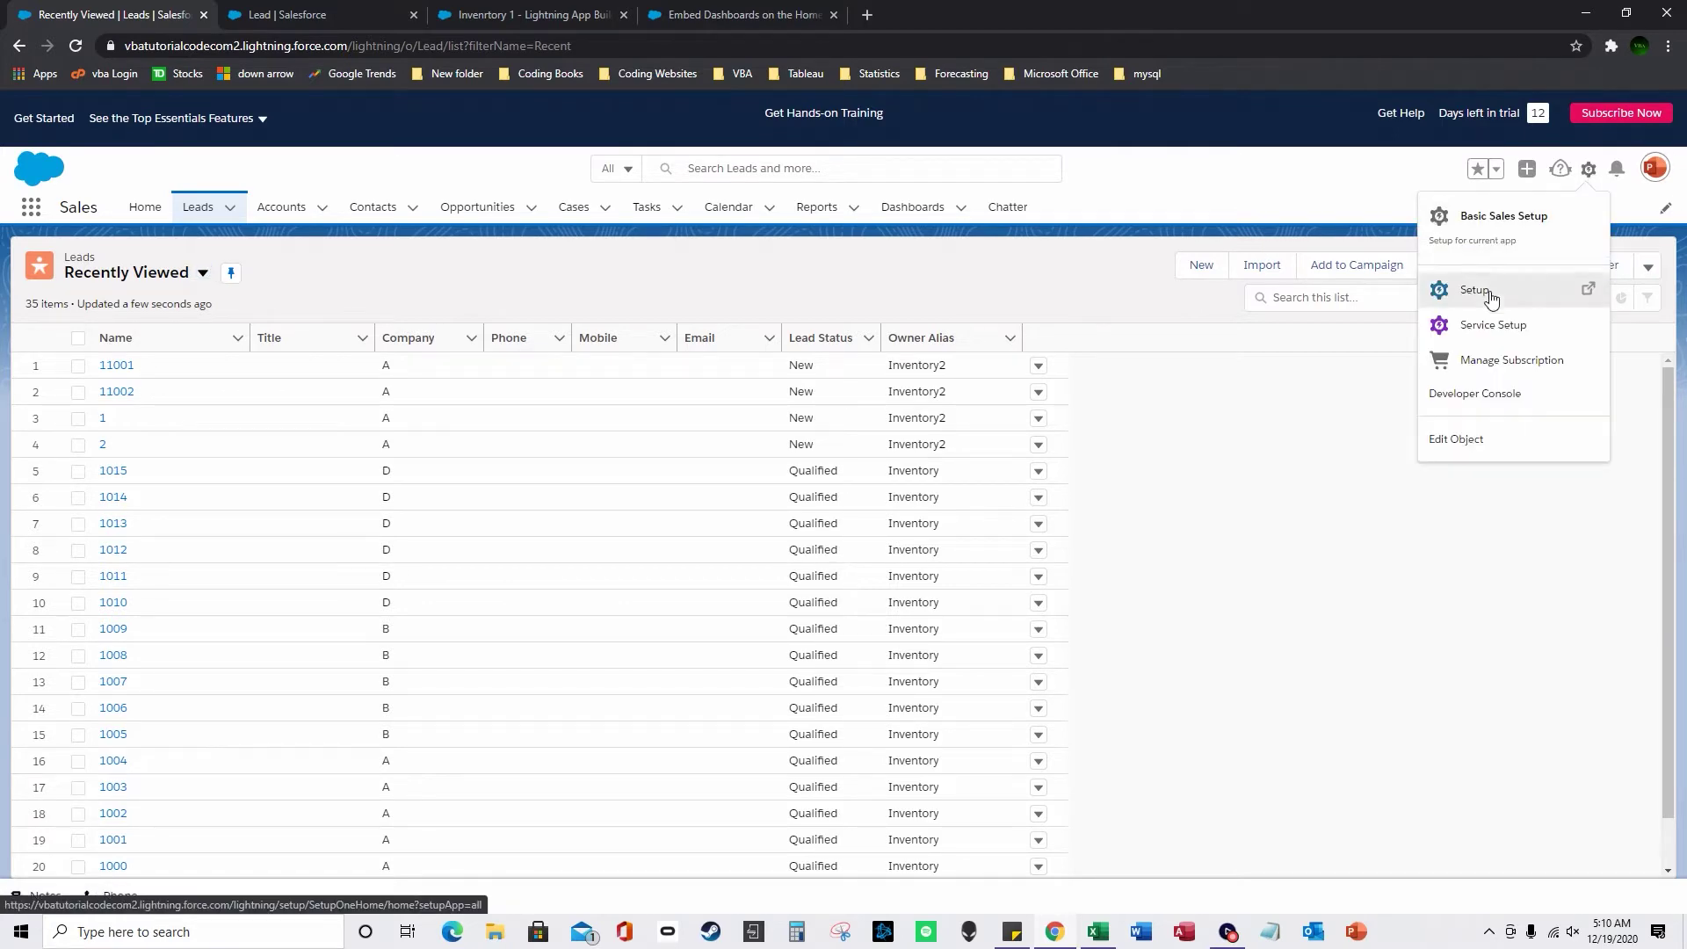
{"action": "left_click", "coordinate": [1488, 283]}
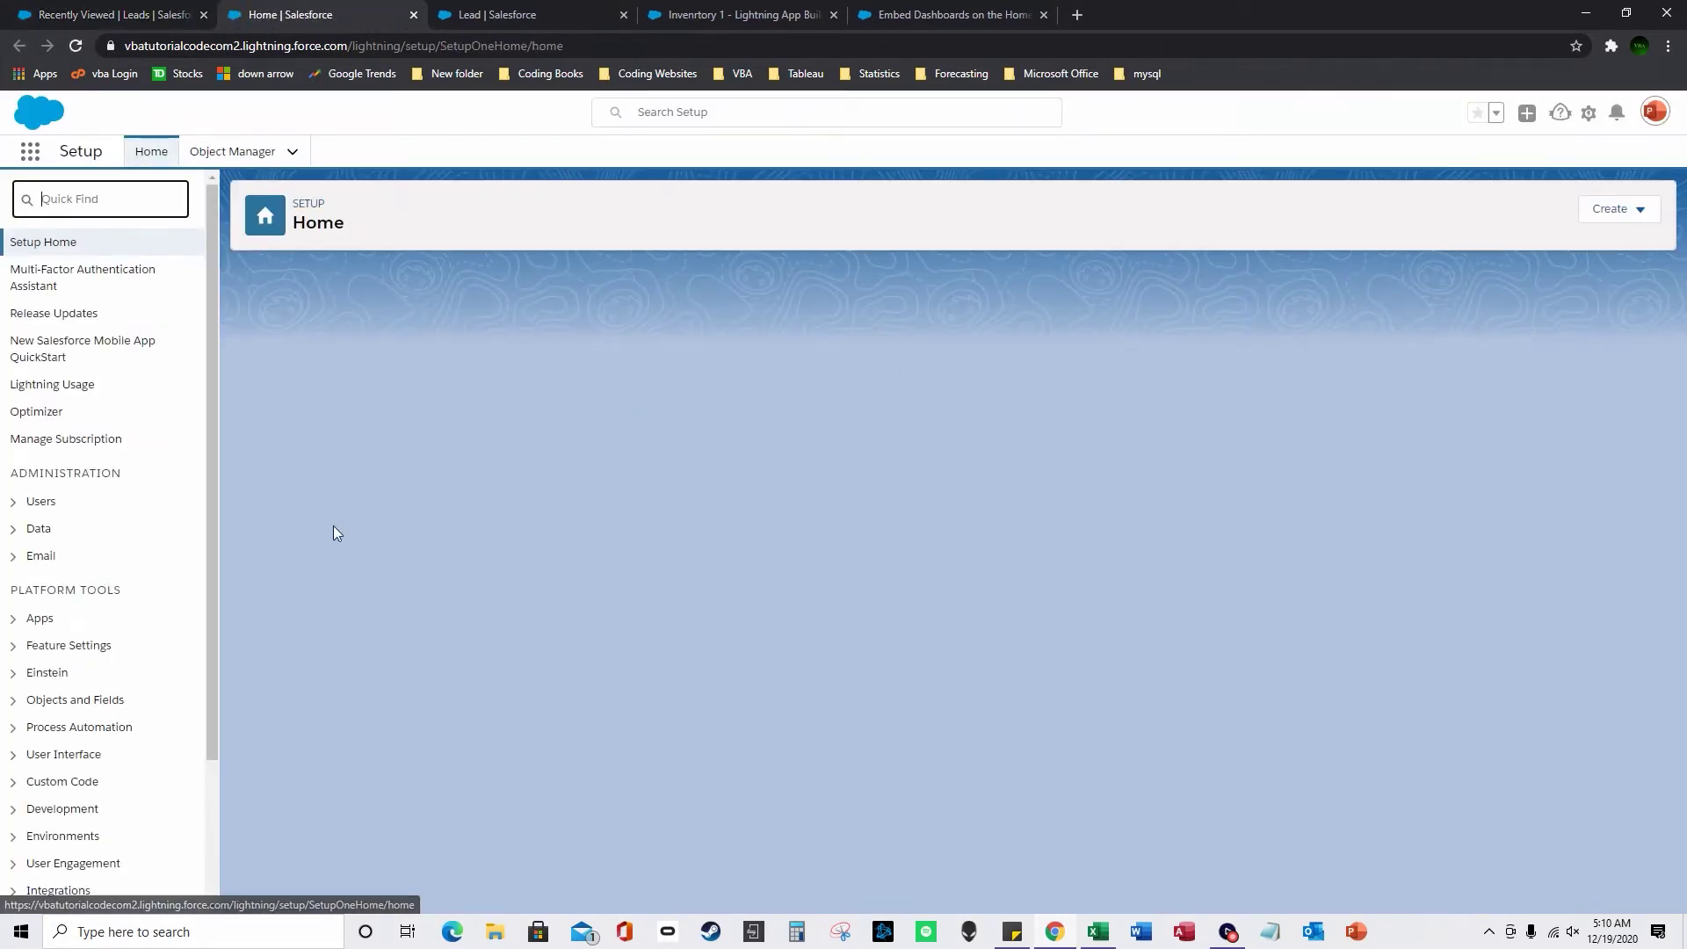
{"action": "scroll", "coordinate": [72, 565], "scroll_direction": "down", "scroll_amount": 5}
{"action": "scroll", "coordinate": [75, 563], "scroll_direction": "up", "scroll_amount": 5}
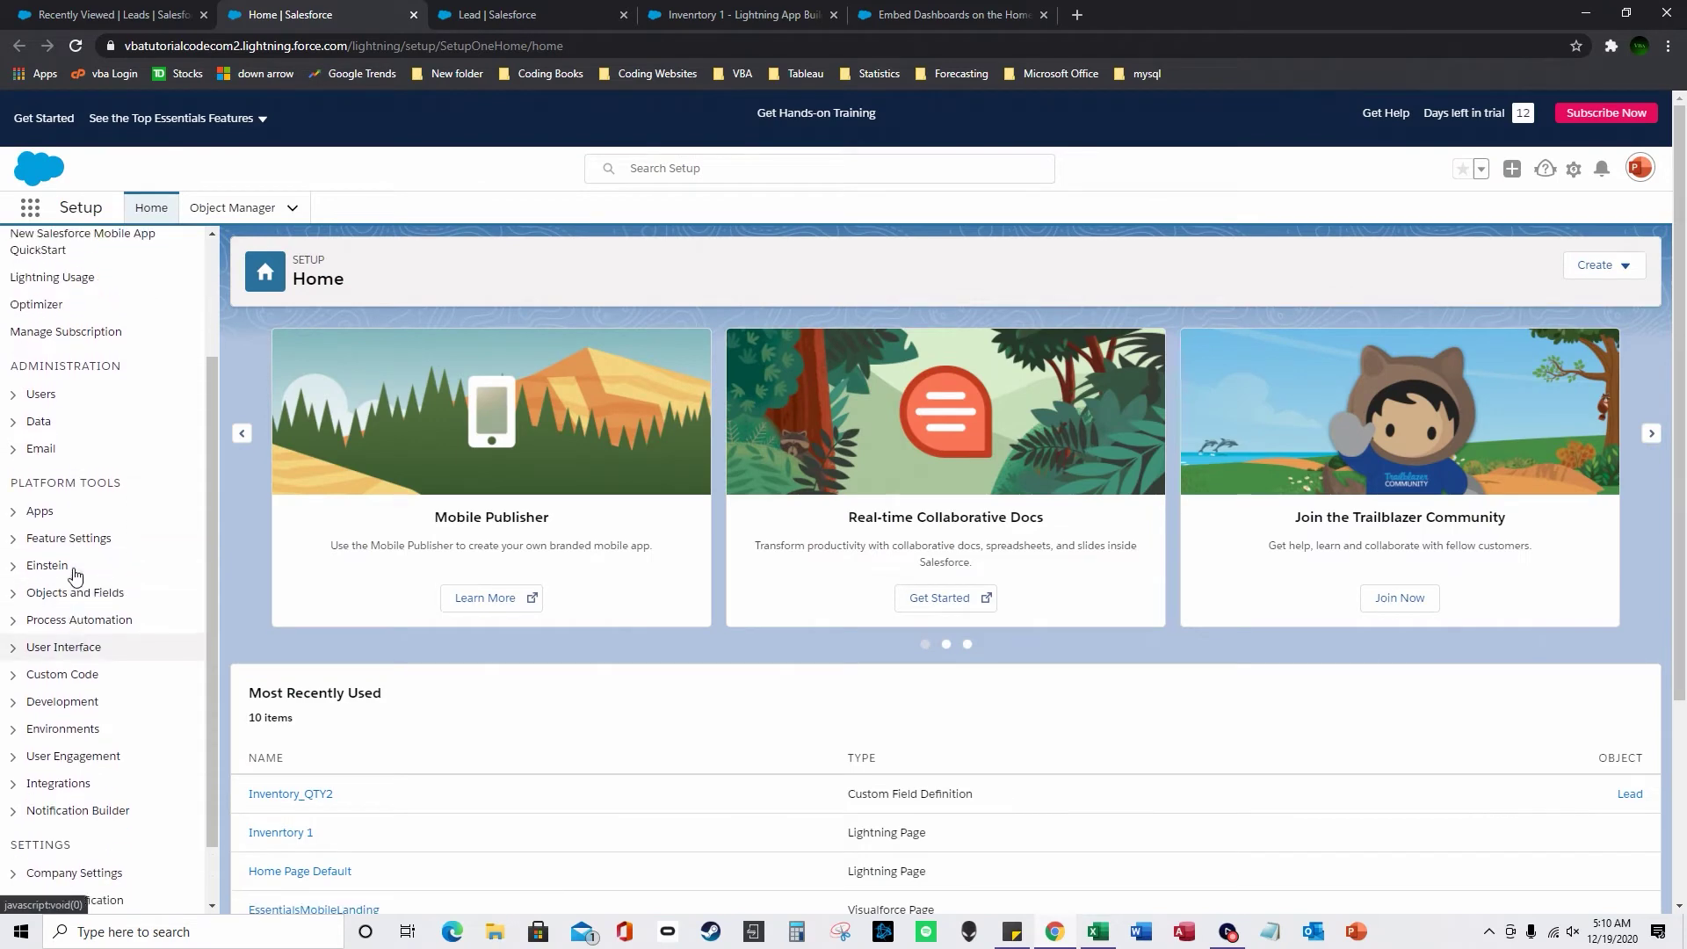
{"action": "scroll", "coordinate": [76, 559], "scroll_direction": "down", "scroll_amount": 5}
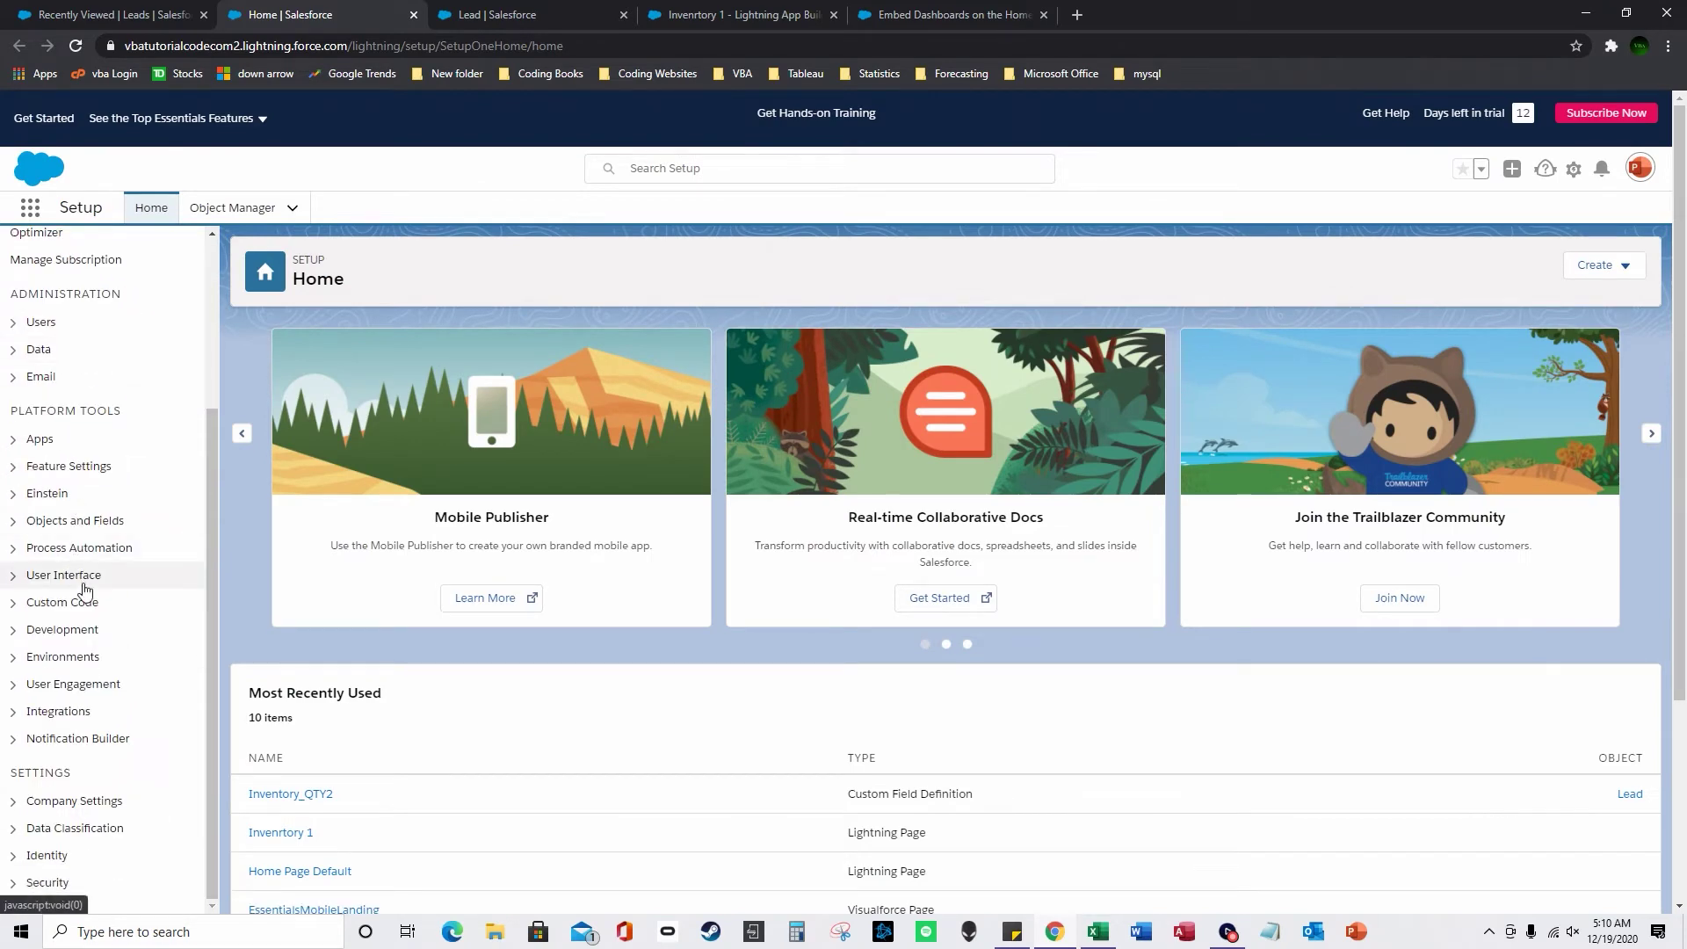
{"action": "scroll", "coordinate": [84, 589], "scroll_direction": "up", "scroll_amount": 5}
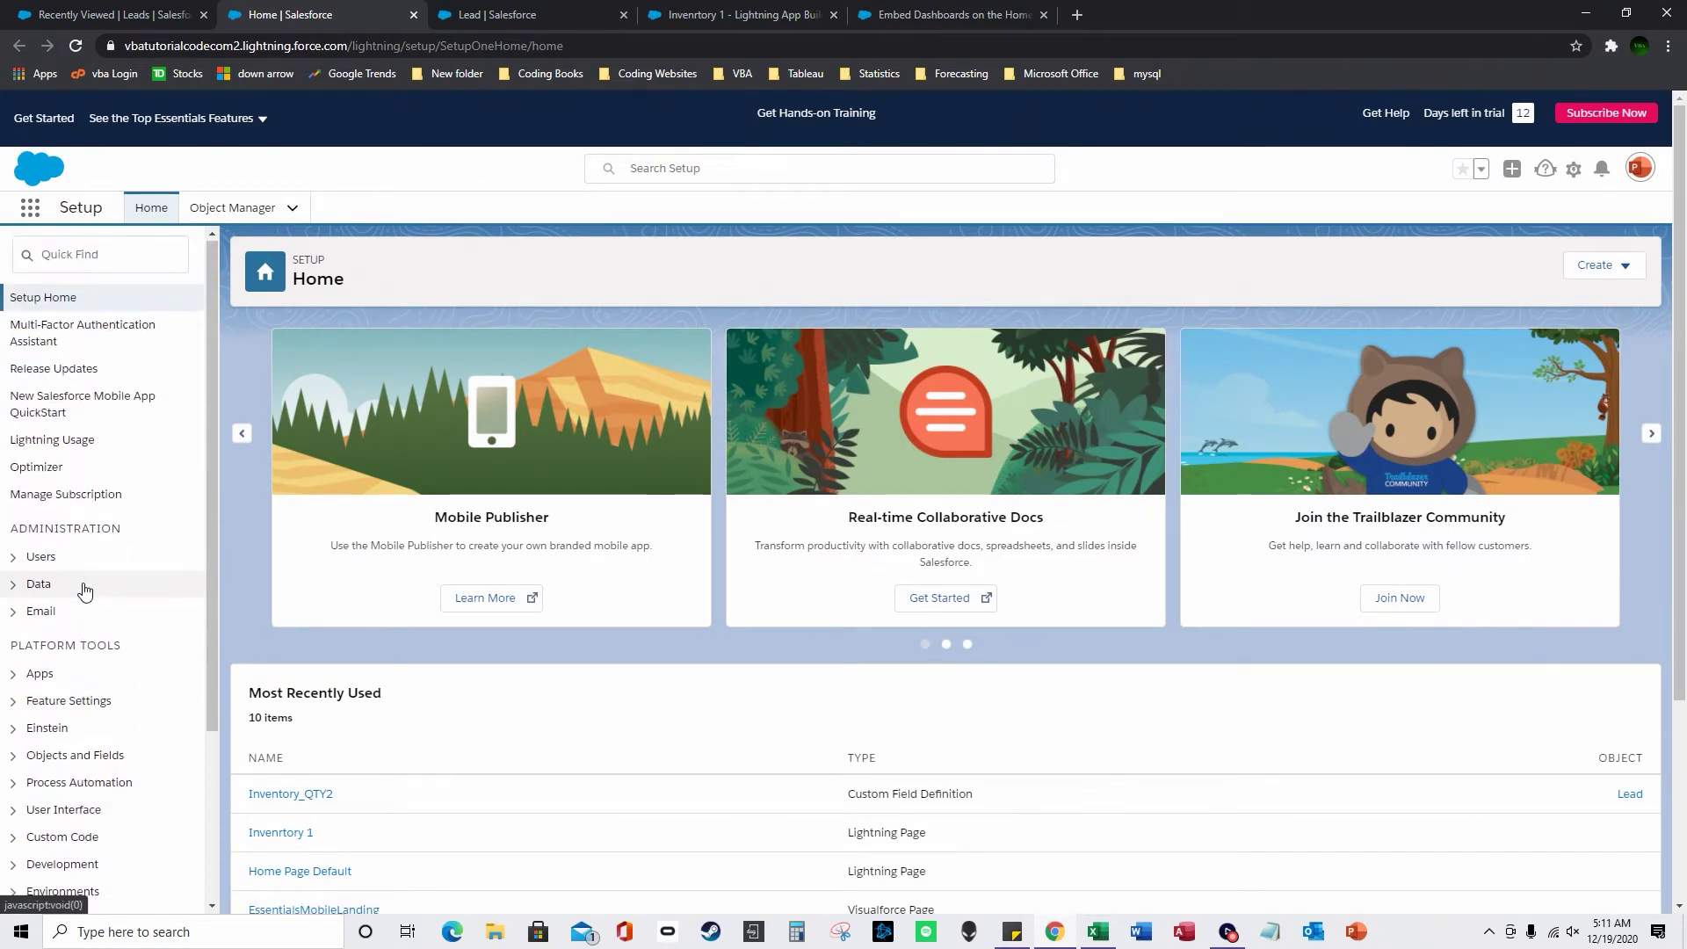
{"action": "left_click", "coordinate": [14, 558]}
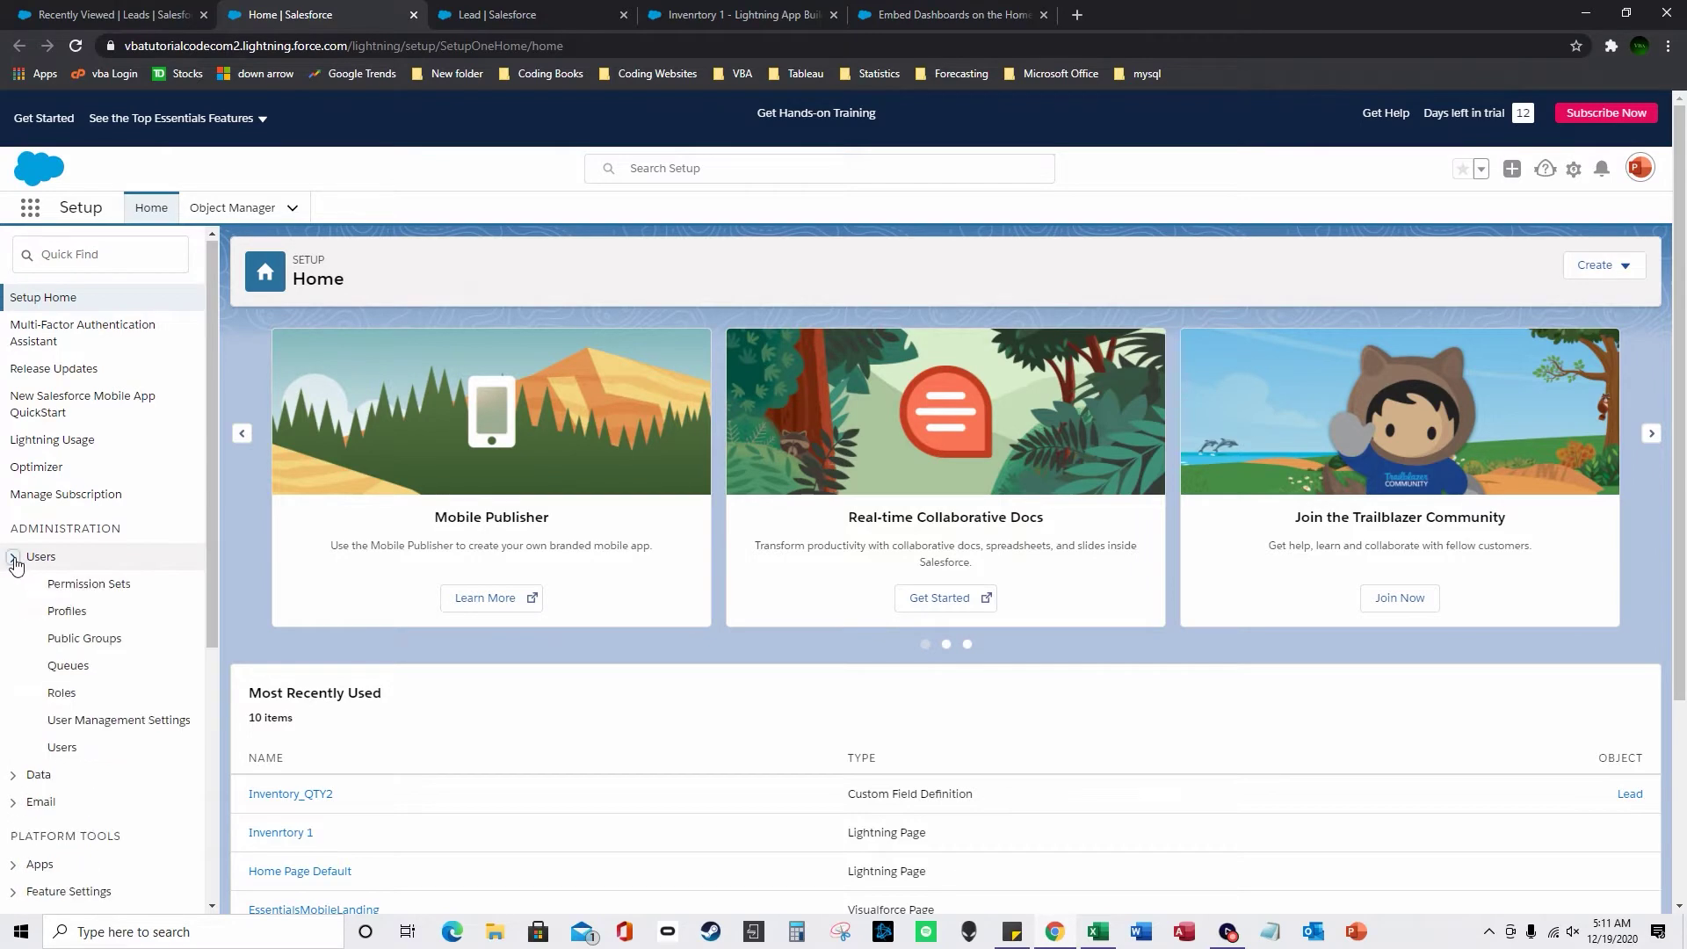
{"action": "left_click", "coordinate": [102, 665]}
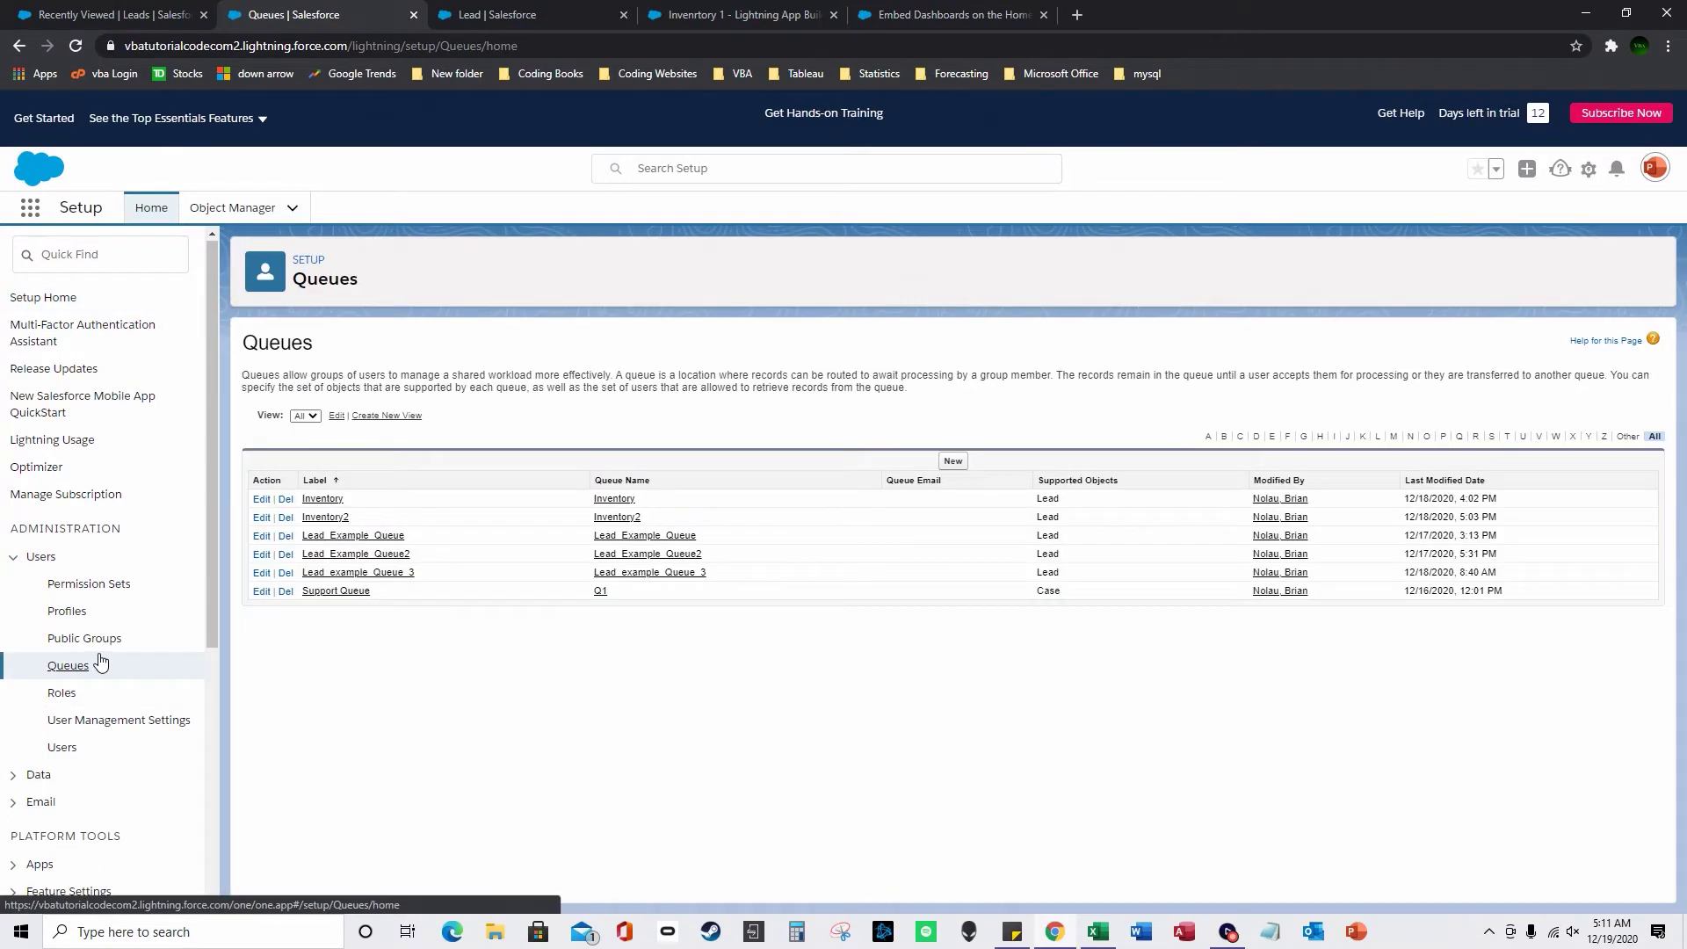
Step: Start a new queue labelled and named Inventory3, and add Lead as its supported object
{"action": "left_click", "coordinate": [949, 461]}
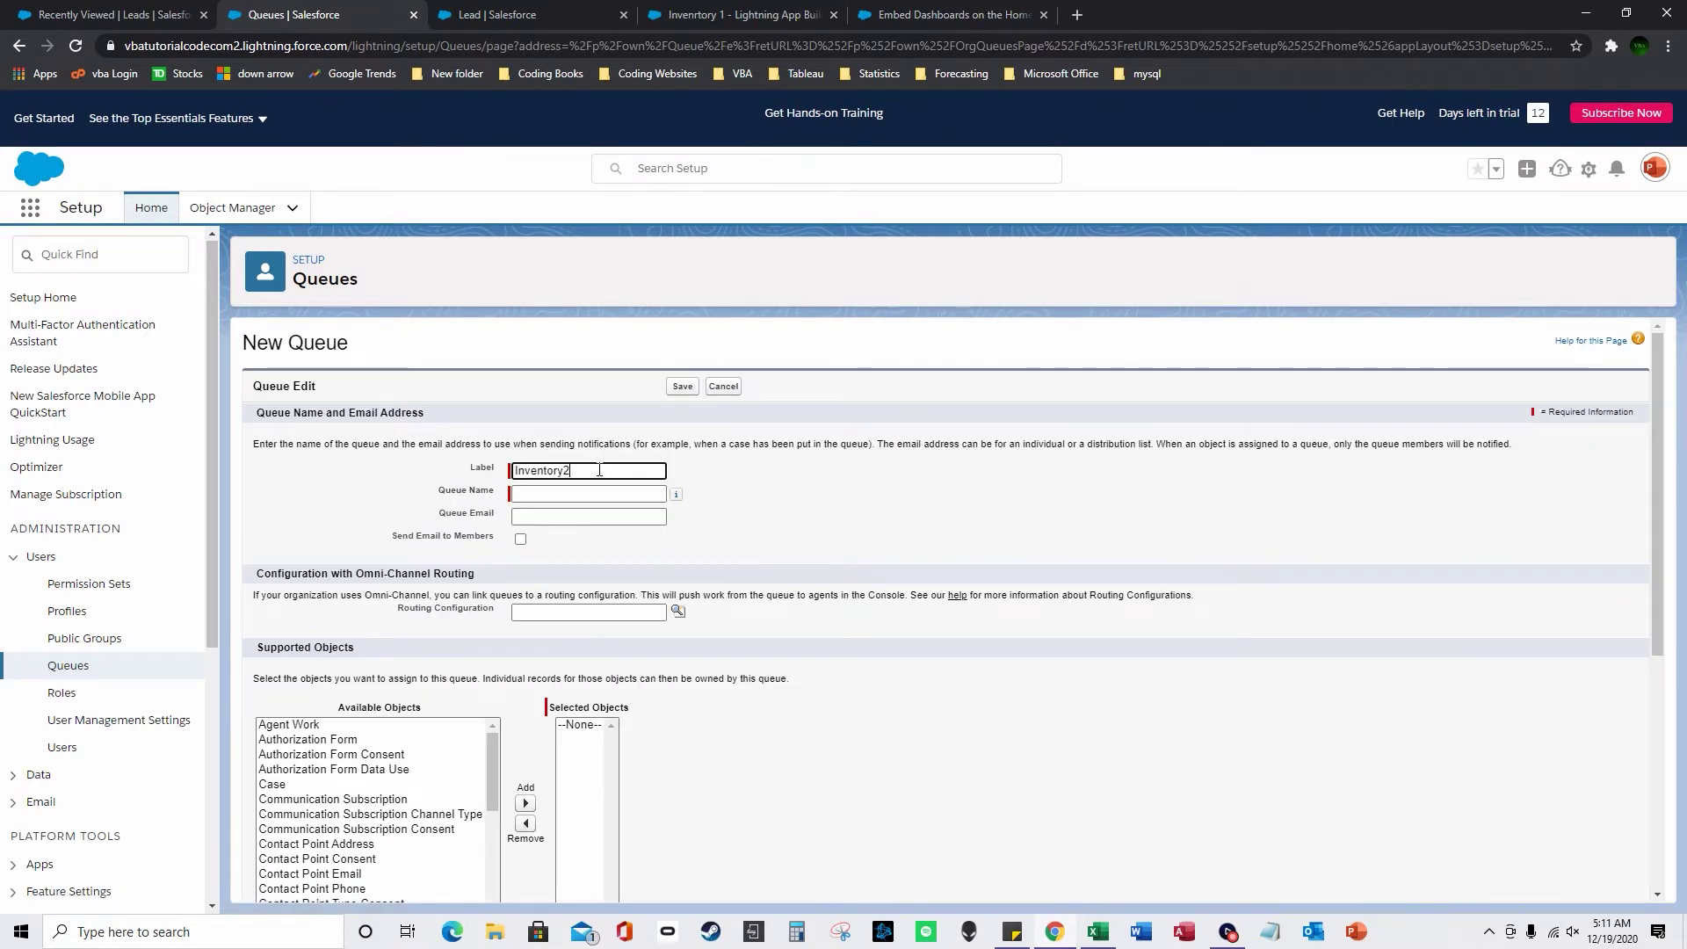
{"action": "type", "text": "Inventory3"}
{"action": "left_click", "coordinate": [820, 522]}
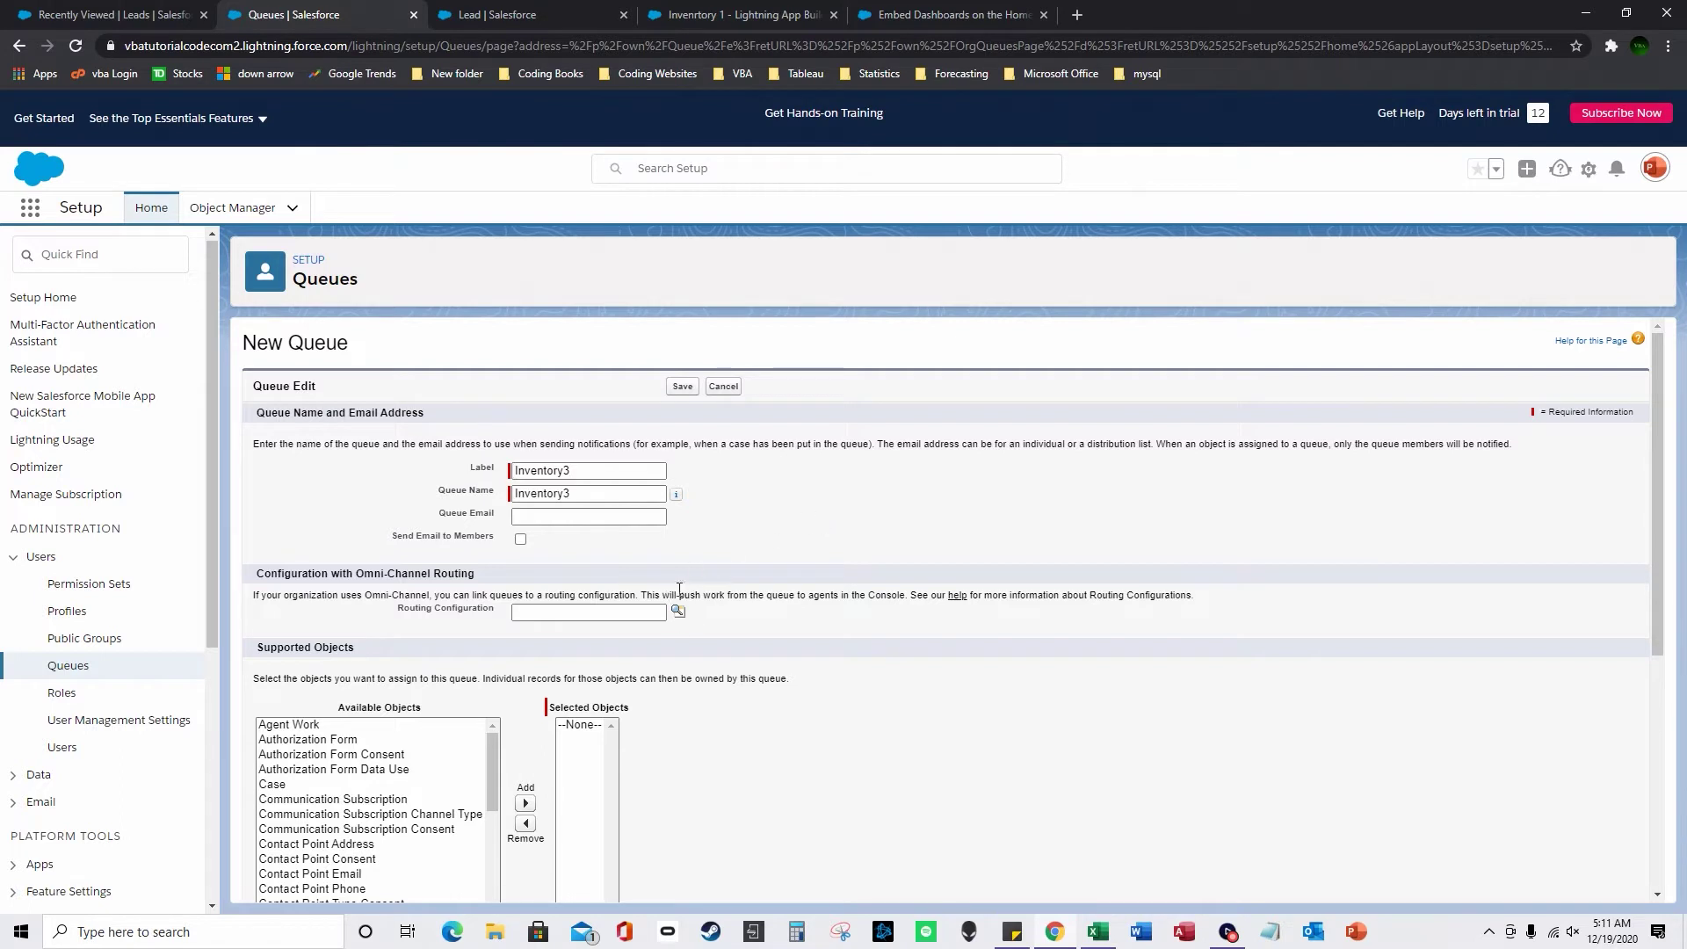
{"action": "scroll", "coordinate": [408, 791], "scroll_direction": "down", "scroll_amount": 3}
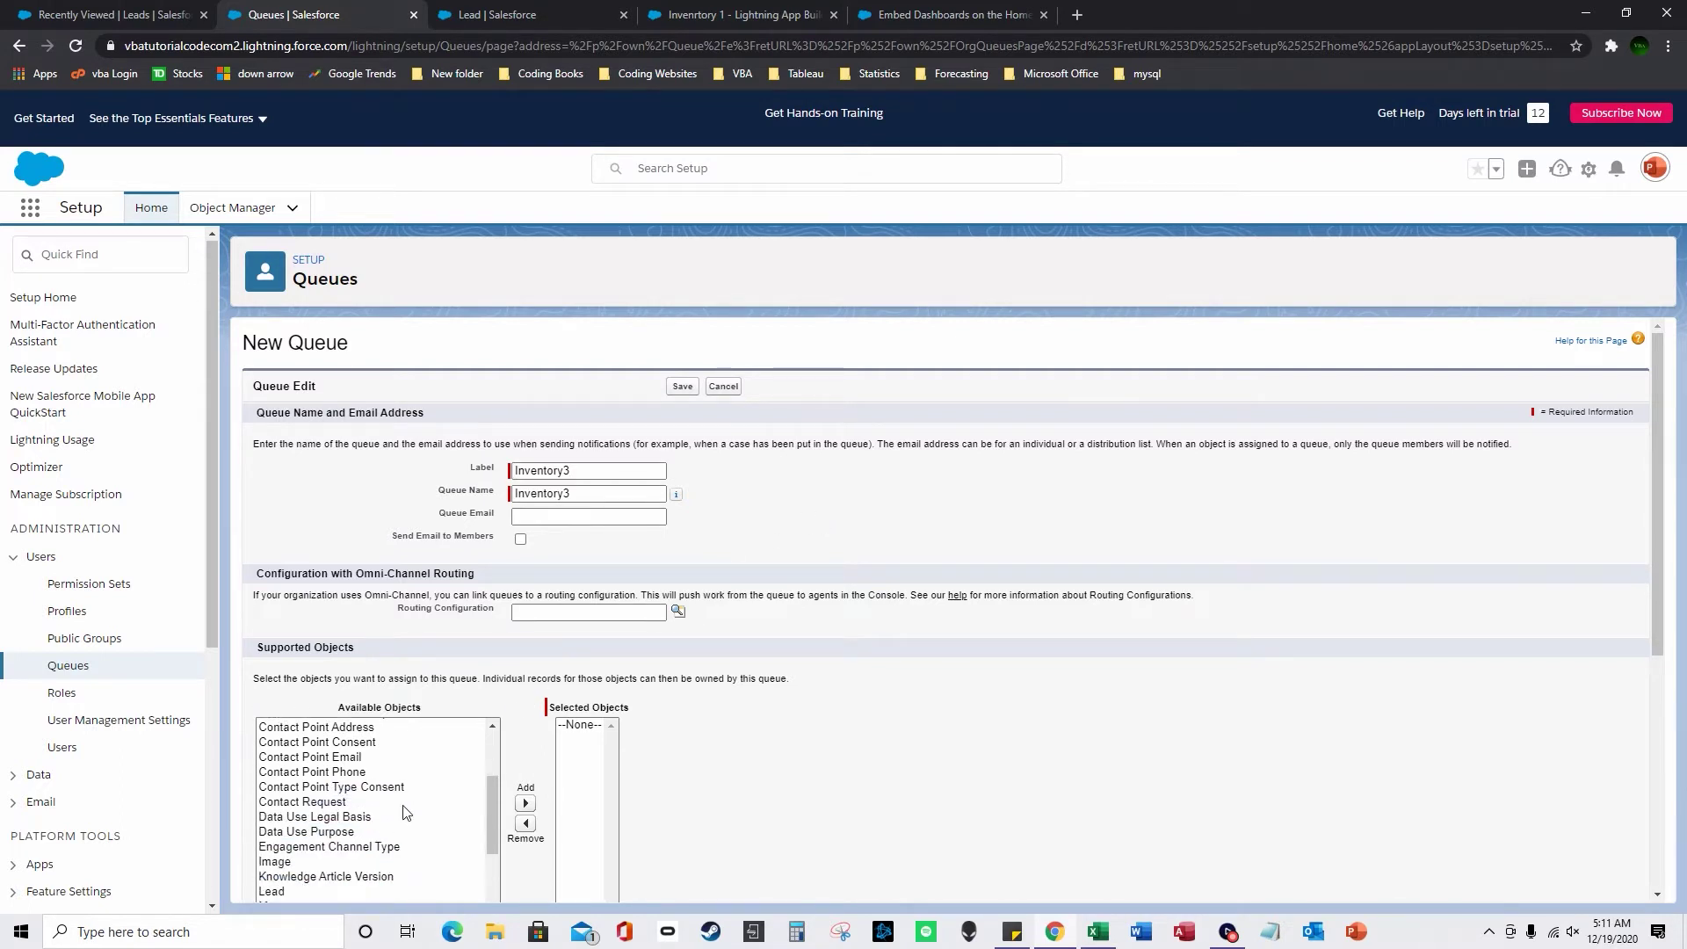
{"action": "scroll", "coordinate": [408, 798], "scroll_direction": "down", "scroll_amount": 2}
{"action": "left_click", "coordinate": [292, 744]}
{"action": "left_click", "coordinate": [311, 729]}
{"action": "left_click", "coordinate": [325, 716]}
{"action": "left_click", "coordinate": [525, 778]}
Step: Add the individual (non-system) user as a member of the Inventory3 queue and save the queue
{"action": "scroll", "coordinate": [521, 716], "scroll_direction": "down", "scroll_amount": 2}
{"action": "scroll", "coordinate": [522, 716], "scroll_direction": "down", "scroll_amount": 2}
{"action": "left_click", "coordinate": [308, 685]}
{"action": "left_click", "coordinate": [415, 764]}
{"action": "scroll", "coordinate": [674, 760], "scroll_direction": "down", "scroll_amount": 1}
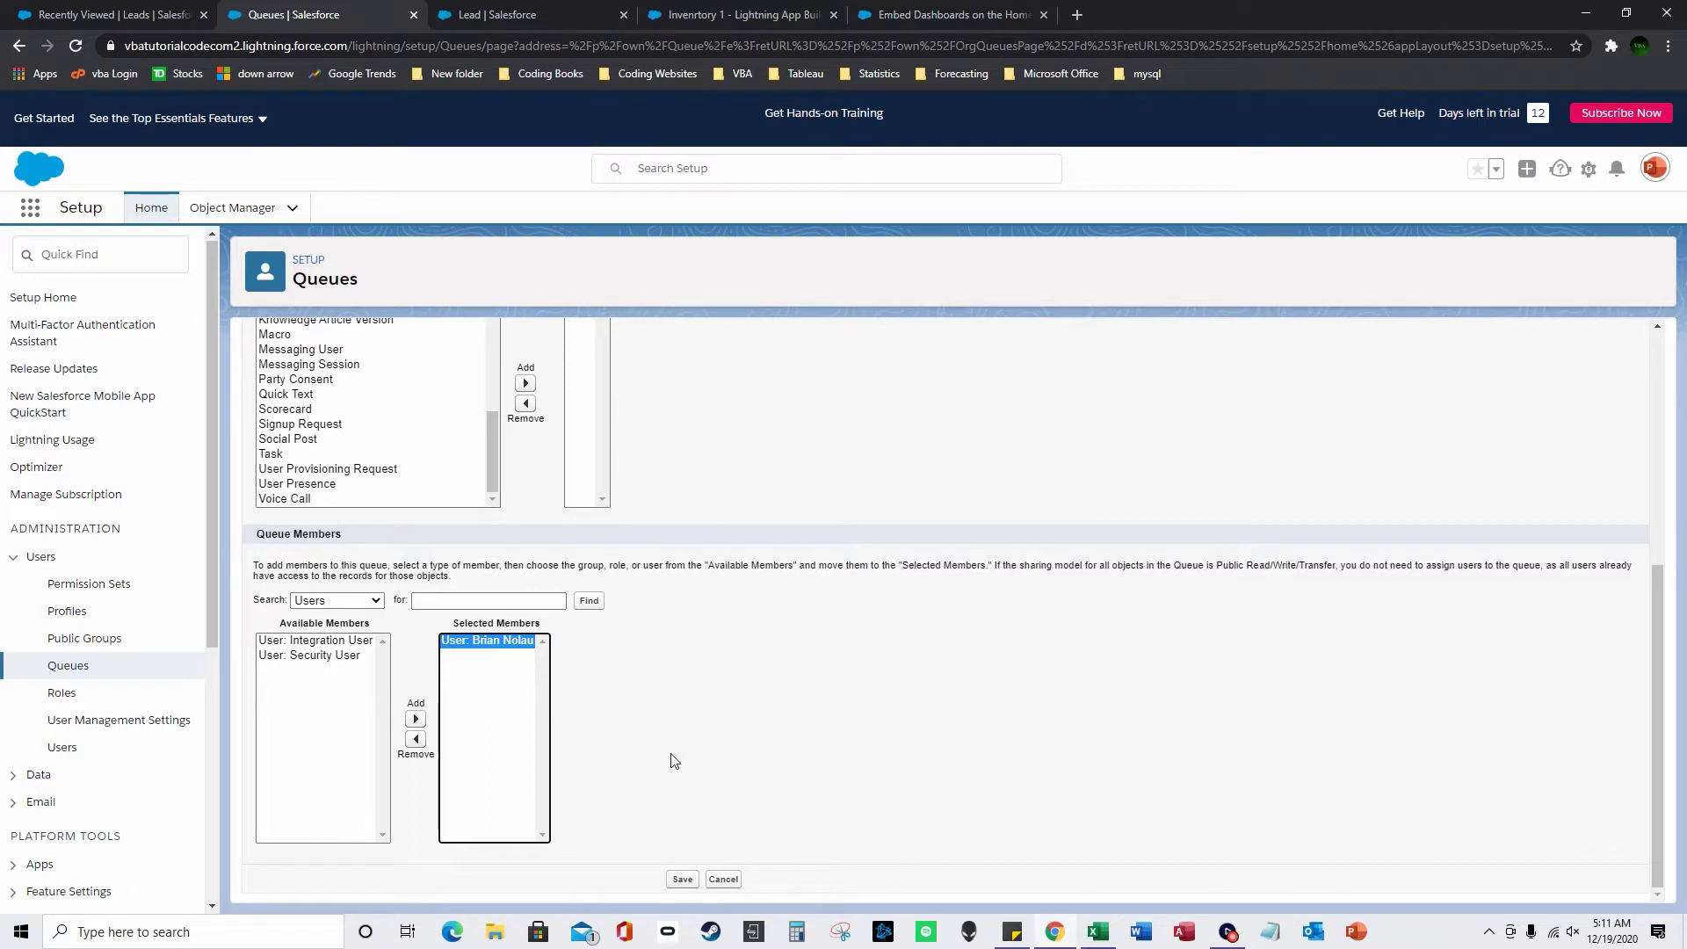
{"action": "left_click", "coordinate": [682, 879]}
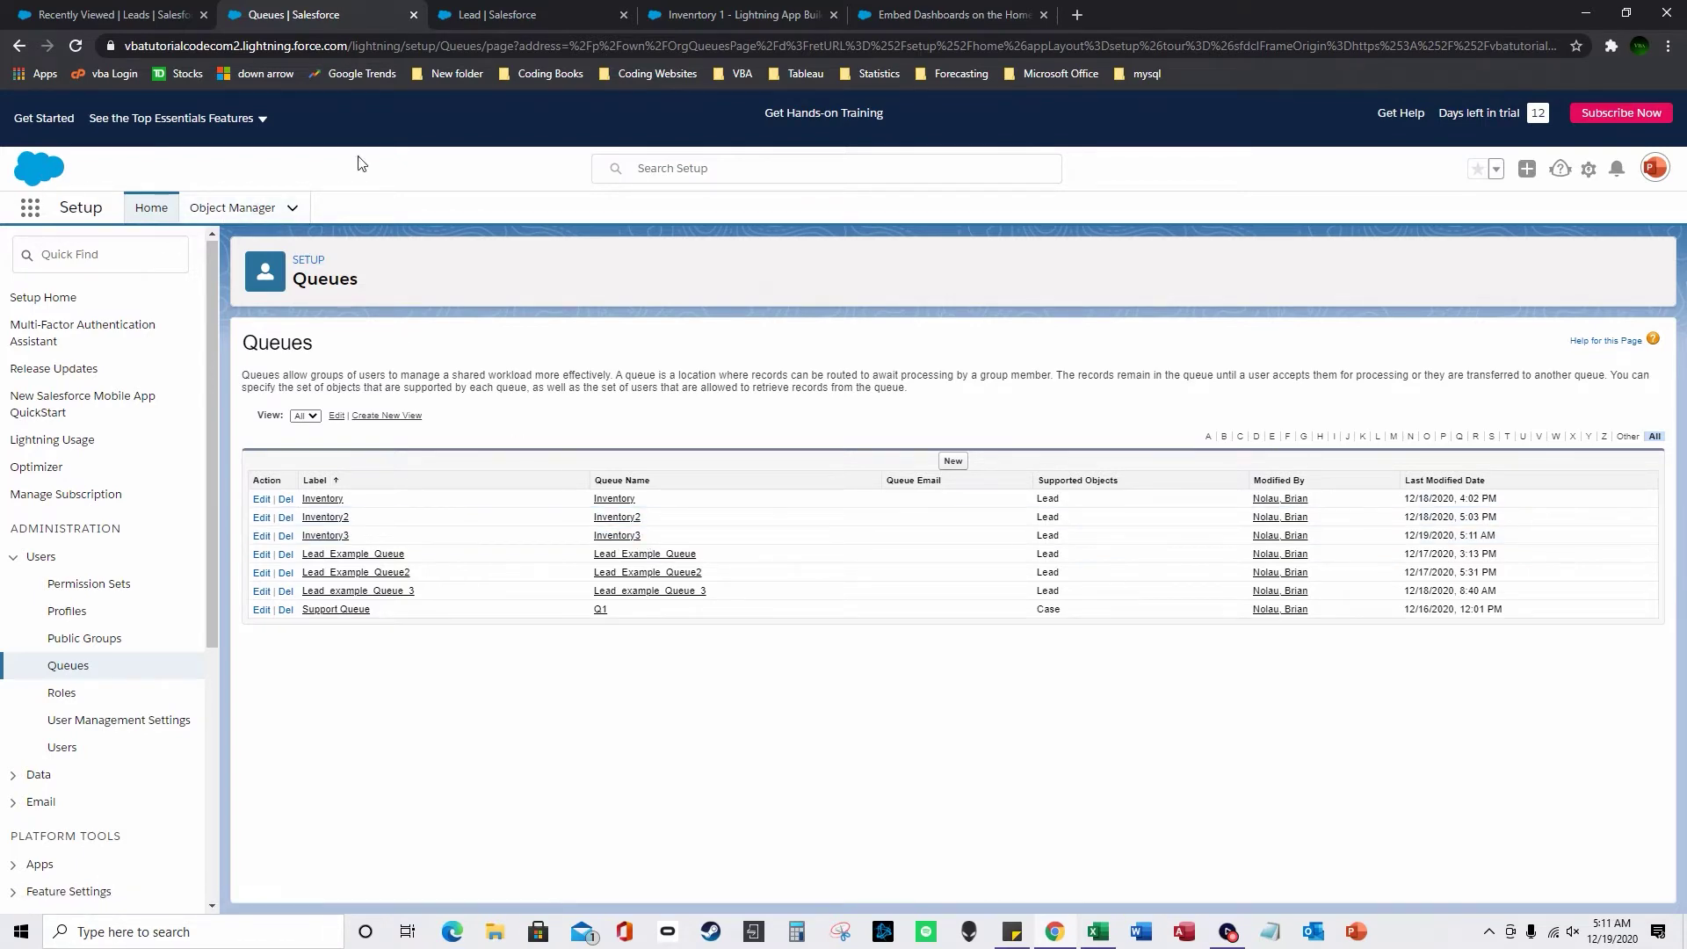
Step: Reload the Recently Viewed leads list and open lead 11001
{"action": "left_click", "coordinate": [161, 12]}
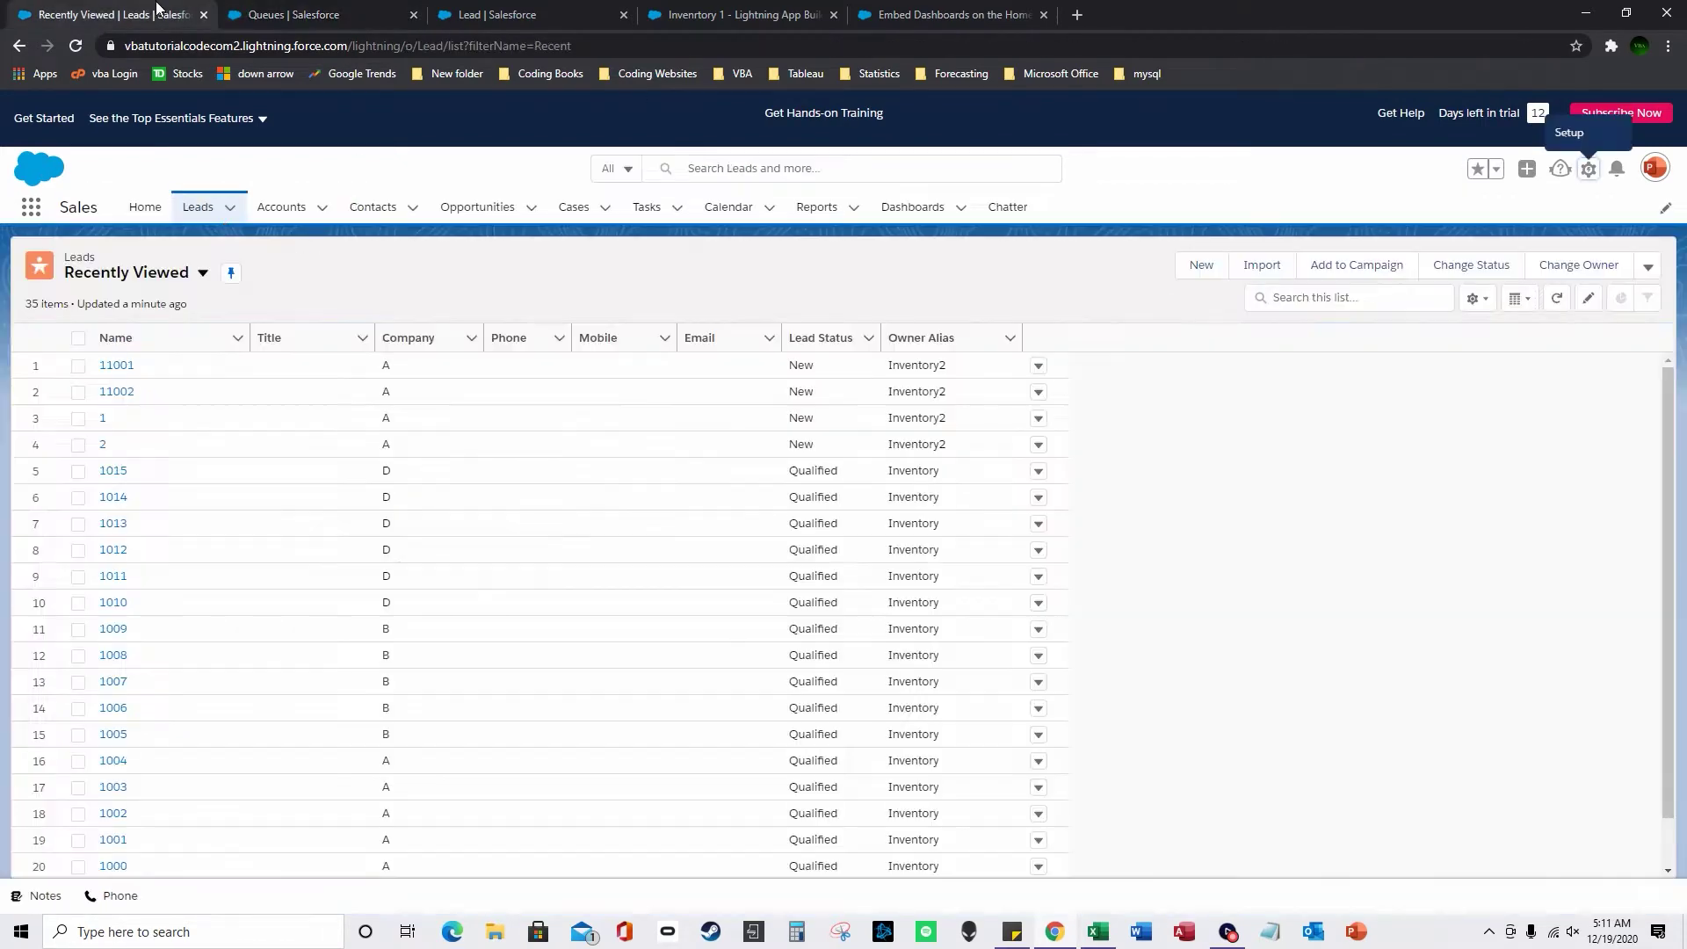
{"action": "left_click", "coordinate": [76, 45]}
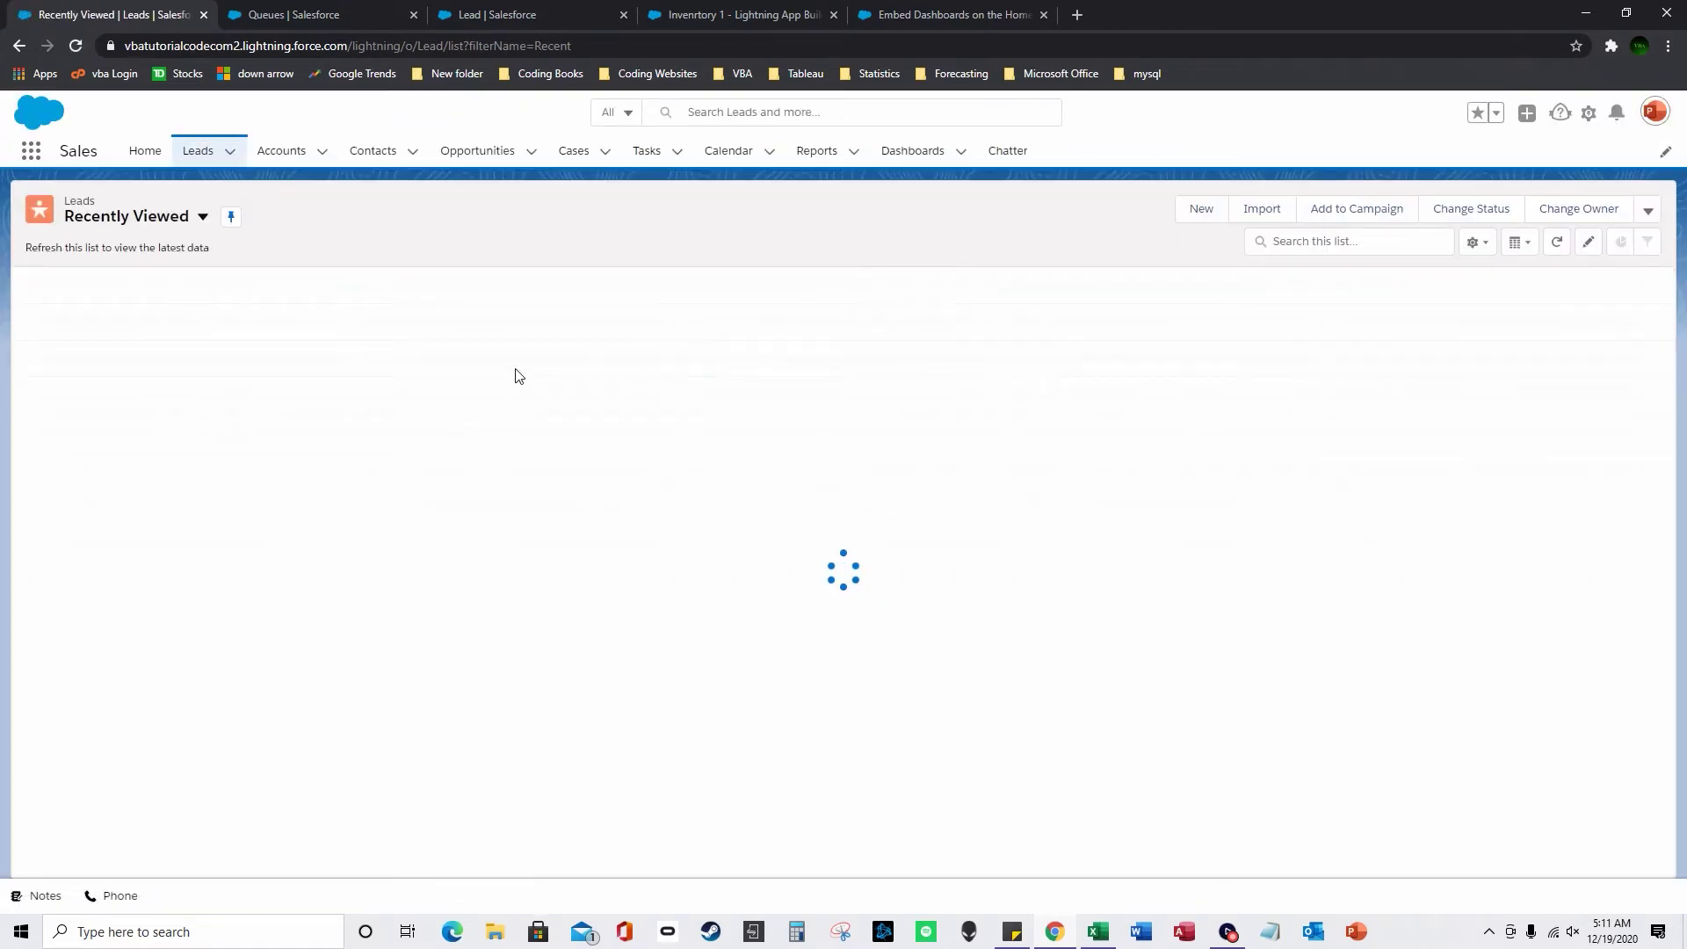
{"action": "left_click", "coordinate": [115, 367]}
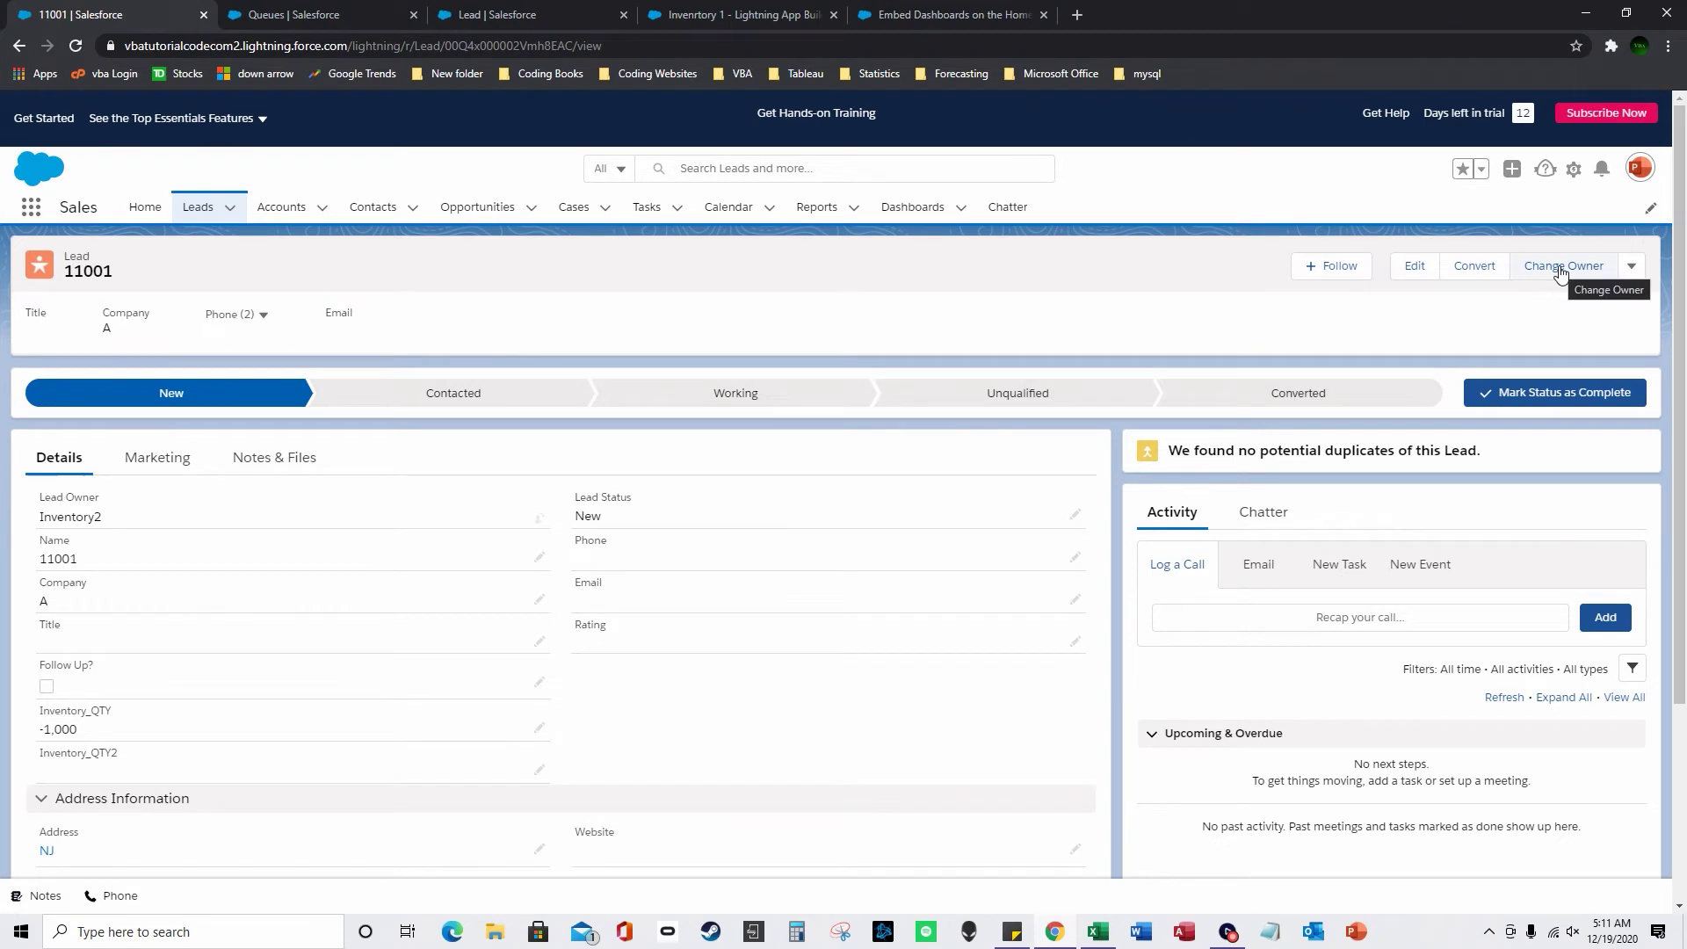
Step: Search the queues for "inventory" as a possible new owner of lead 11001, and leave the owner change without submitting
{"action": "left_click", "coordinate": [1560, 274]}
{"action": "left_click", "coordinate": [773, 409]}
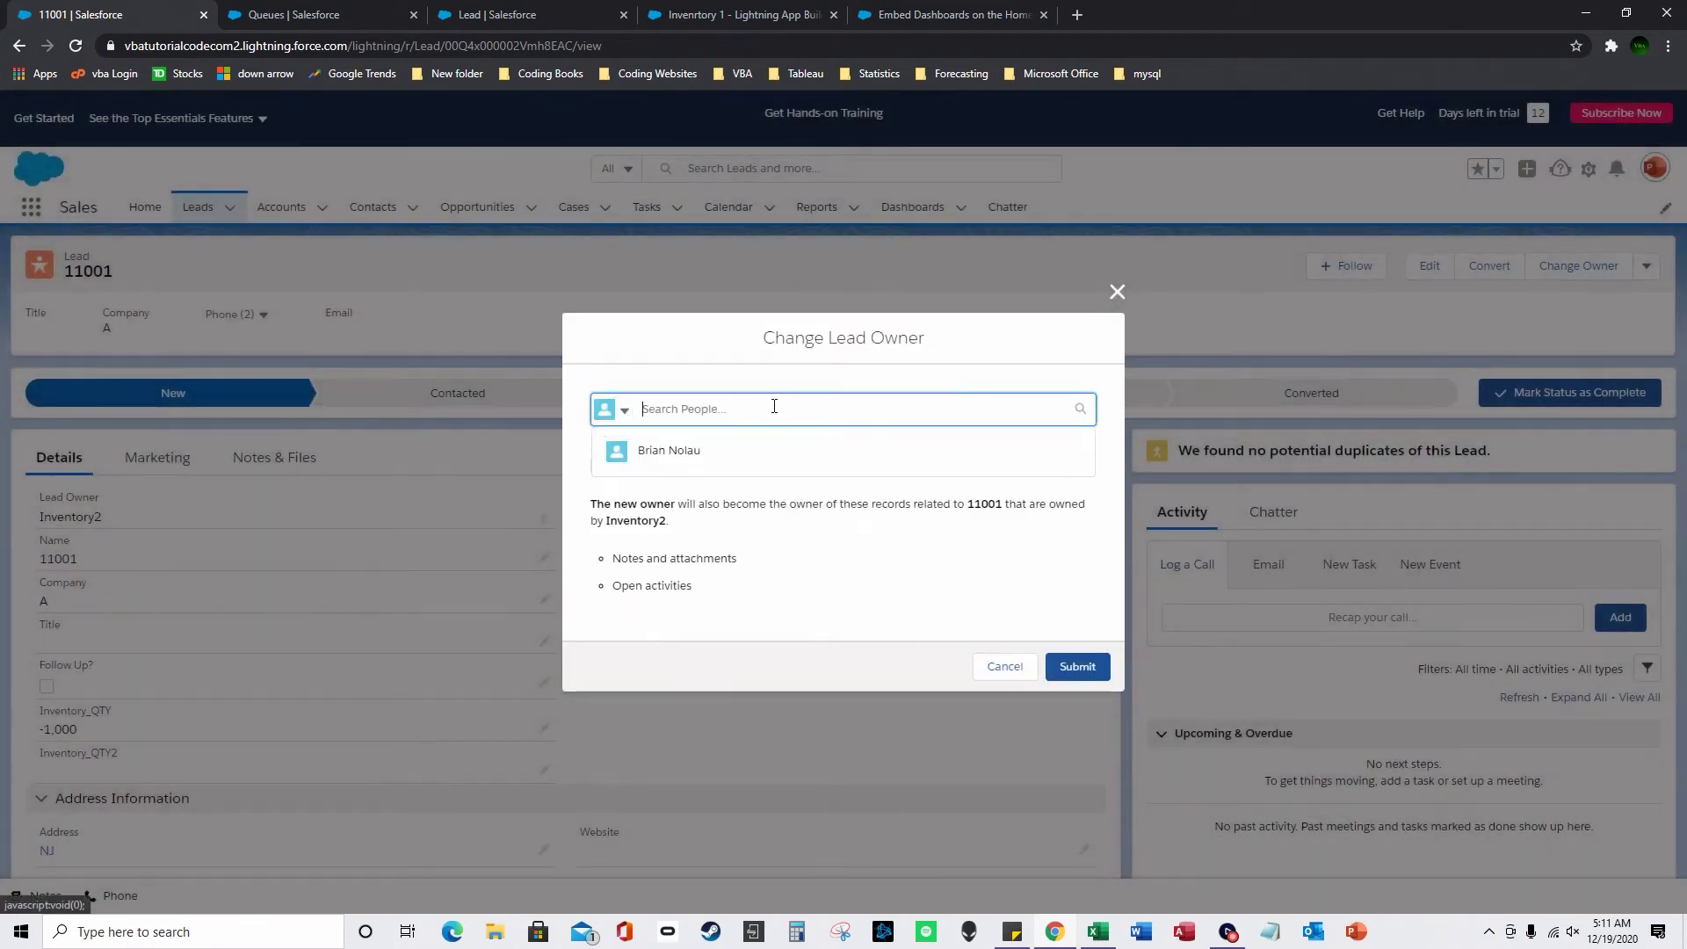
{"action": "left_click", "coordinate": [614, 410]}
{"action": "left_click", "coordinate": [650, 481]}
{"action": "type", "text": "inventory"}
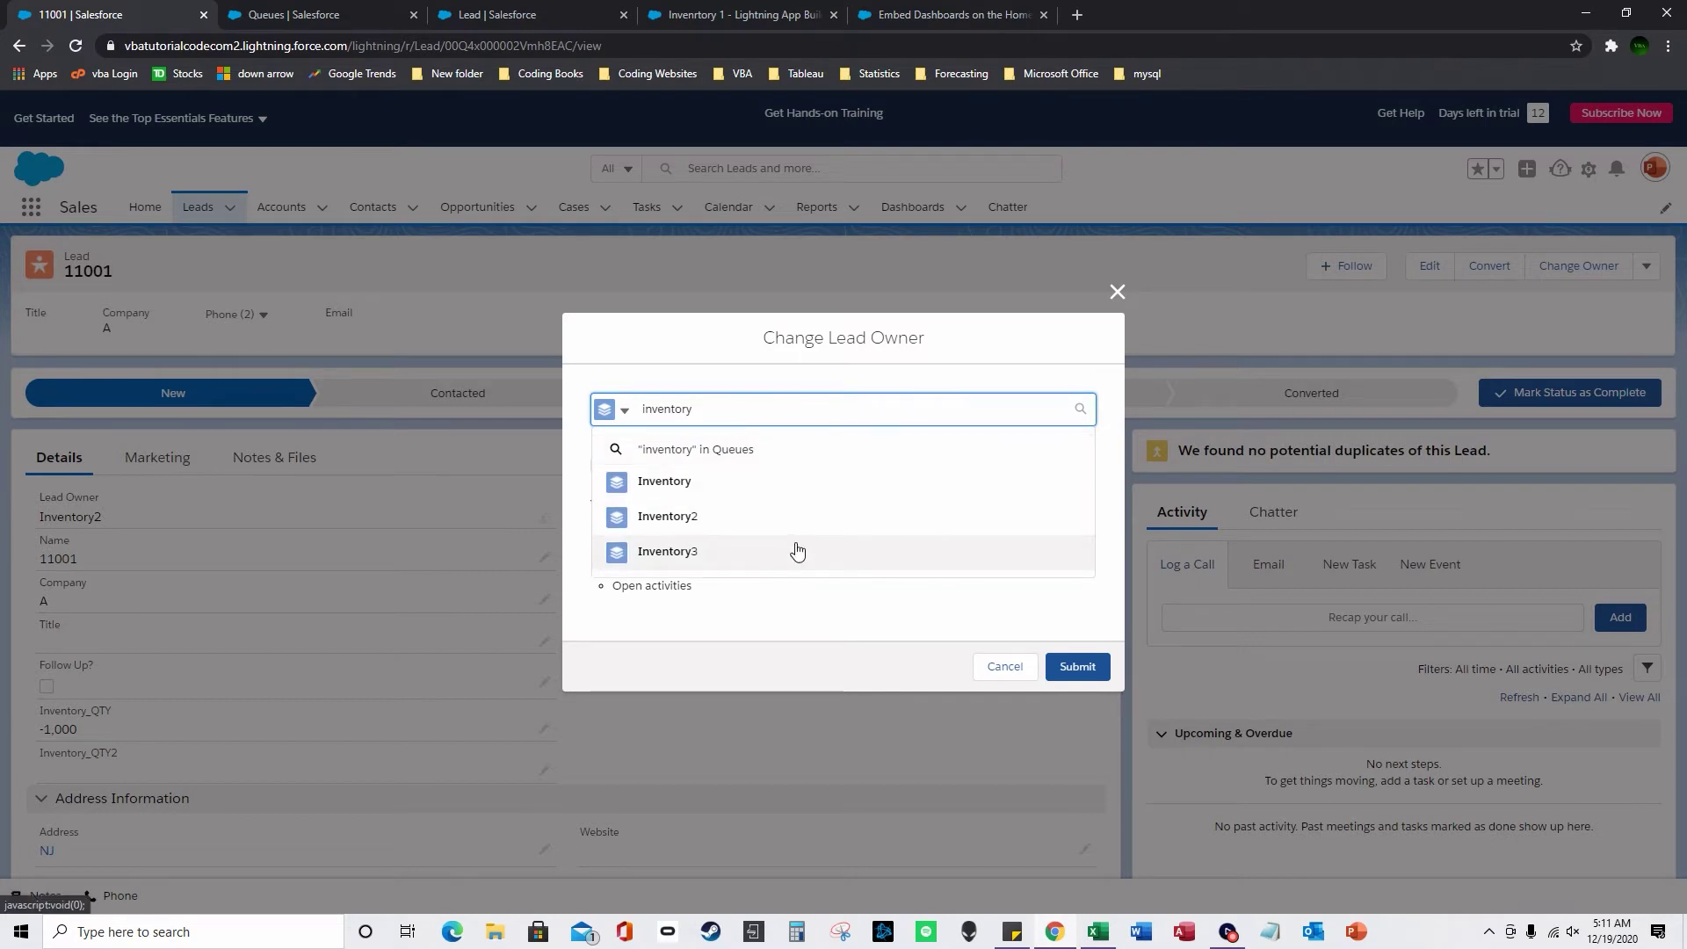
{"action": "left_click", "coordinate": [1116, 291]}
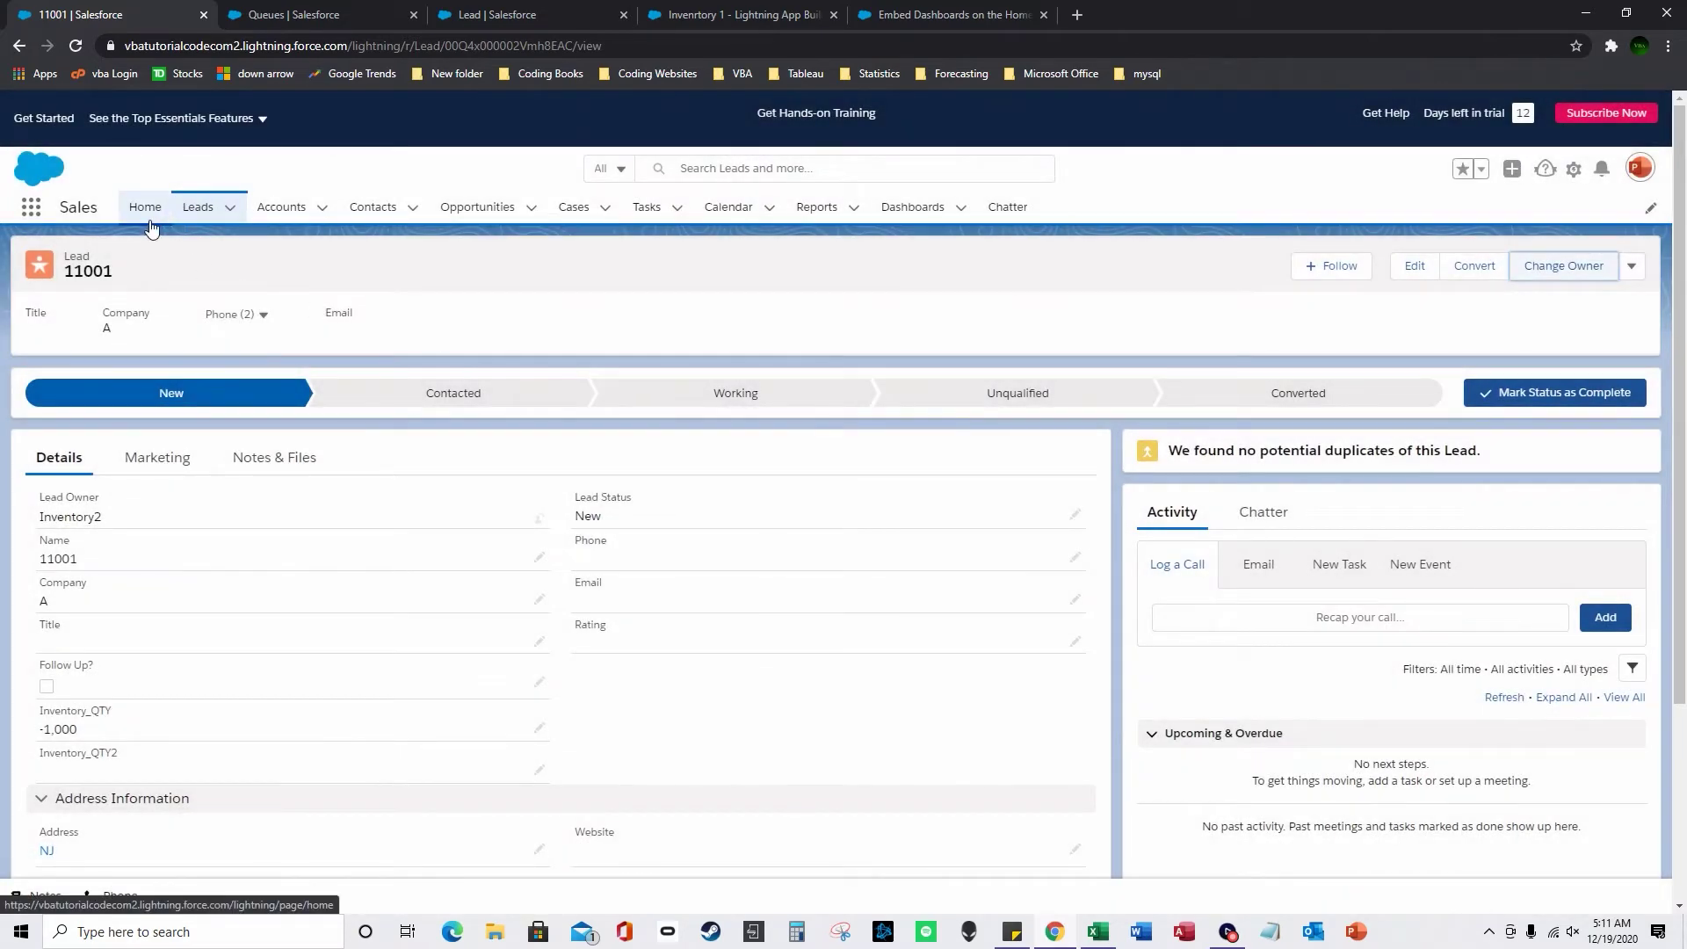
Step: Look at the Home dashboard, and open the Inventory_PlaceHolder_Upload_MyLeads list view of the leads
{"action": "left_click", "coordinate": [153, 211]}
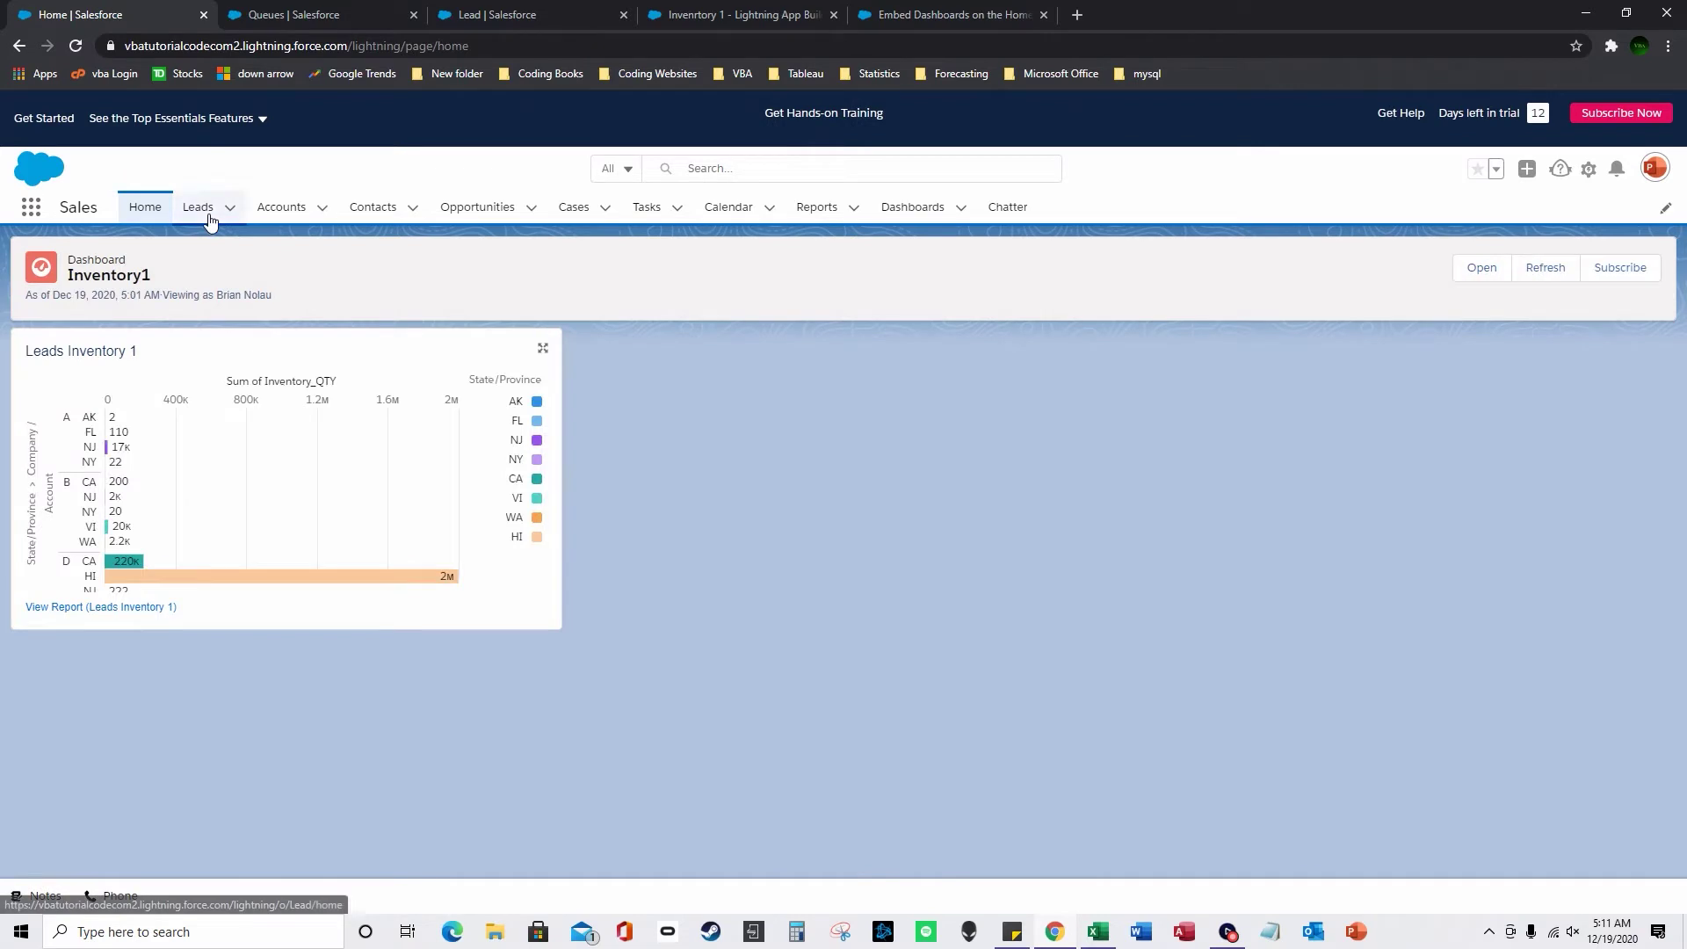
{"action": "left_click", "coordinate": [198, 207]}
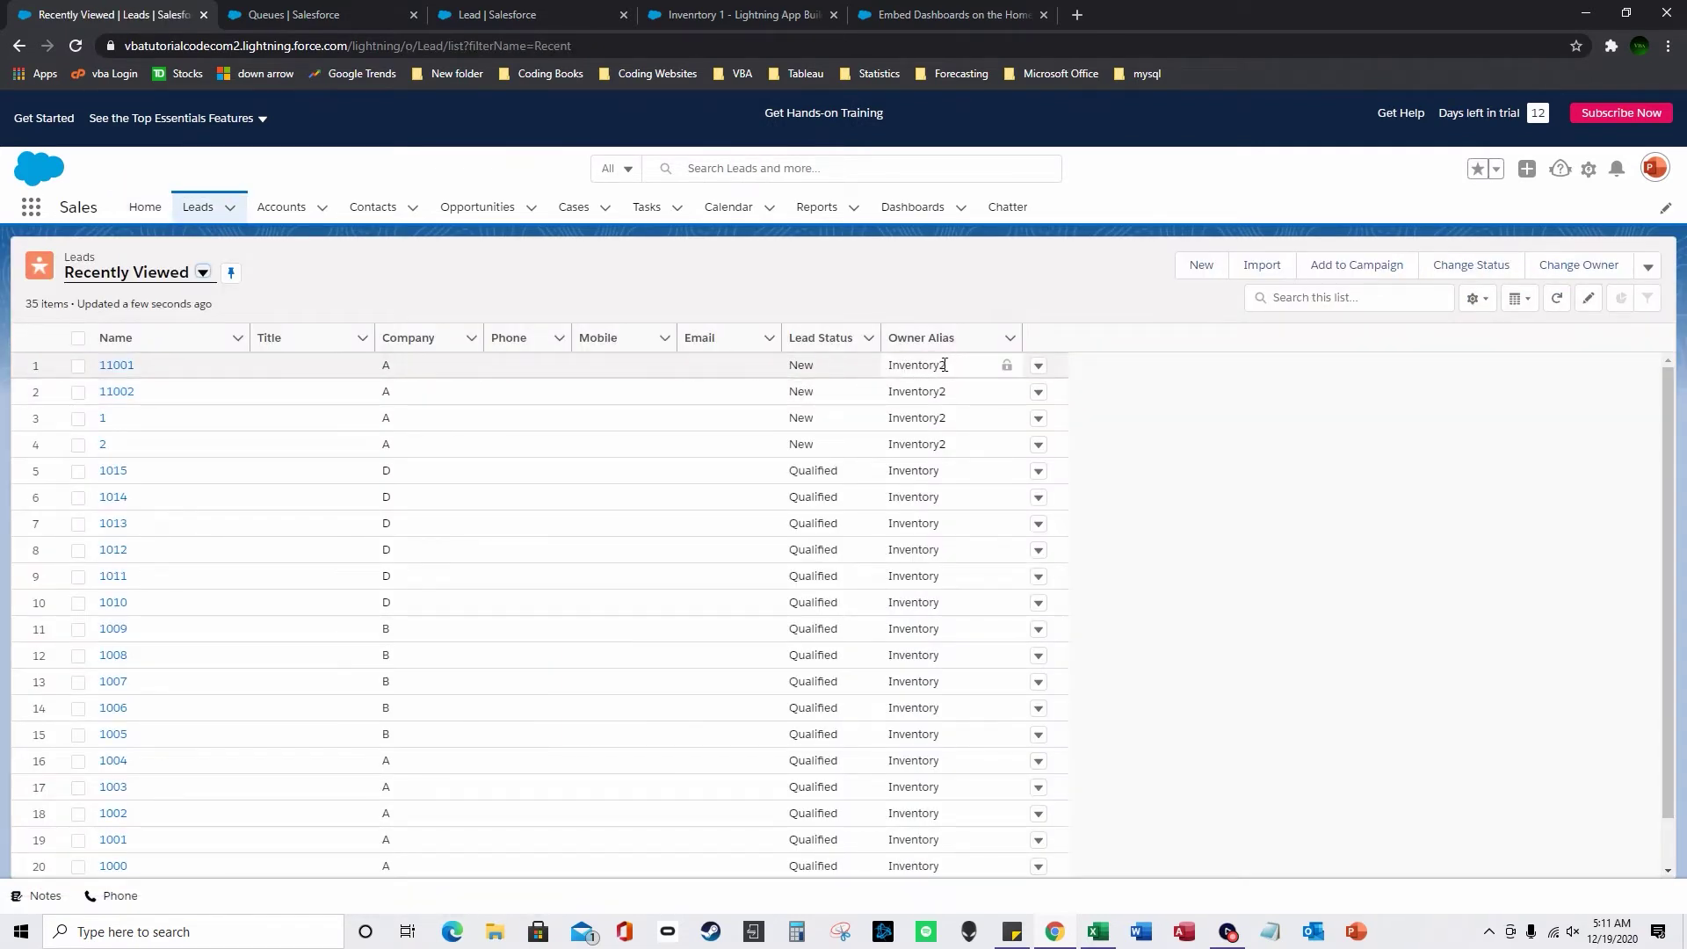
{"action": "left_click", "coordinate": [1477, 298]}
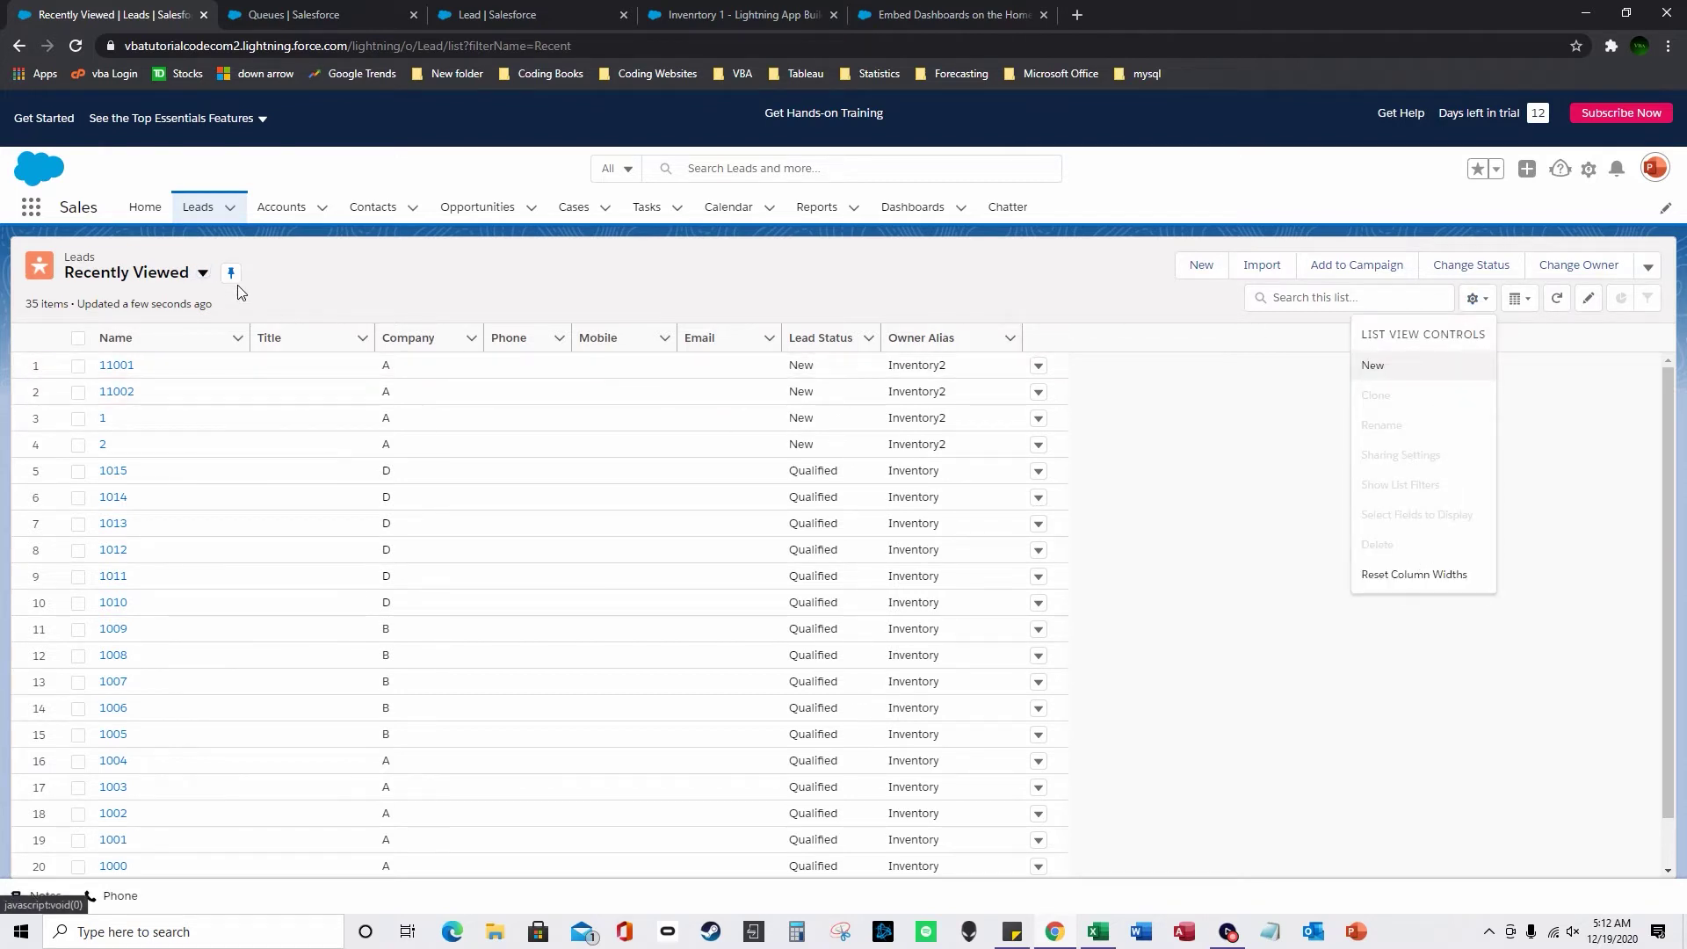
{"action": "left_click", "coordinate": [202, 273]}
{"action": "left_click", "coordinate": [176, 363]}
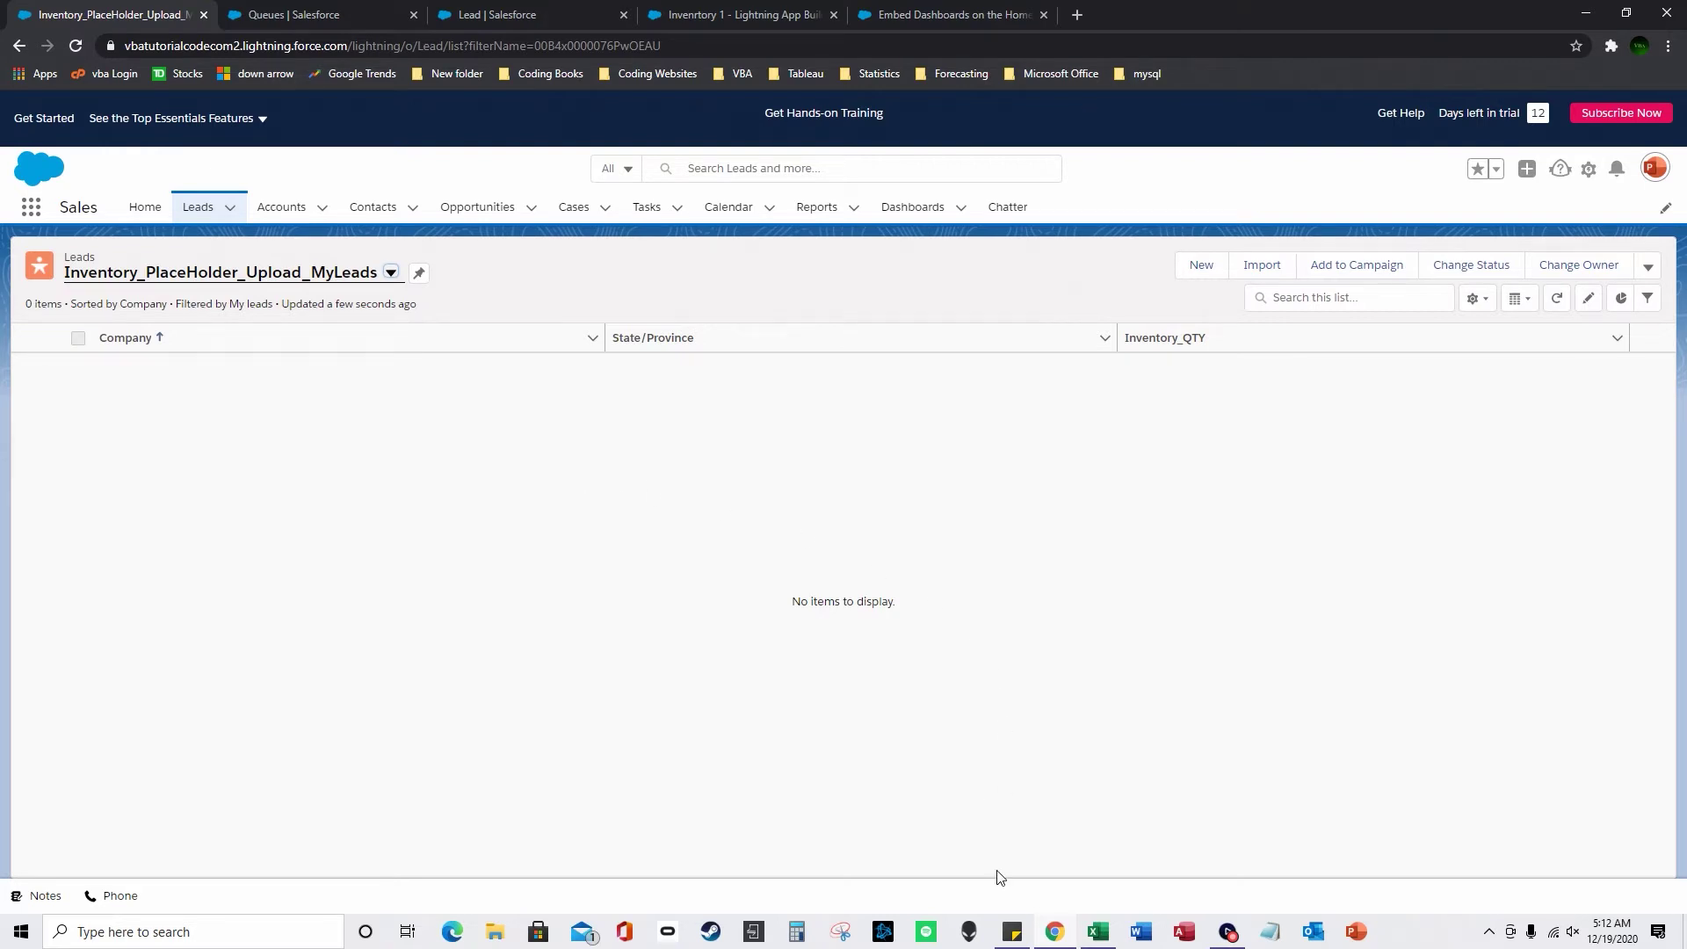
Step: Bring up the Inventory Upload workbook in Excel over the browser, and switch the Salesforce leads to the Inventory list view
{"action": "left_click", "coordinate": [1101, 941]}
{"action": "left_click_drag", "start_coordinate": [1227, 364], "coordinate": [1098, 383]}
{"action": "left_click", "coordinate": [1430, 562]}
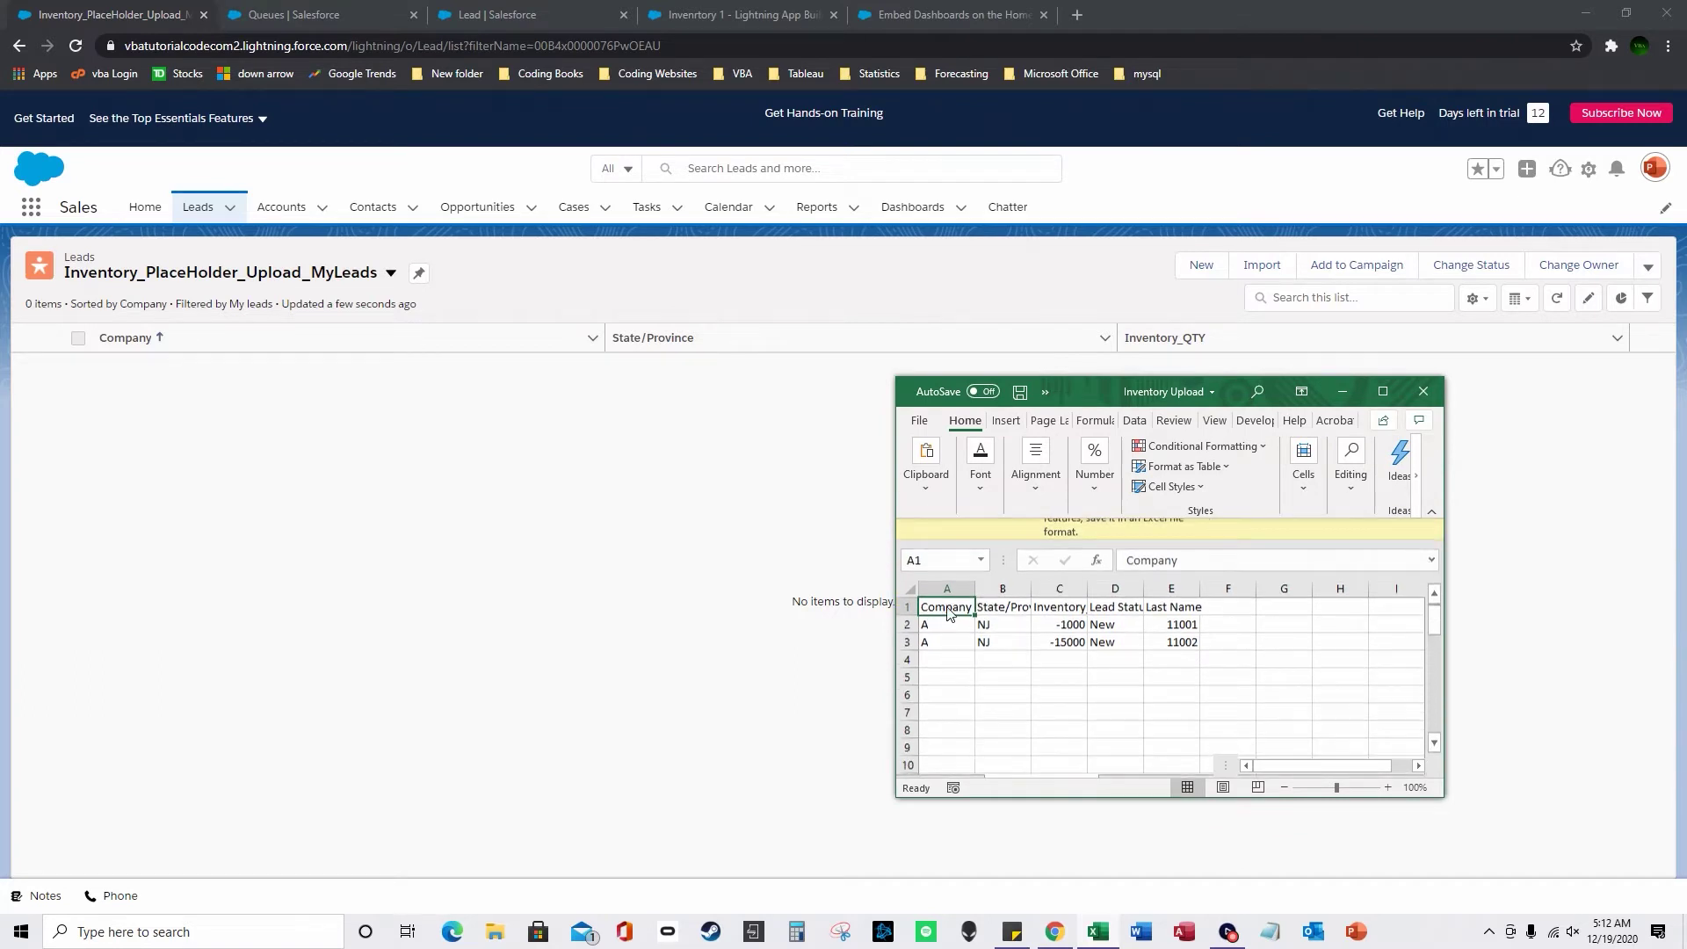
{"action": "left_click", "coordinate": [391, 272]}
{"action": "left_click", "coordinate": [260, 334]}
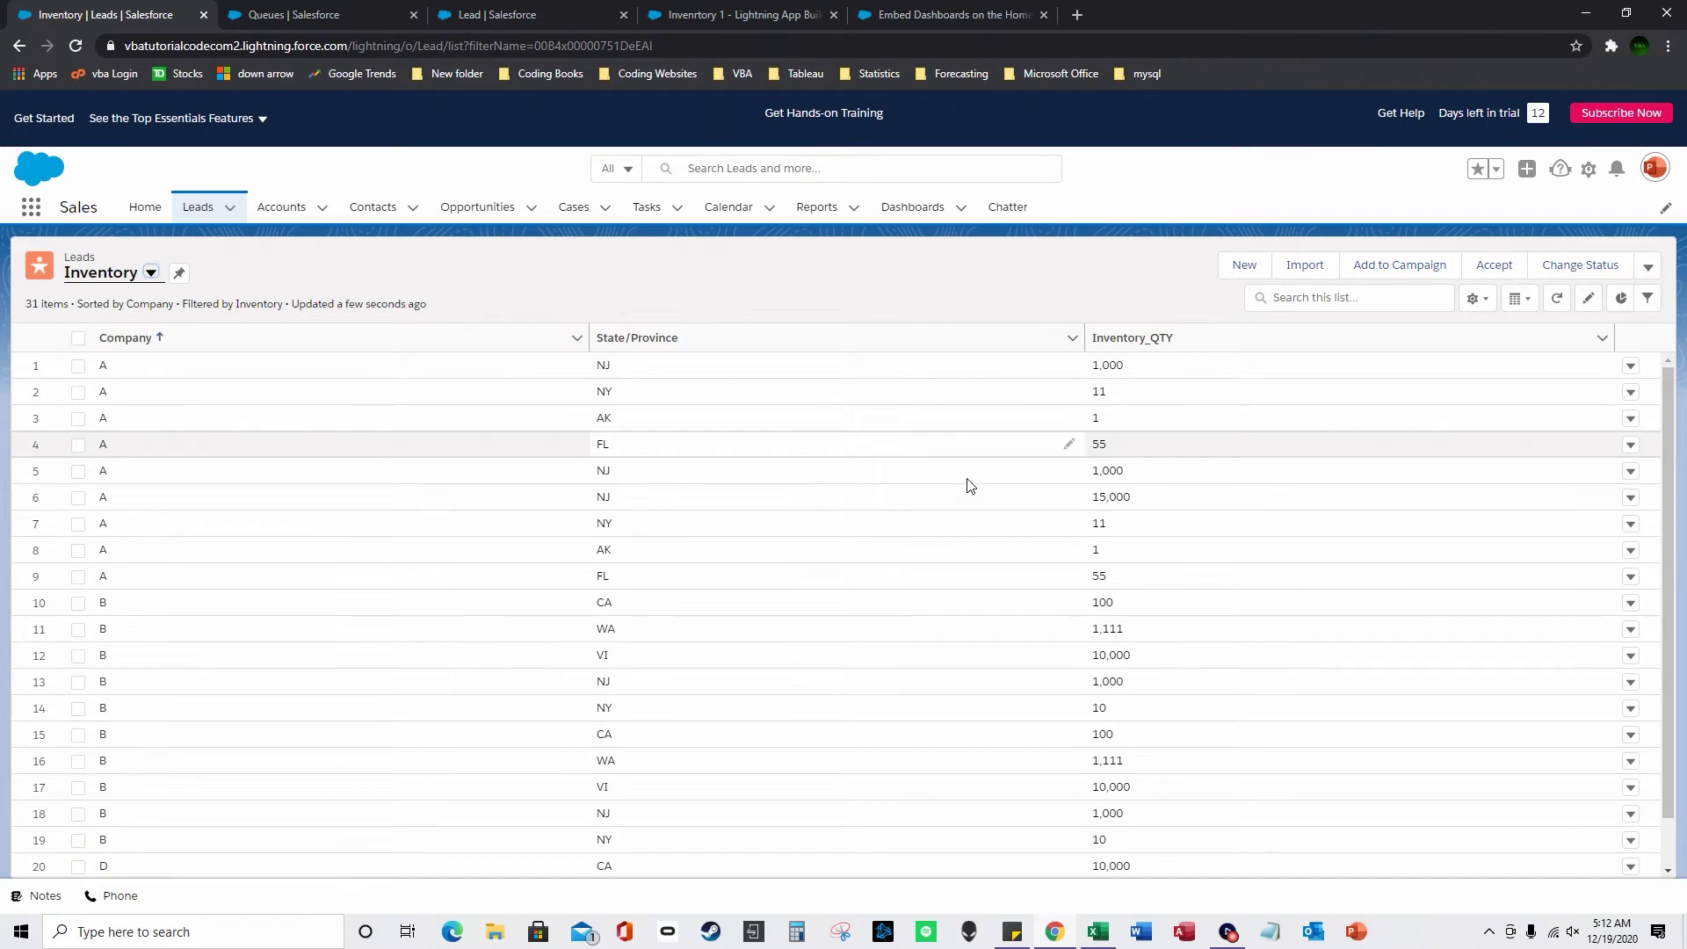
Step: Return to the Inventory Upload workbook in Excel and autofit columns A to E to their contents
{"action": "left_click", "coordinate": [1096, 930]}
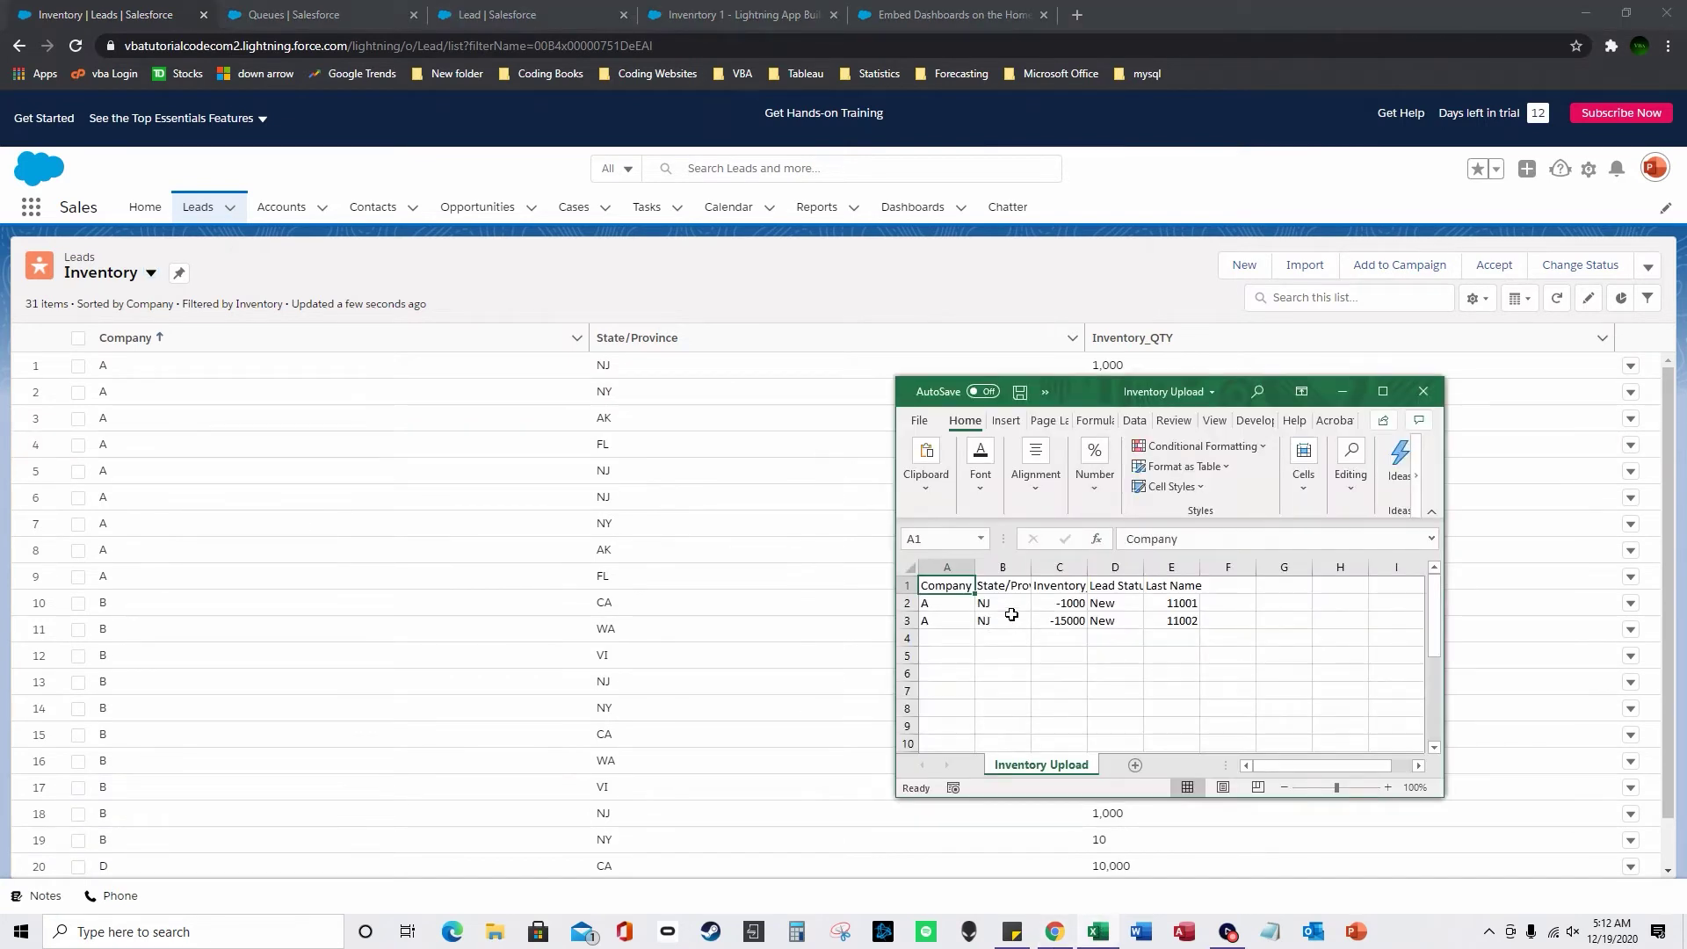
{"action": "left_click_drag", "start_coordinate": [1072, 400], "coordinate": [1067, 473]}
{"action": "left_click", "coordinate": [953, 672]}
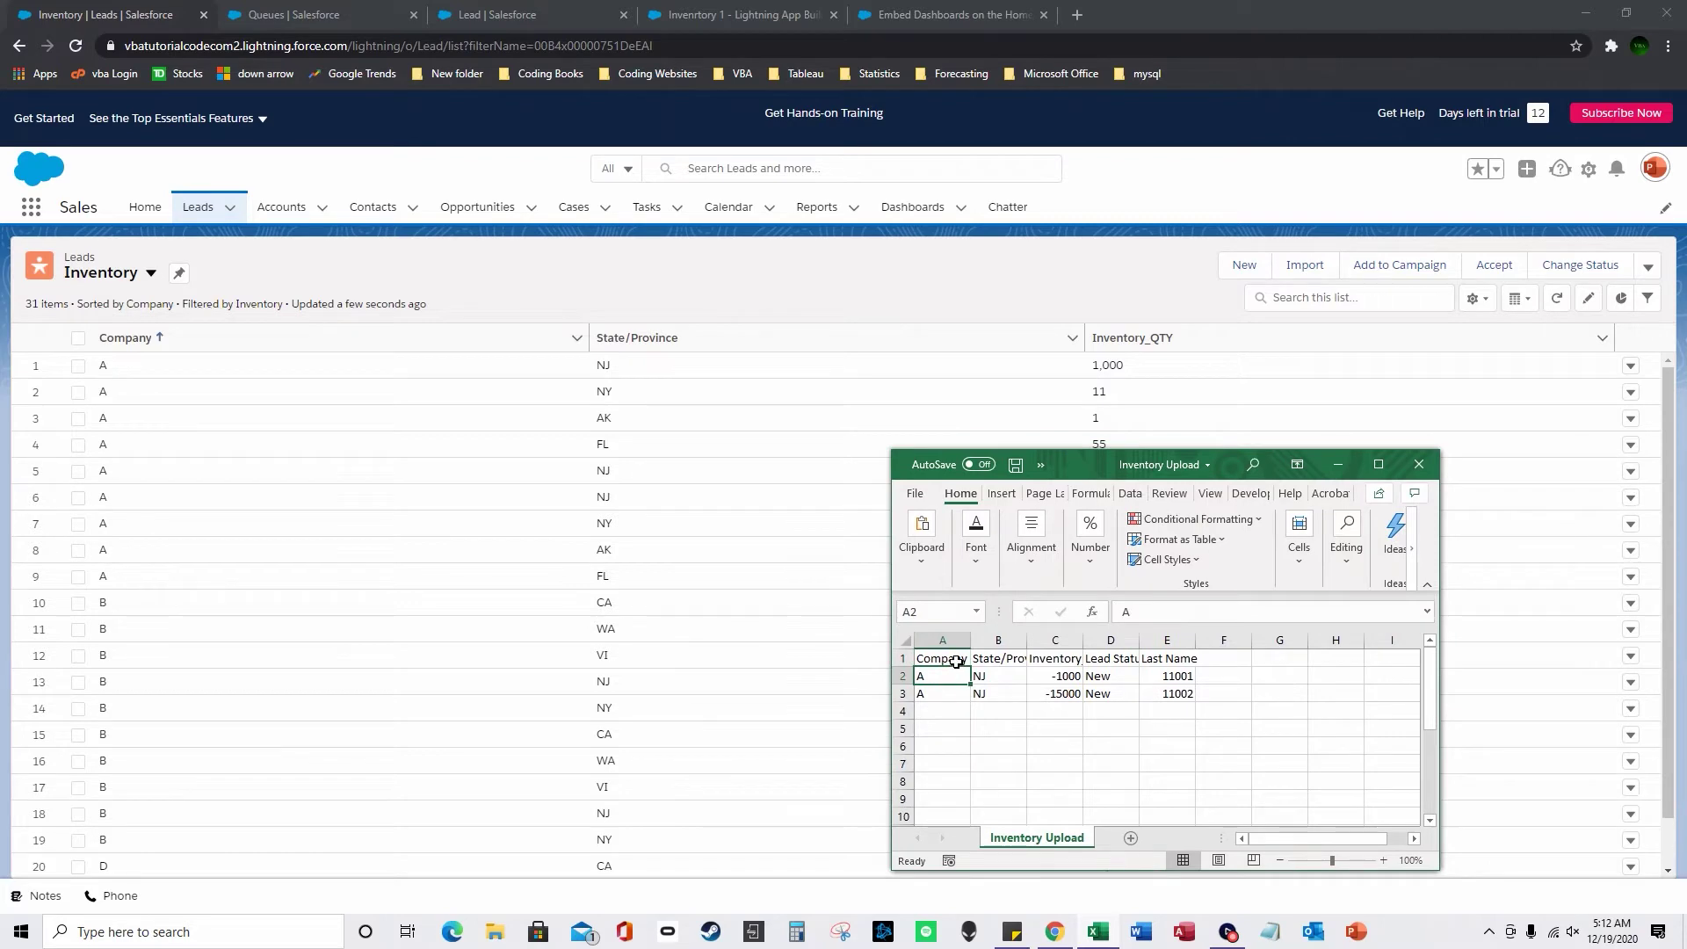
{"action": "key", "text": "Right"}
{"action": "left_click_drag", "start_coordinate": [951, 641], "coordinate": [1163, 640]}
{"action": "double_click", "coordinate": [1139, 643]}
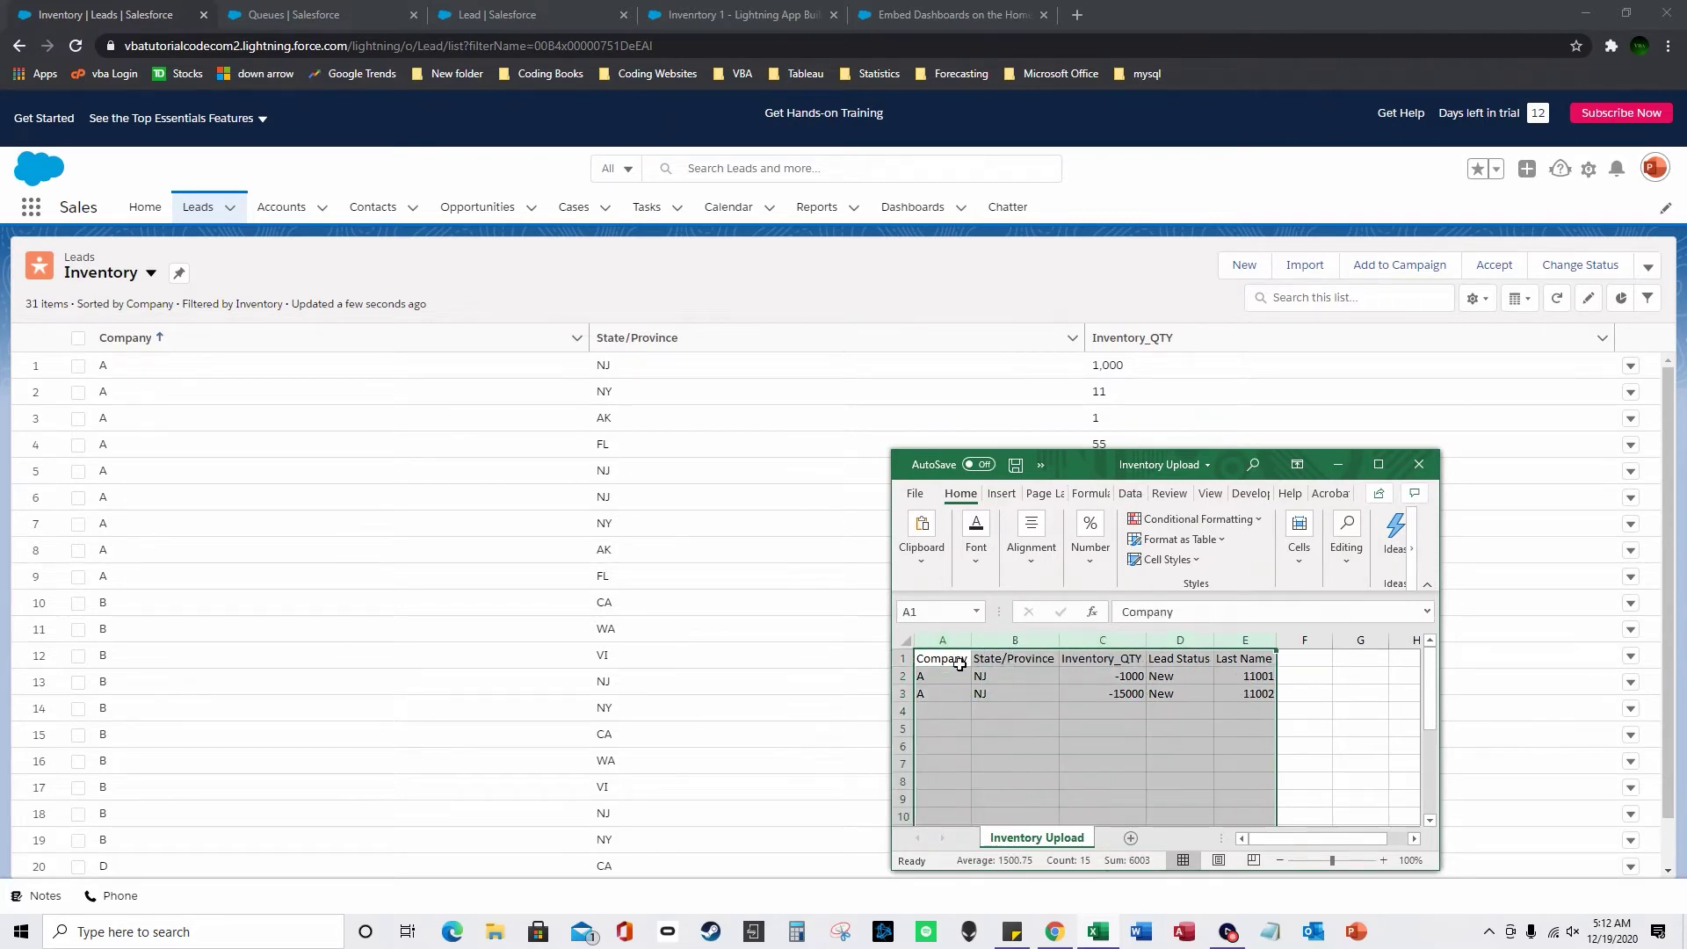
Step: Go through the Company, State/Province, Inventory_QTY, Lead Status and Last Name headers in row 1 of the upload sheet
{"action": "left_click", "coordinate": [960, 664]}
{"action": "key", "text": "Right"}
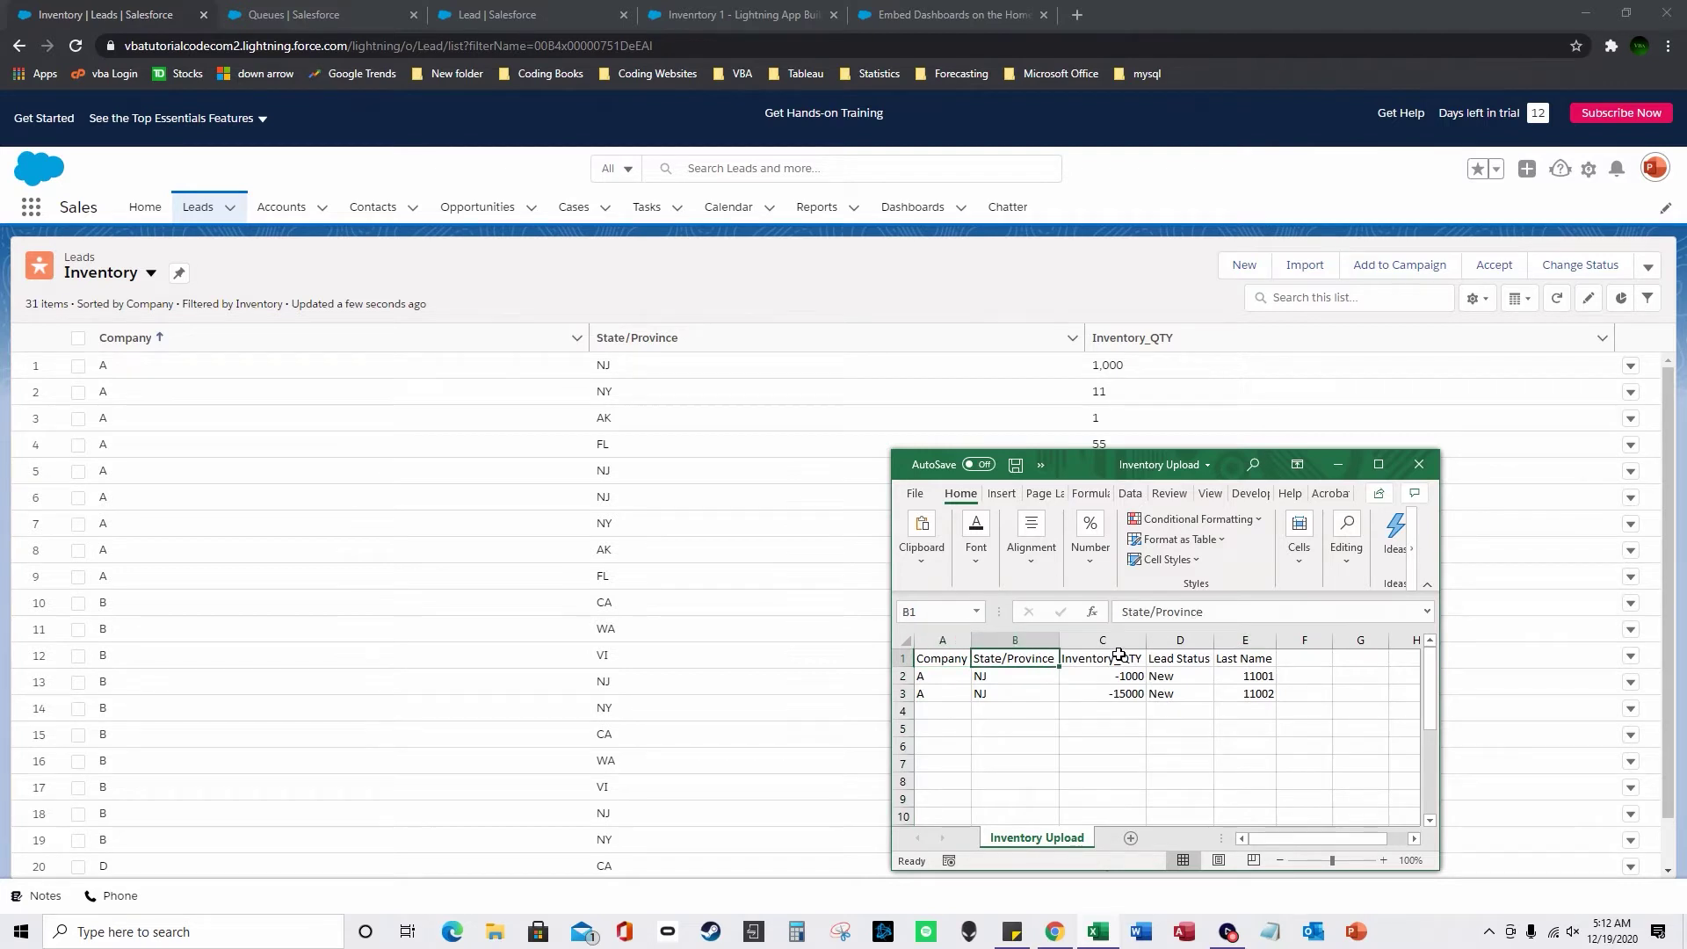
{"action": "key", "text": "Right"}
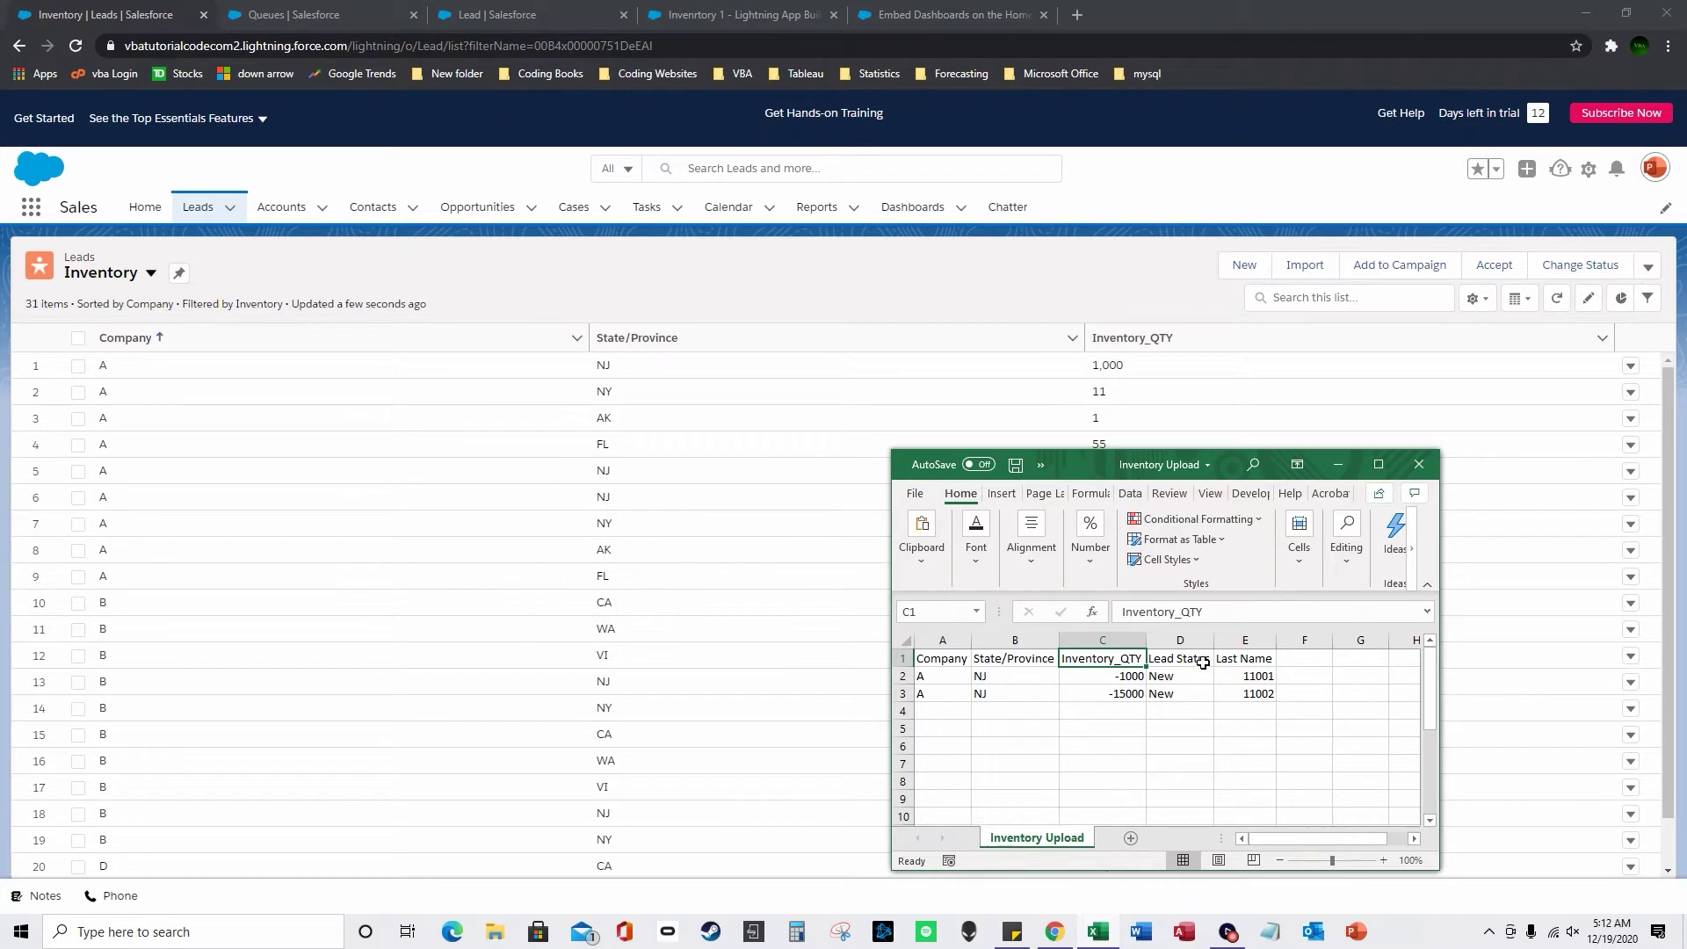
{"action": "left_click", "coordinate": [1169, 661]}
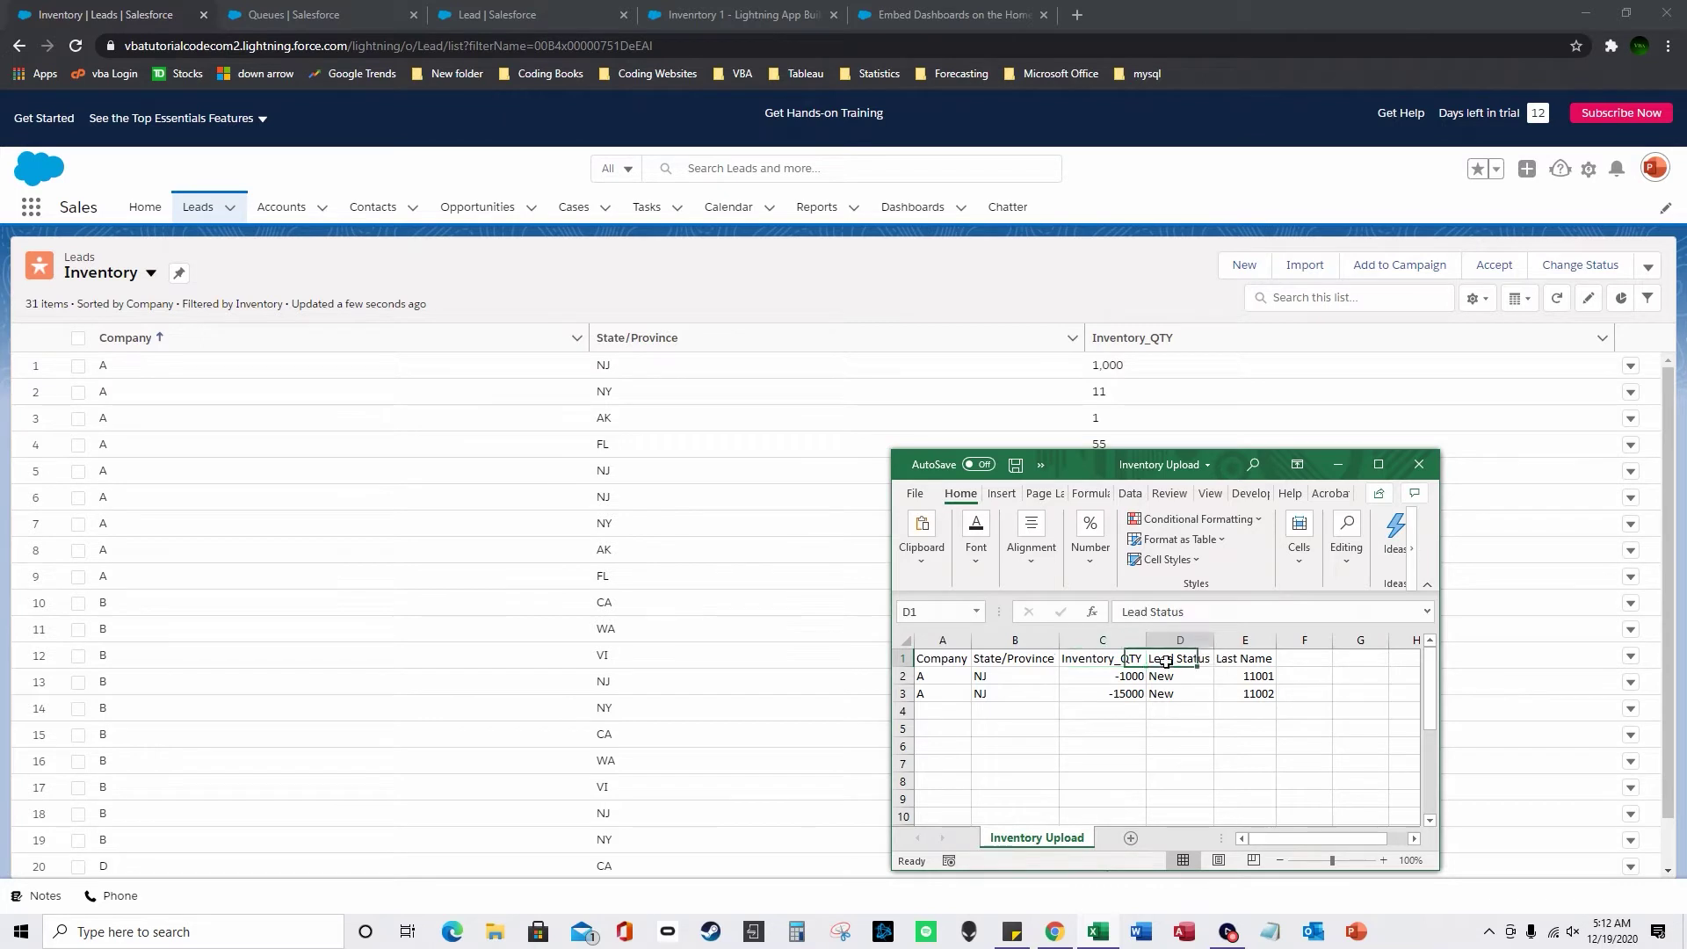
{"action": "left_click", "coordinate": [1244, 658]}
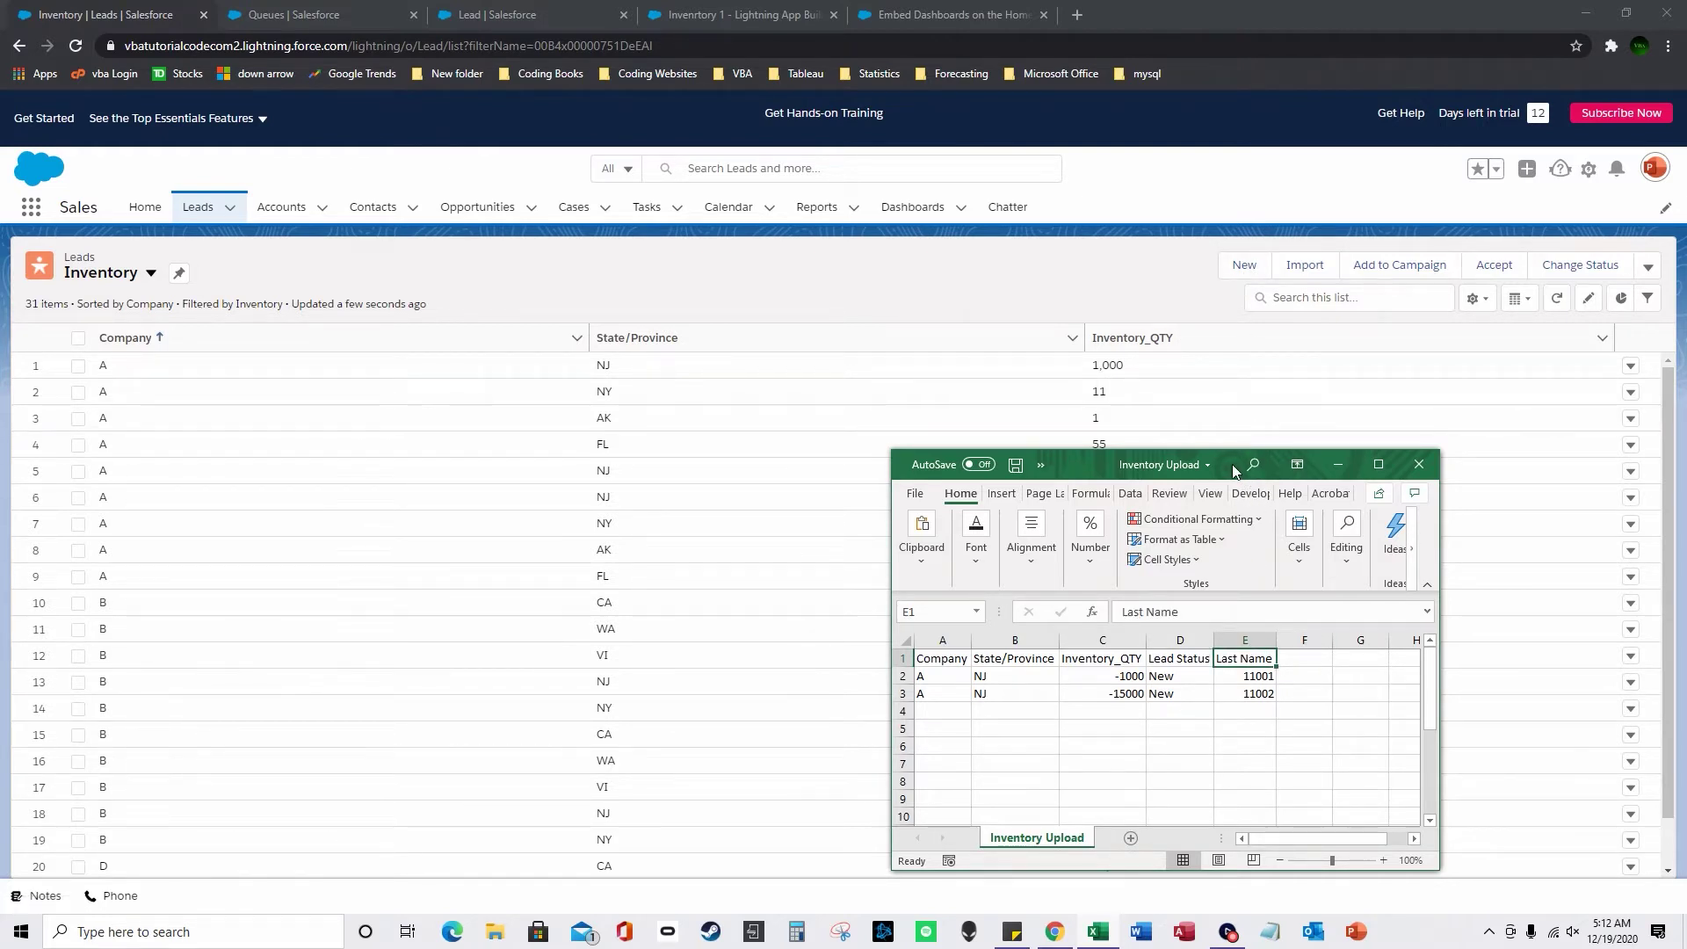
{"action": "left_click_drag", "start_coordinate": [1235, 470], "coordinate": [1079, 433]}
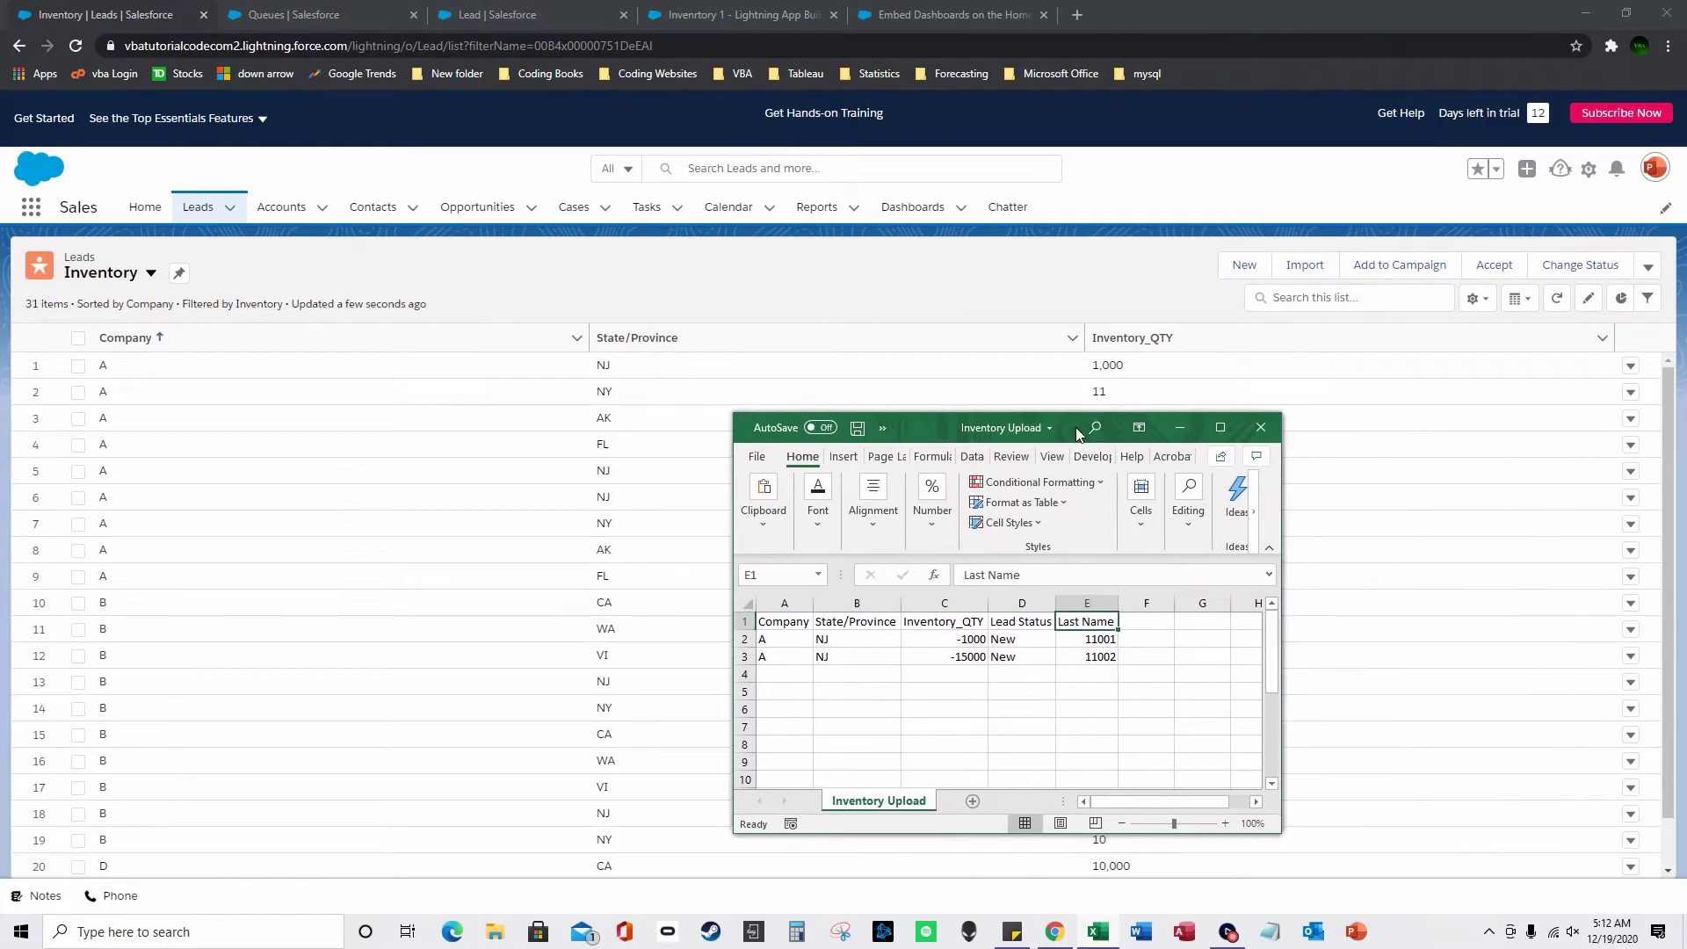
Step: Open a new lead form in Salesforce to check the required Last Name and Company fields, and close it unsaved
{"action": "left_click", "coordinate": [1245, 266]}
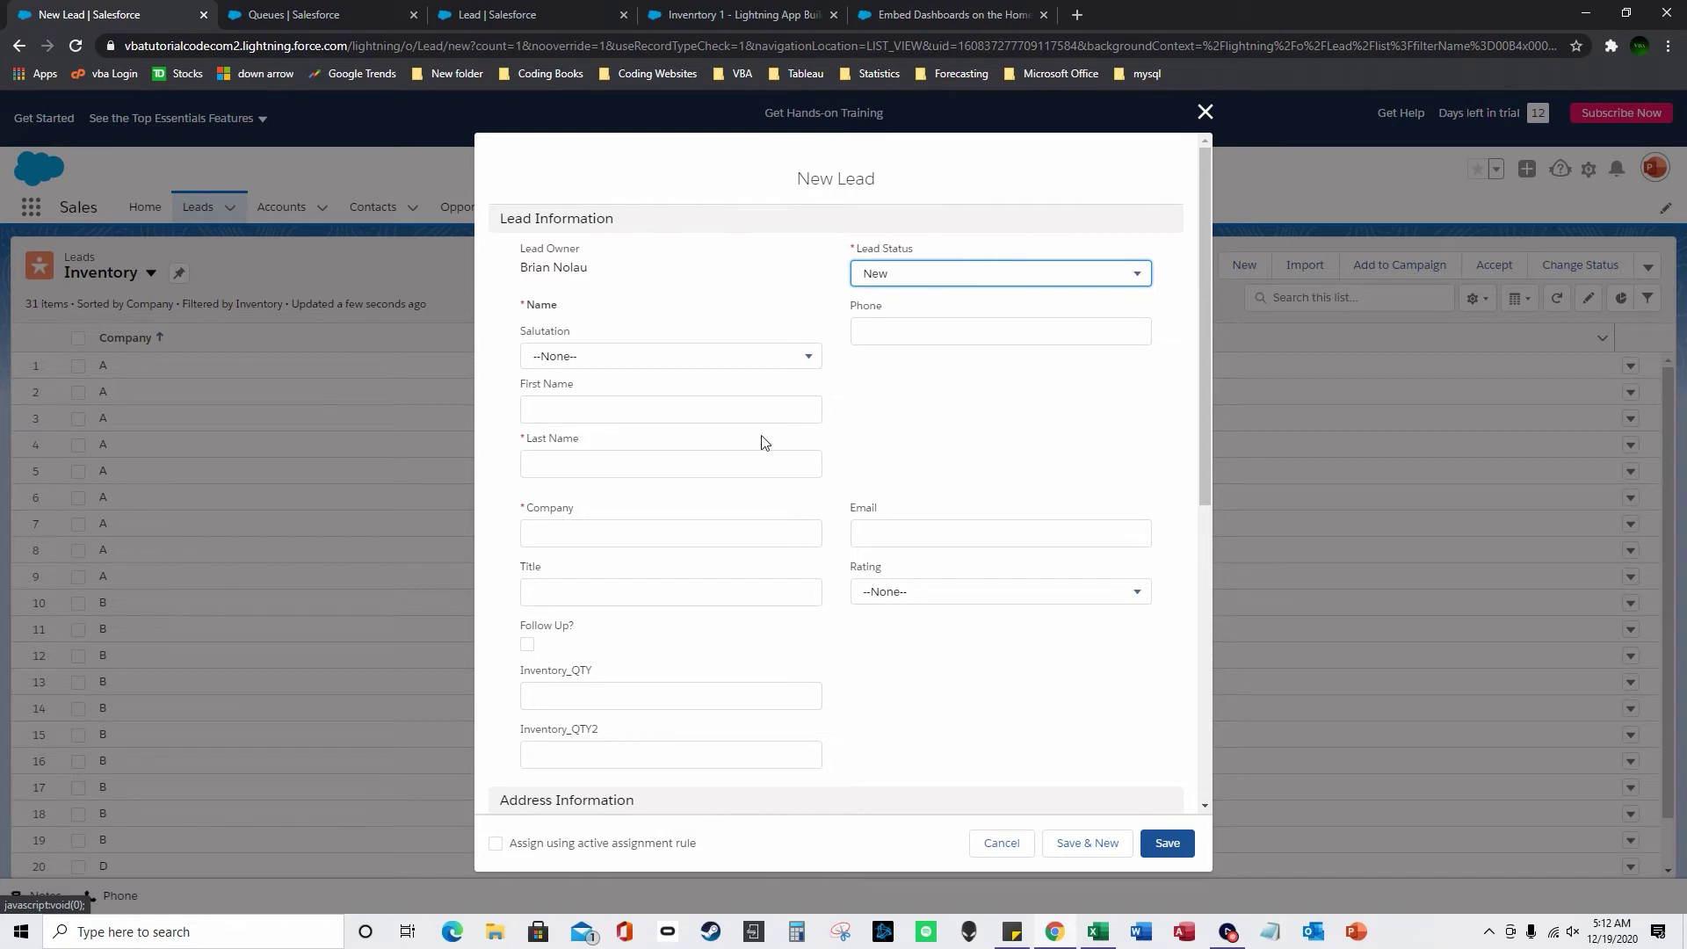
{"action": "left_click", "coordinate": [610, 471]}
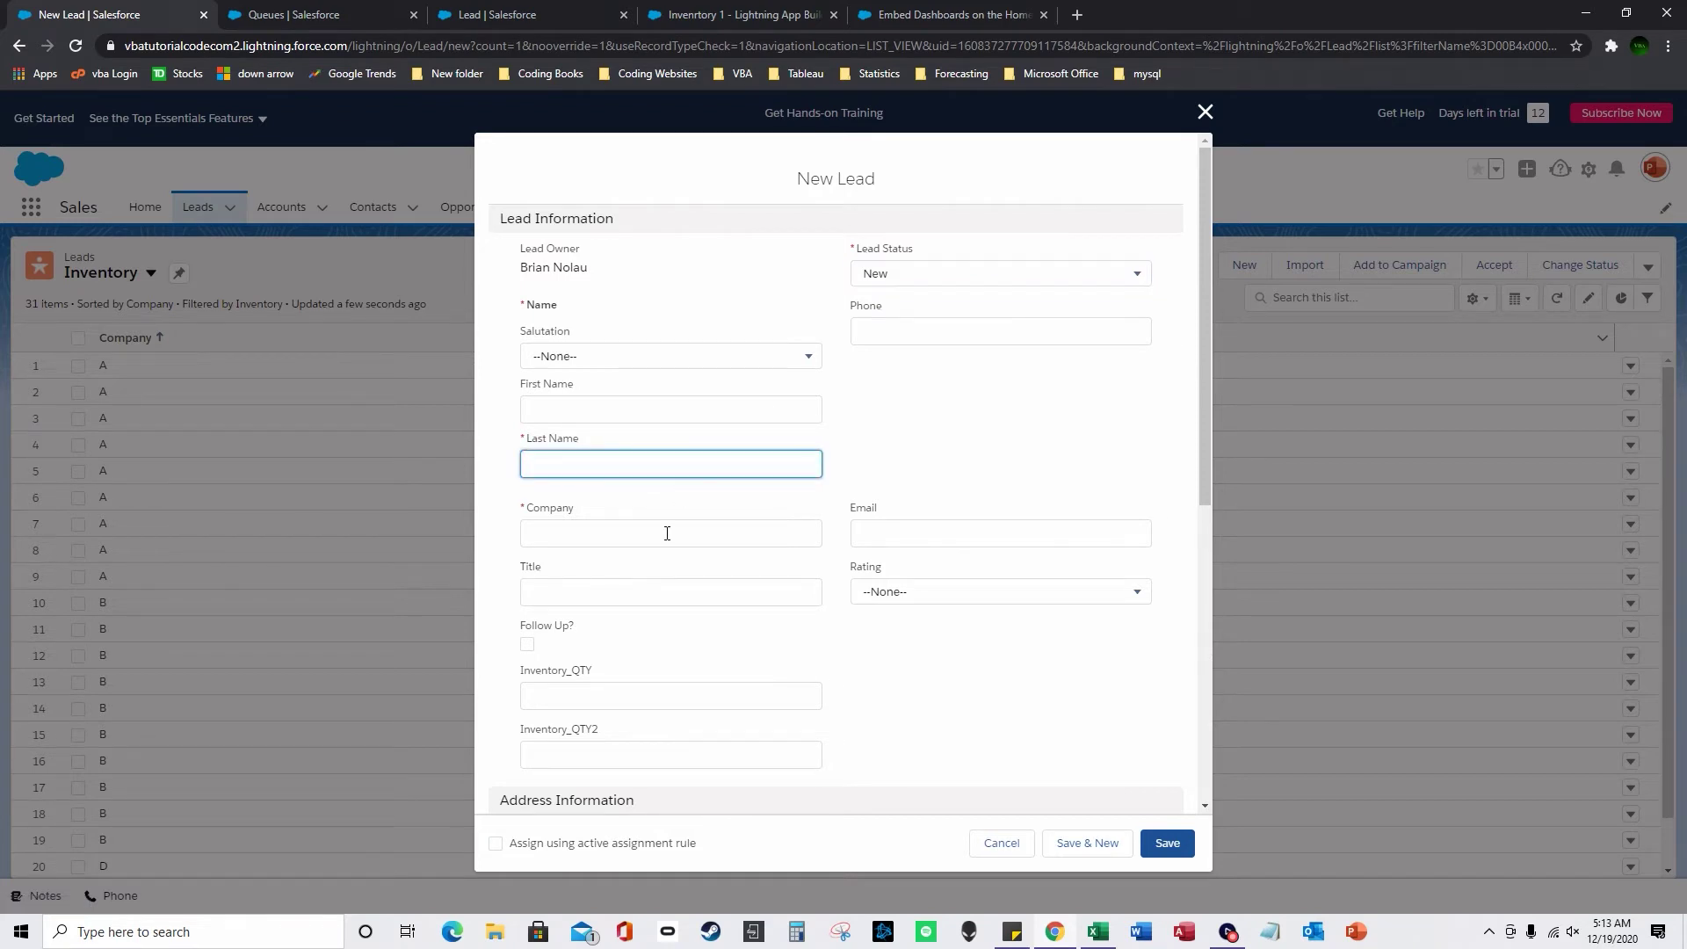
{"action": "left_click", "coordinate": [630, 529]}
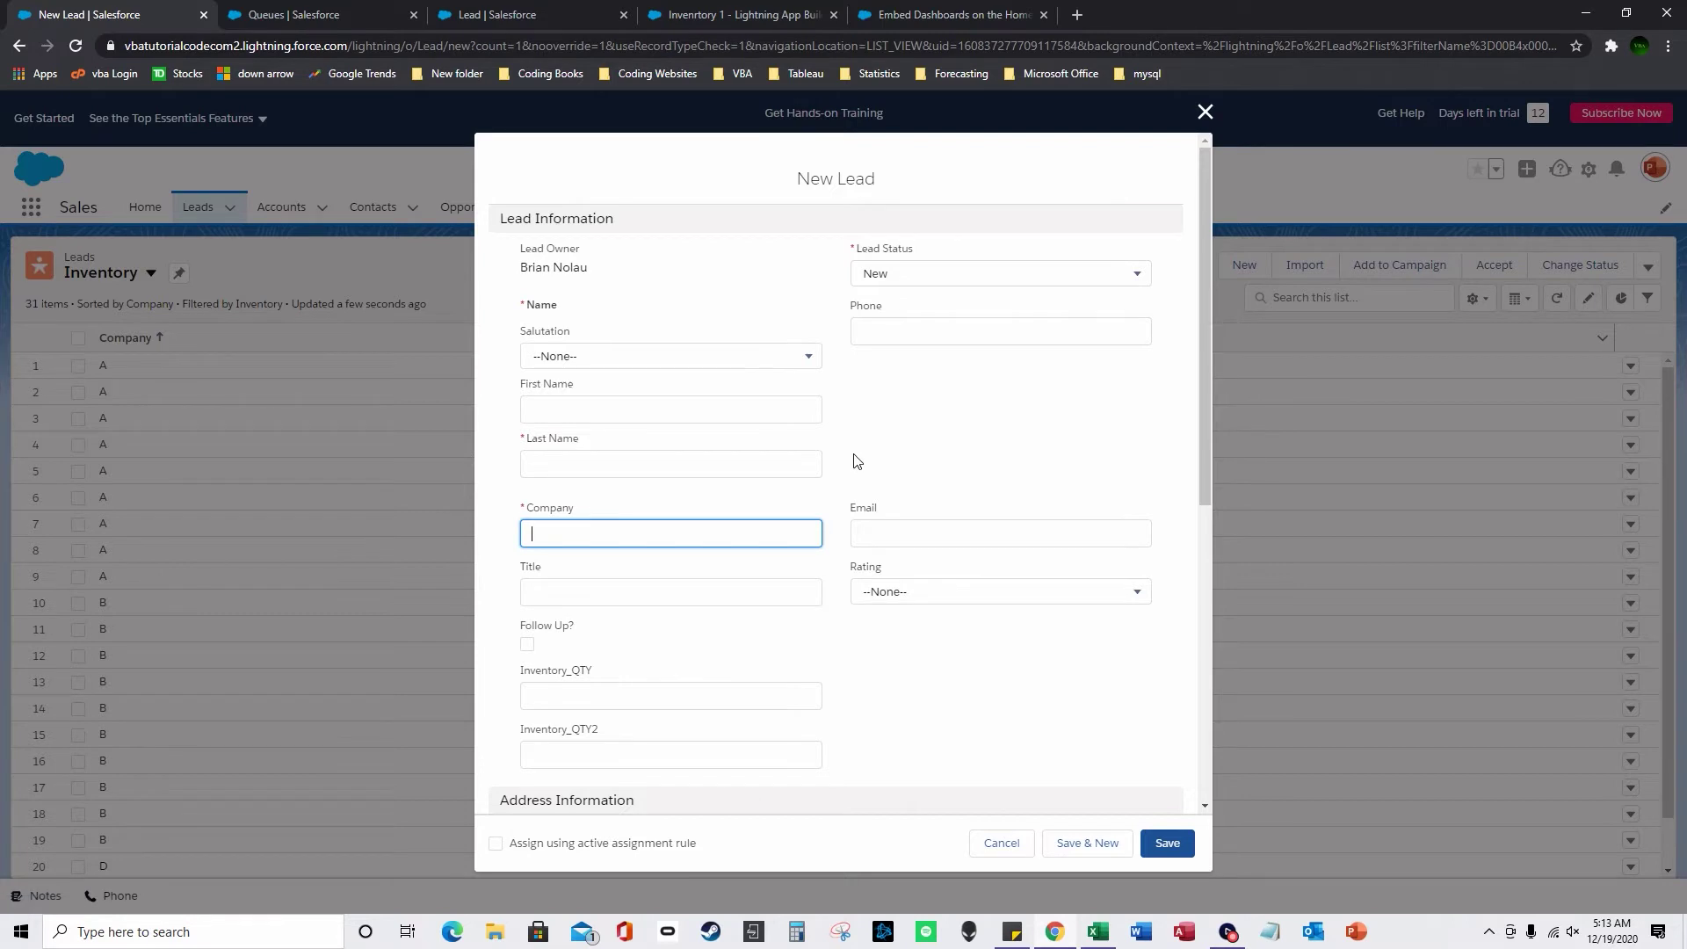
{"action": "left_click", "coordinate": [719, 463]}
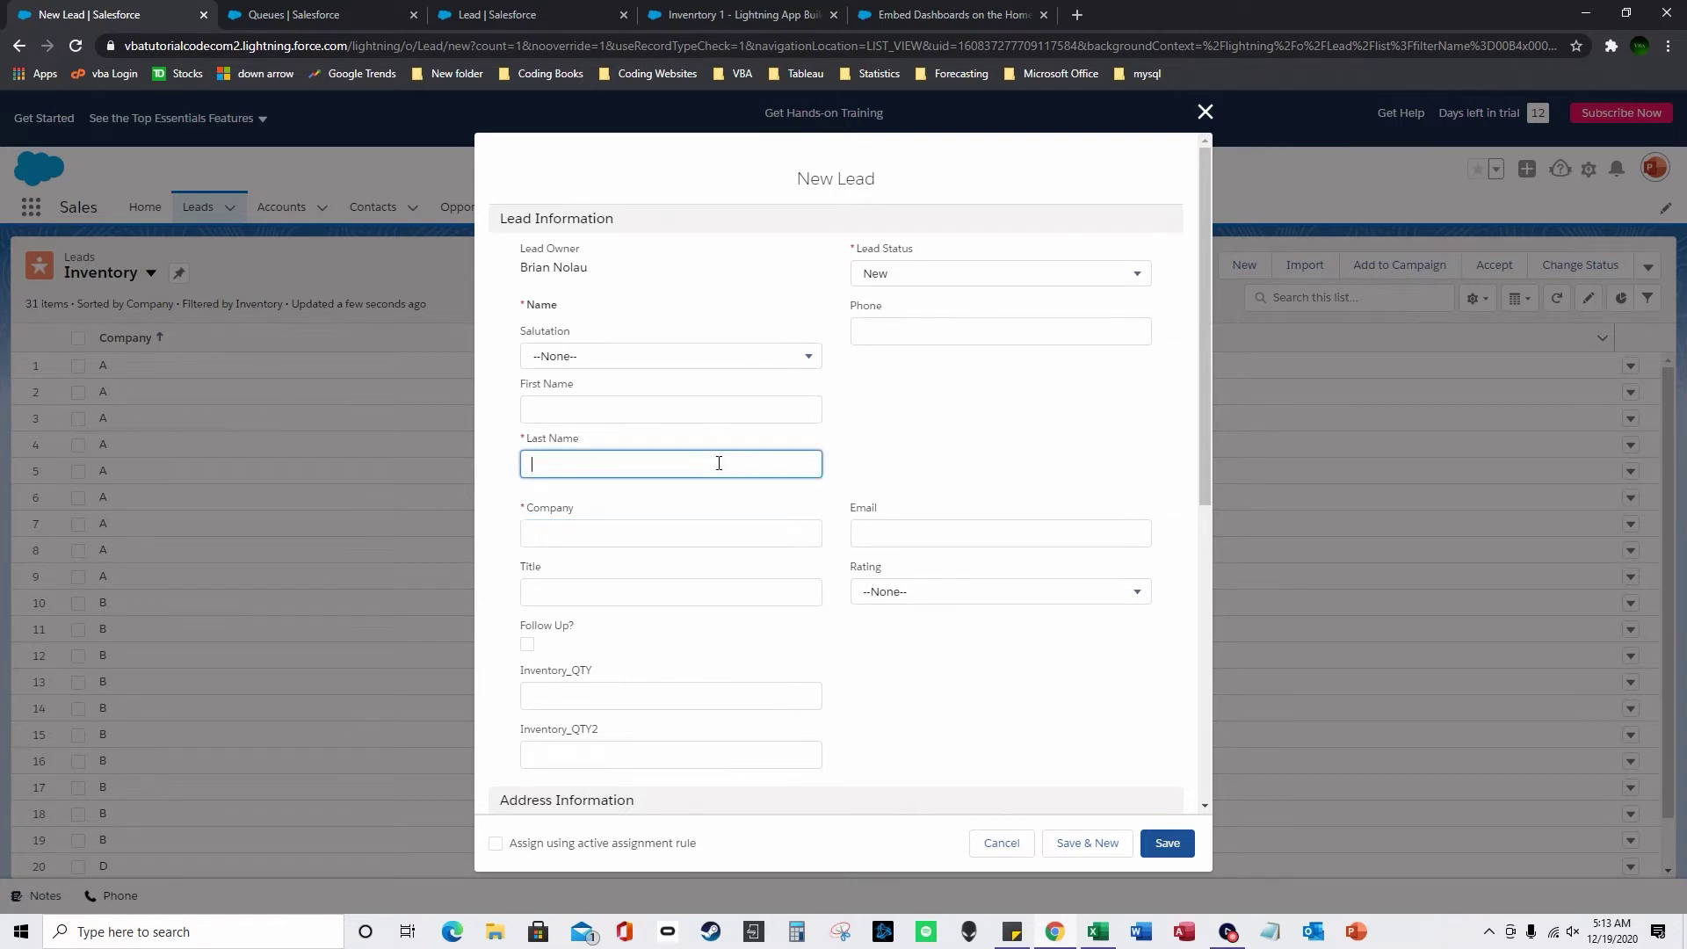
{"action": "left_click", "coordinate": [1205, 113]}
Step: Switch to the Inventory Upload workbook in Excel and set the Last Name values to =999 in E2 and =E2+1 in E3
{"action": "key", "text": "alt+Tab"}
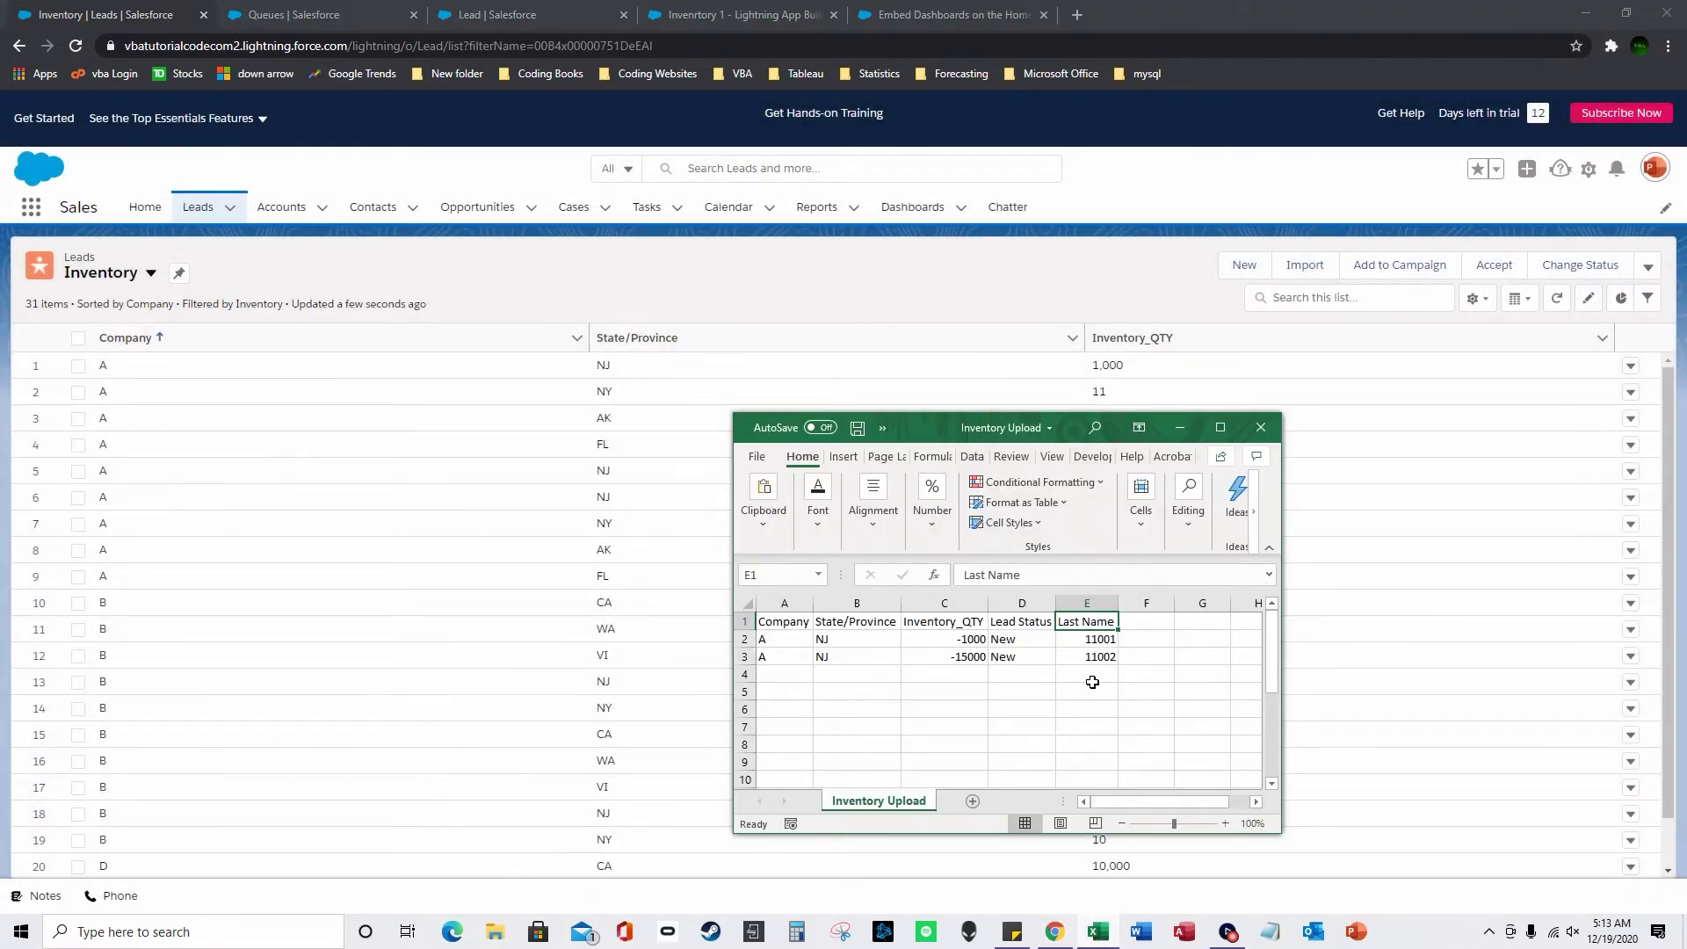
{"action": "left_click", "coordinate": [1112, 657]}
{"action": "left_click", "coordinate": [1103, 641]}
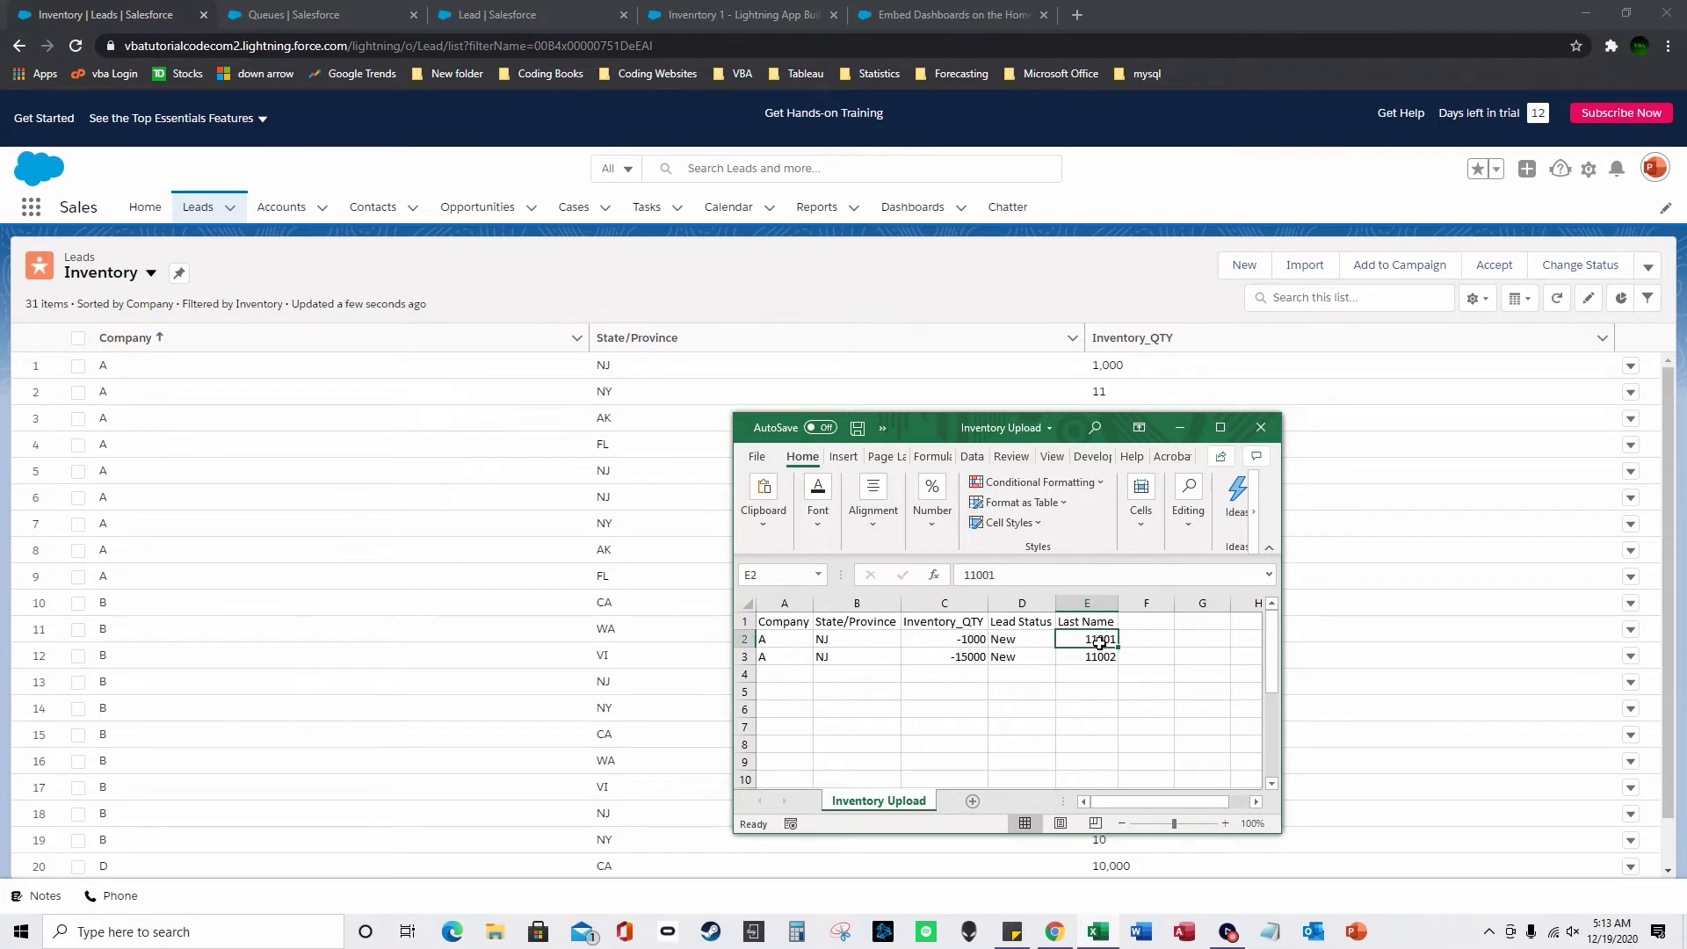
{"action": "double_click", "coordinate": [1101, 641]}
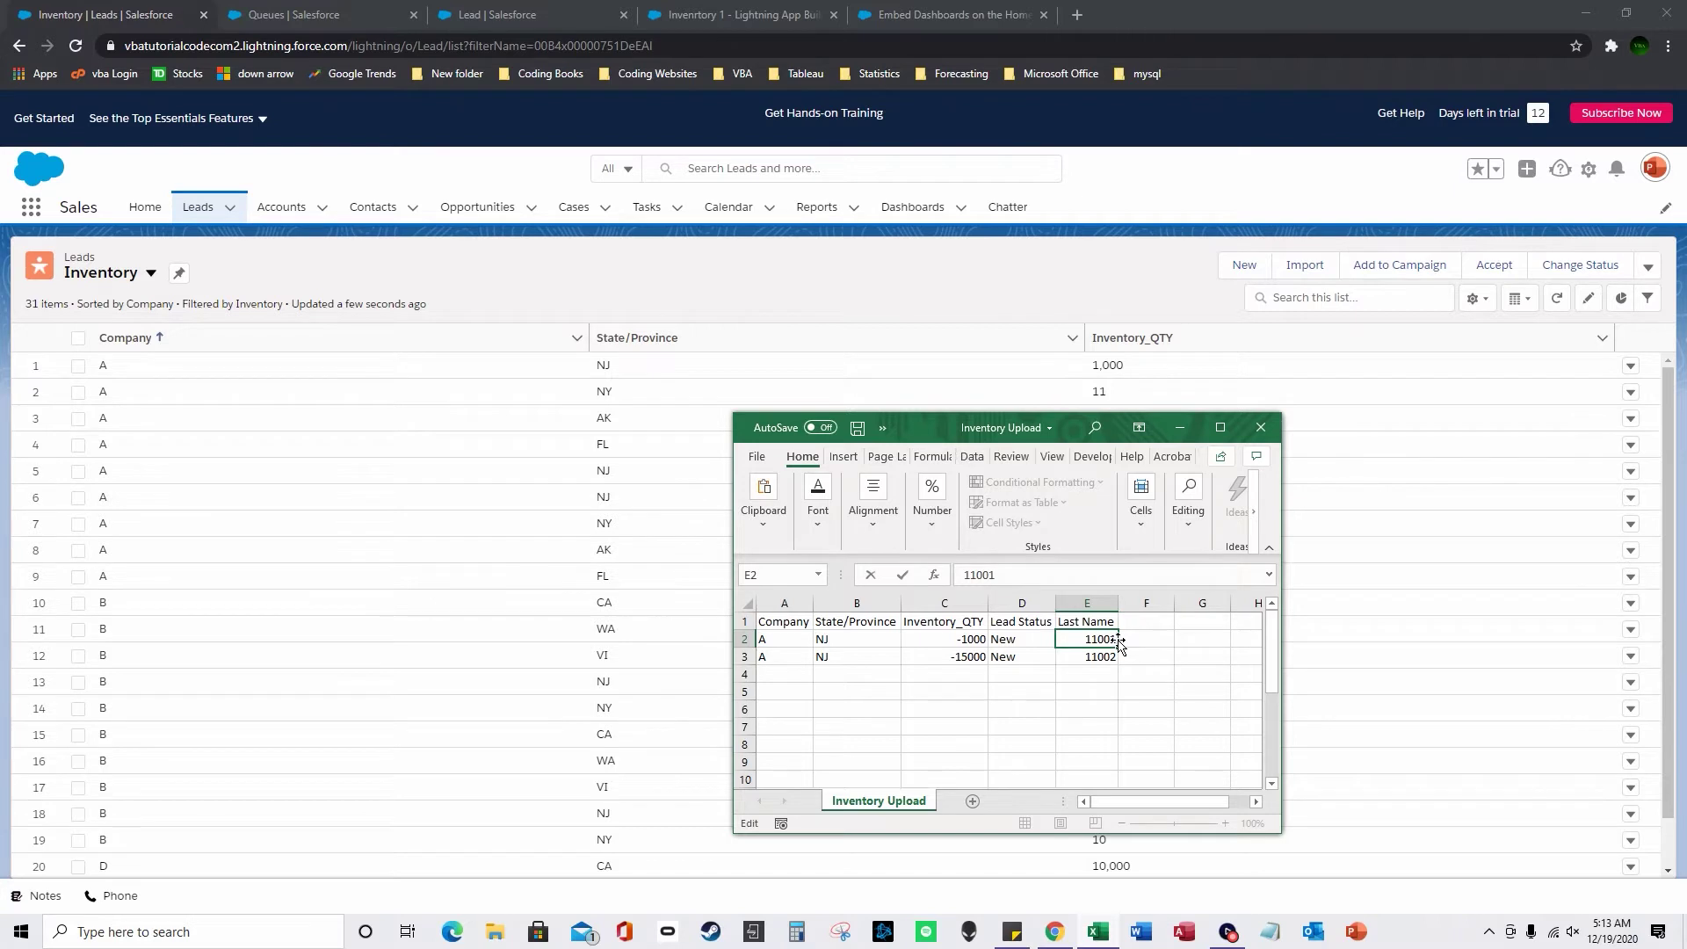
{"action": "key", "text": "Return"}
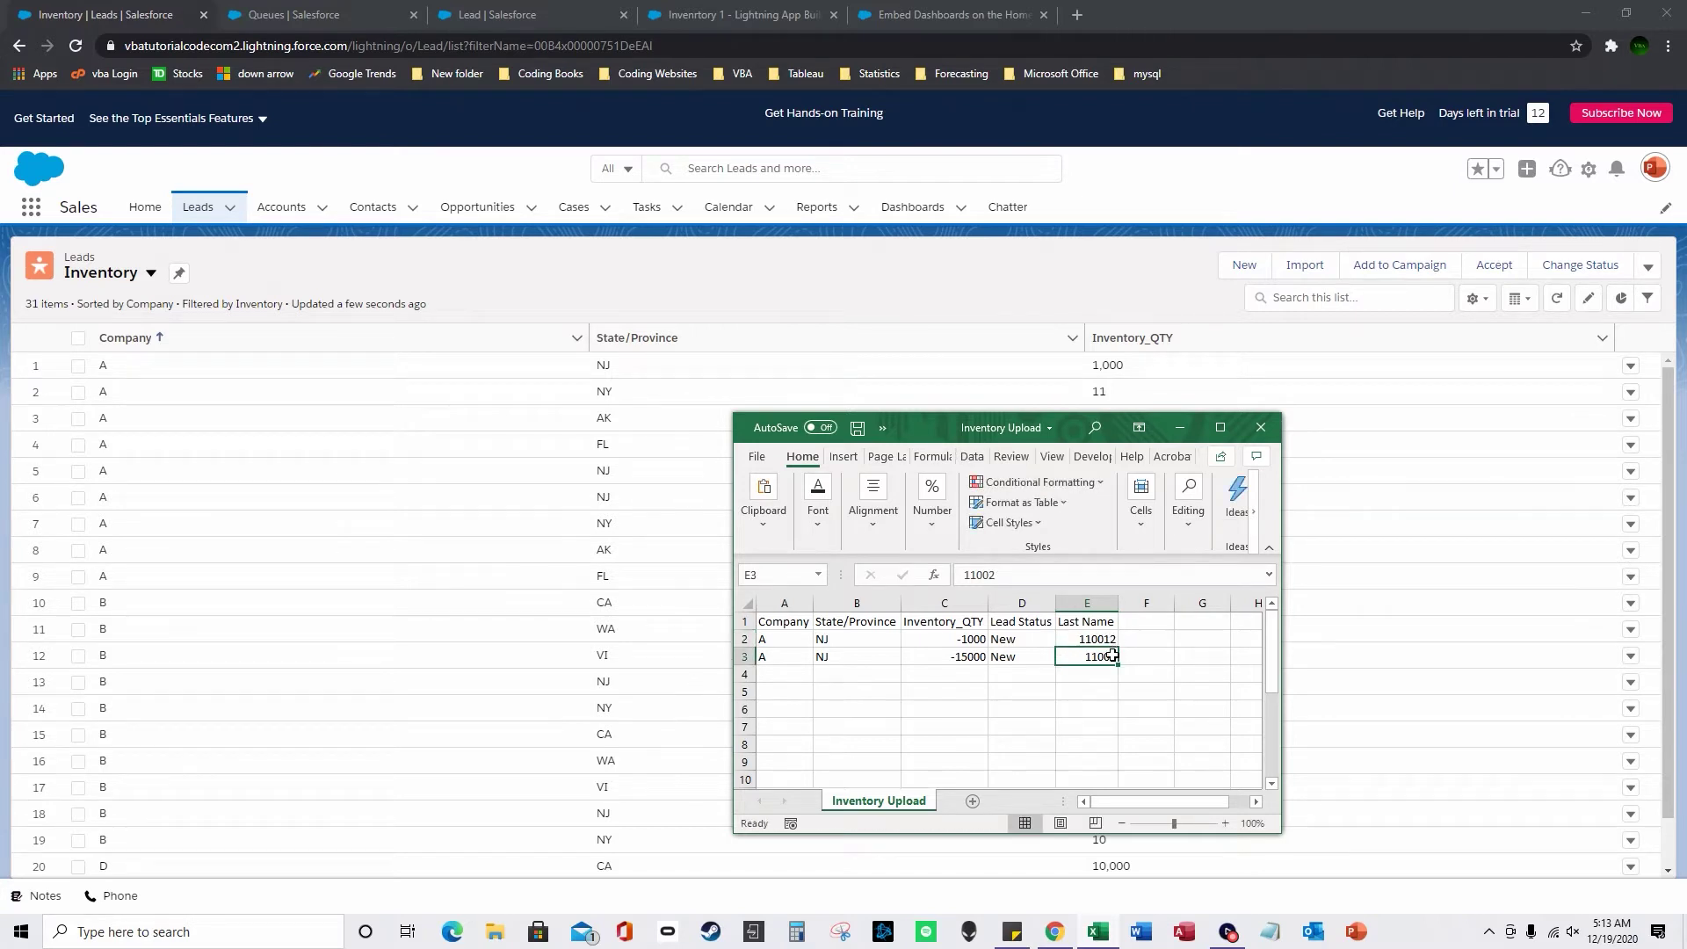
{"action": "key", "text": "Up"}
{"action": "type", "text": "=999"}
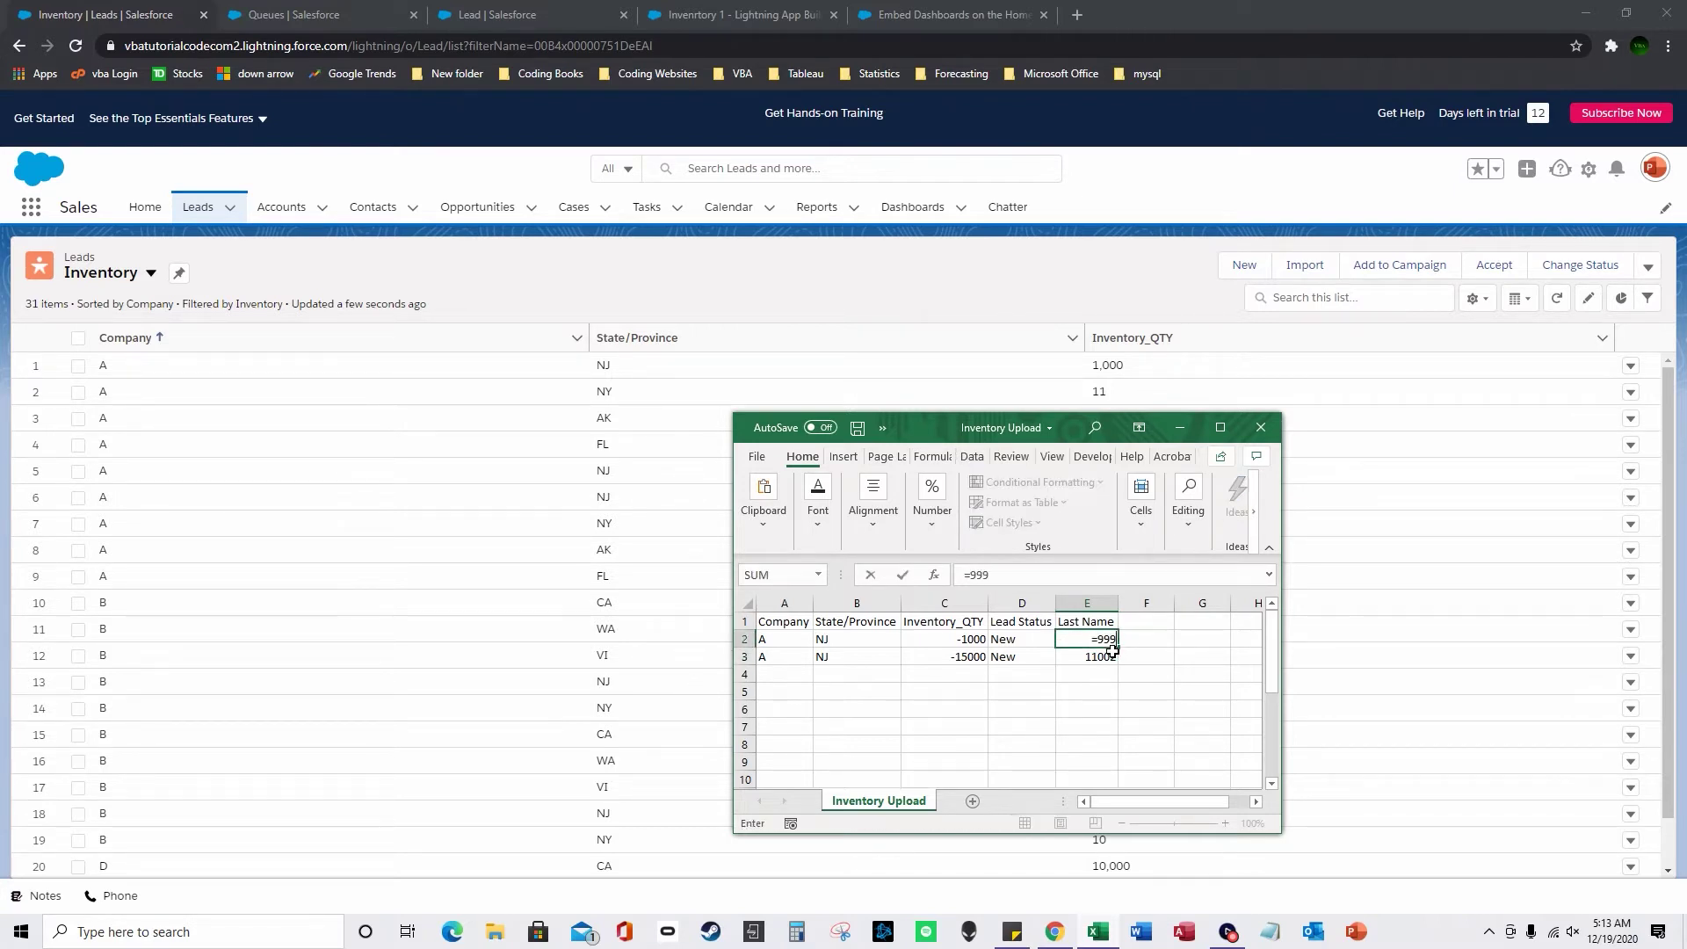
{"action": "key", "text": "Return"}
{"action": "type", "text": "=E2+1"}
{"action": "key", "text": "Return"}
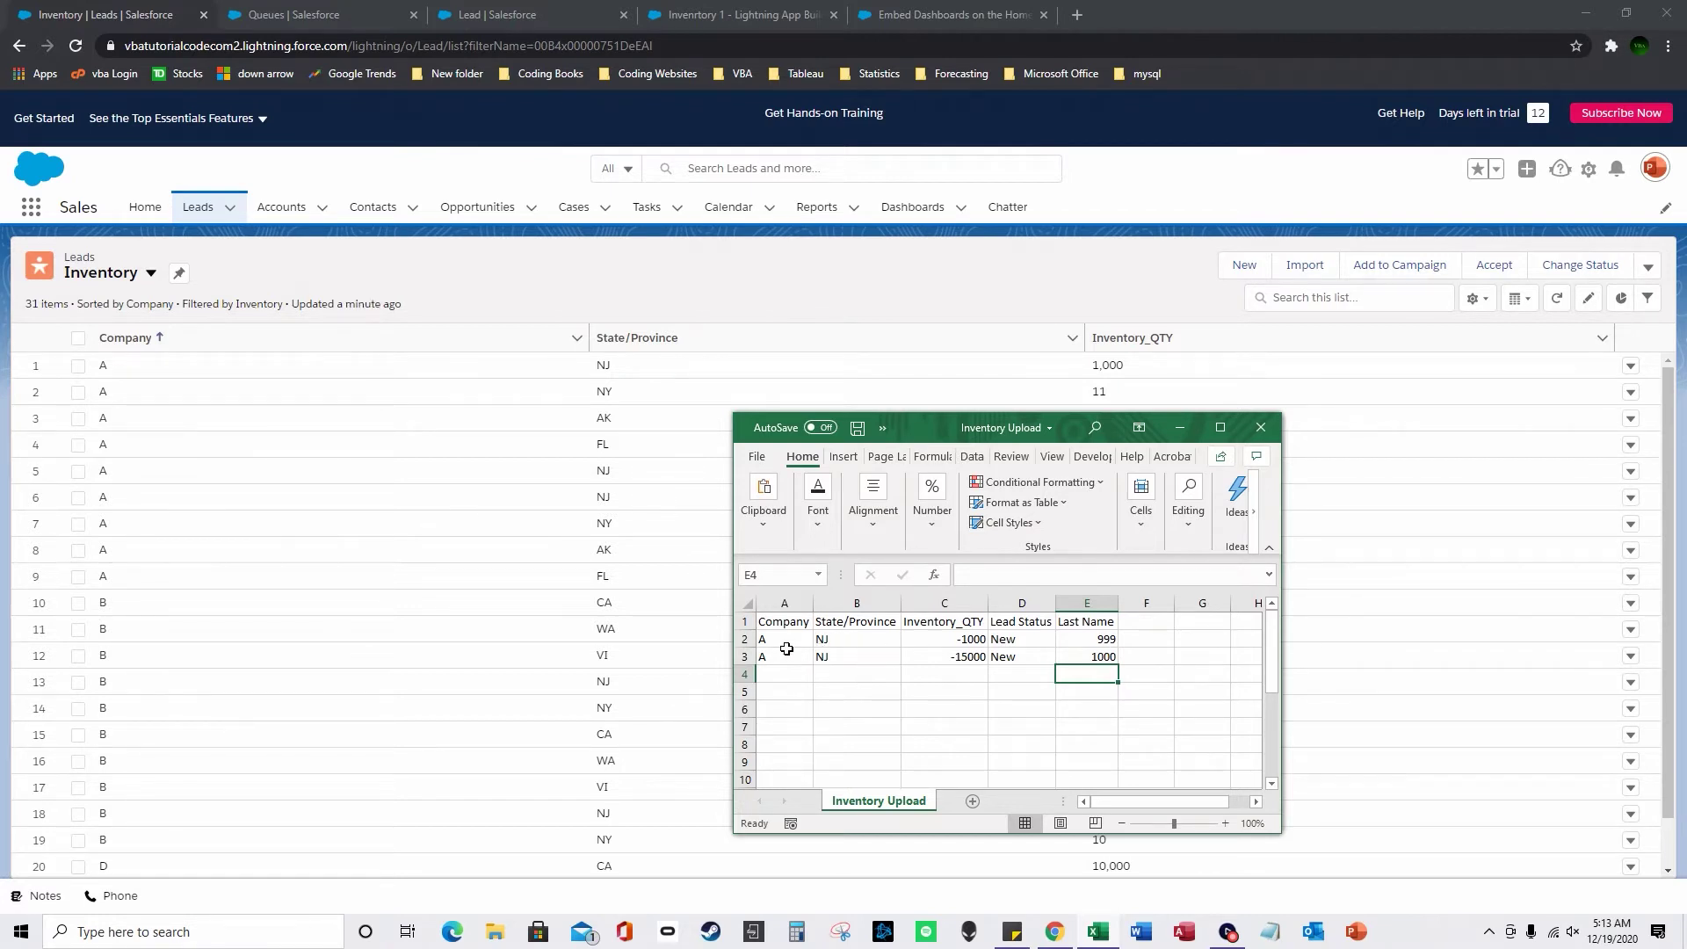
Step: Save the workbook as Inventory Upload in CSV UTF-8 (Comma delimited) format on the Desktop, replacing the existing file
{"action": "left_click", "coordinate": [758, 457]}
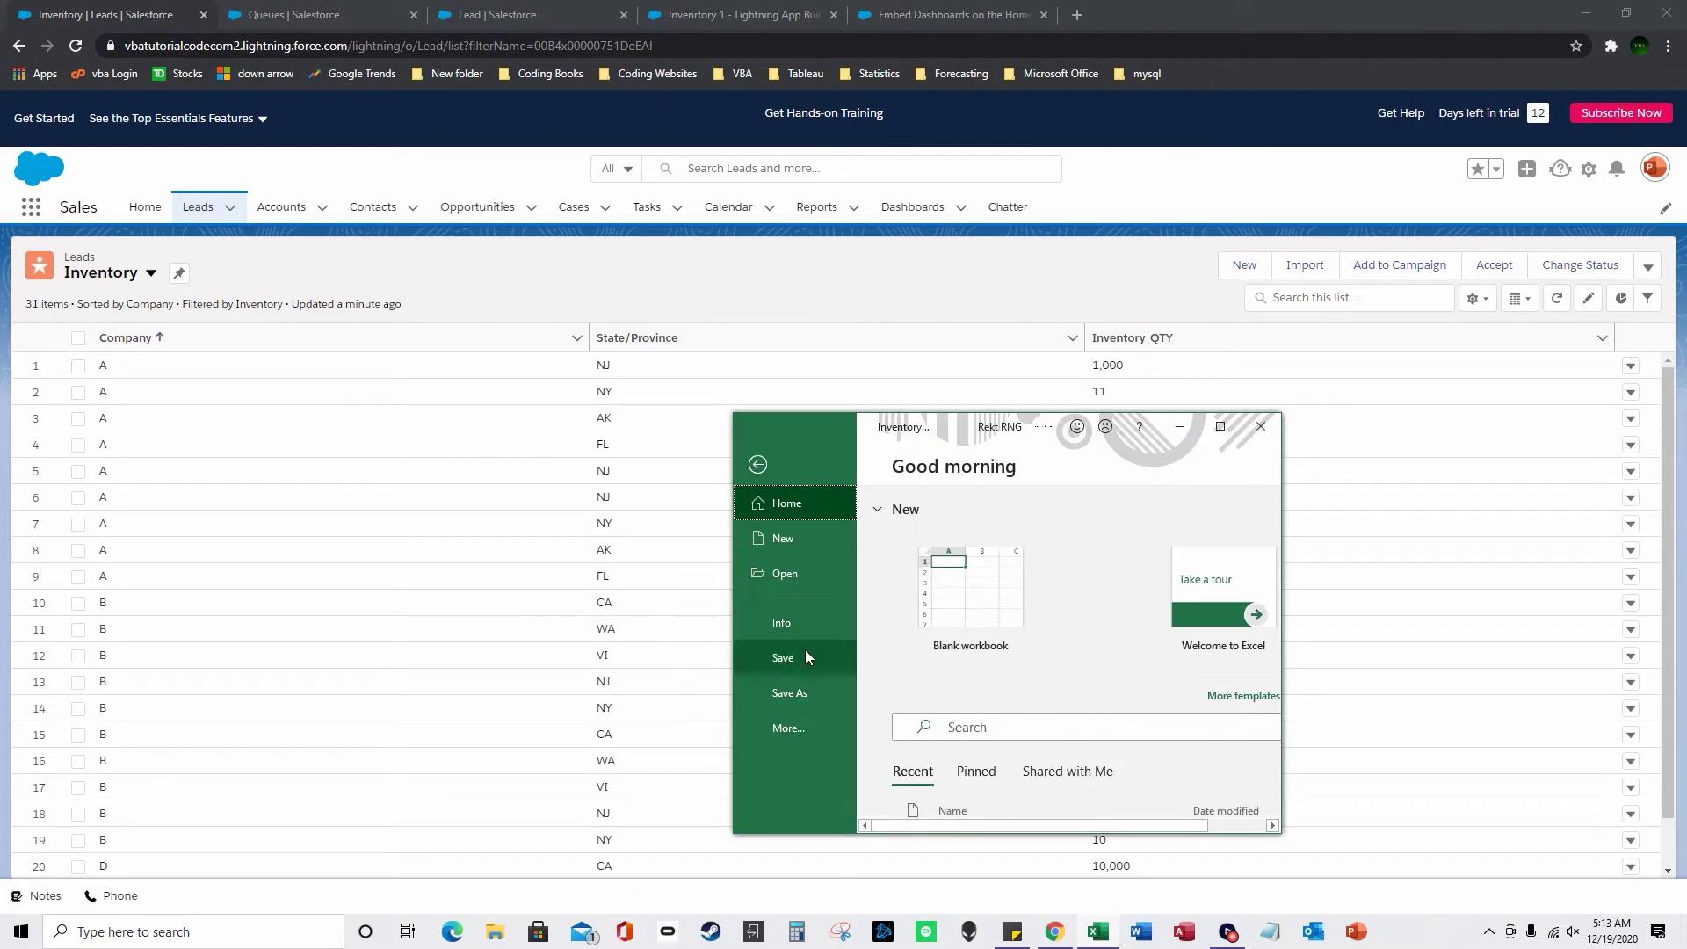
{"action": "left_click", "coordinate": [807, 690]}
{"action": "left_click", "coordinate": [1002, 766]}
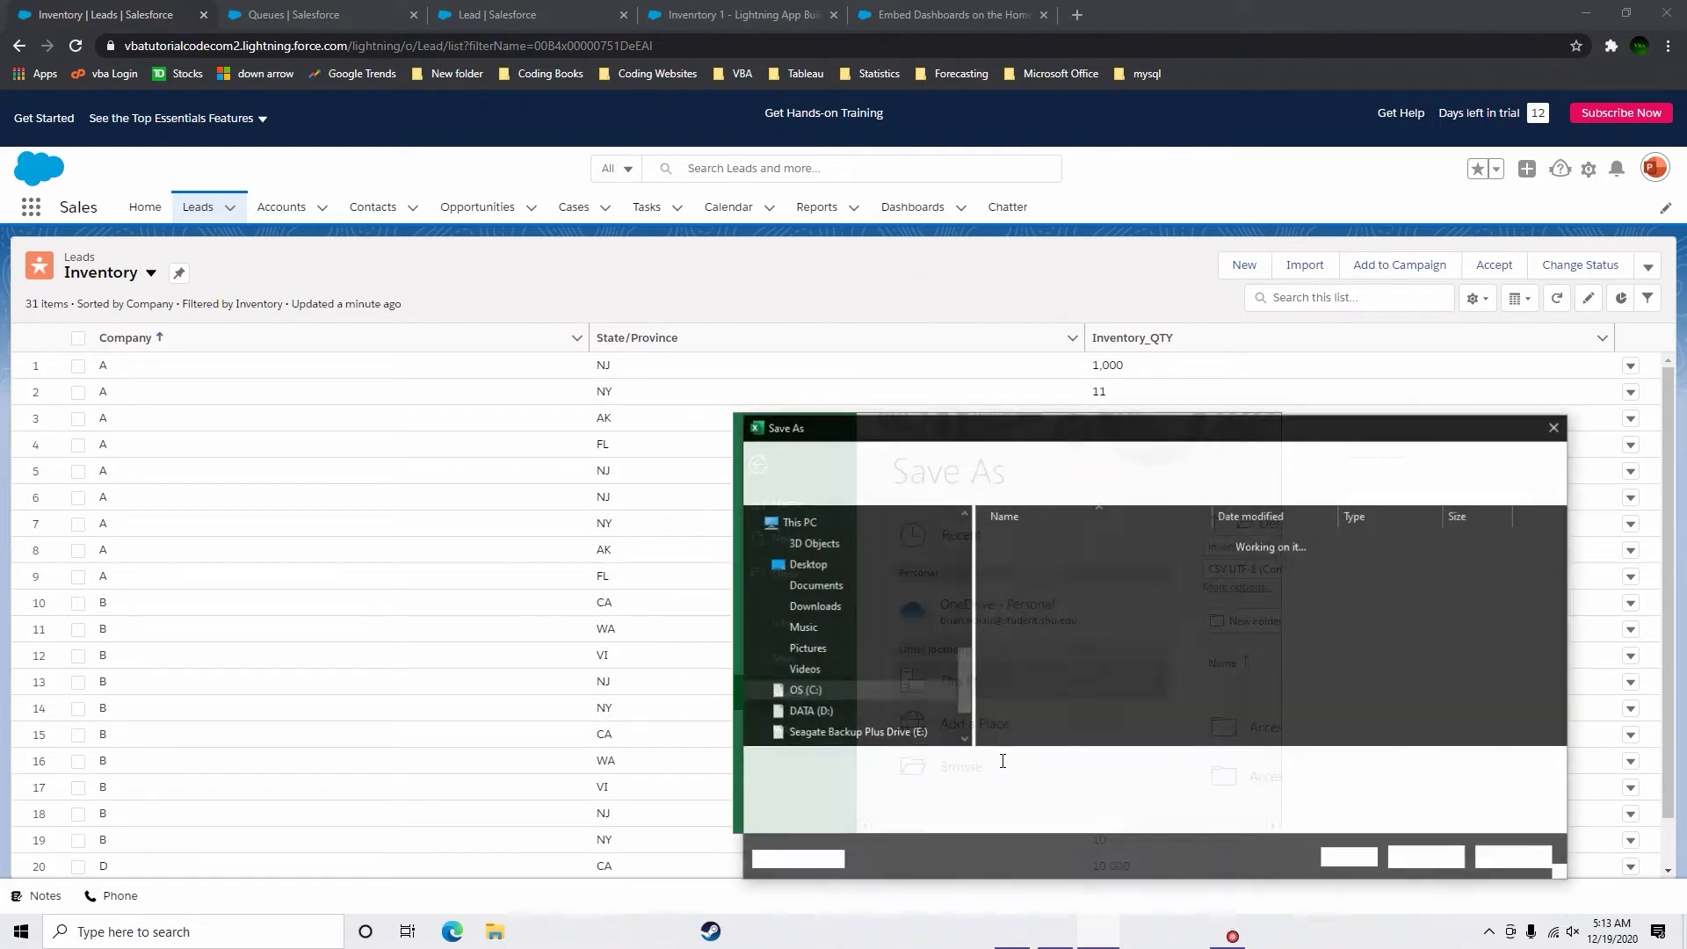
{"action": "left_click", "coordinate": [954, 789]}
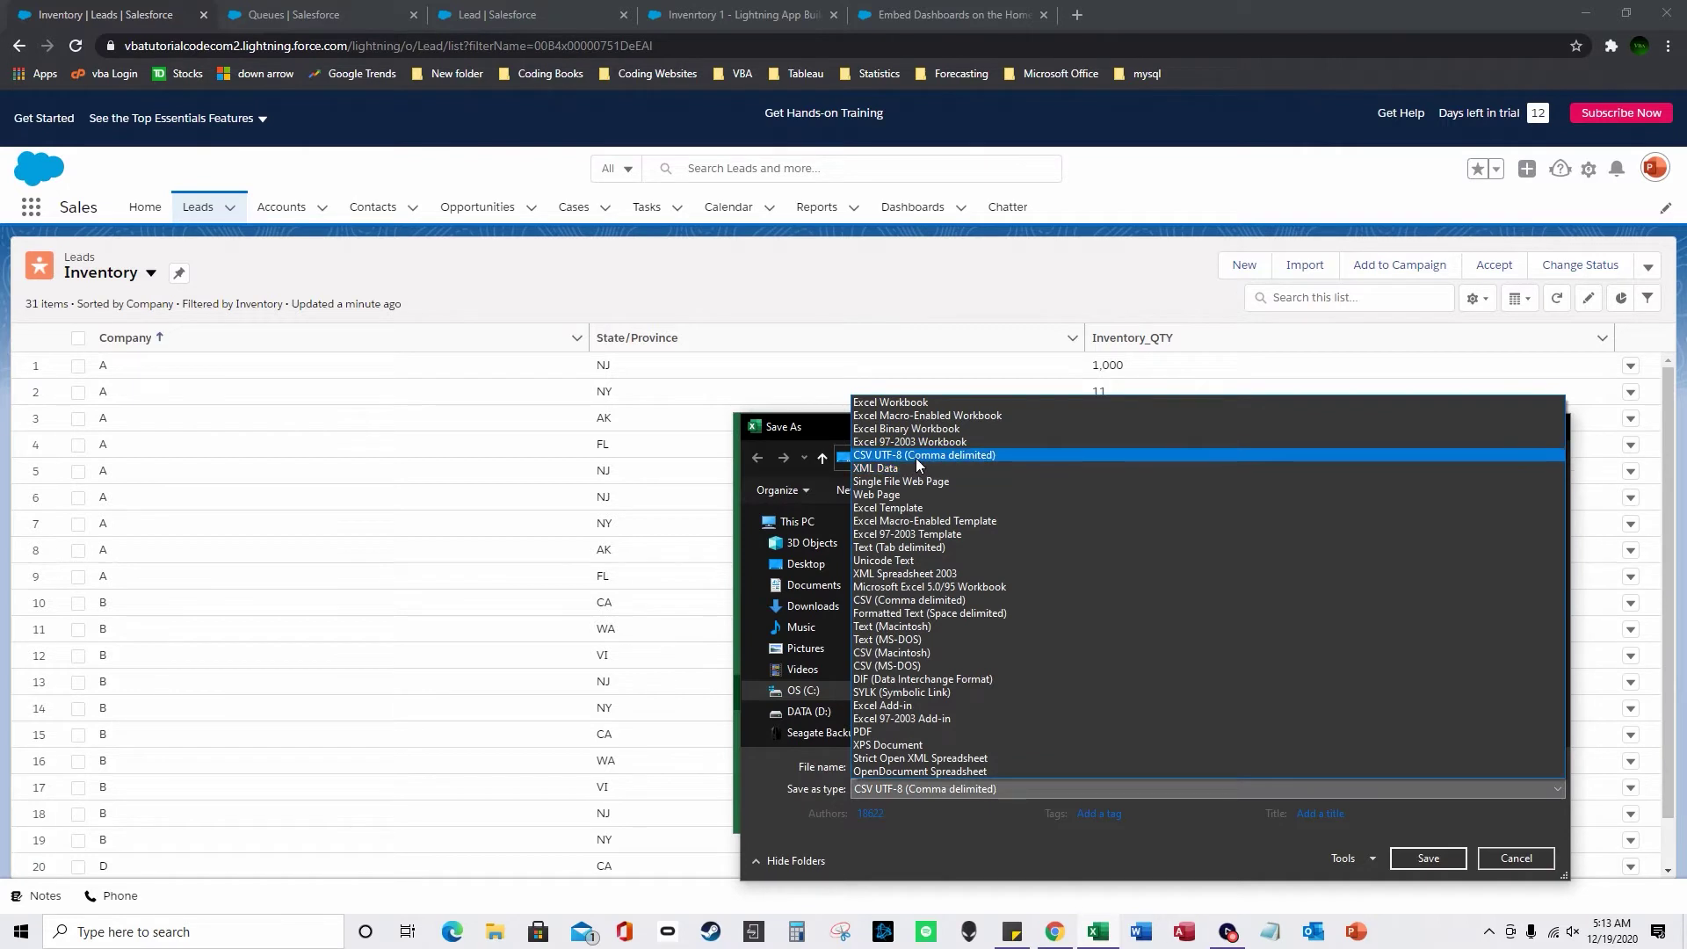
{"action": "left_click", "coordinate": [1502, 856]}
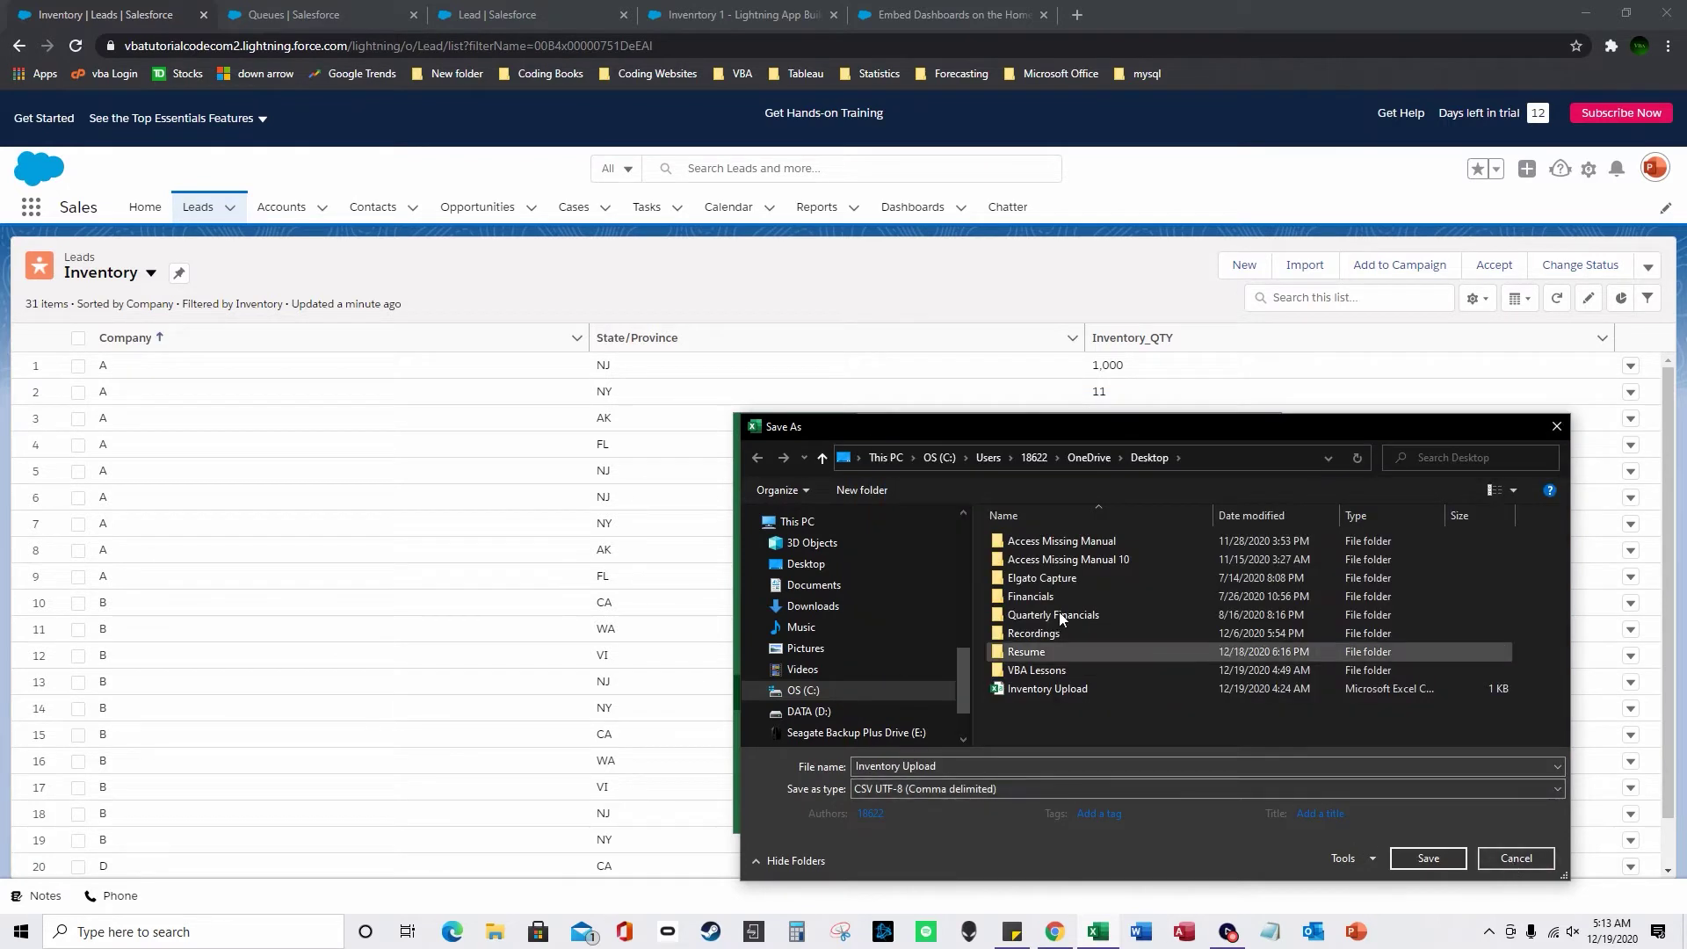
{"action": "left_click", "coordinate": [1417, 857]}
{"action": "left_click", "coordinate": [883, 472]}
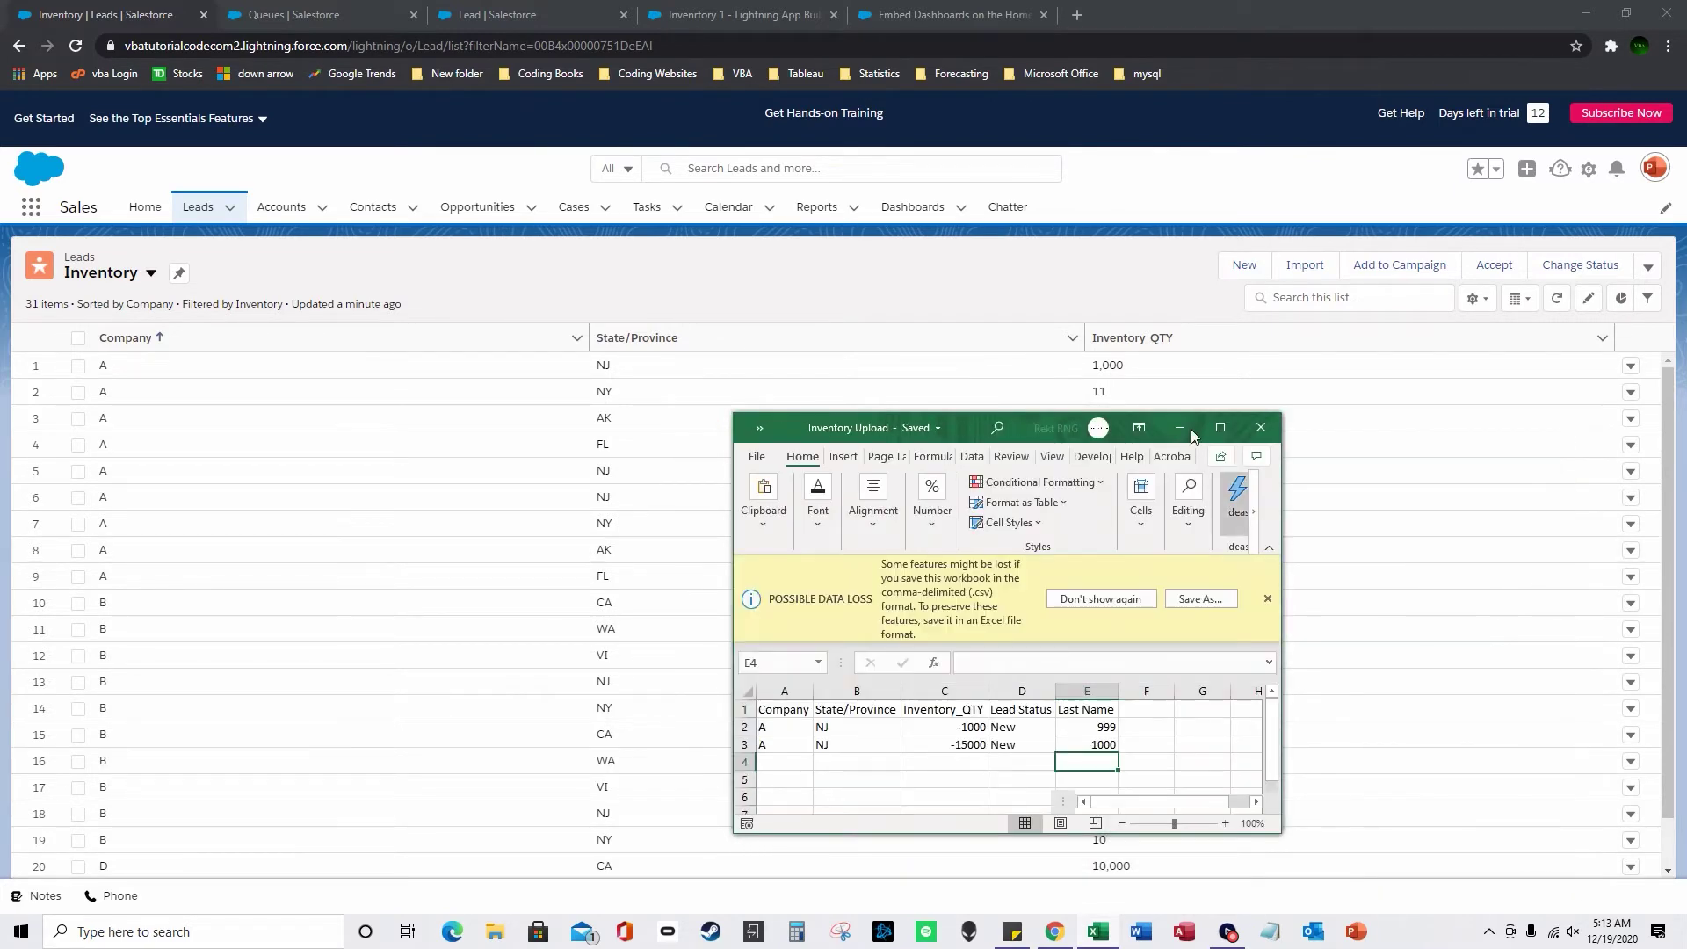
Step: Minimise the workbook, and open the Inventory_PlaceHolder_Upload_MyLeads list view in Salesforce with its filters shown
{"action": "left_click", "coordinate": [1181, 428]}
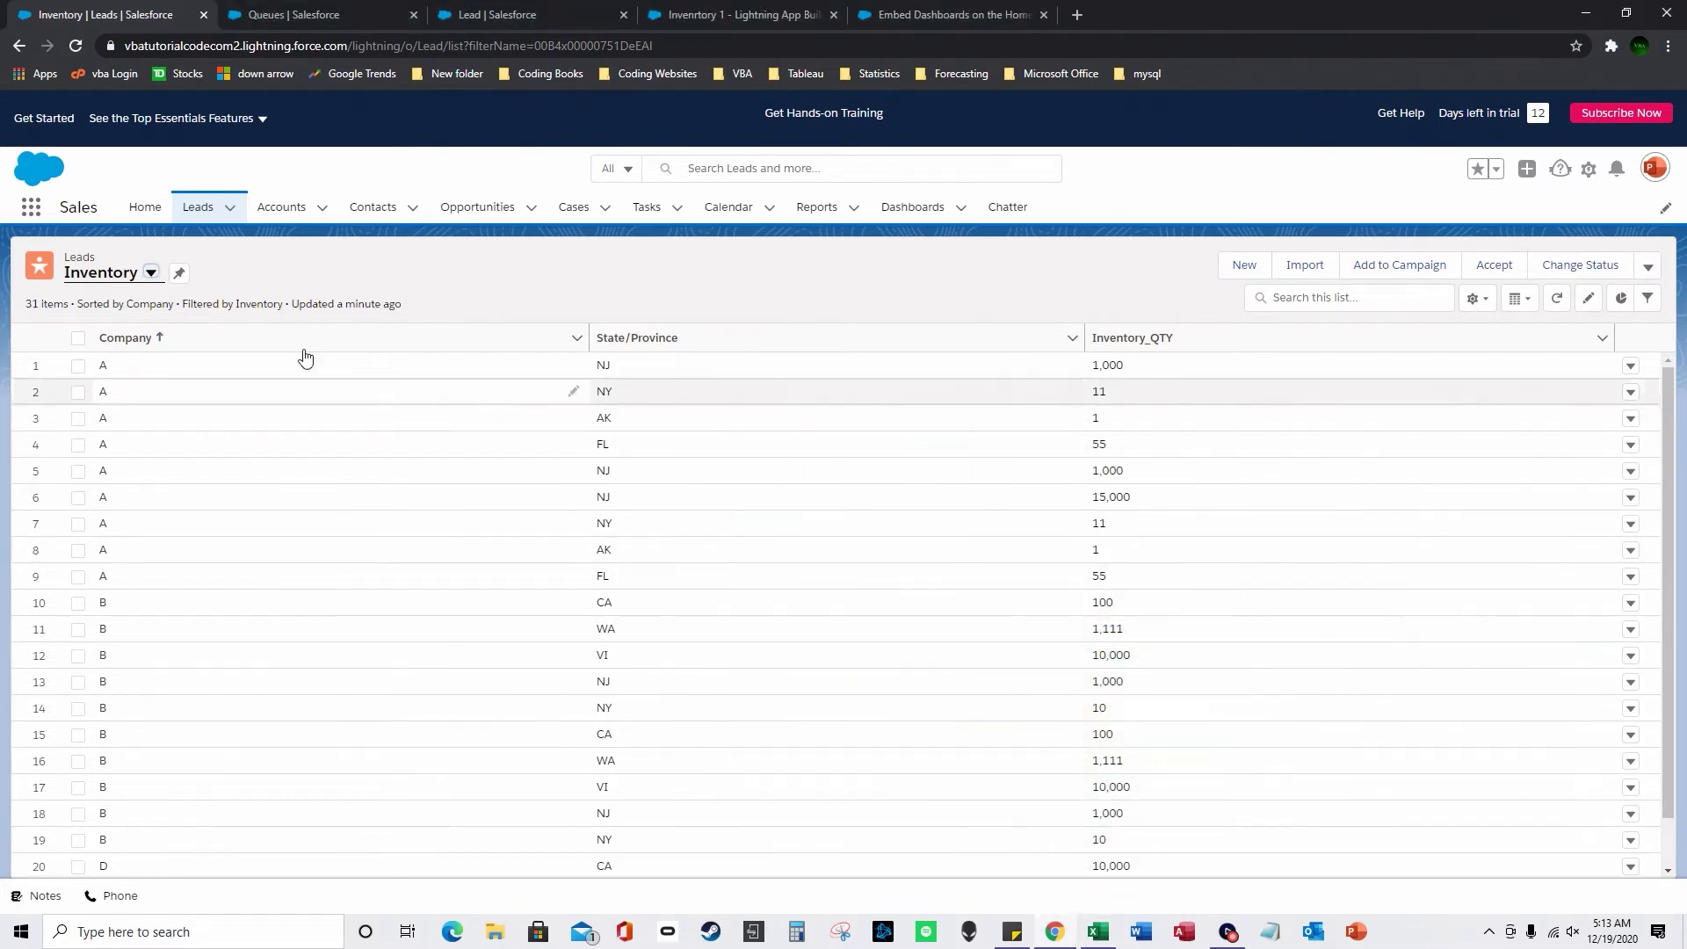
{"action": "left_click", "coordinate": [151, 273]}
{"action": "left_click", "coordinate": [201, 364]}
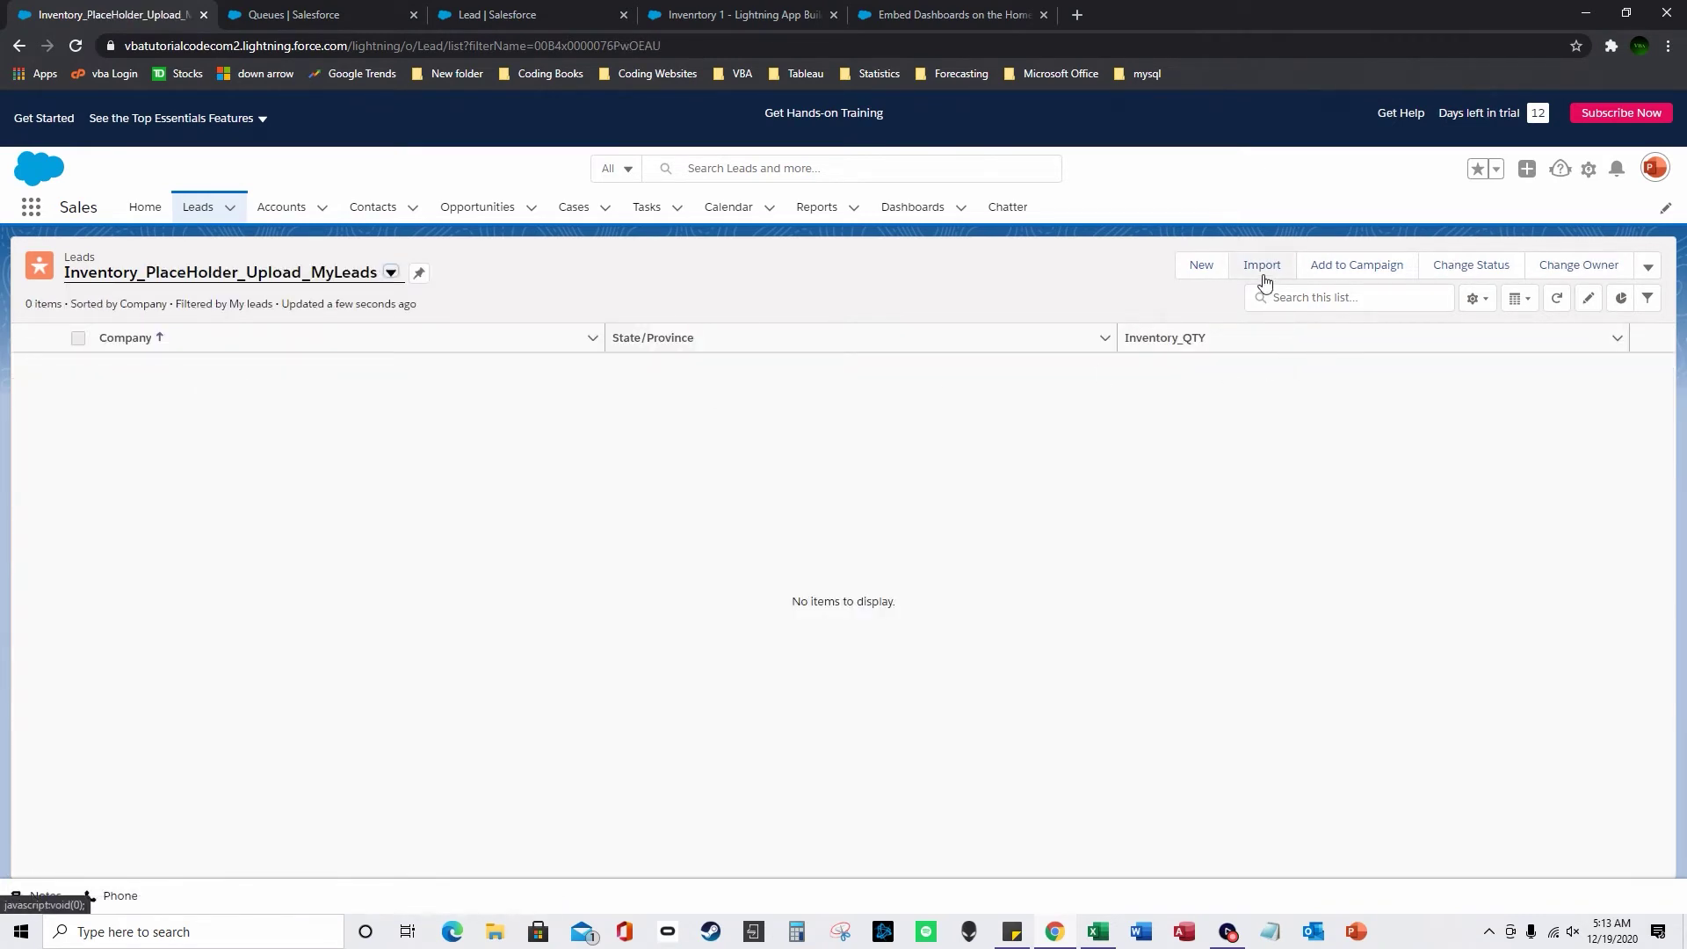
{"action": "left_click", "coordinate": [1648, 303]}
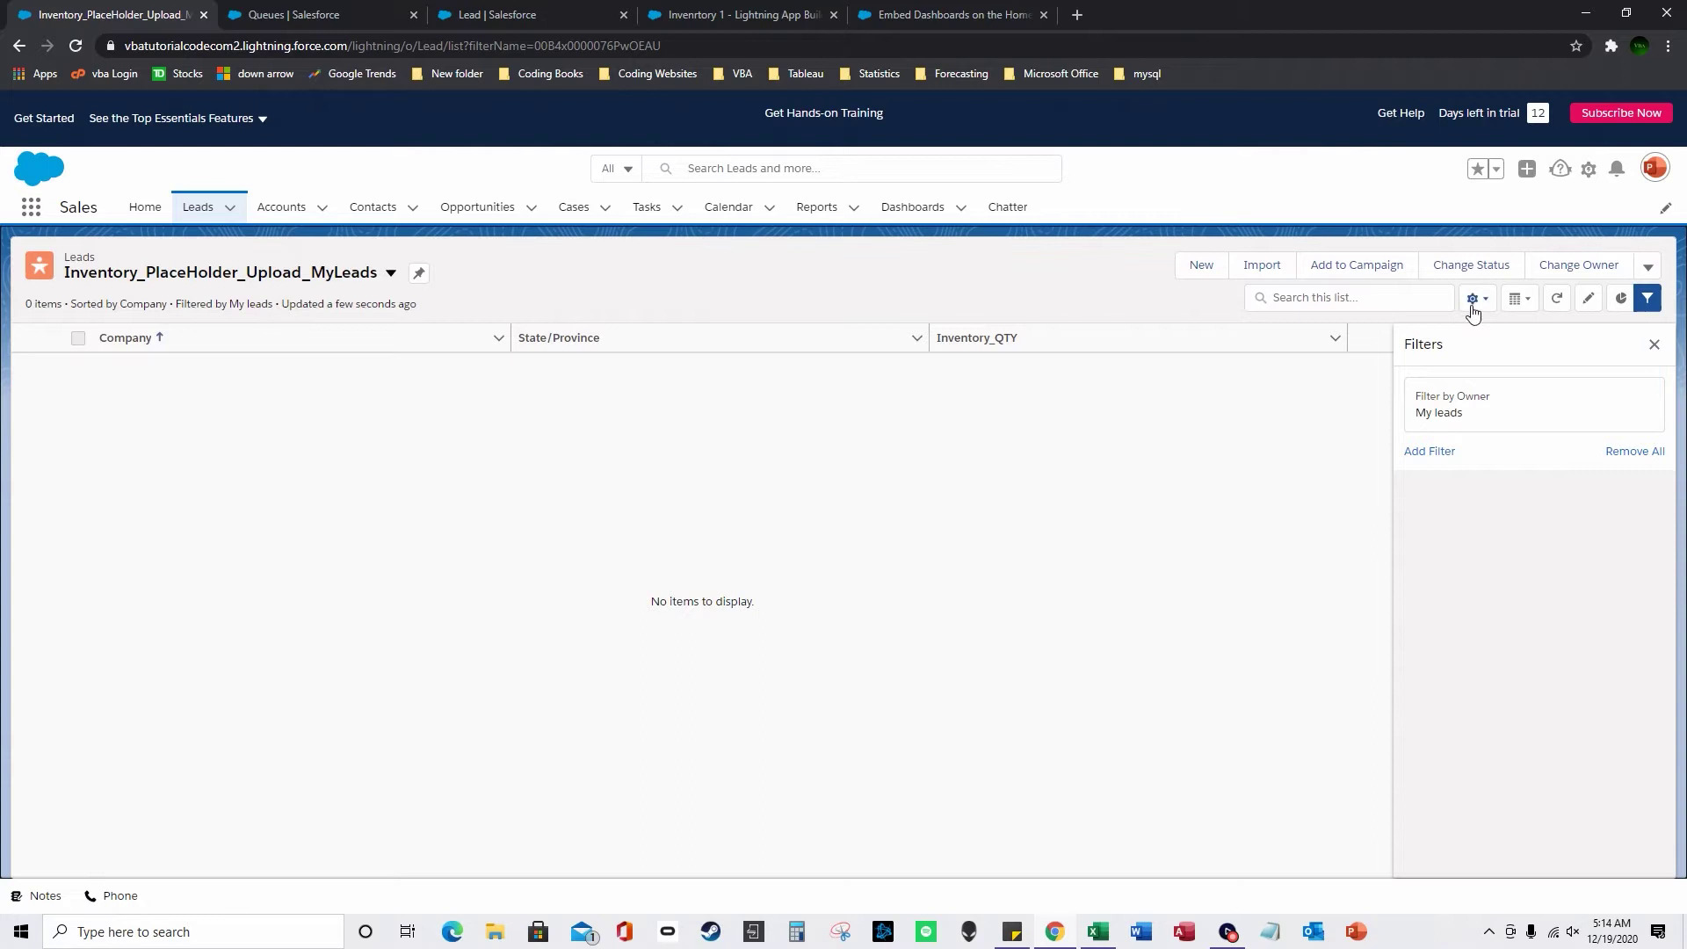
{"action": "left_click", "coordinate": [1648, 298]}
{"action": "left_click", "coordinate": [1478, 298]}
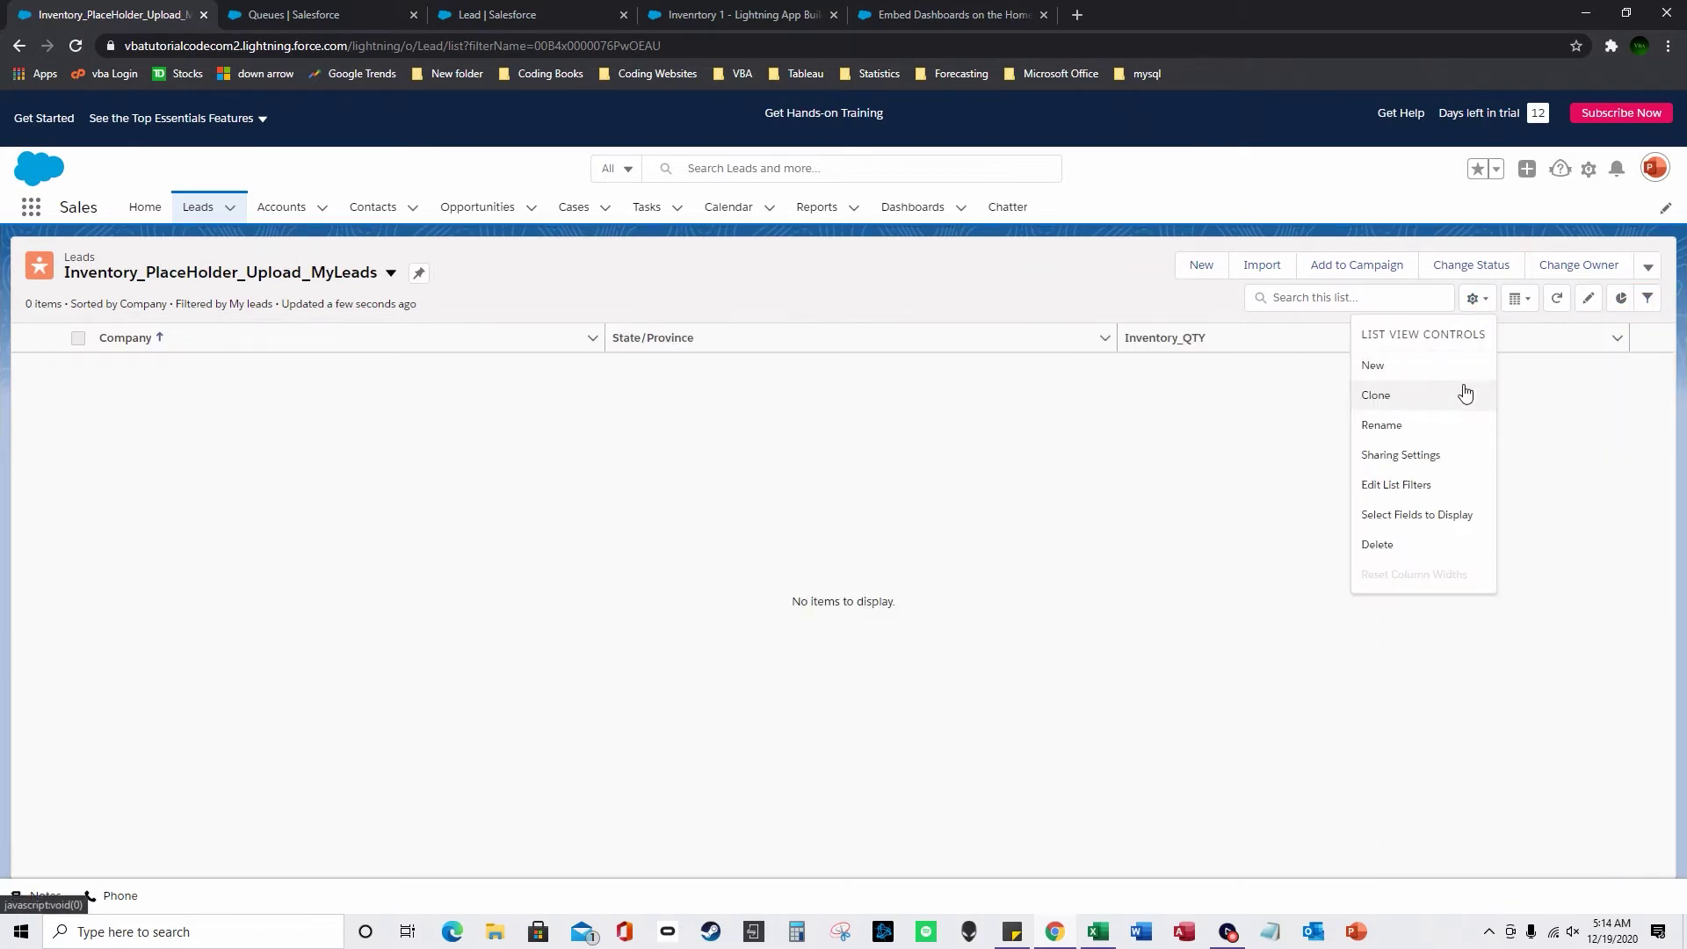
{"action": "left_click", "coordinate": [1450, 363]}
{"action": "left_click", "coordinate": [793, 432]}
{"action": "type", "text": "Inventory_placeholder-upload-myleads"}
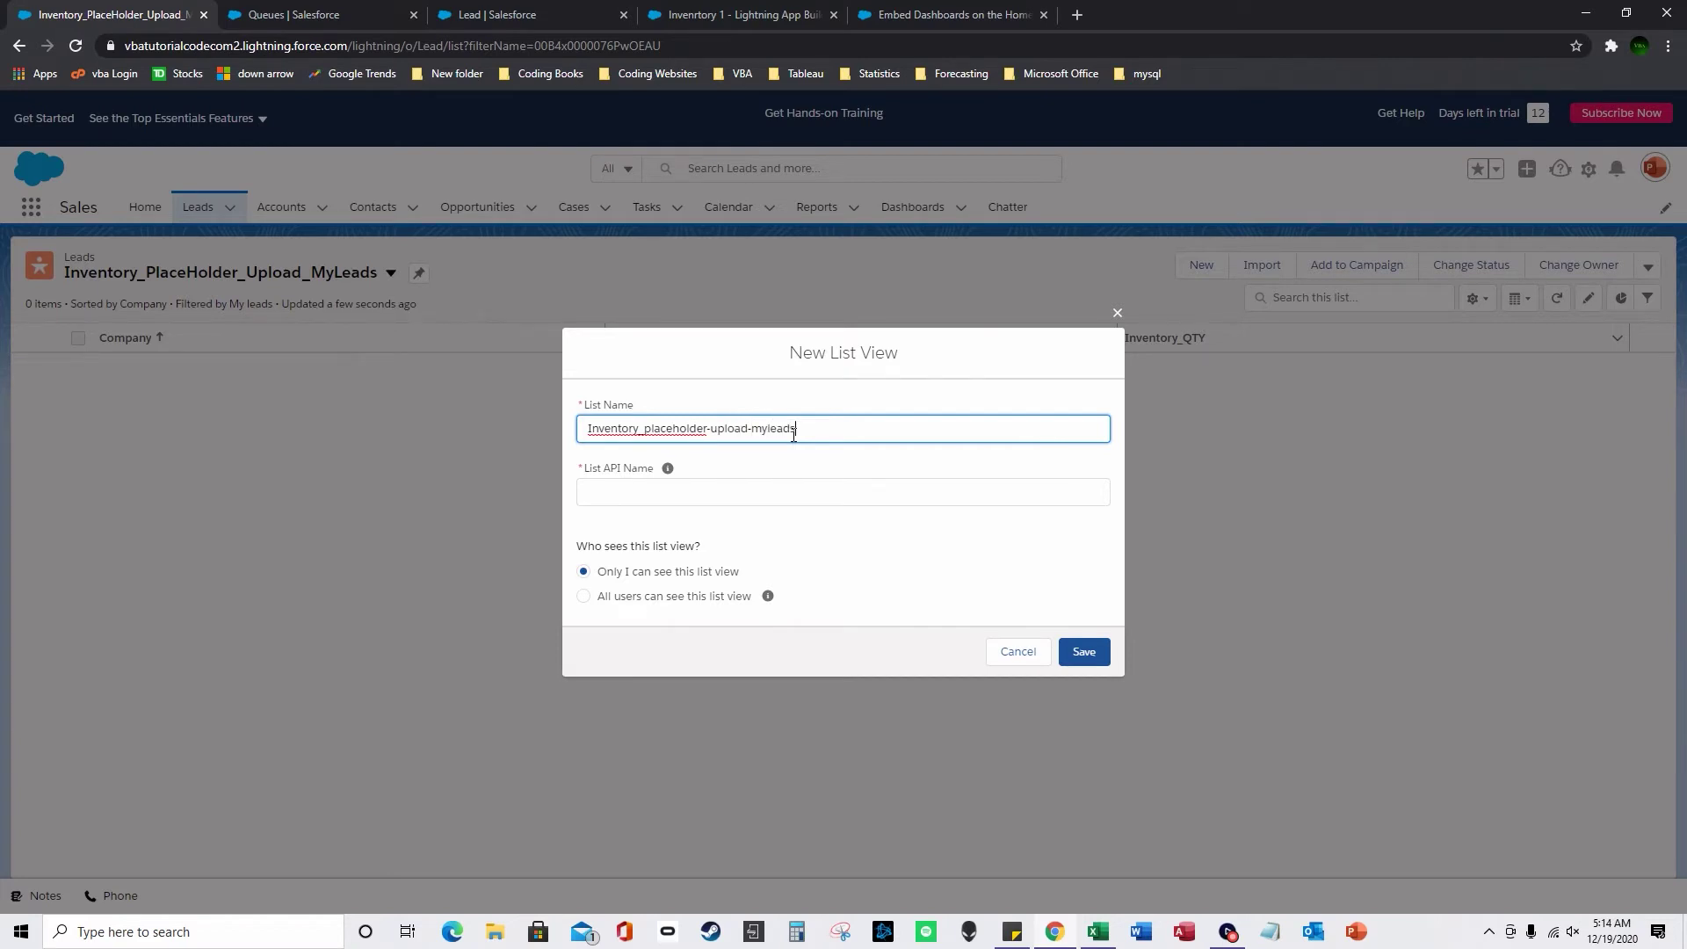
{"action": "left_click", "coordinate": [918, 476]}
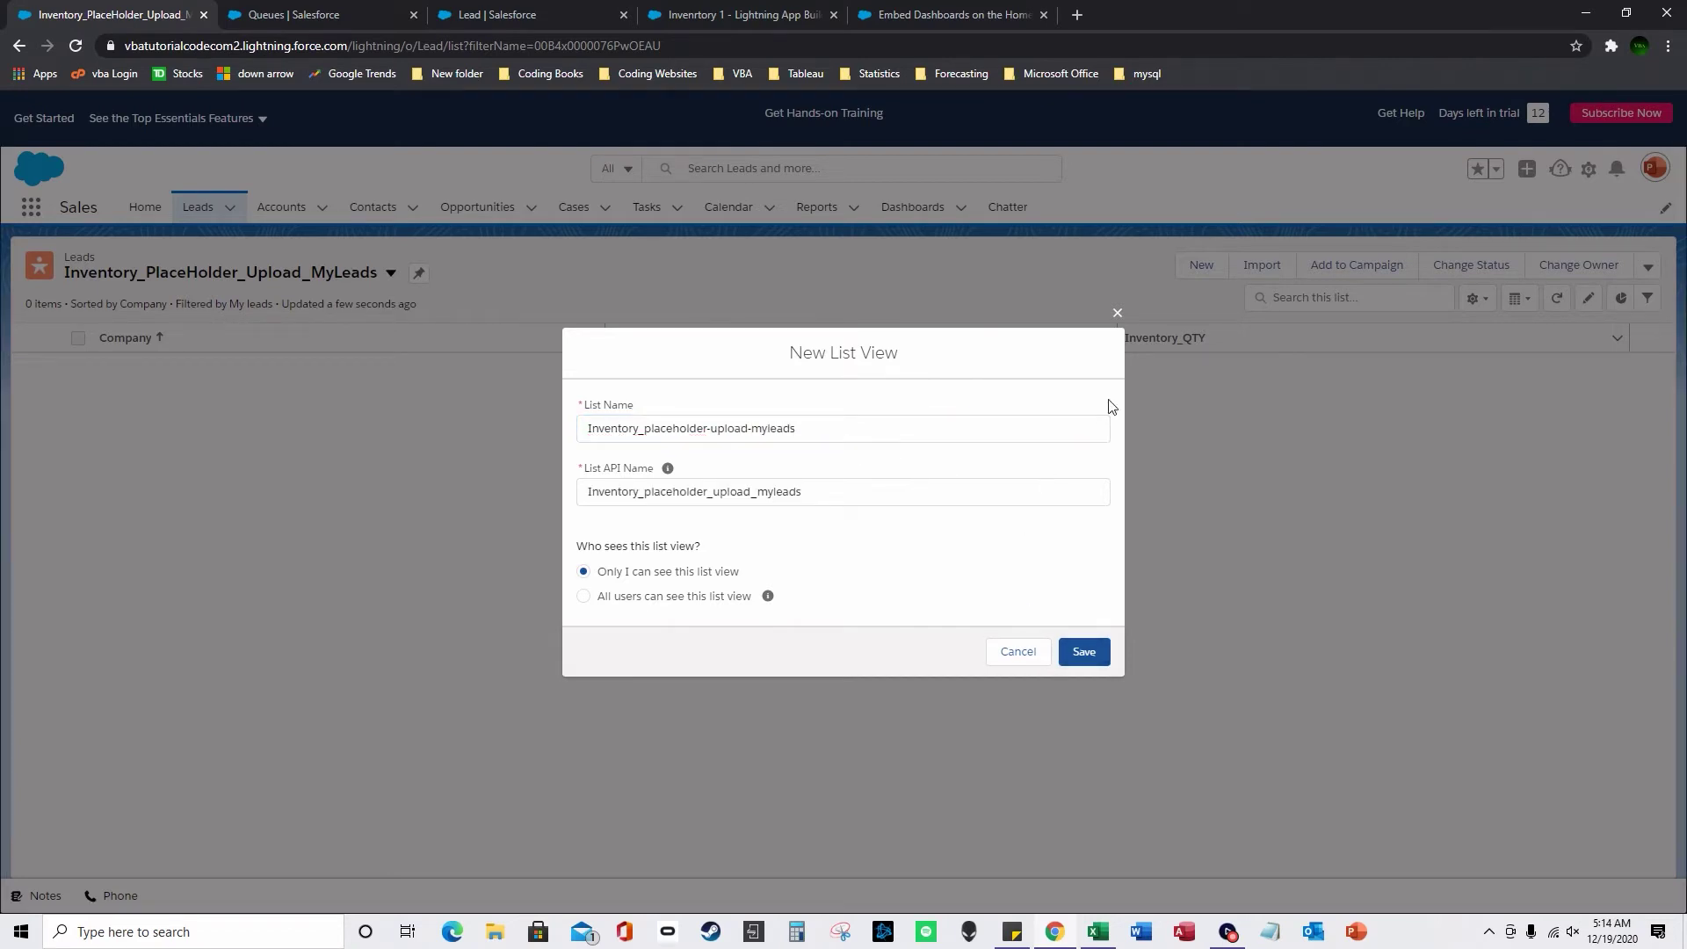
{"action": "left_click", "coordinate": [1117, 314]}
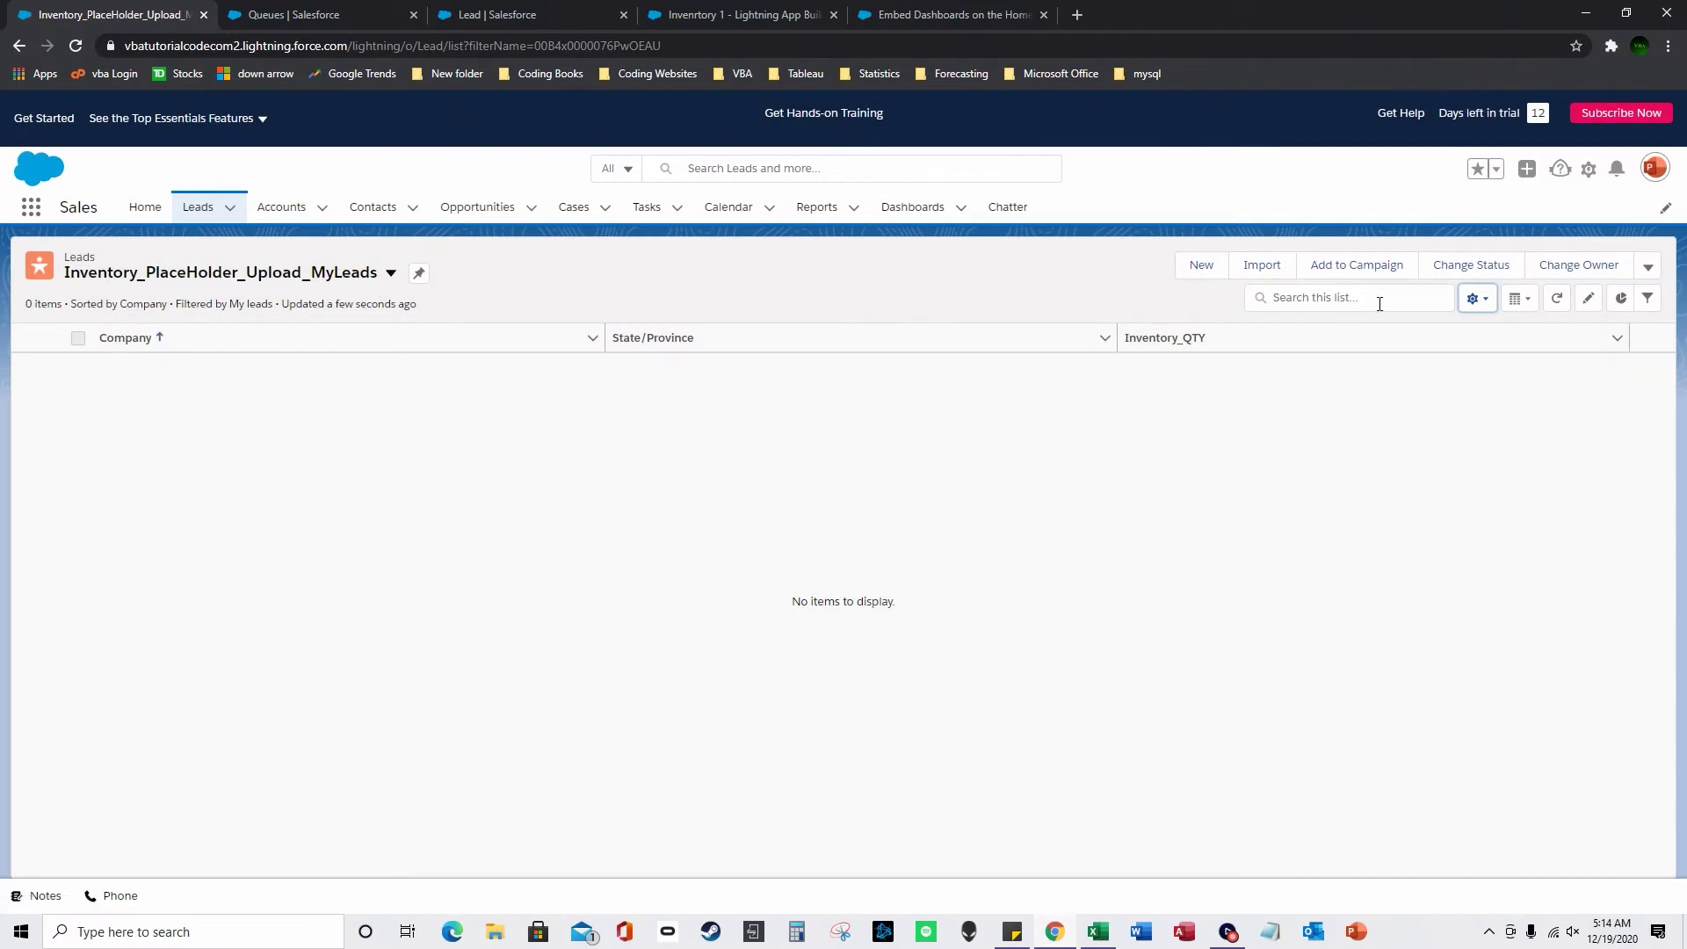
Step: Review the Filter by Owner options of the Inventory_PlaceHolder_Upload_MyLeads list view, and close the filters without changing them
{"action": "left_click", "coordinate": [1649, 300]}
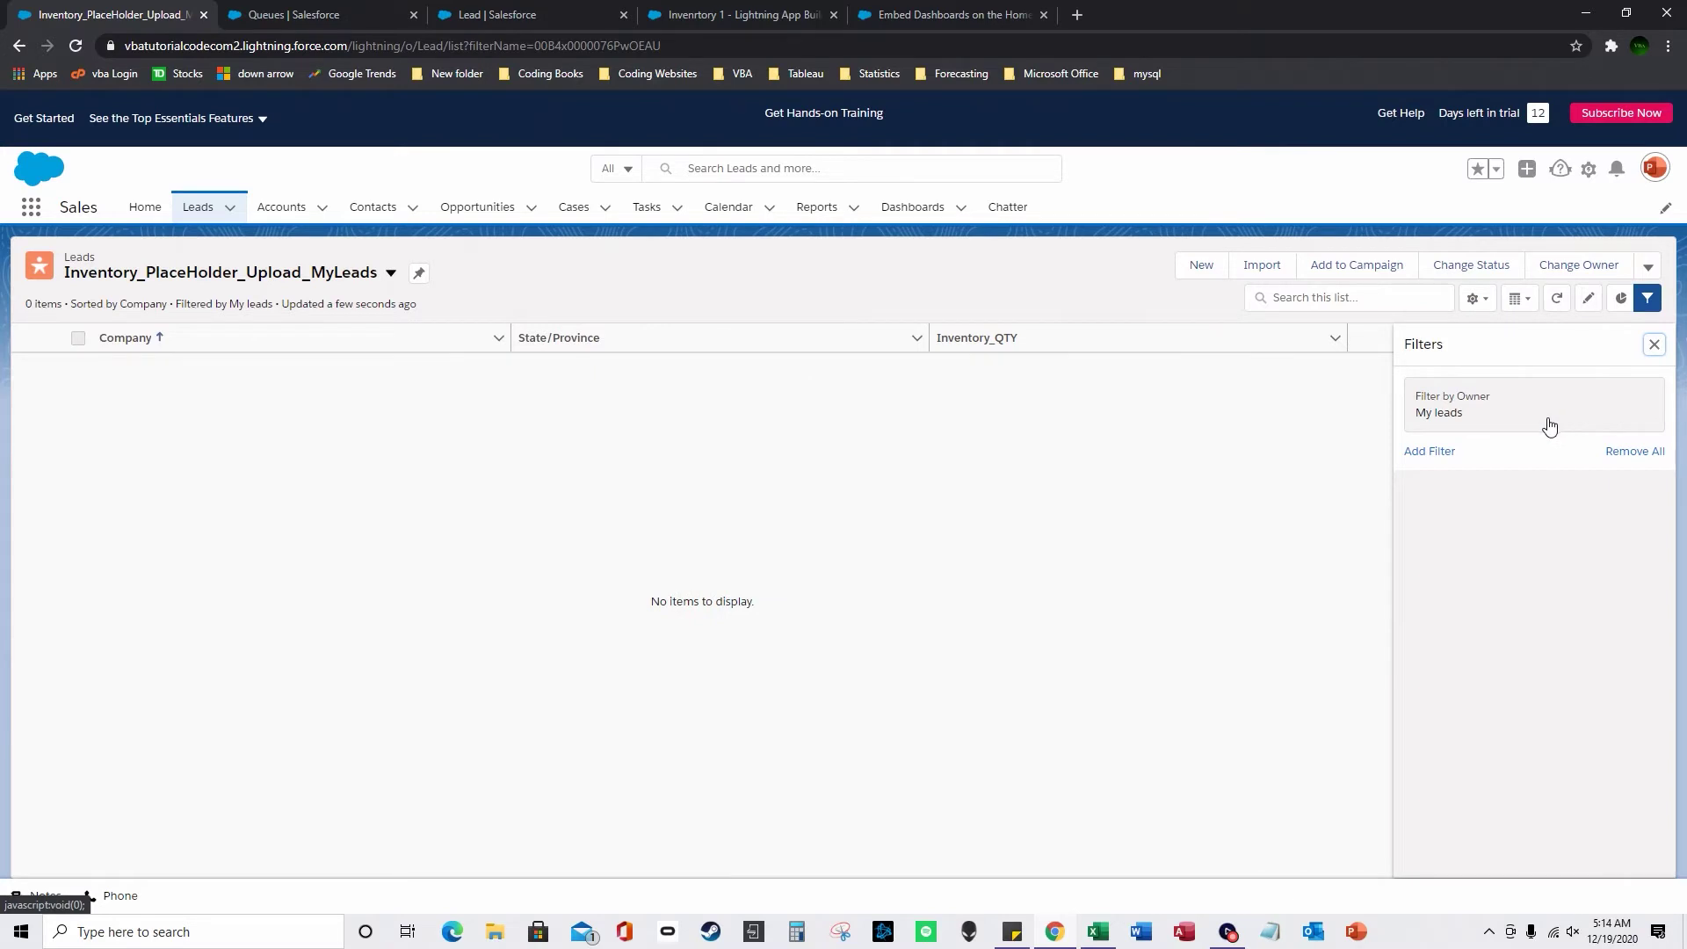
{"action": "left_click", "coordinate": [1483, 423]}
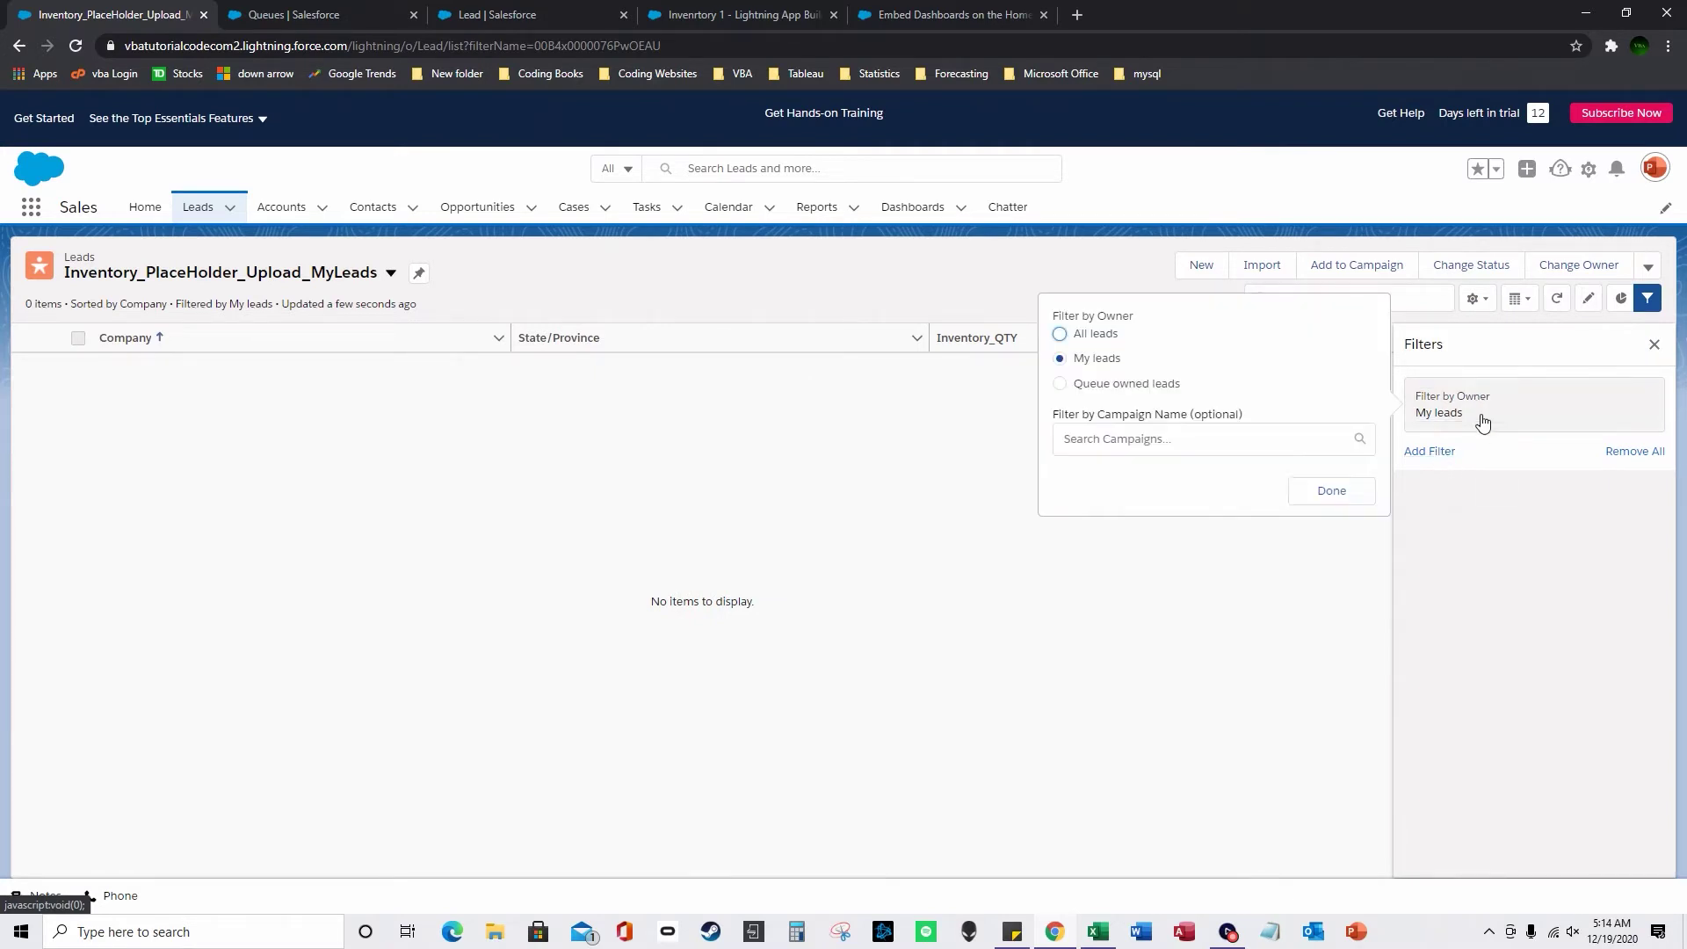
{"action": "left_click", "coordinate": [939, 287]}
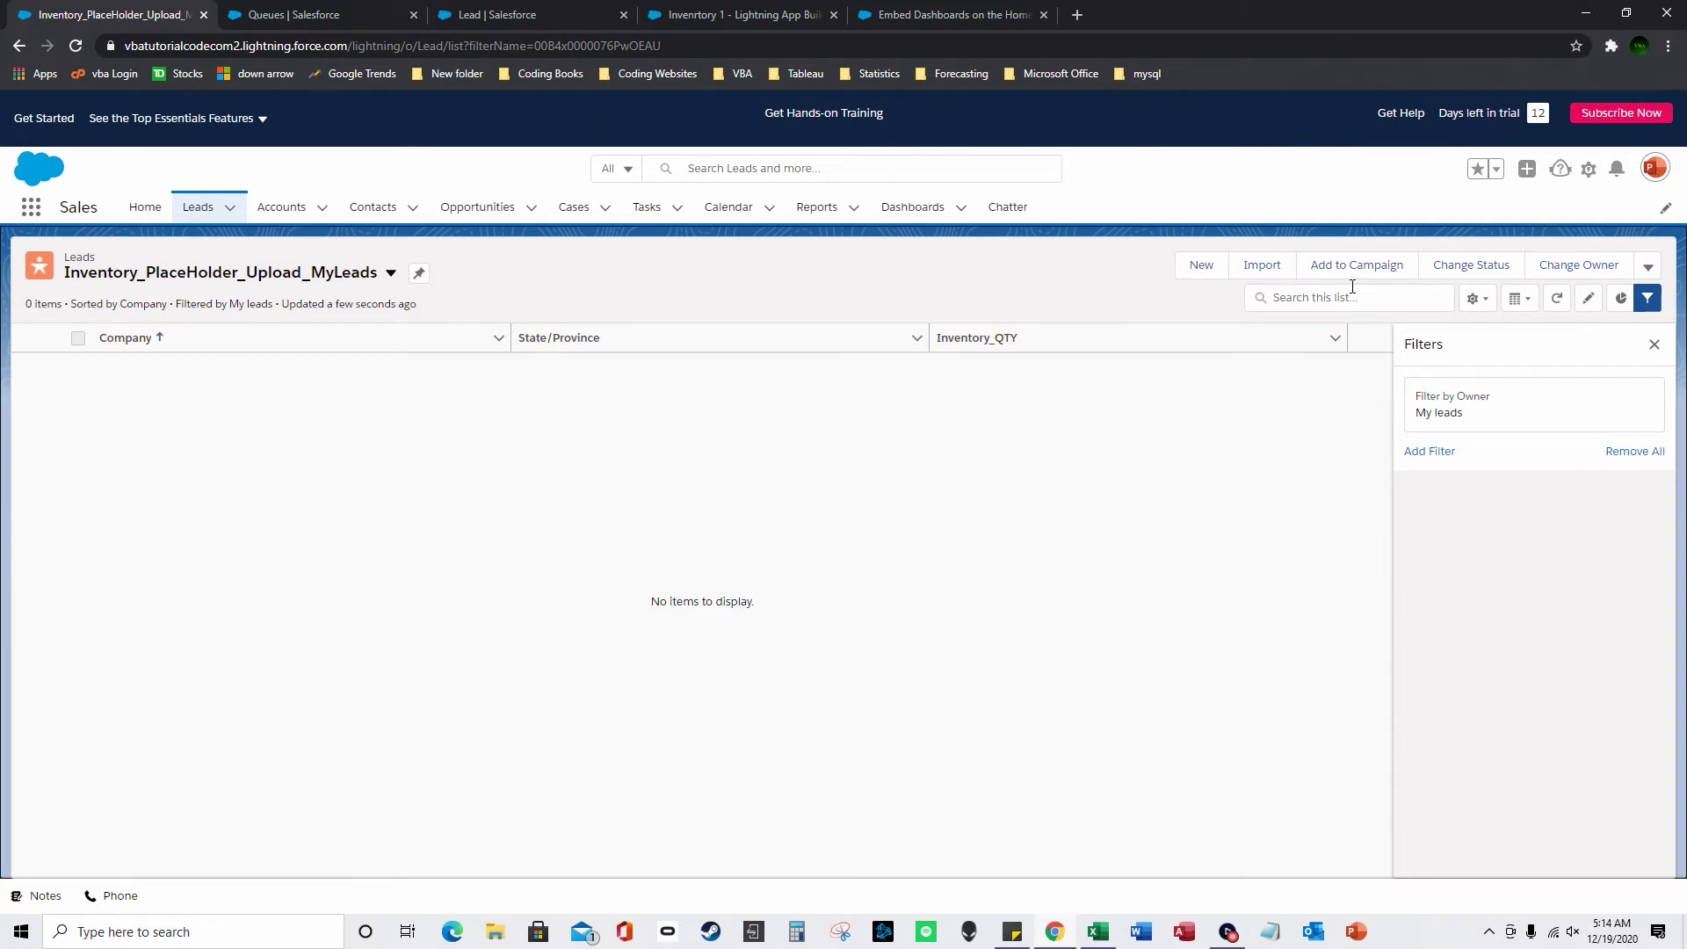
{"action": "left_click", "coordinate": [1651, 349]}
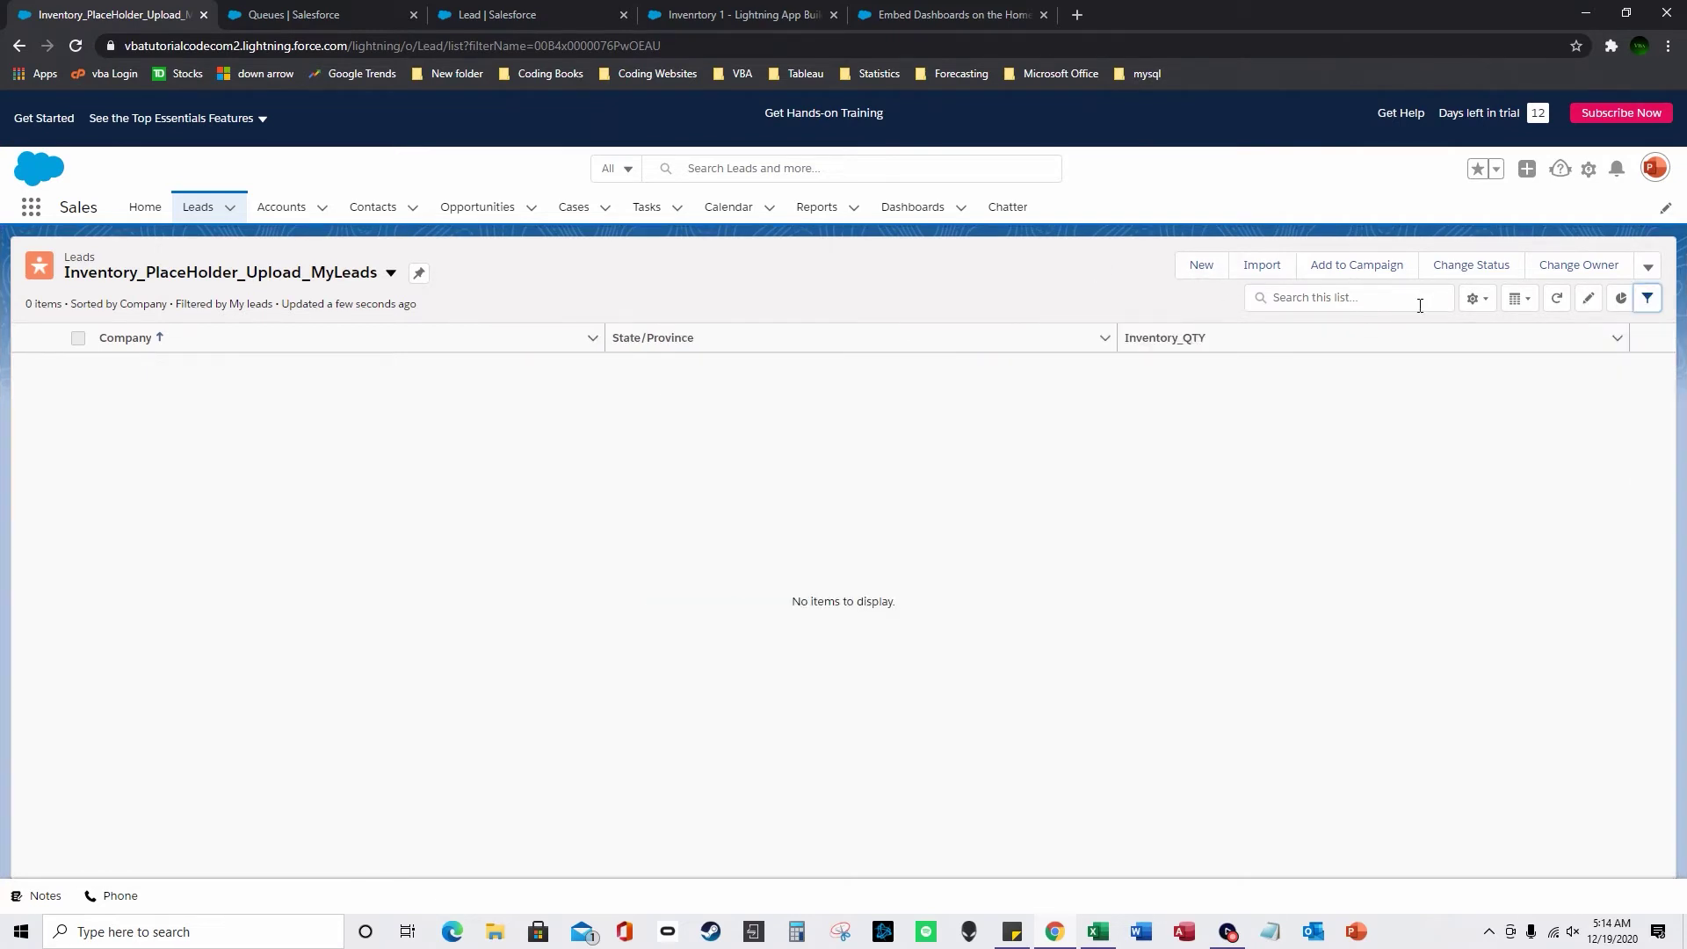
Step: Start a lead import for Individuals with a ready .csv file, and upload Inventory Upload.csv from the Desktop
{"action": "left_click", "coordinate": [1271, 268]}
{"action": "left_click", "coordinate": [694, 533]}
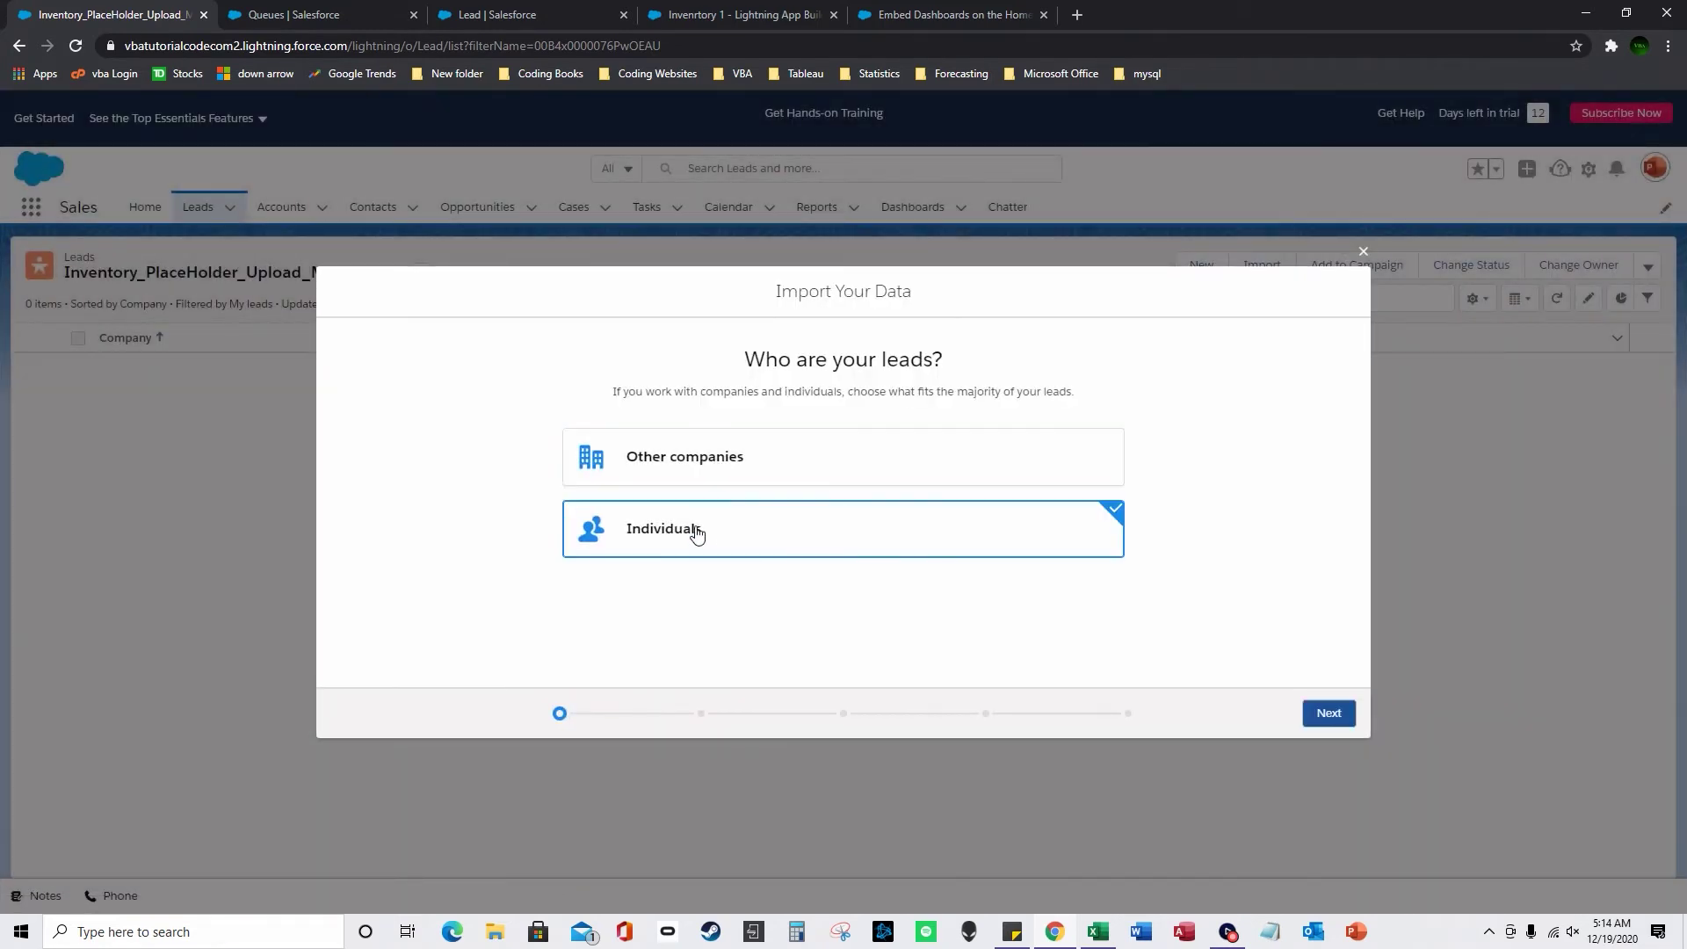
{"action": "left_click", "coordinate": [1321, 718]}
{"action": "left_click", "coordinate": [753, 493]}
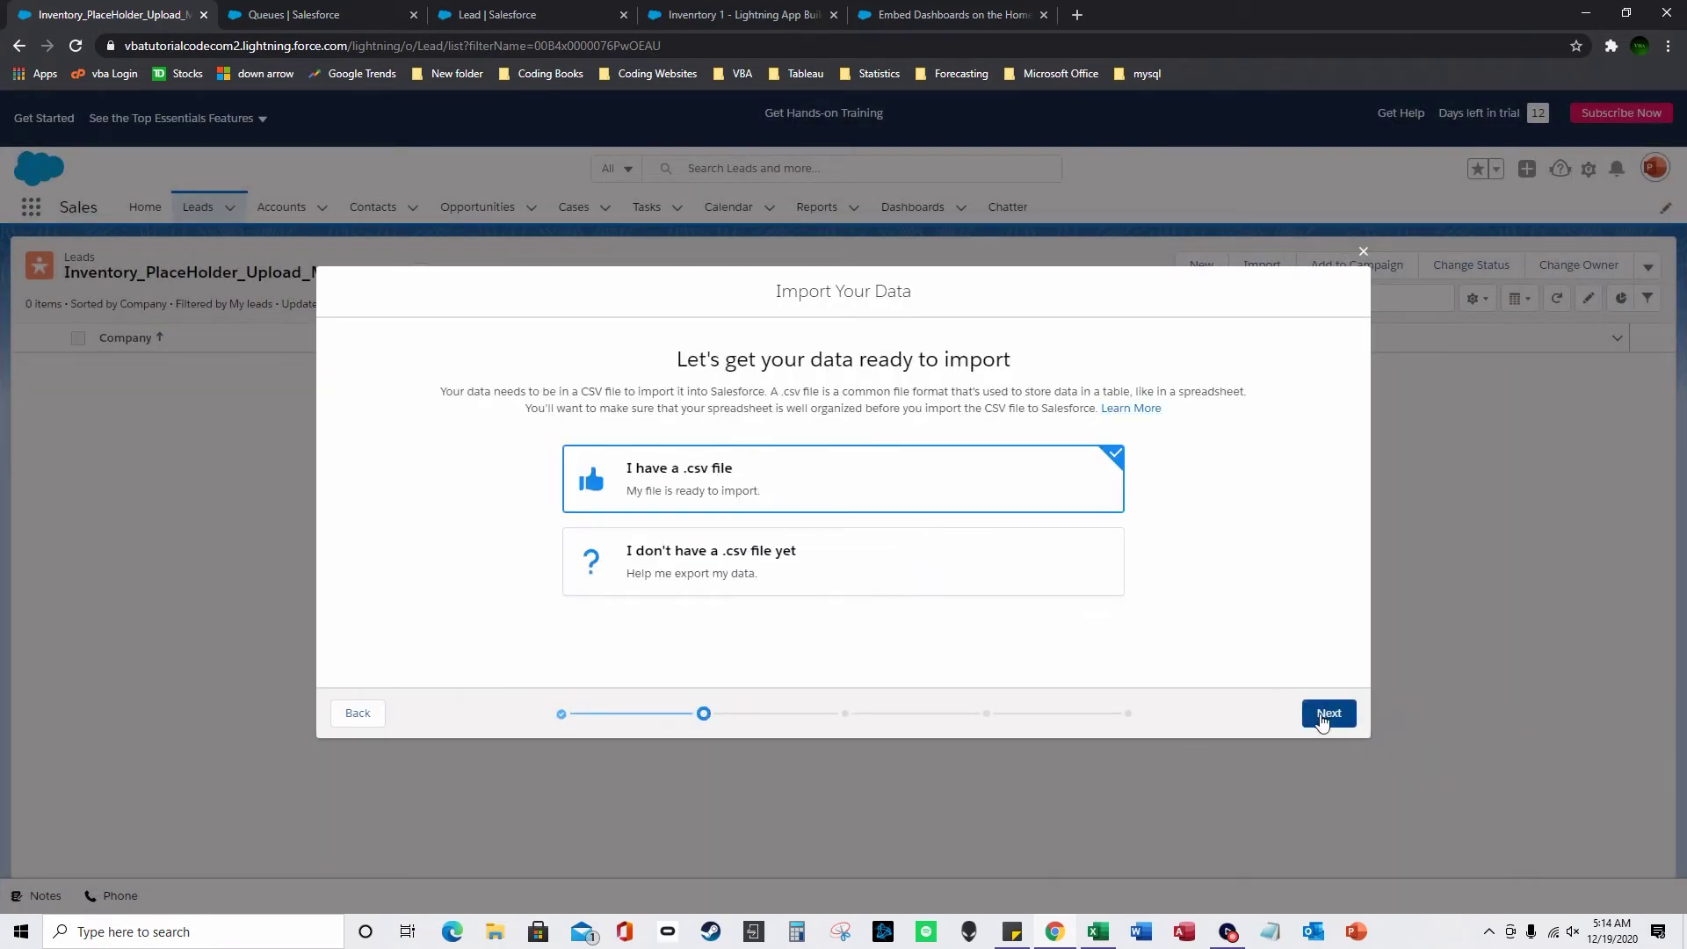
{"action": "left_click", "coordinate": [1322, 716]}
{"action": "left_click", "coordinate": [791, 582]}
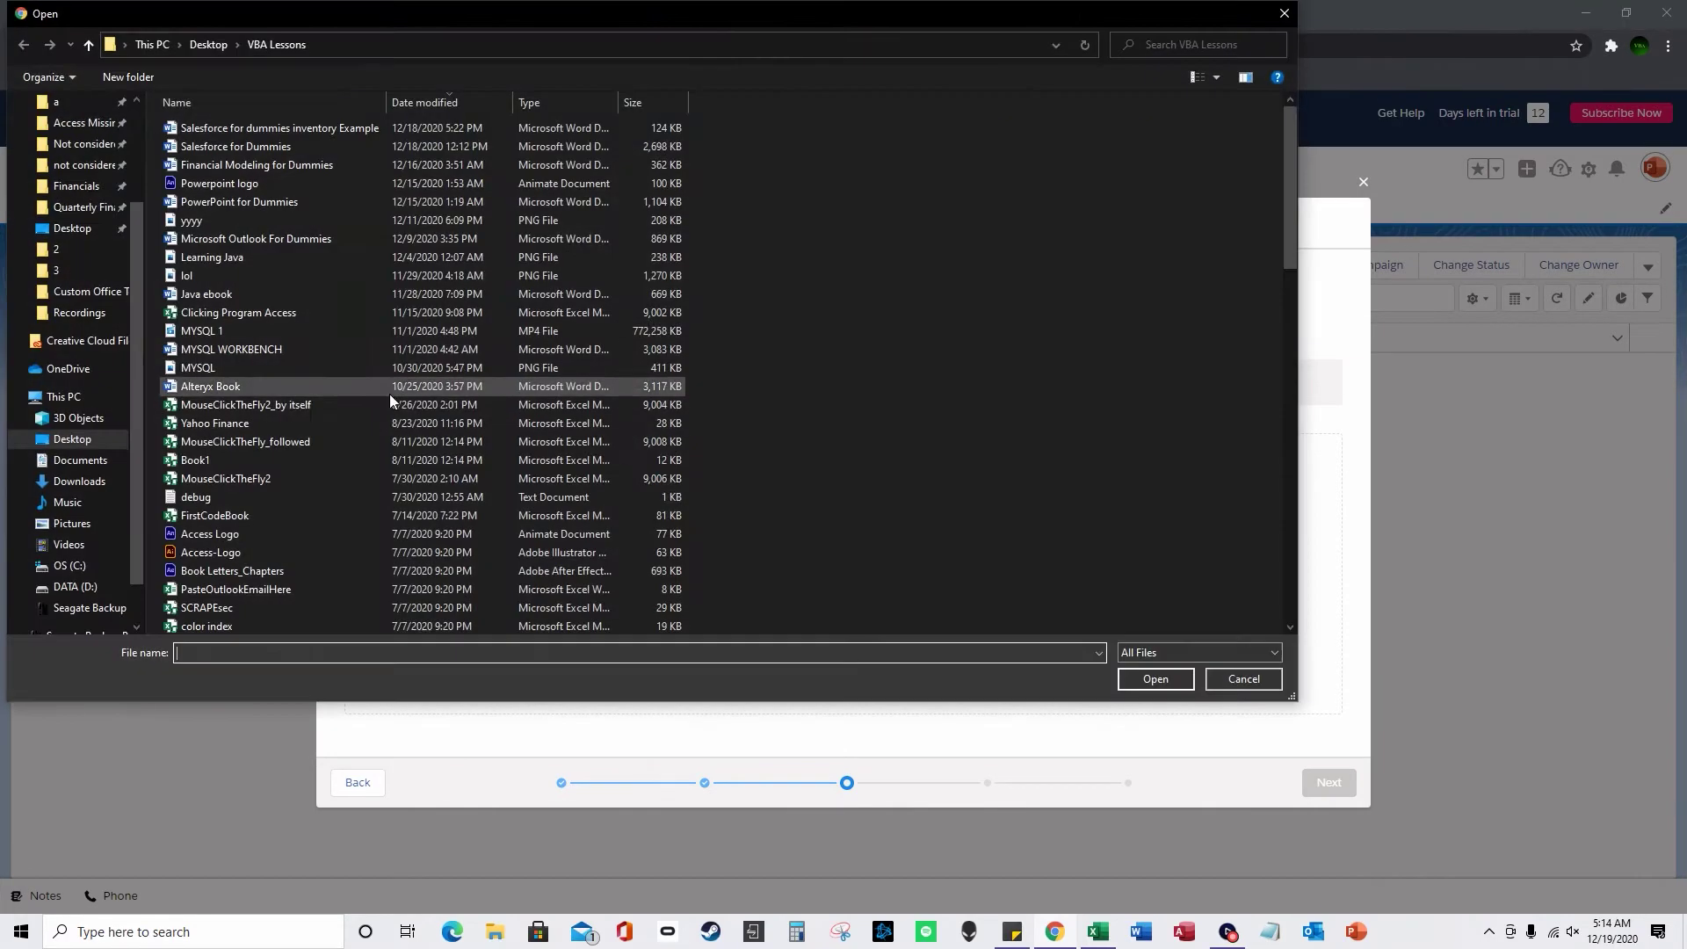
{"action": "left_click", "coordinate": [72, 228]}
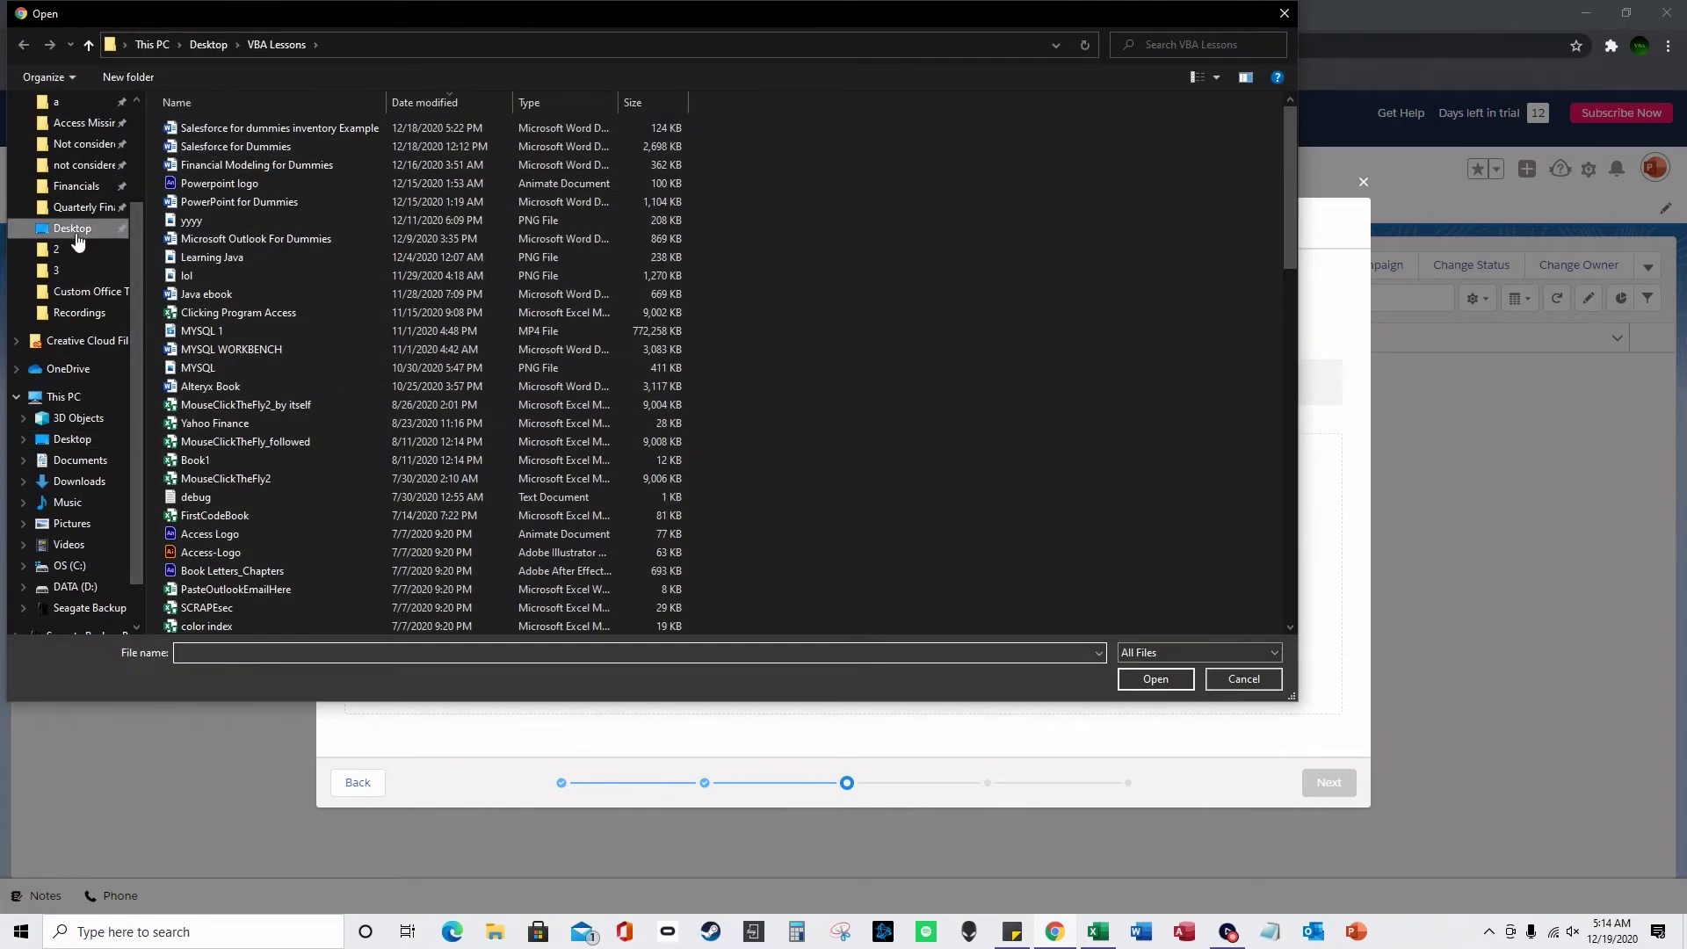
{"action": "double_click", "coordinate": [286, 276]}
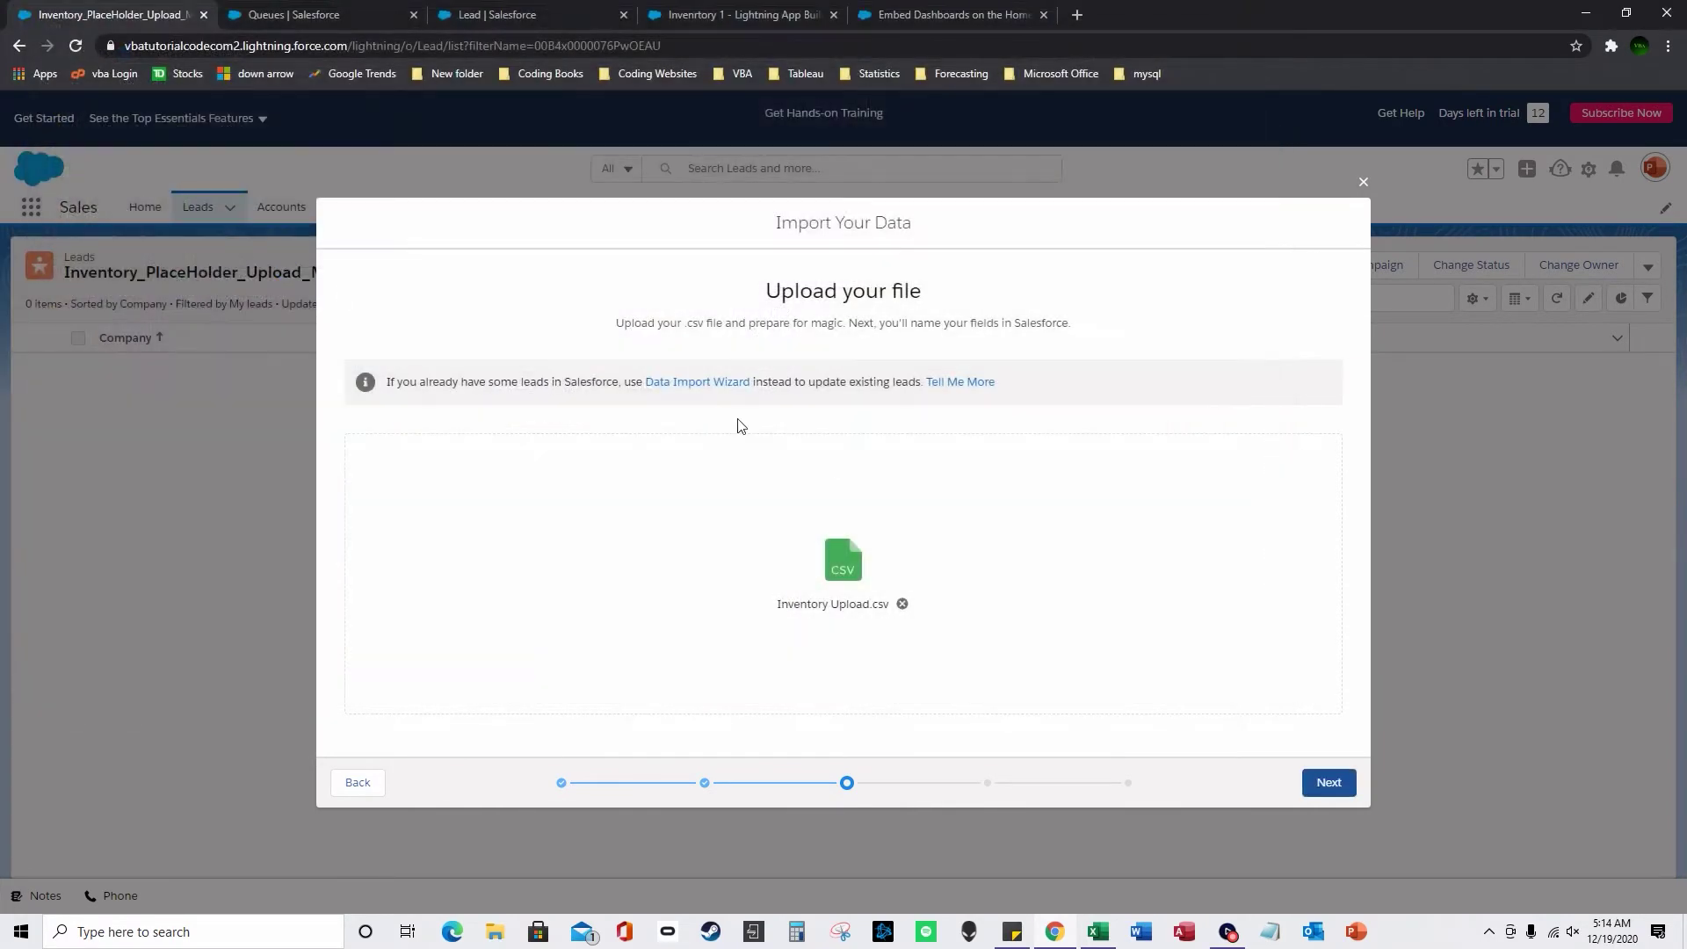
{"action": "left_click", "coordinate": [1338, 788]}
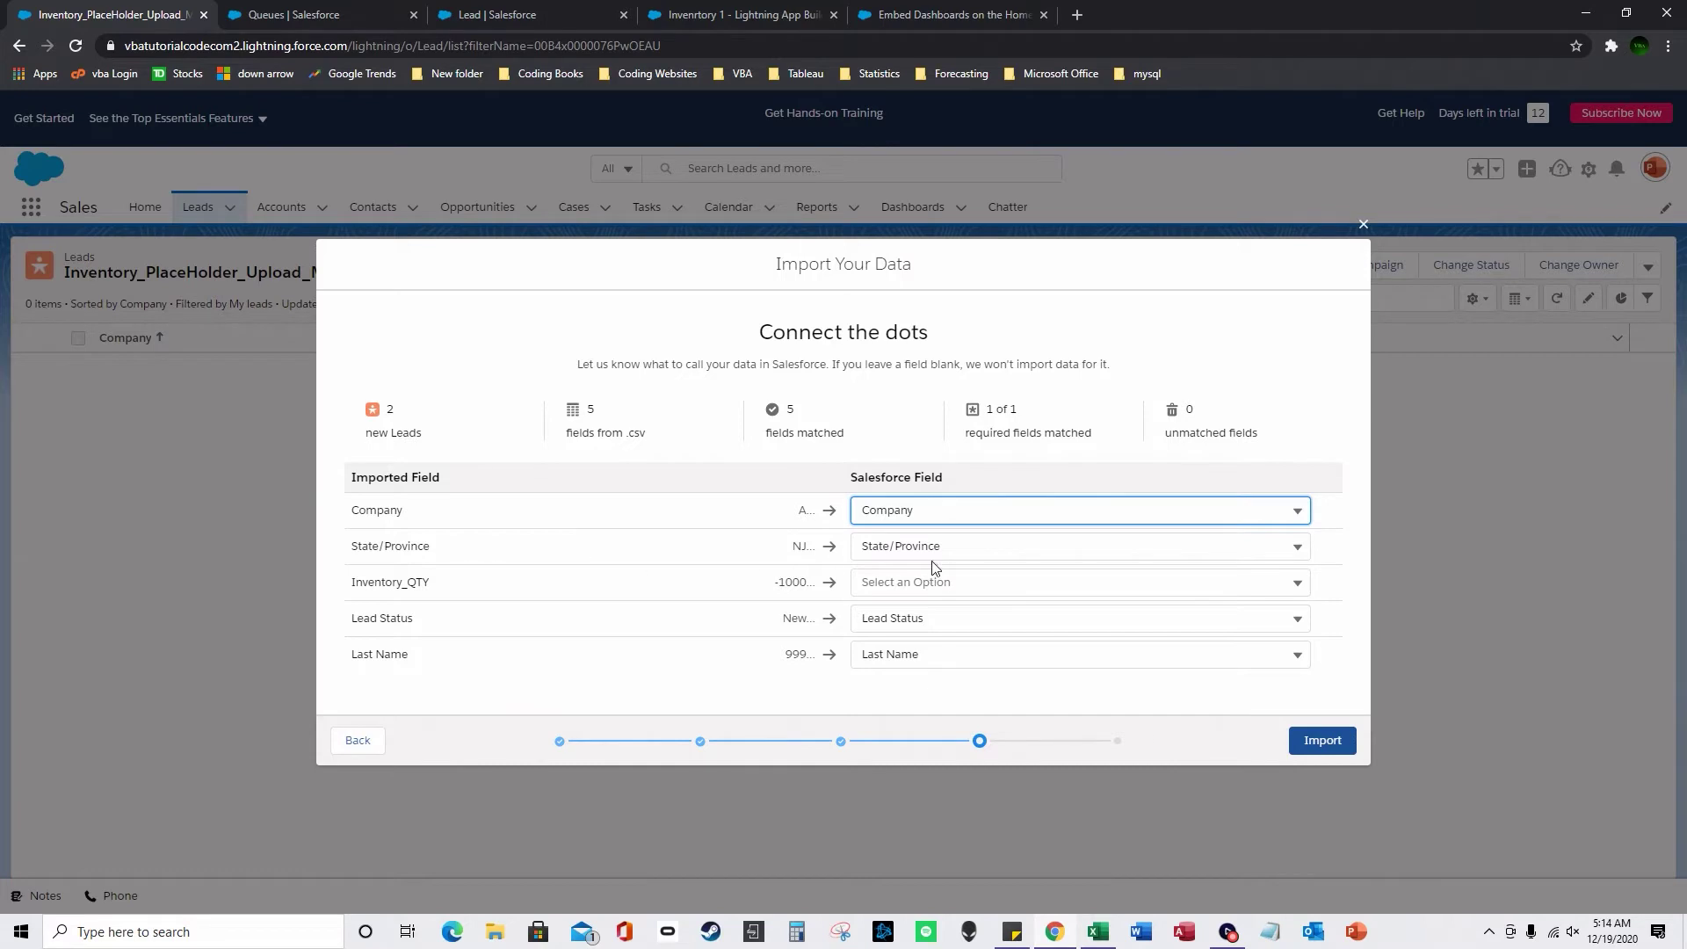
Step: Map the imported Inventory_QTY column to the Inventory_QTY field, run the import, and refresh the leads list
{"action": "left_click", "coordinate": [916, 582]}
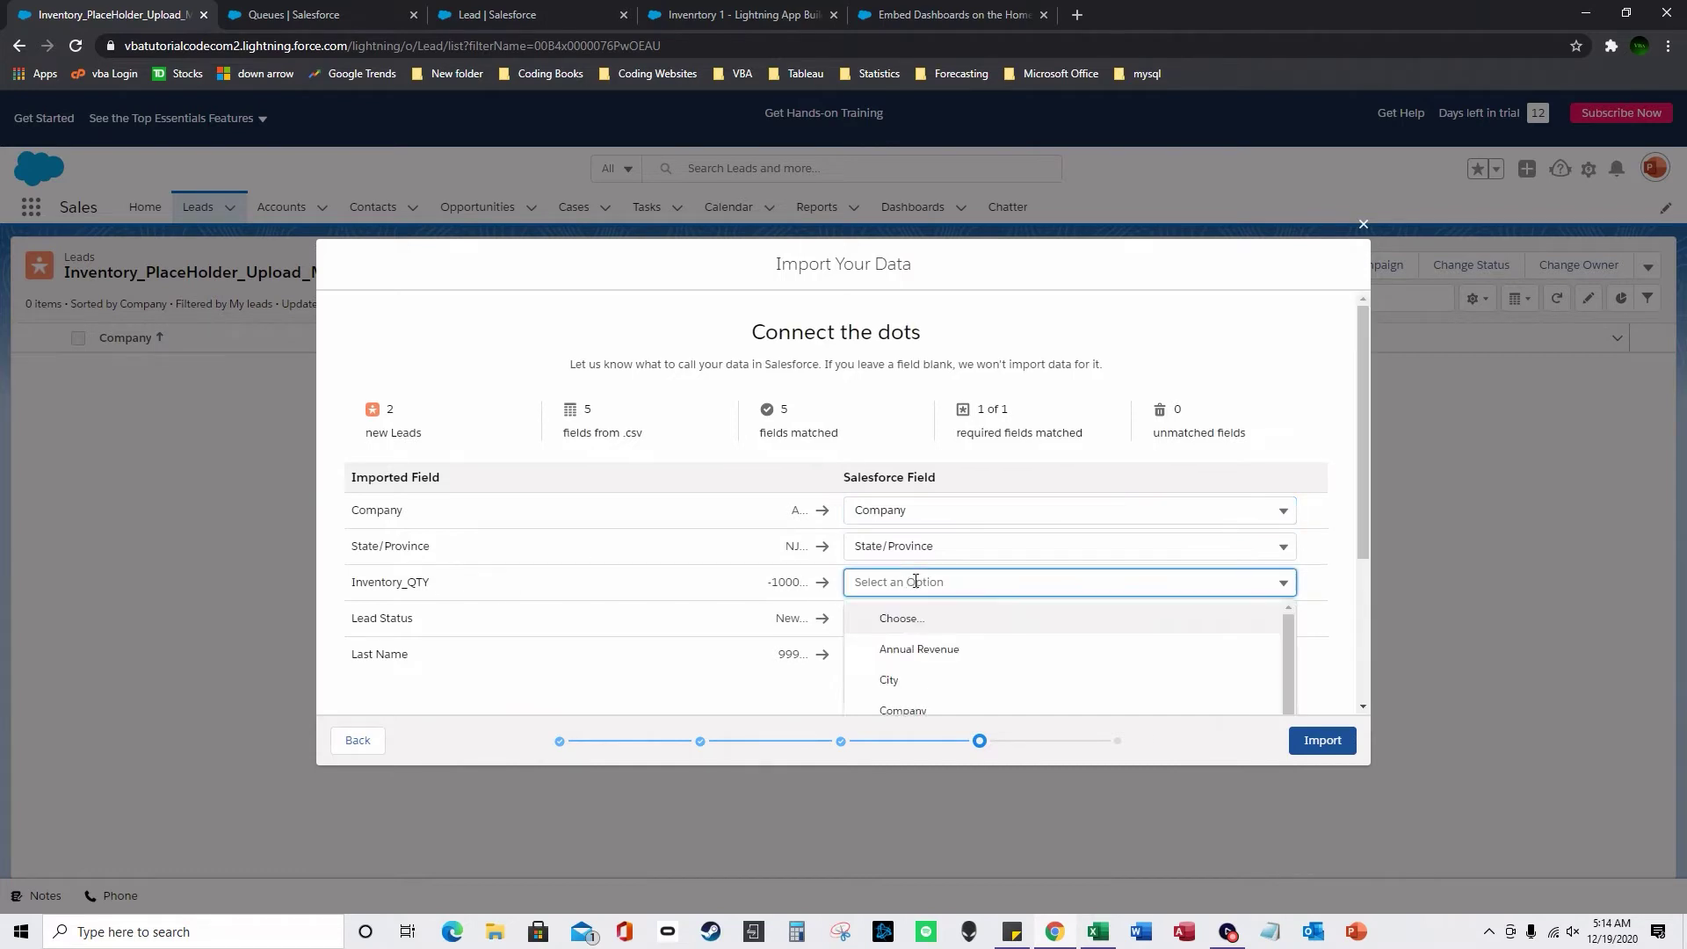
{"action": "scroll", "coordinate": [735, 640], "scroll_direction": "down", "scroll_amount": 2}
{"action": "scroll", "coordinate": [955, 610], "scroll_direction": "down", "scroll_amount": 5}
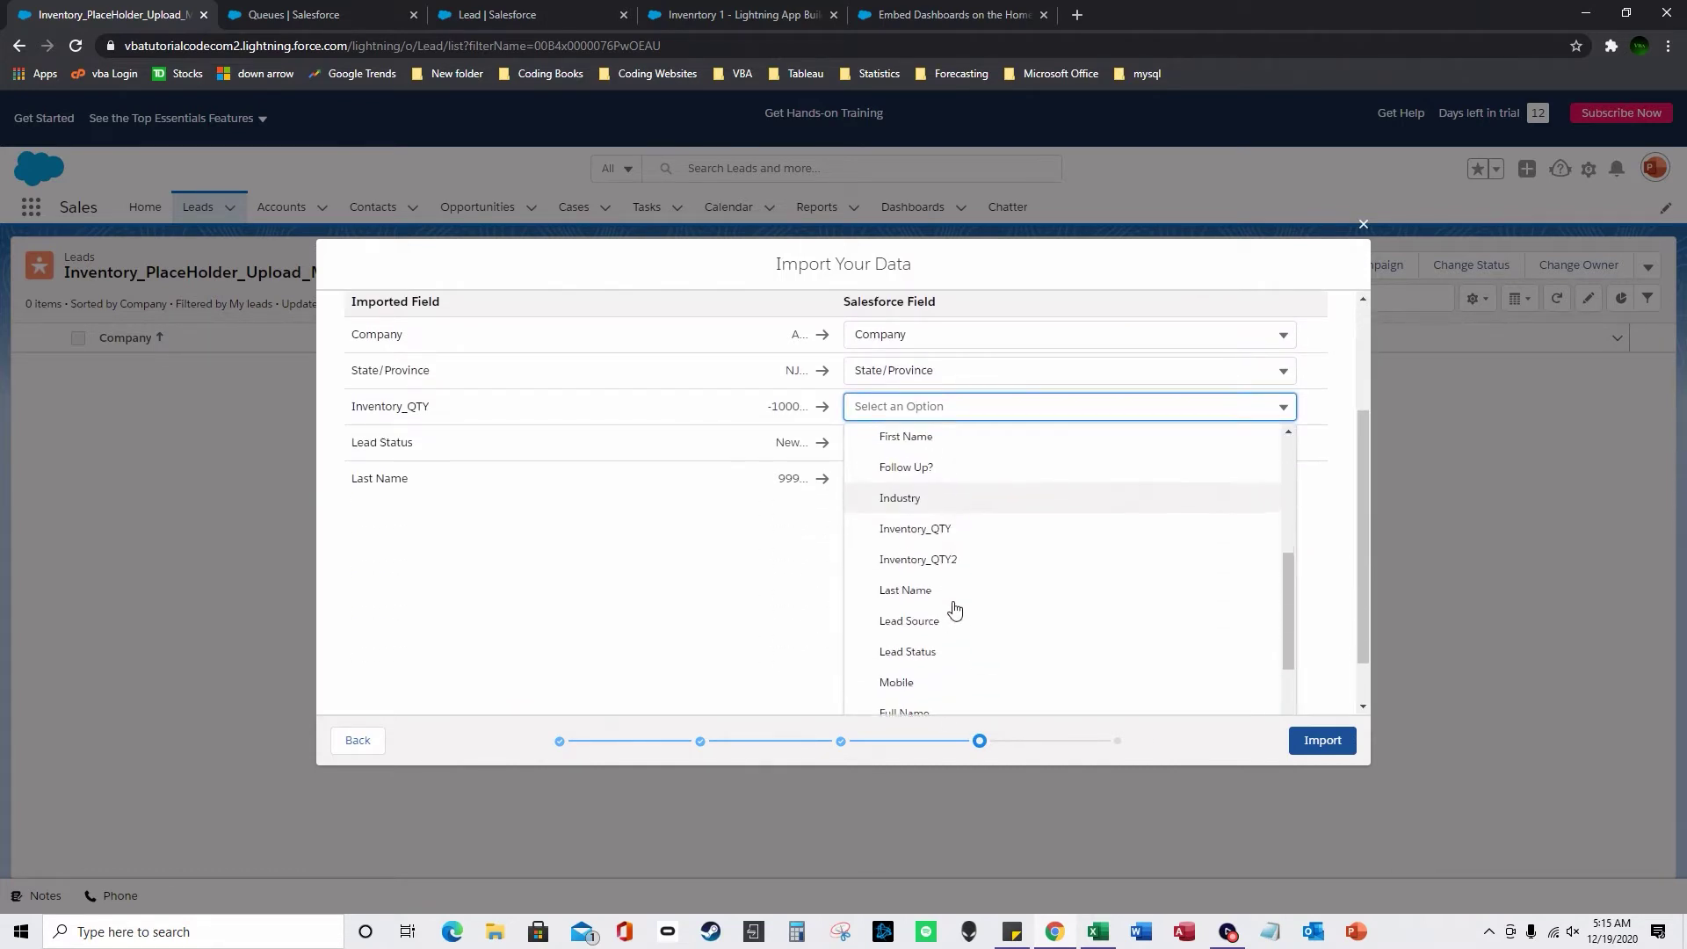
{"action": "left_click", "coordinate": [984, 532]}
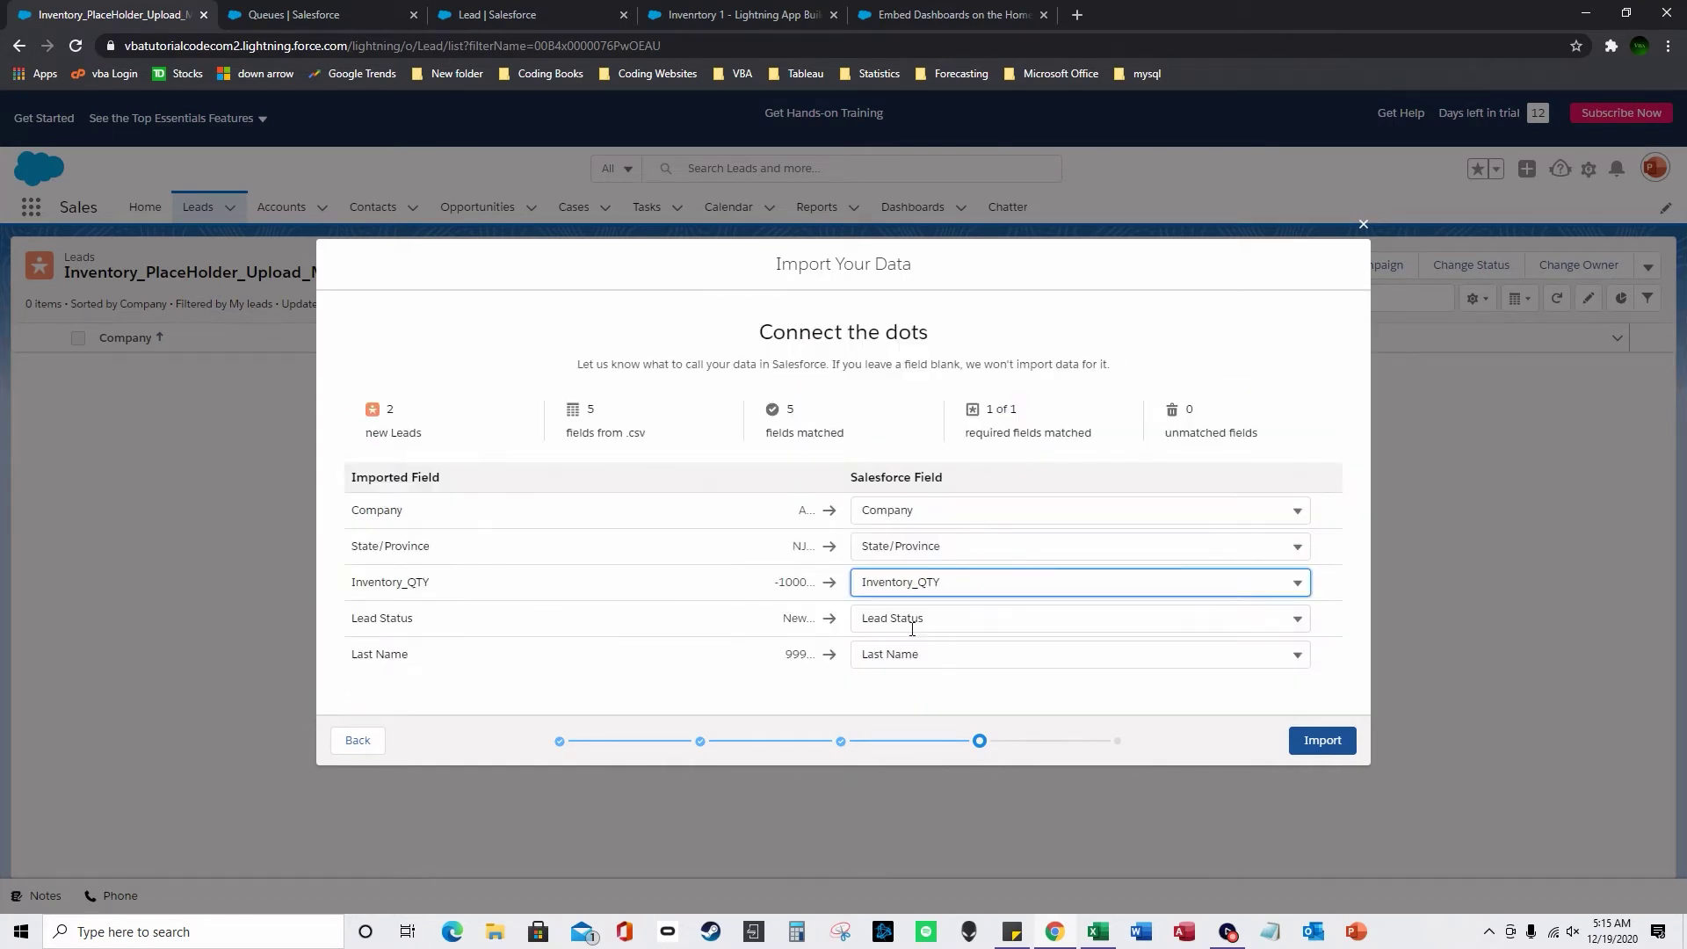
{"action": "left_click", "coordinate": [1323, 740]}
{"action": "left_click", "coordinate": [1327, 775]}
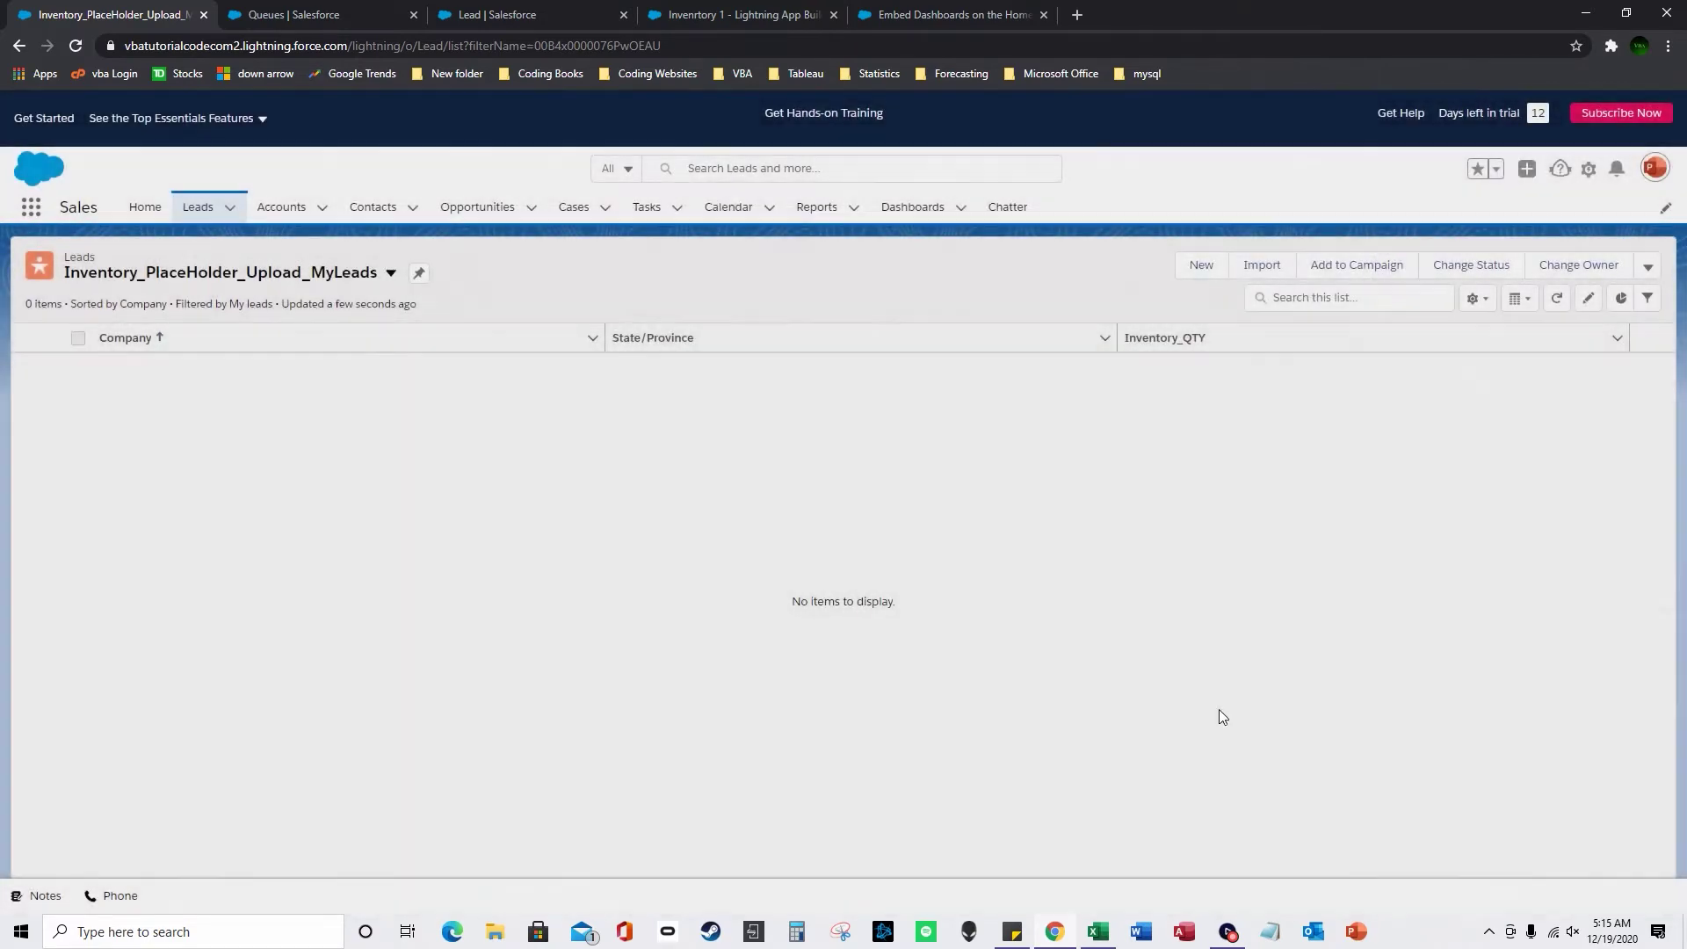
{"action": "key", "text": "F5"}
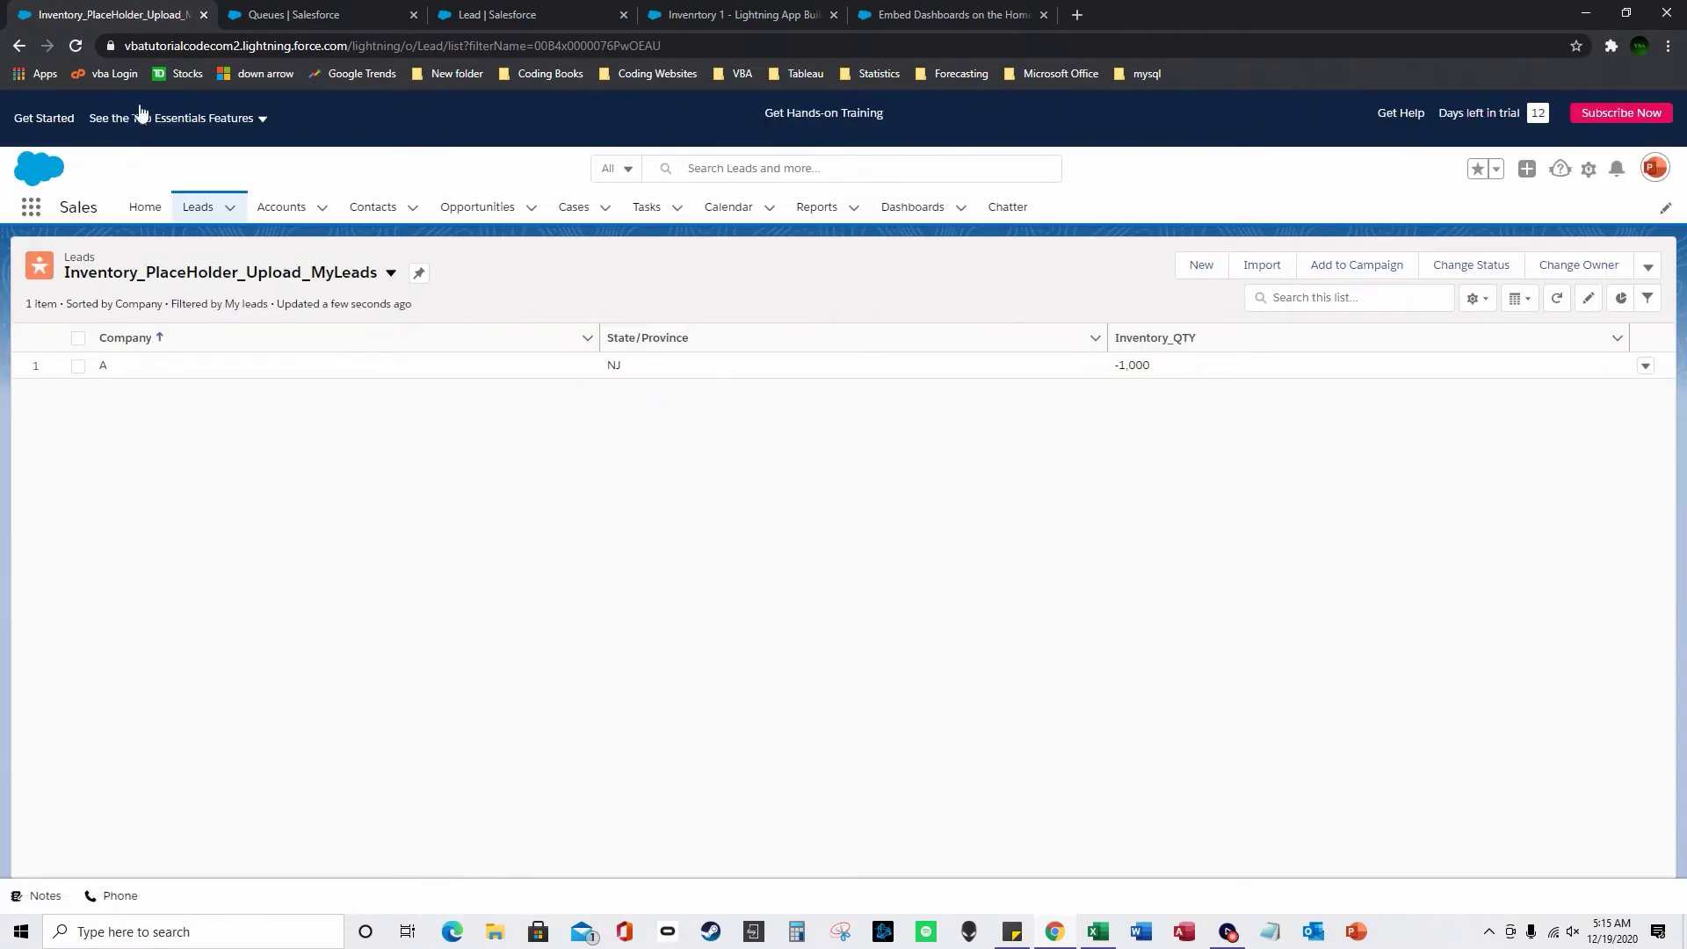
{"action": "key", "text": "F5"}
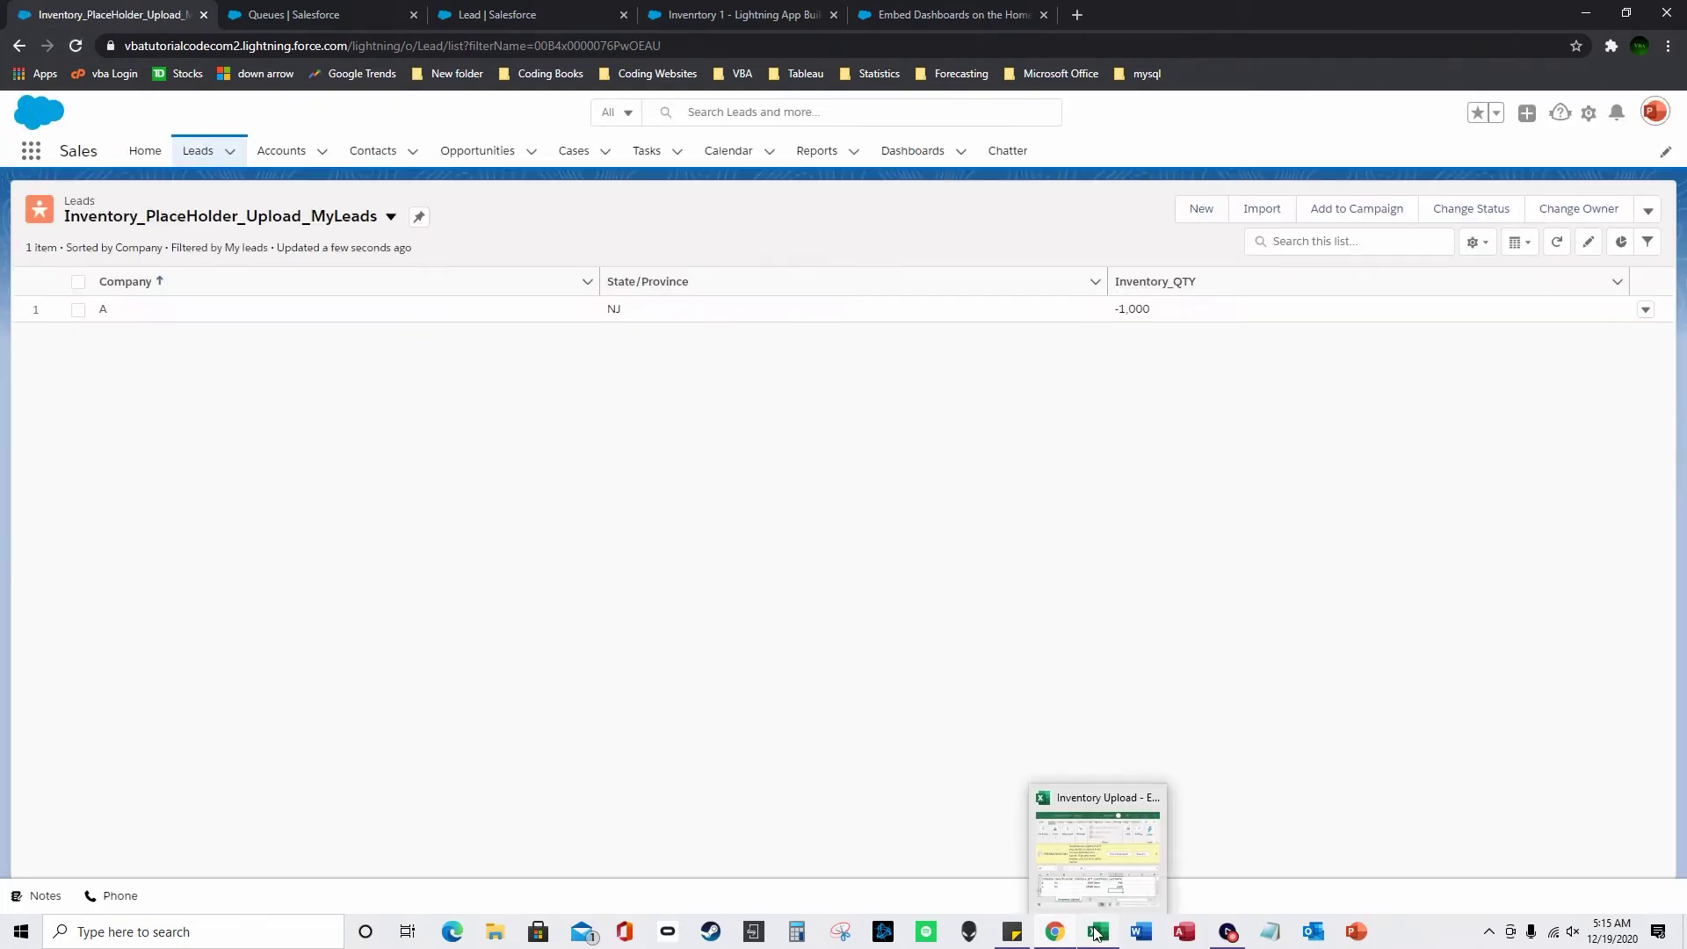
Step: Switch to the Inventory Upload workbook in Excel and check the Last Name formula in E3
{"action": "left_click", "coordinate": [1096, 933]}
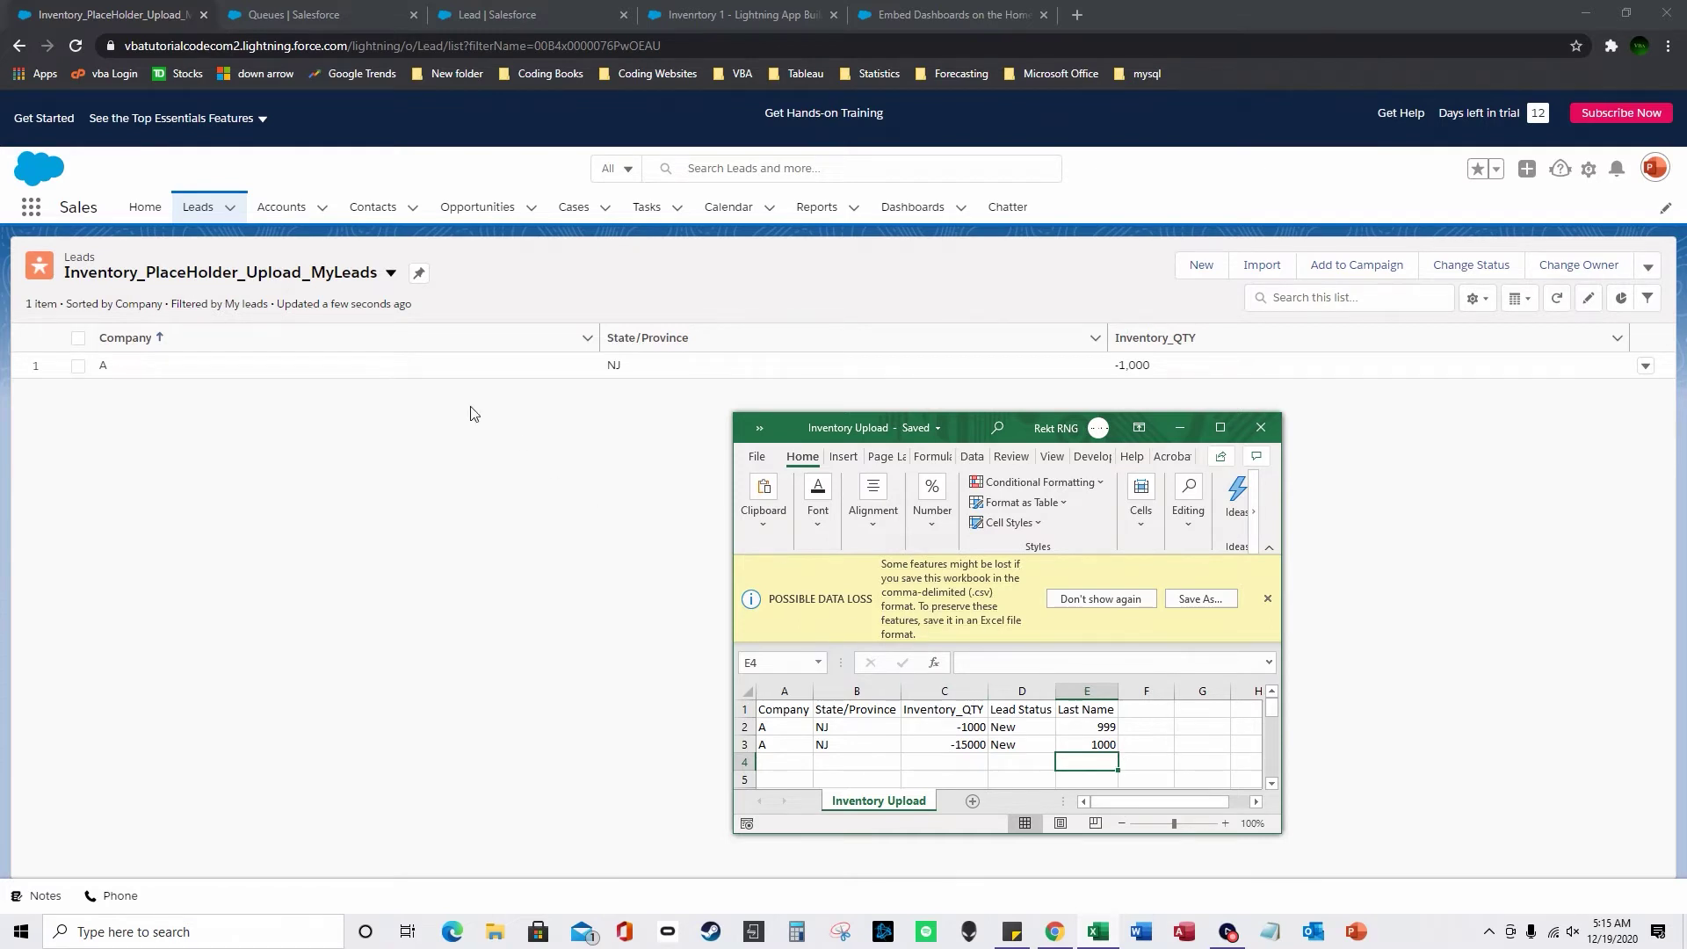
{"action": "left_click", "coordinate": [1107, 744]}
{"action": "type", "text": "=E2+1"}
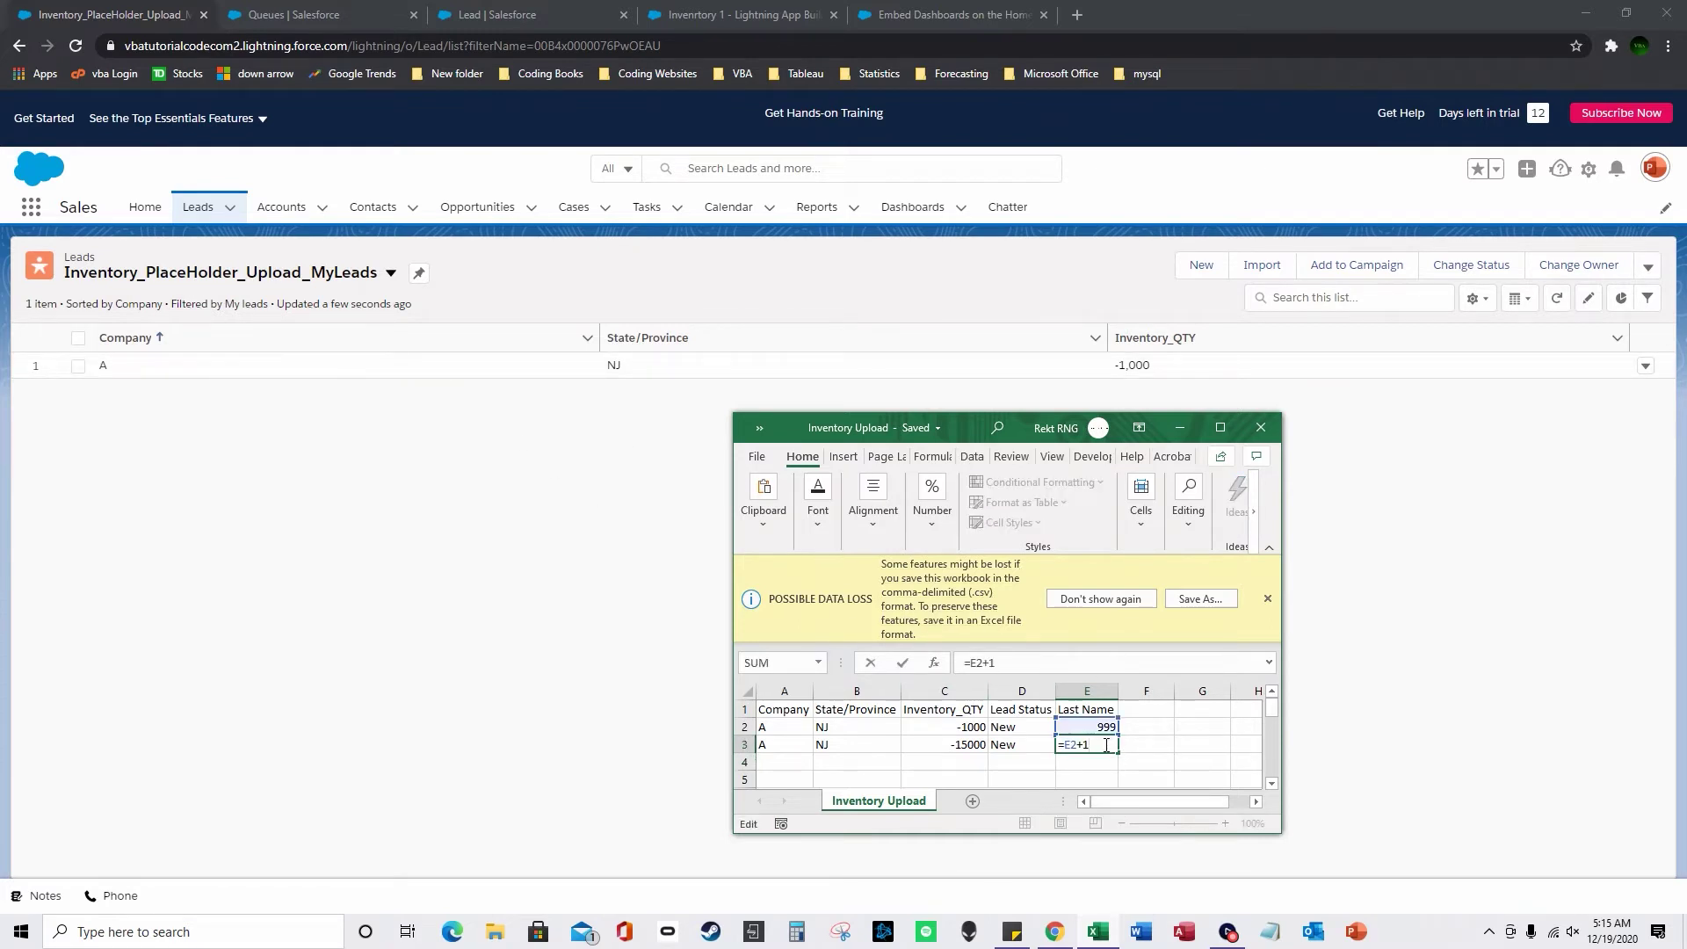
{"action": "key", "text": "Return"}
{"action": "left_click", "coordinate": [1107, 744]}
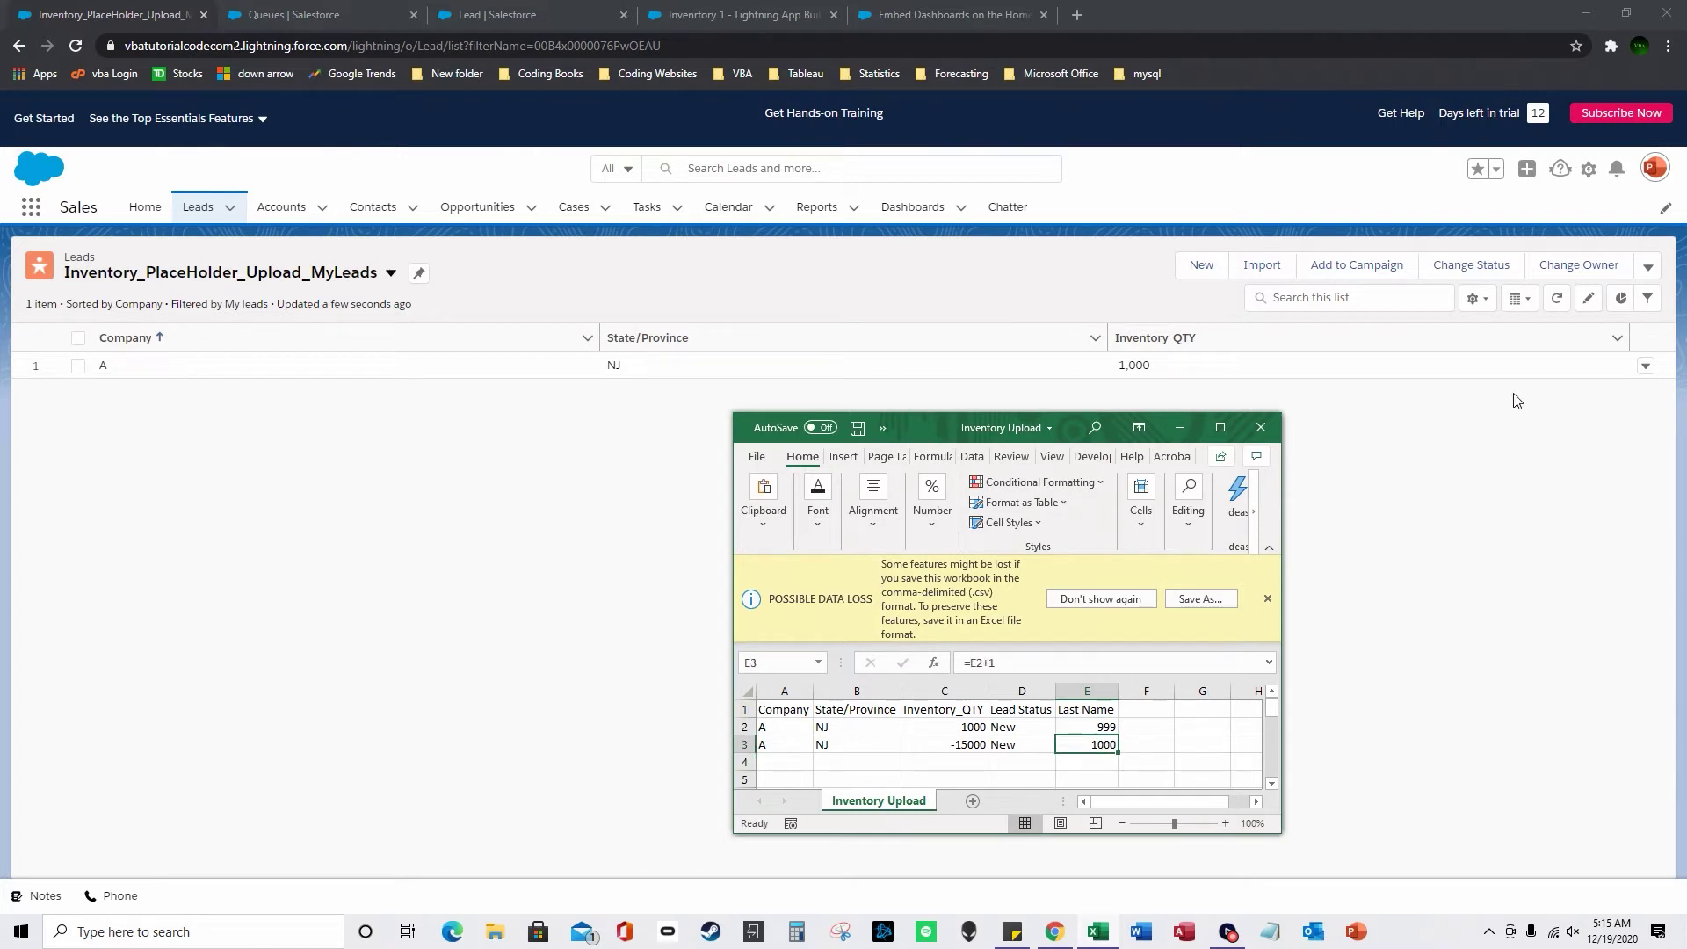
Step: Set the Last Name values to 9999 in E2 and =E2+15555 in E3, and save the workbook
{"action": "left_click", "coordinate": [1096, 725]}
{"action": "type", "text": "99"}
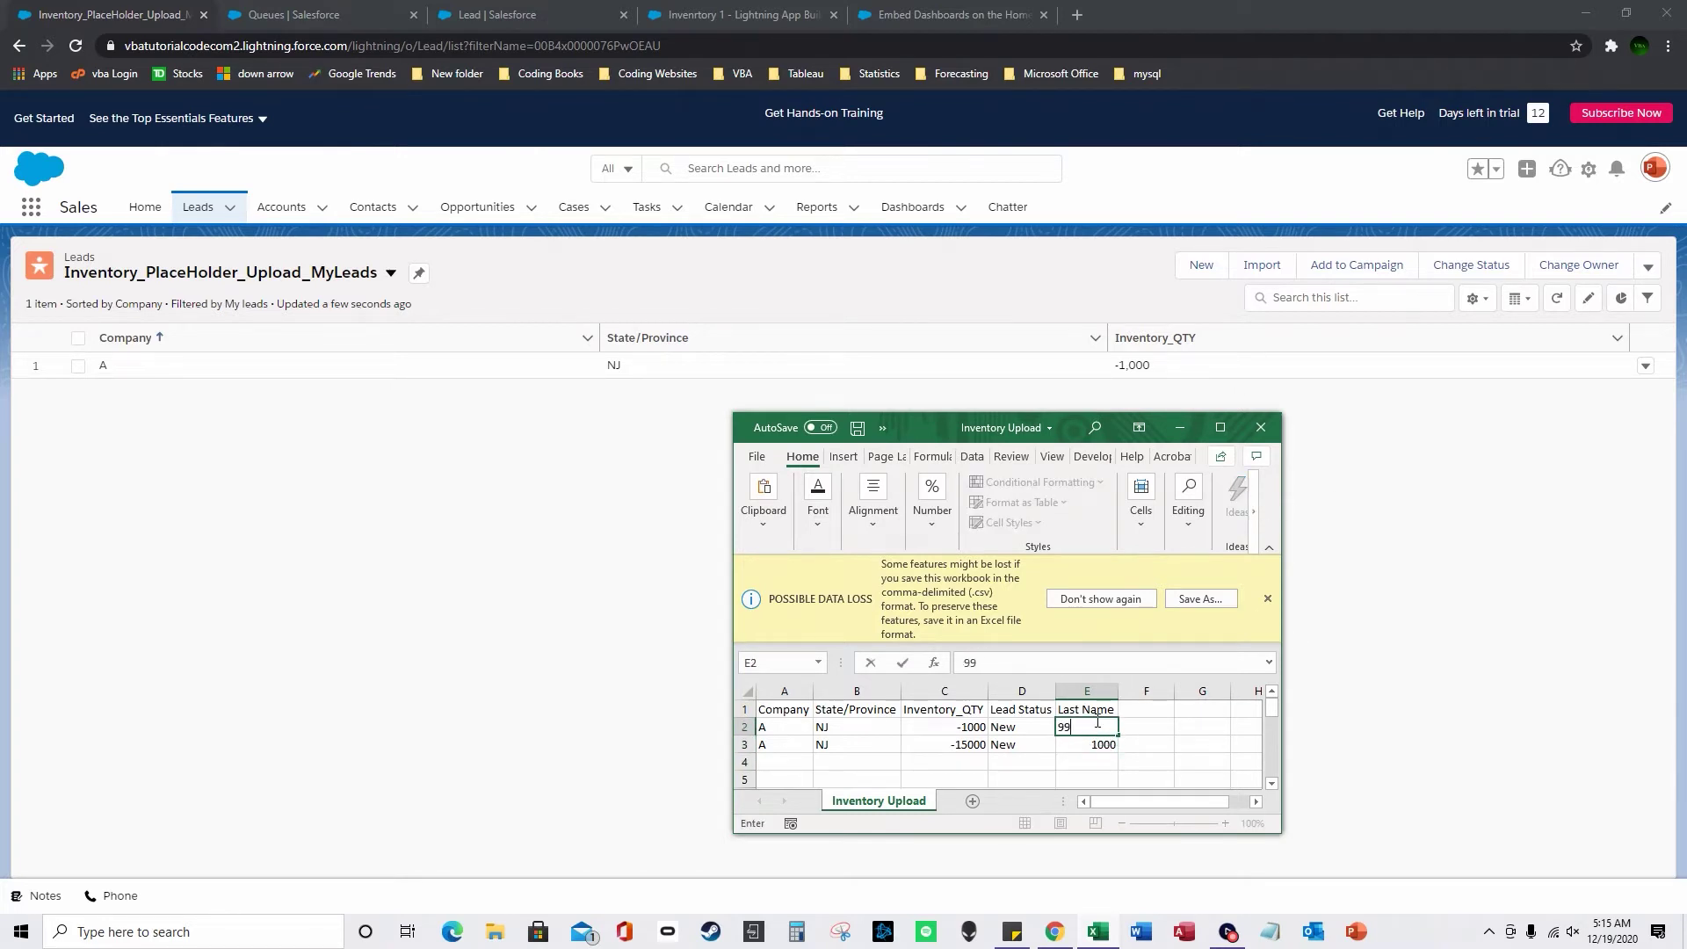
{"action": "key", "text": "Return"}
{"action": "type", "text": "="}
{"action": "left_click", "coordinate": [1098, 726]}
{"action": "type", "text": "+15555"}
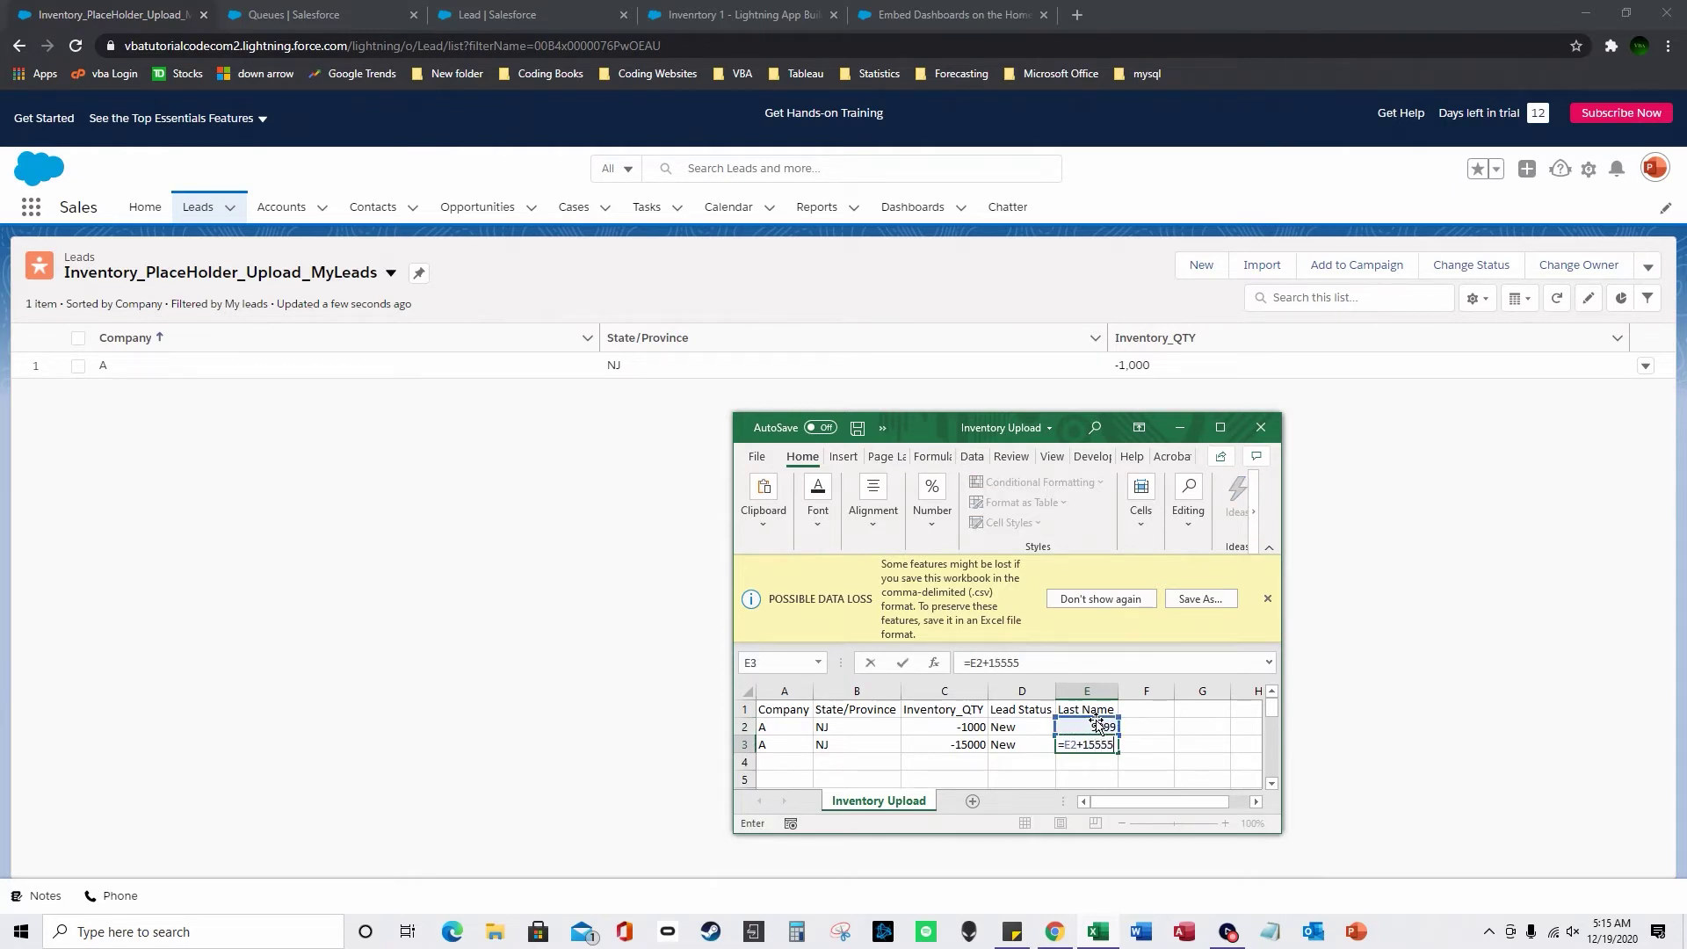
{"action": "key", "text": "Return"}
{"action": "left_click", "coordinate": [757, 458]}
{"action": "left_click", "coordinate": [794, 654]}
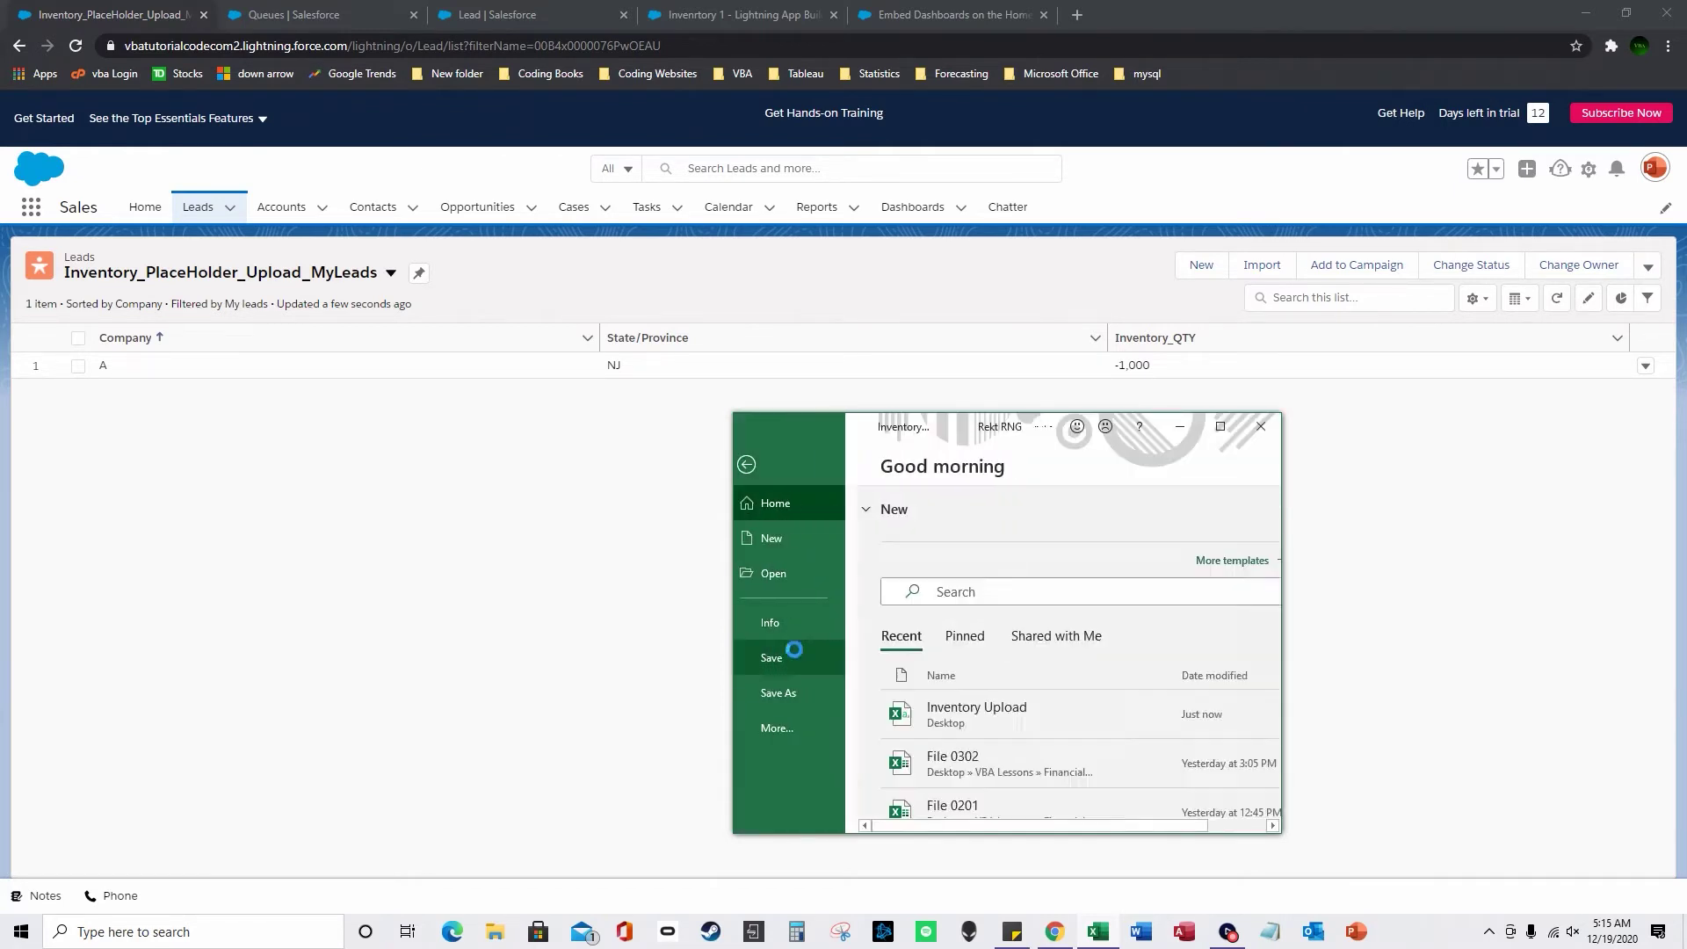
Step: Switch back to Salesforce and delete the imported lead for company A from the list view
{"action": "left_click", "coordinate": [1333, 341]}
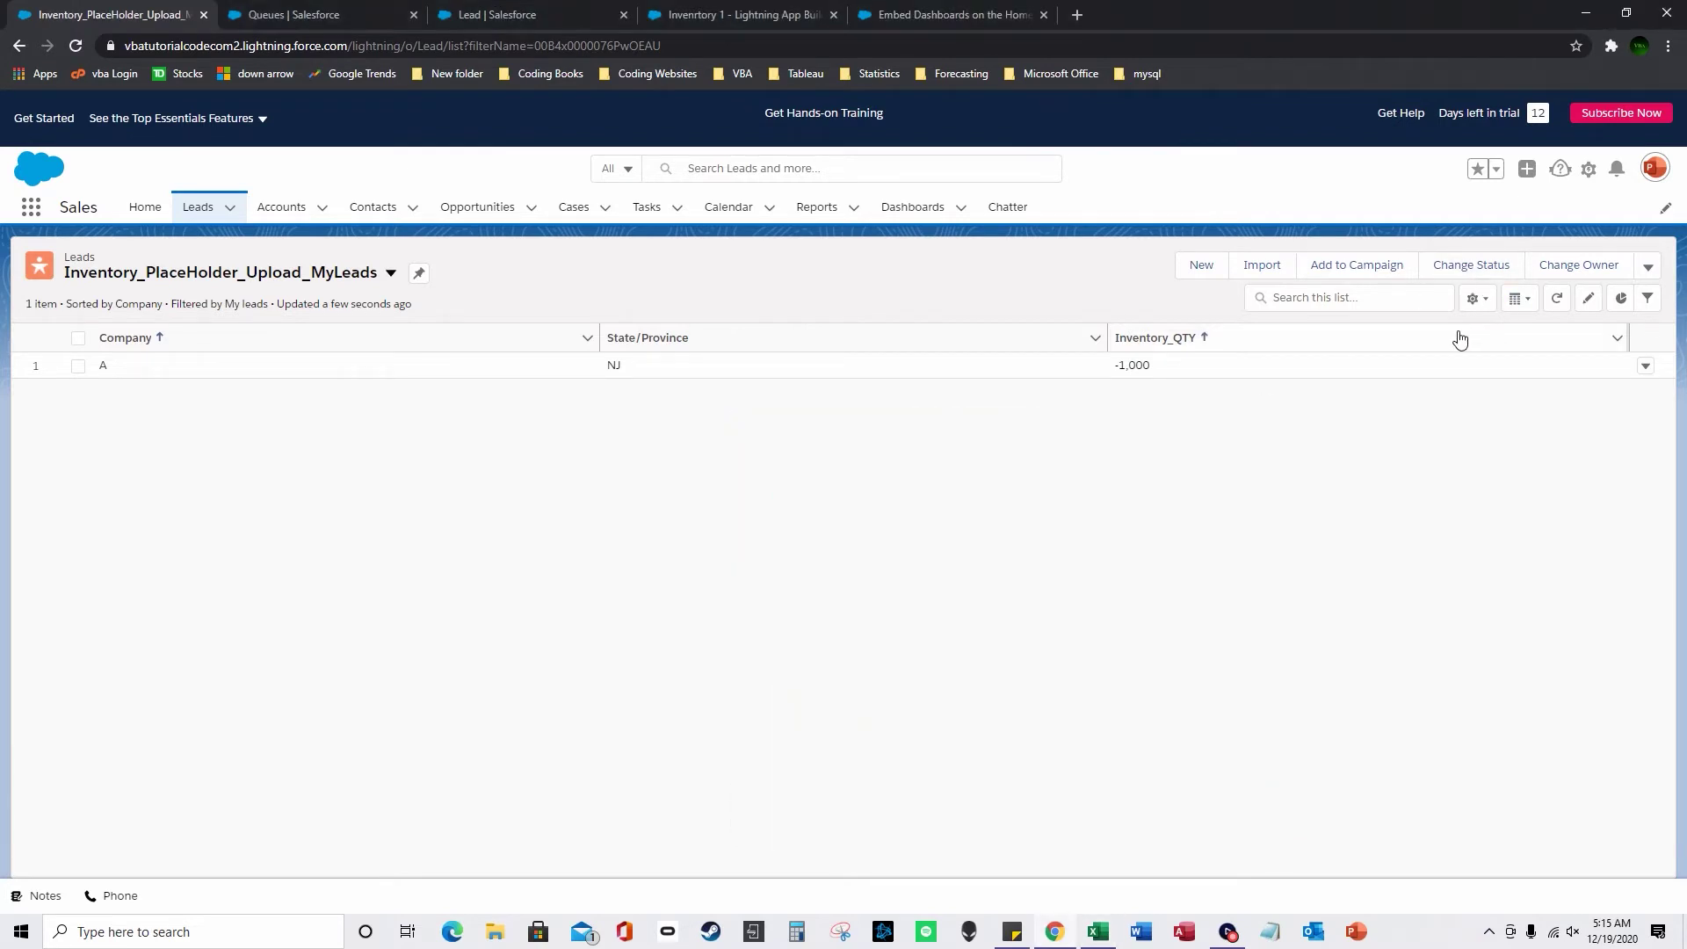
{"action": "left_click", "coordinate": [1645, 367]}
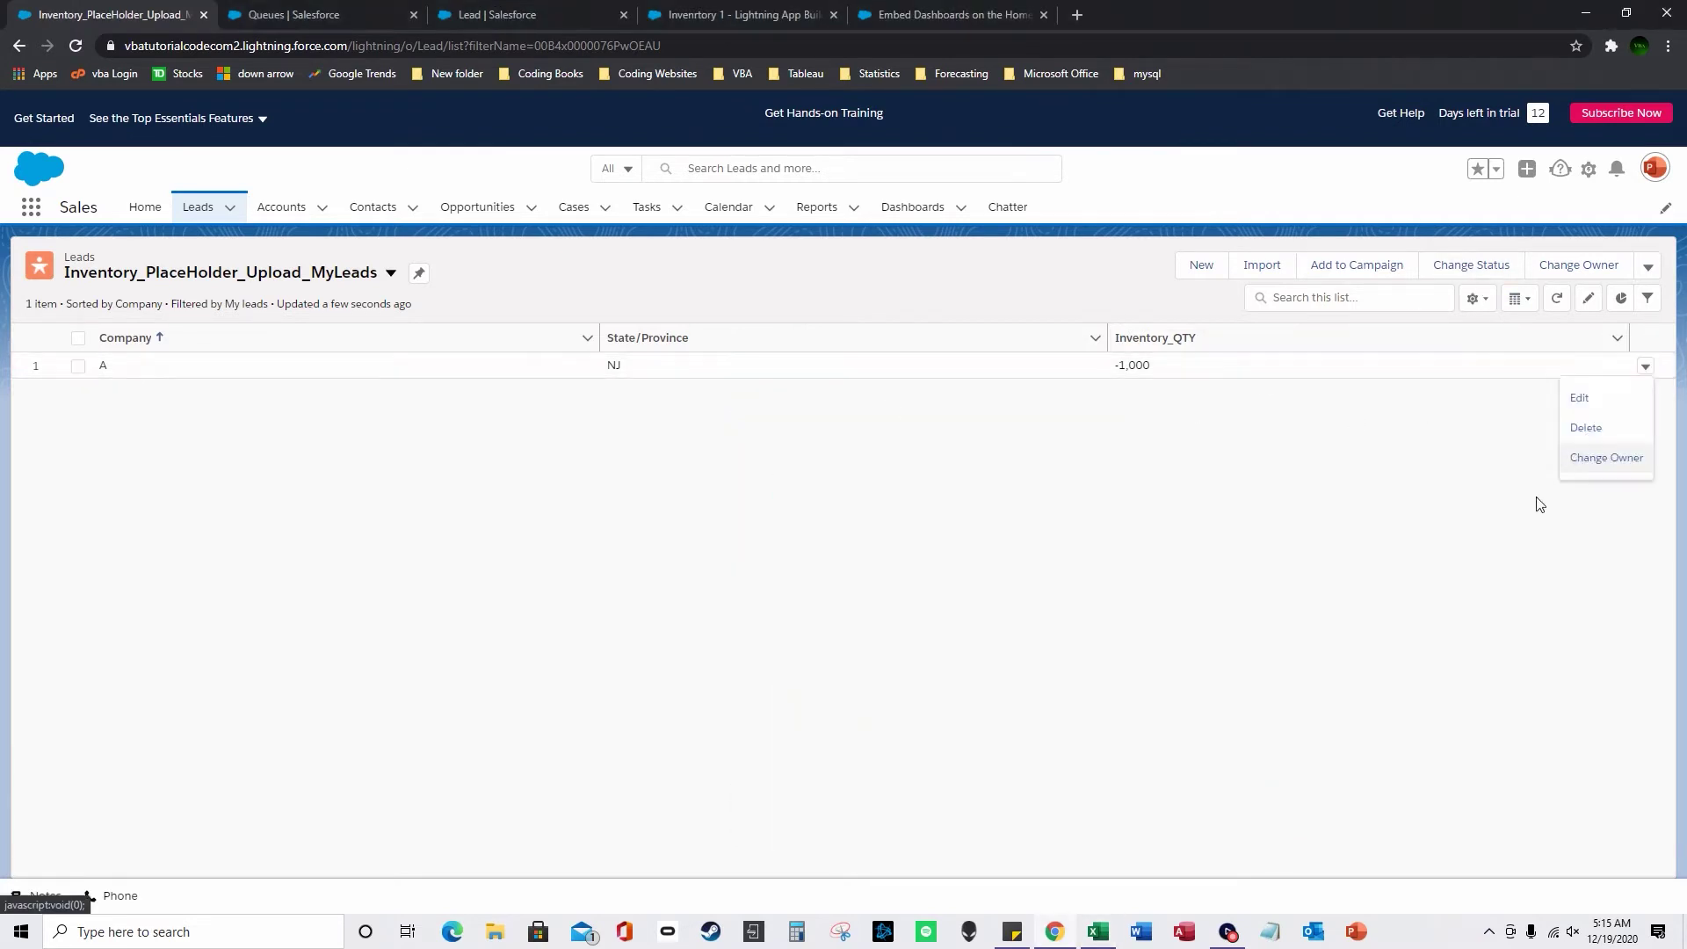
{"action": "left_click", "coordinate": [1589, 430]}
{"action": "left_click", "coordinate": [1078, 551]}
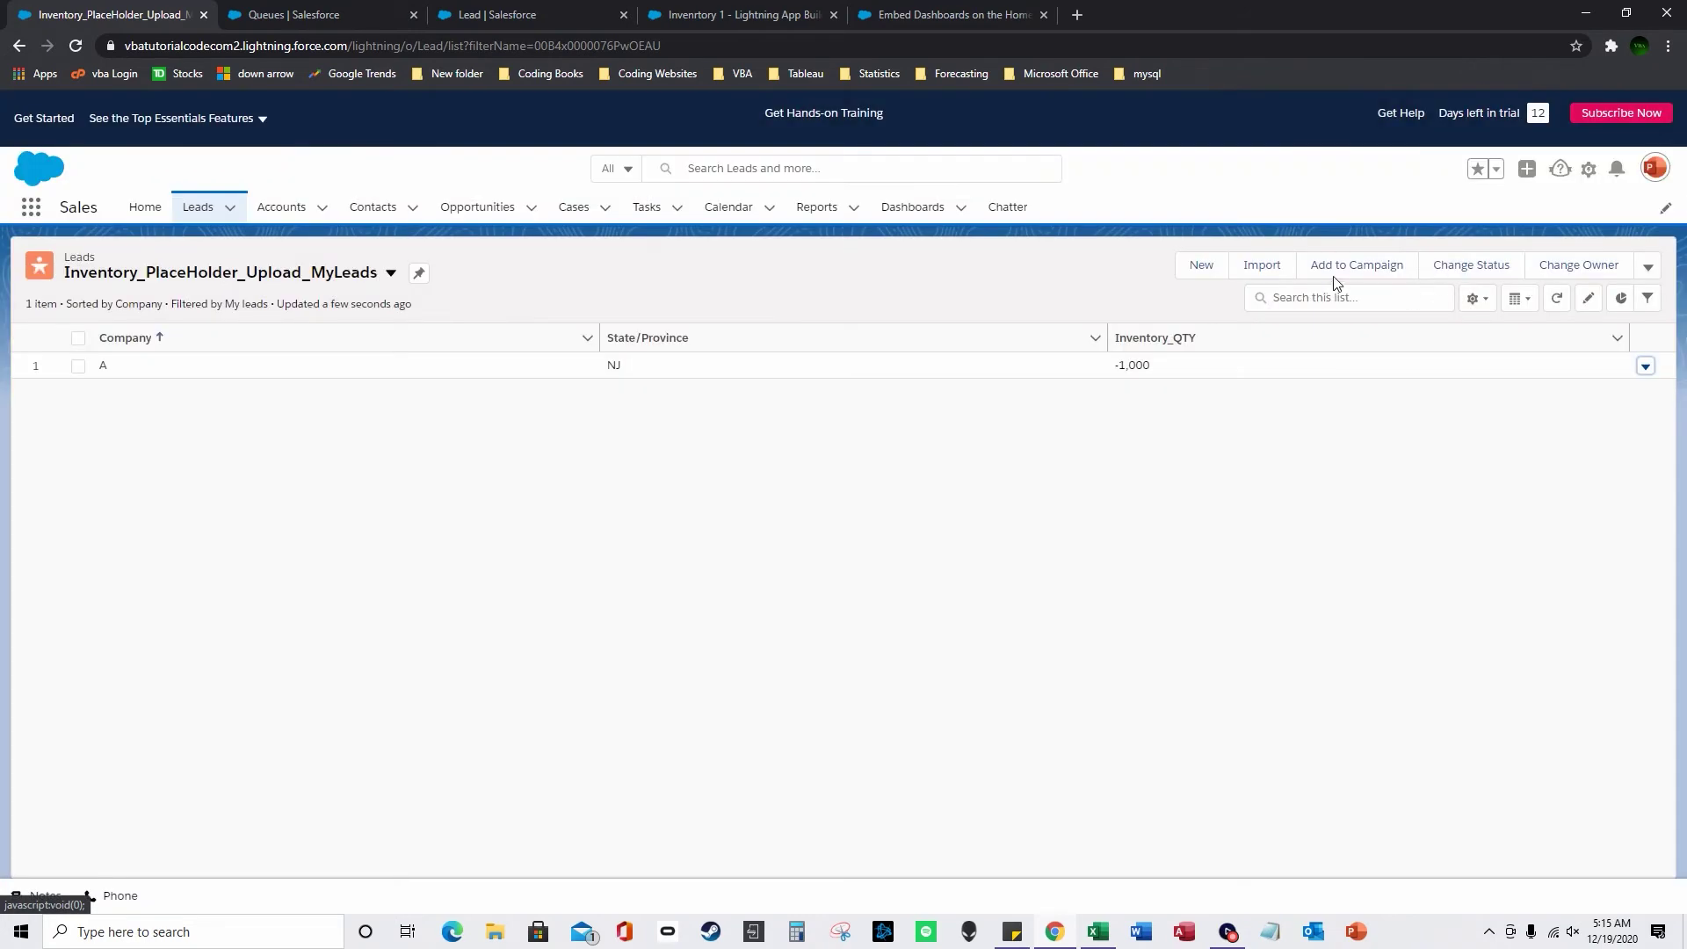
Step: Start another lead import for Individuals with a ready .csv file, and upload the updated Inventory Upload.csv
{"action": "left_click", "coordinate": [1262, 264]}
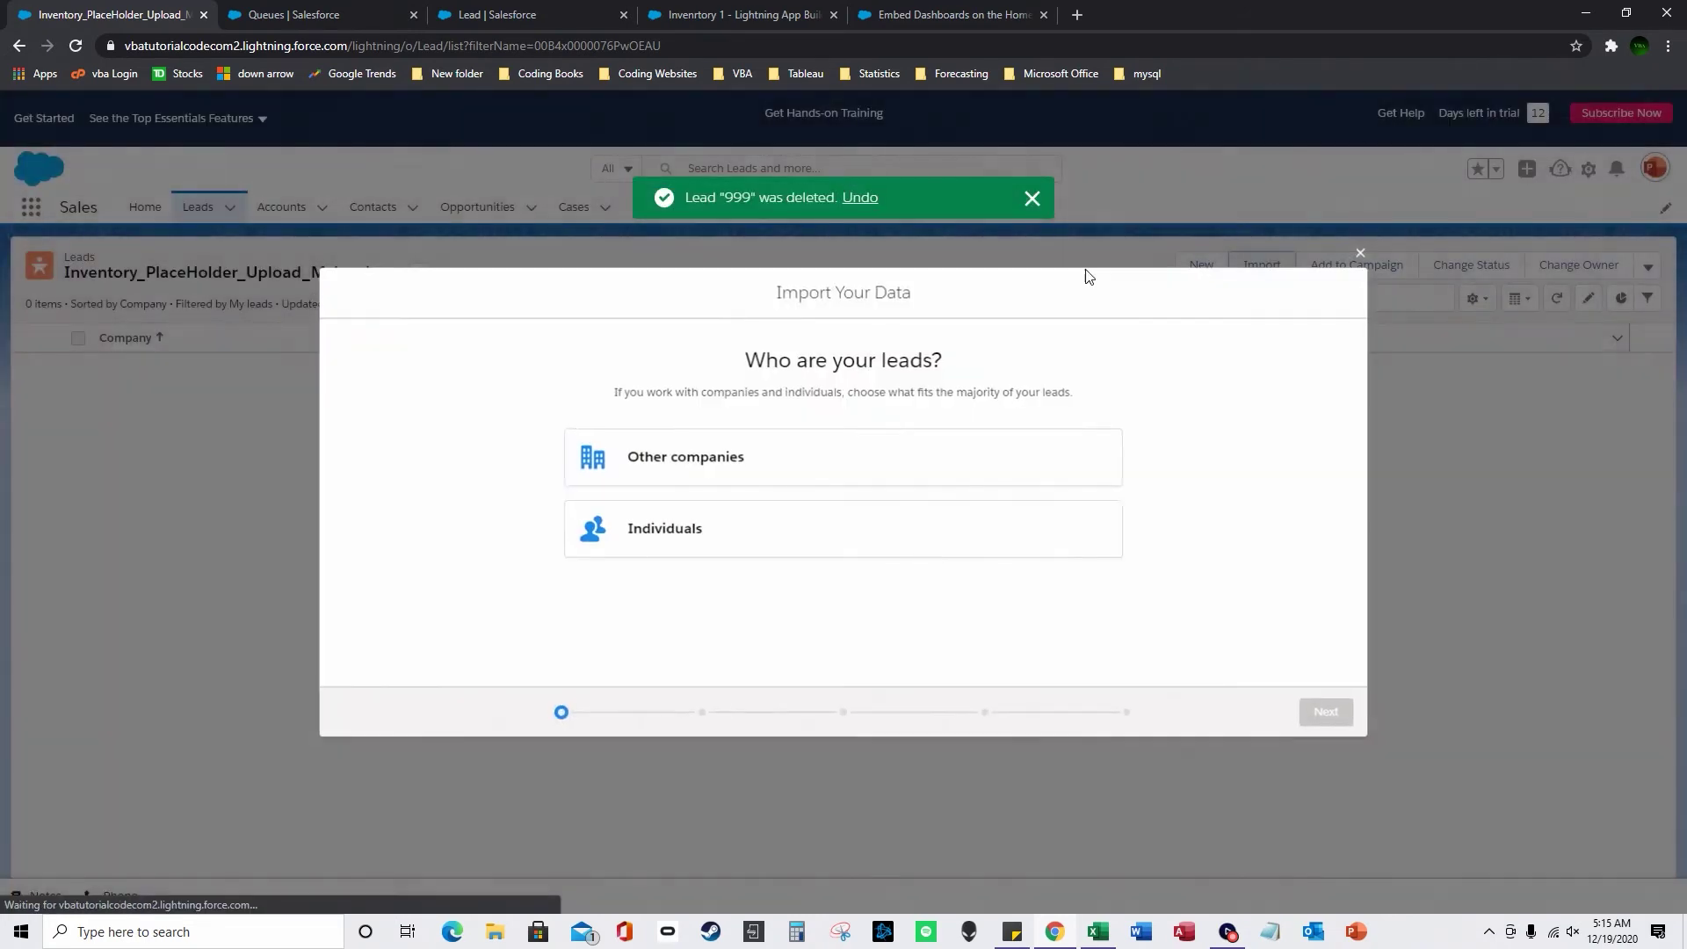
{"action": "left_click", "coordinate": [1032, 202]}
{"action": "left_click", "coordinate": [795, 525]}
{"action": "left_click", "coordinate": [1329, 713]}
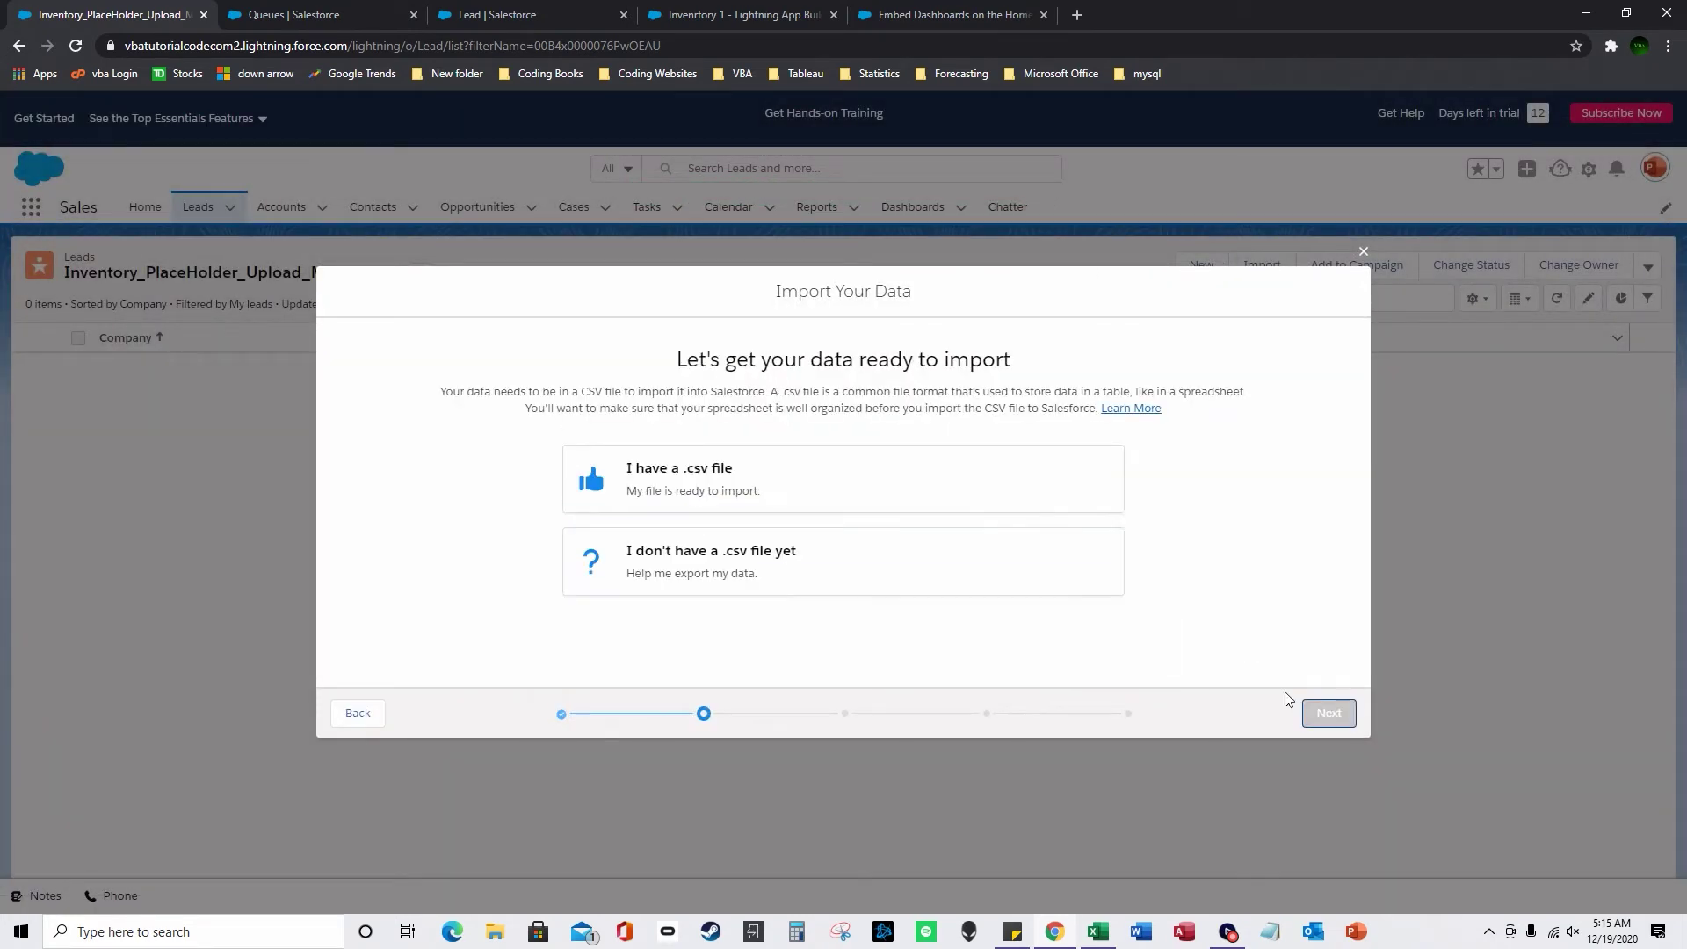
{"action": "left_click", "coordinate": [767, 495]}
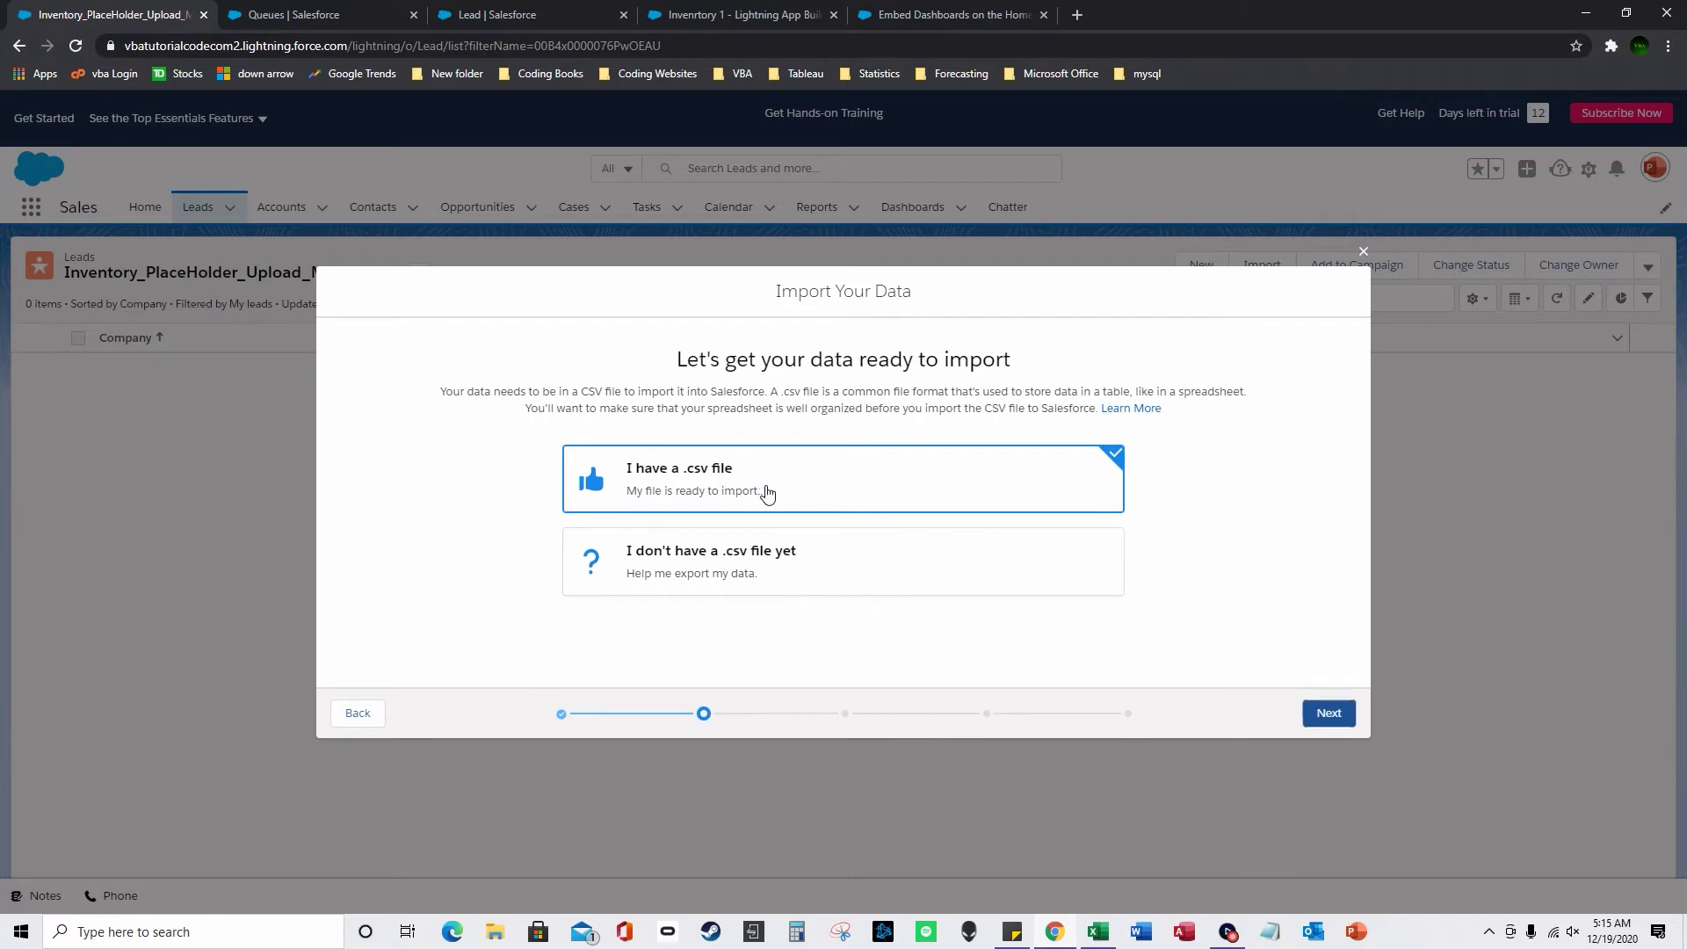
{"action": "left_click", "coordinate": [1328, 713]}
{"action": "left_click", "coordinate": [791, 582]}
{"action": "double_click", "coordinate": [253, 276]}
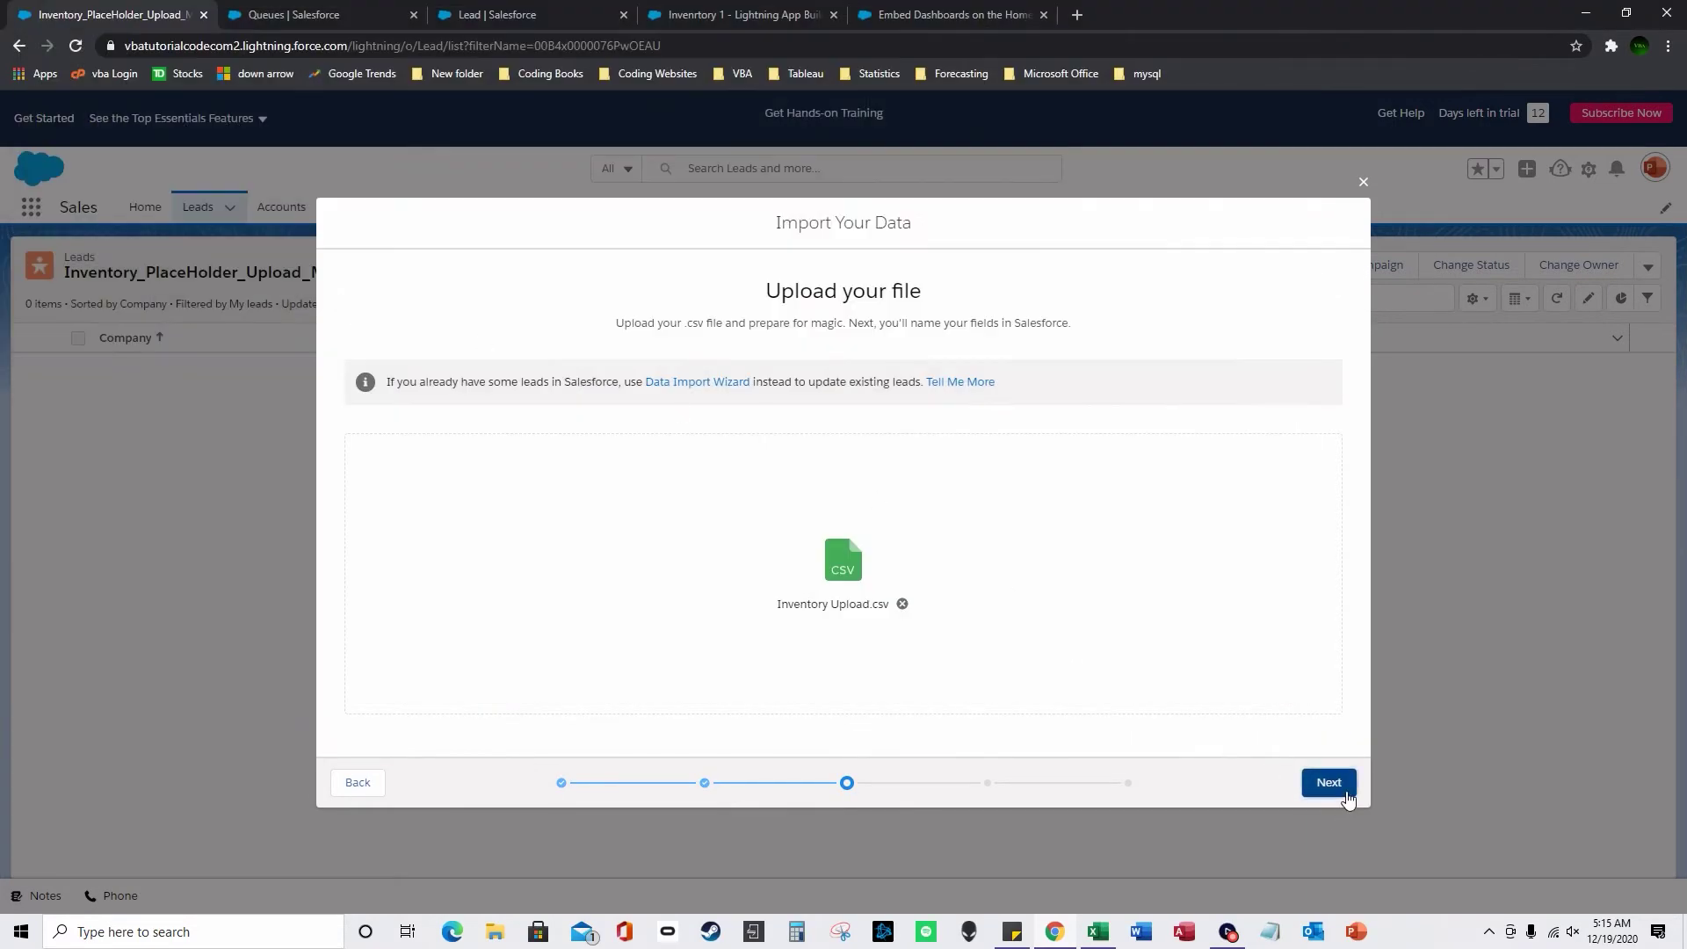
{"action": "left_click", "coordinate": [1329, 782]}
Step: Match the file's Inventory_QTY column to the Inventory_QTY lead field, then import the leads and close the wizard
{"action": "left_click", "coordinate": [975, 583]}
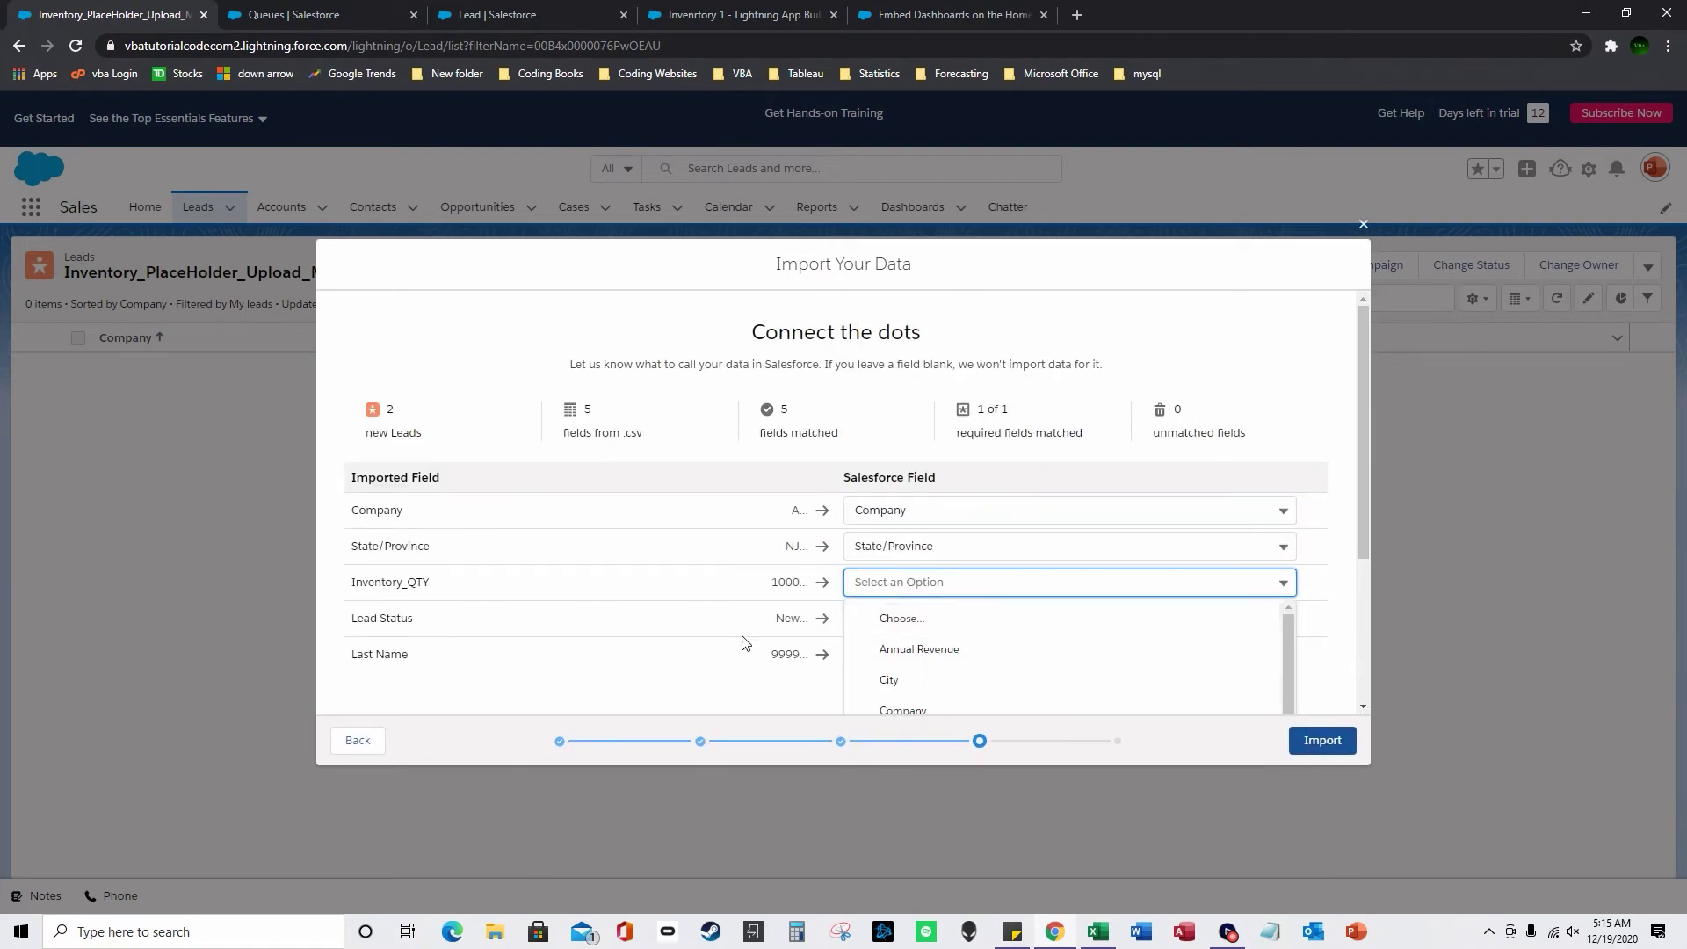
{"action": "scroll", "coordinate": [947, 563], "scroll_direction": "down", "scroll_amount": 6}
{"action": "left_click", "coordinate": [949, 482]}
{"action": "left_click", "coordinate": [1323, 740]}
{"action": "left_click", "coordinate": [1325, 771]}
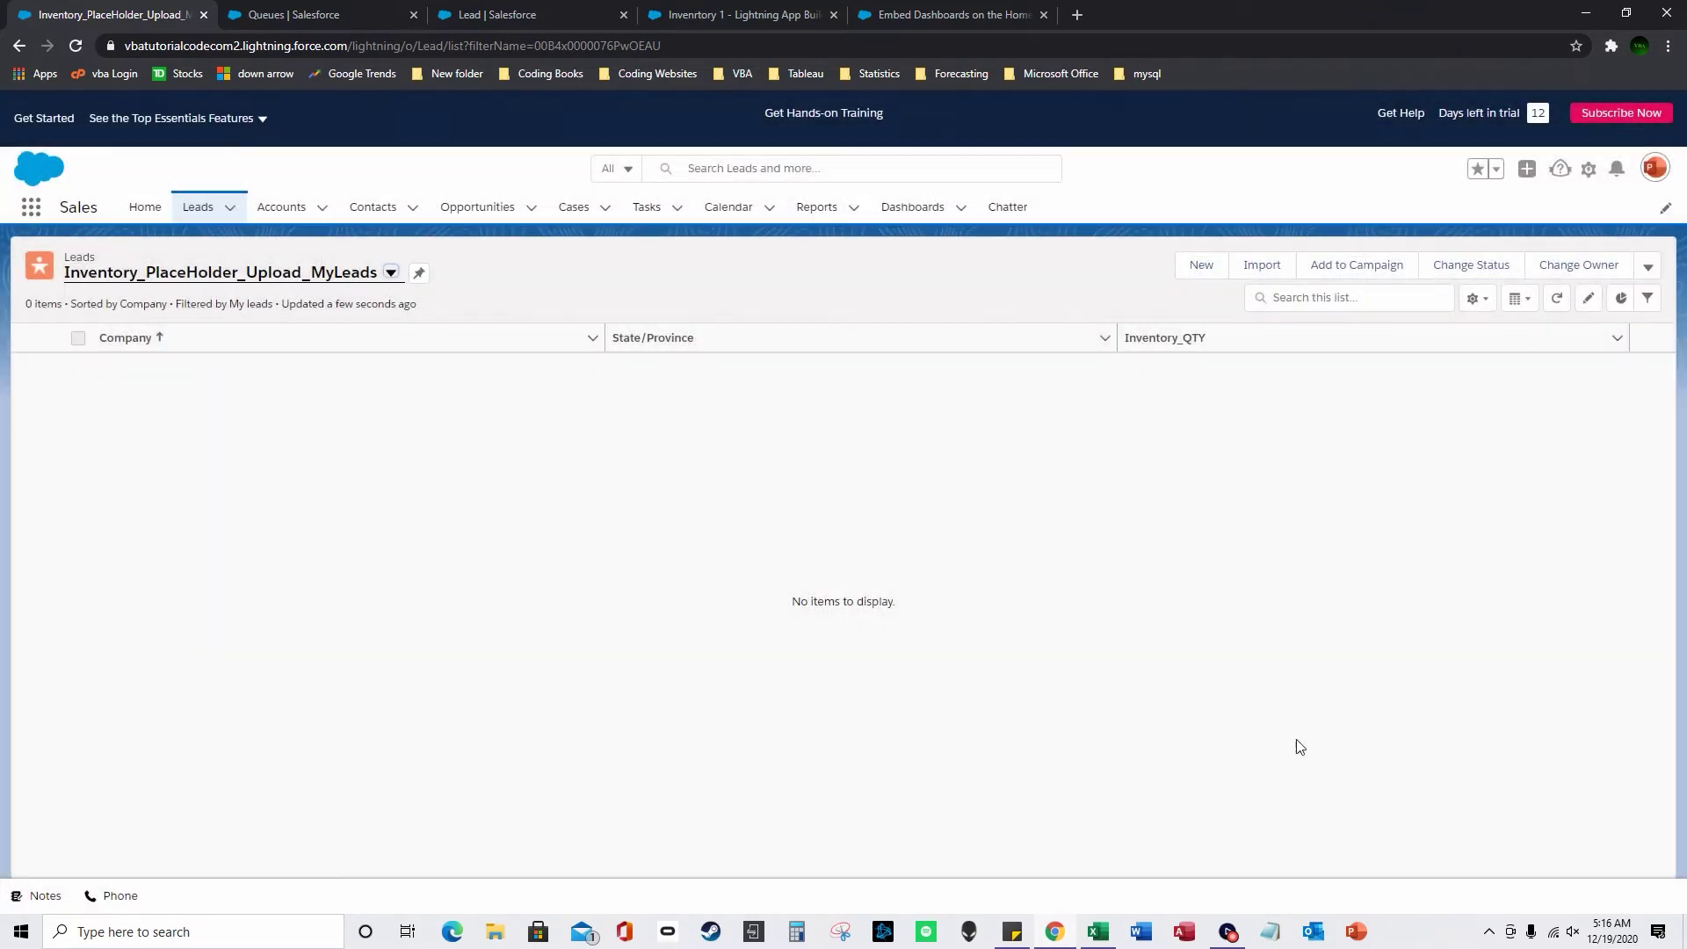
Step: Refresh the Inventory_PlaceHolder_Upload_MyLeads list and compare the imported quantities with the Excel upload workbook
{"action": "left_click", "coordinate": [75, 46]}
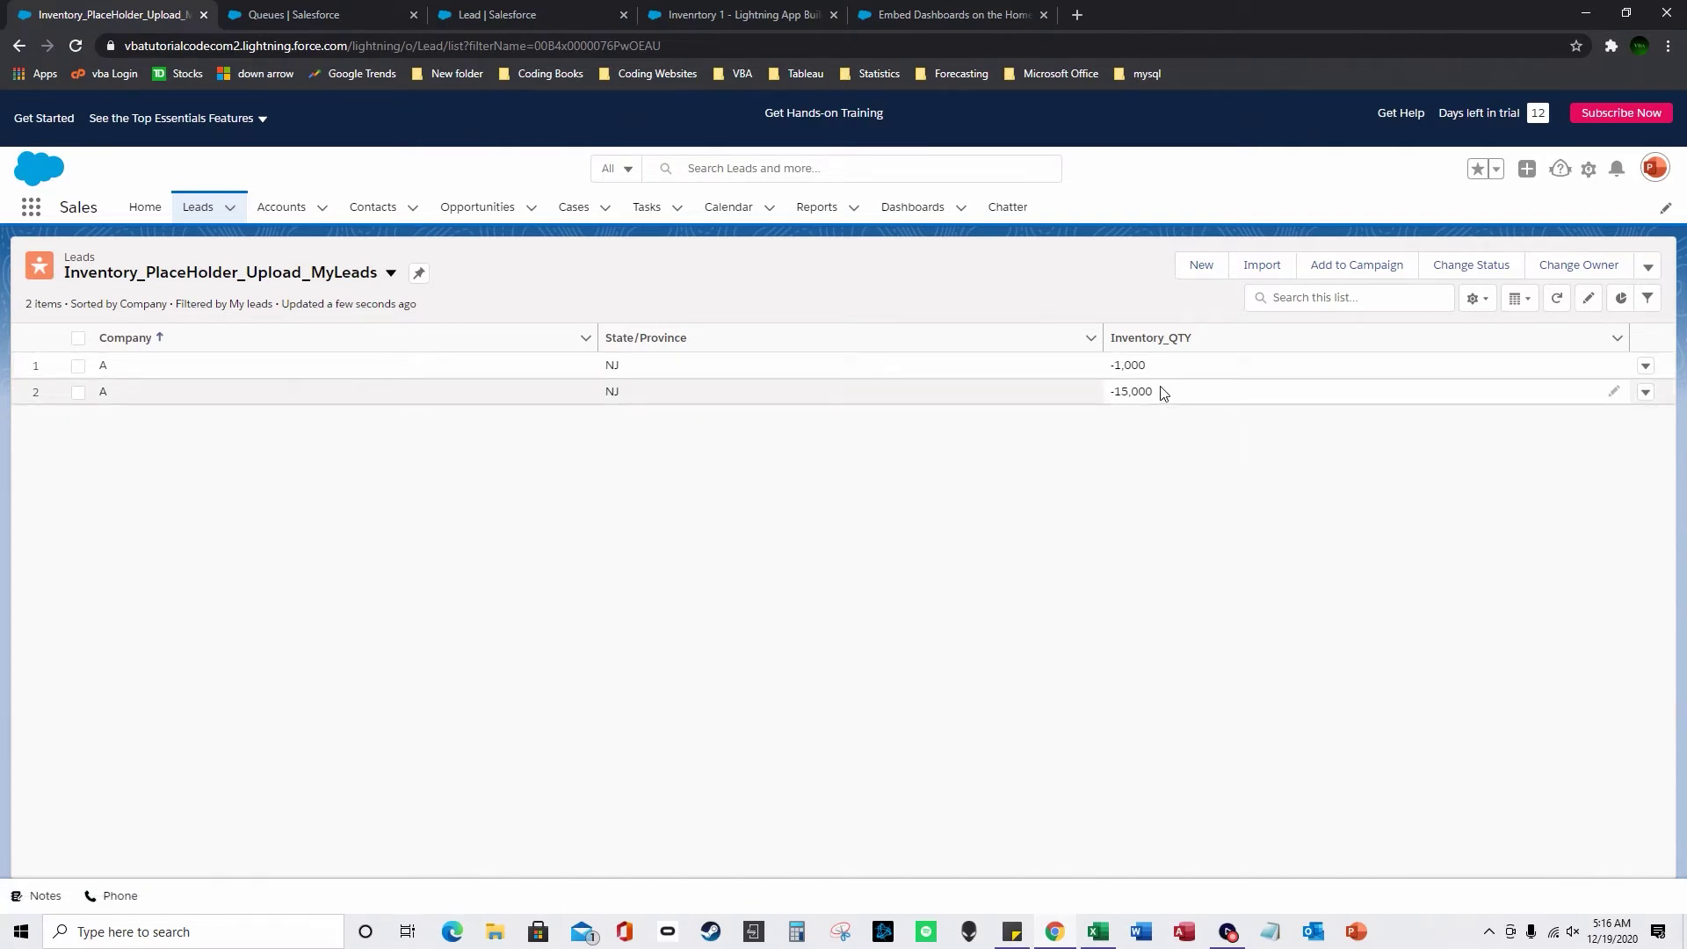
{"action": "mouse_move", "coordinate": [1104, 937]}
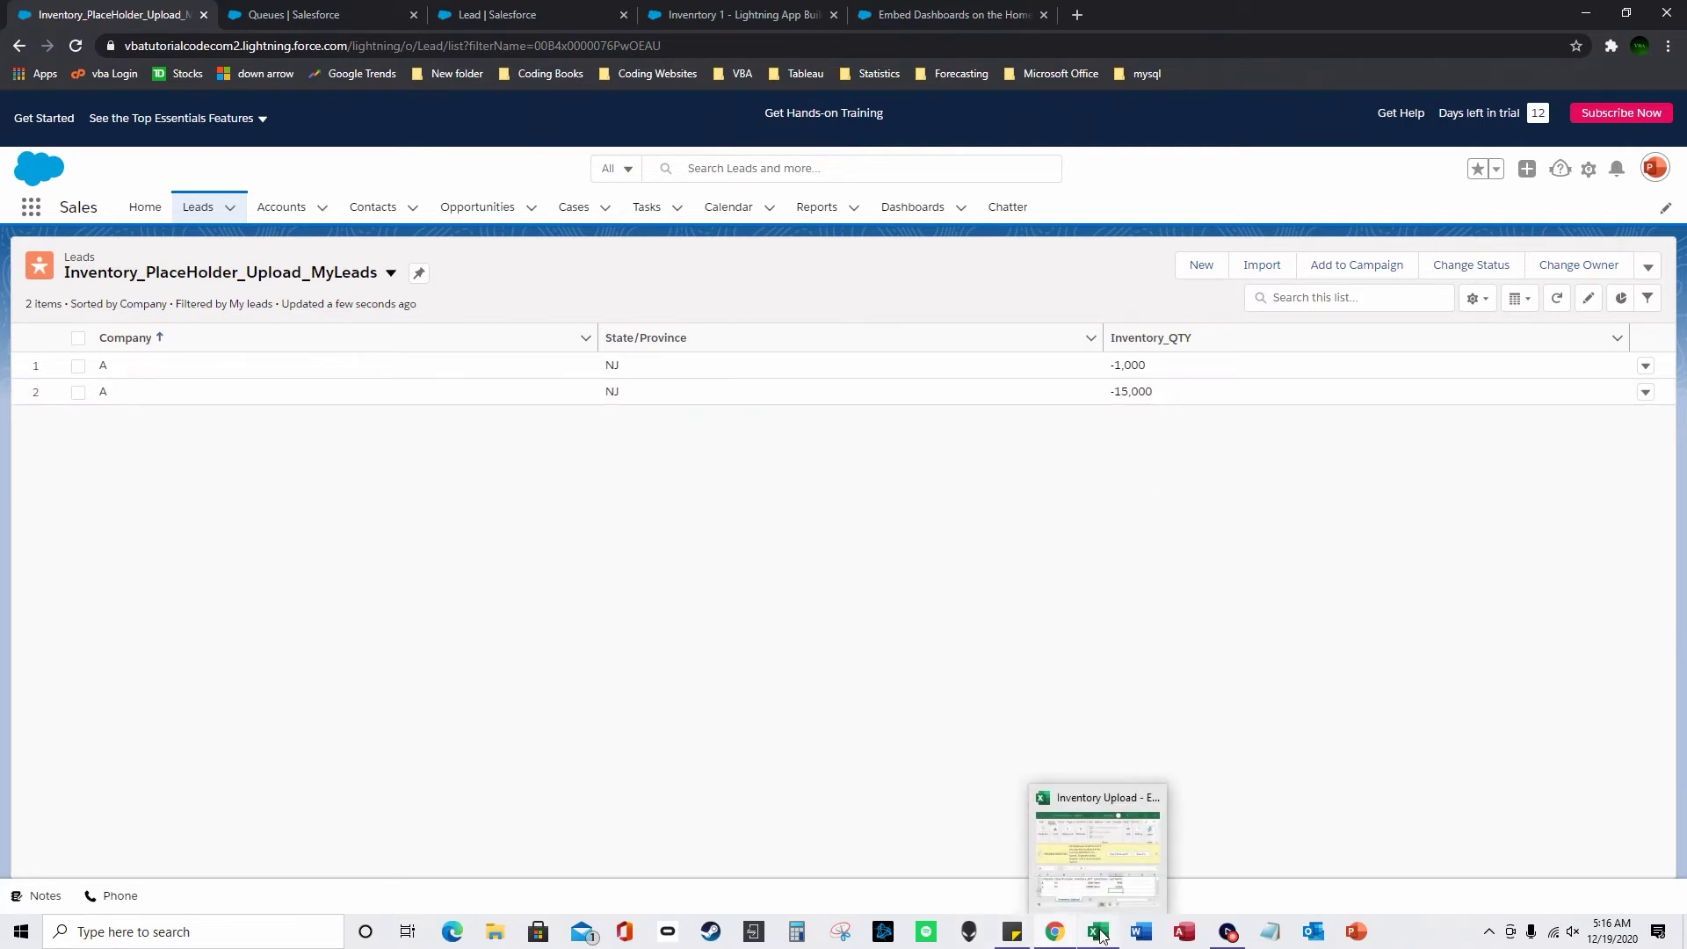
{"action": "left_click", "coordinate": [1101, 936]}
{"action": "left_click", "coordinate": [1176, 420]}
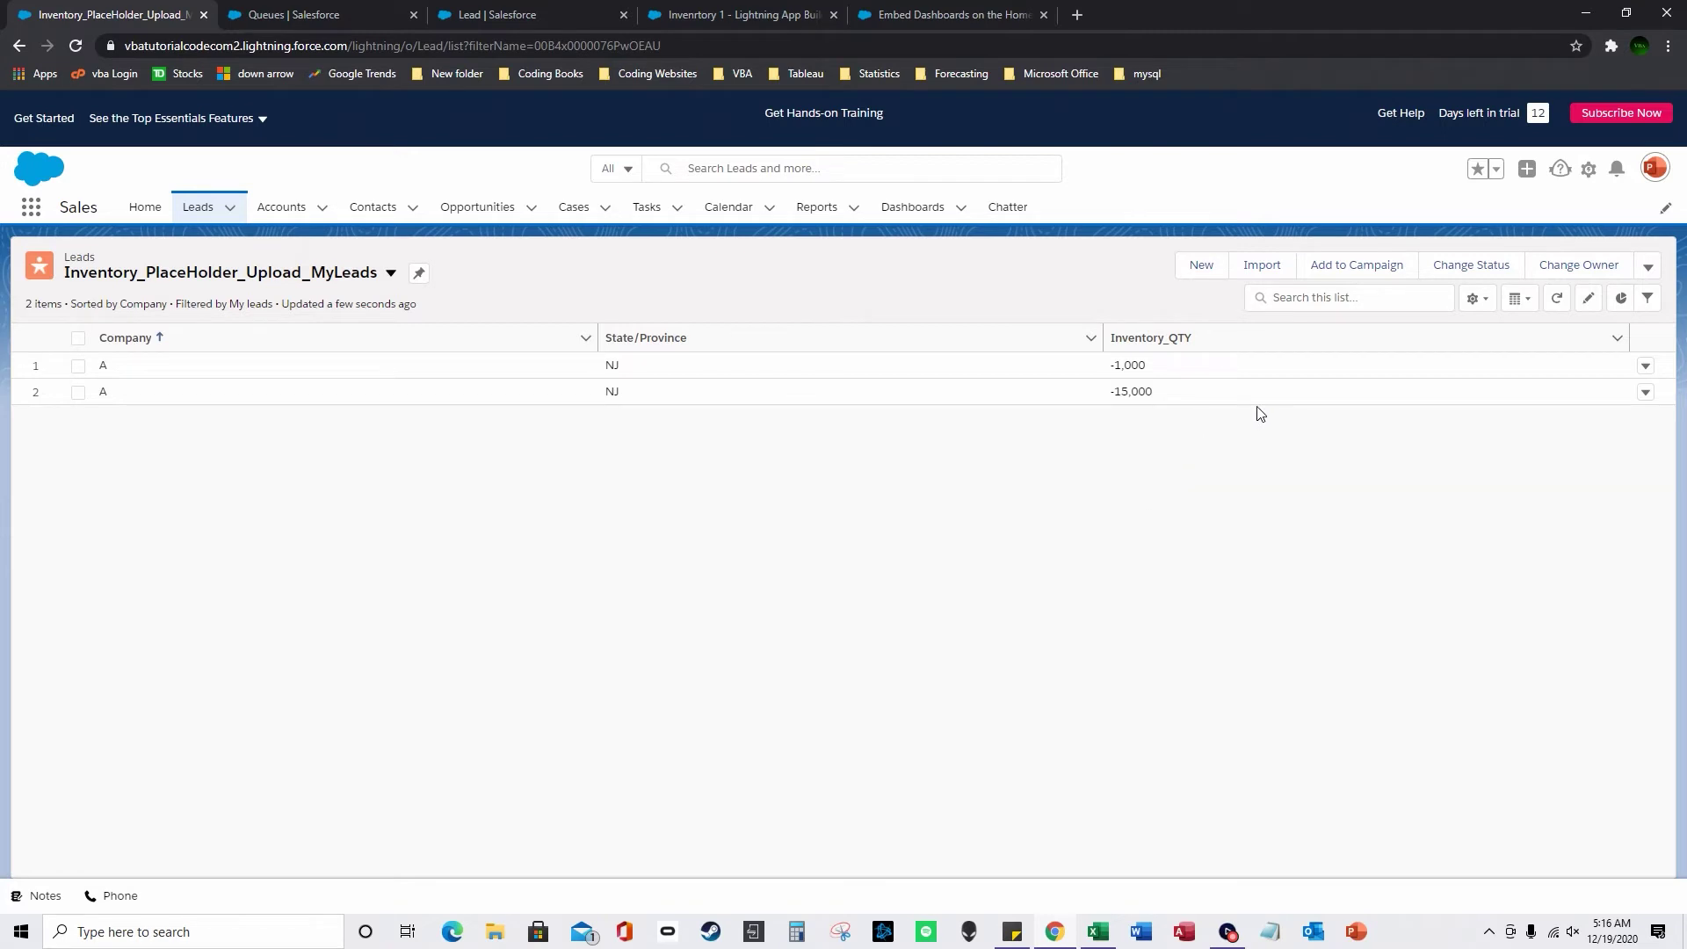
{"action": "left_click", "coordinate": [78, 341]}
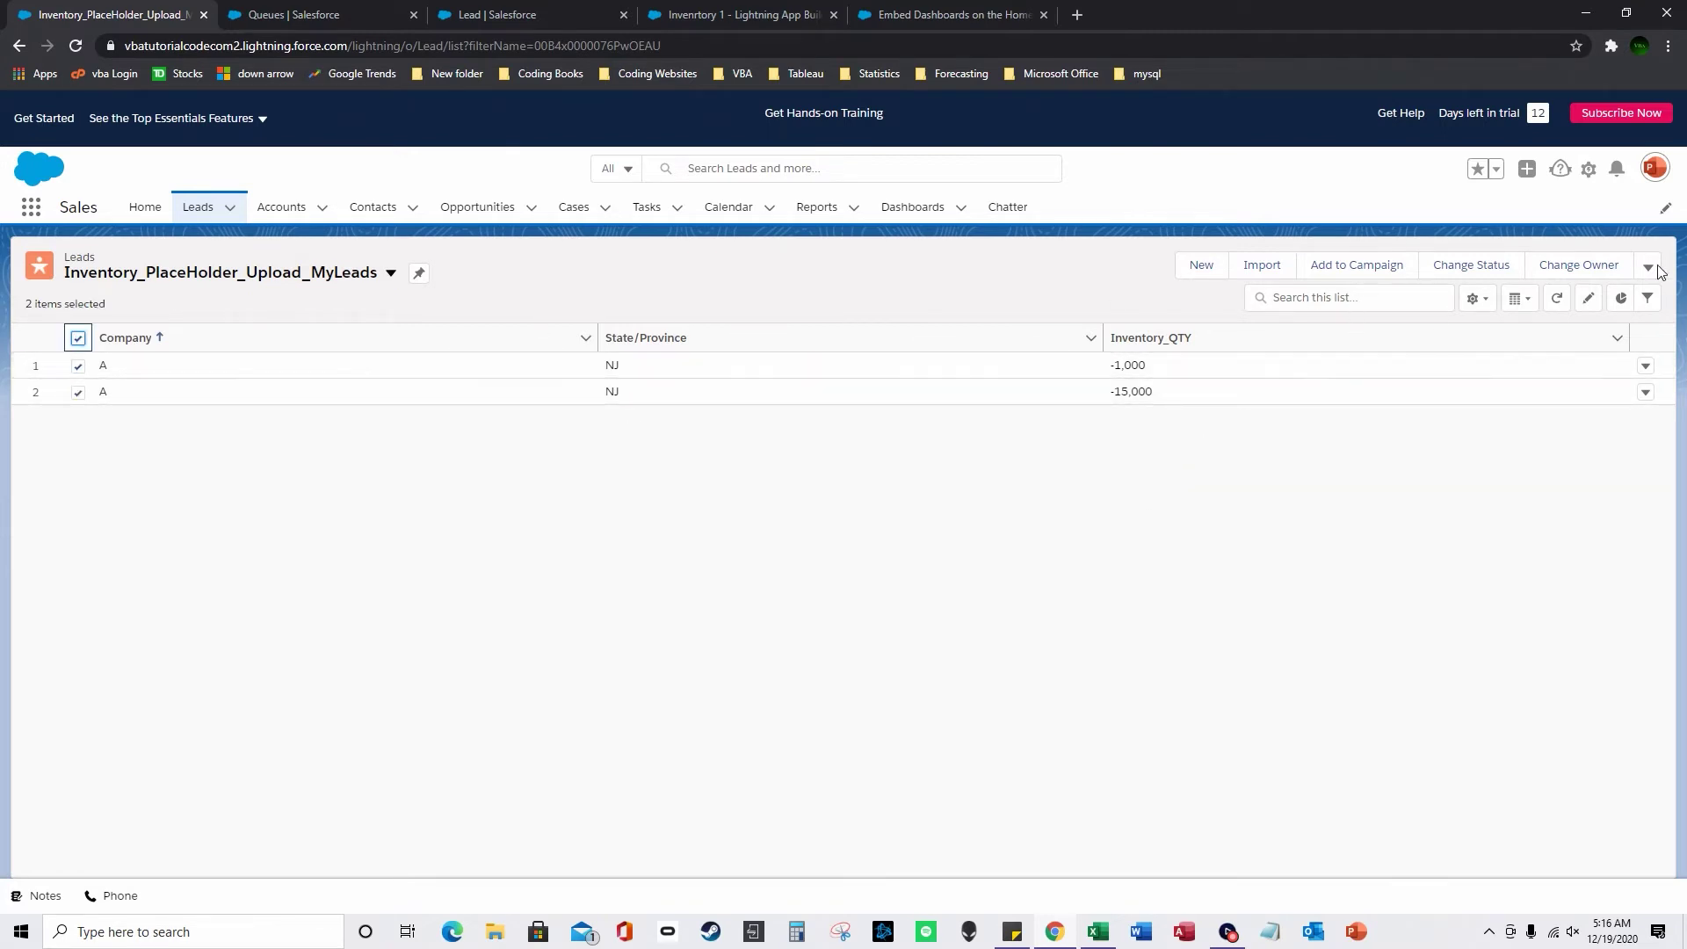
{"action": "left_click", "coordinate": [1600, 273]}
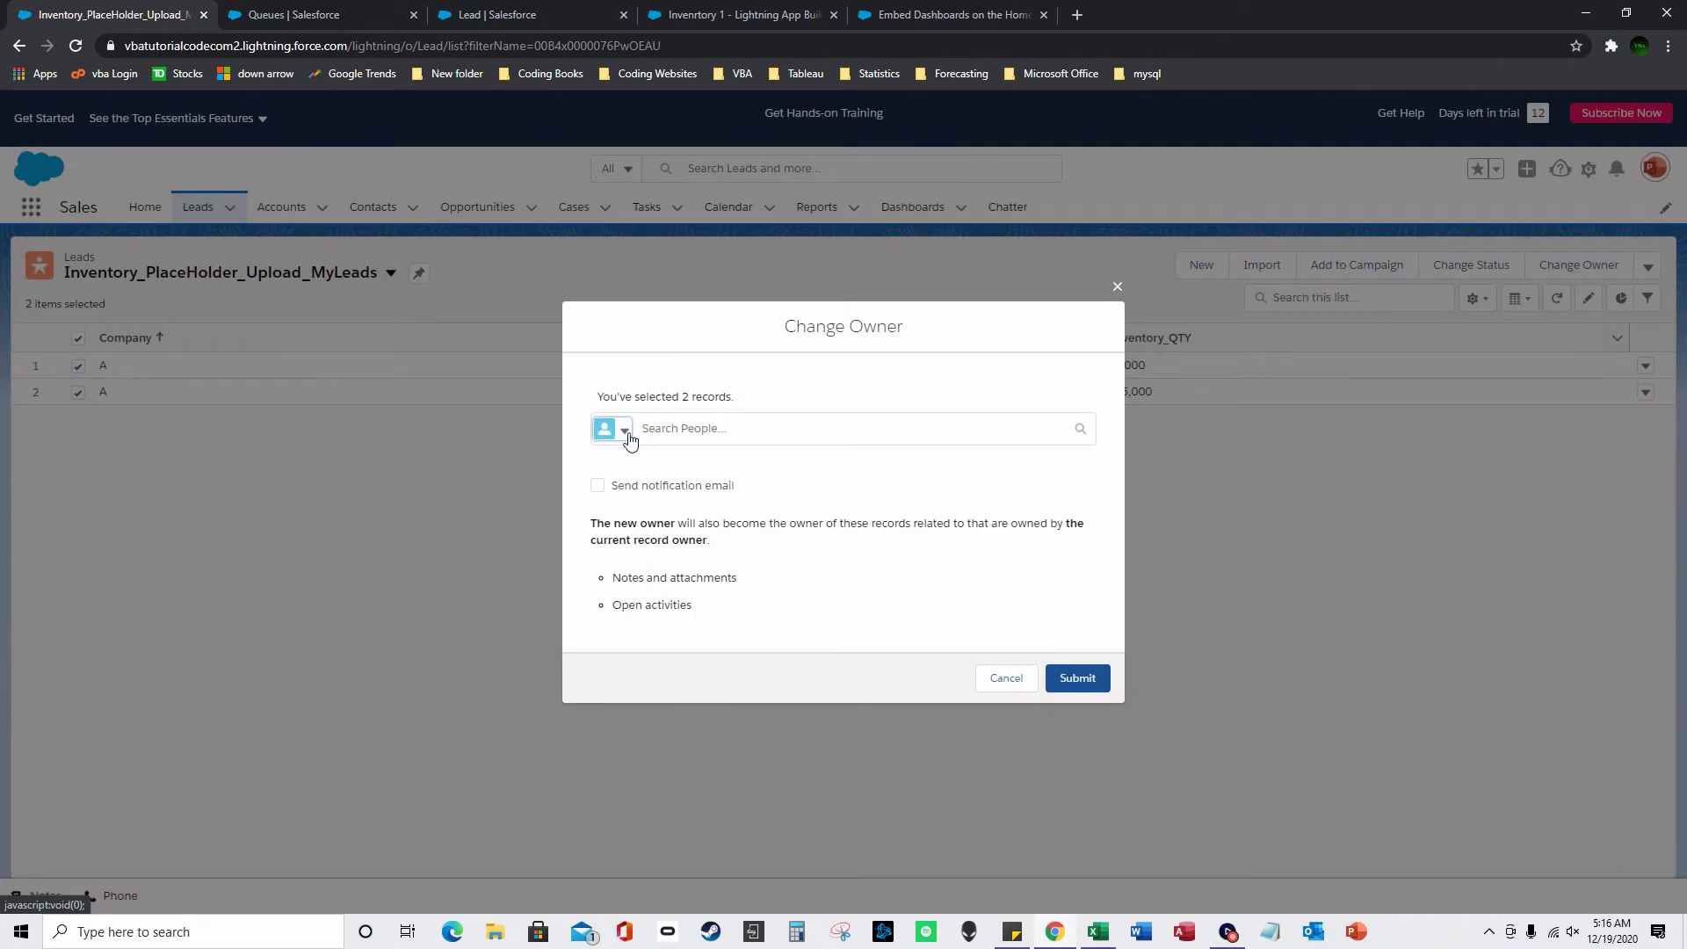
{"action": "left_click", "coordinate": [1117, 286]}
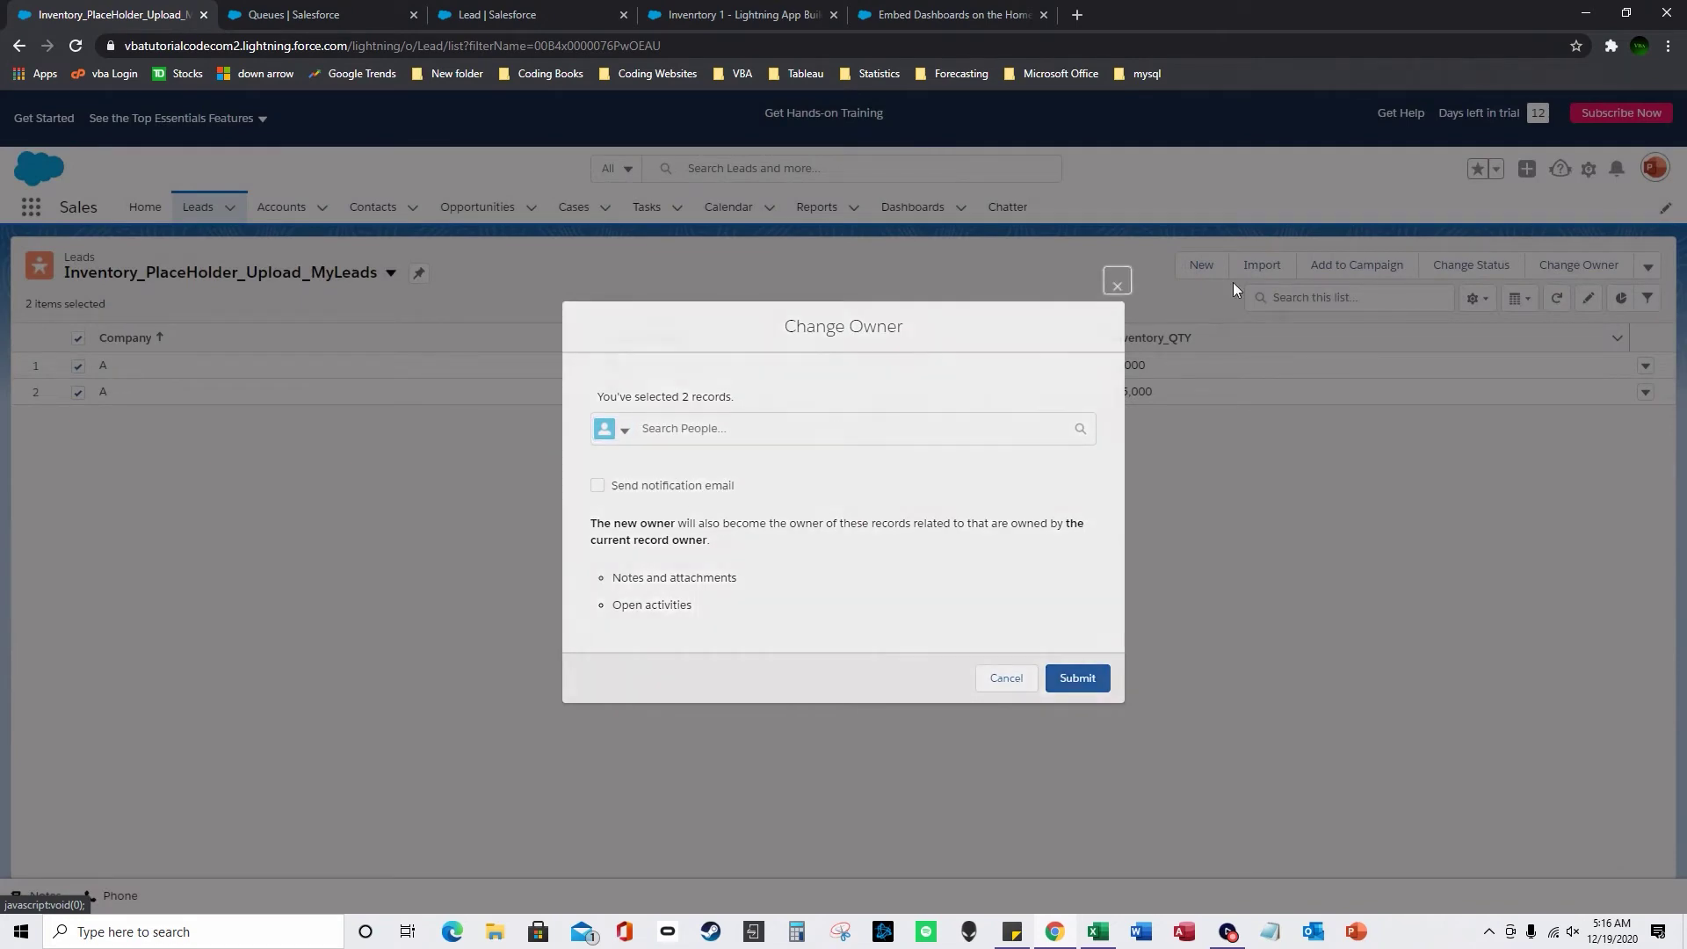
Step: Add the Owner Alias field to the visible columns of the Inventory_PlaceHolder_Upload_MyLeads list view and save
{"action": "left_click", "coordinate": [1478, 299]}
{"action": "left_click", "coordinate": [1450, 512]}
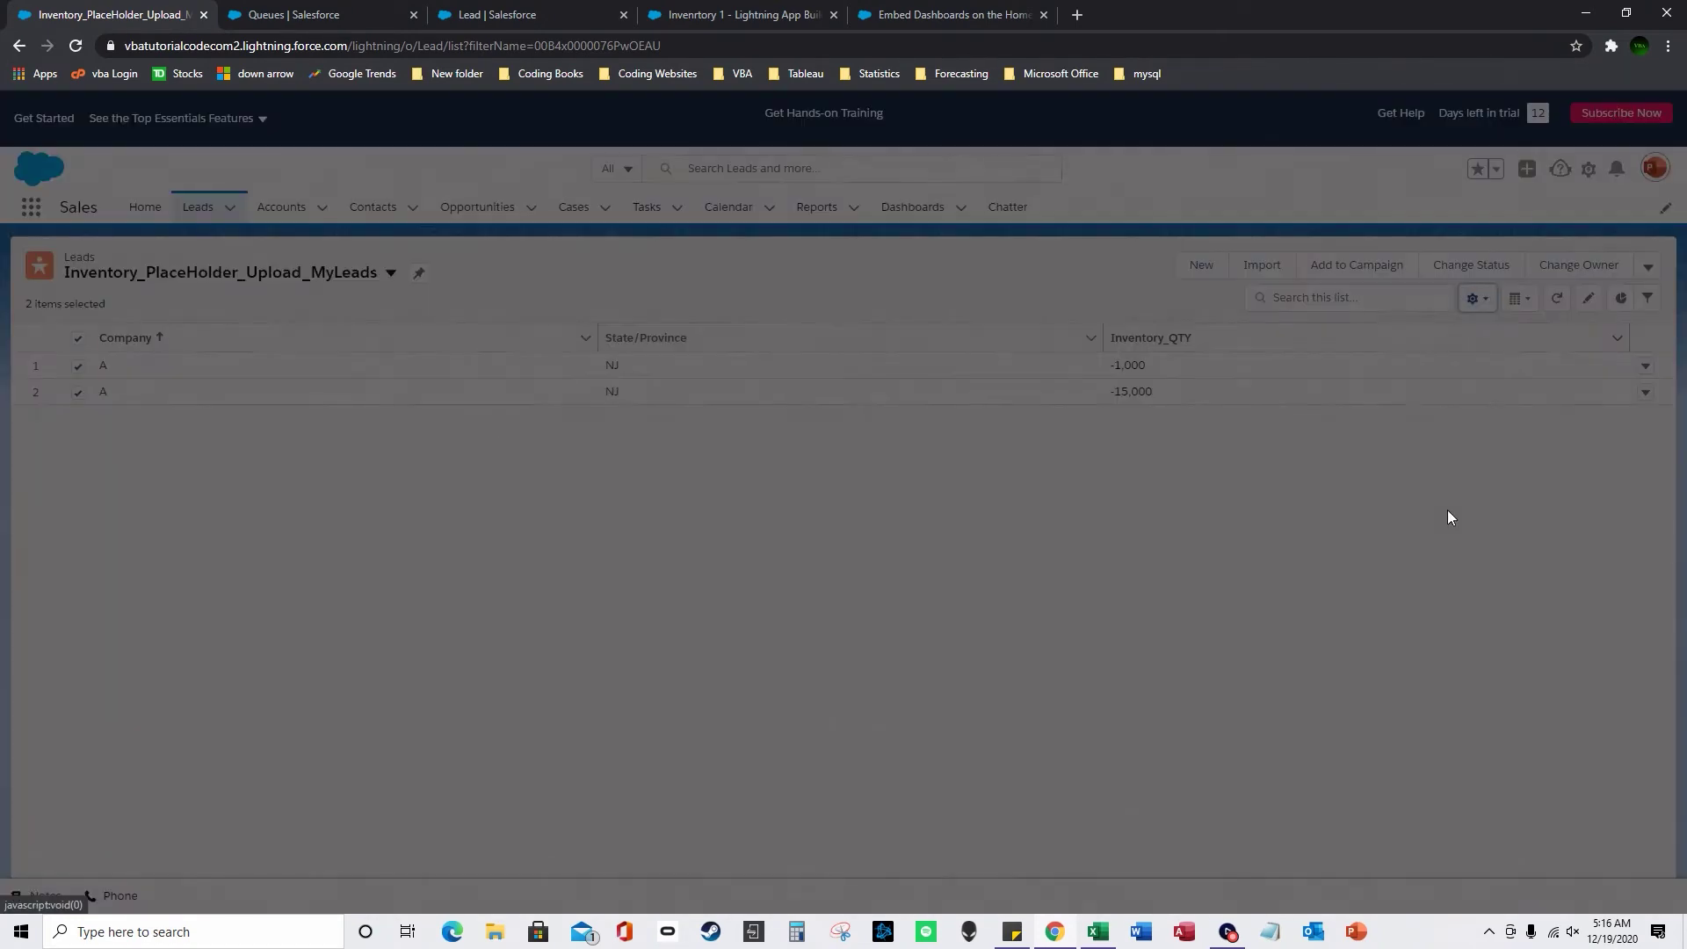
{"action": "left_click_drag", "start_coordinate": [805, 439], "coordinate": [791, 557]}
{"action": "left_click", "coordinate": [726, 480]}
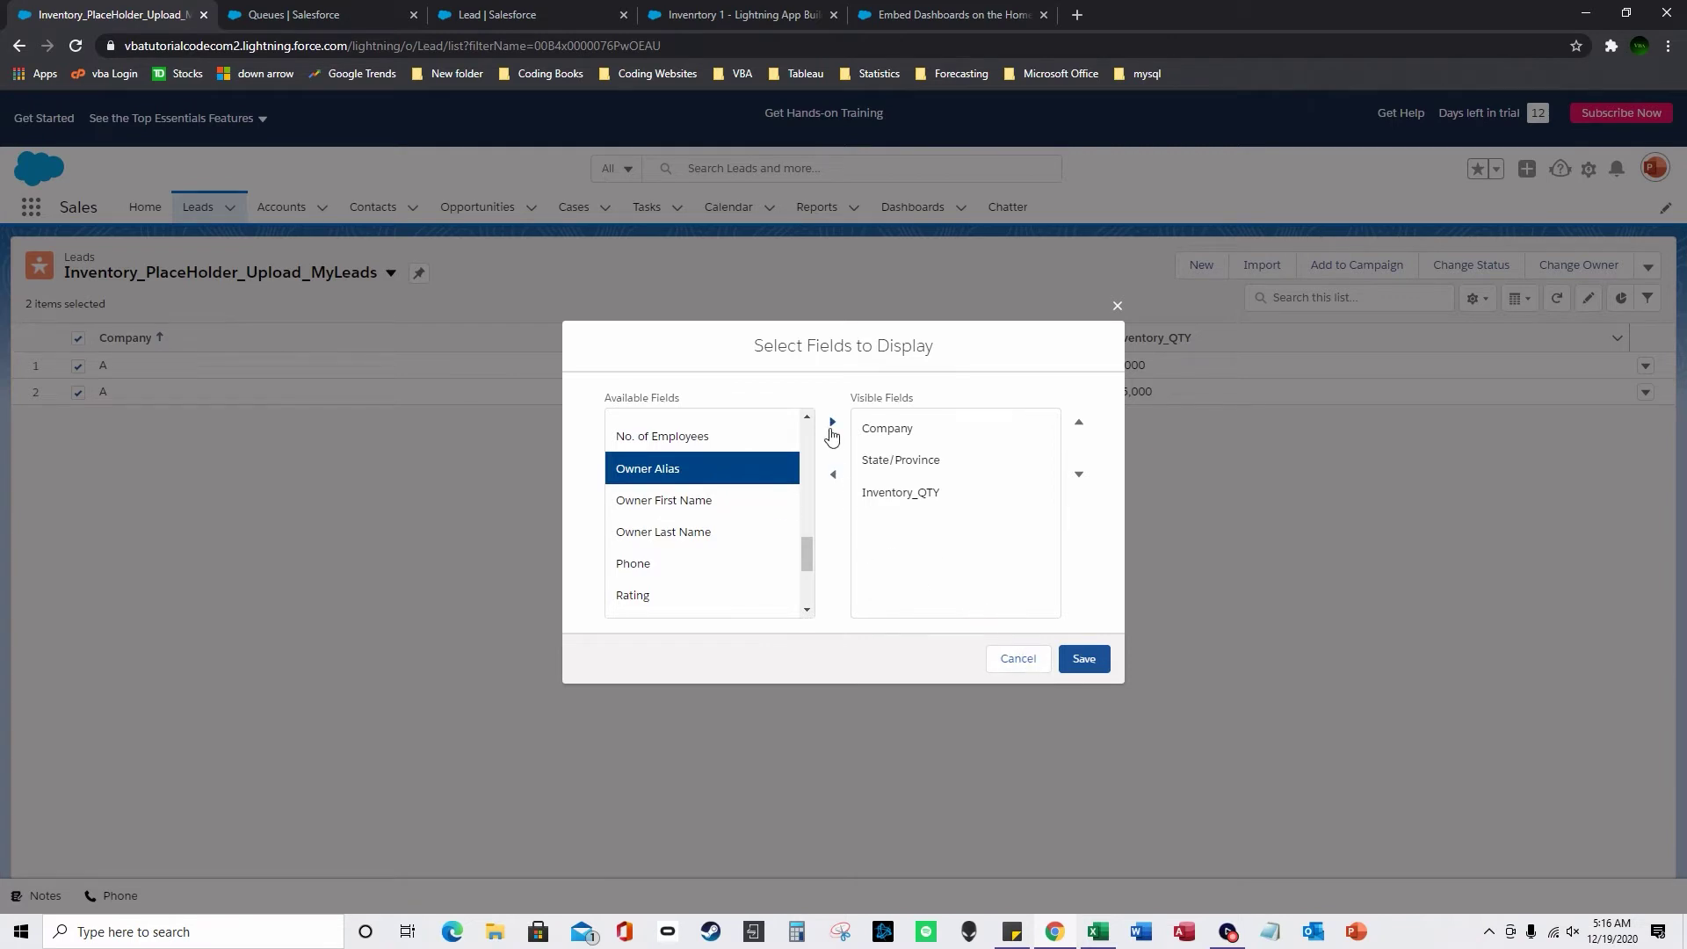
{"action": "left_click", "coordinate": [832, 428]}
{"action": "left_click", "coordinate": [1084, 659]}
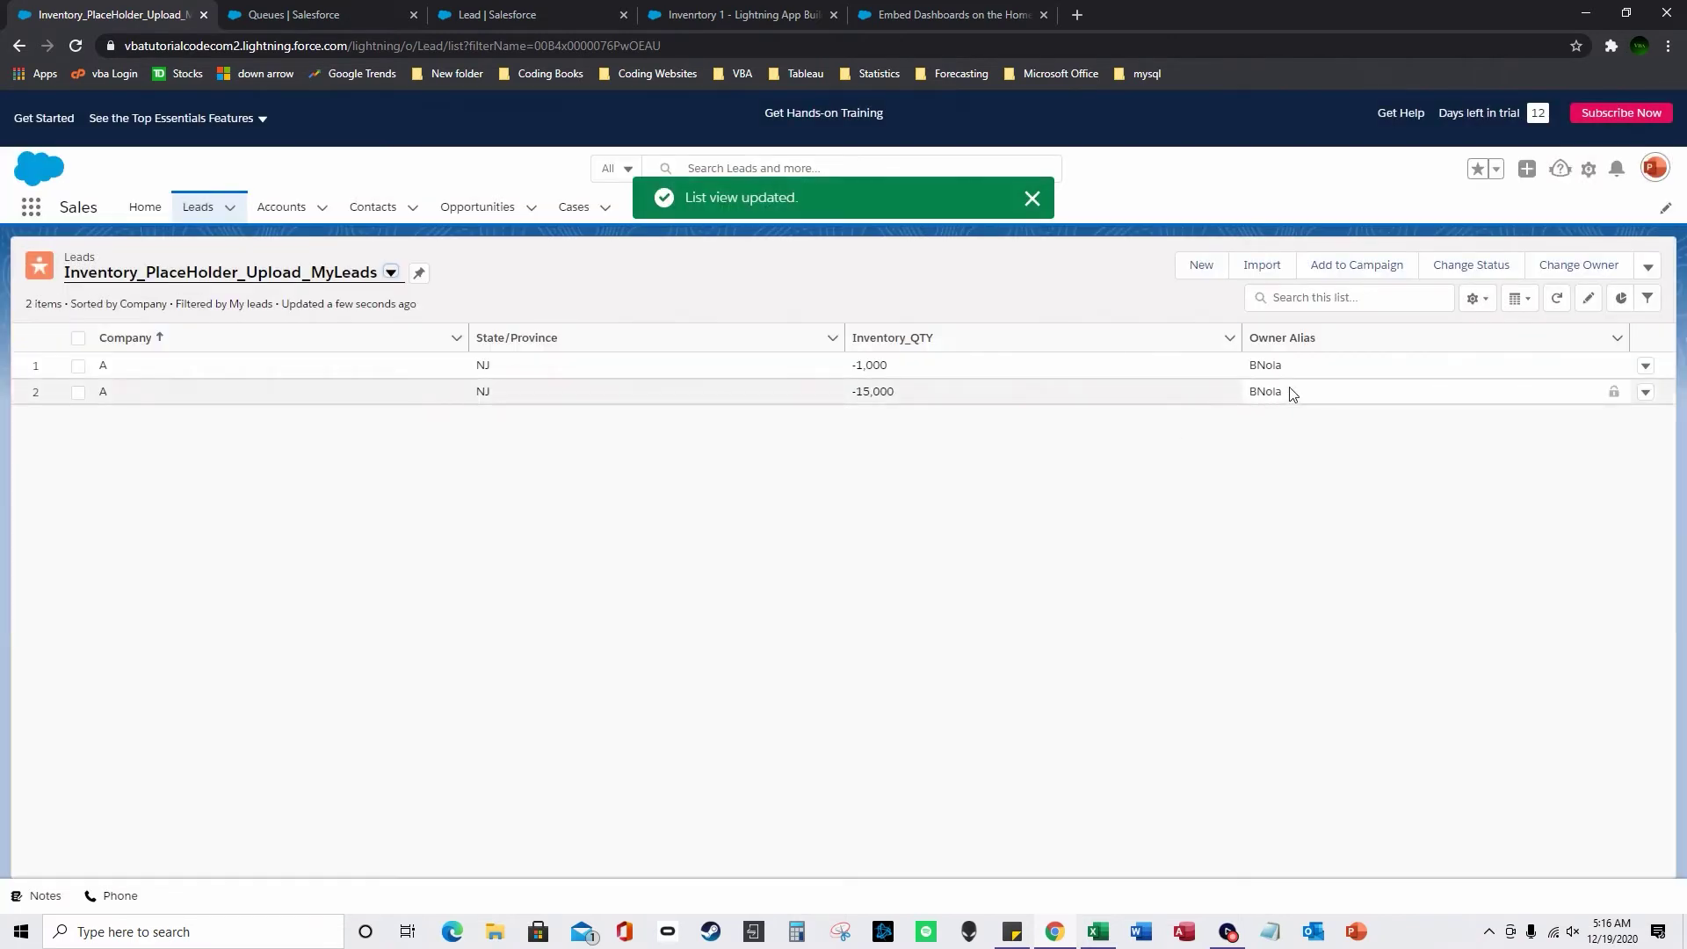
{"action": "left_click", "coordinate": [1033, 198]}
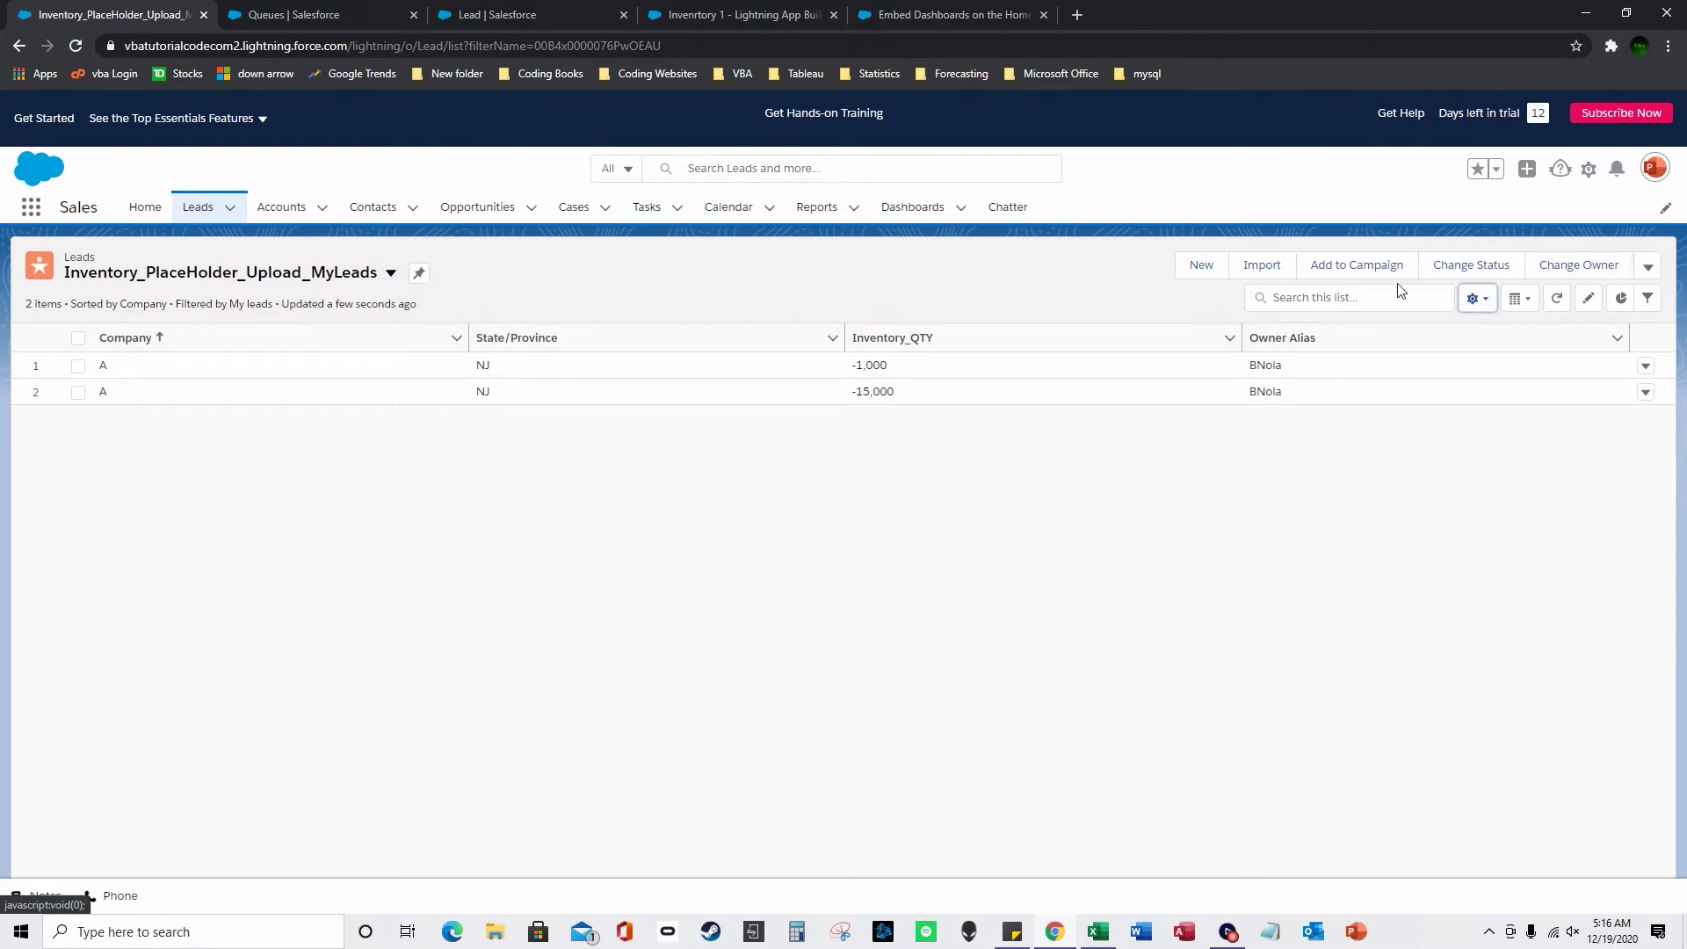
Step: Change the owner of both imported company A leads to the Inventory3 queue
{"action": "left_click", "coordinate": [78, 337]}
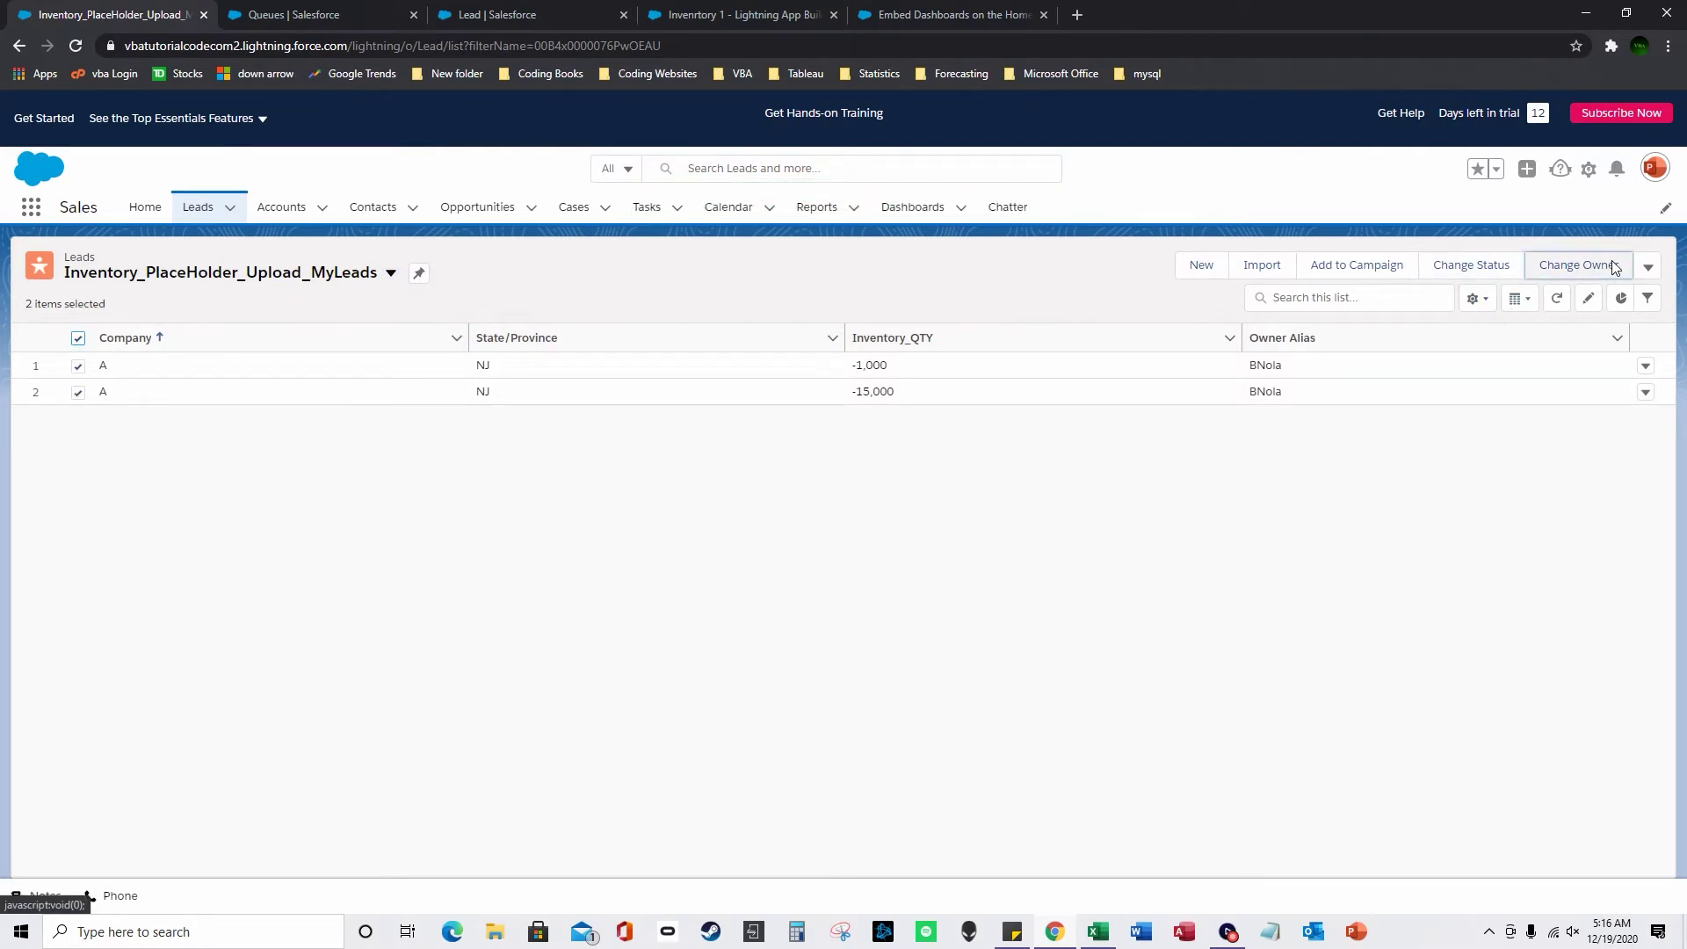
{"action": "left_click", "coordinate": [1615, 268]}
{"action": "left_click", "coordinate": [620, 429]}
{"action": "left_click", "coordinate": [661, 503]}
{"action": "left_click", "coordinate": [698, 428]}
{"action": "type", "text": "inven"}
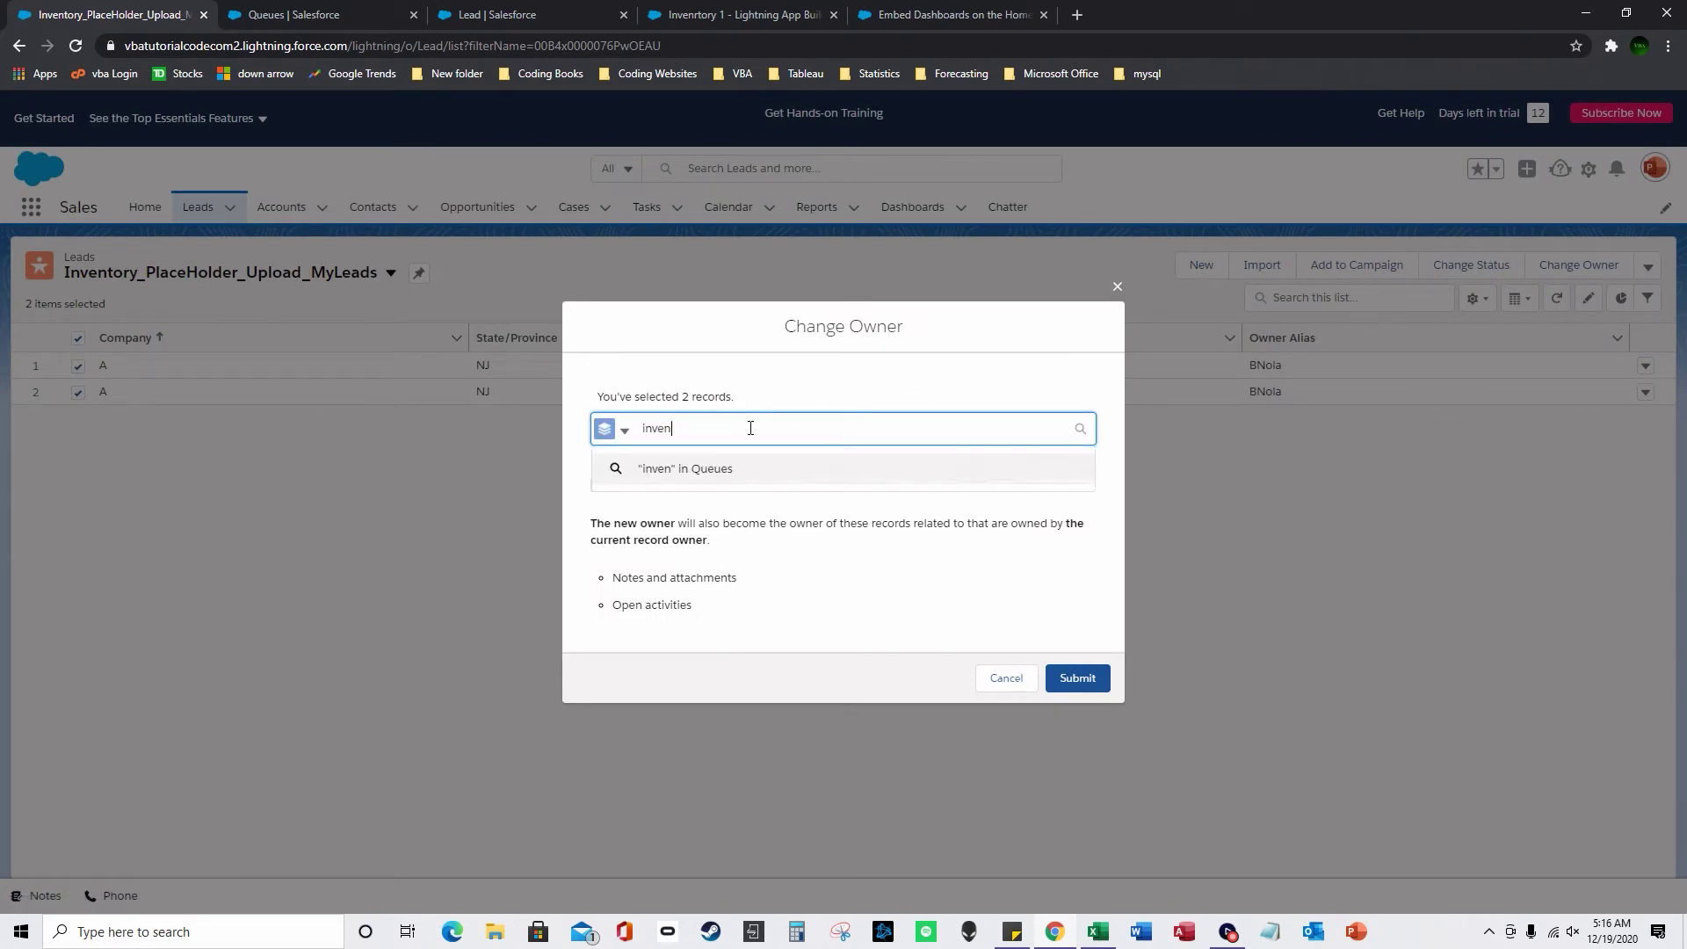
{"action": "left_click", "coordinate": [716, 572]}
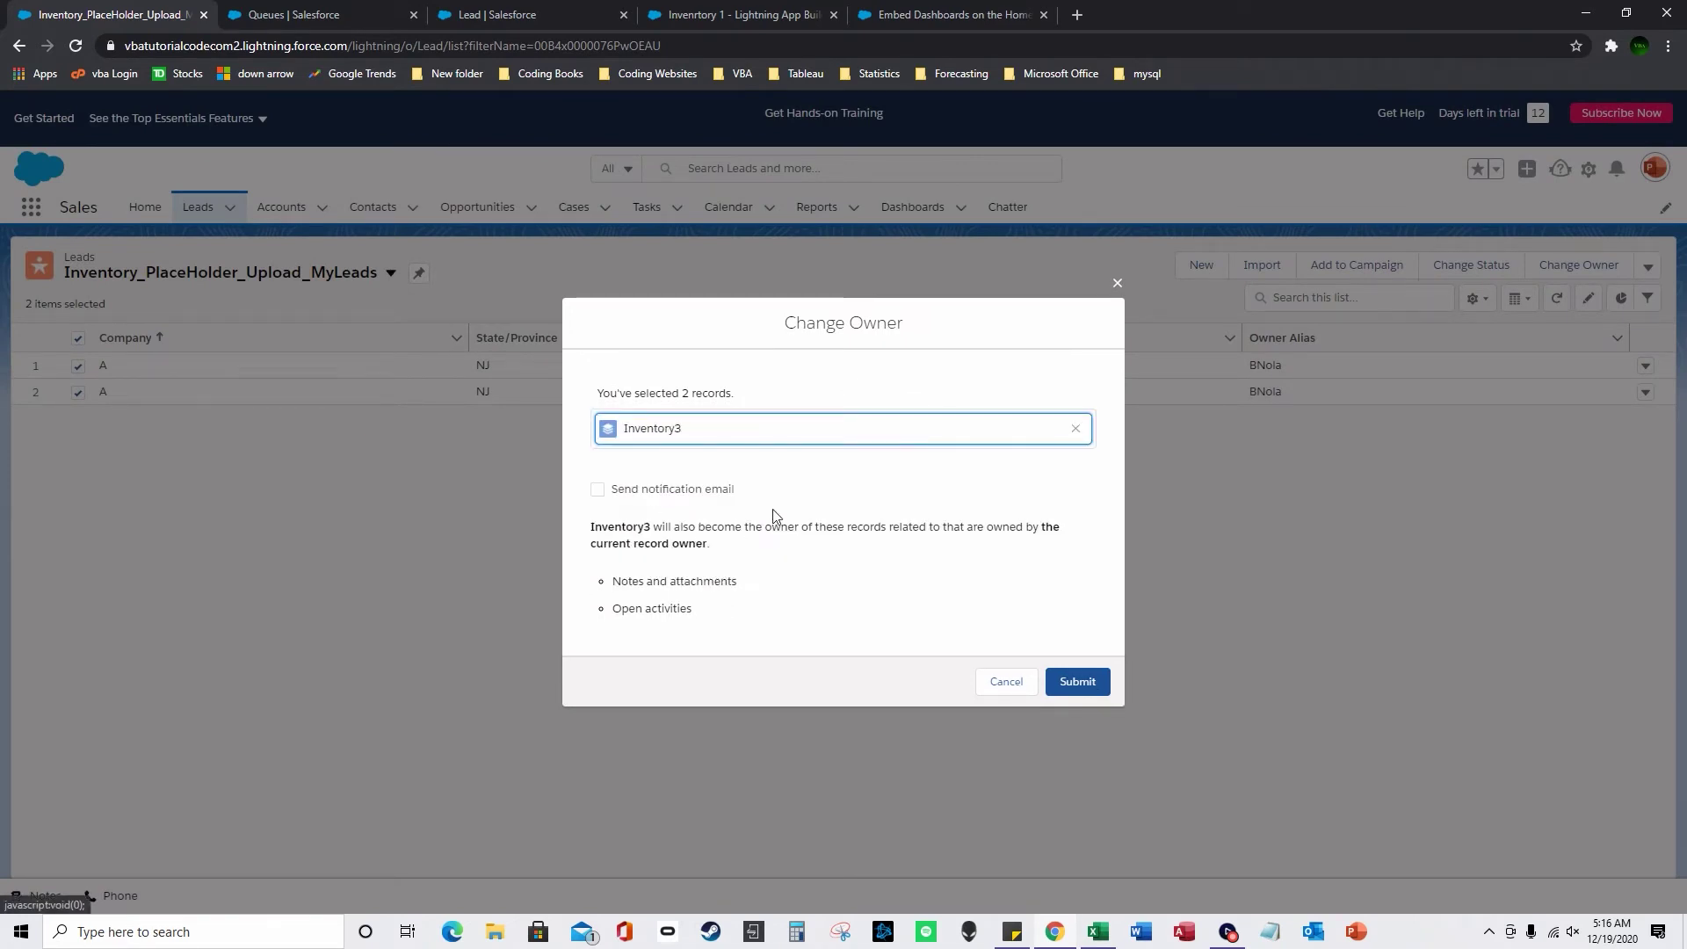
{"action": "left_click", "coordinate": [1095, 685]}
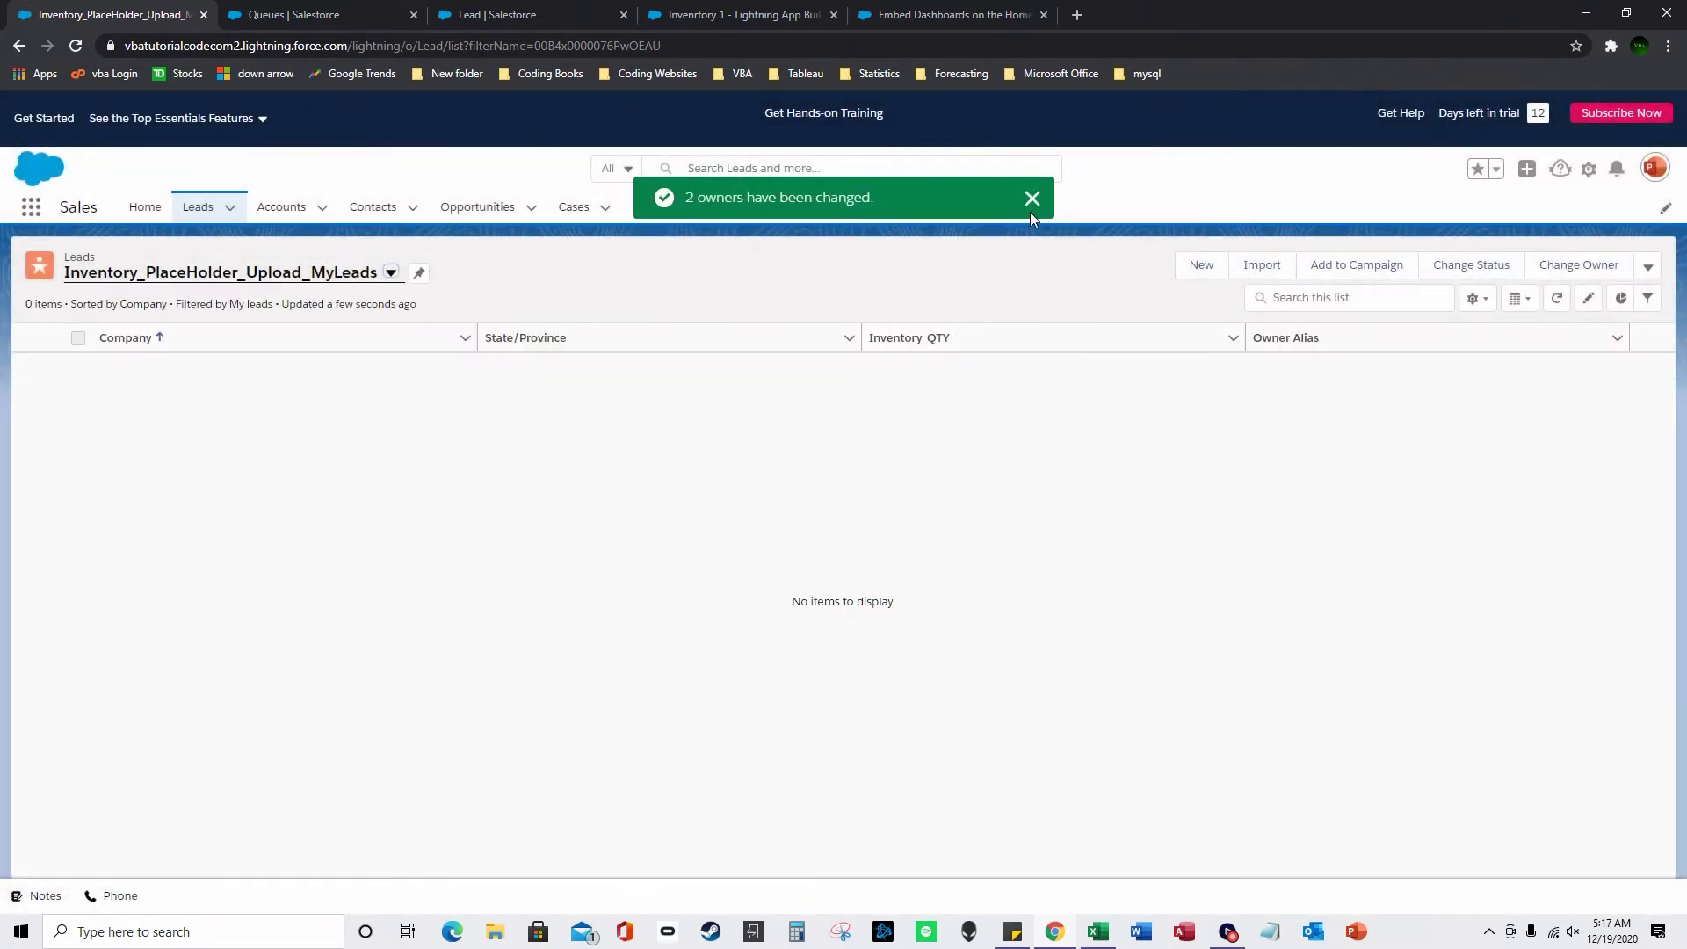
{"action": "left_click", "coordinate": [1031, 204]}
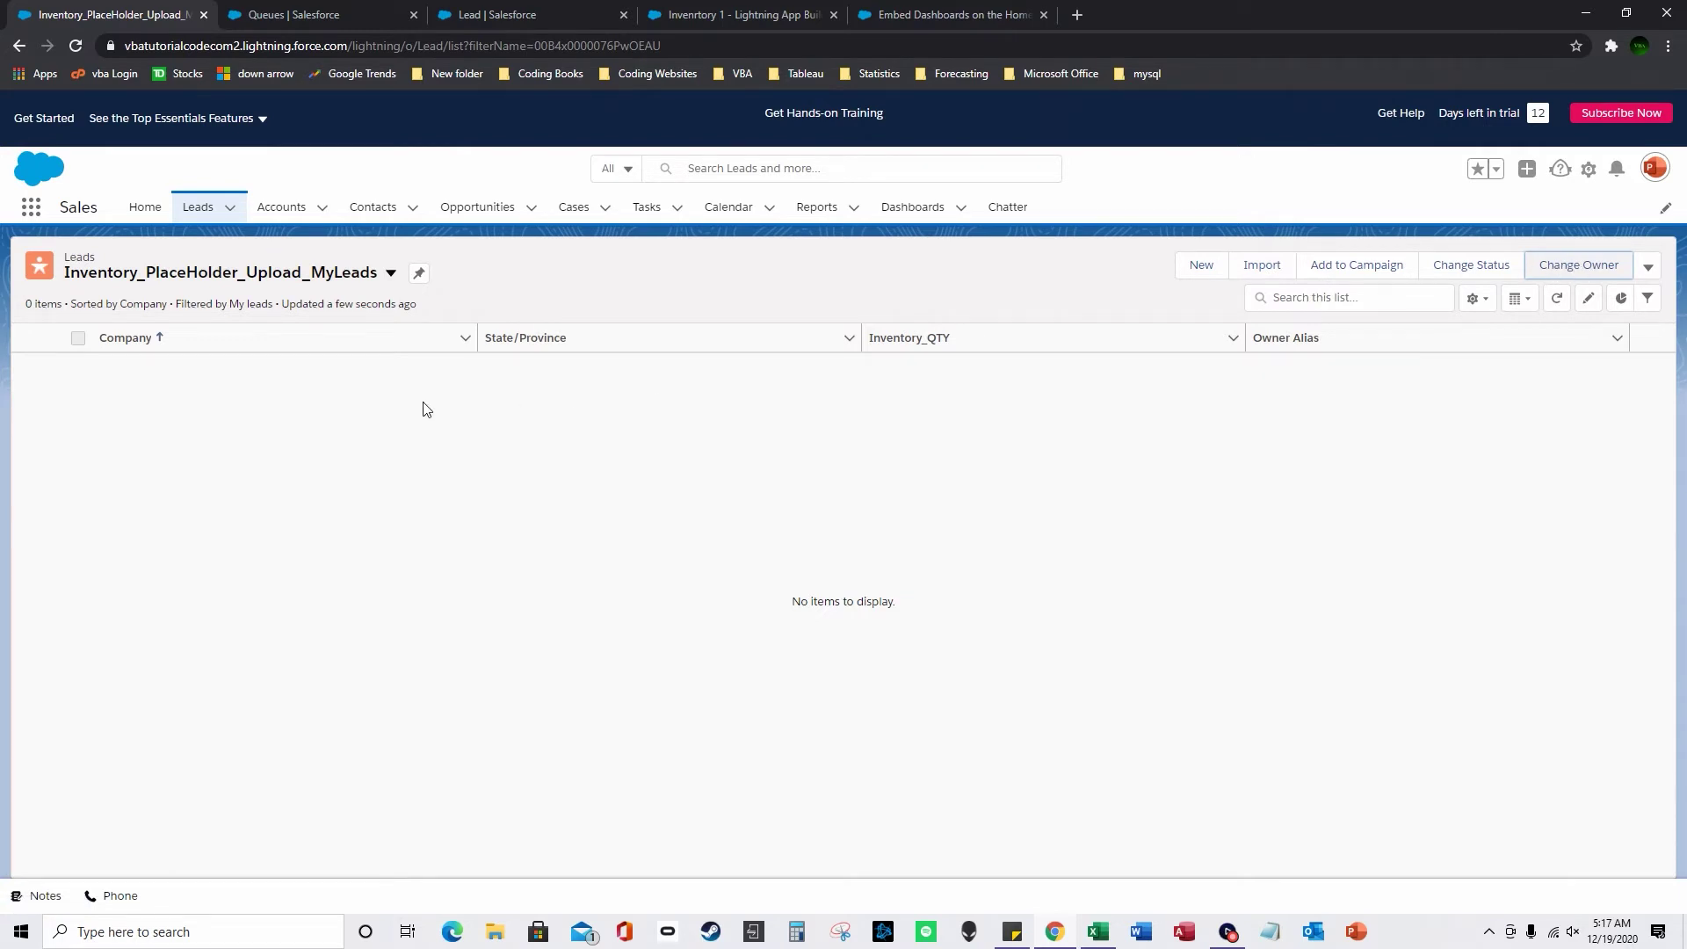
Step: Start a new report from the private reports, using the Leads report type
{"action": "left_click", "coordinate": [819, 210]}
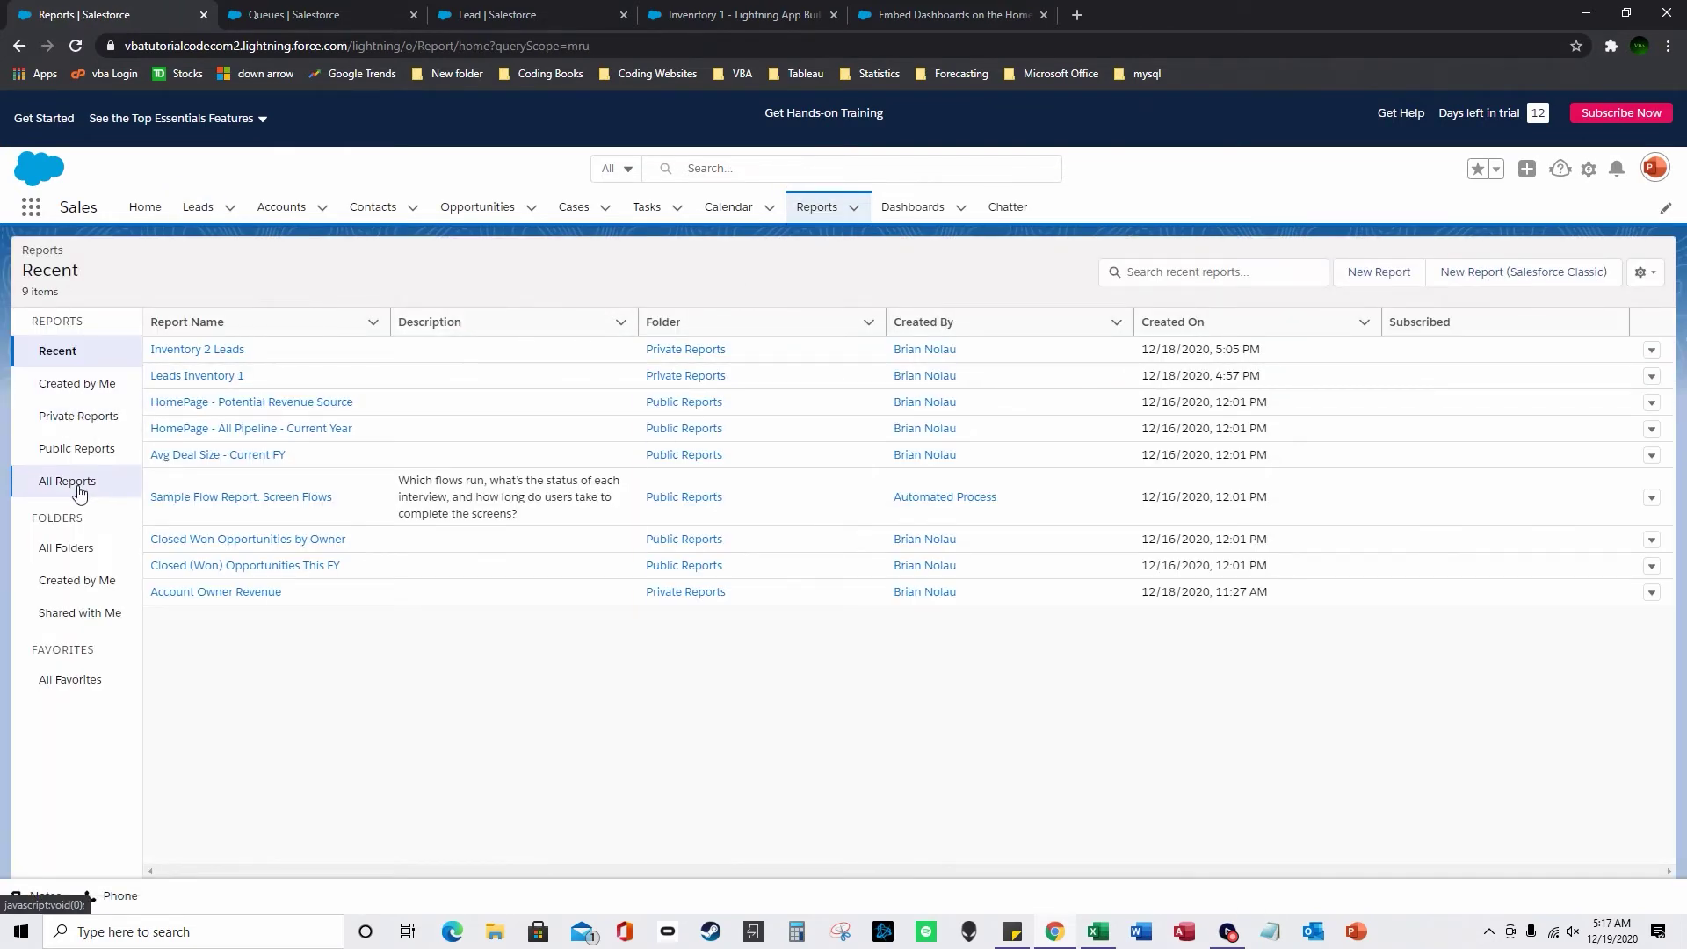
{"action": "left_click", "coordinate": [79, 416]}
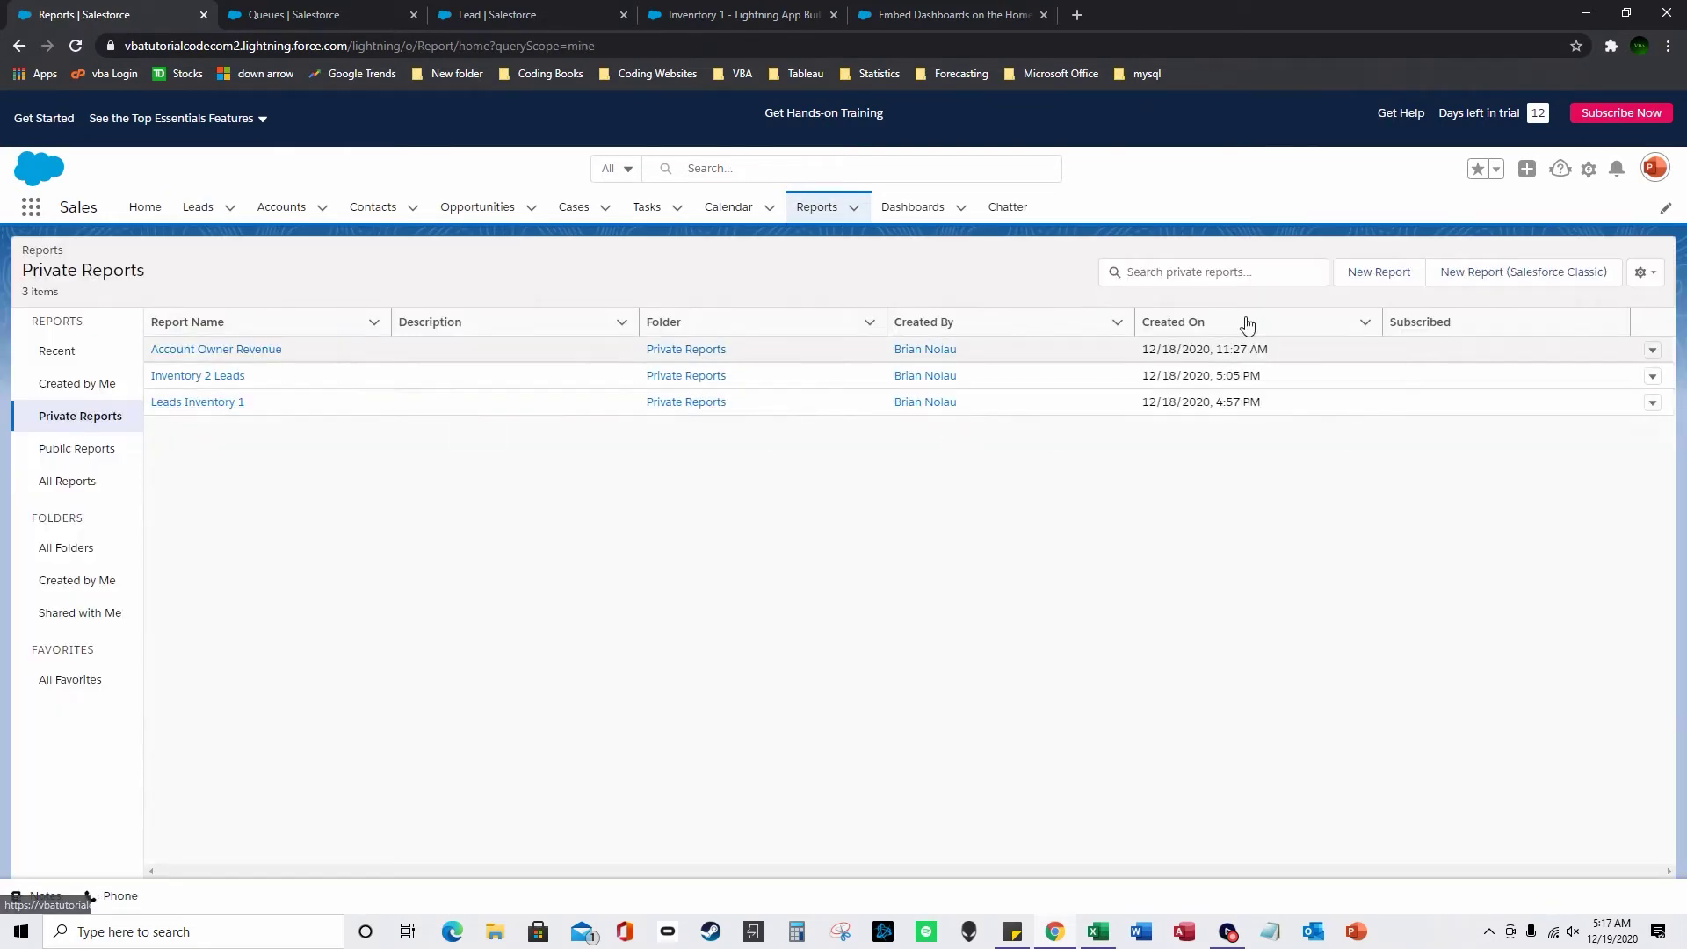
{"action": "left_click", "coordinate": [1379, 272]}
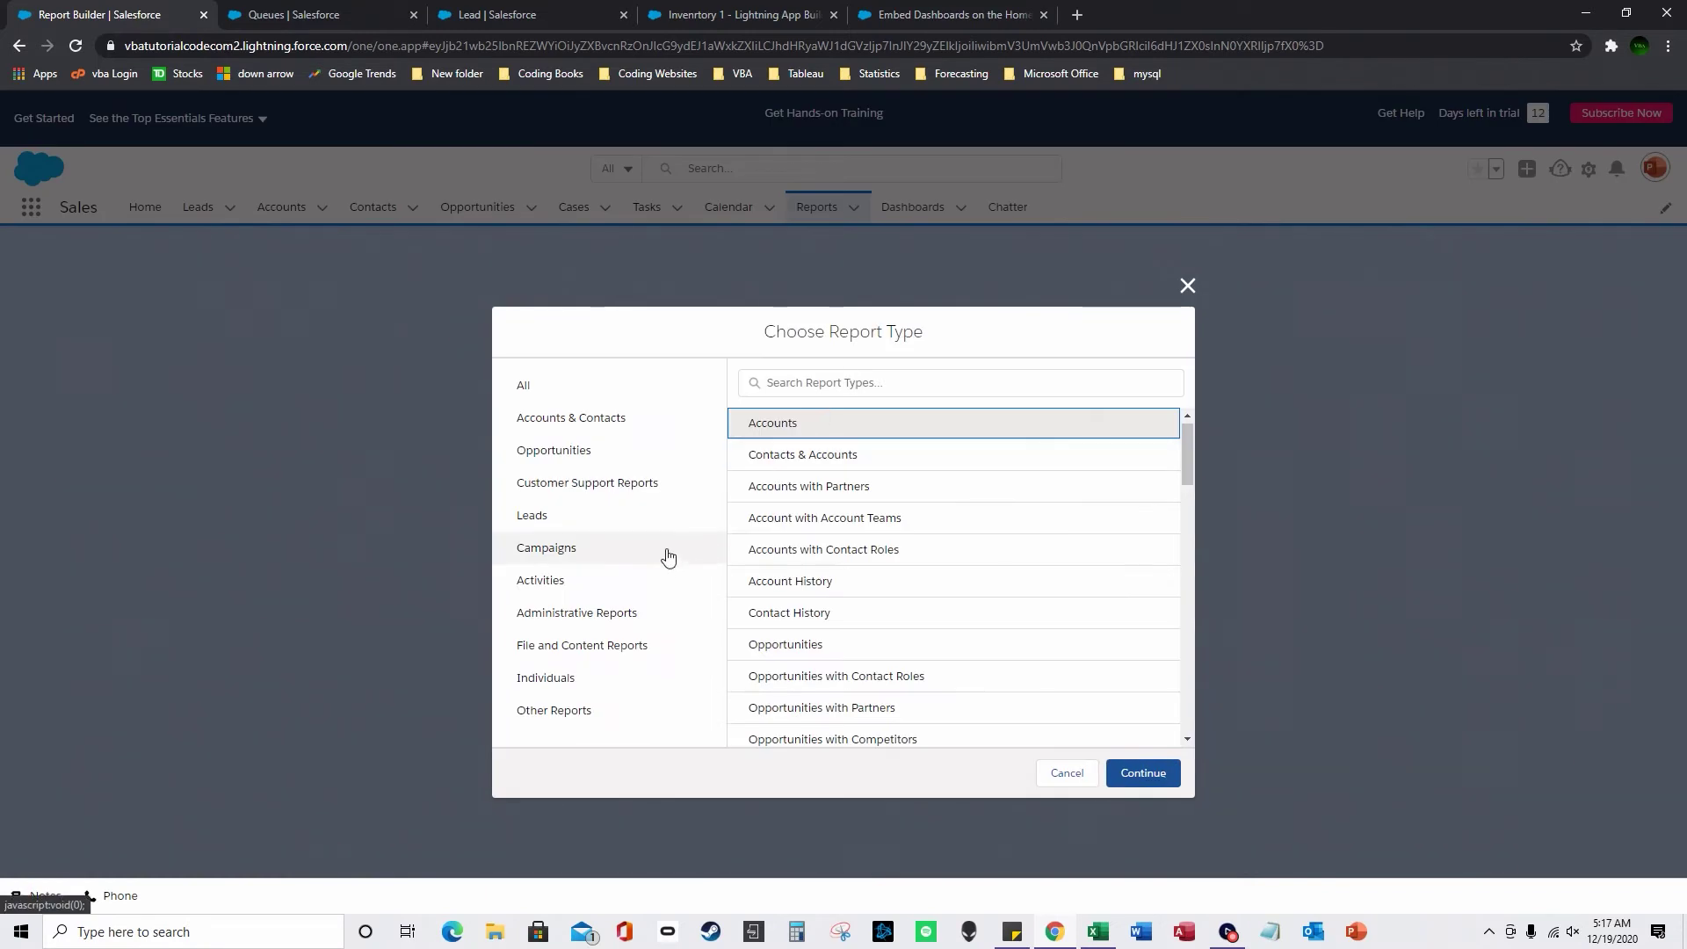
{"action": "scroll", "coordinate": [856, 574], "scroll_direction": "down", "scroll_amount": 1}
{"action": "scroll", "coordinate": [856, 574], "scroll_direction": "down", "scroll_amount": 3}
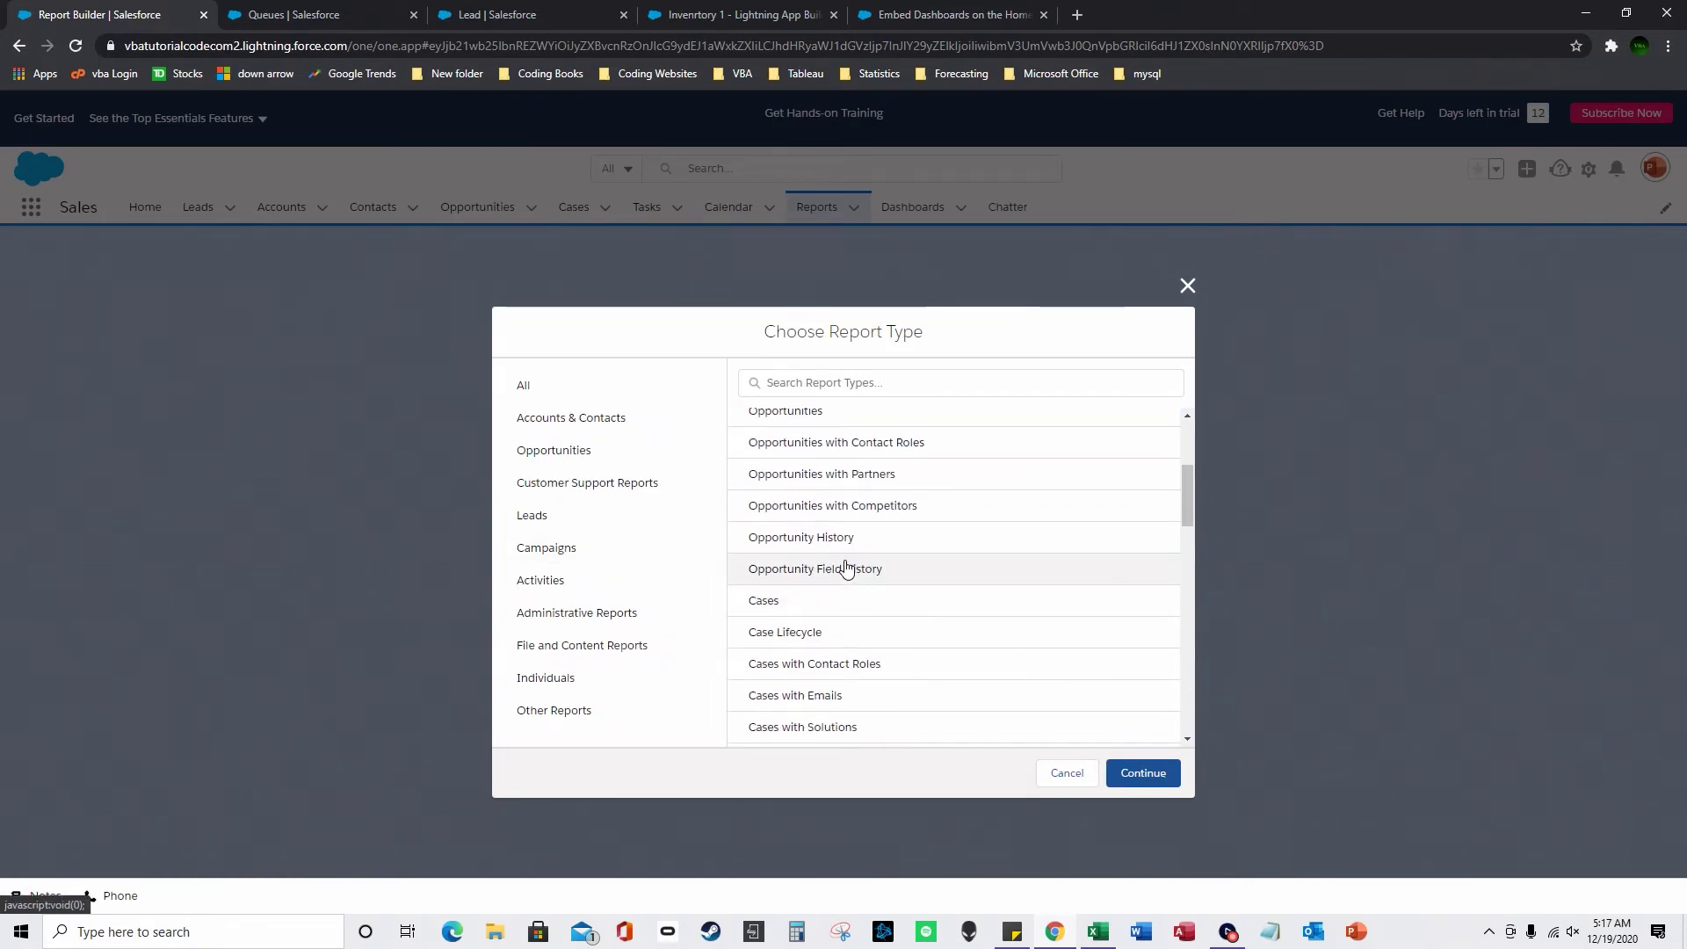
{"action": "scroll", "coordinate": [845, 570], "scroll_direction": "down", "scroll_amount": 10}
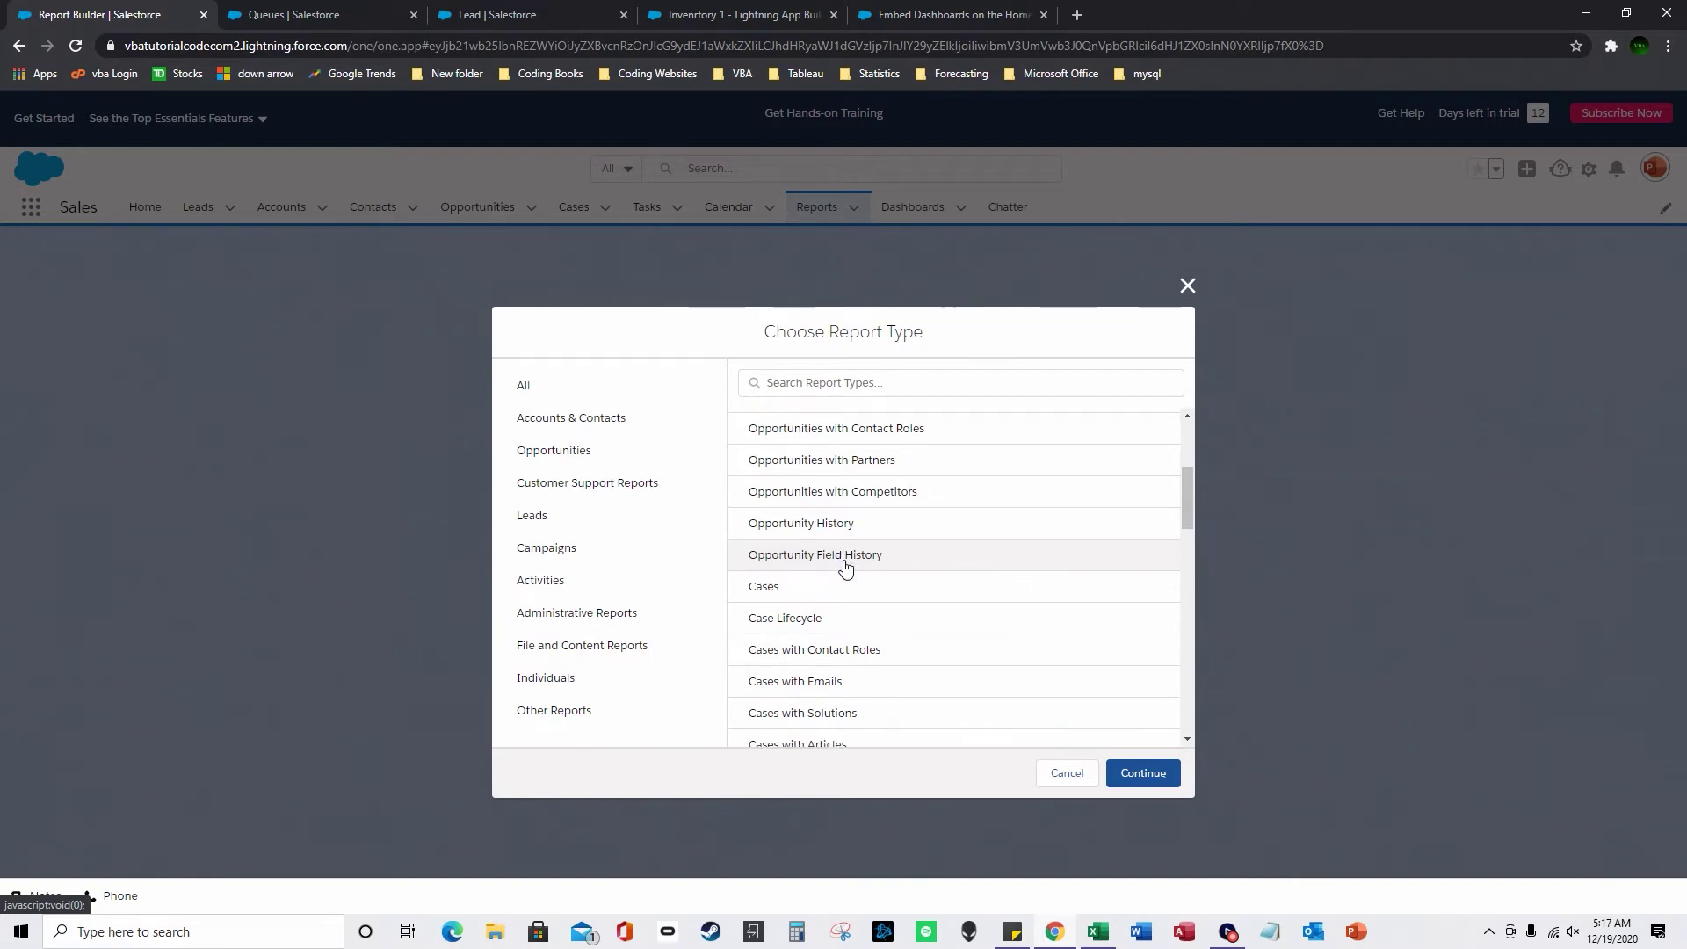
{"action": "scroll", "coordinate": [876, 435], "scroll_direction": "down", "scroll_amount": 4}
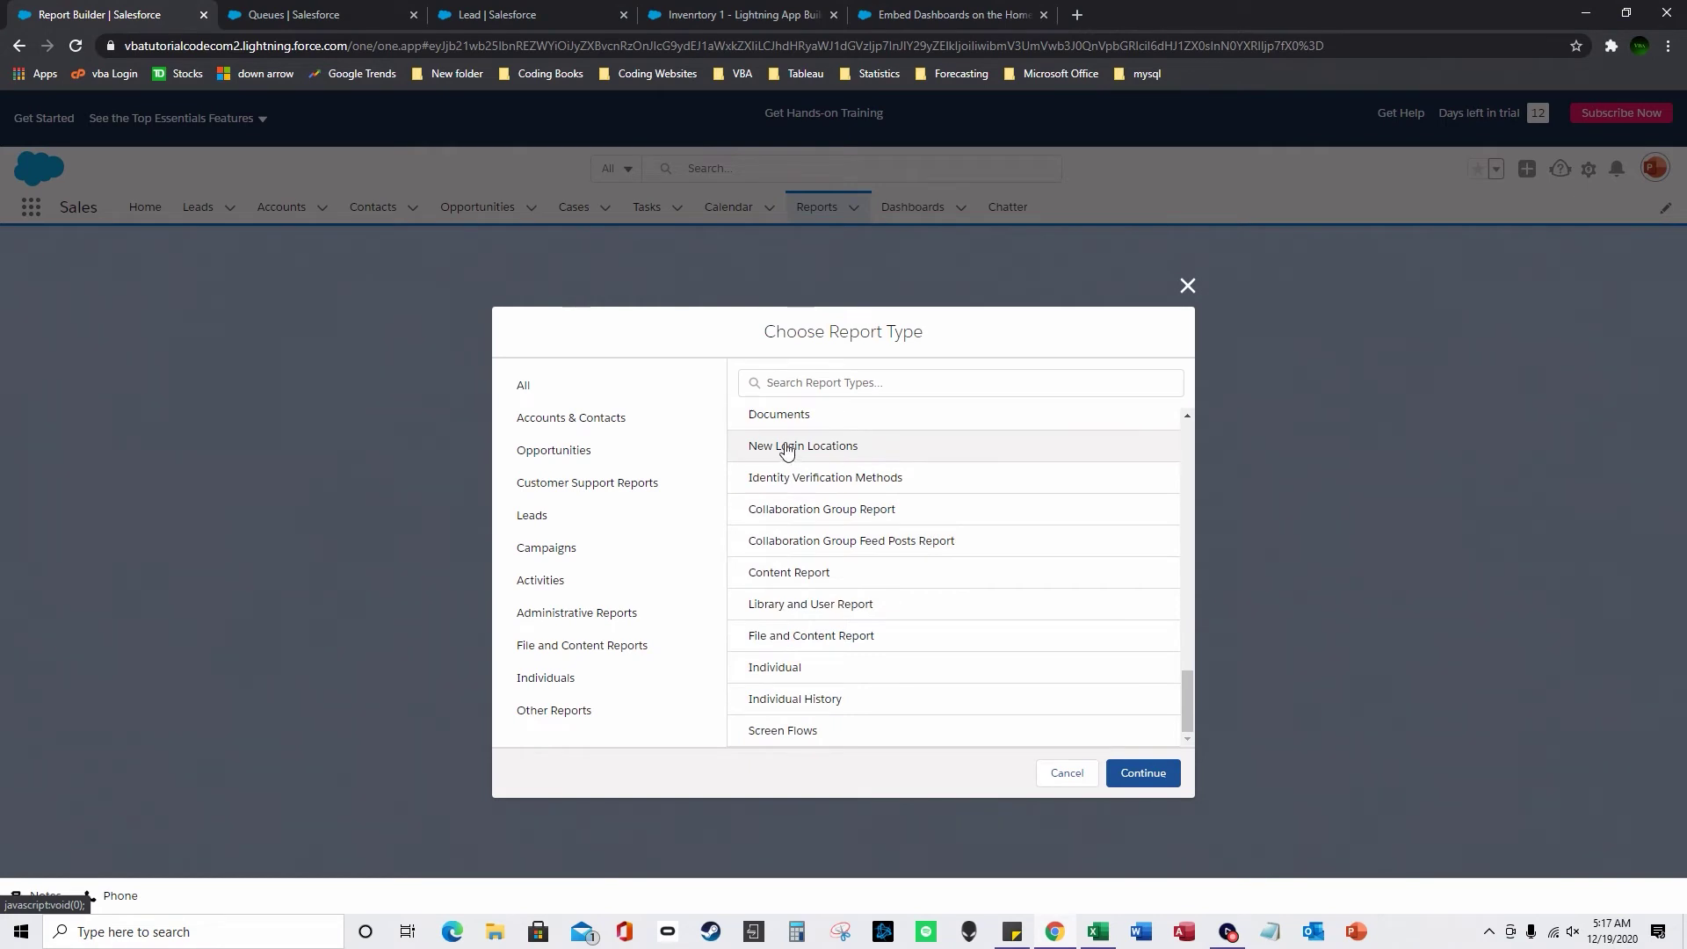
{"action": "left_click", "coordinate": [574, 516]}
{"action": "left_click", "coordinate": [1143, 774]}
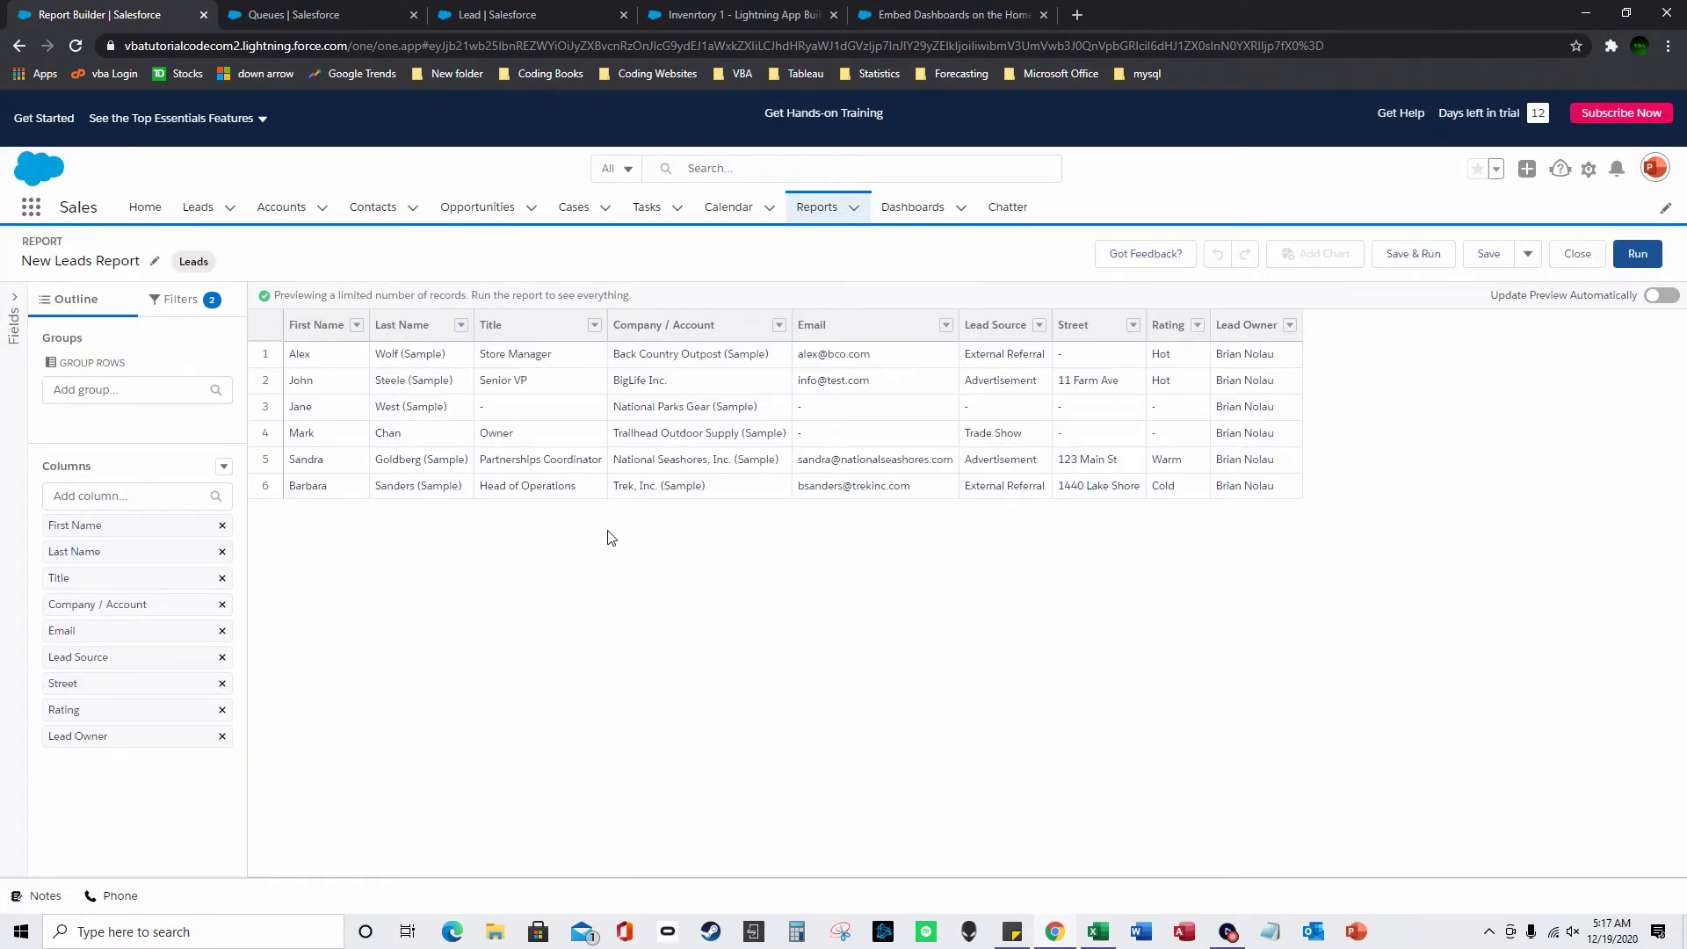
Step: Add the Inventory_QTY and State/Province columns to the leads report and refresh the preview
{"action": "left_click", "coordinate": [132, 496]}
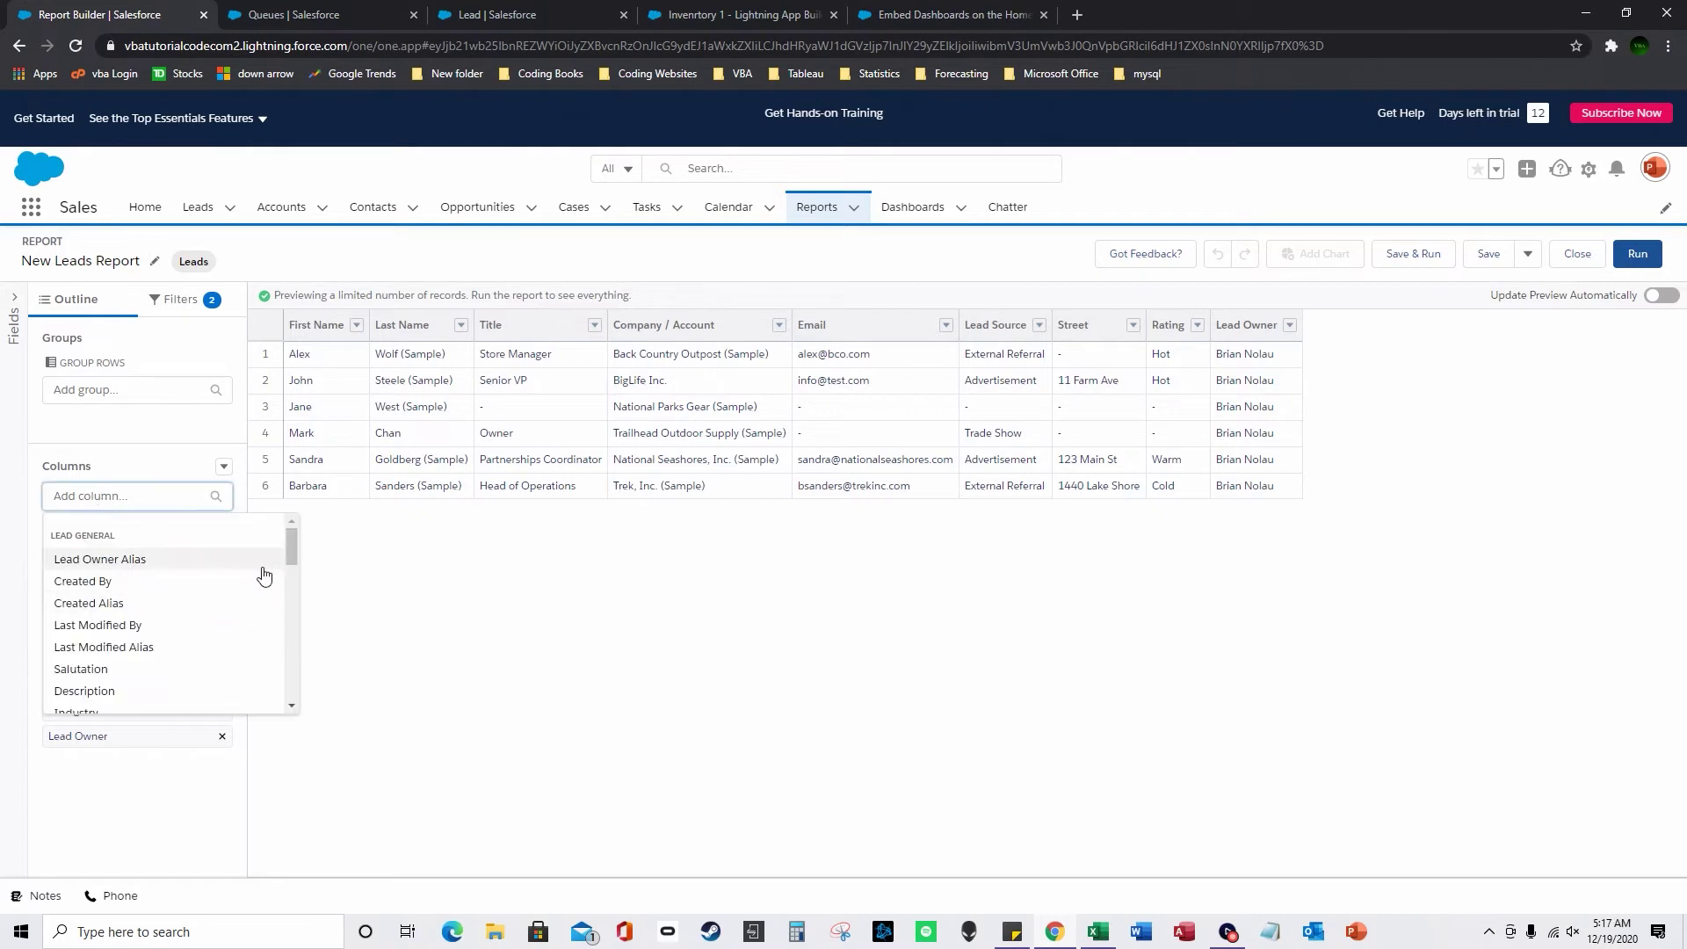
{"action": "left_click_drag", "start_coordinate": [293, 551], "coordinate": [293, 685]}
{"action": "left_click", "coordinate": [151, 678]}
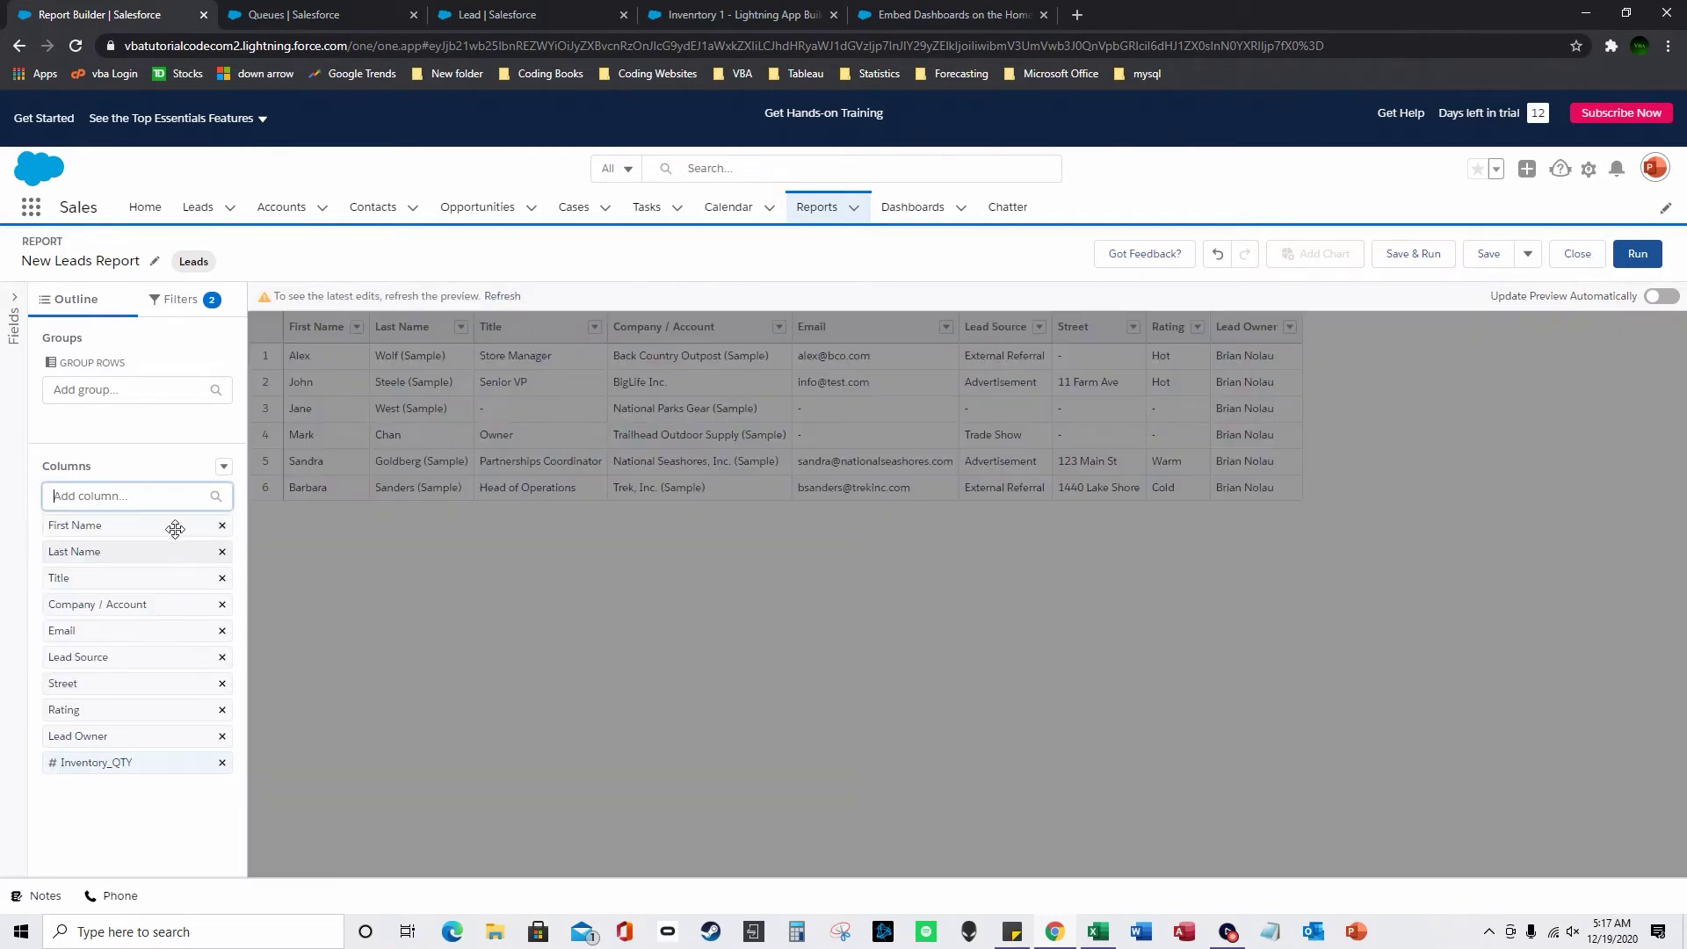
{"action": "left_click", "coordinate": [141, 498]}
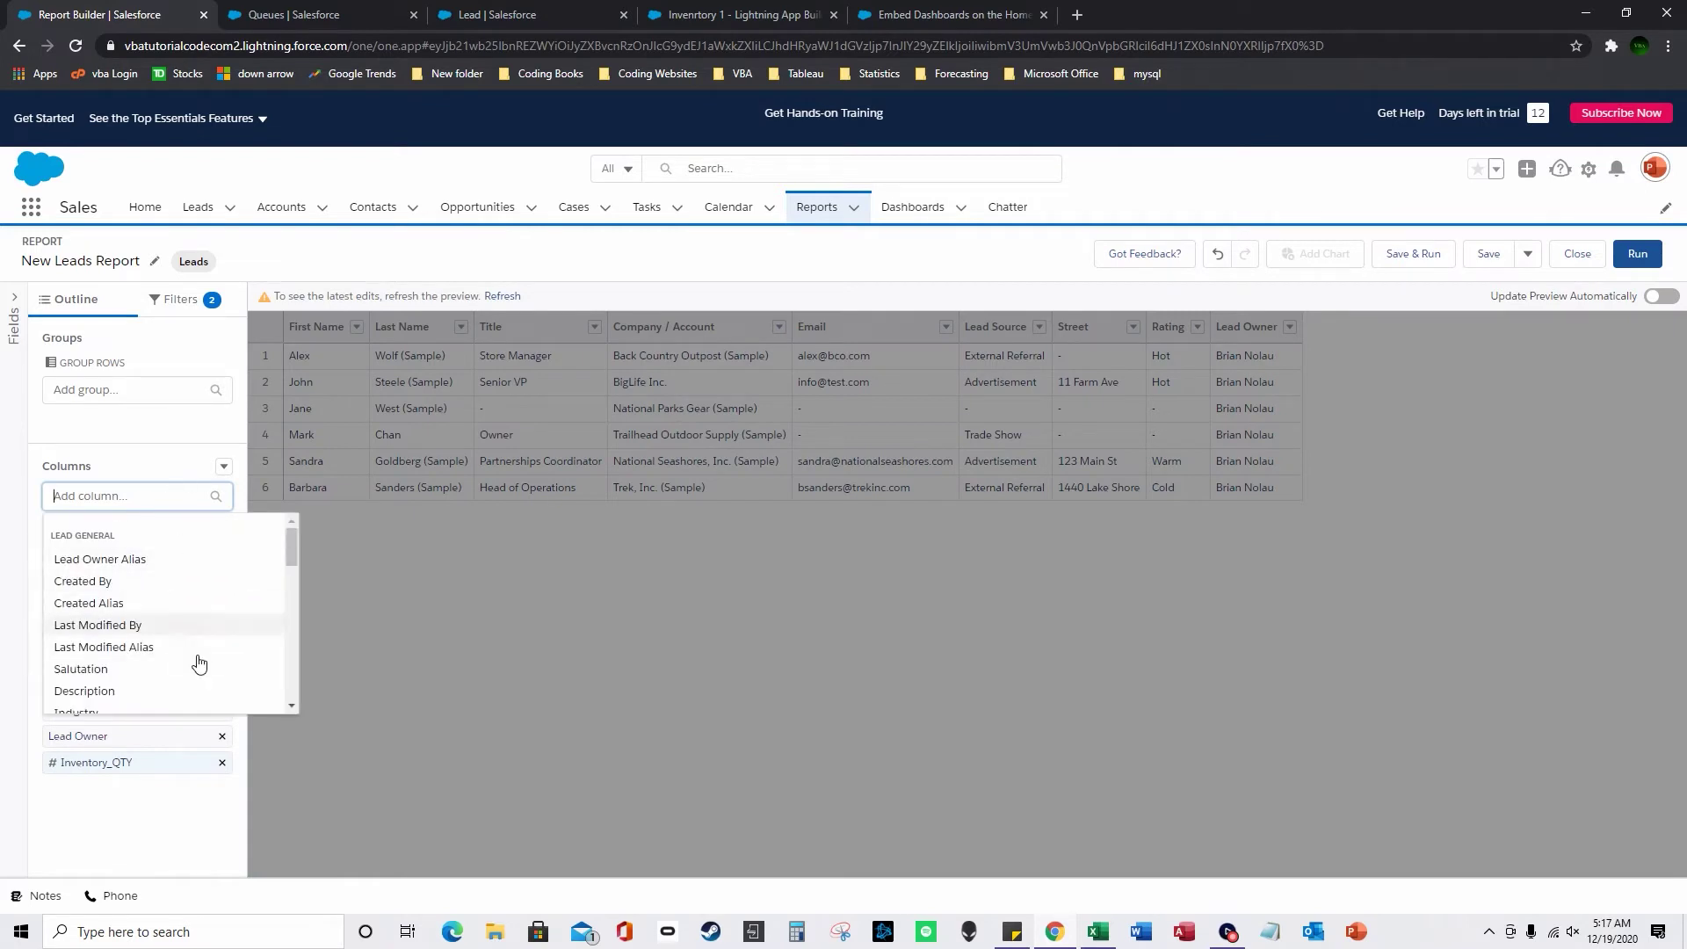
{"action": "left_click", "coordinate": [176, 810]}
{"action": "left_click", "coordinate": [120, 488]}
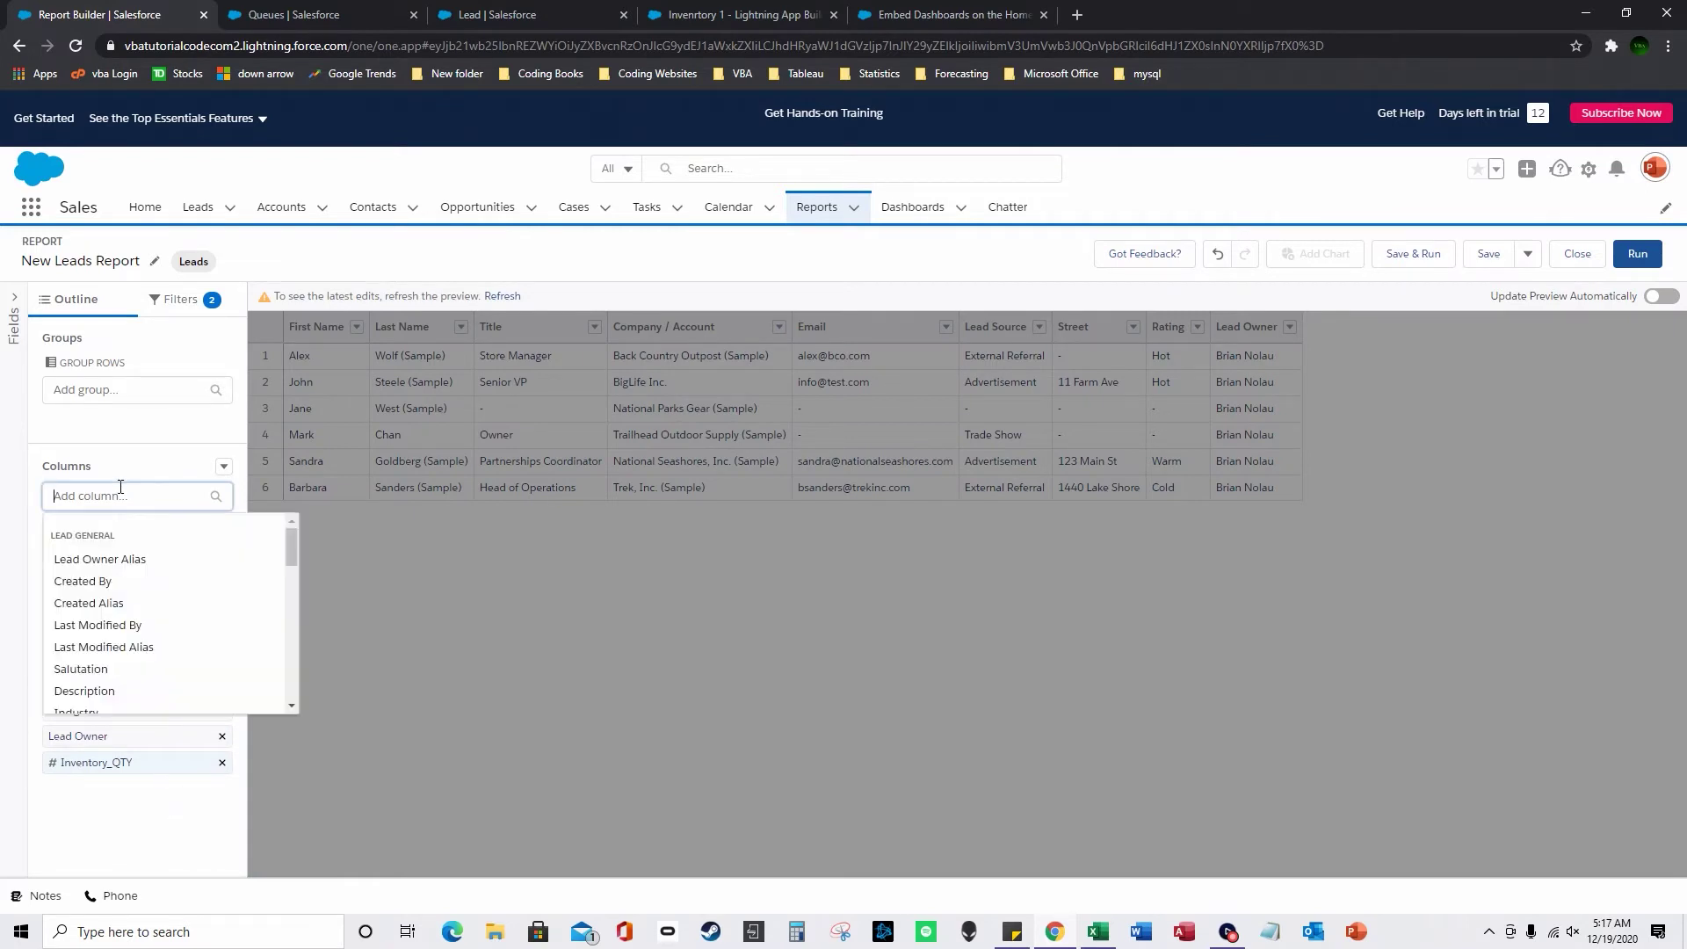
{"action": "type", "text": "state"}
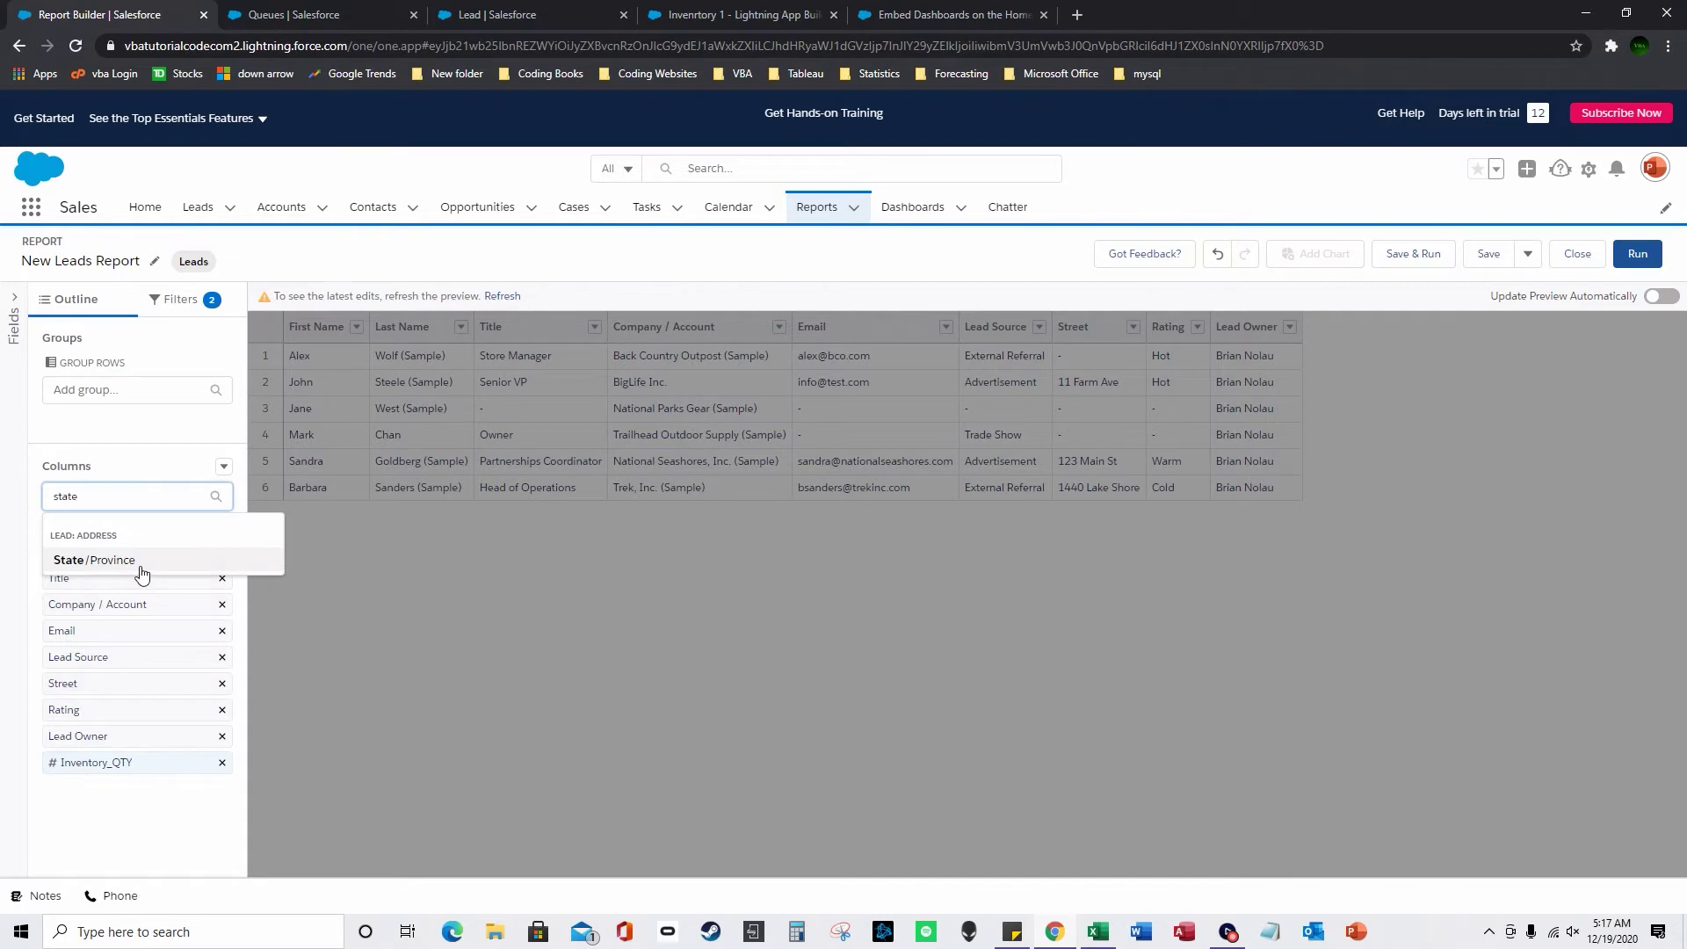
{"action": "left_click", "coordinate": [142, 574]}
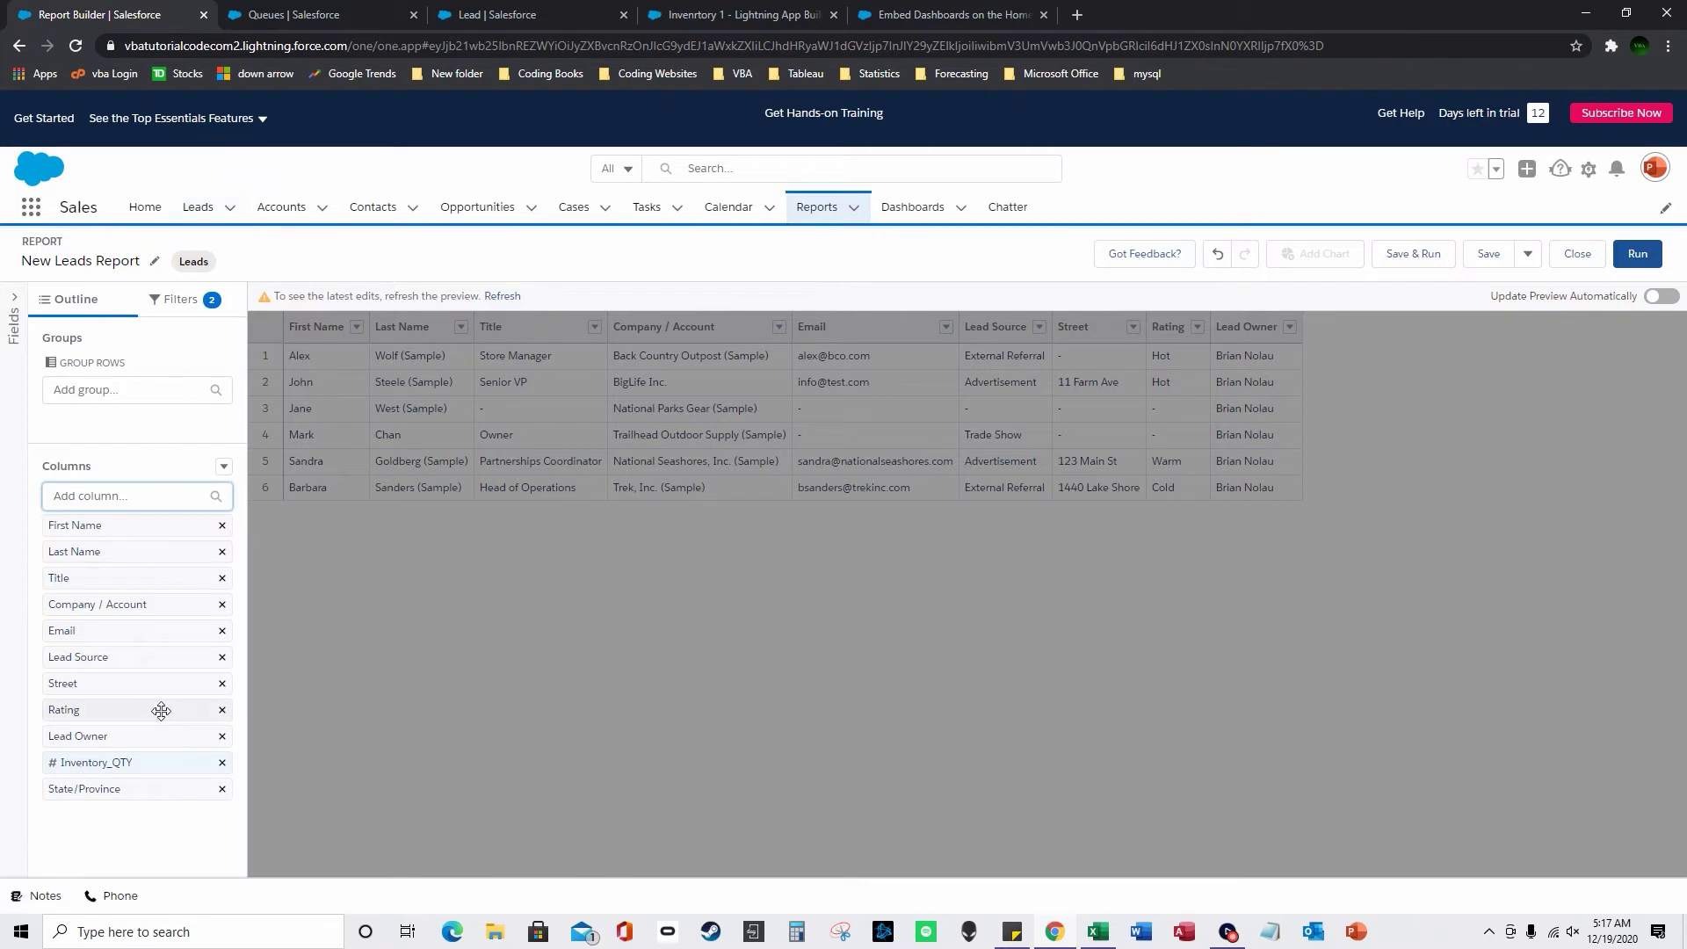
{"action": "left_click", "coordinate": [502, 296]}
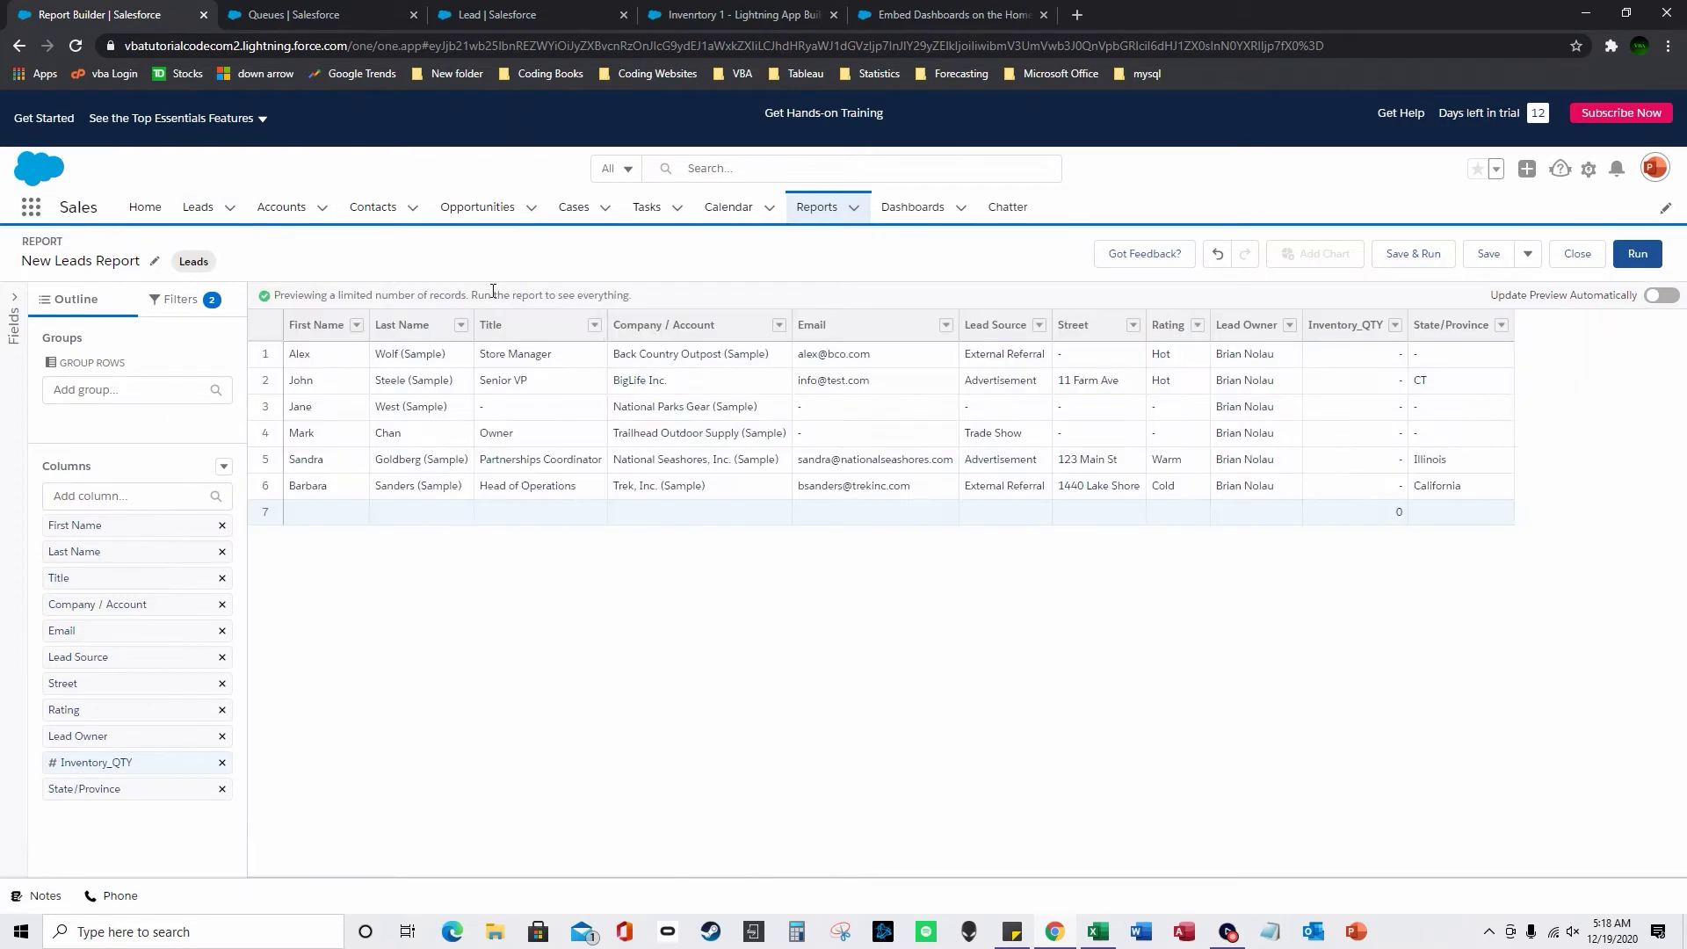
Step: Remove the First Name and Last Name columns from the leads report, refreshing the preview
{"action": "left_click", "coordinate": [356, 325]}
{"action": "left_click", "coordinate": [422, 610]}
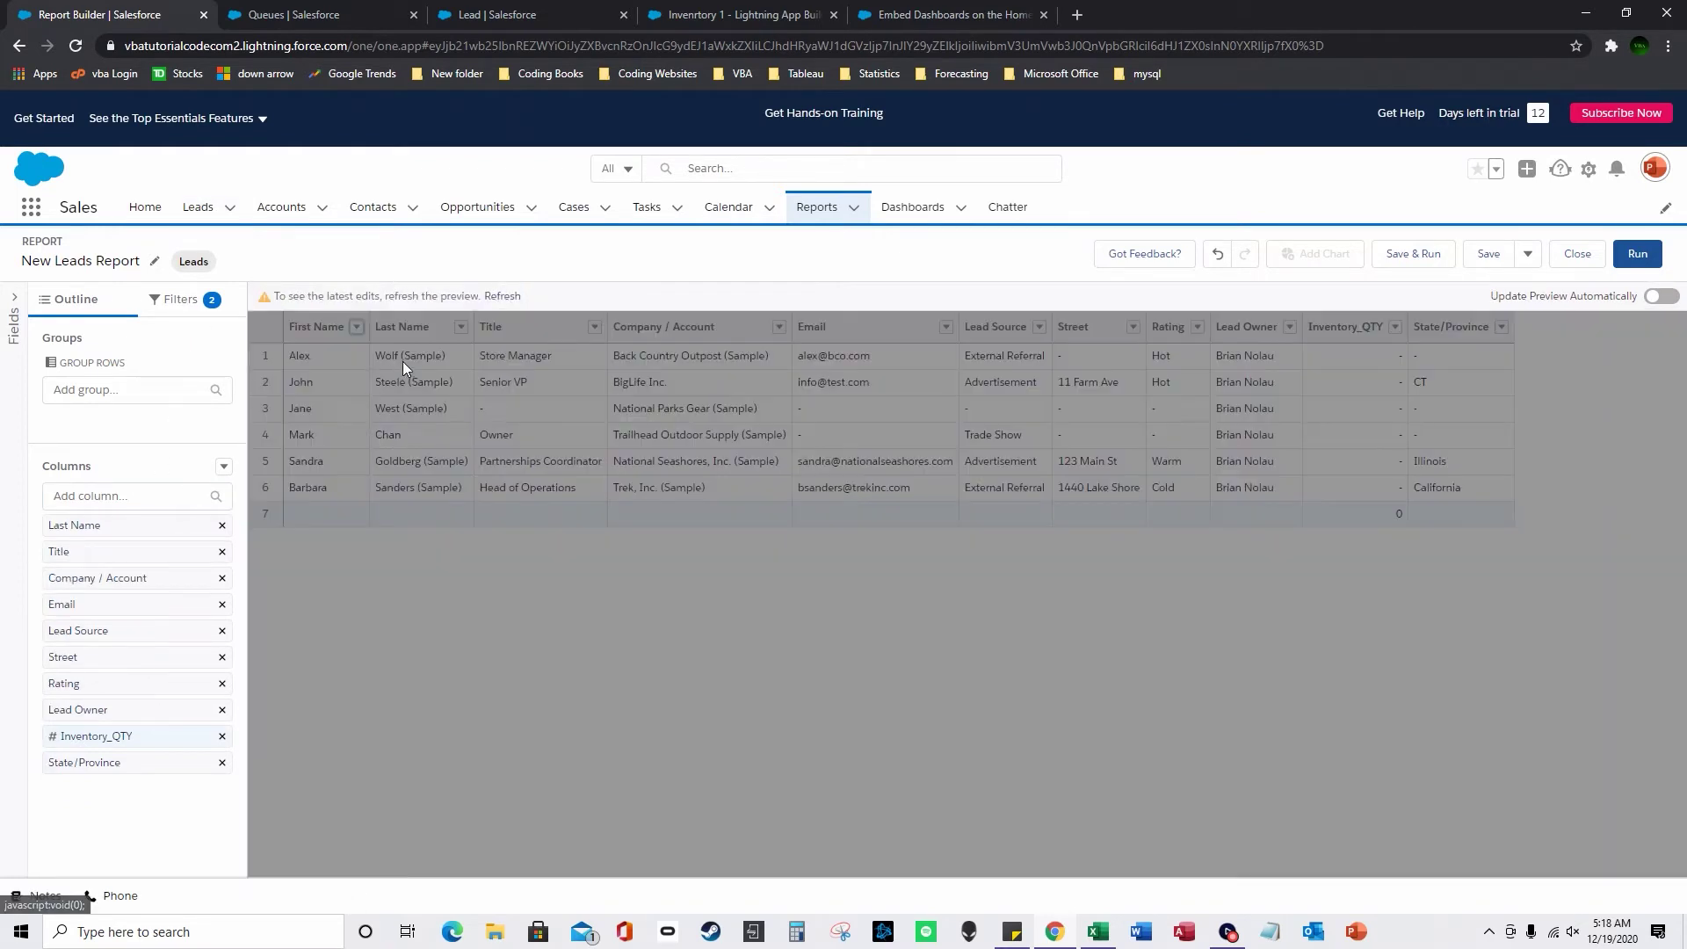
{"action": "left_click", "coordinate": [492, 299]}
{"action": "left_click", "coordinate": [374, 325]}
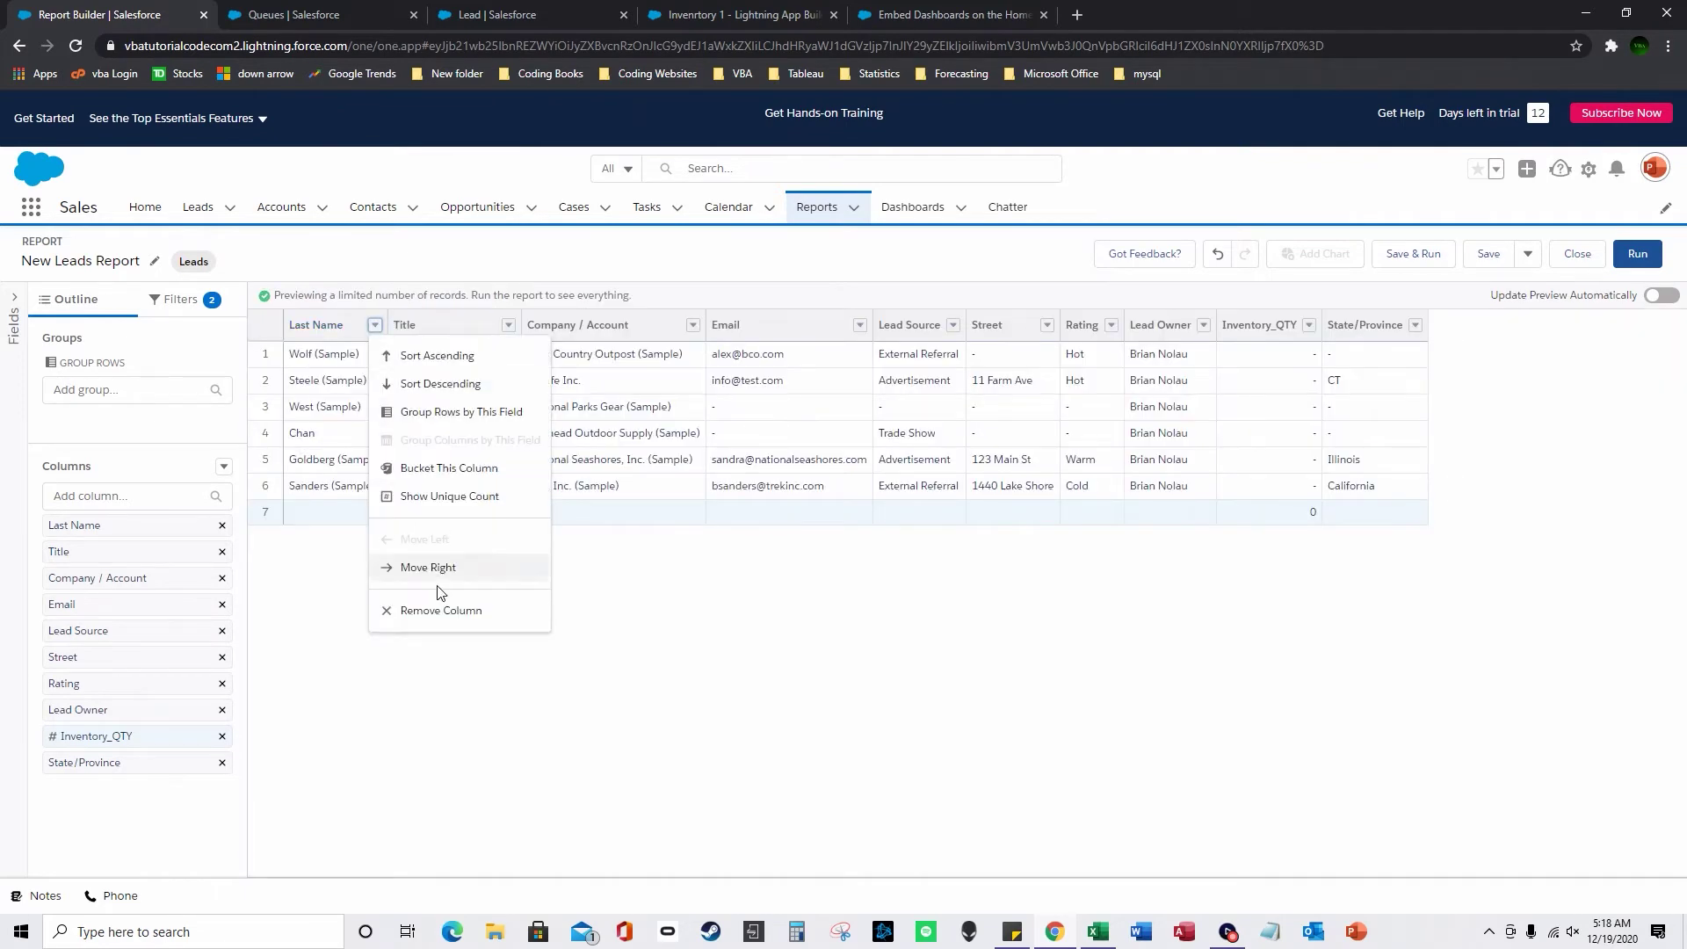
{"action": "left_click", "coordinate": [443, 619]}
{"action": "left_click", "coordinate": [507, 299]}
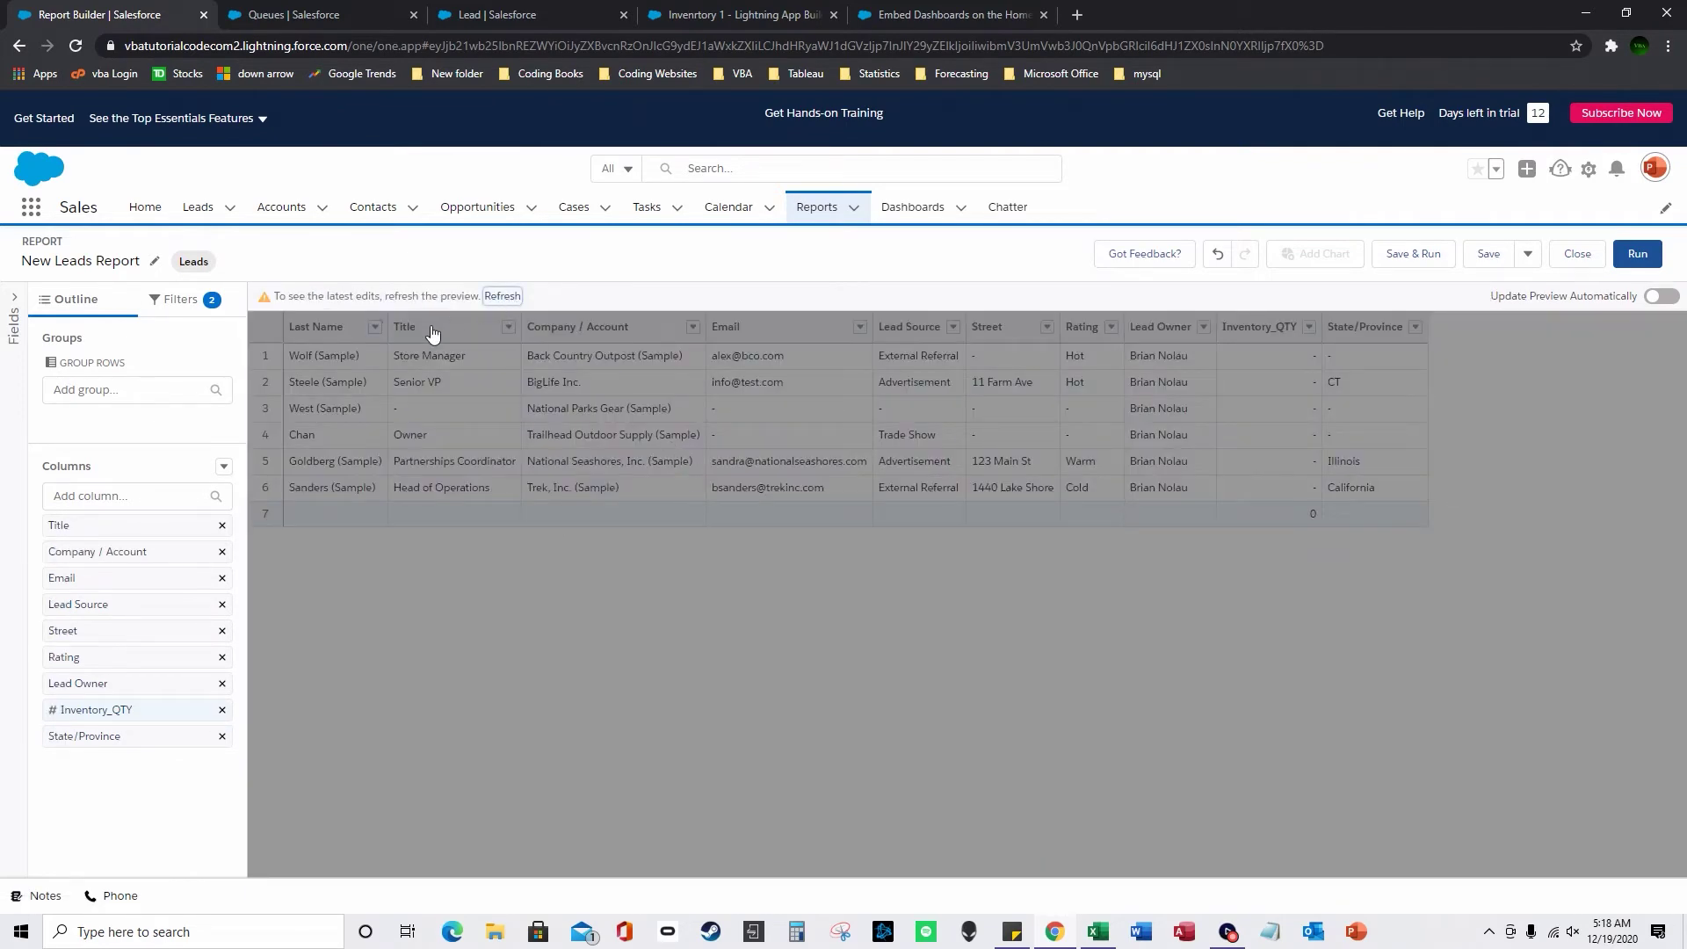
Step: Remove the Title and Email columns from the leads report, refreshing the preview
{"action": "left_click", "coordinate": [403, 326]}
{"action": "left_click", "coordinate": [426, 612]}
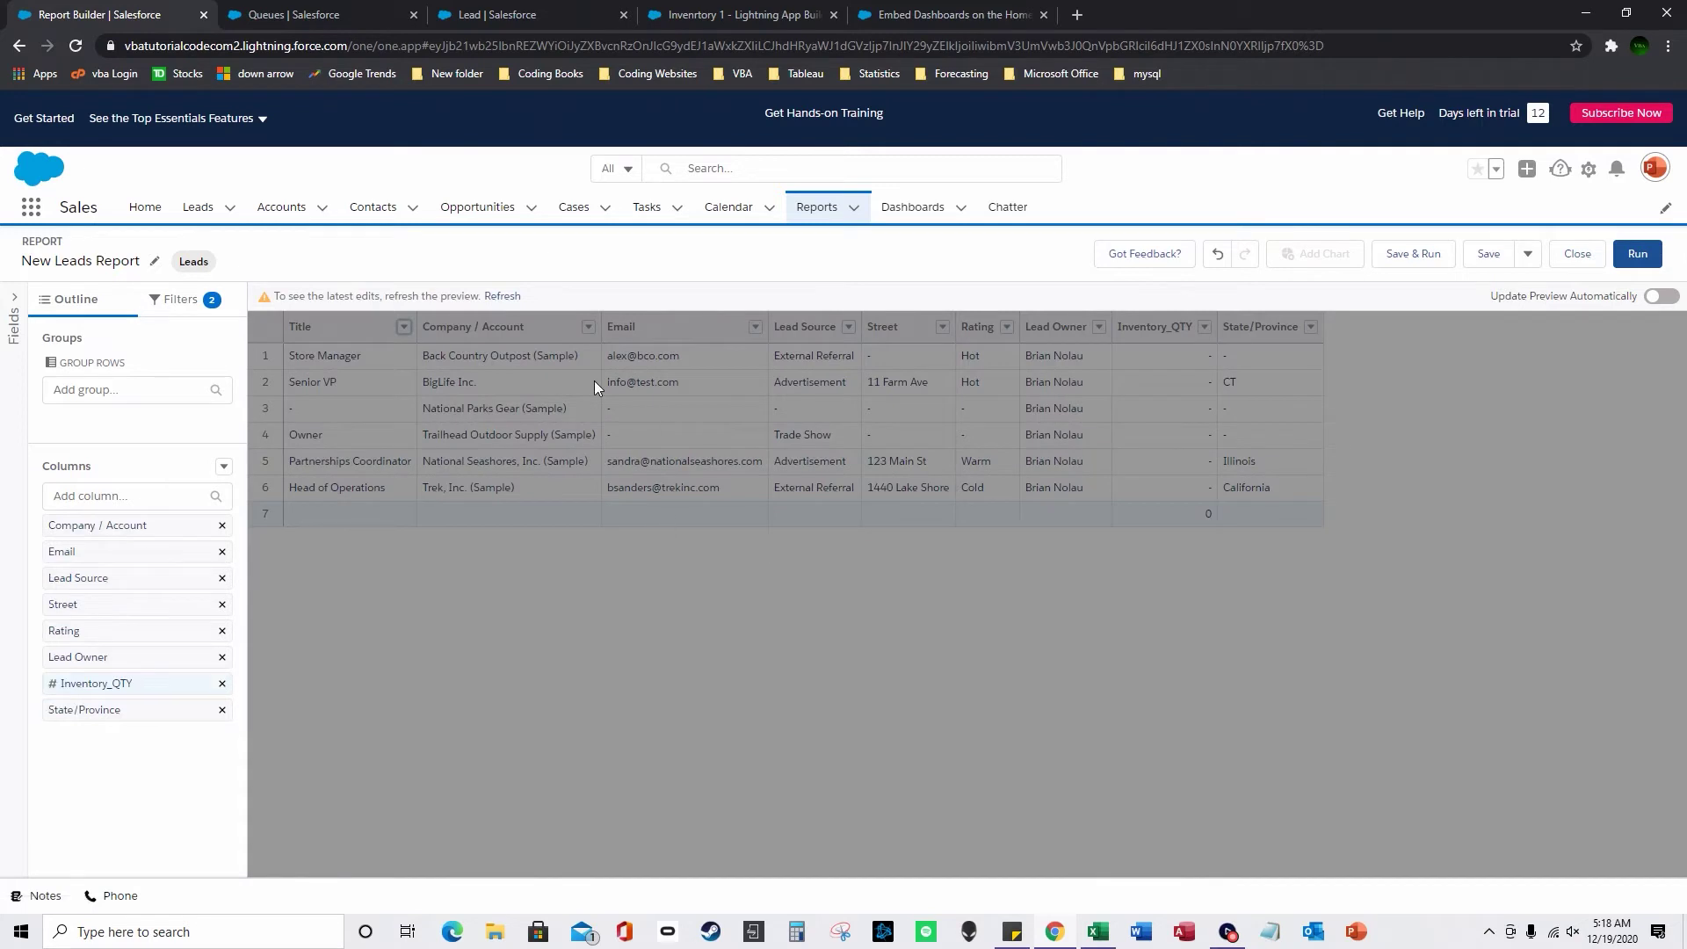
{"action": "left_click", "coordinate": [502, 296]}
{"action": "left_click", "coordinate": [622, 326]}
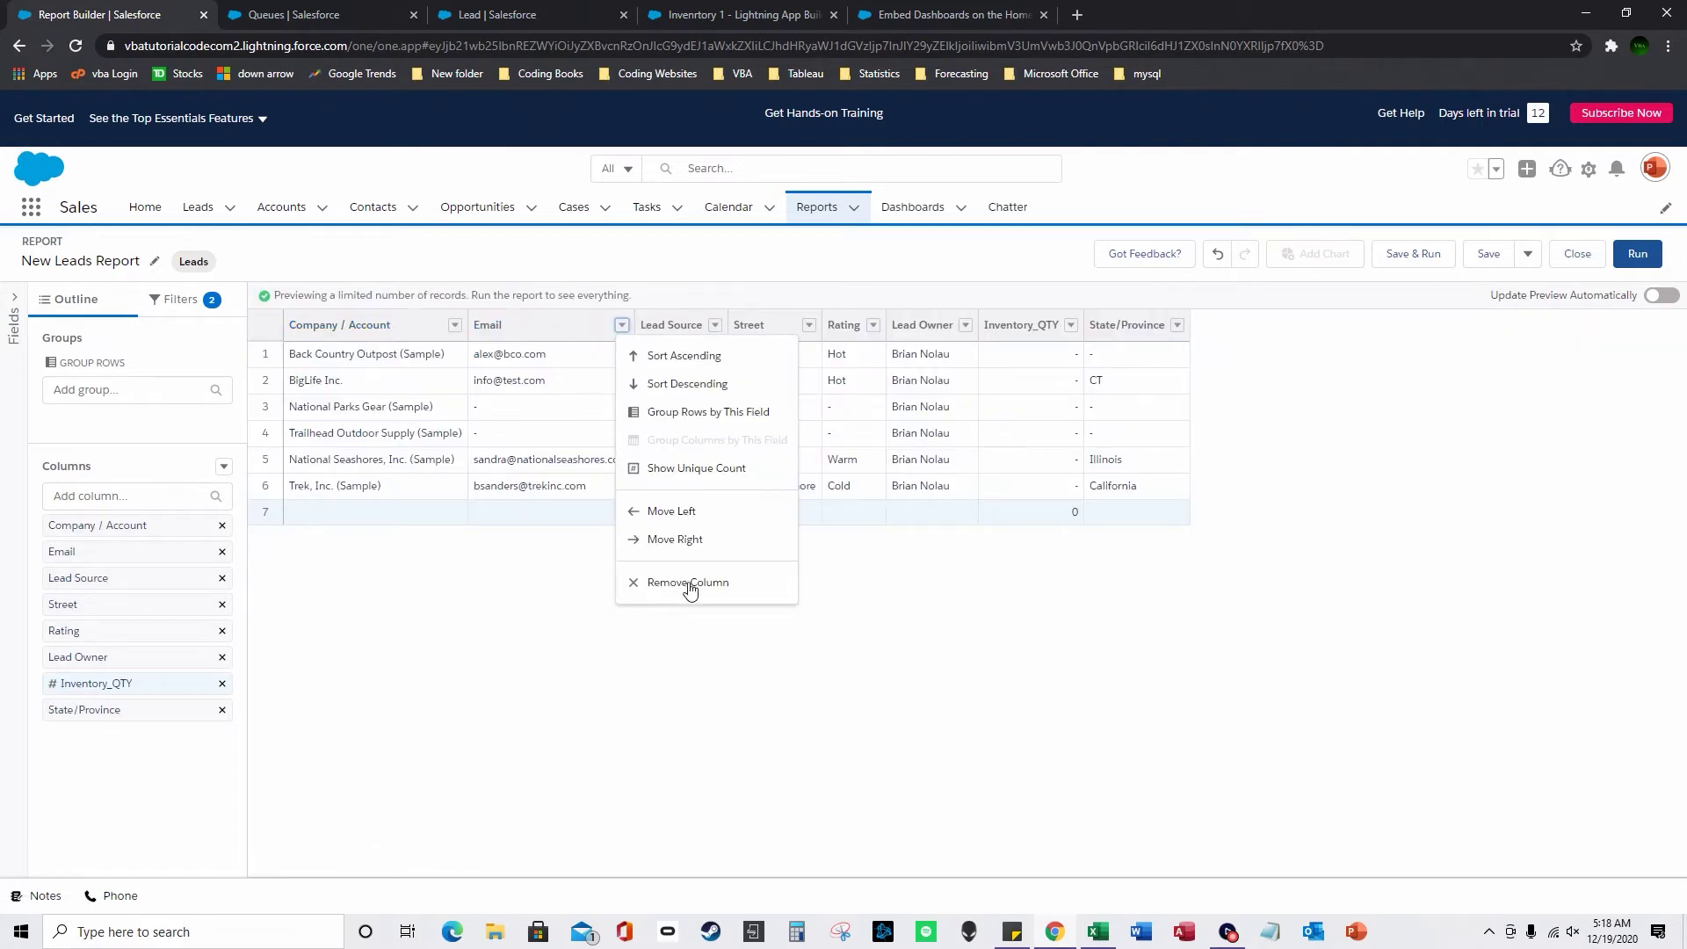
{"action": "left_click", "coordinate": [690, 587]}
{"action": "left_click", "coordinate": [502, 296]}
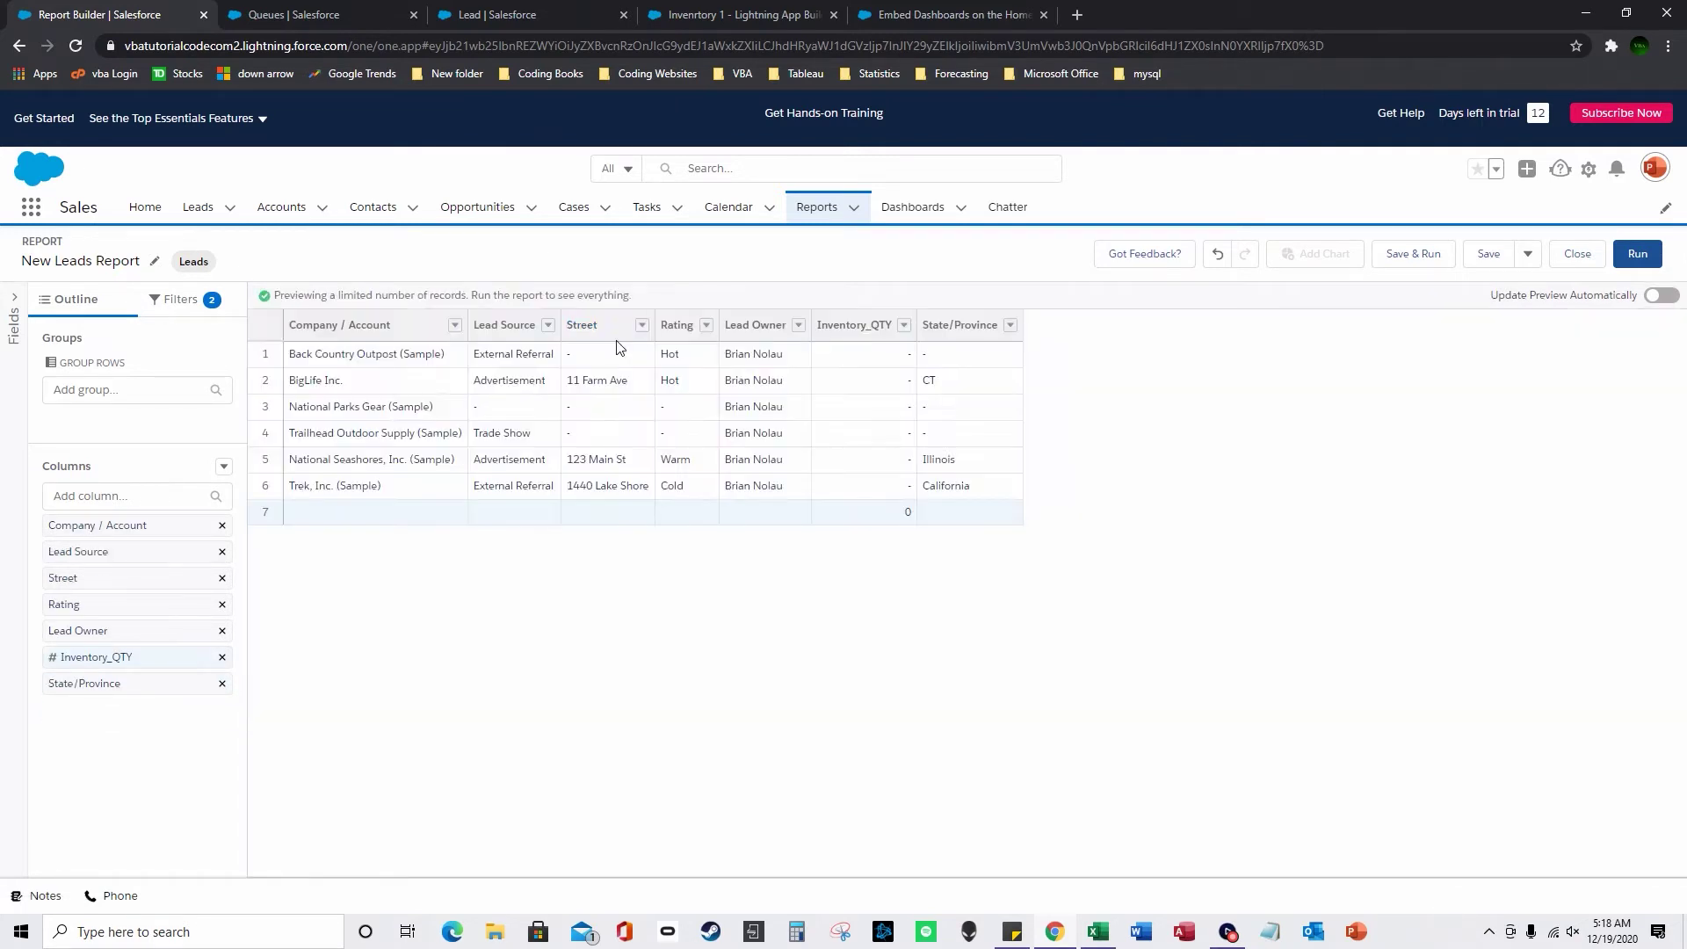
Step: Remove the Lead Source and Street columns from the leads report, refreshing the preview
{"action": "left_click", "coordinate": [548, 325]}
{"action": "left_click", "coordinate": [614, 610]}
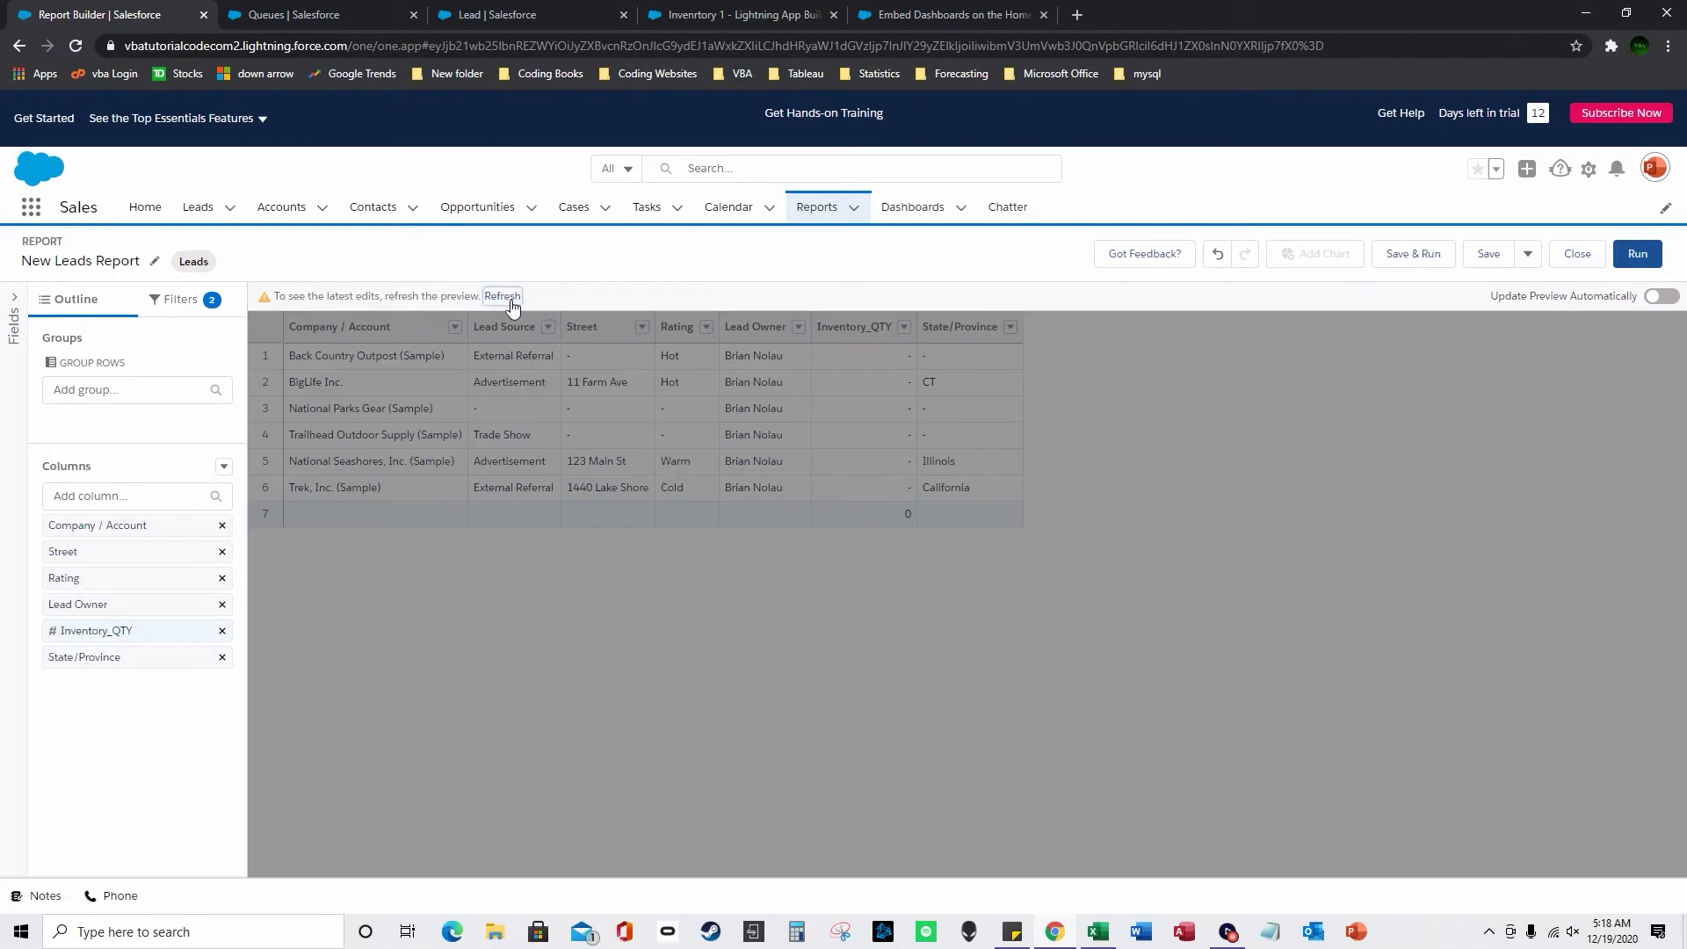
{"action": "left_click", "coordinate": [505, 297]}
{"action": "left_click", "coordinate": [548, 326]}
{"action": "left_click", "coordinate": [615, 582]}
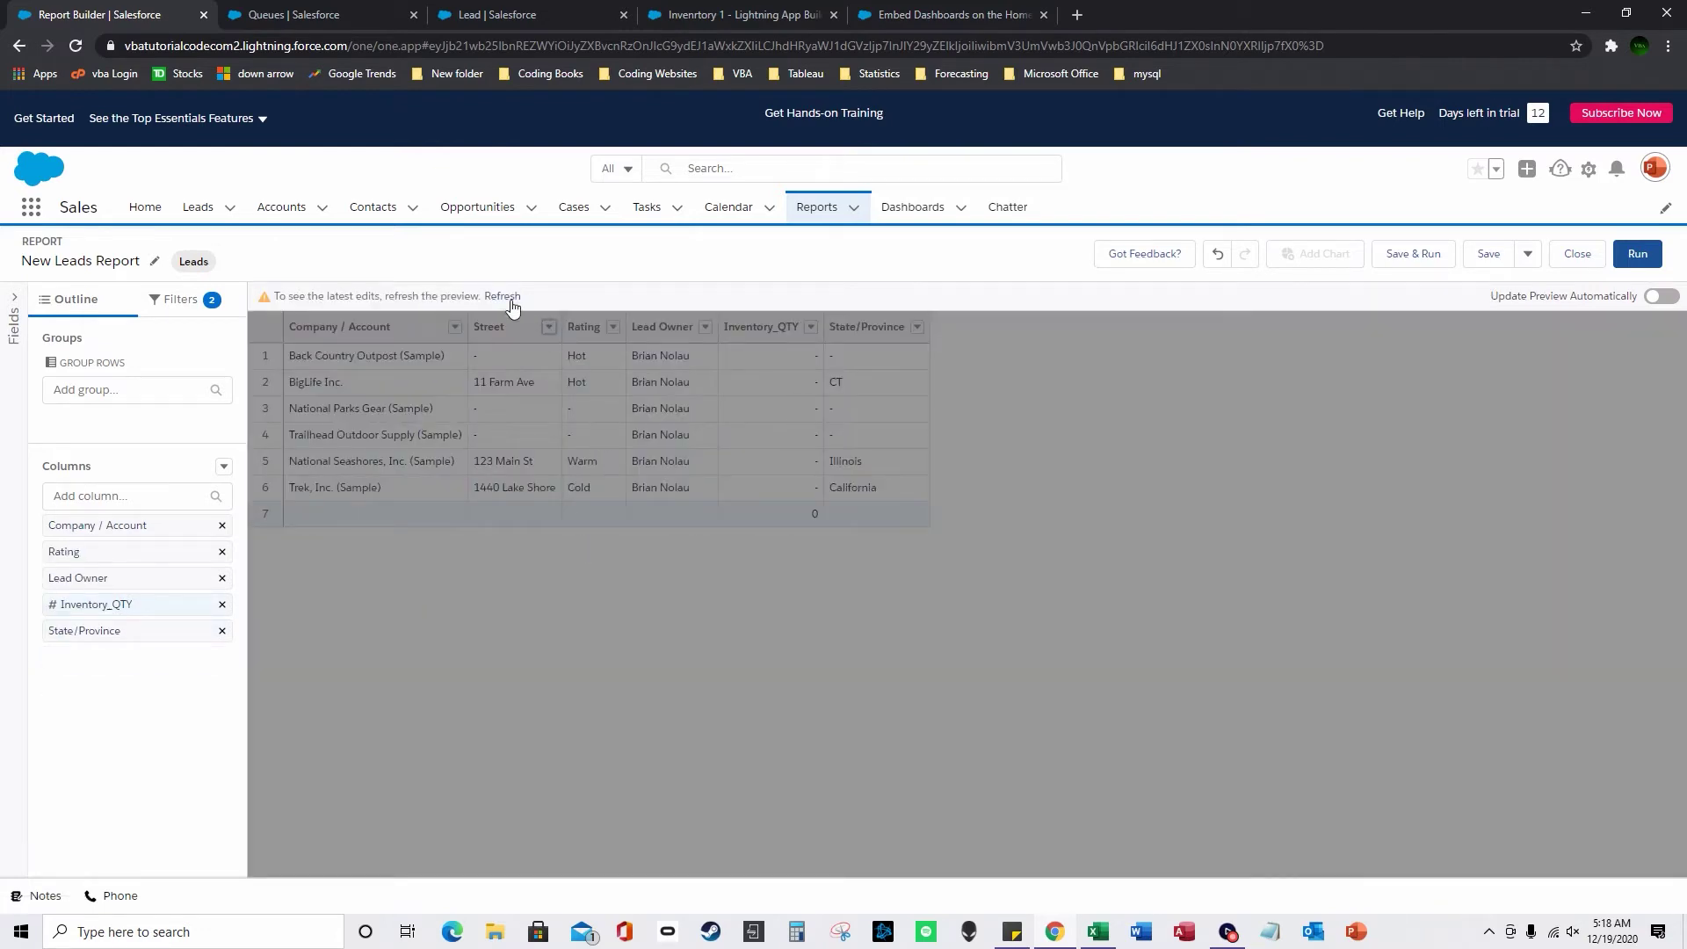
{"action": "left_click", "coordinate": [505, 297]}
Step: Remove the Rating and Lead Owner columns and move State/Province ahead of Inventory_QTY, refreshing the preview
{"action": "left_click", "coordinate": [518, 326]}
{"action": "left_click", "coordinate": [576, 610]}
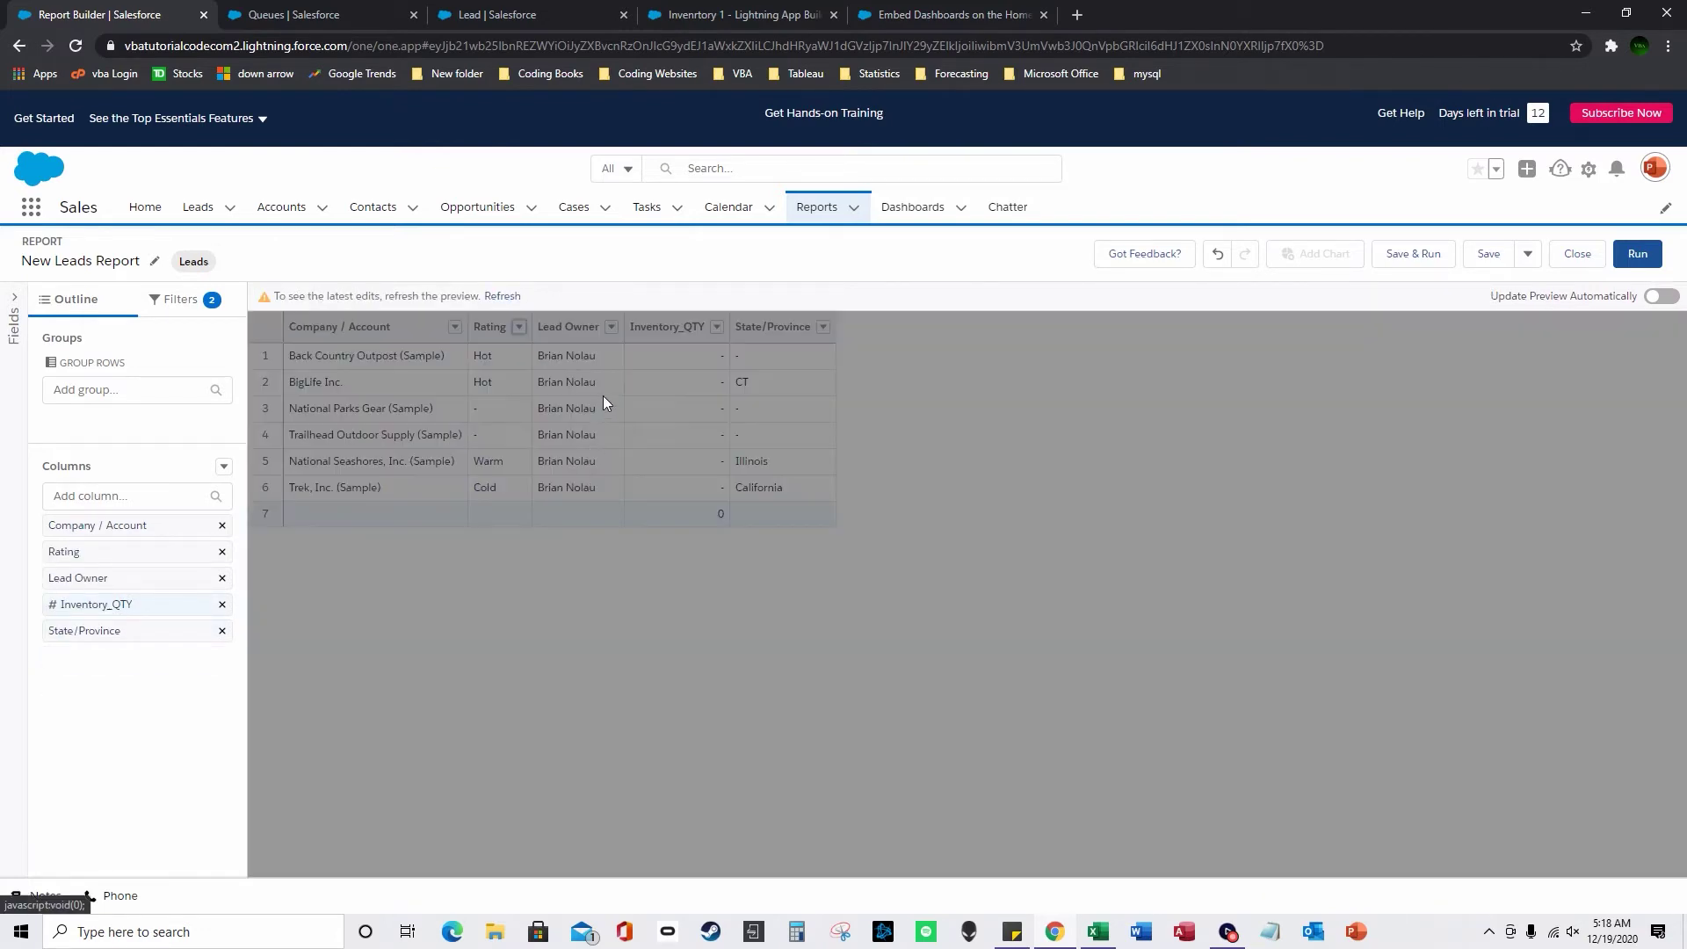
{"action": "left_click", "coordinate": [502, 296]}
{"action": "left_click", "coordinate": [546, 325]}
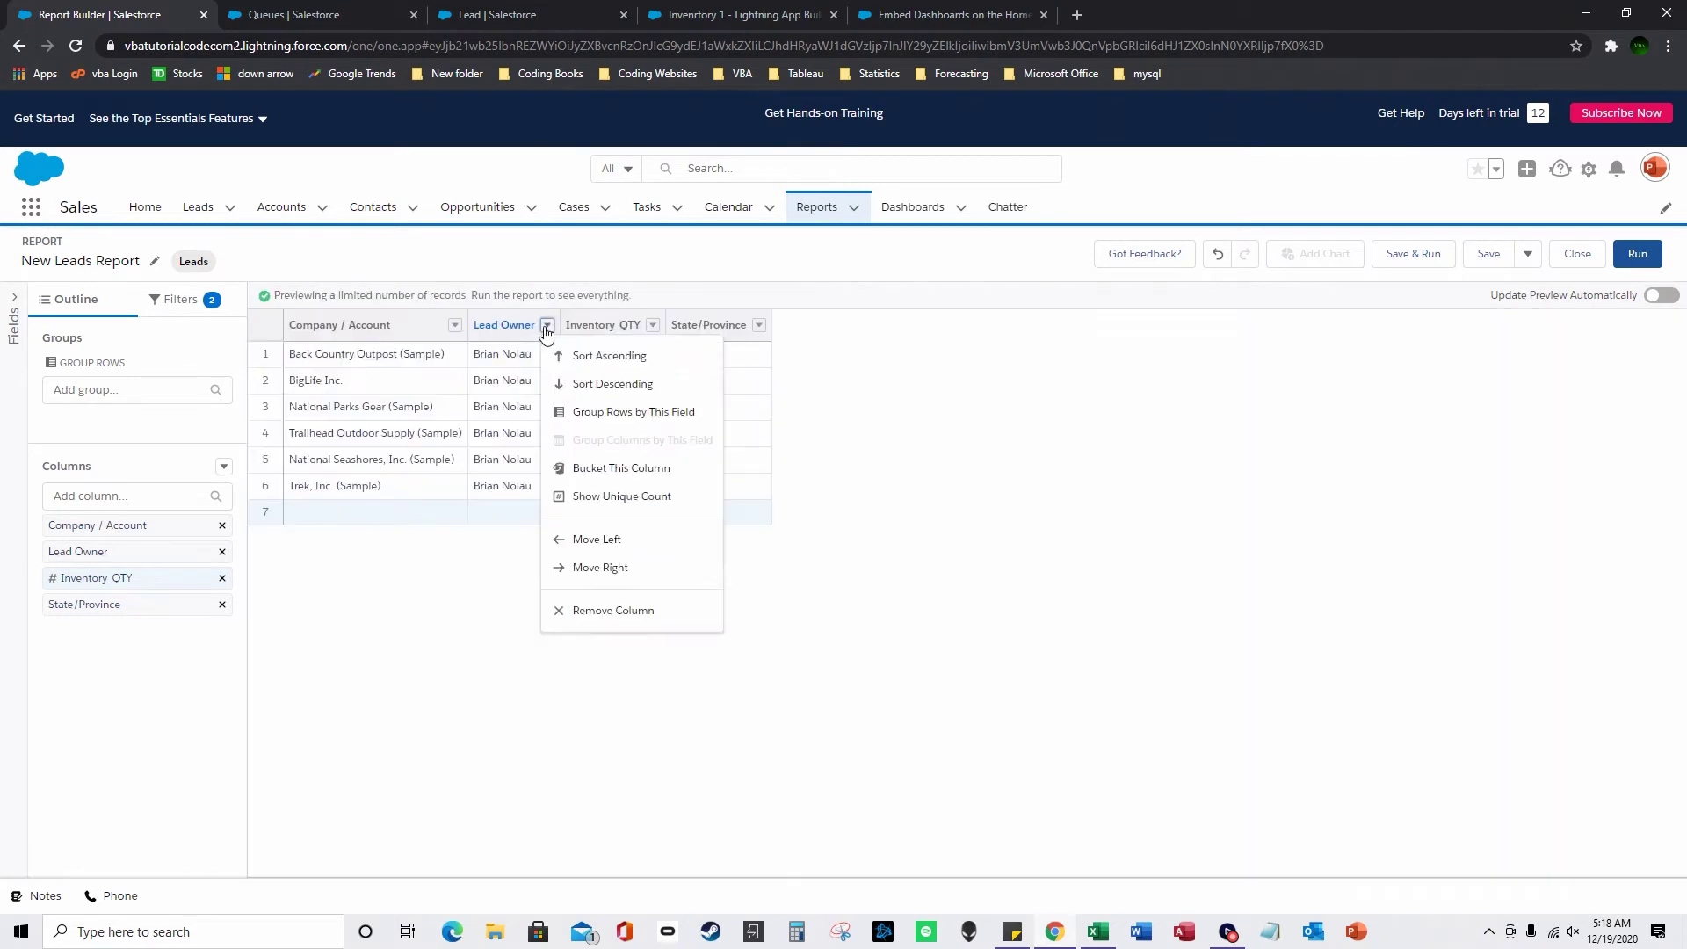
{"action": "left_click", "coordinate": [610, 612]}
{"action": "left_click", "coordinate": [505, 297]}
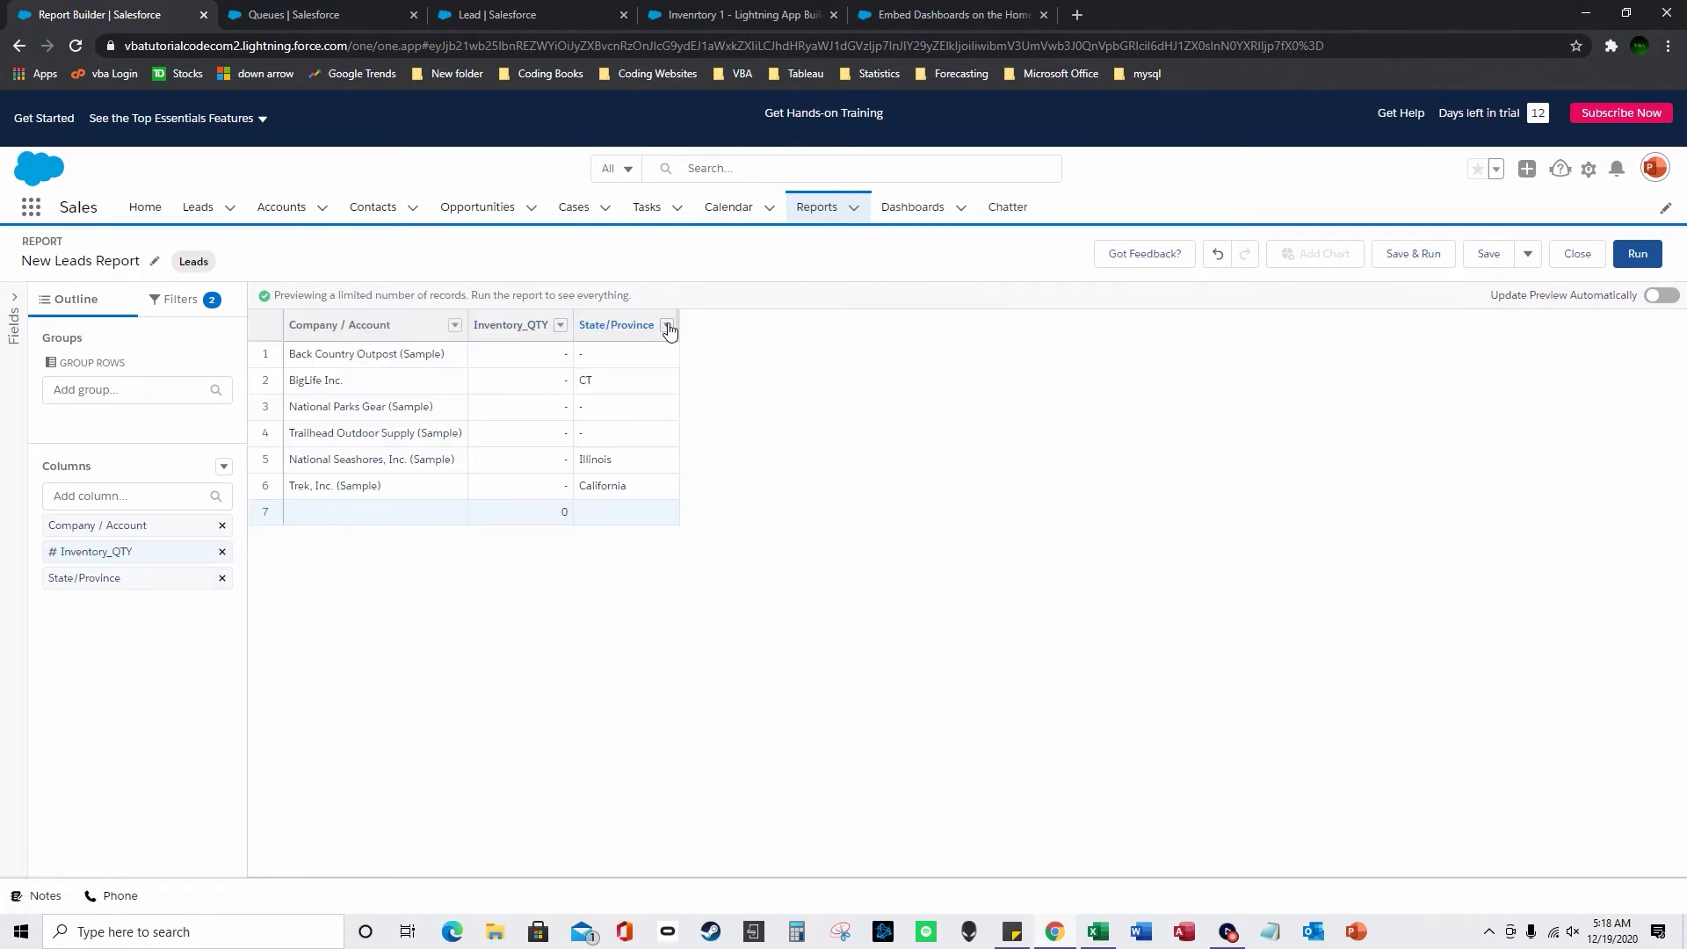
{"action": "left_click_drag", "start_coordinate": [607, 327], "coordinate": [500, 334]}
{"action": "left_click", "coordinate": [516, 299]}
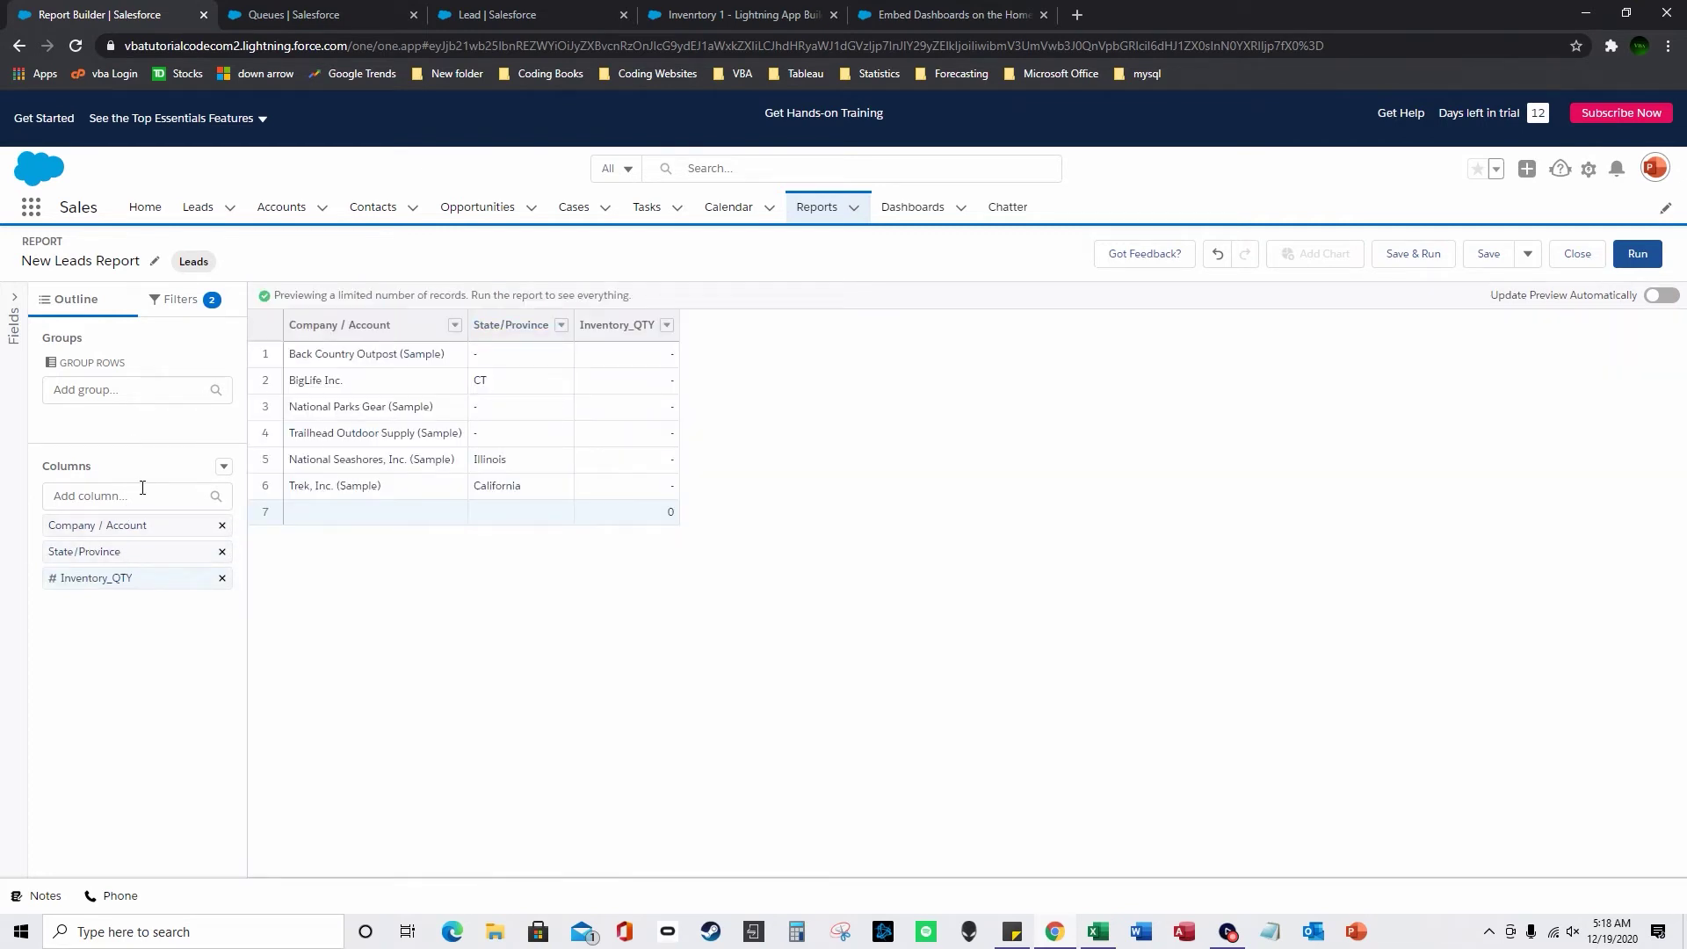
Step: Set the report's Show Me filter to Queue owned leads and refresh the preview
{"action": "left_click", "coordinate": [202, 310]}
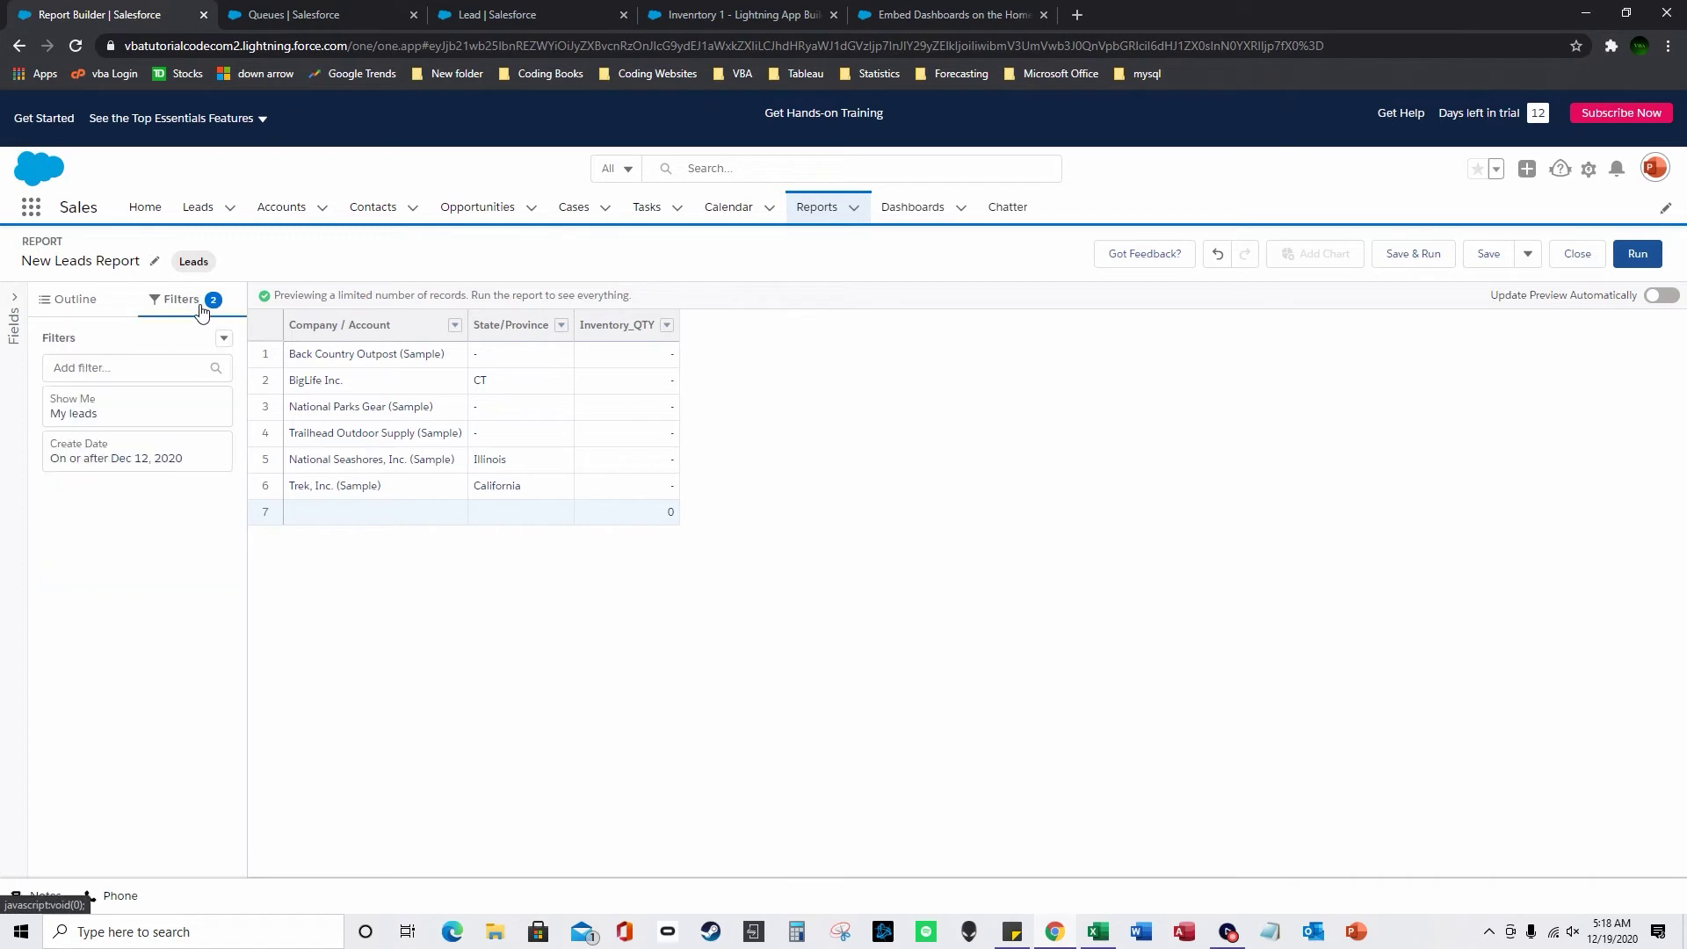
{"action": "left_click", "coordinate": [115, 424]}
{"action": "left_click", "coordinate": [333, 418]}
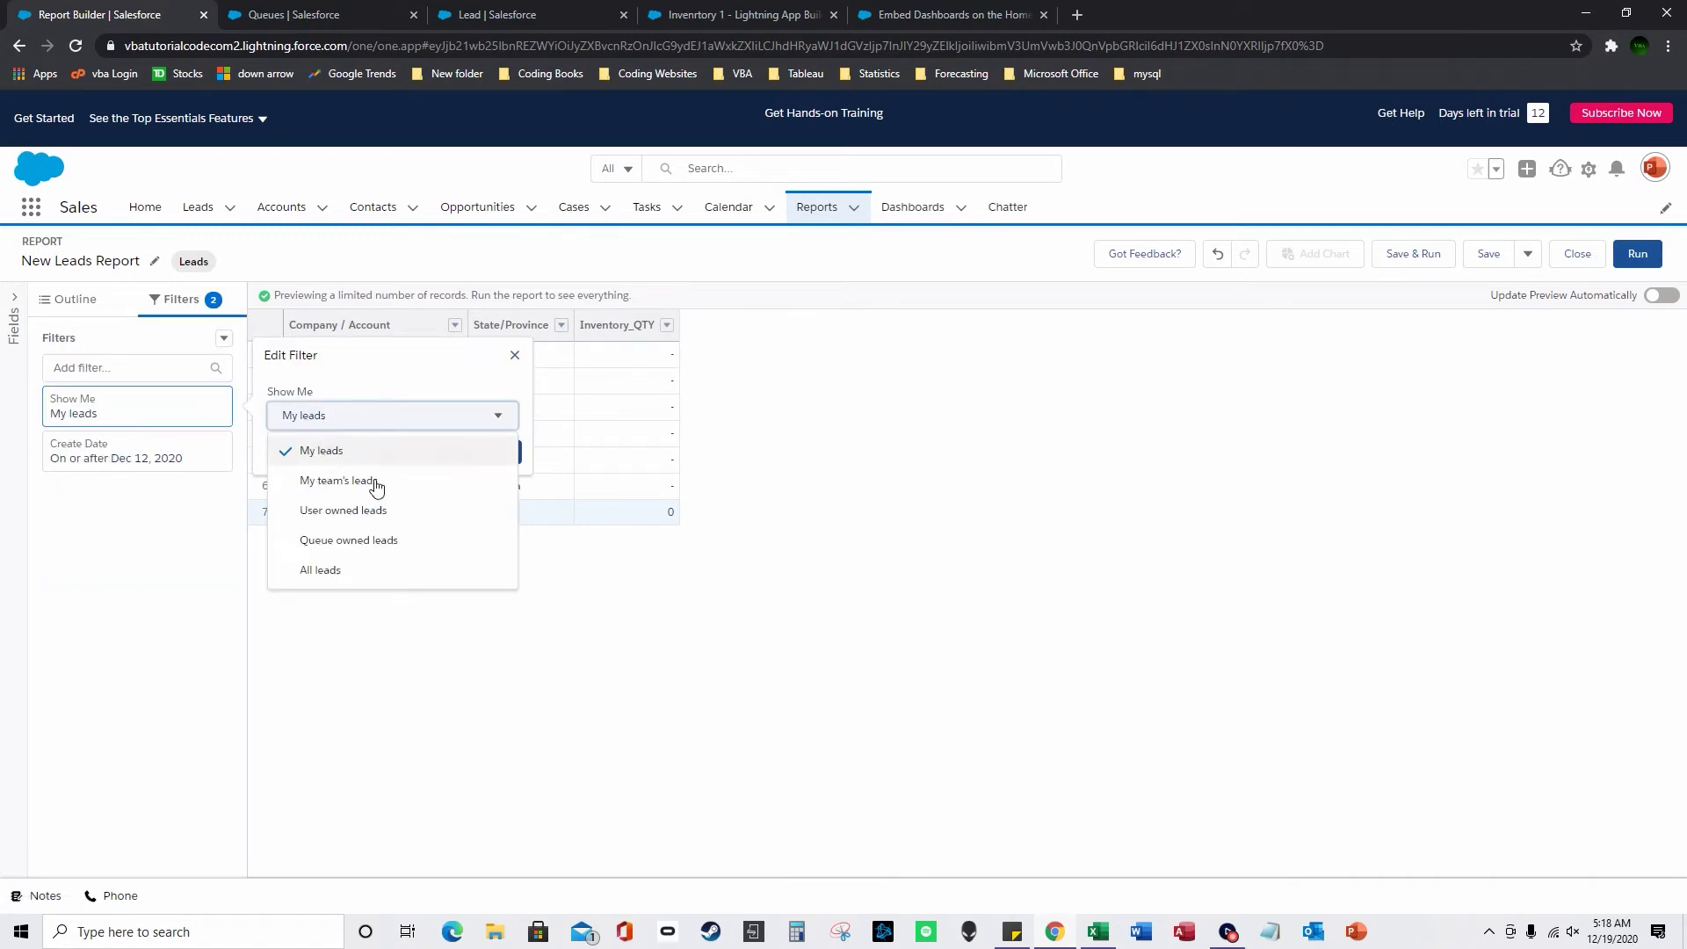
{"action": "left_click", "coordinate": [399, 541]}
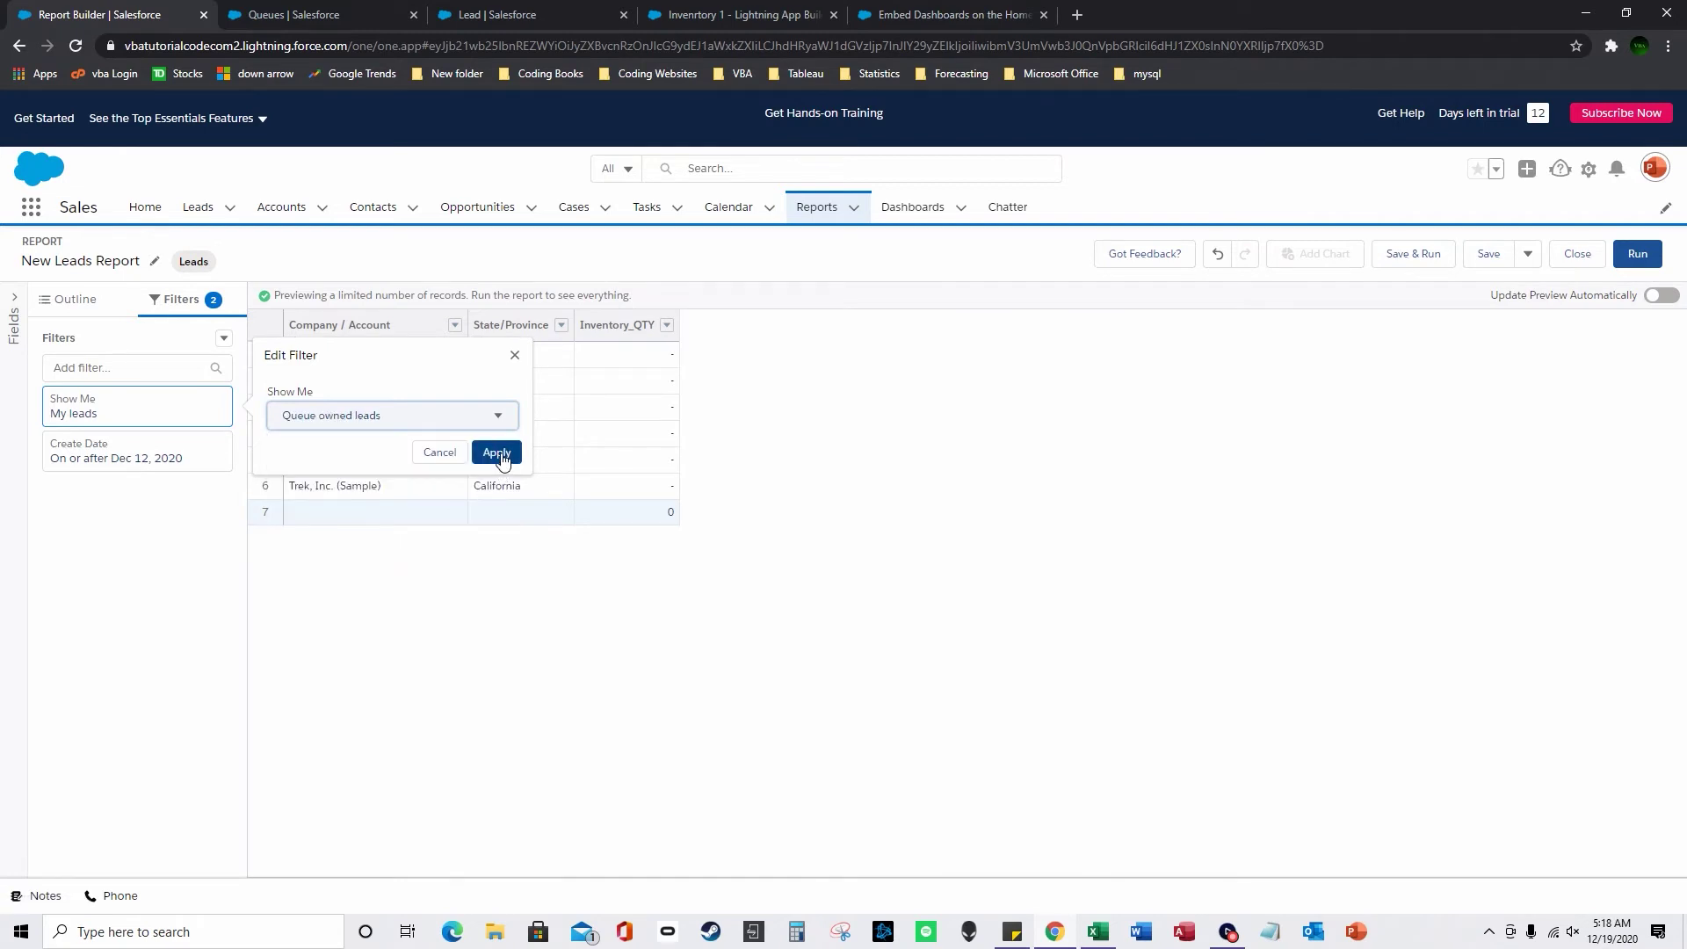
{"action": "left_click", "coordinate": [496, 453]}
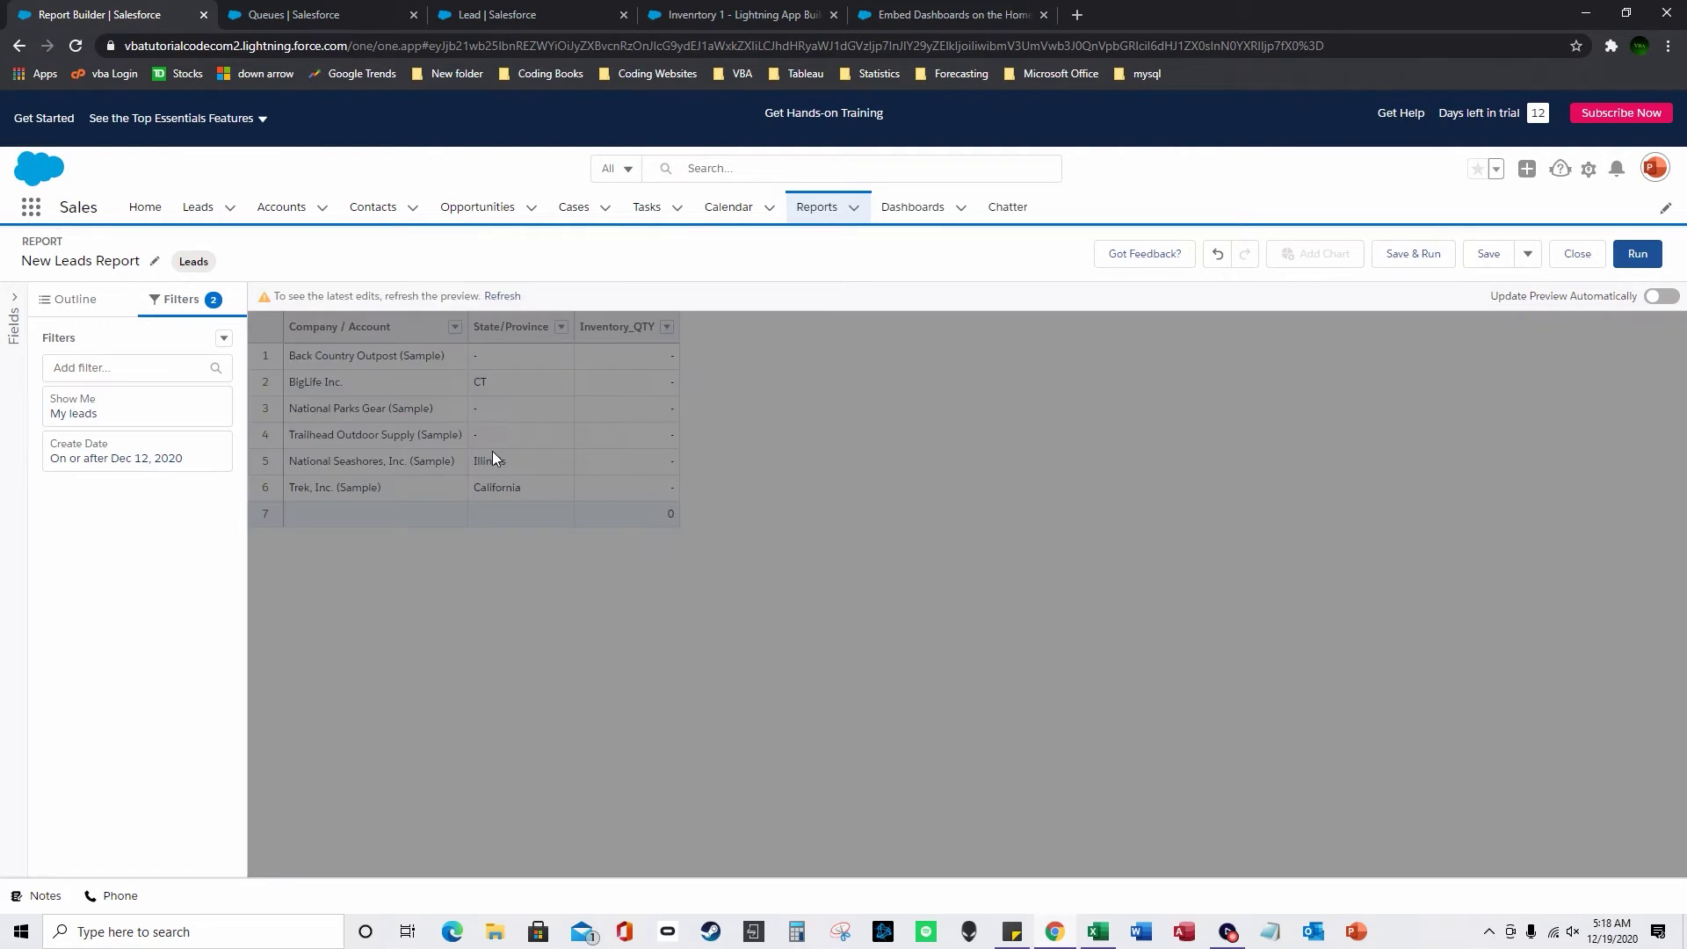
{"action": "left_click", "coordinate": [503, 297]}
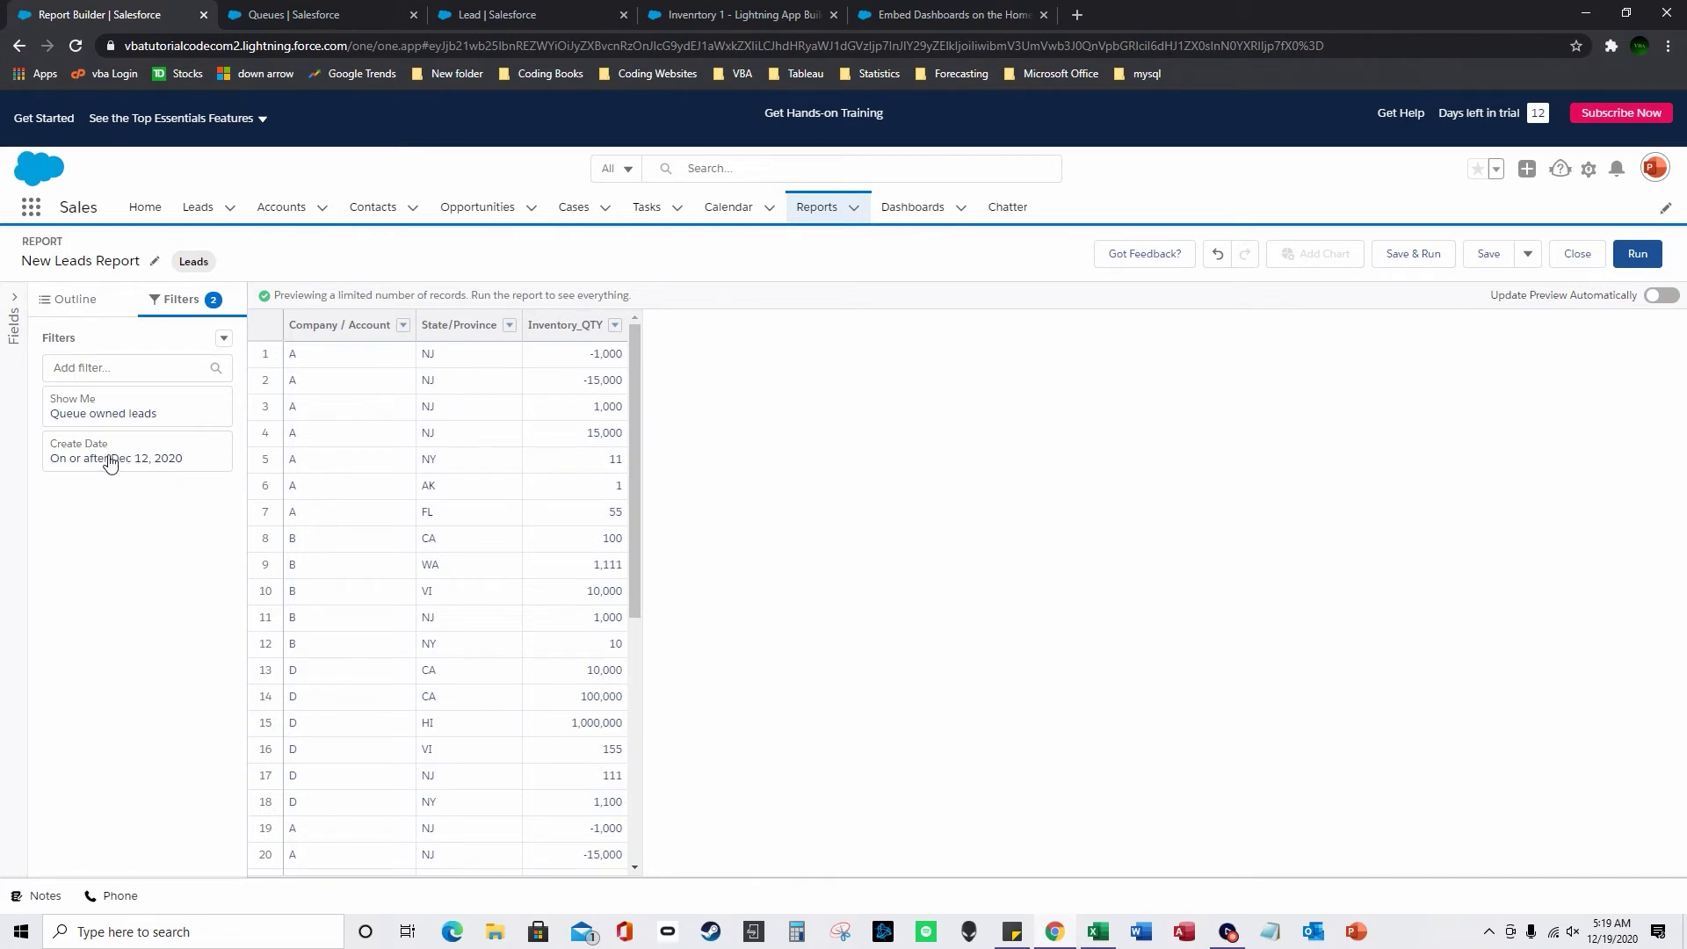
Step: Add a filter requiring Lead Owner to equal Inventory3 and refresh the preview
{"action": "left_click", "coordinate": [179, 369]}
{"action": "scroll", "coordinate": [180, 465], "scroll_direction": "down", "scroll_amount": 5}
{"action": "mouse_move", "coordinate": [290, 466]}
{"action": "left_mouse_down"}
{"action": "mouse_move", "coordinate": [290, 539]}
{"action": "mouse_move", "coordinate": [287, 435]}
{"action": "left_mouse_up"}
{"action": "scroll", "coordinate": [142, 528], "scroll_direction": "up", "scroll_amount": 5}
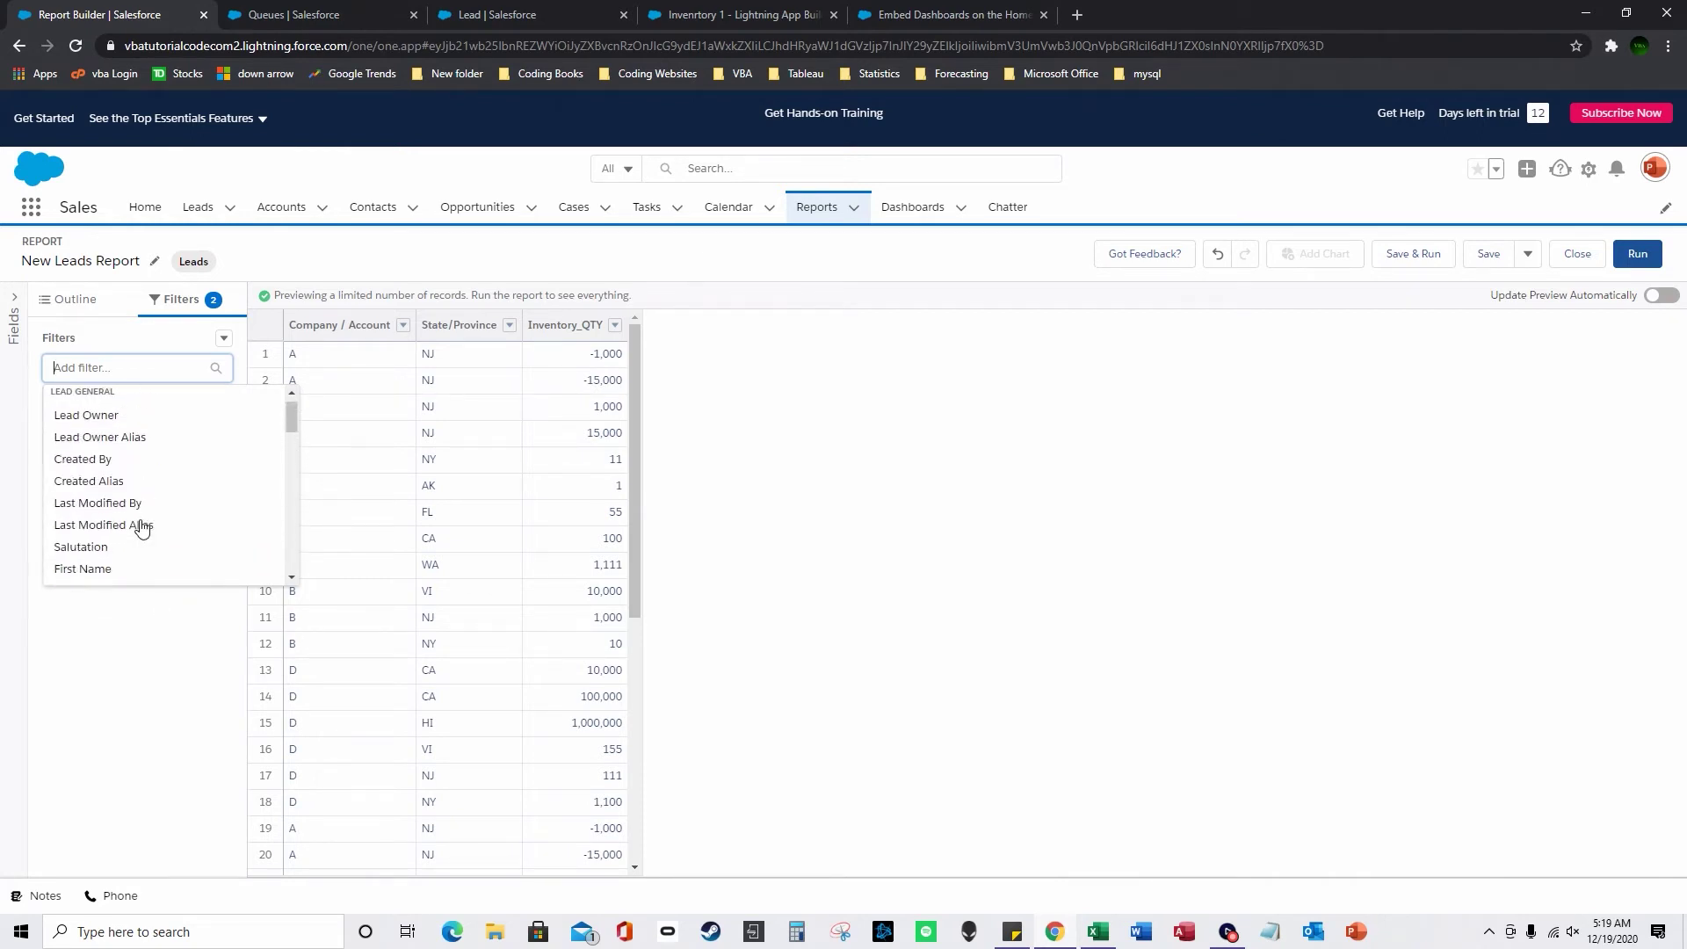
{"action": "scroll", "coordinate": [143, 527], "scroll_direction": "up", "scroll_amount": 1}
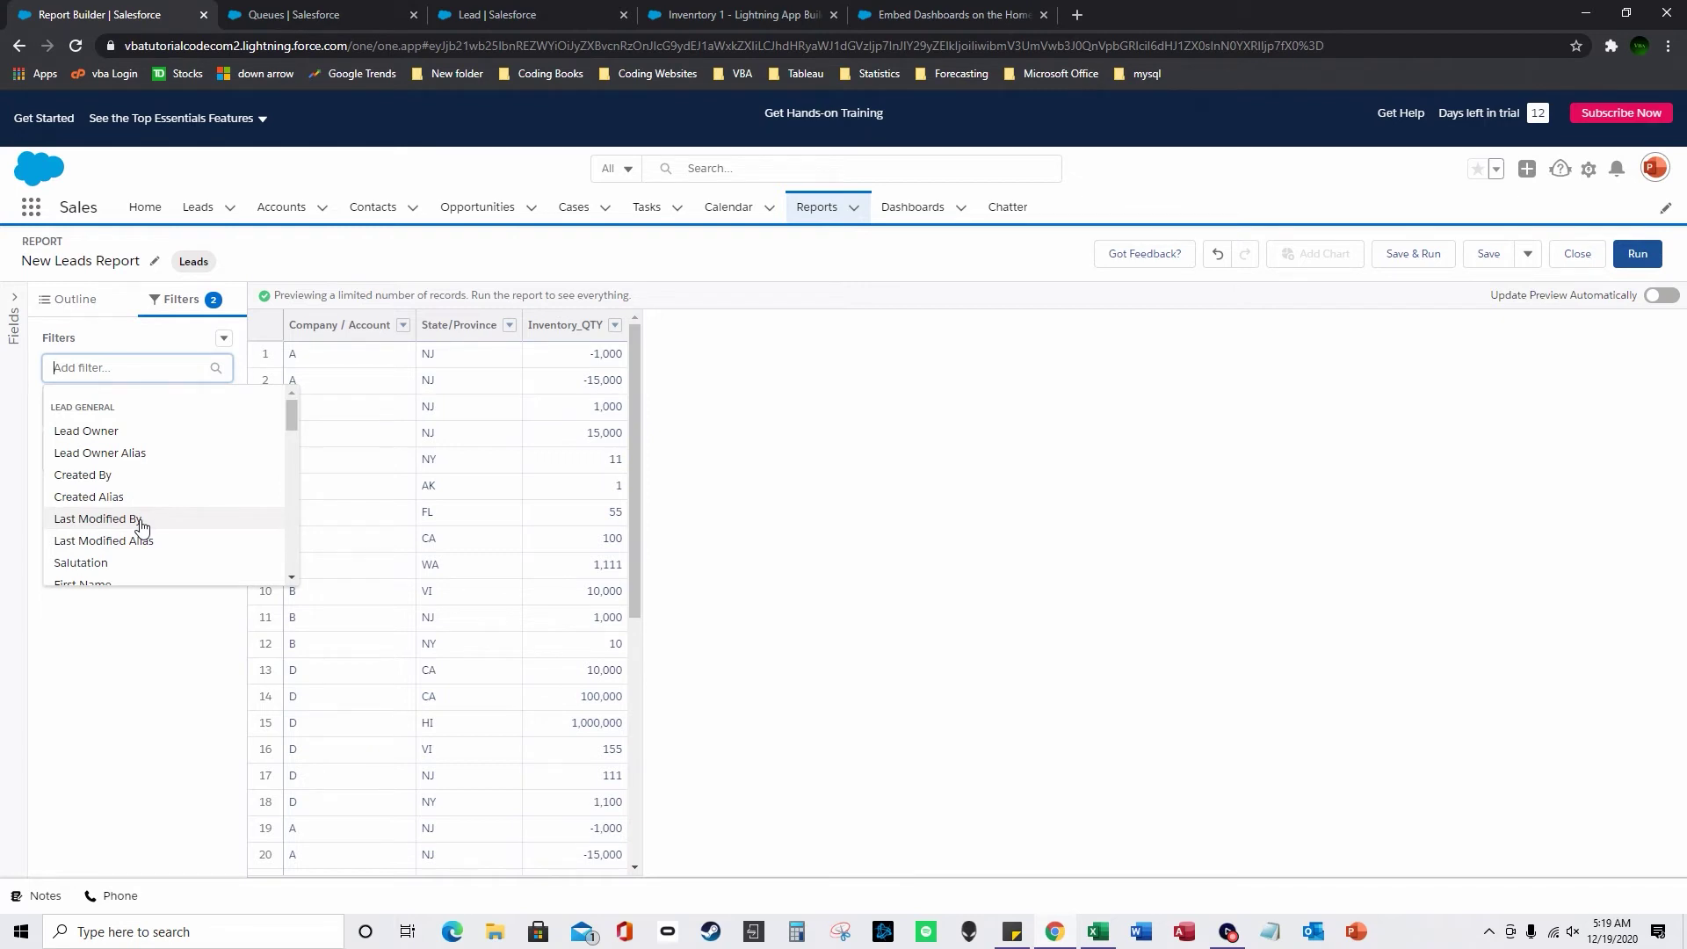
{"action": "left_click", "coordinate": [117, 432]}
{"action": "left_click", "coordinate": [331, 510]}
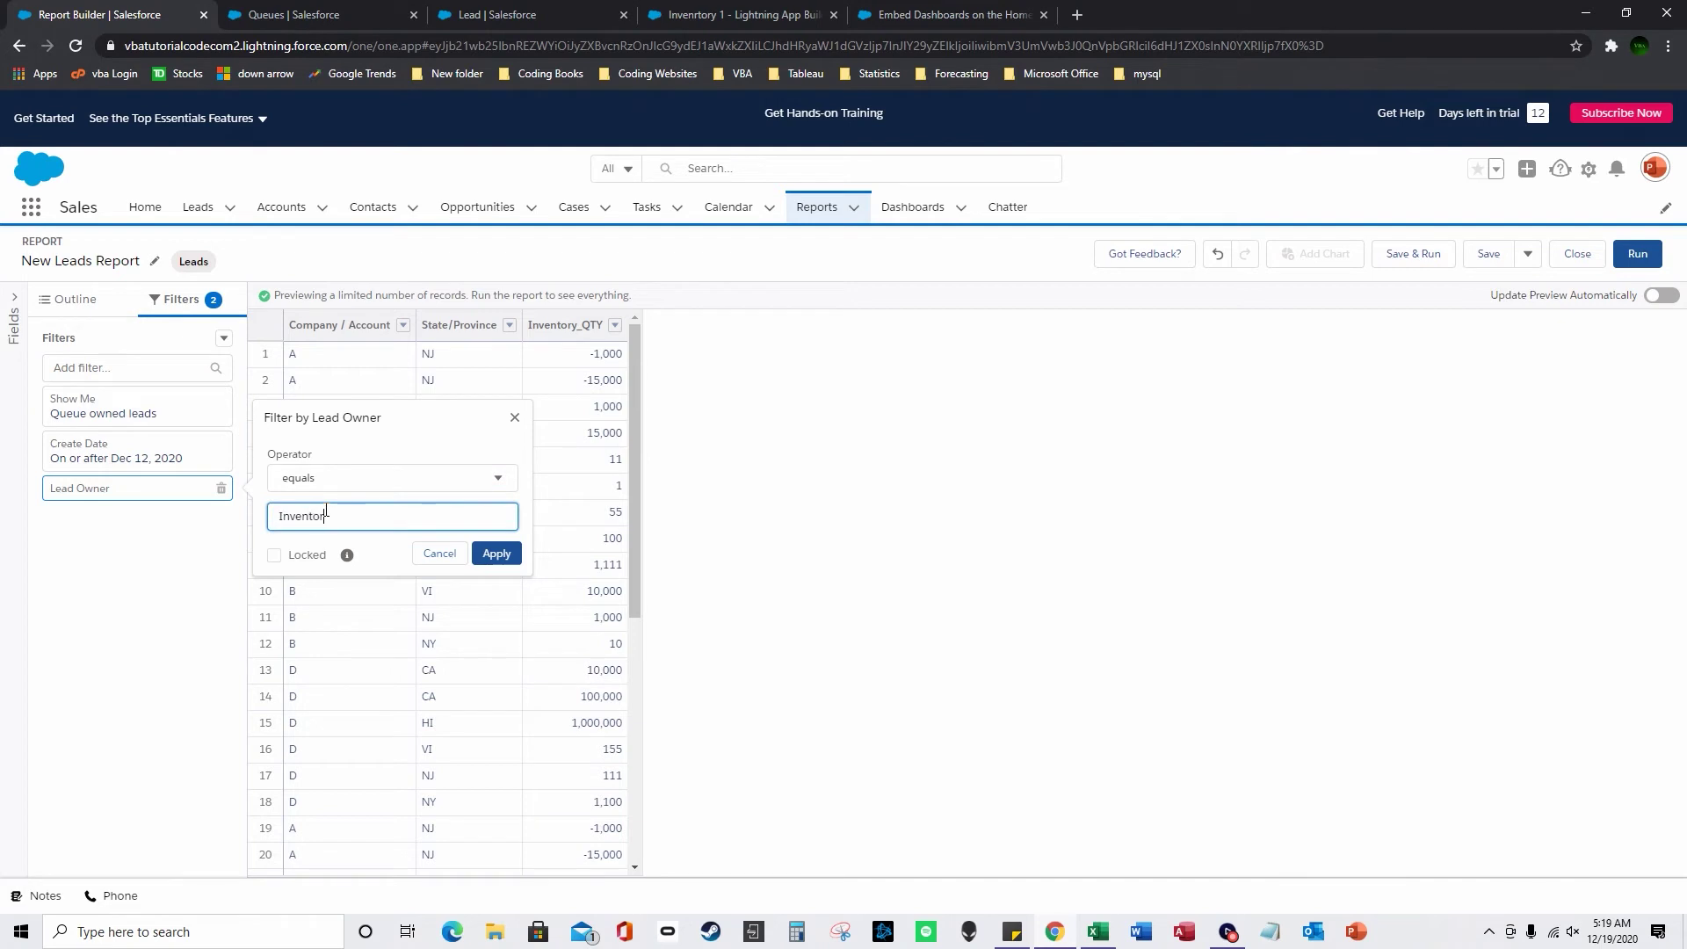
{"action": "left_click", "coordinate": [496, 553]}
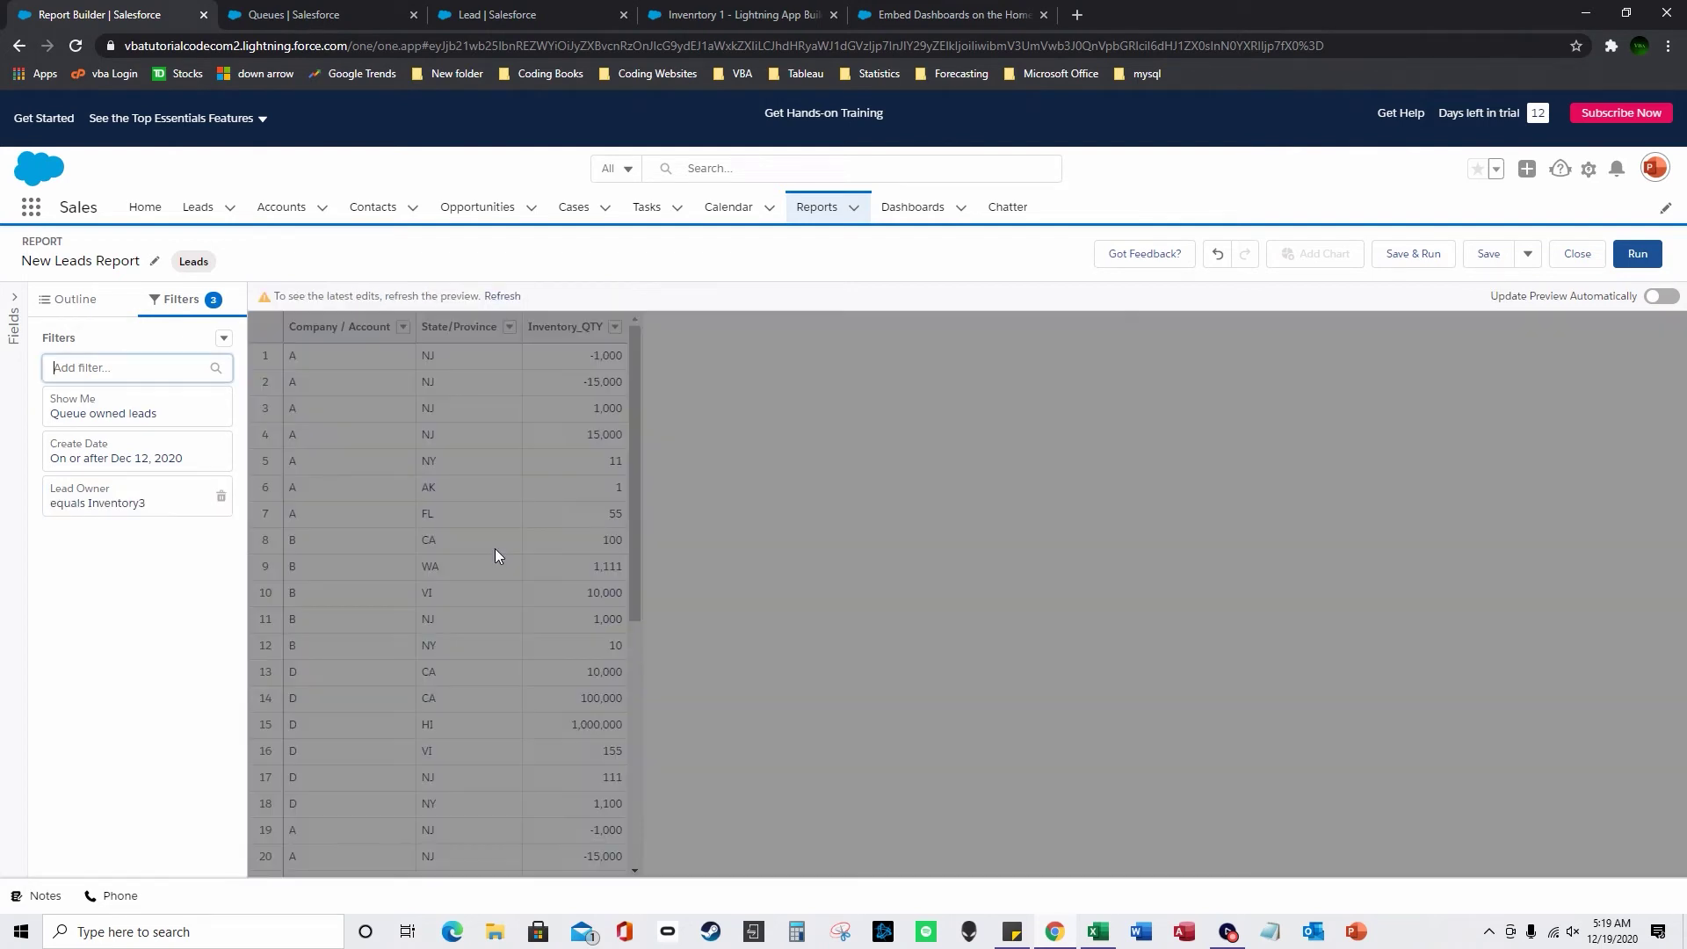
{"action": "left_click", "coordinate": [503, 297]}
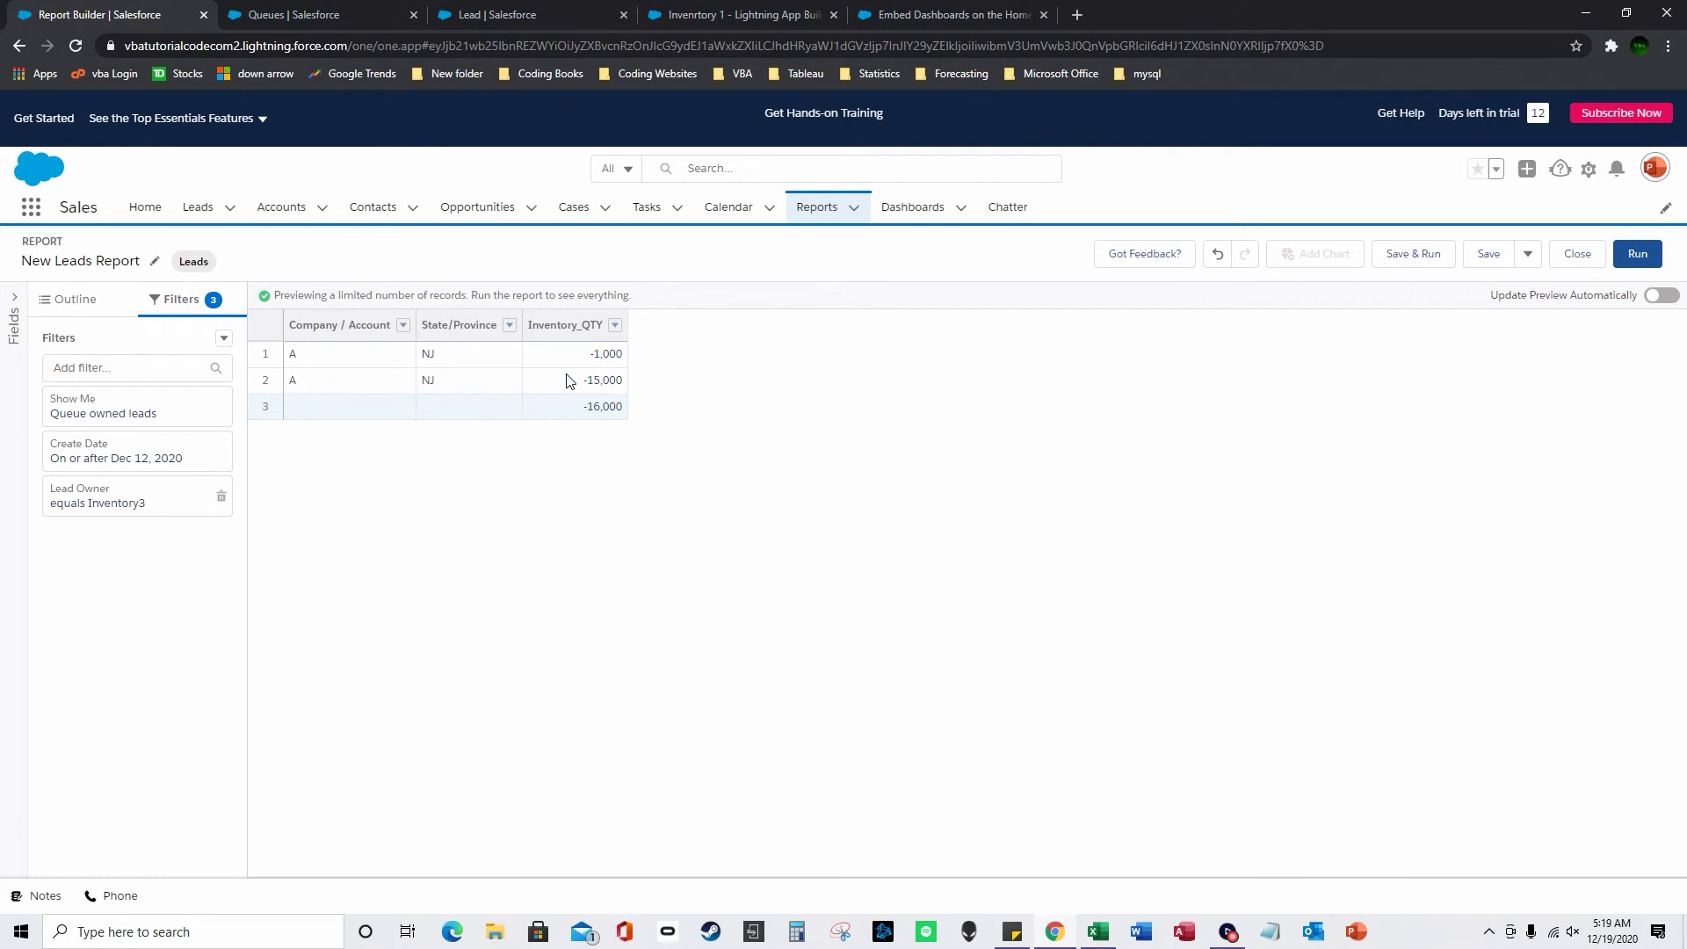
Step: Save the report as "Inventory 3 report" in the Private Reports folder and dismiss the notification
{"action": "left_click", "coordinate": [80, 302]}
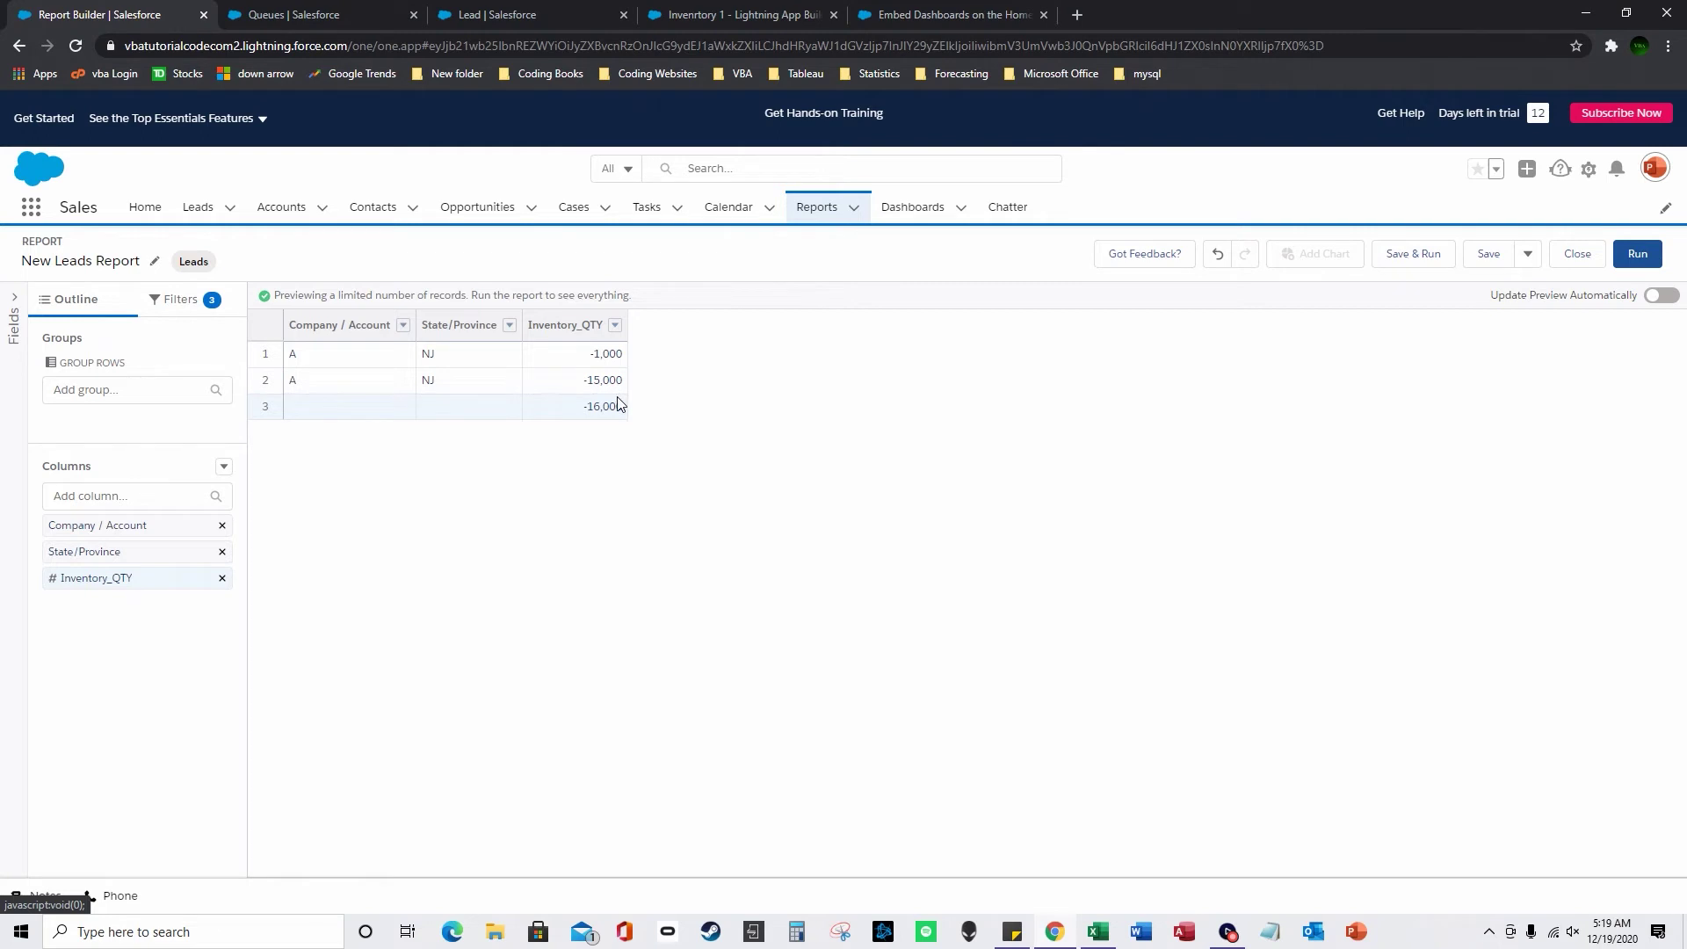
{"action": "left_click", "coordinate": [1489, 253]}
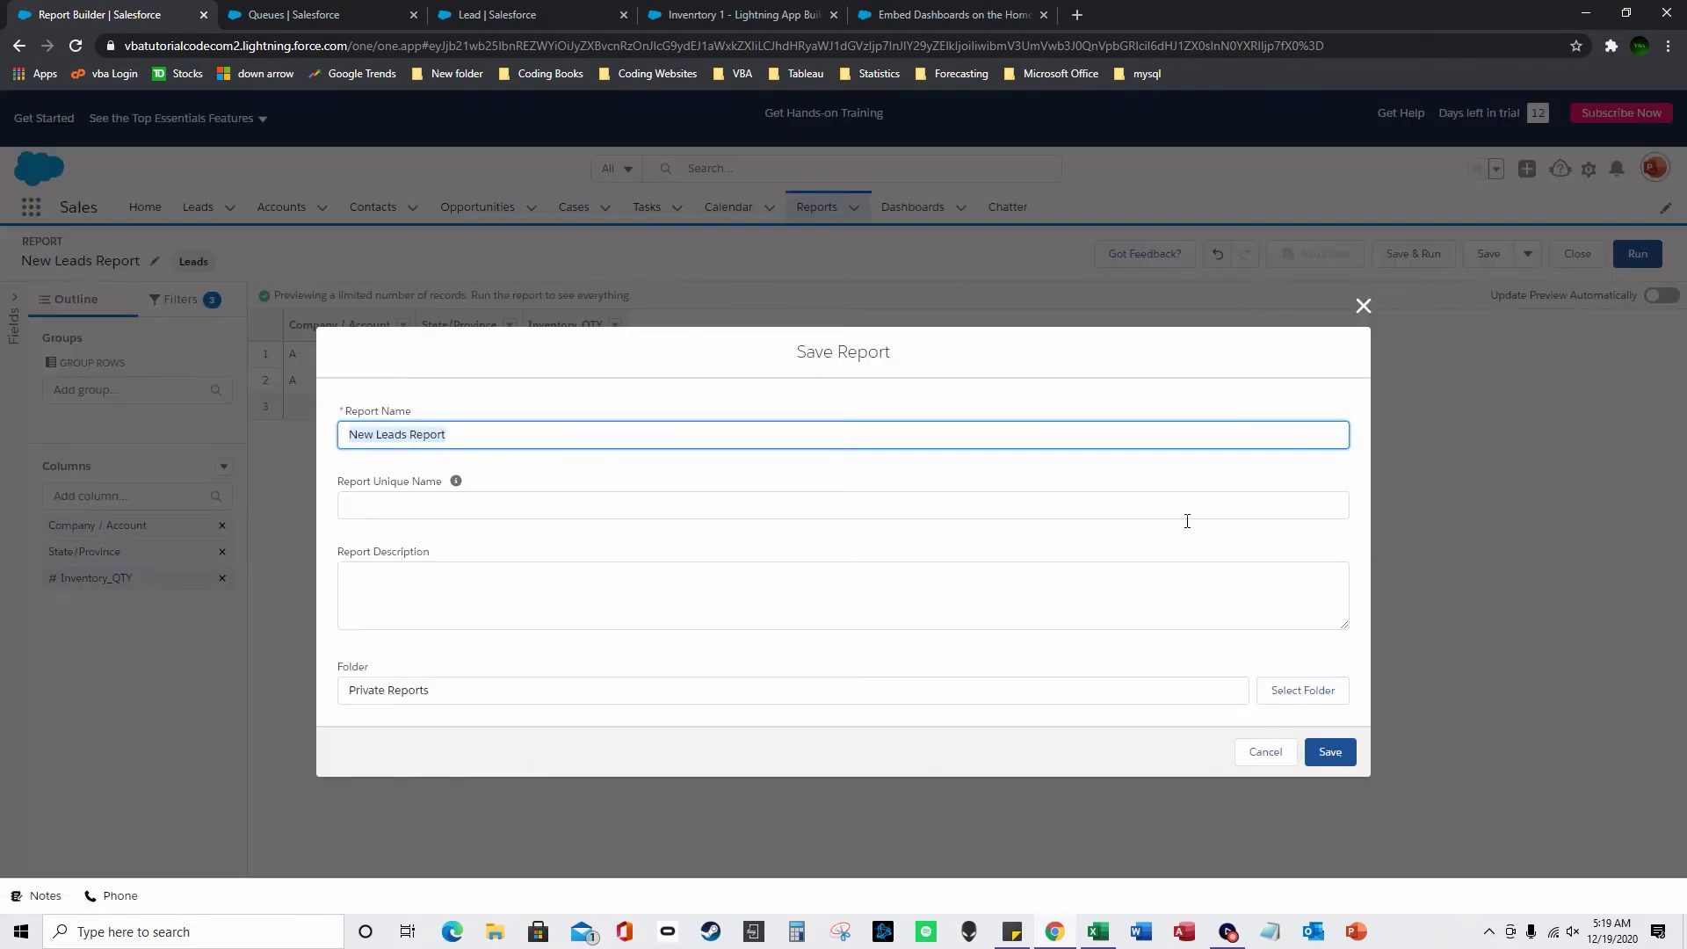
{"action": "type", "text": "Inventory"}
{"action": "left_click", "coordinate": [1347, 752]}
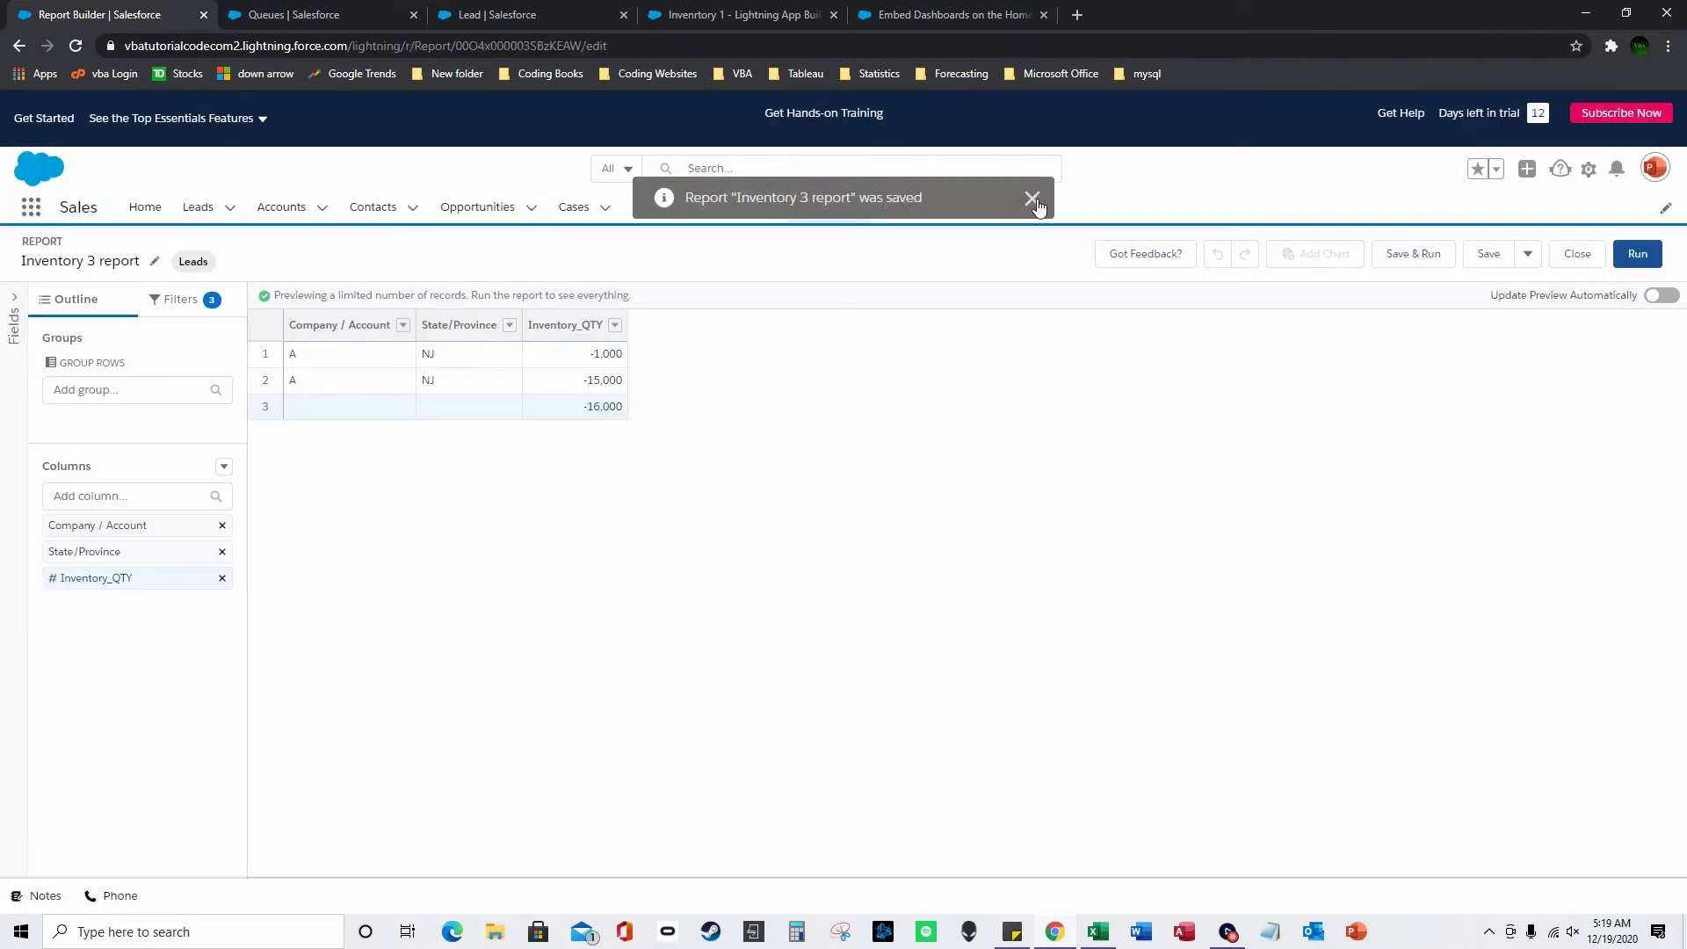
{"action": "left_click", "coordinate": [1034, 201]}
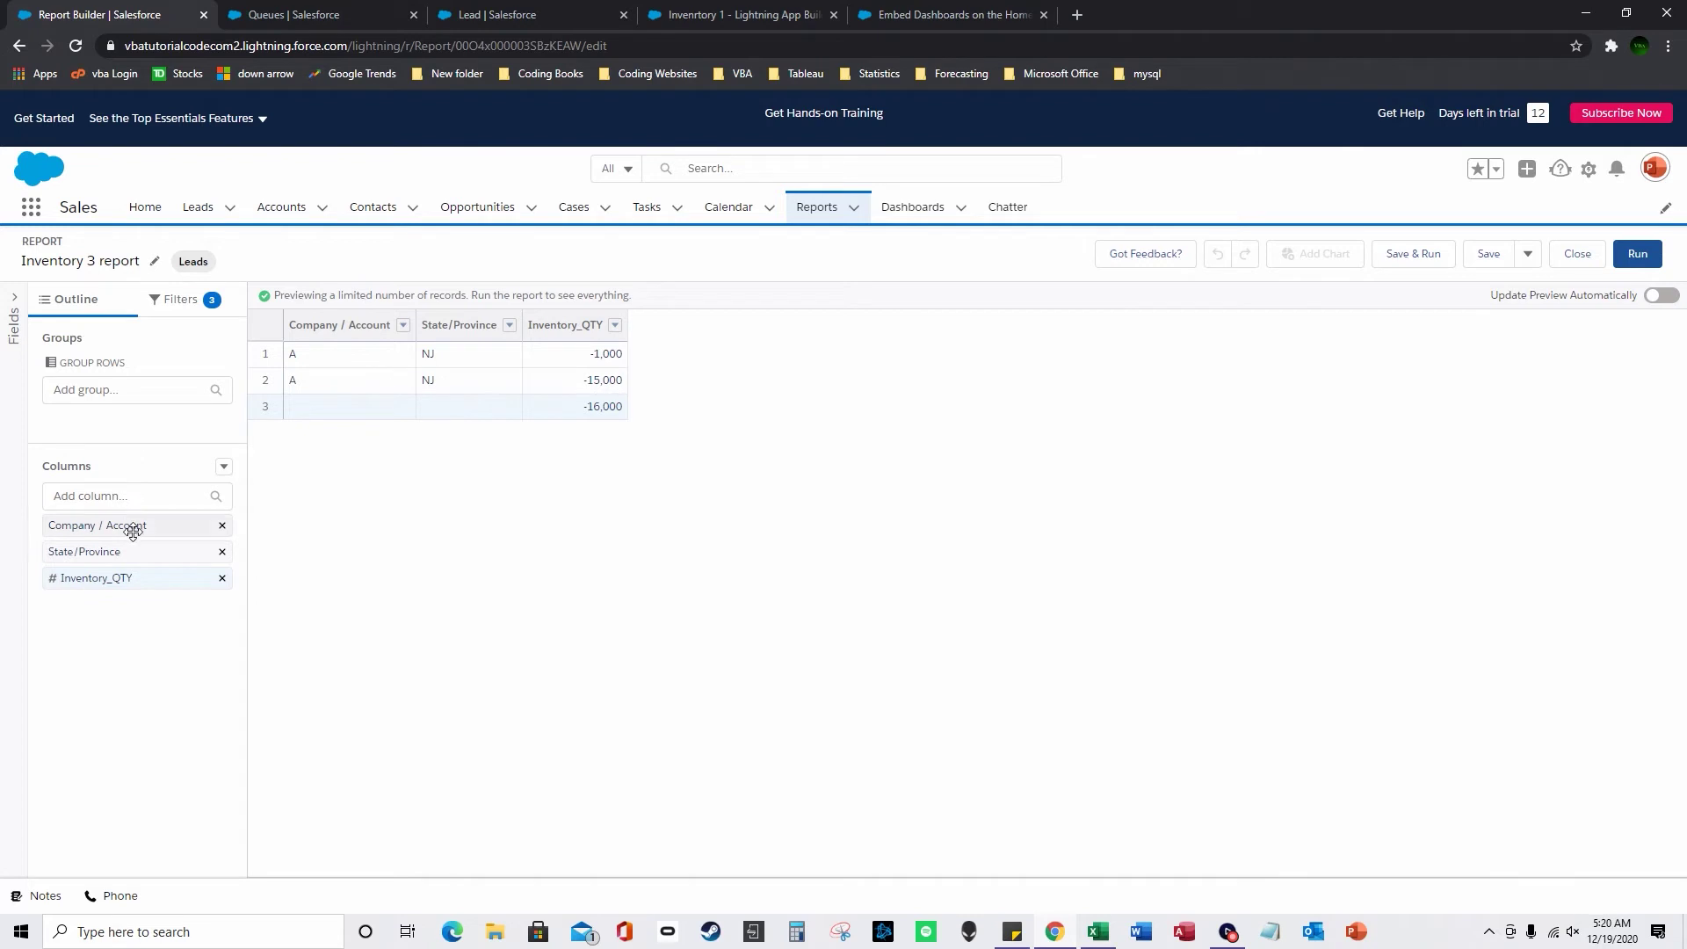
Step: Group the report rows by Company / Account and the columns by State/Province, refreshing the preview
{"action": "left_click_drag", "start_coordinate": [138, 525], "coordinate": [137, 406]}
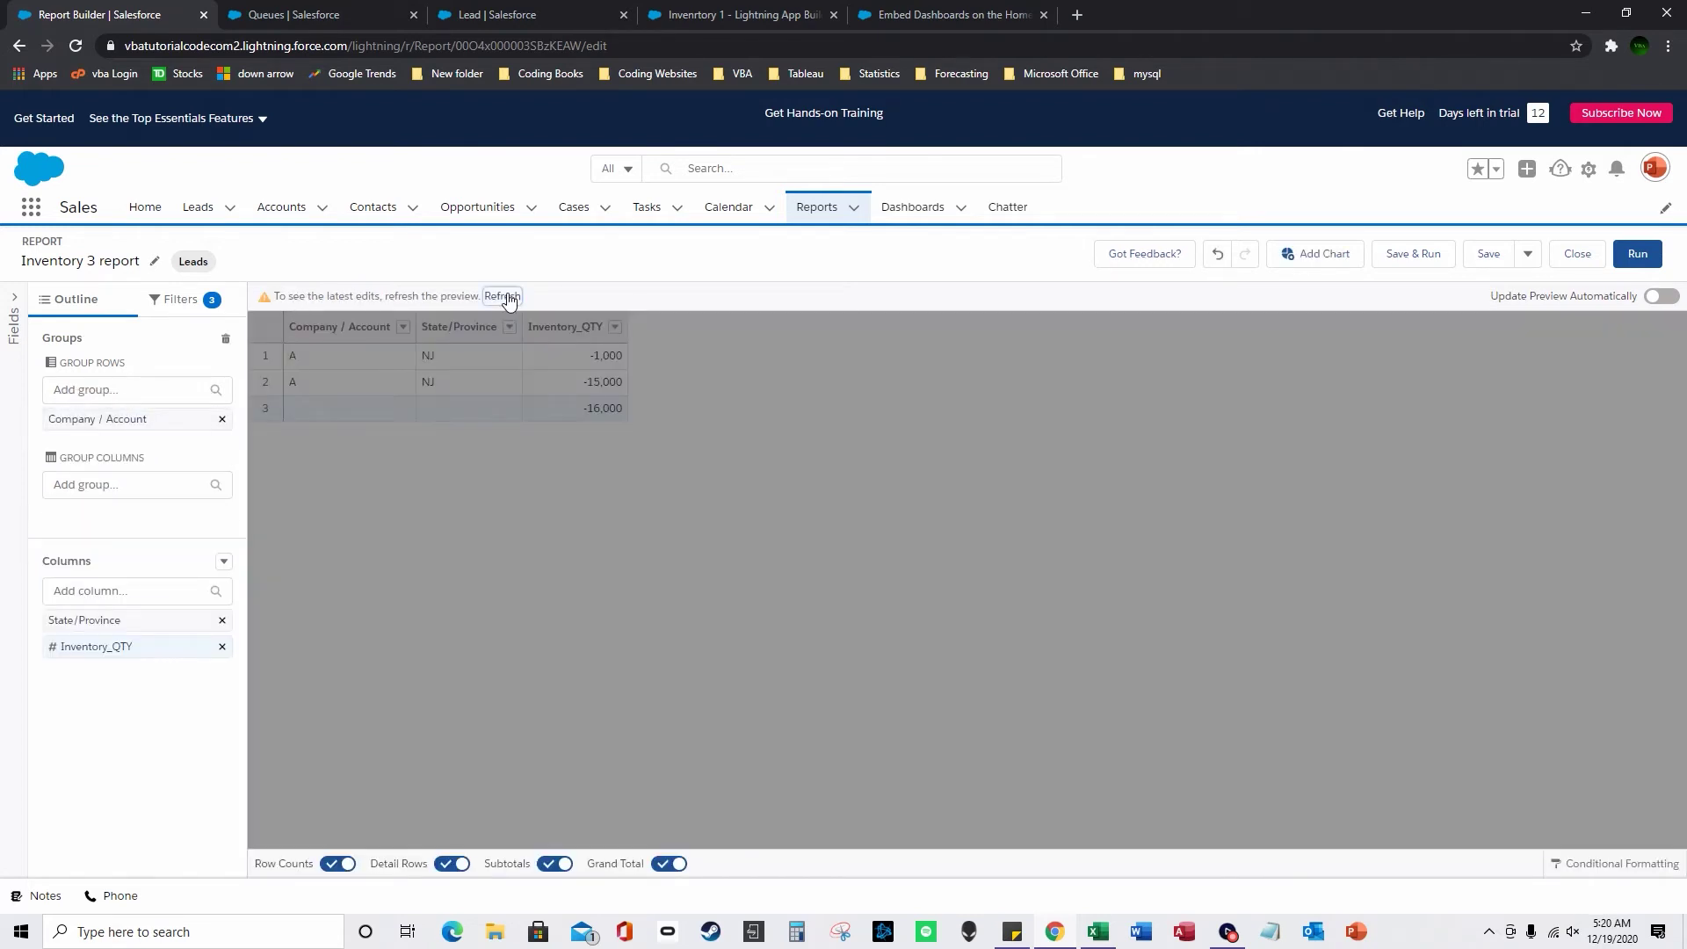
{"action": "left_click", "coordinate": [504, 297]}
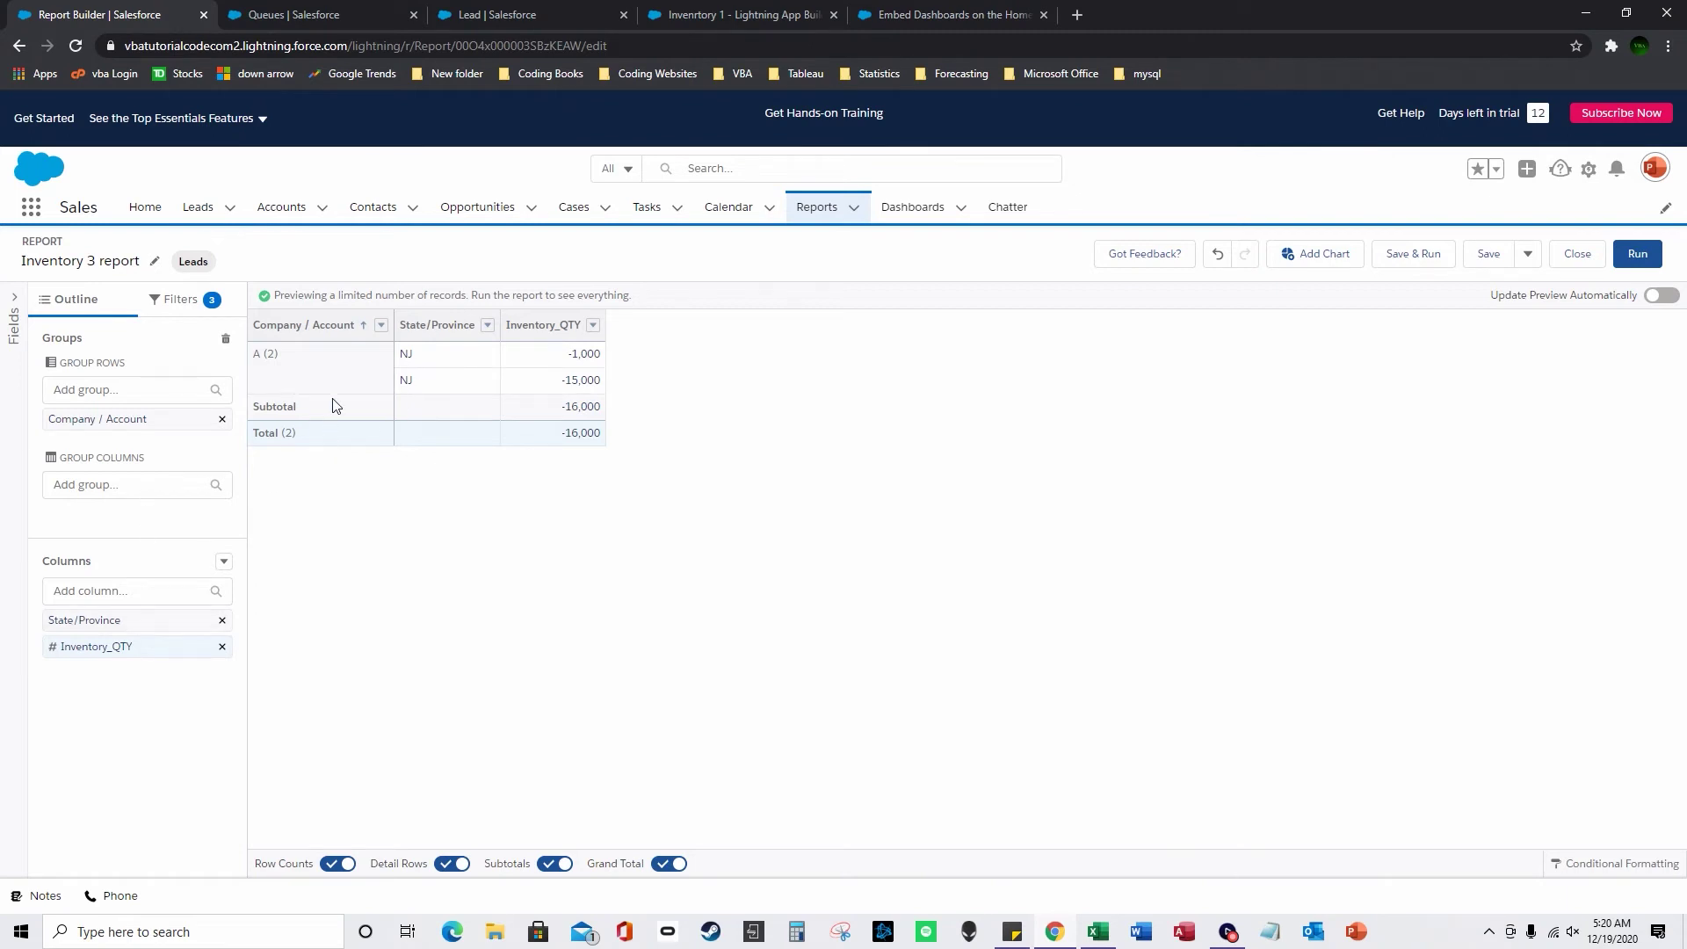
{"action": "left_click_drag", "start_coordinate": [123, 623], "coordinate": [132, 514]}
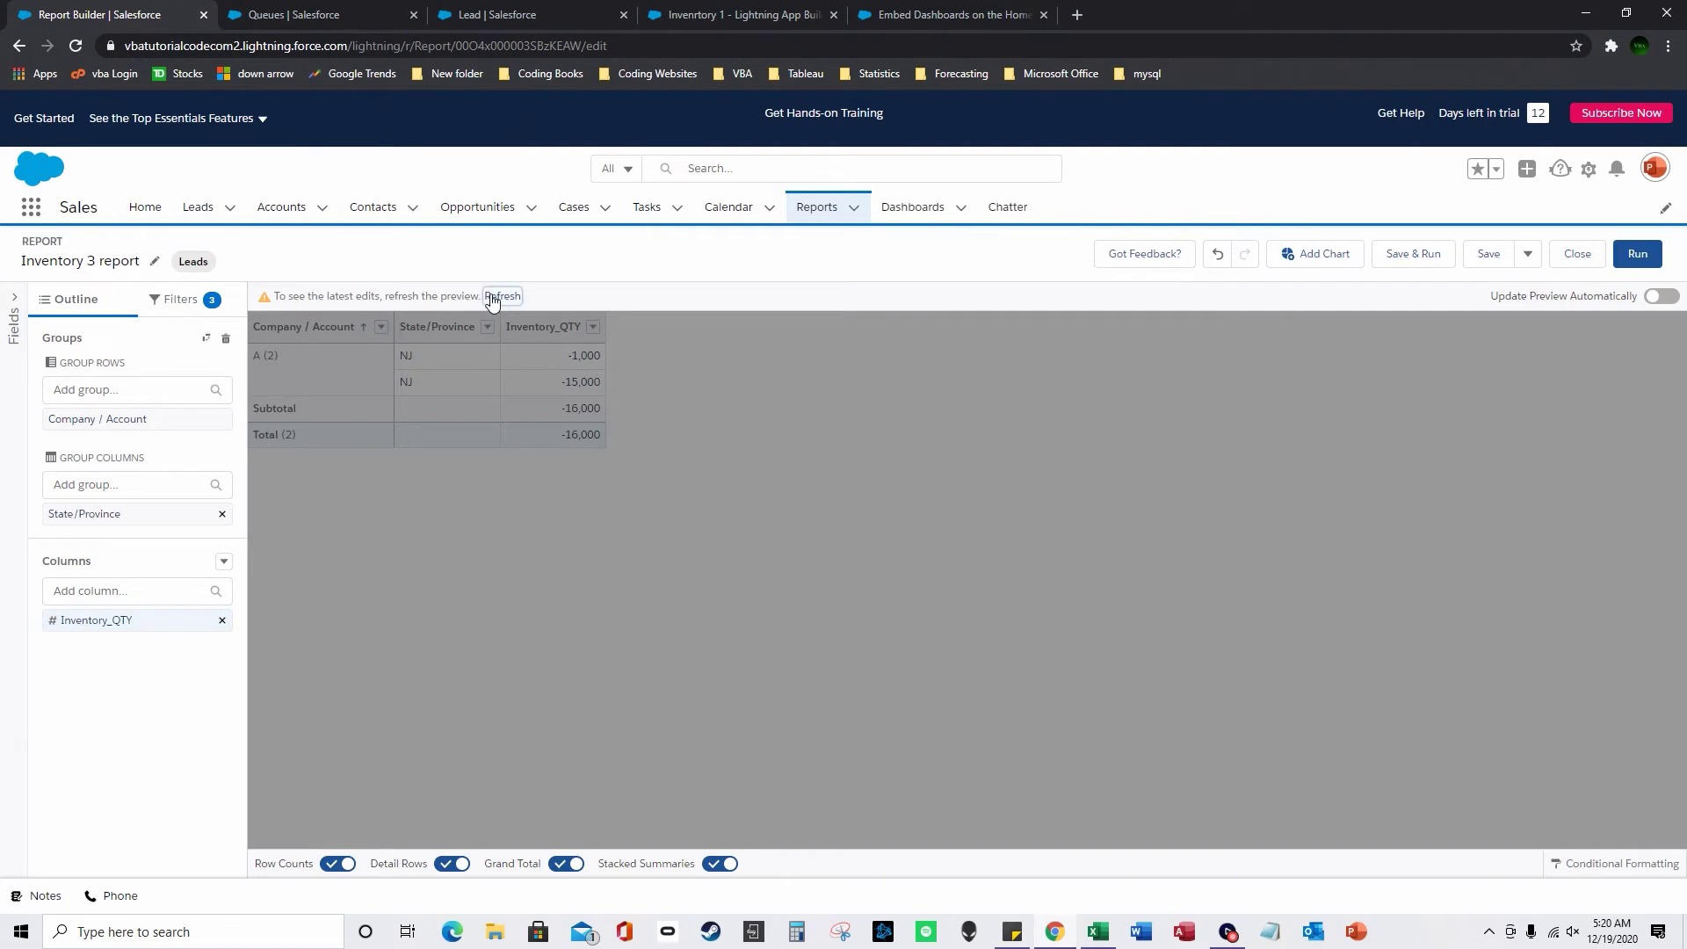
{"action": "left_click", "coordinate": [501, 297]}
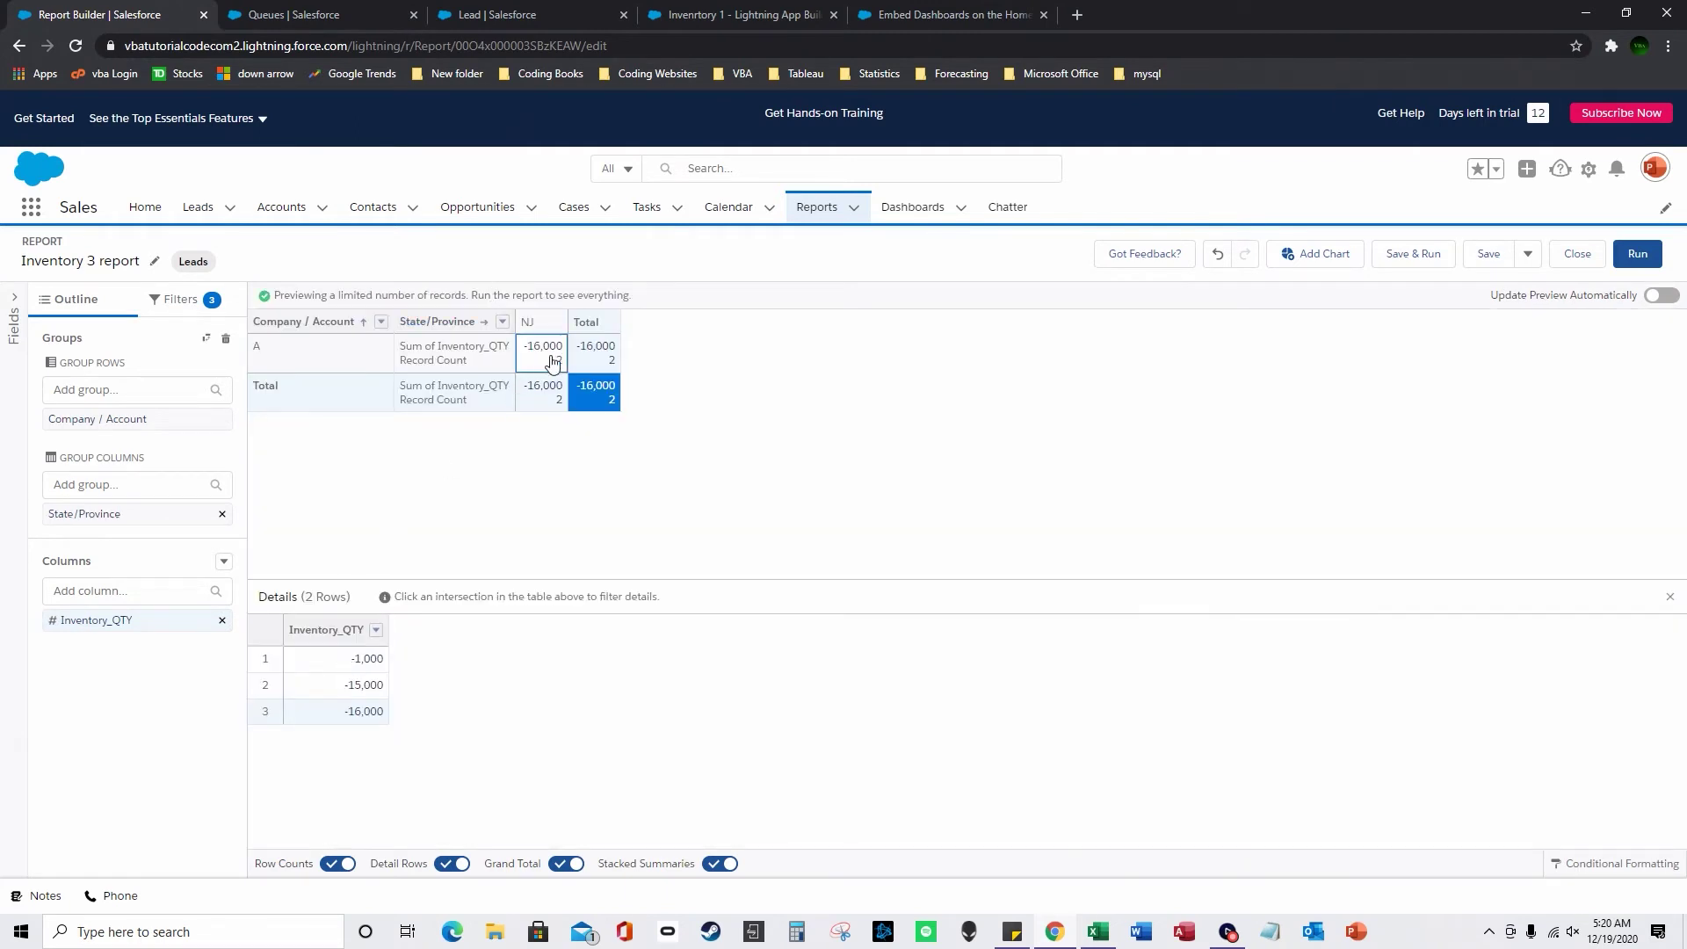
Step: Hide the row counts in the Inventory 3 report, refresh the preview, and save and run it
{"action": "left_click", "coordinate": [339, 865]}
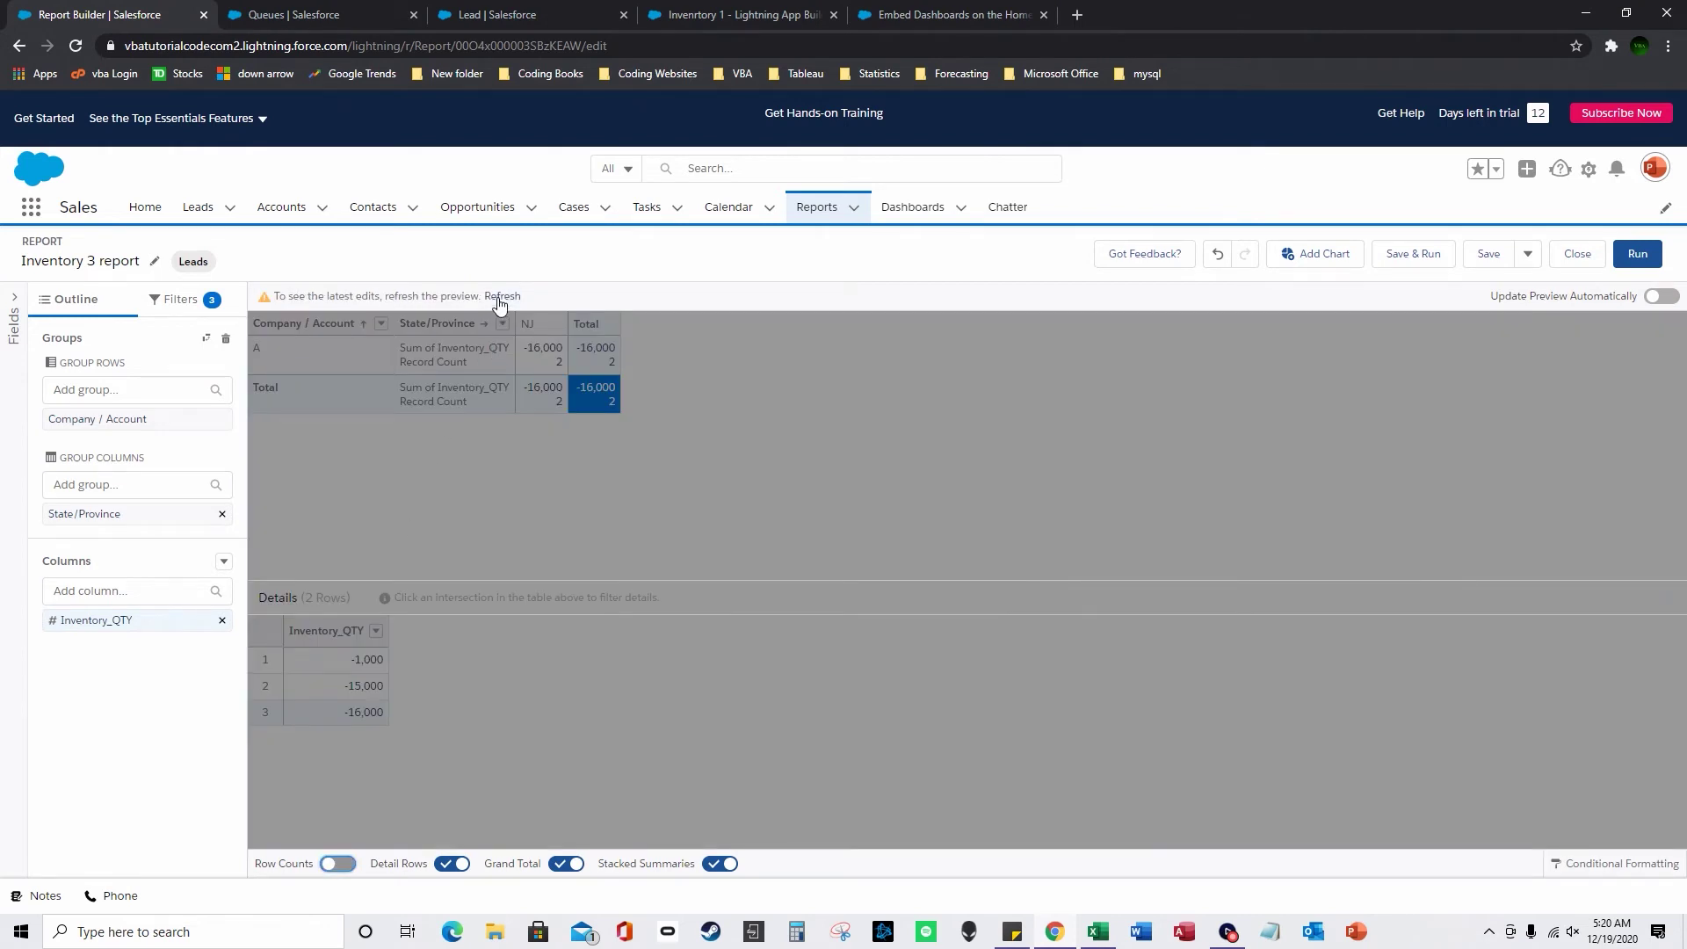
{"action": "left_click", "coordinate": [501, 297]}
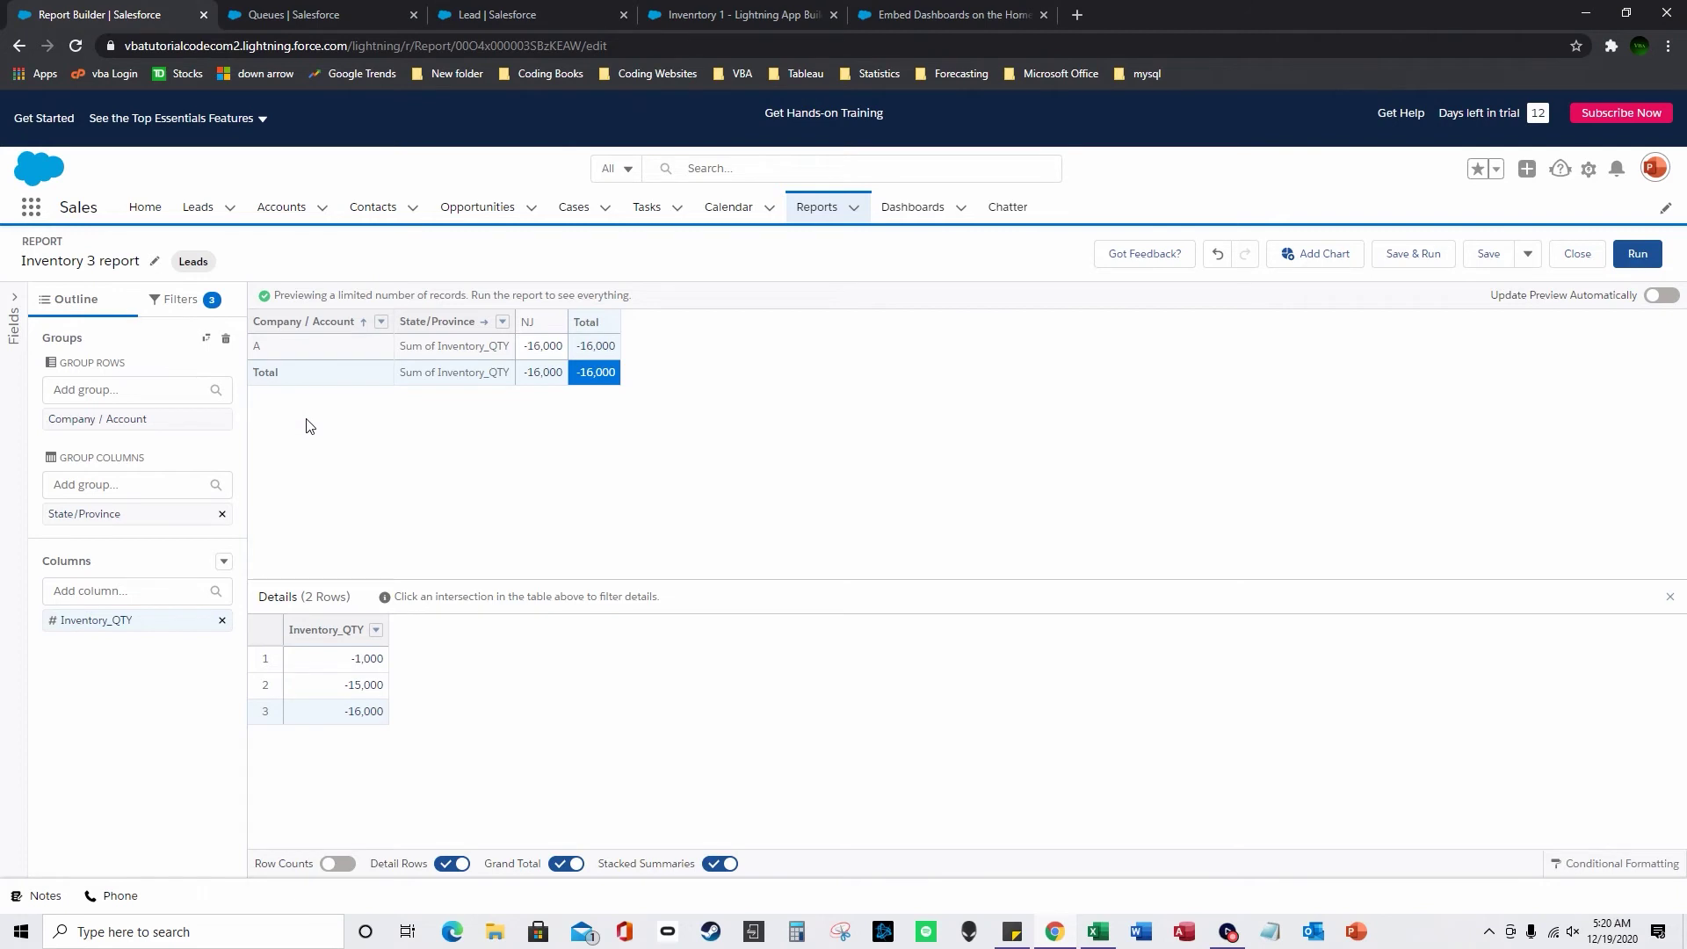
{"action": "left_click", "coordinate": [1409, 263]}
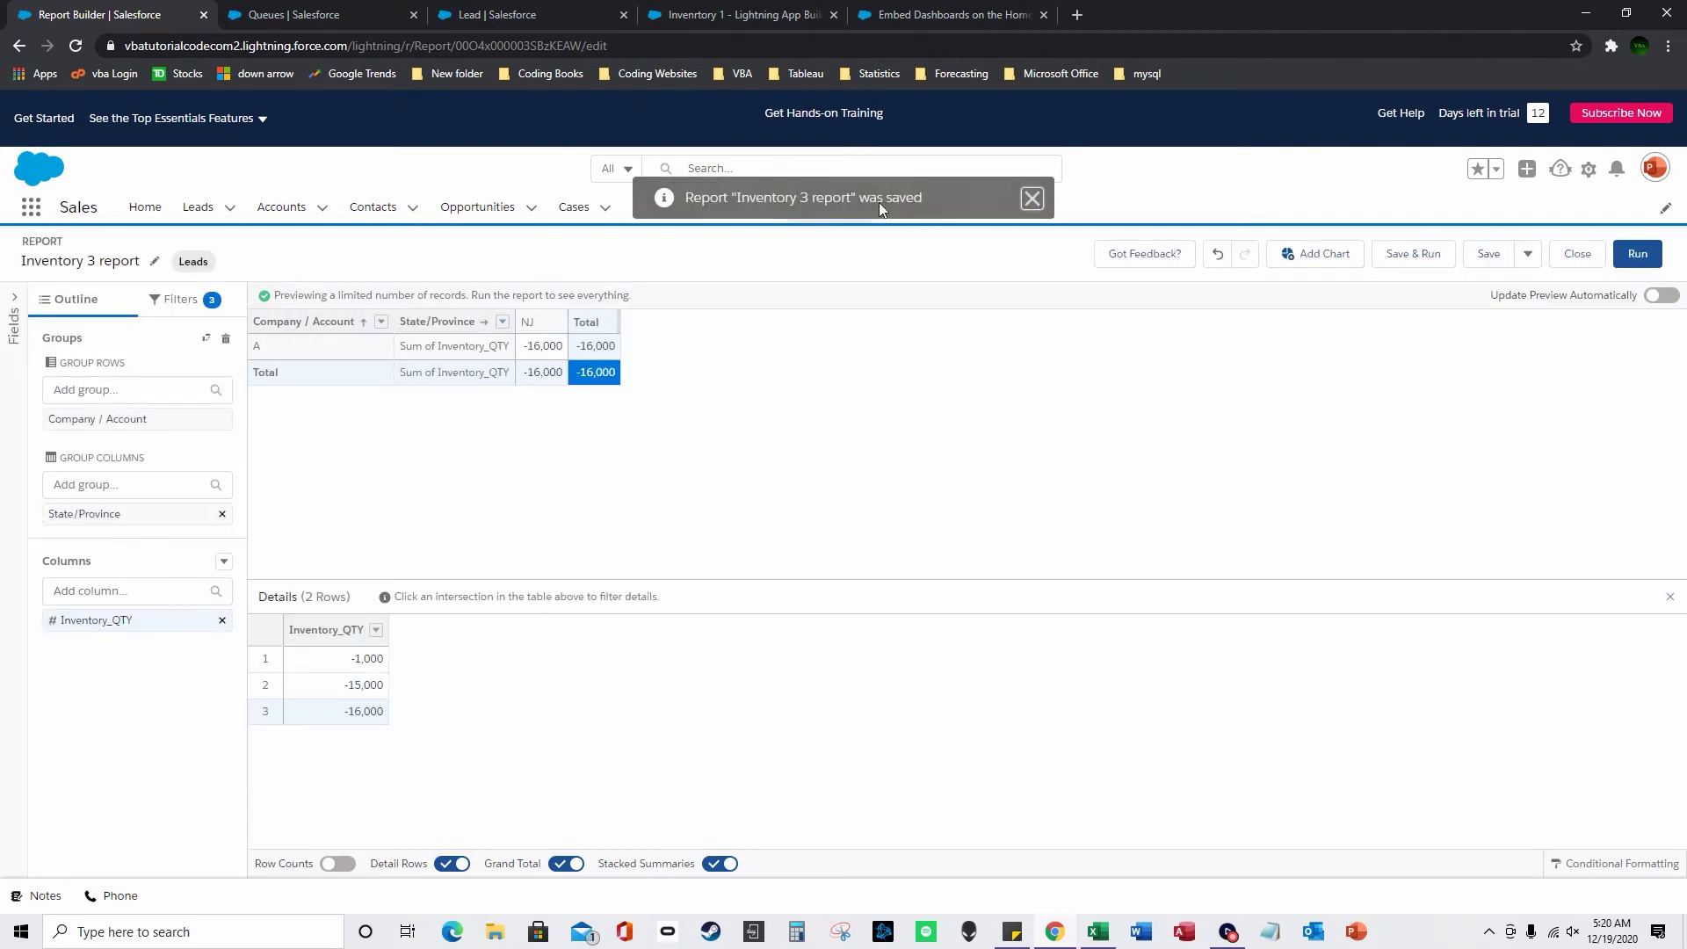
Step: Examine the Inventory 2 Leads report and the groupings and chart of Leads Inventory 1 in the report editor
{"action": "left_click", "coordinate": [811, 211]}
{"action": "left_click", "coordinate": [1288, 610]}
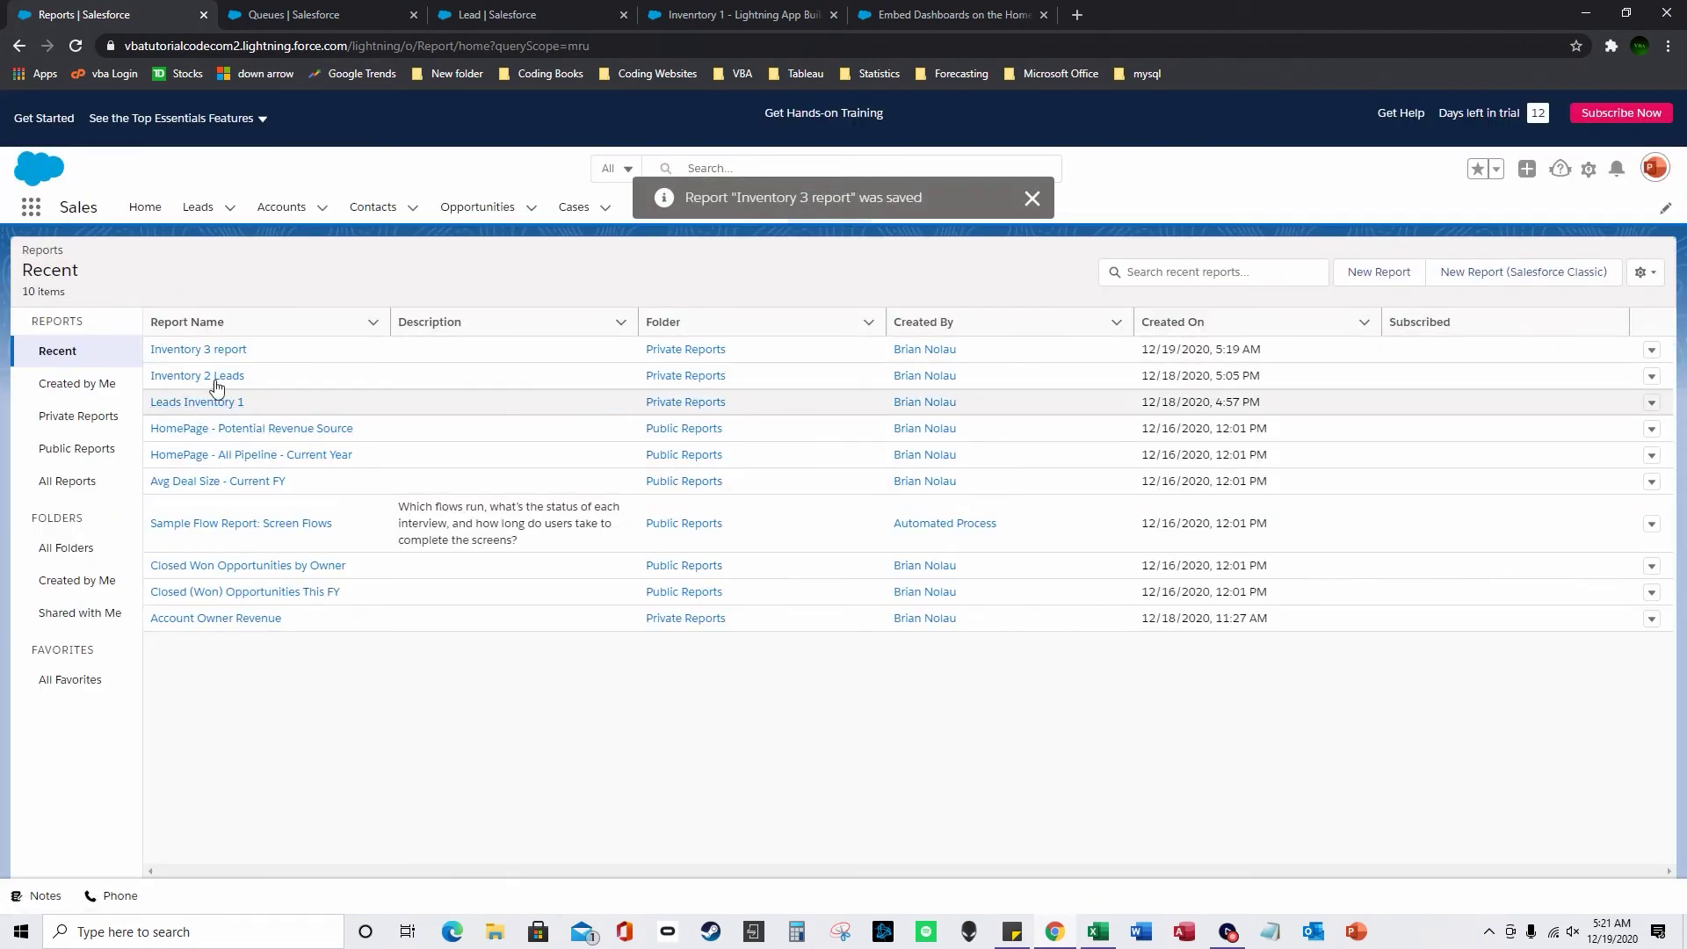
{"action": "left_click", "coordinate": [218, 383]}
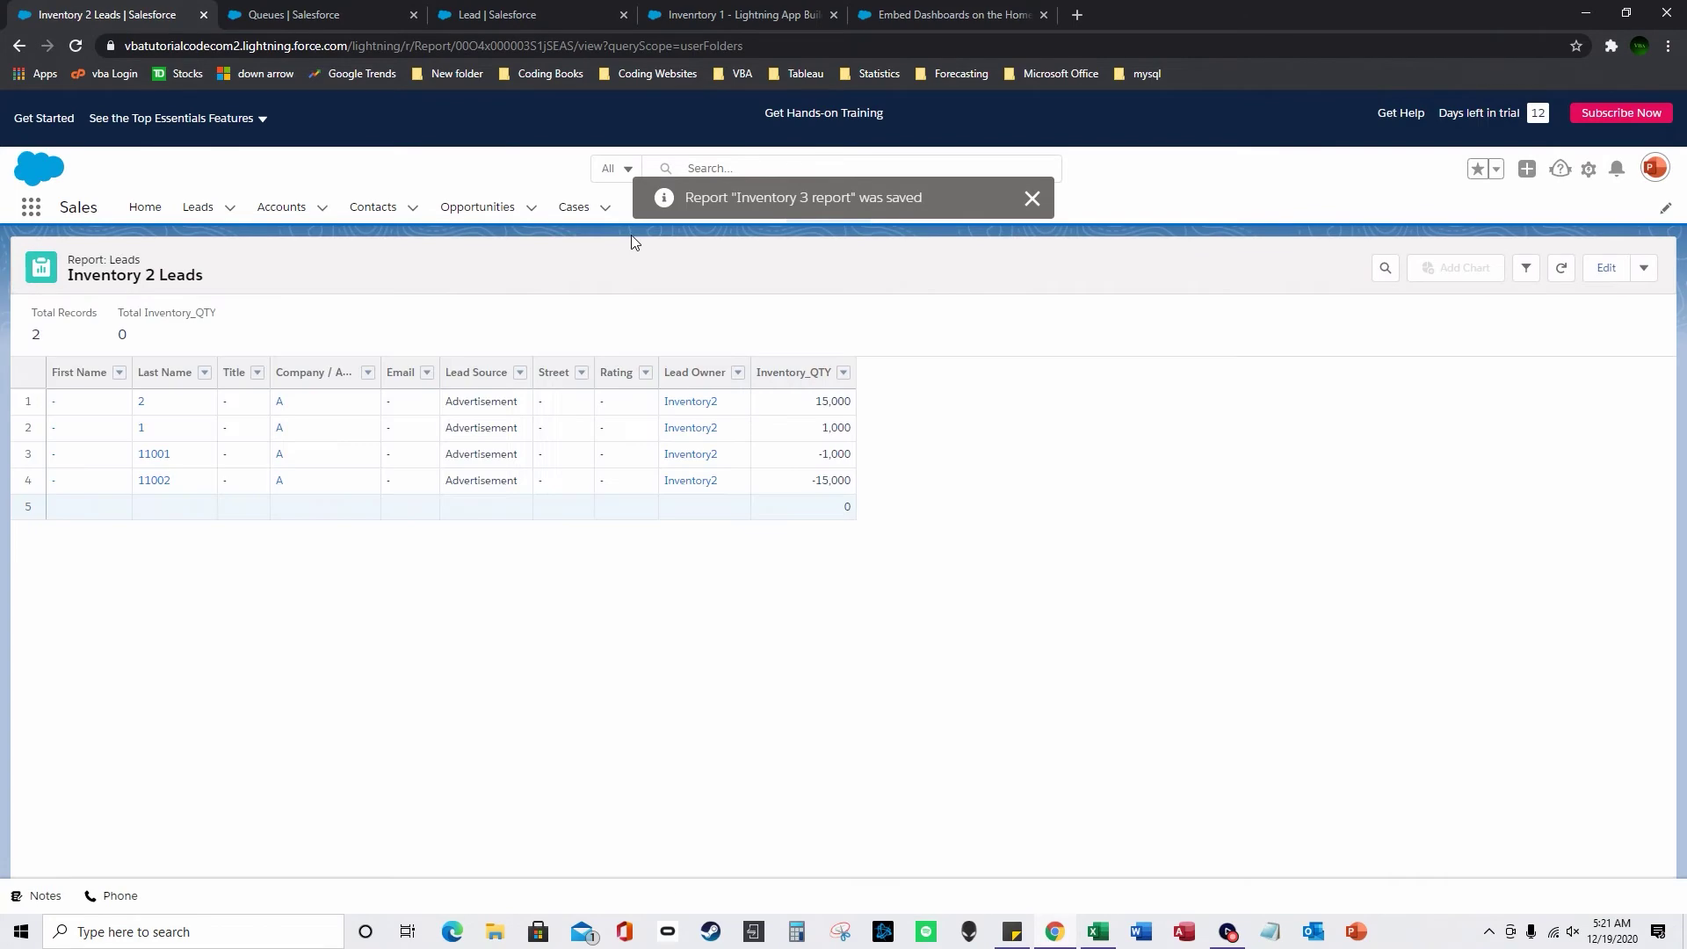
{"action": "left_click", "coordinate": [1032, 198]}
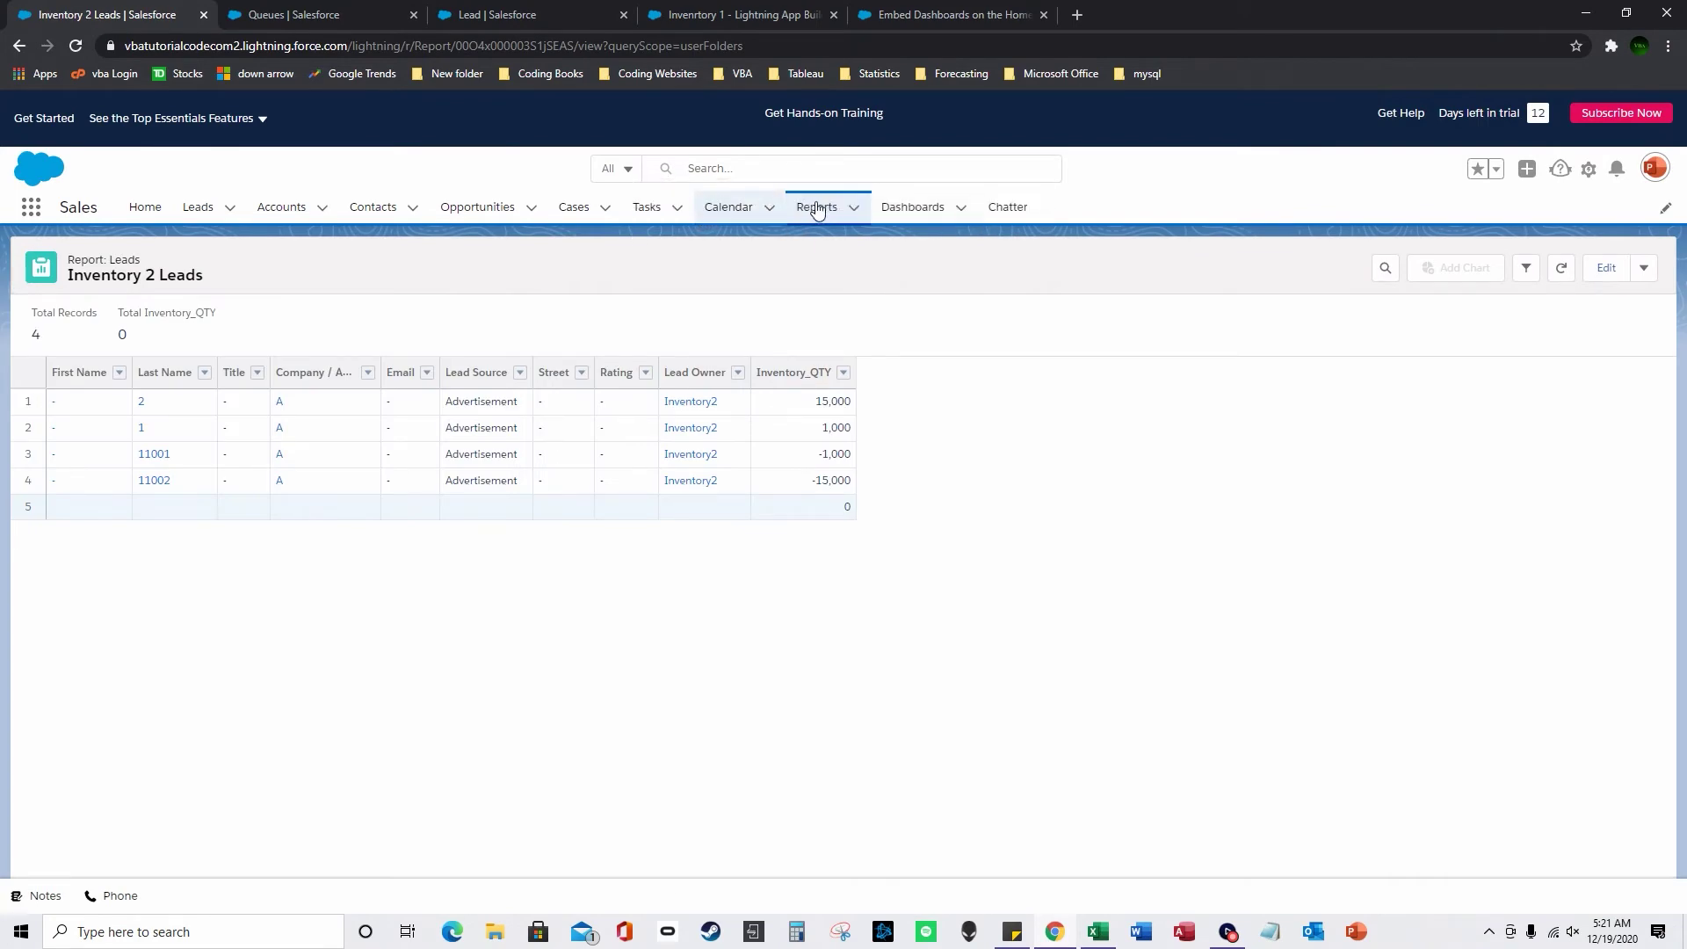
{"action": "left_click", "coordinate": [810, 208]}
{"action": "left_click", "coordinate": [211, 412]}
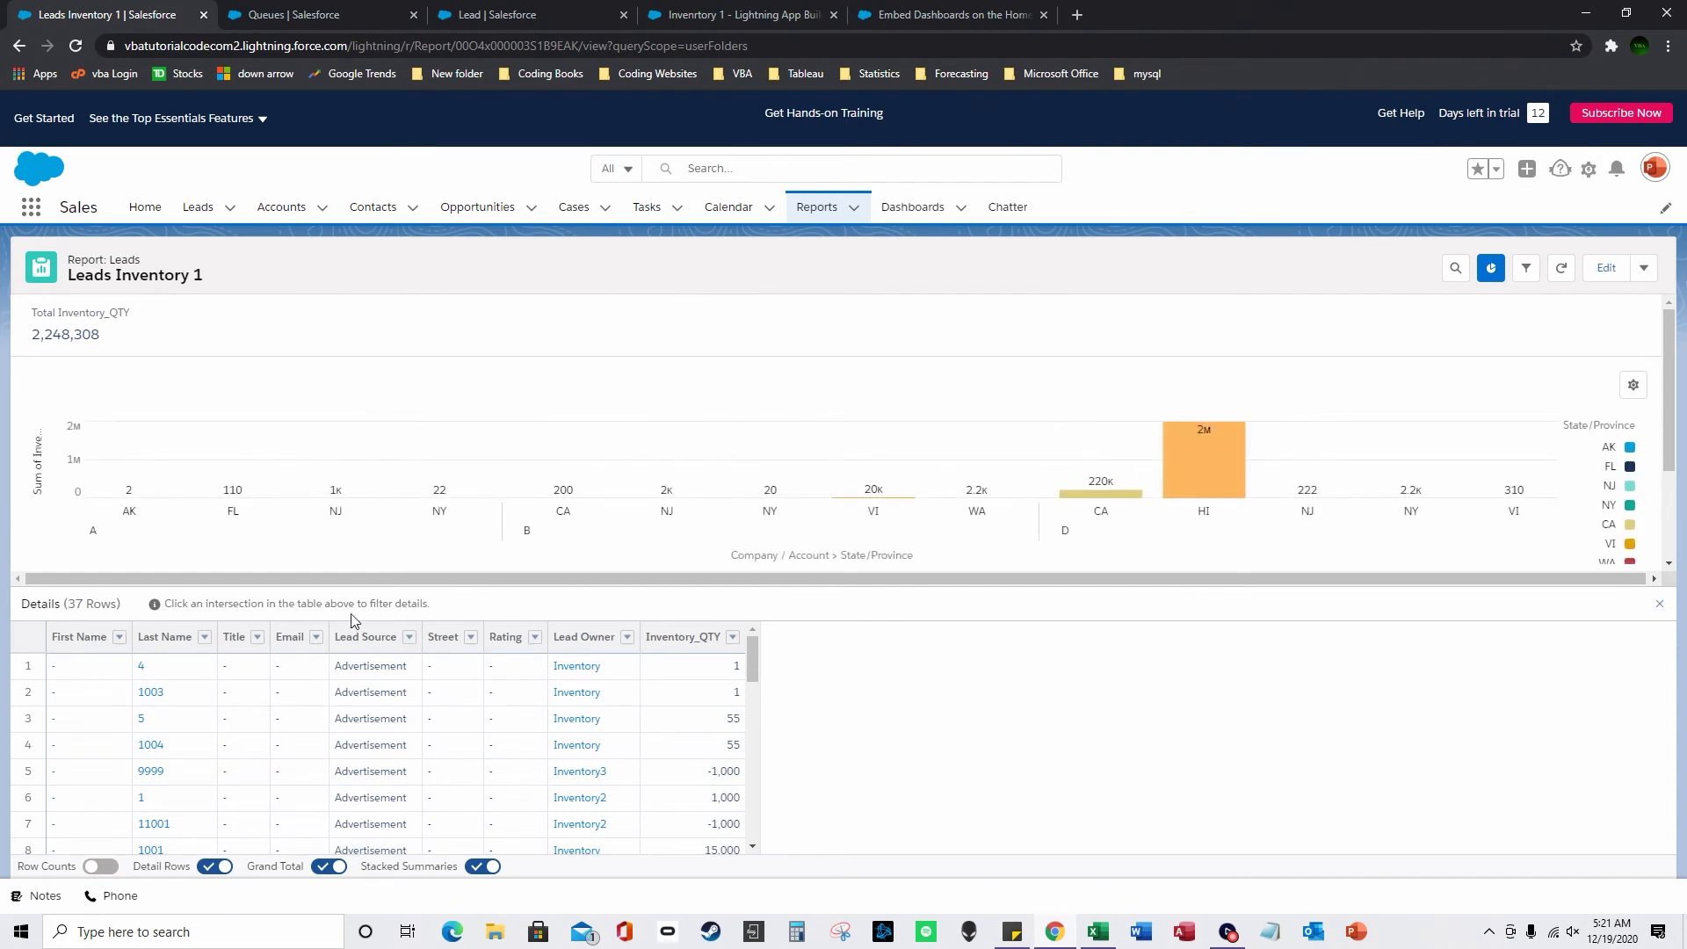
{"action": "left_click", "coordinate": [1605, 268]}
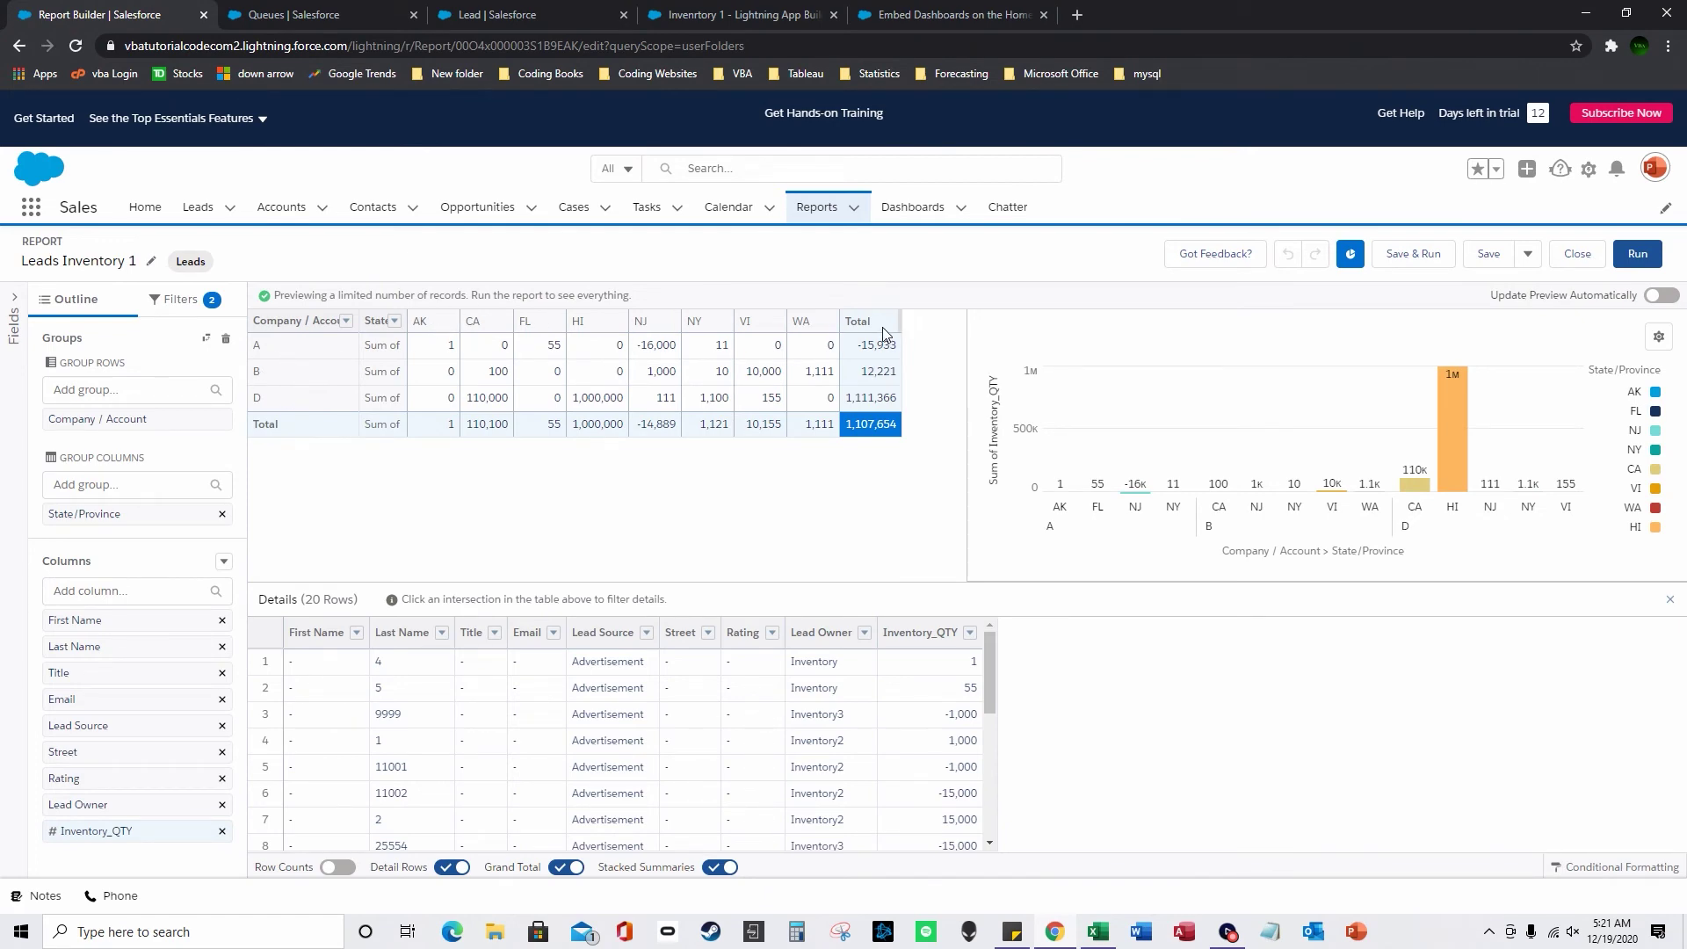
Step: Return to the recent reports and open the Inventory 3 report for editing
{"action": "left_click", "coordinate": [818, 211]}
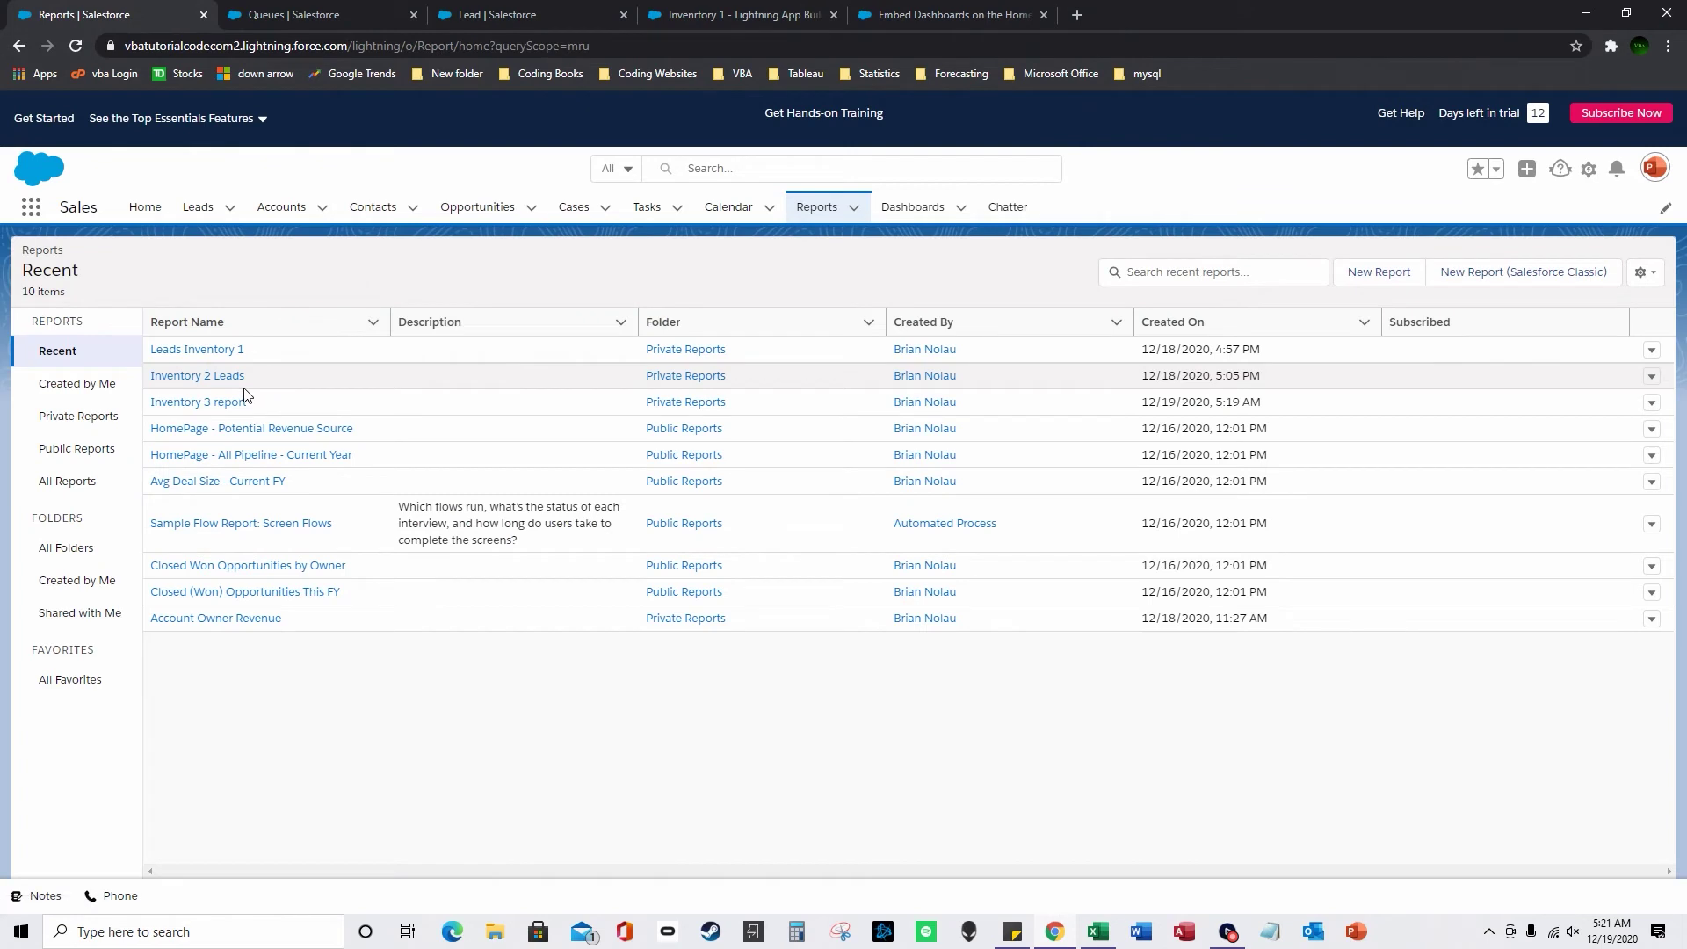
{"action": "left_click", "coordinate": [229, 407]}
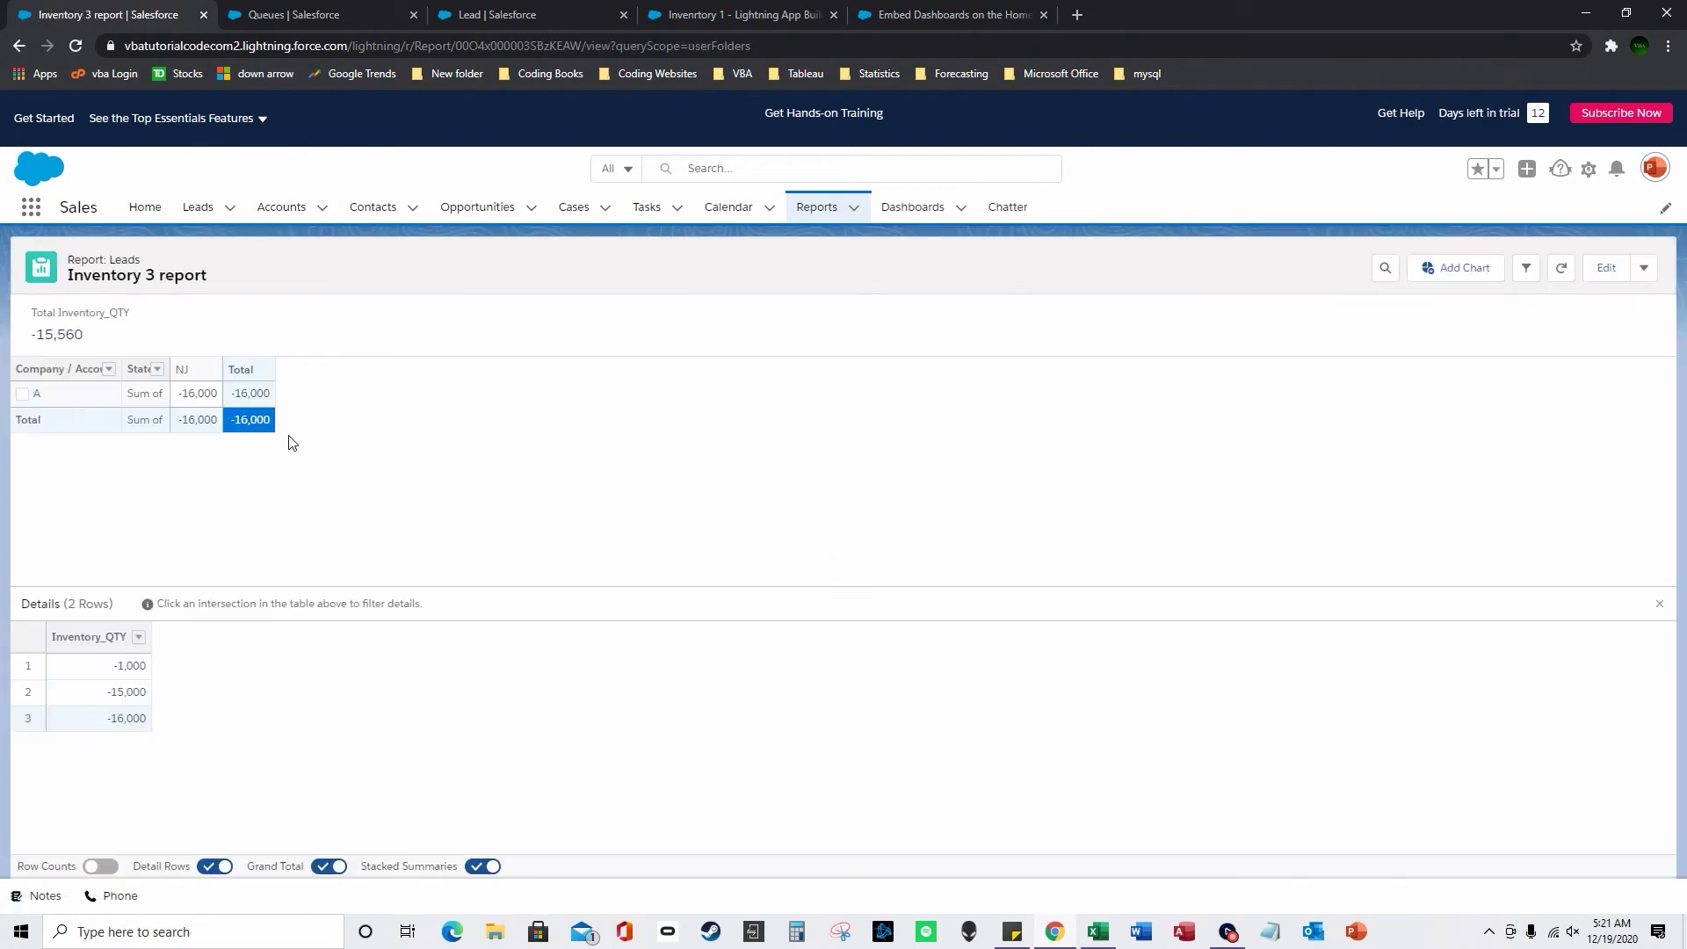
{"action": "left_click", "coordinate": [1596, 269]}
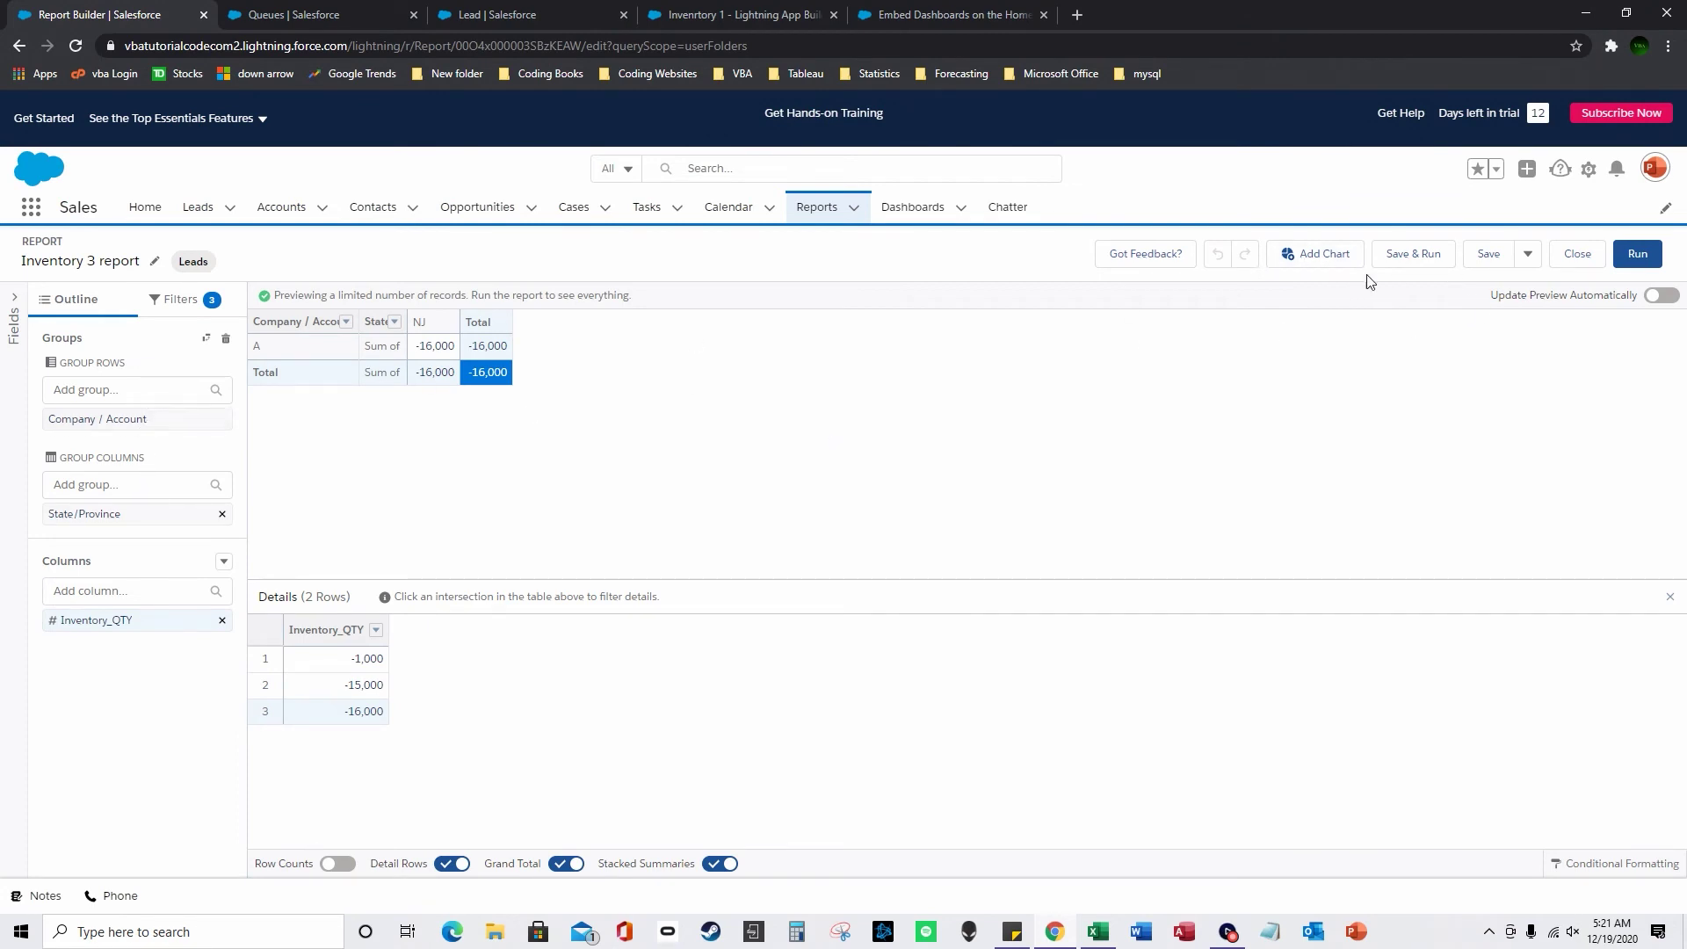
Step: Add a column chart to the Inventory 3 report and refresh the preview
{"action": "left_click", "coordinate": [1339, 255]}
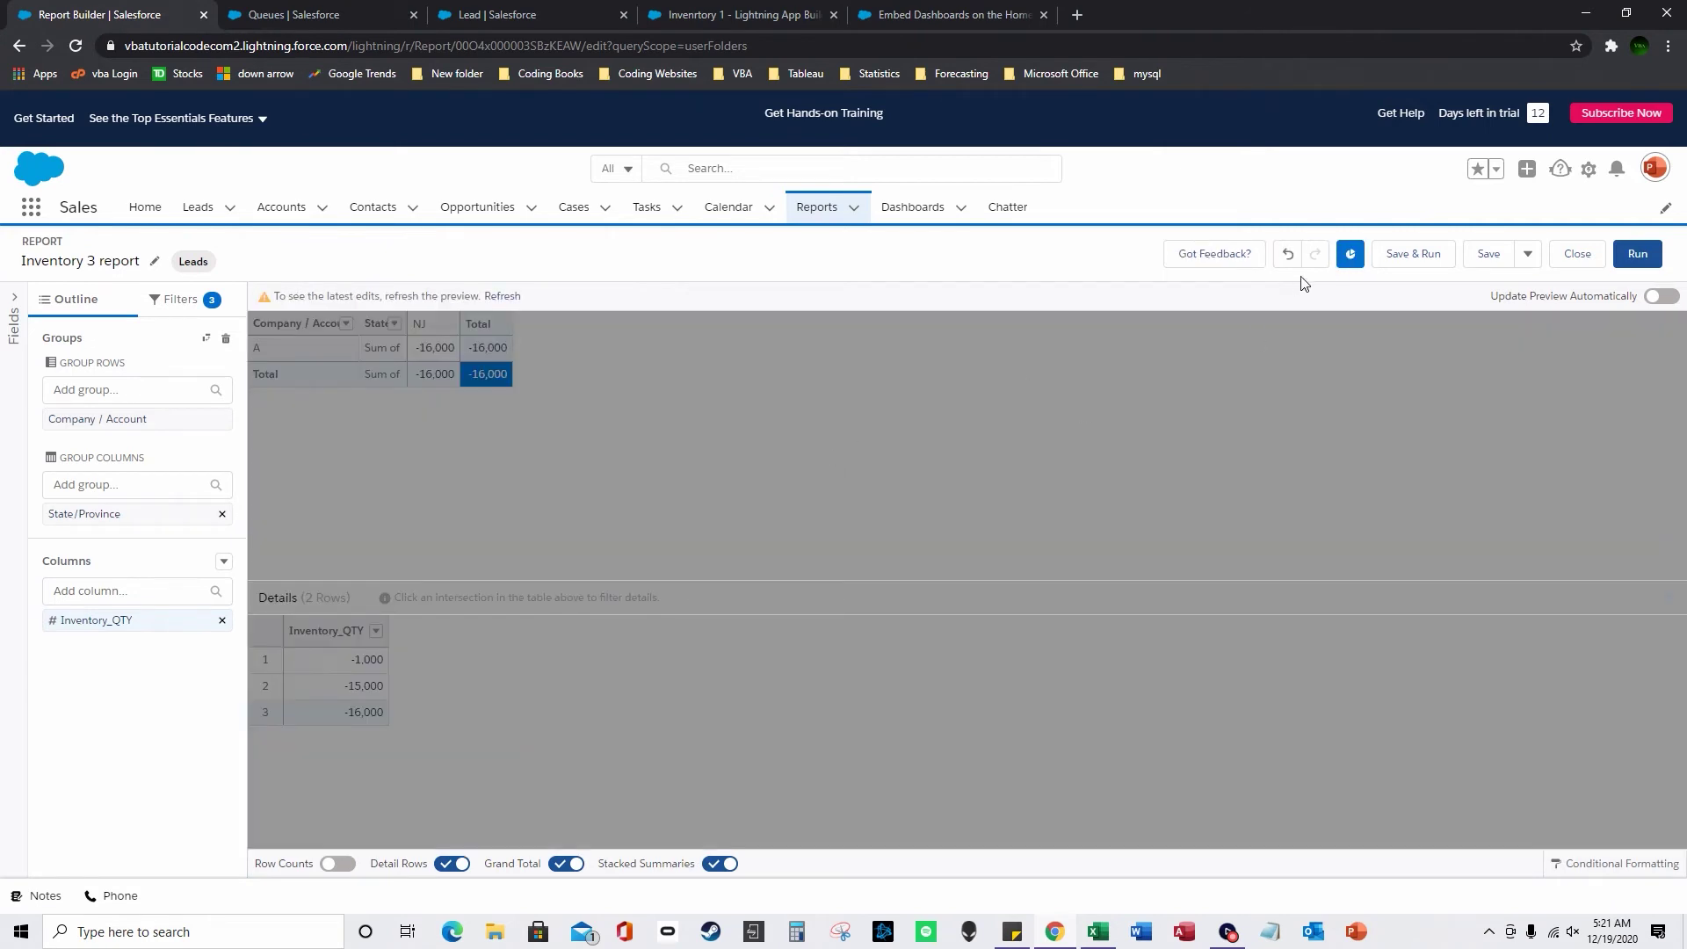
{"action": "left_click", "coordinate": [501, 295]}
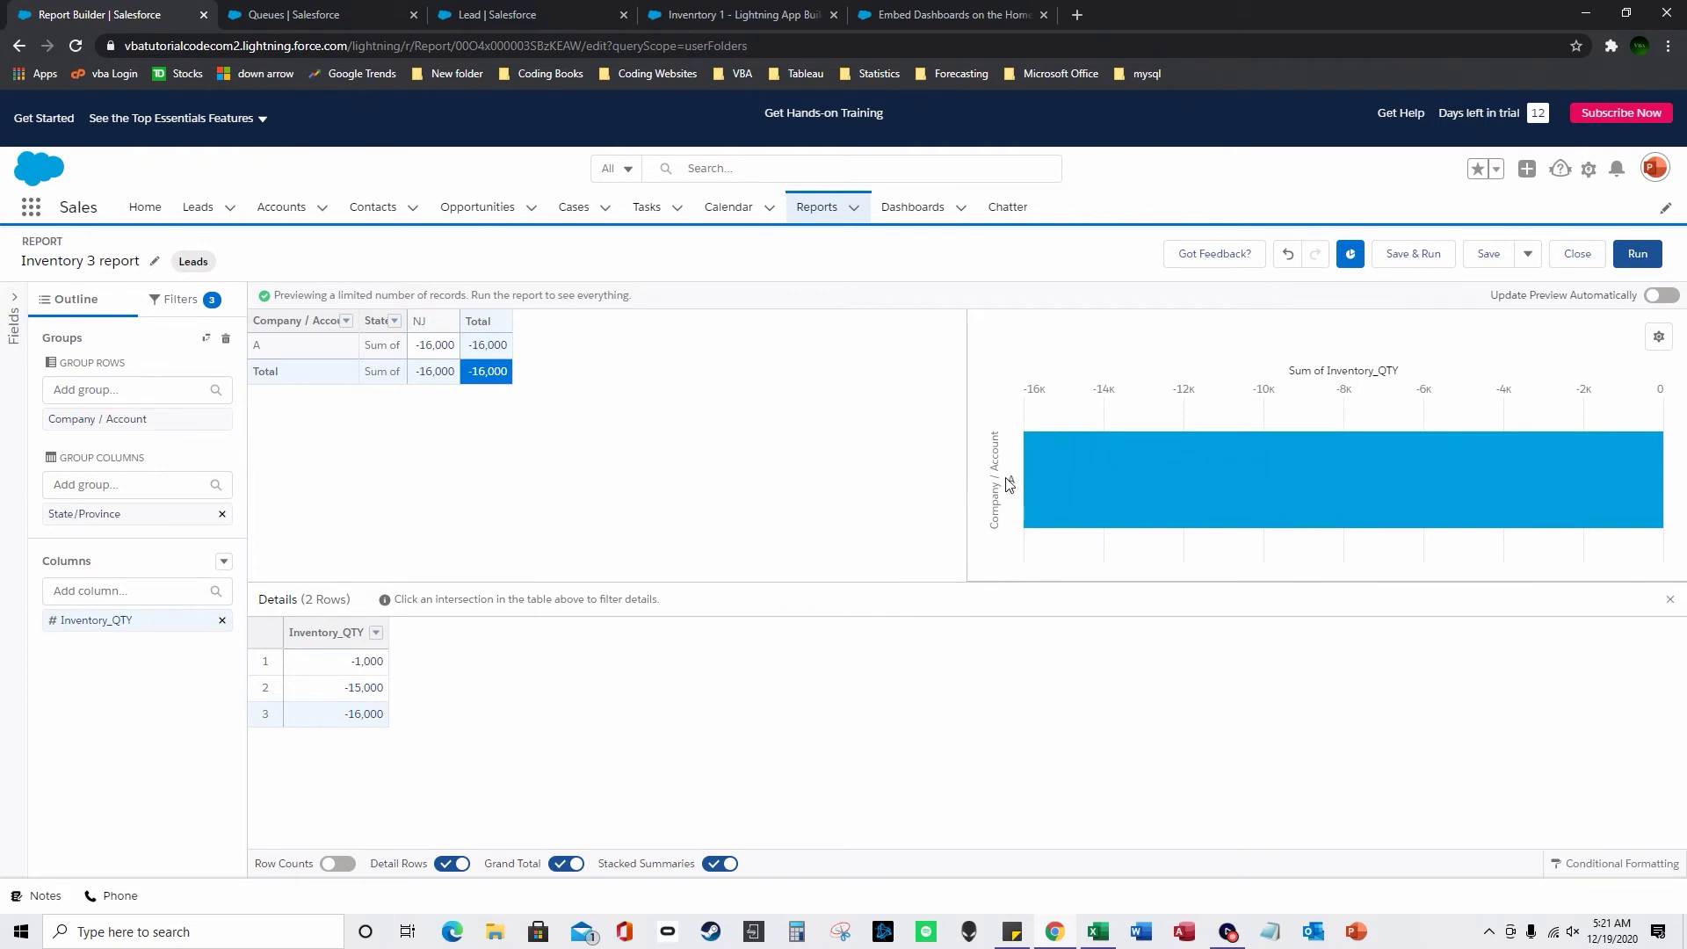
{"action": "left_click", "coordinate": [1659, 337]}
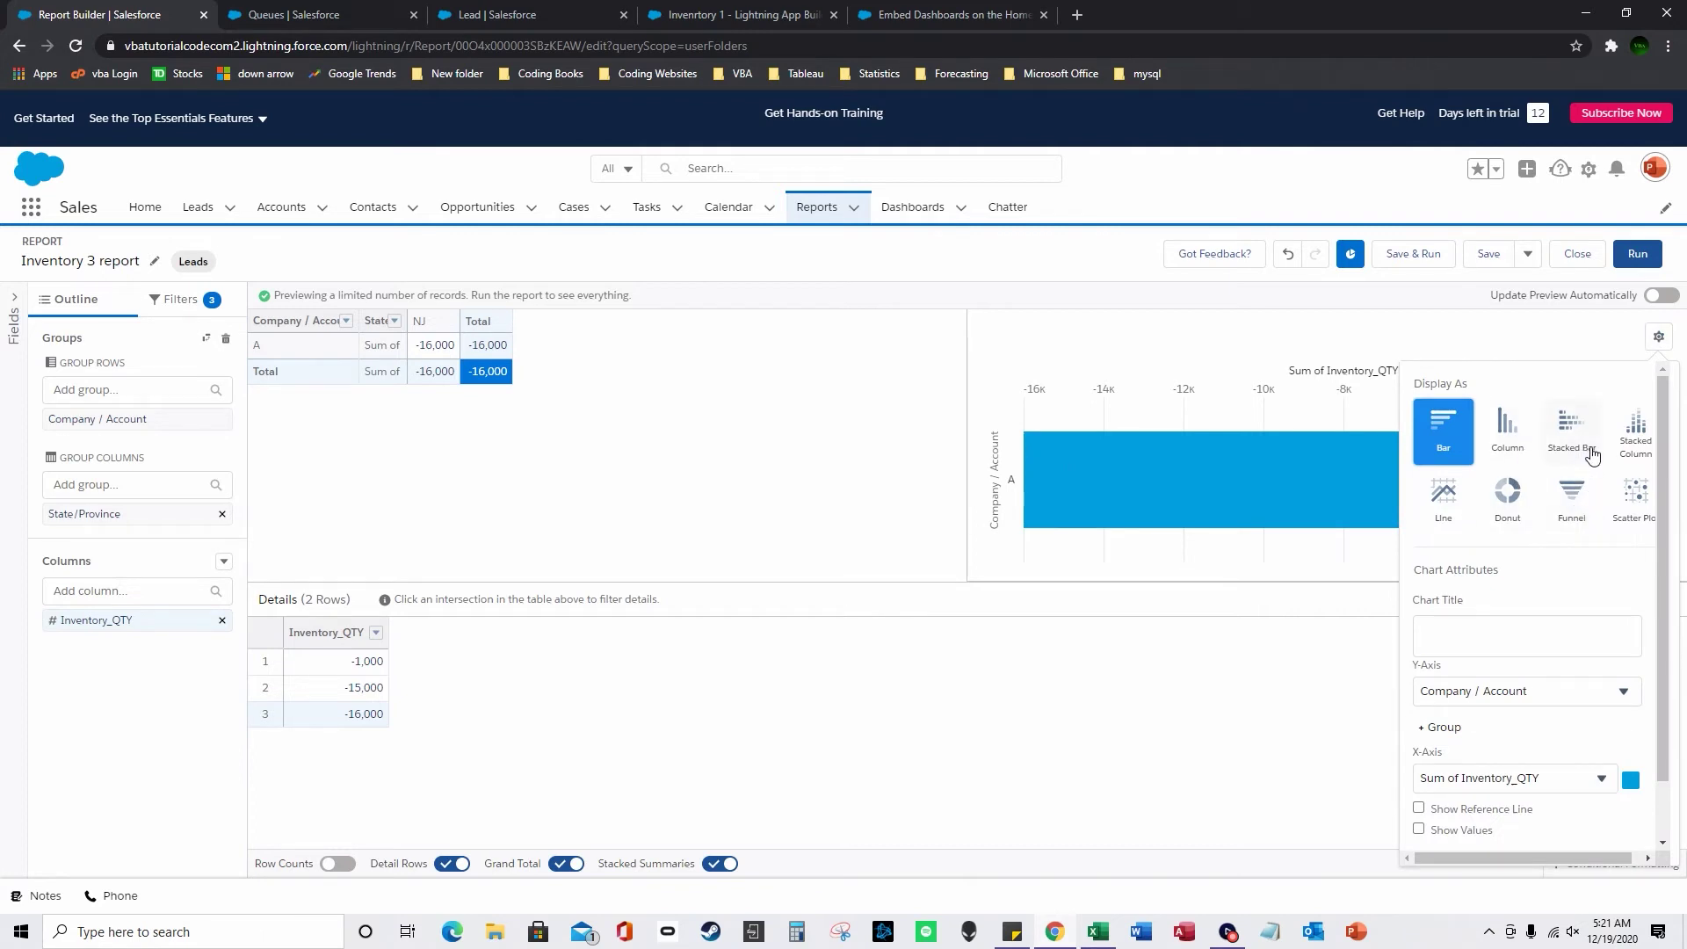
{"action": "left_click", "coordinate": [1505, 457]}
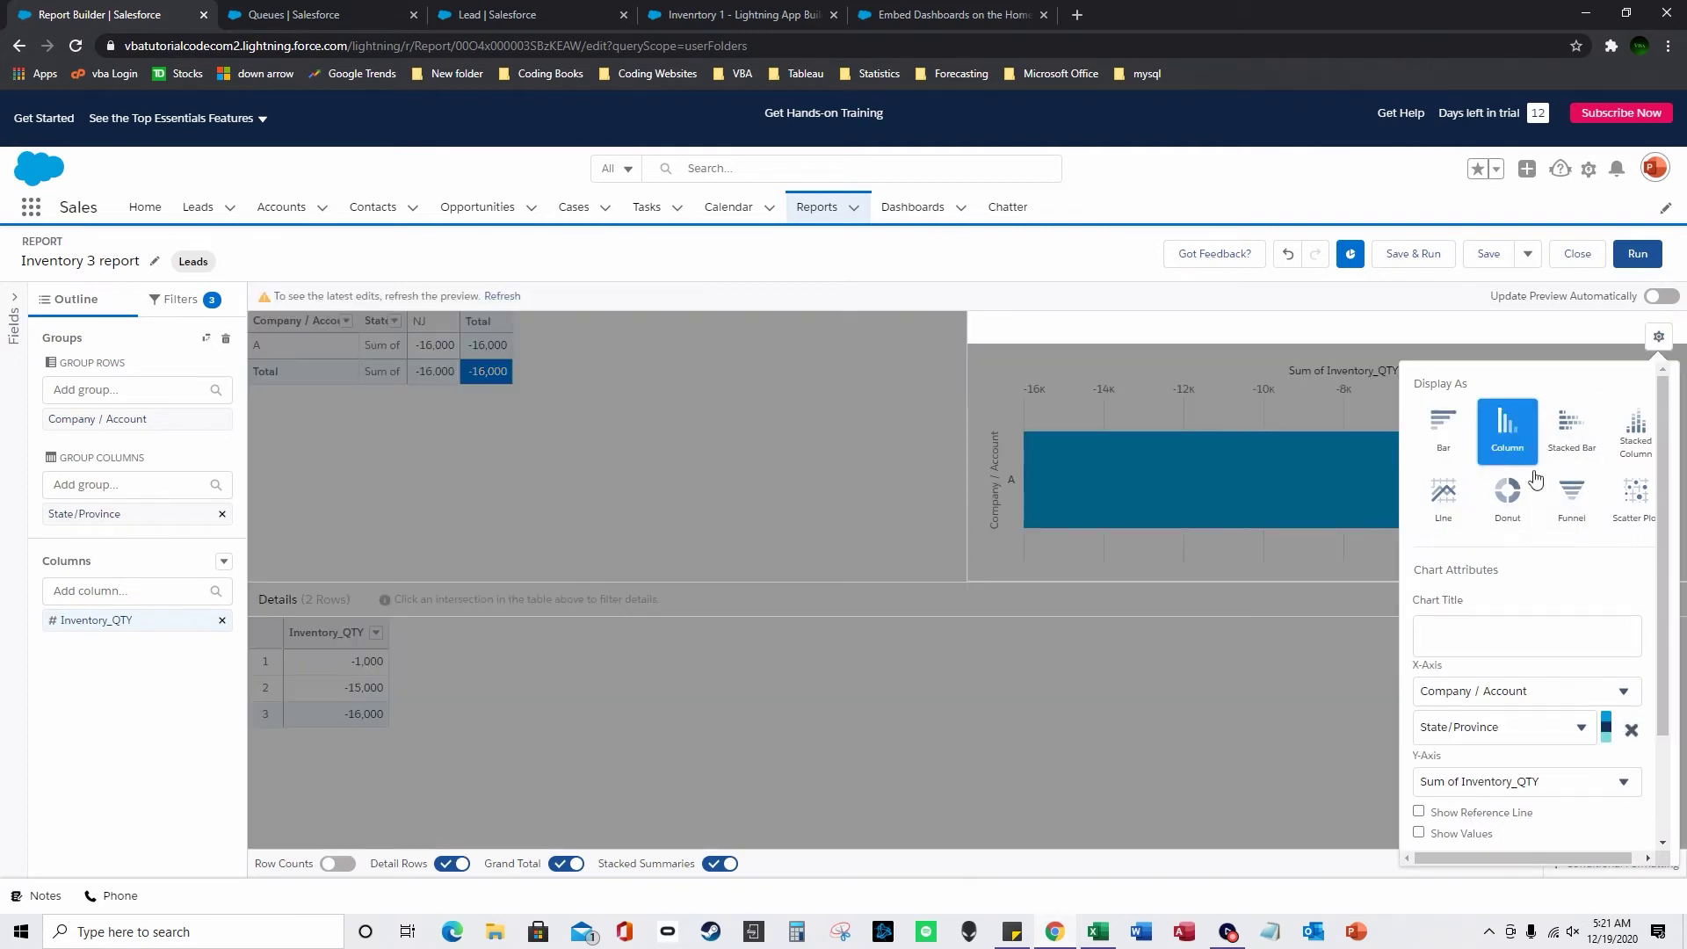
{"action": "left_click", "coordinate": [504, 297]}
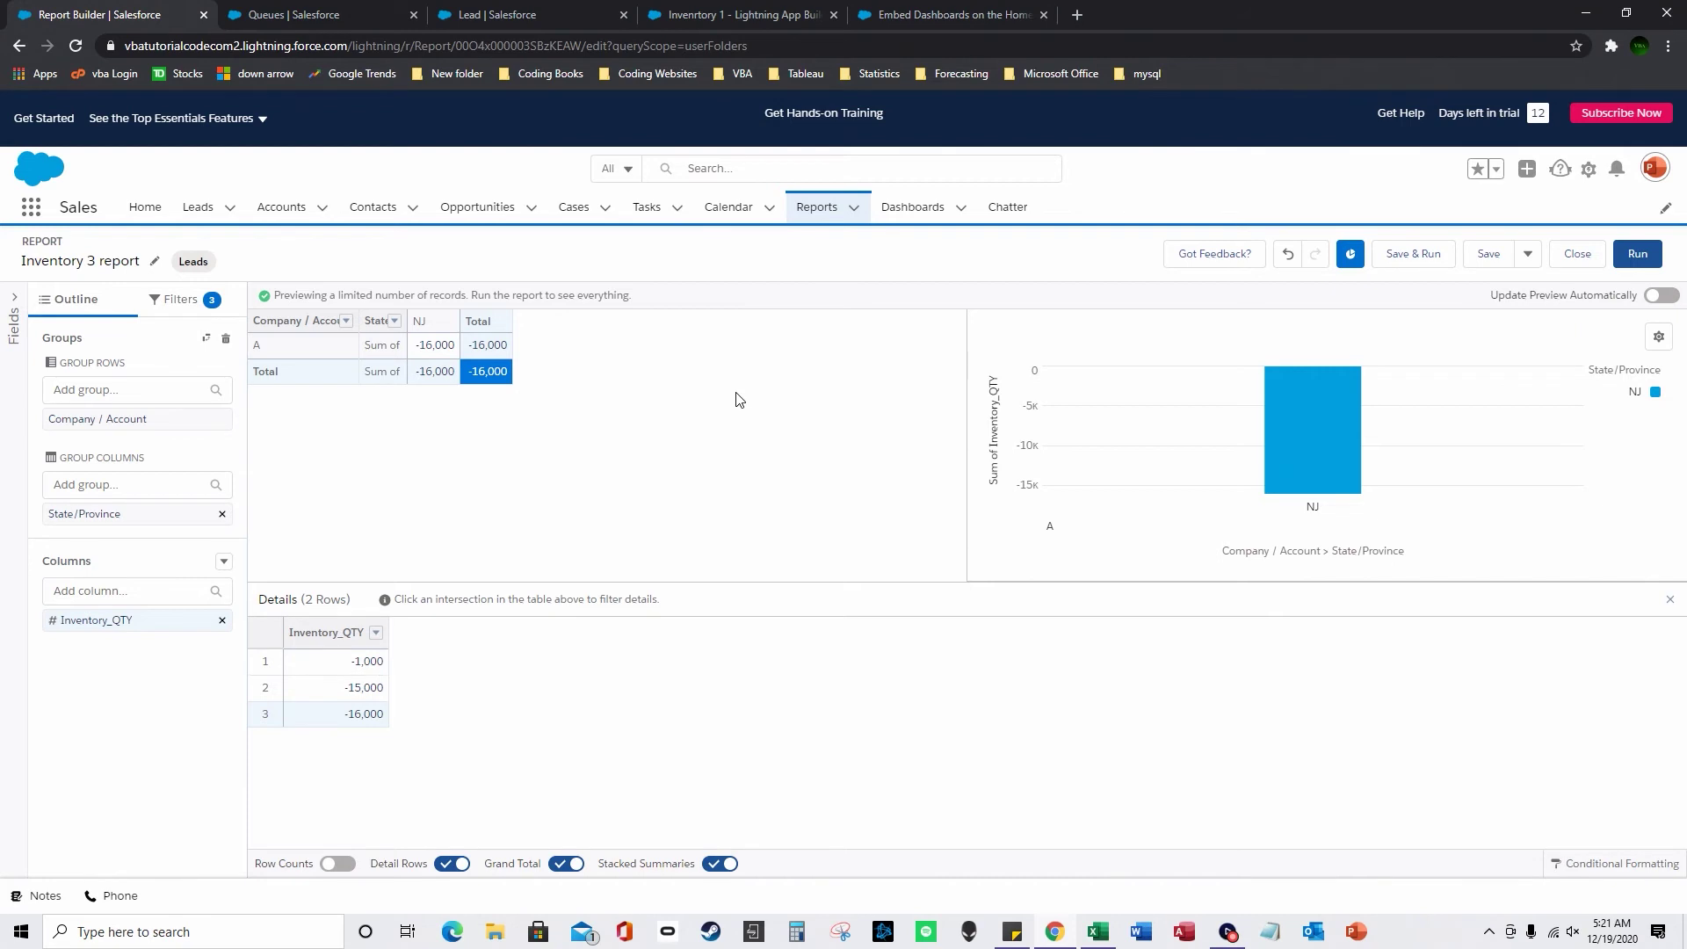
Step: Switch to the Inventory Upload workbook in Excel and set the Inventory_QTY of the two company A rows to 2000 and 16000
{"action": "left_click", "coordinate": [1090, 930]}
{"action": "left_click", "coordinate": [967, 728]}
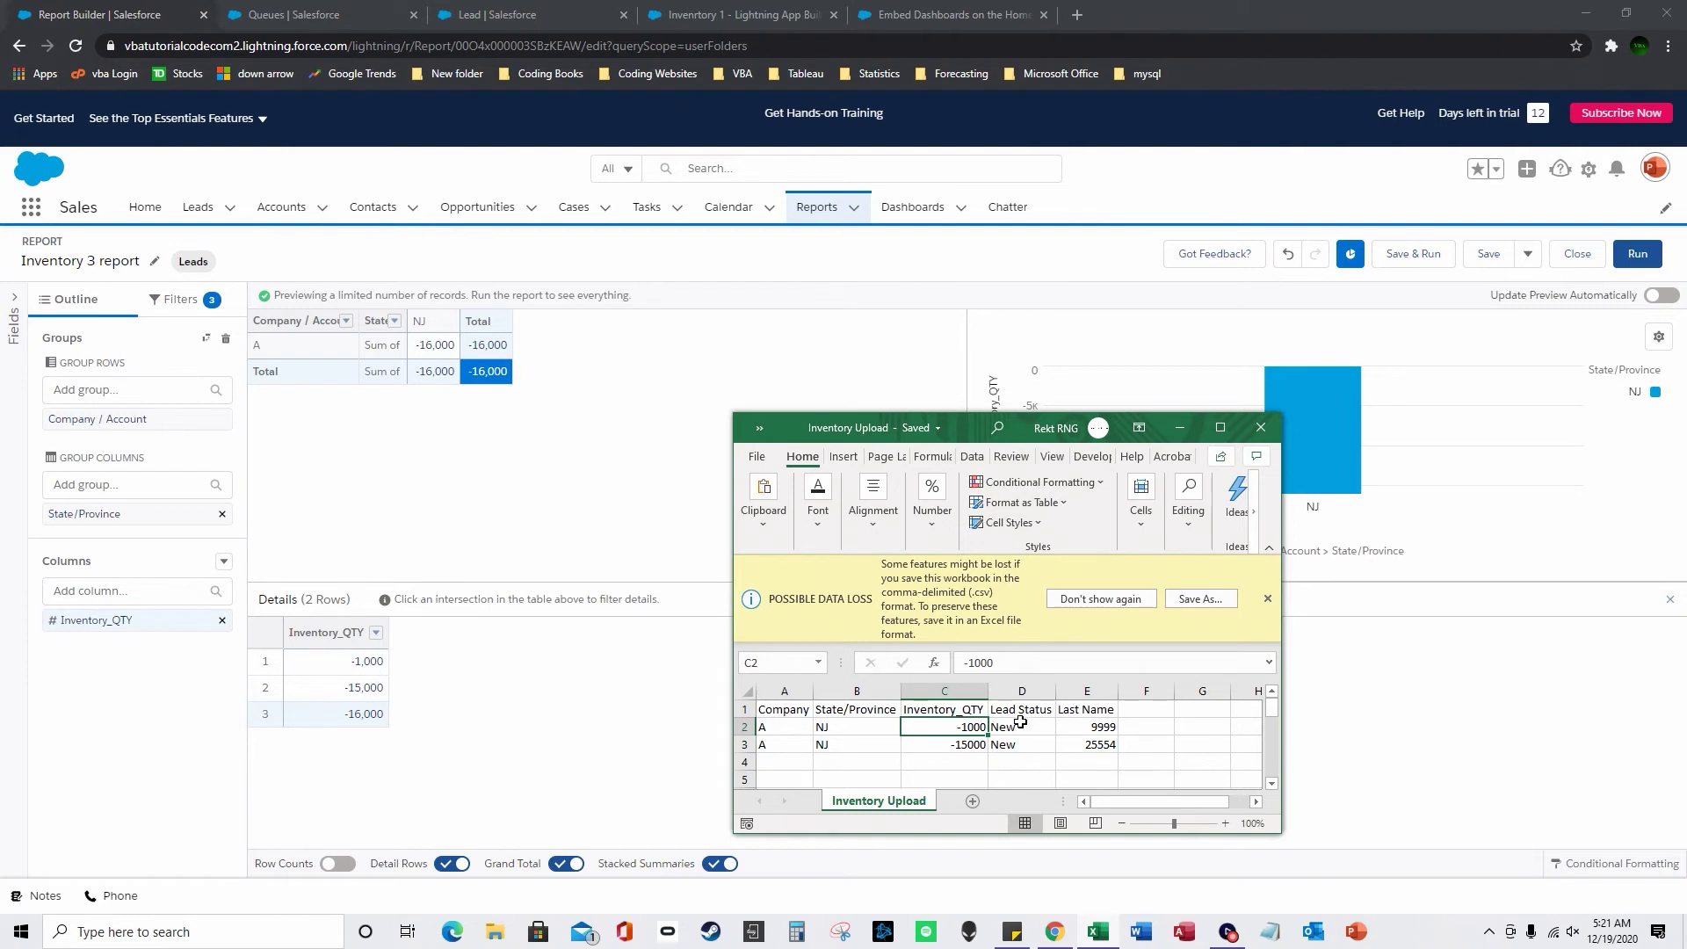
{"action": "type", "text": "200"}
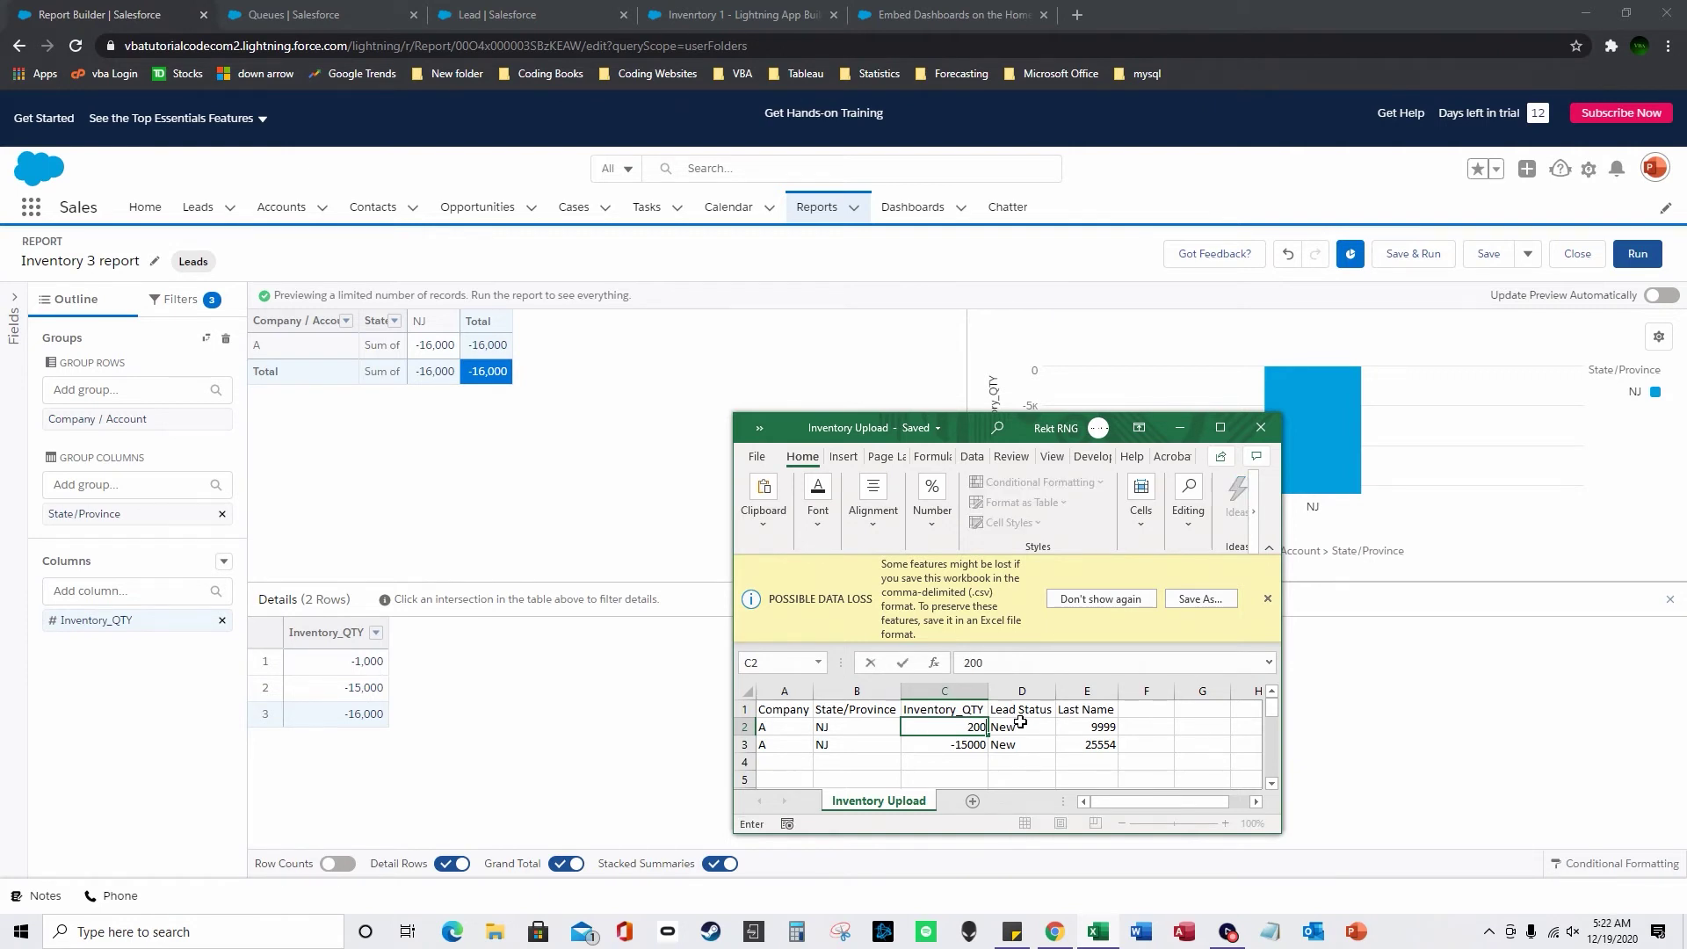
{"action": "key", "text": "Return"}
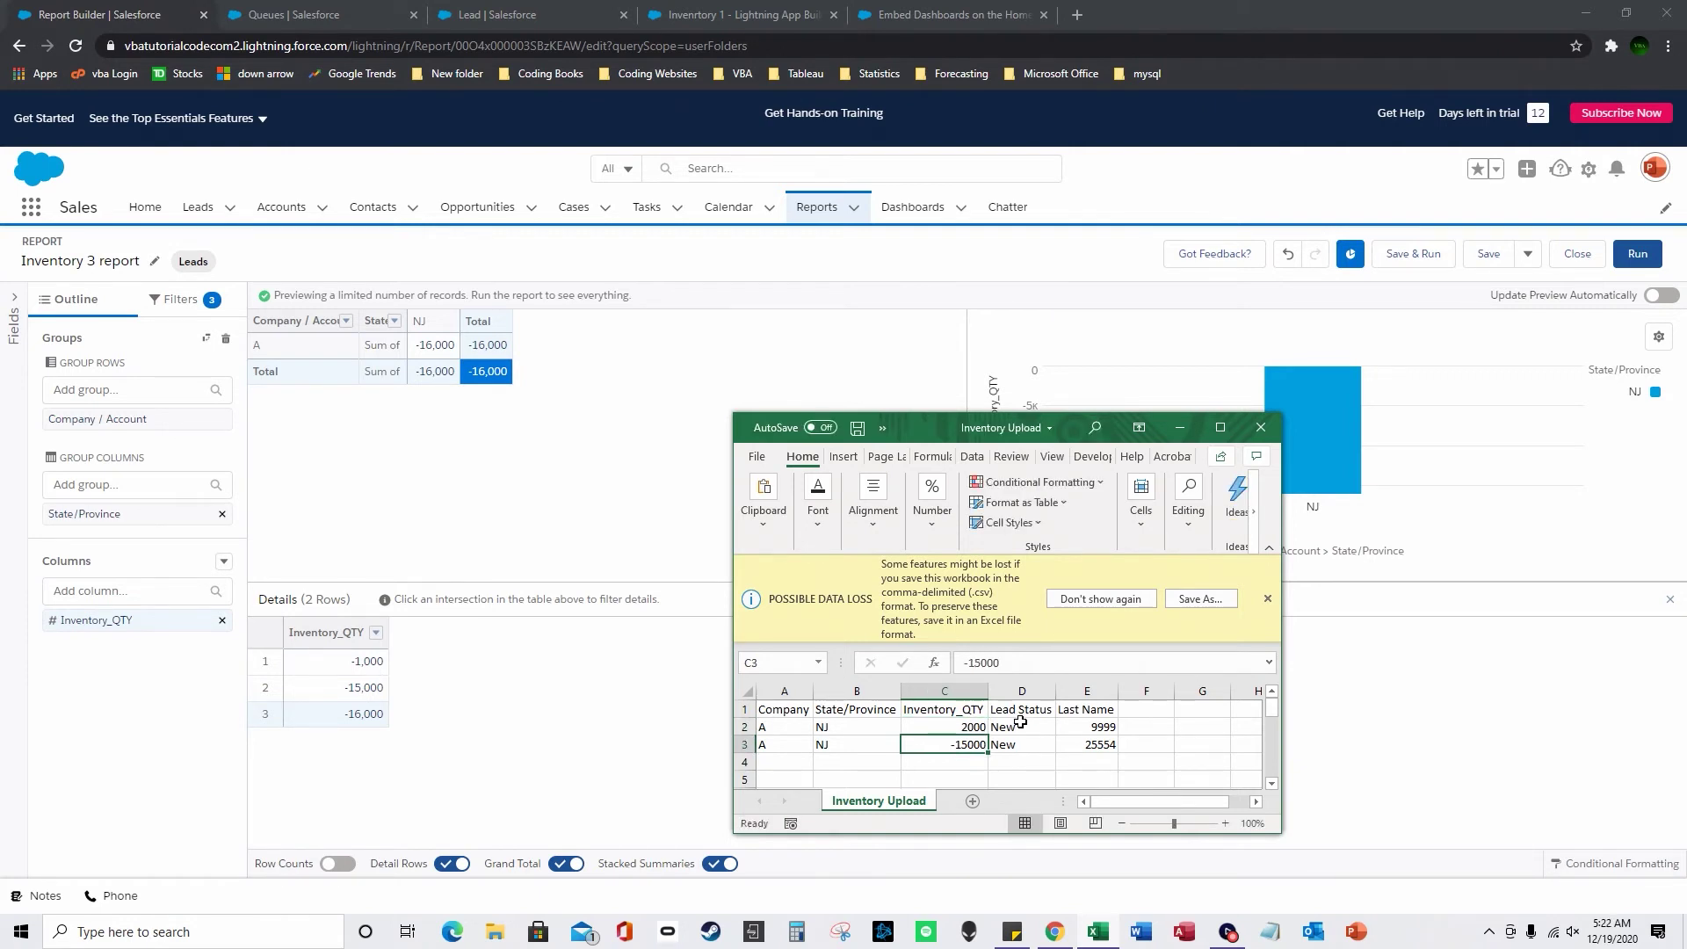
{"action": "type", "text": "16000"}
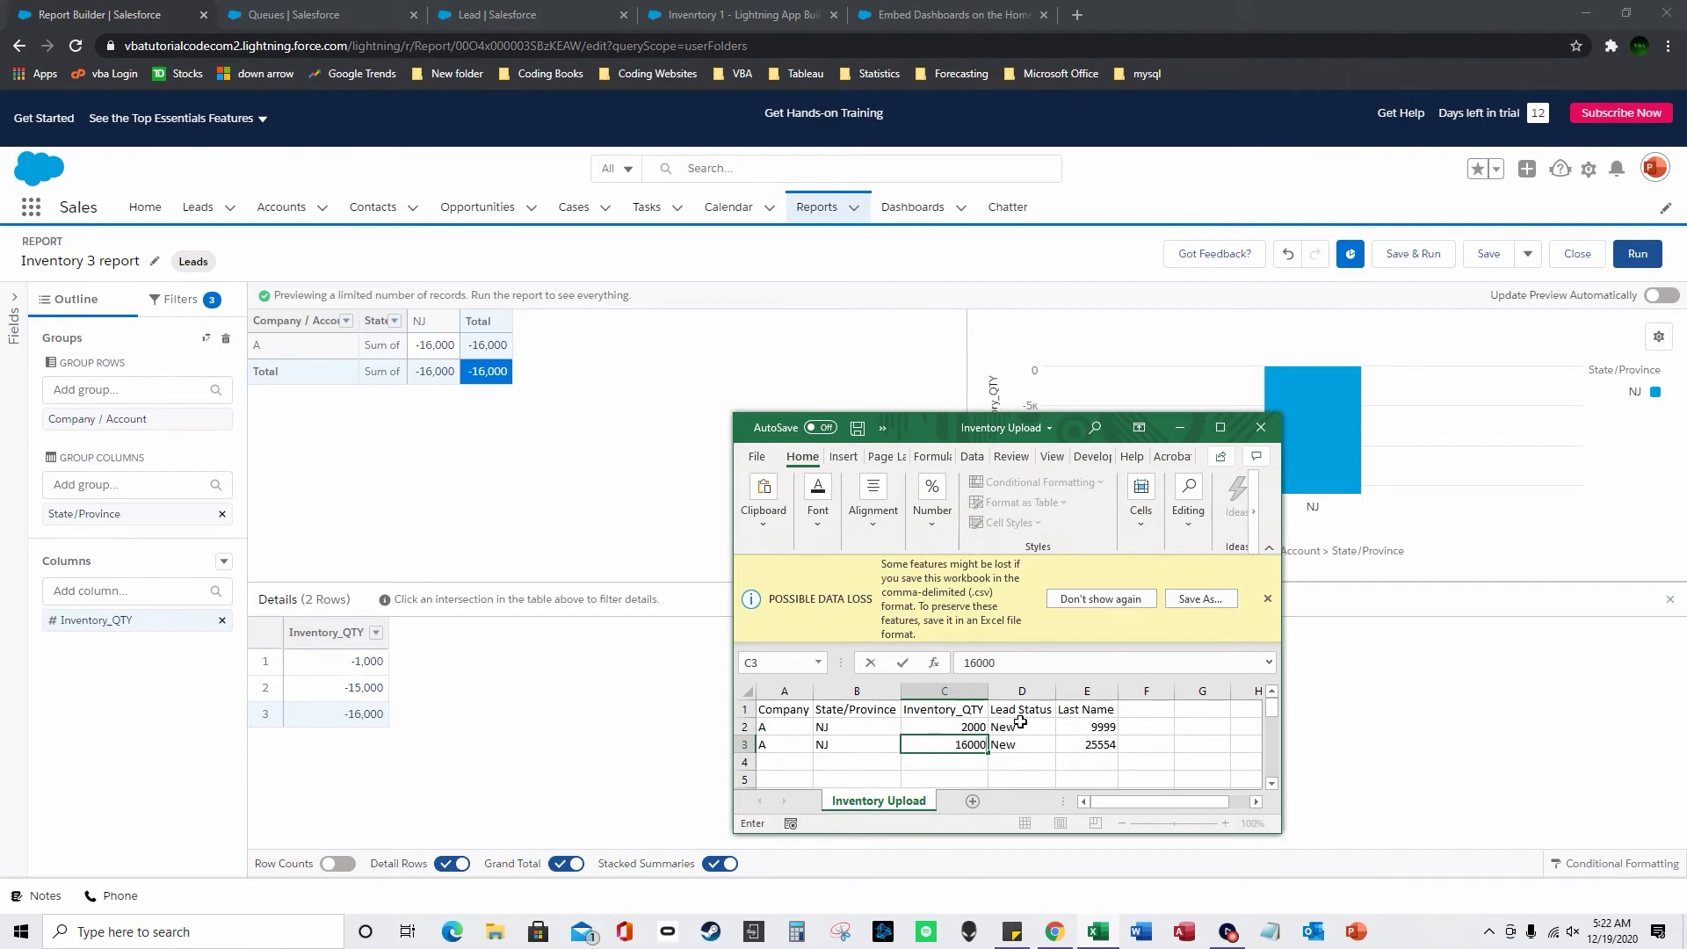
{"action": "key", "text": "Return"}
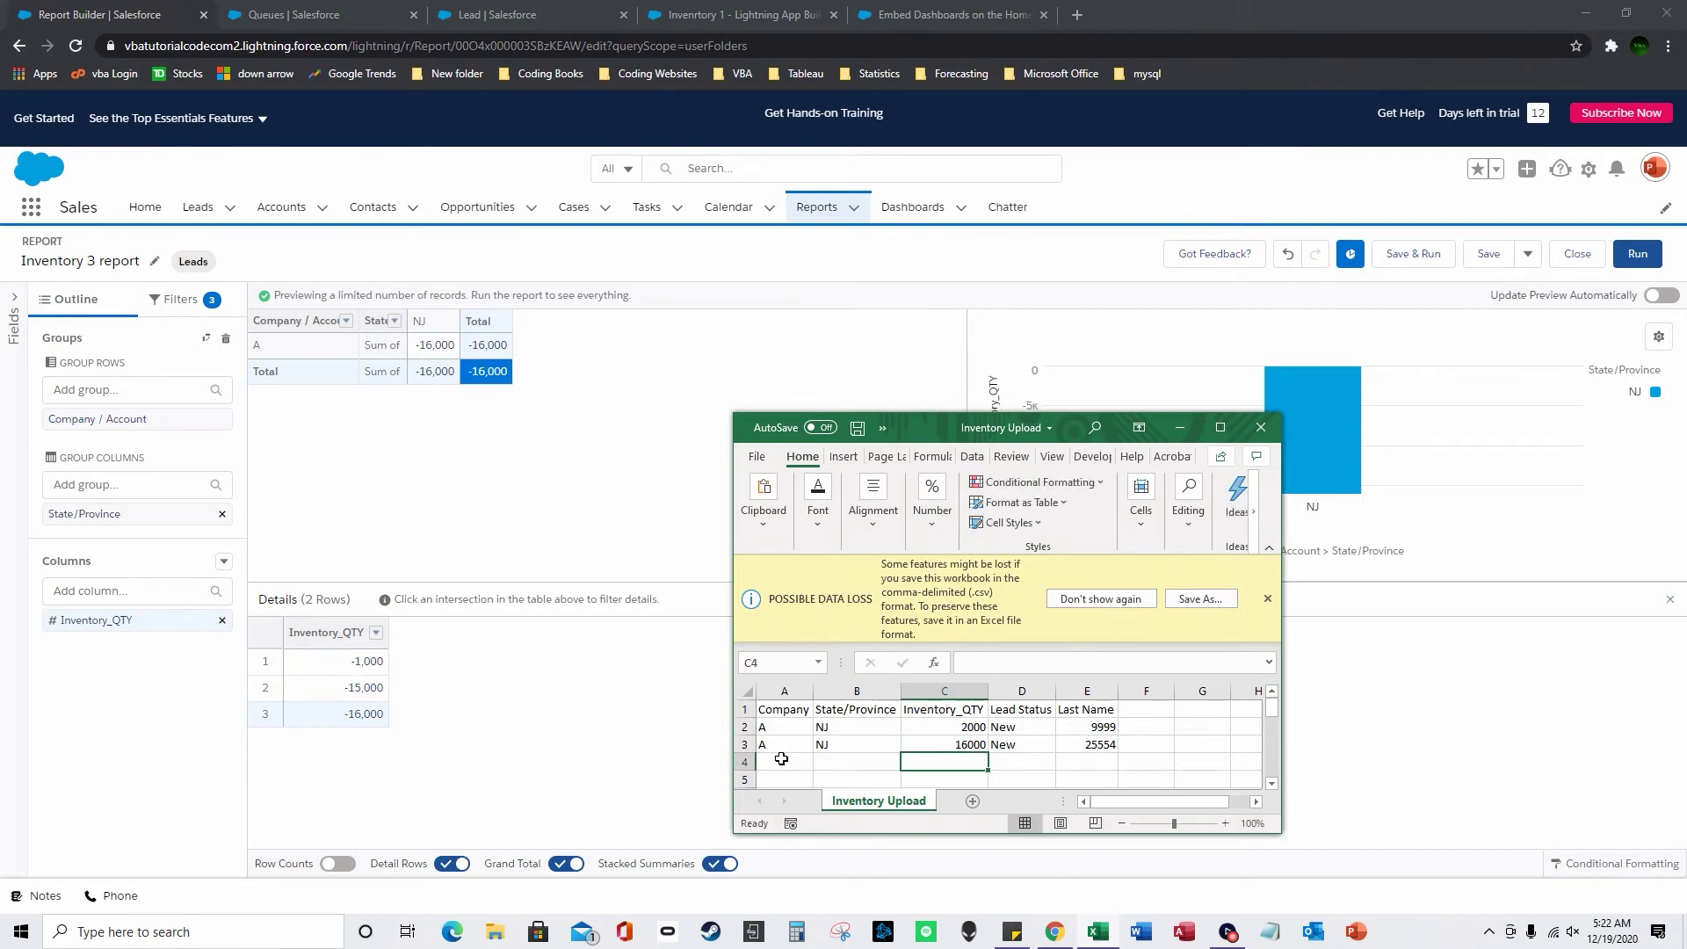
Step: Add a row 4 with company B, state NY, Inventory_QTY 999, lead status New and last name 25555
{"action": "left_click", "coordinate": [778, 757]}
{"action": "type", "text": "B"}
{"action": "key", "text": "Tab"}
{"action": "type", "text": "NY"}
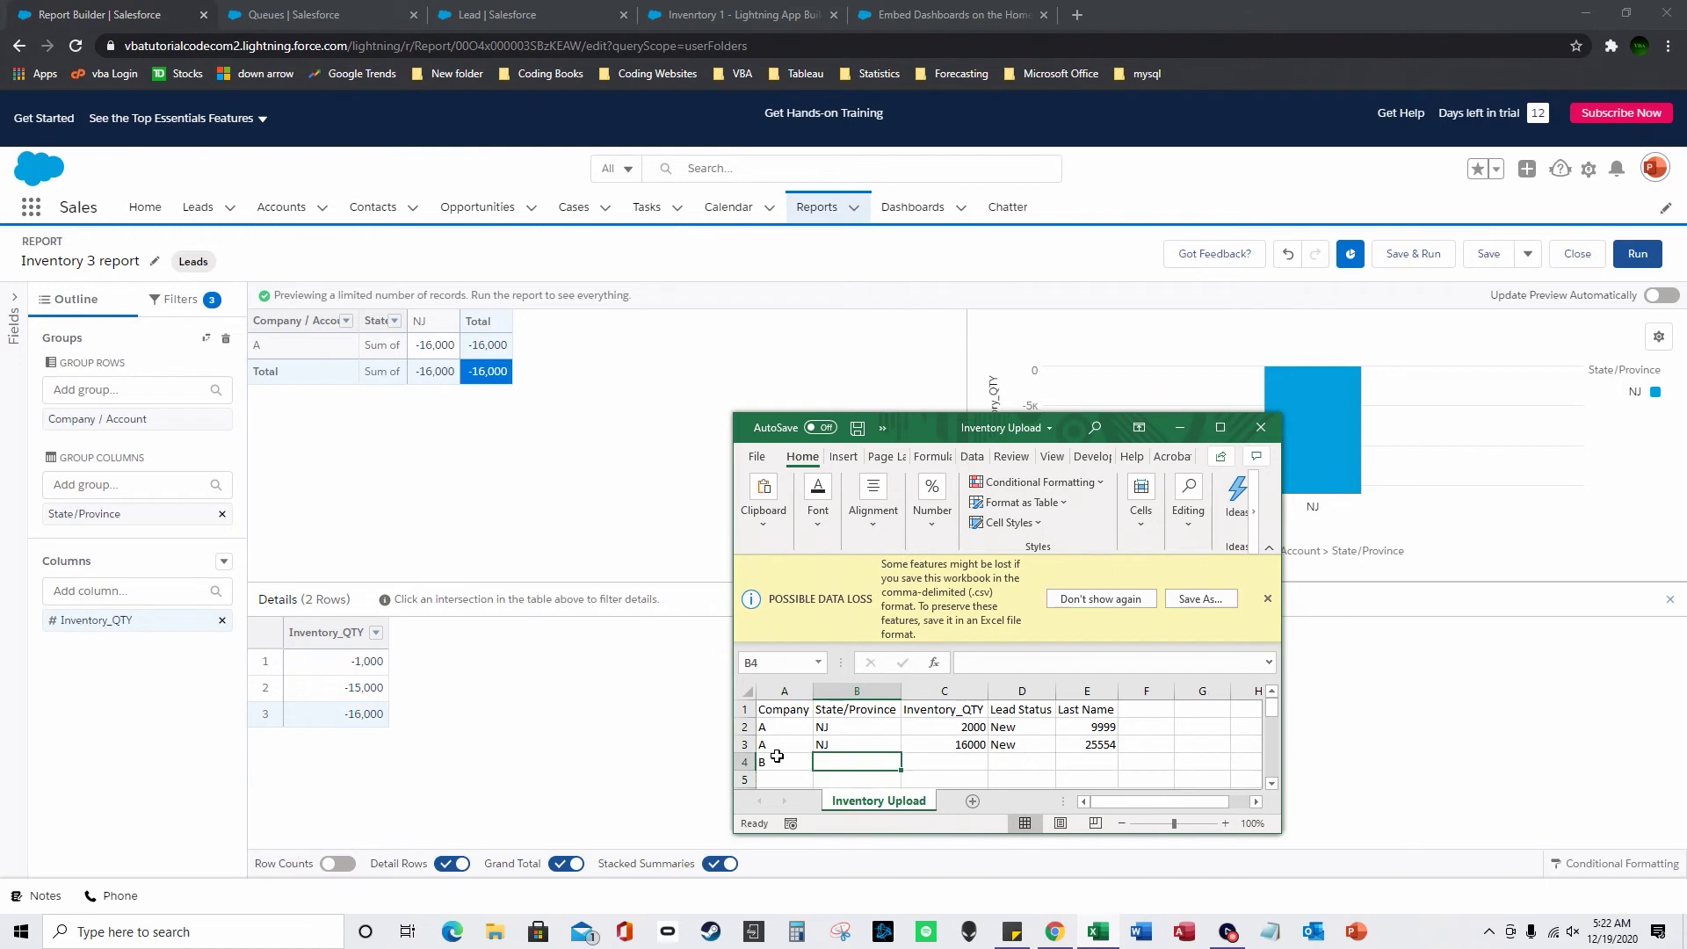
{"action": "key", "text": "Tab"}
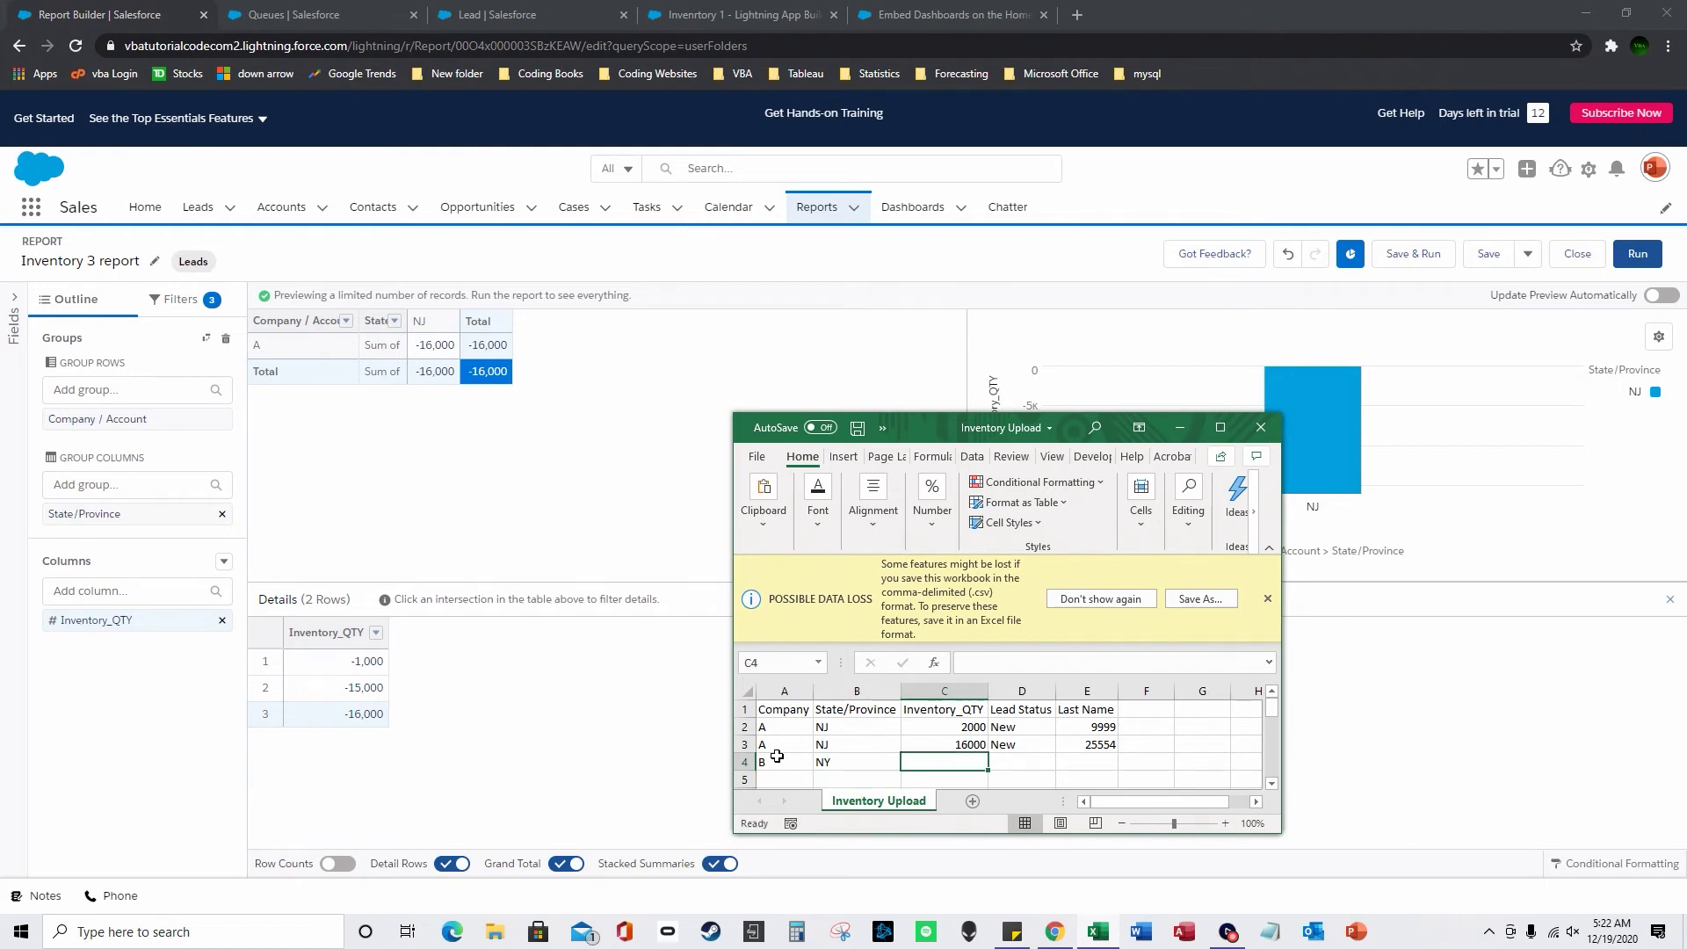
{"action": "type", "text": "999"}
{"action": "key", "text": "Tab"}
{"action": "type", "text": "Ne"}
{"action": "key", "text": "Tab"}
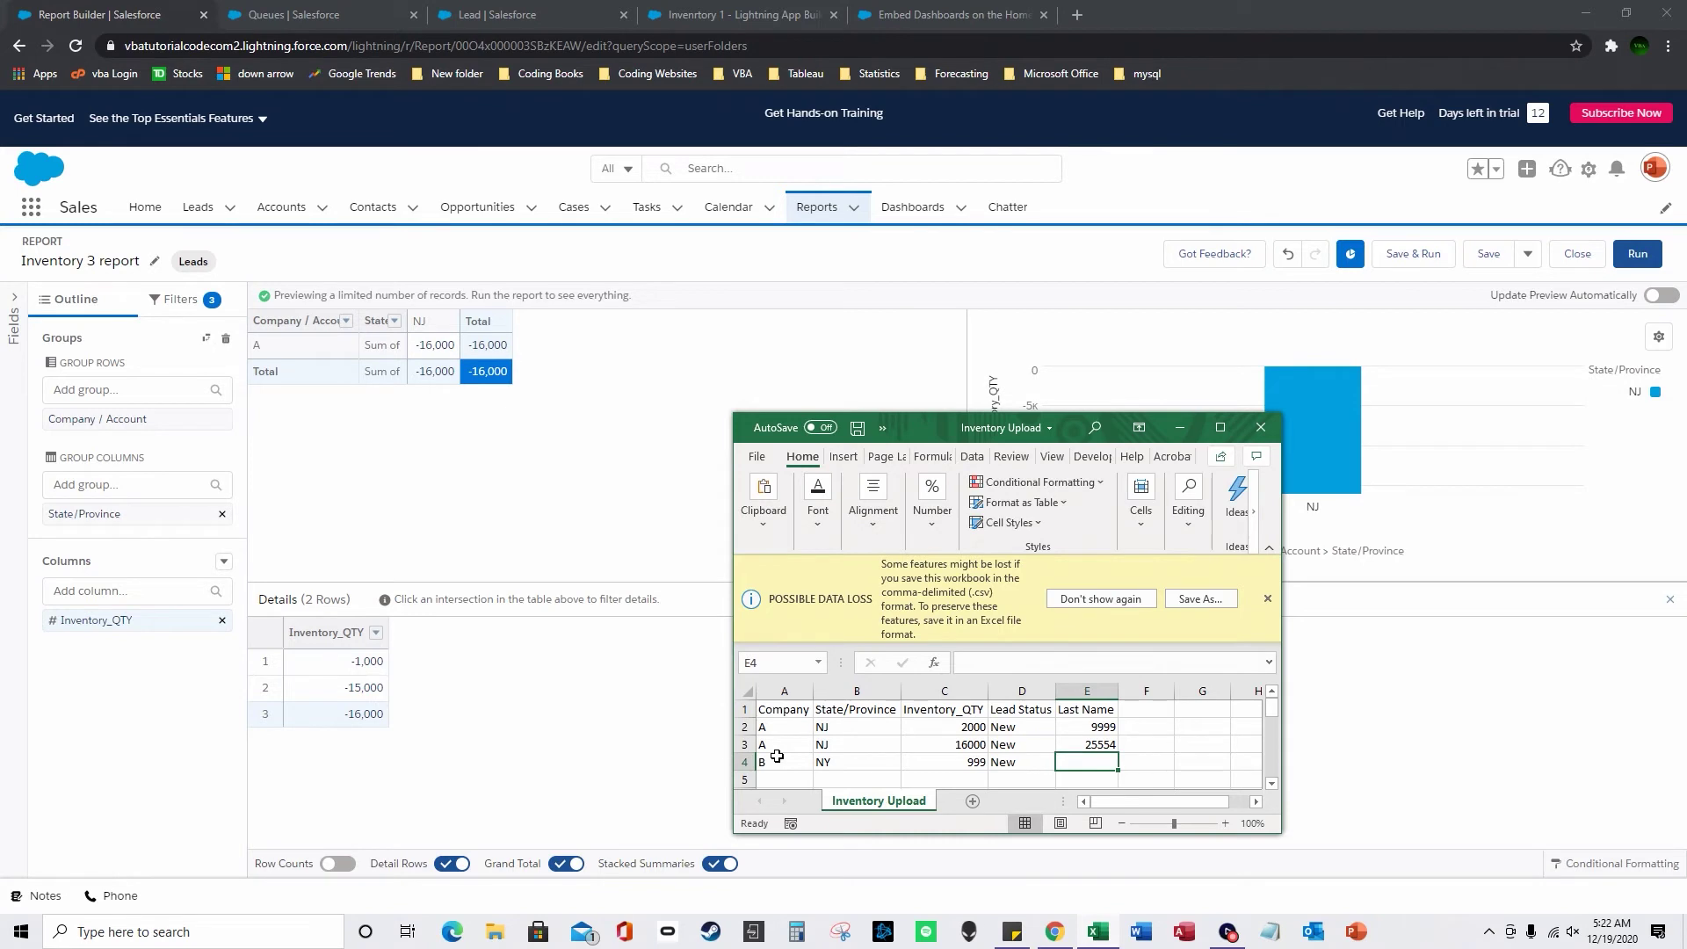
{"action": "type", "text": "25555"}
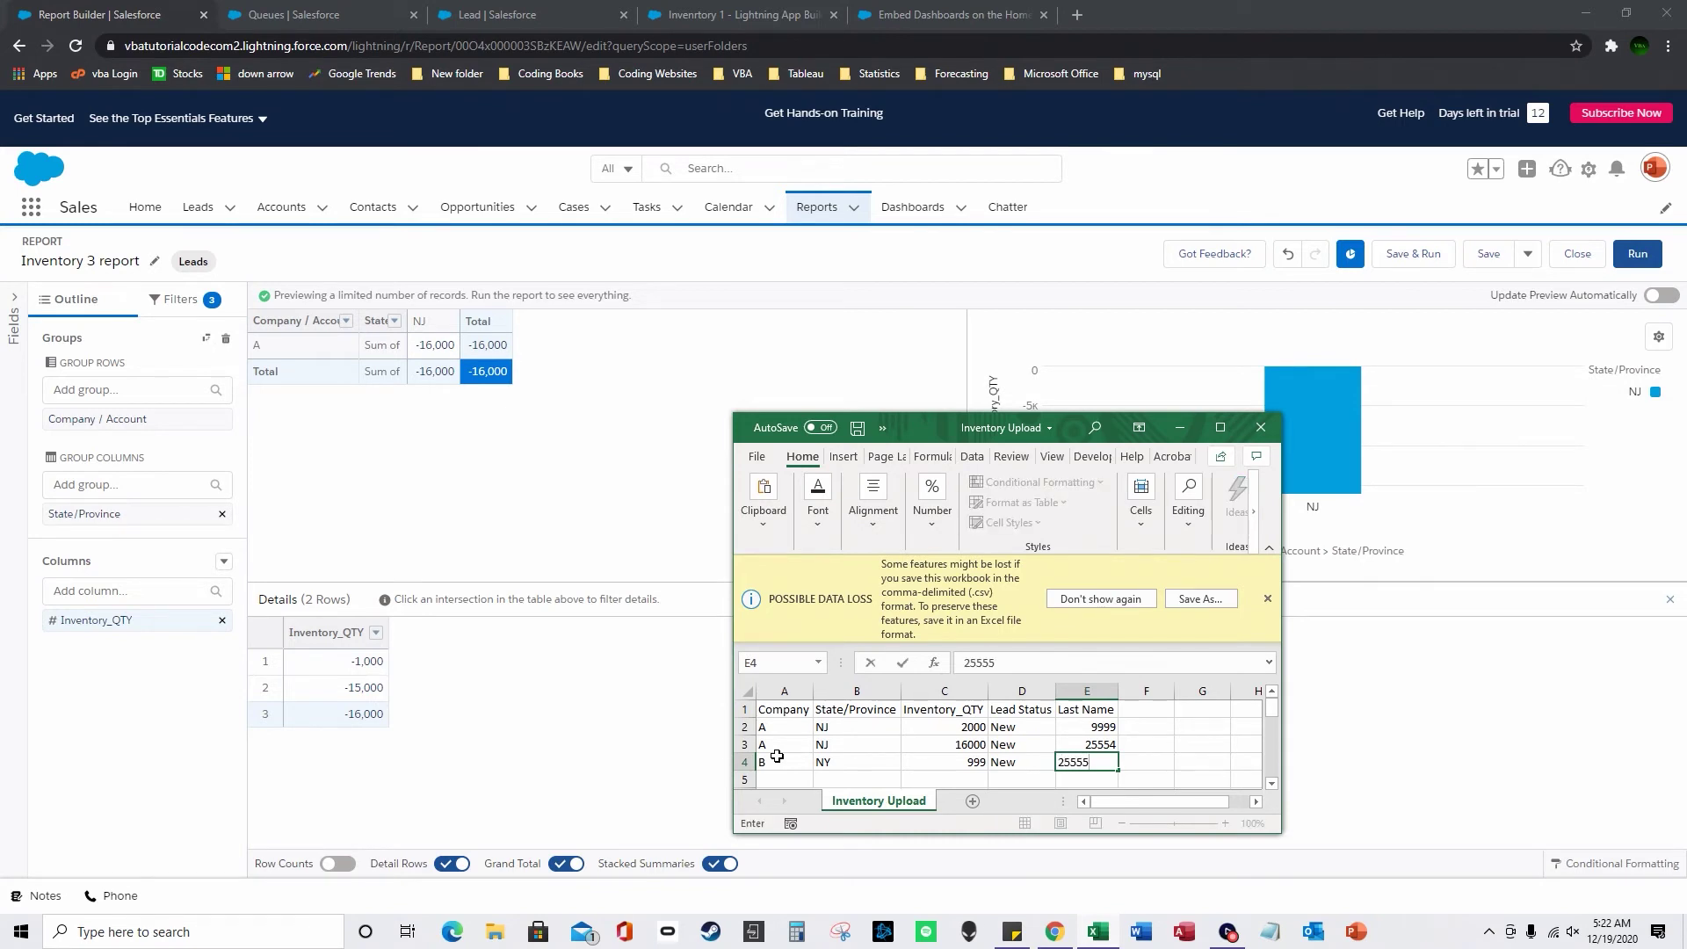
Step: Set the Last Name values in rows 2 to 4 to 99999, 115554 and 255555, and save the workbook
{"action": "left_click", "coordinate": [1101, 726]}
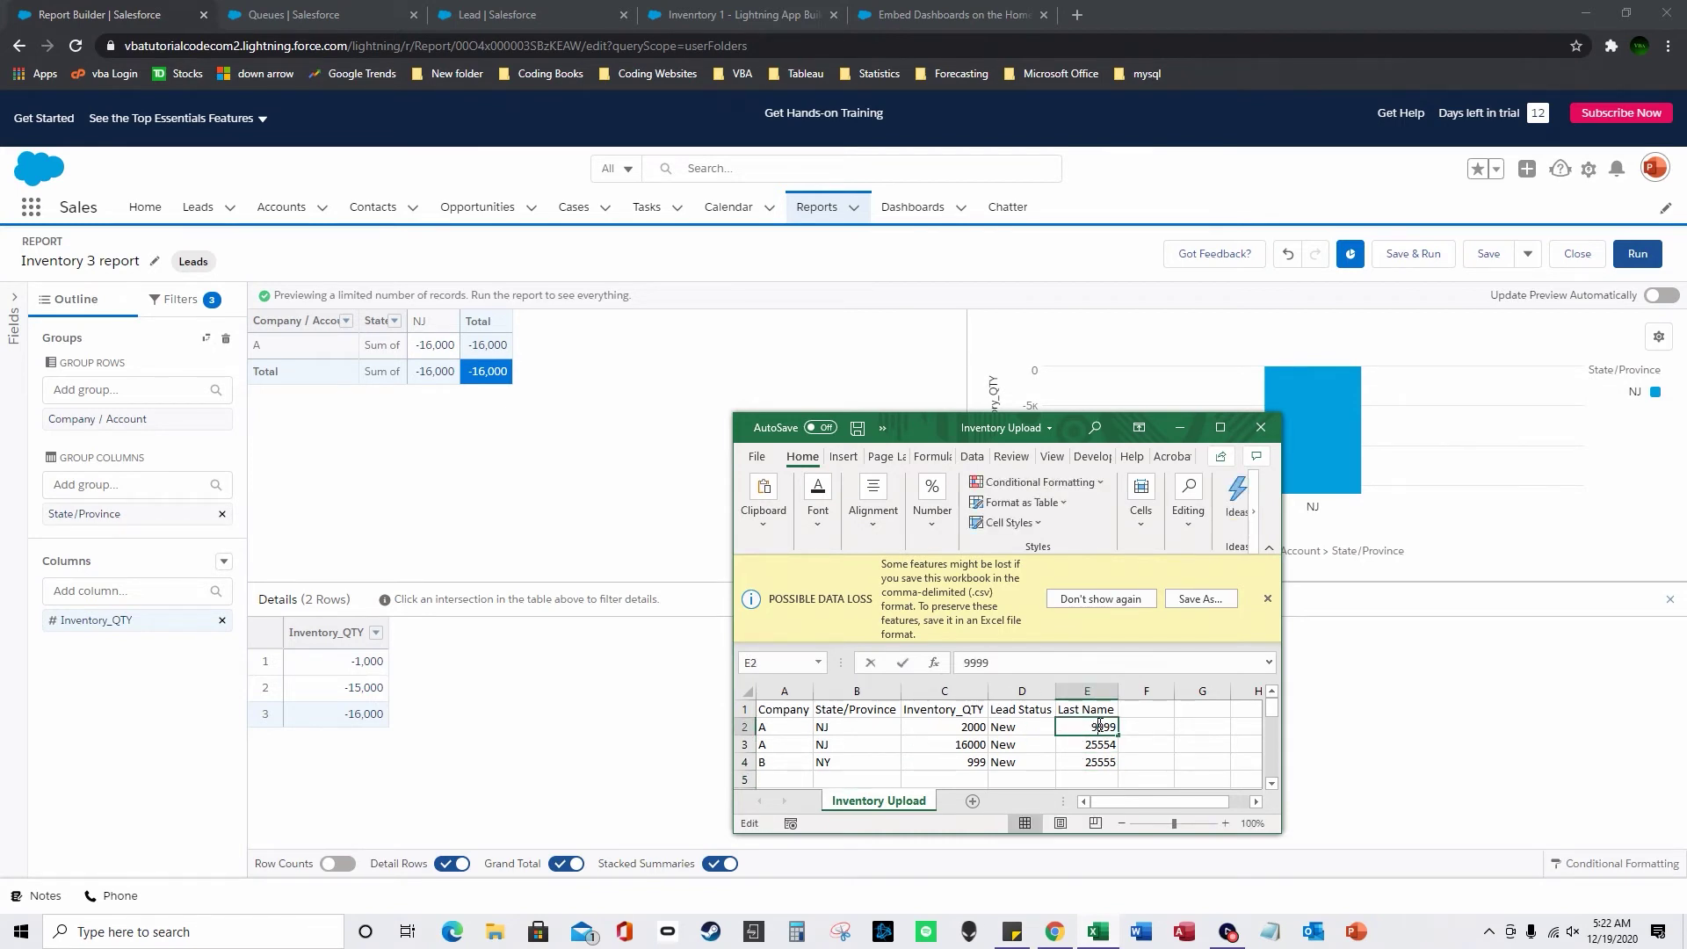
{"action": "double_click", "coordinate": [1099, 726]}
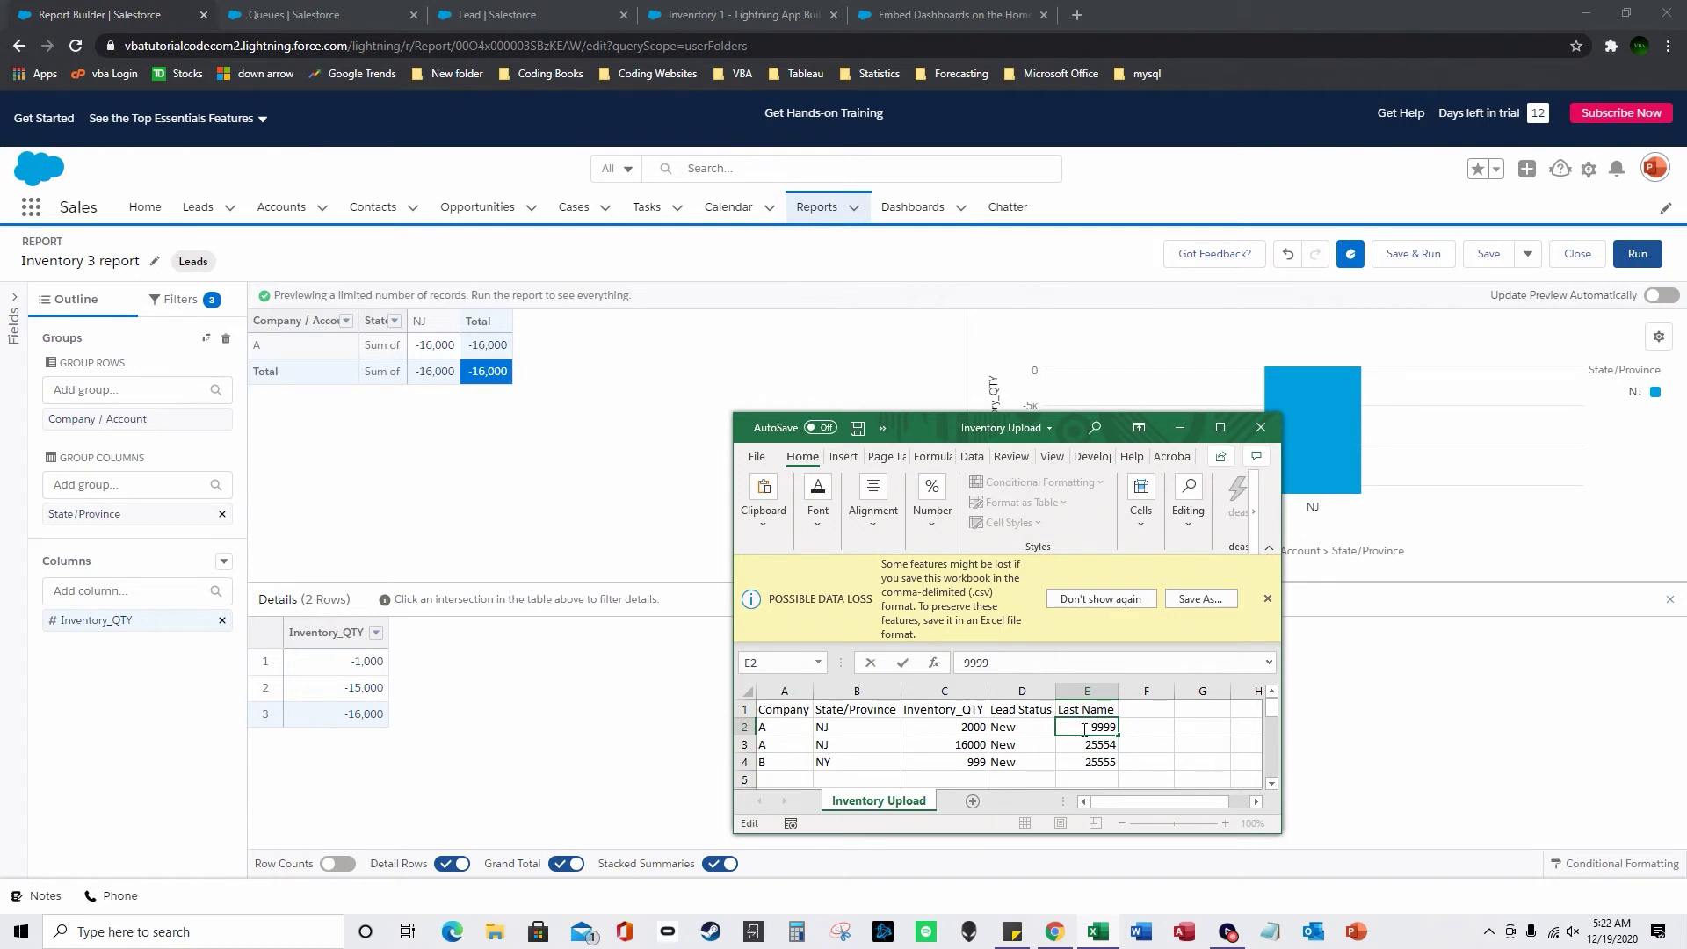
{"action": "key", "text": "BackSpace"}
{"action": "key", "text": "BackSpace"}
{"action": "type", "text": "999"}
{"action": "key", "text": "Return"}
{"action": "type", "text": "115554"}
{"action": "key", "text": "Return"}
{"action": "type", "text": "255555"}
{"action": "key", "text": "Return"}
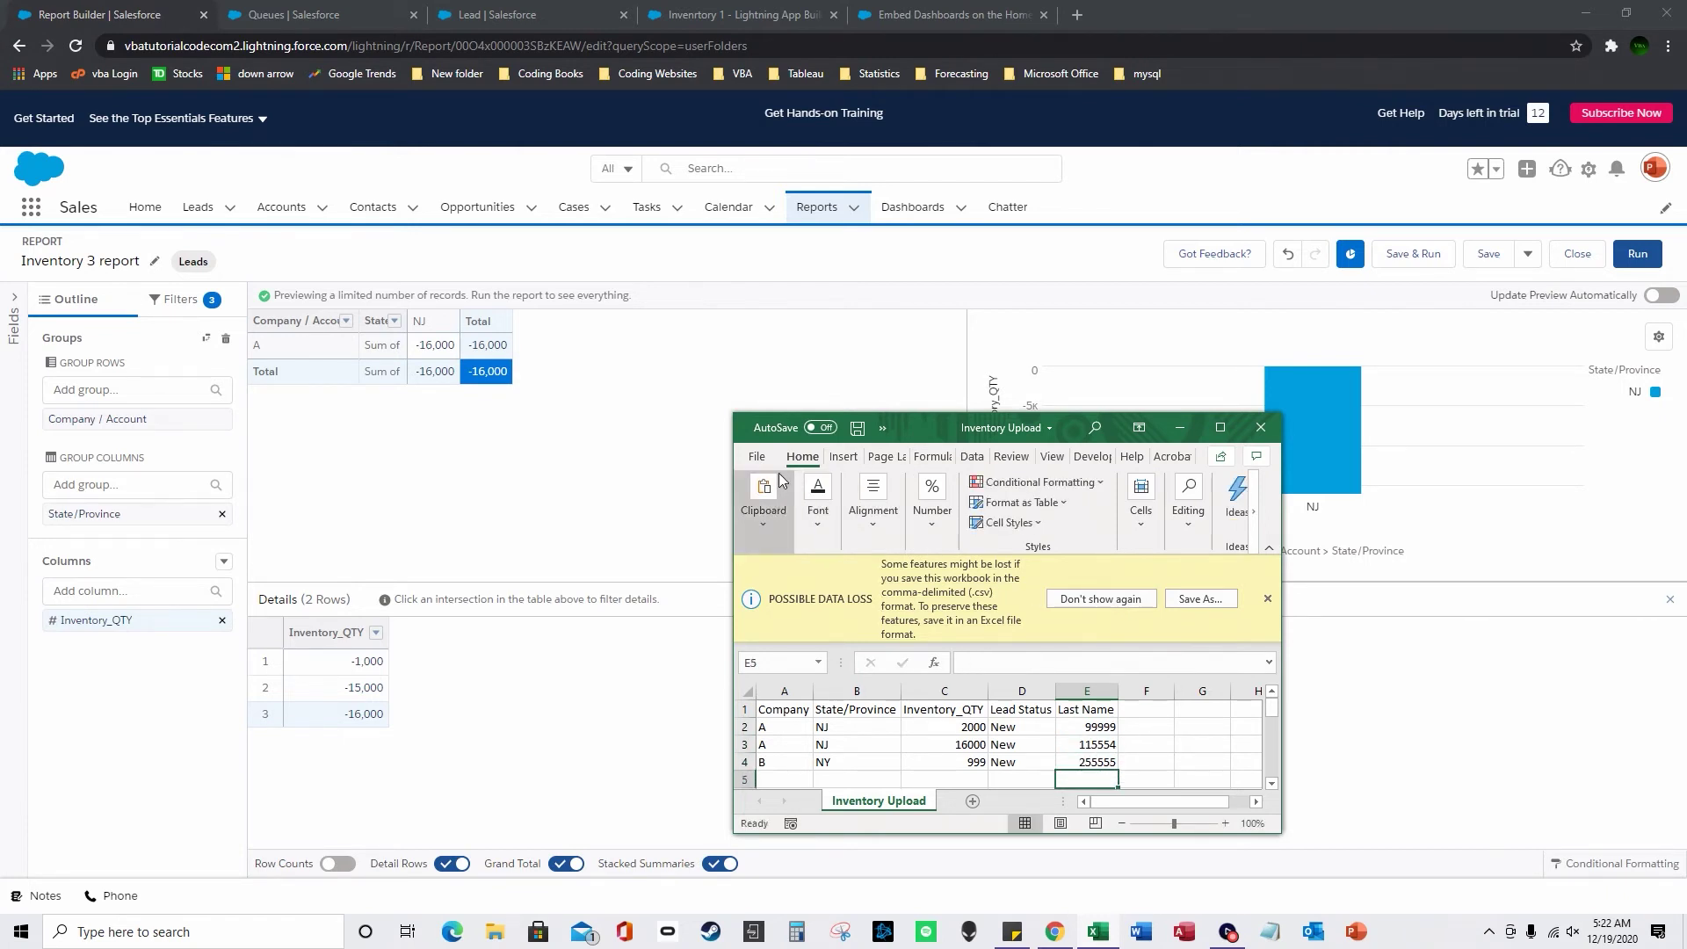
{"action": "left_click", "coordinate": [756, 456]}
{"action": "left_click", "coordinate": [819, 658]}
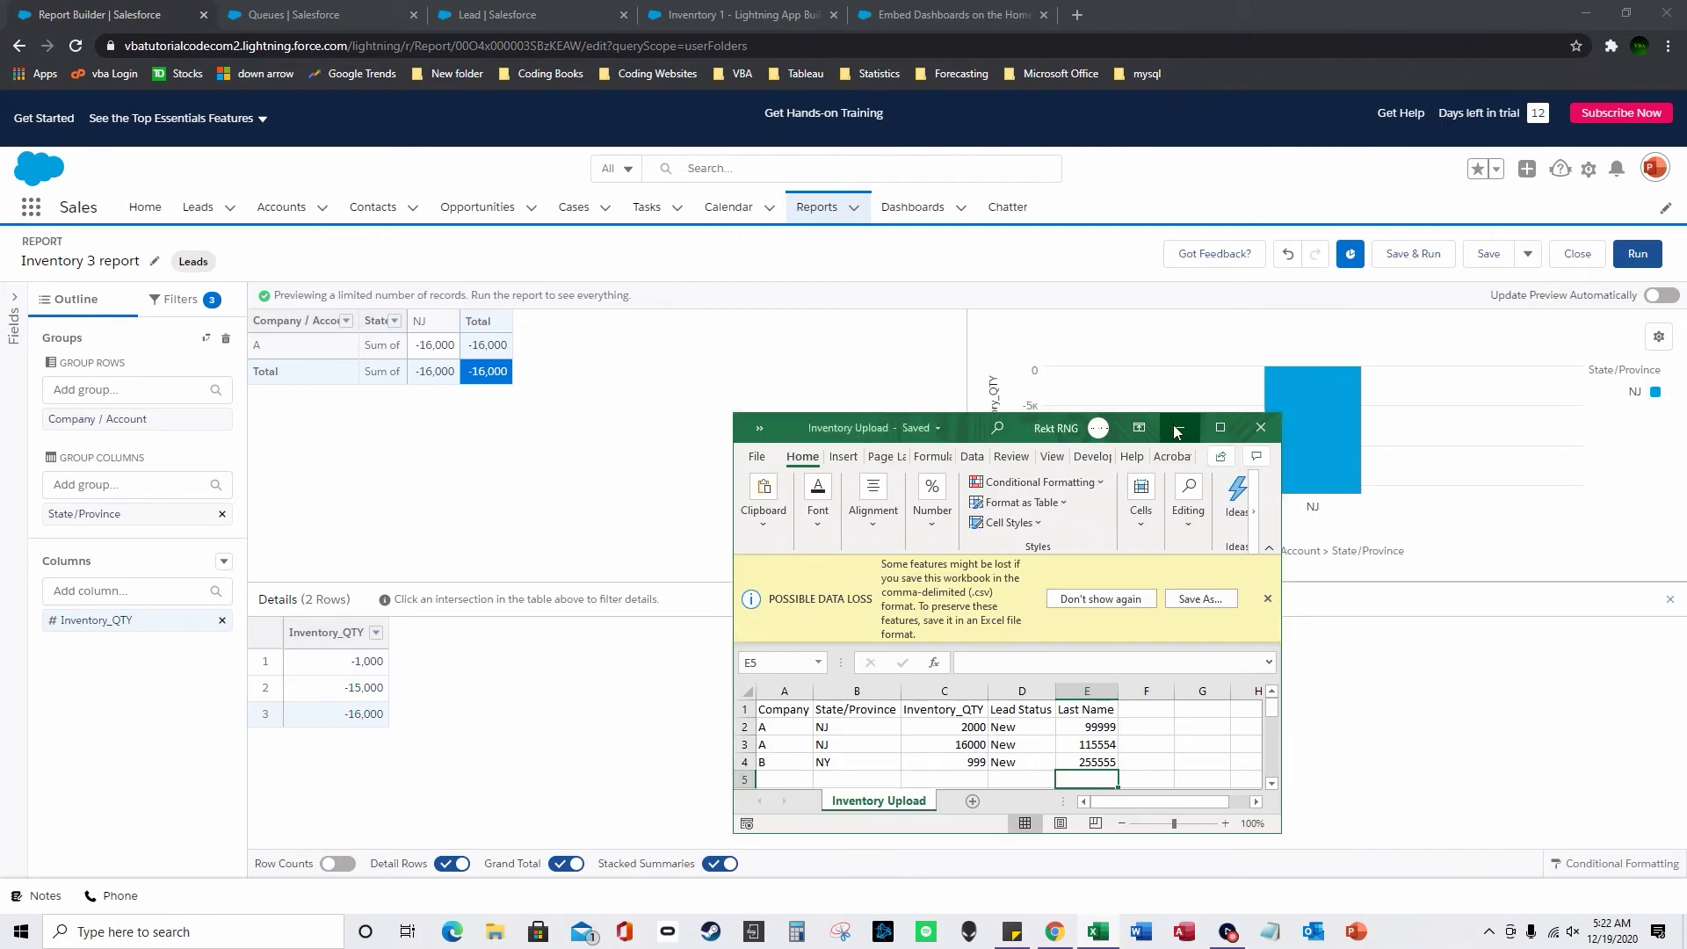
Step: Return to the Inventory 3 report in Salesforce, save it and close the report editor
{"action": "left_click", "coordinate": [497, 278]}
{"action": "left_click", "coordinate": [1488, 257]}
{"action": "left_click", "coordinate": [1578, 254]}
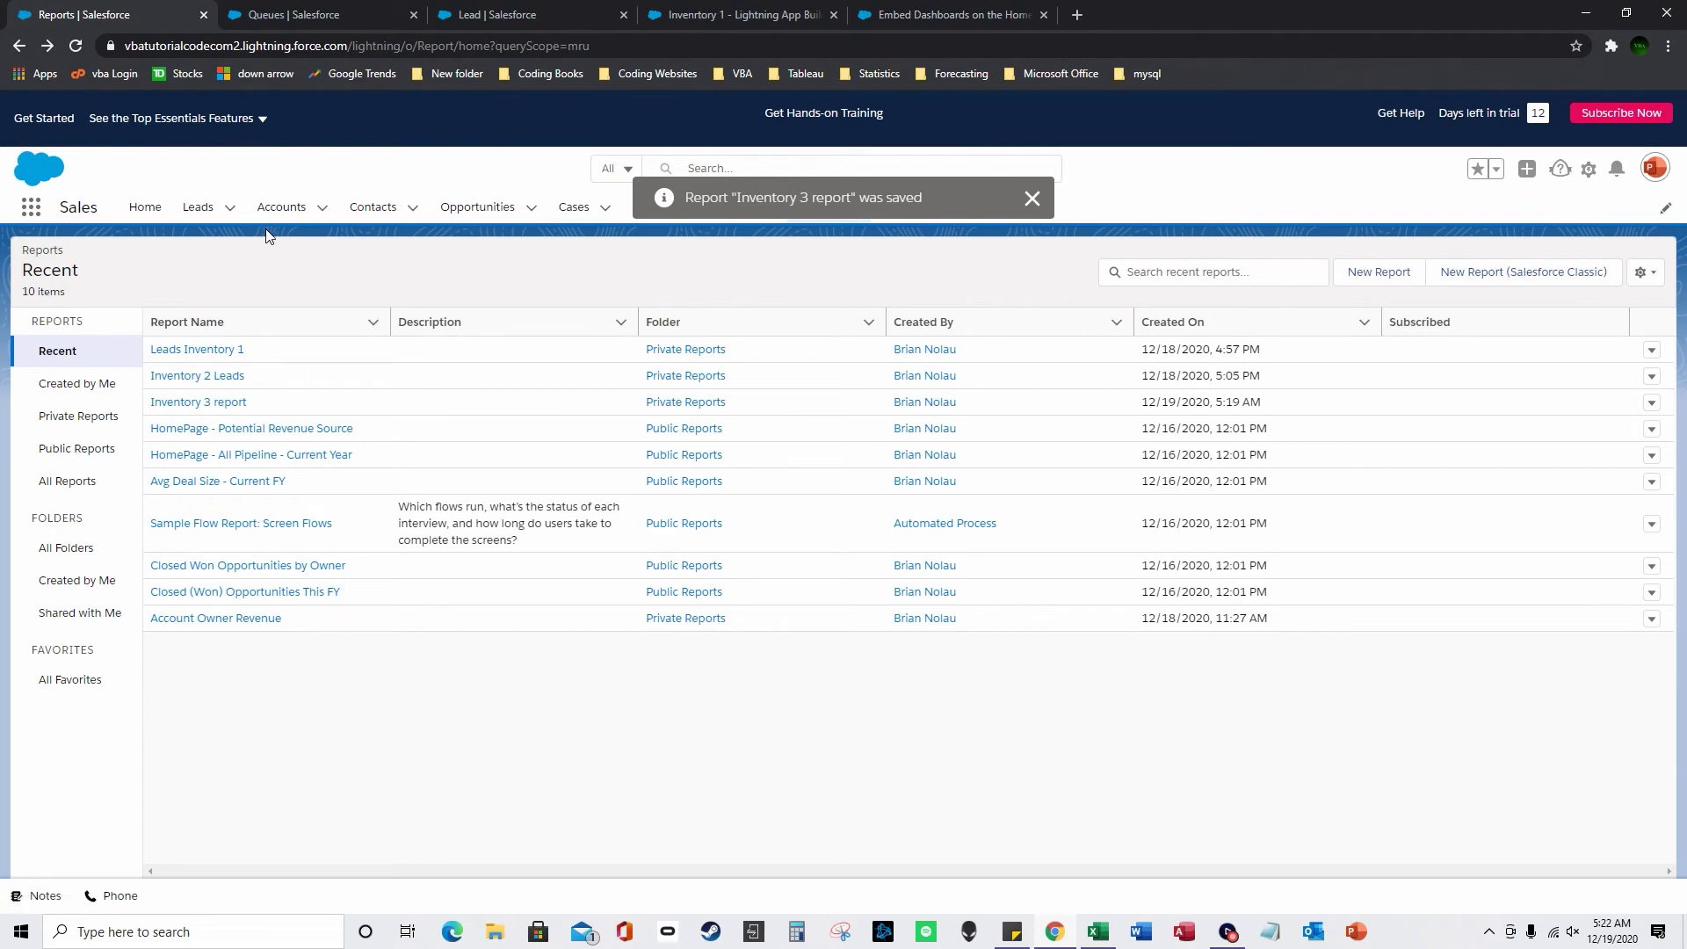
Step: Open the Inventory_PlaceHolder_Upload_MyLeads list view of the leads
{"action": "left_click", "coordinate": [206, 215]}
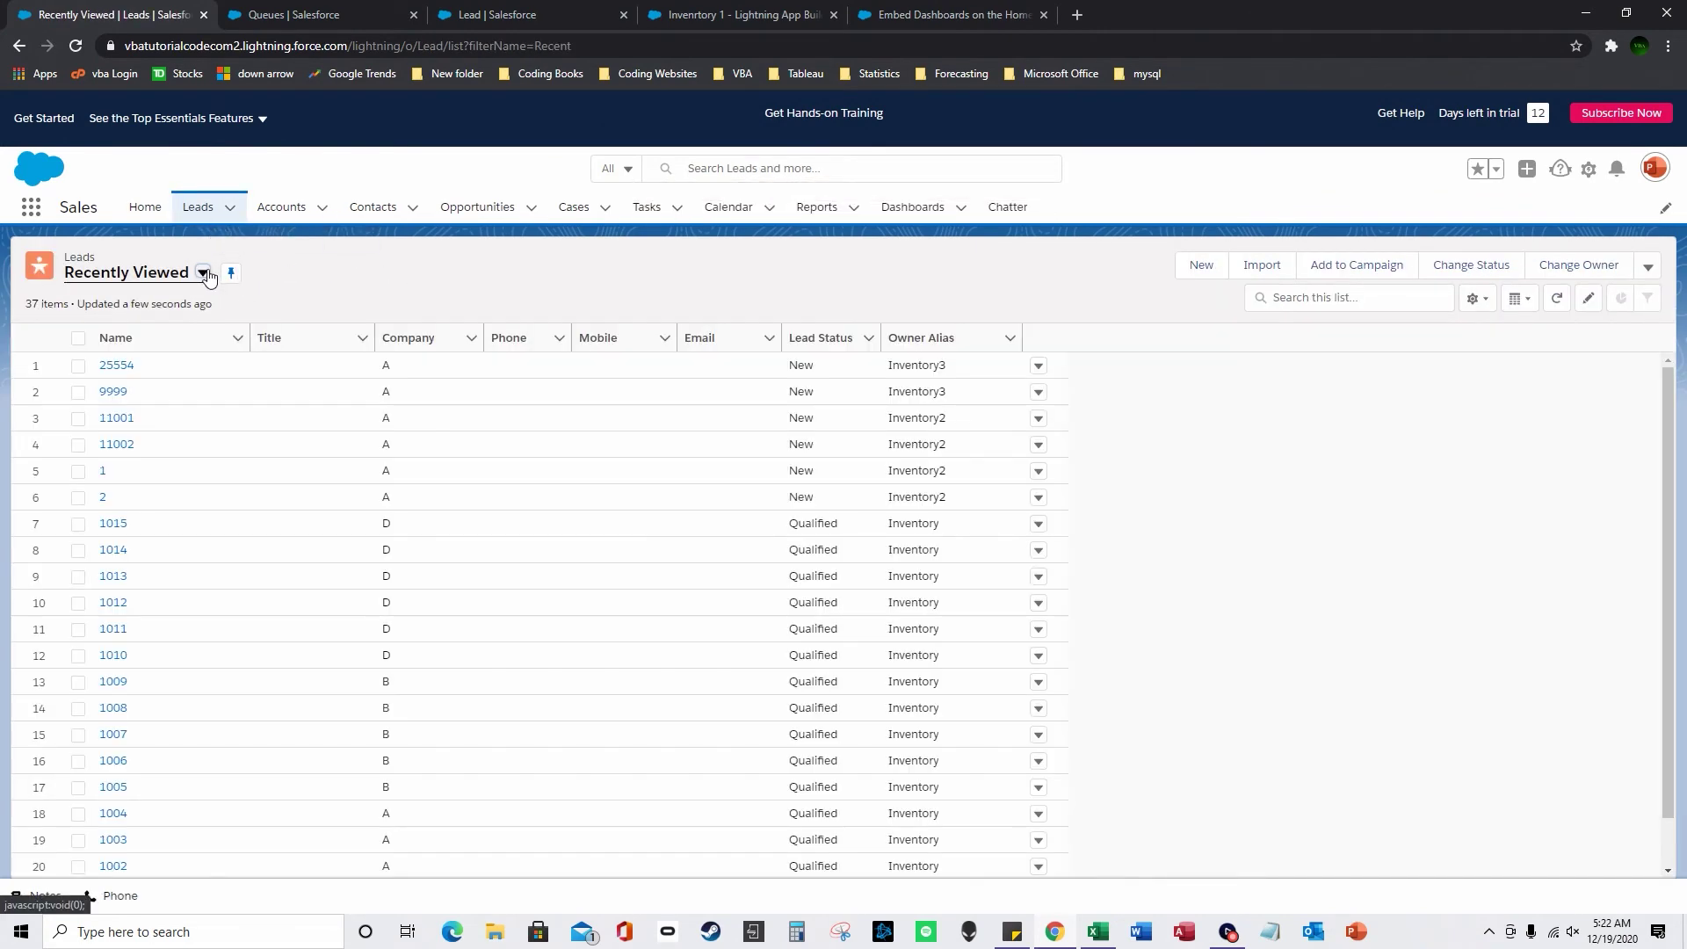
{"action": "left_click", "coordinate": [204, 275]}
{"action": "left_click", "coordinate": [220, 359]}
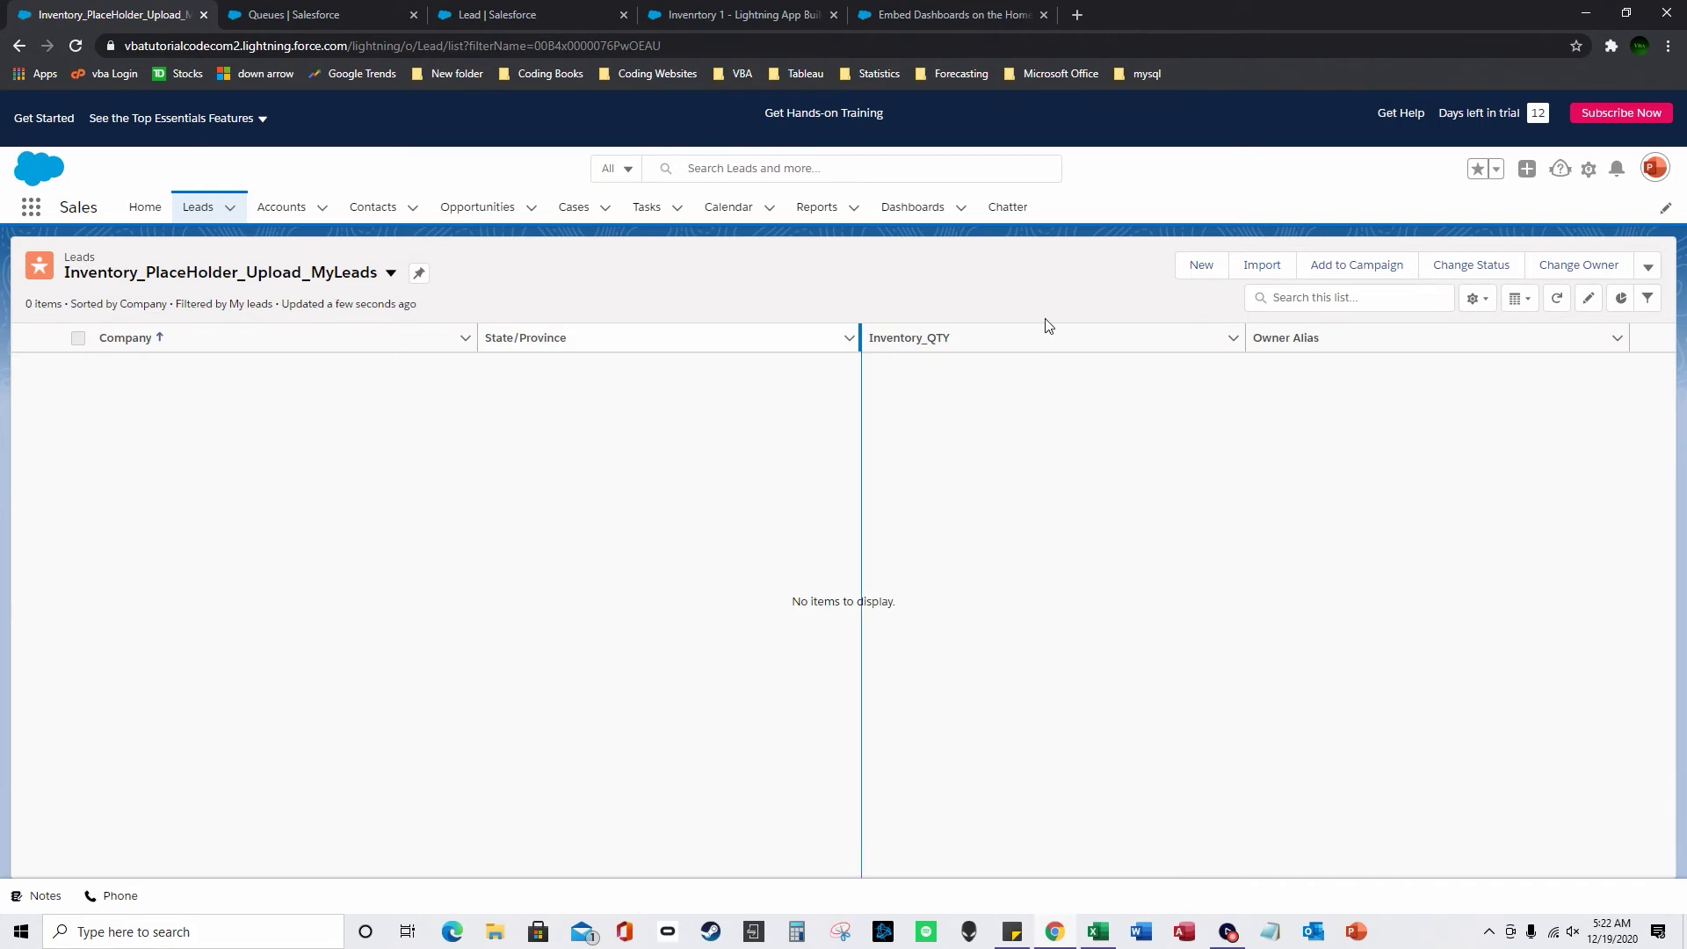
Step: Start a lead import from an existing .csv file and choose the Inventory Upload file on the desktop
{"action": "left_click", "coordinate": [1261, 266]}
{"action": "left_click", "coordinate": [675, 523]}
{"action": "left_click", "coordinate": [1327, 713]}
{"action": "left_click", "coordinate": [835, 488]}
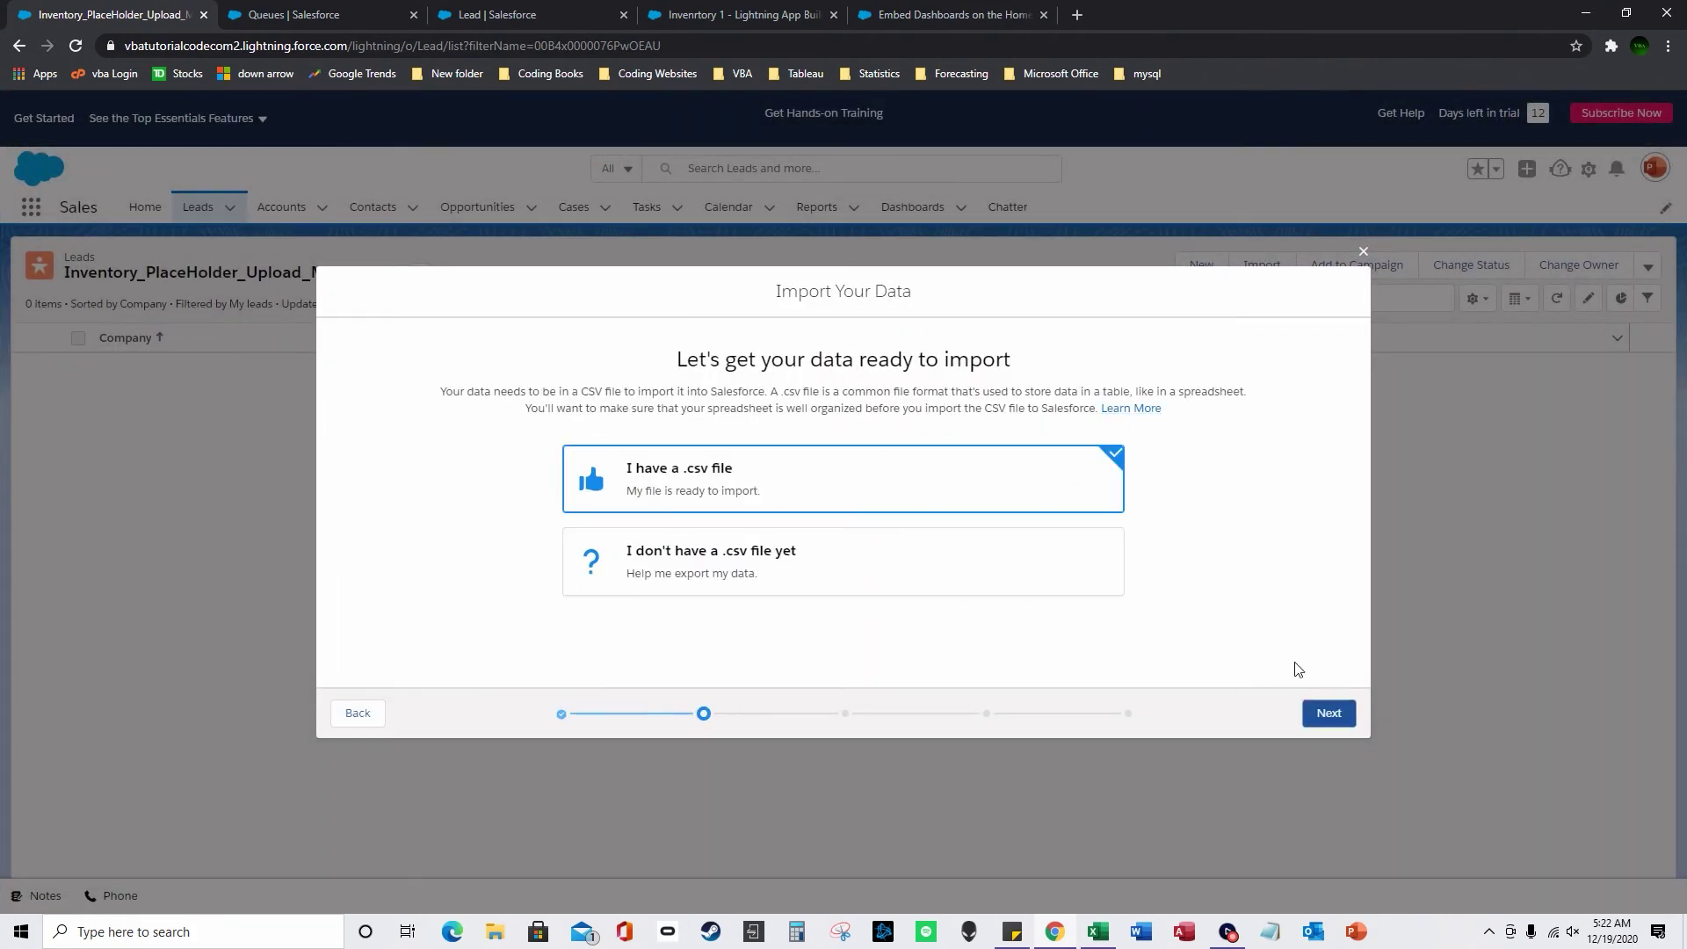
{"action": "left_click", "coordinate": [1329, 713]}
{"action": "left_click", "coordinate": [791, 573]}
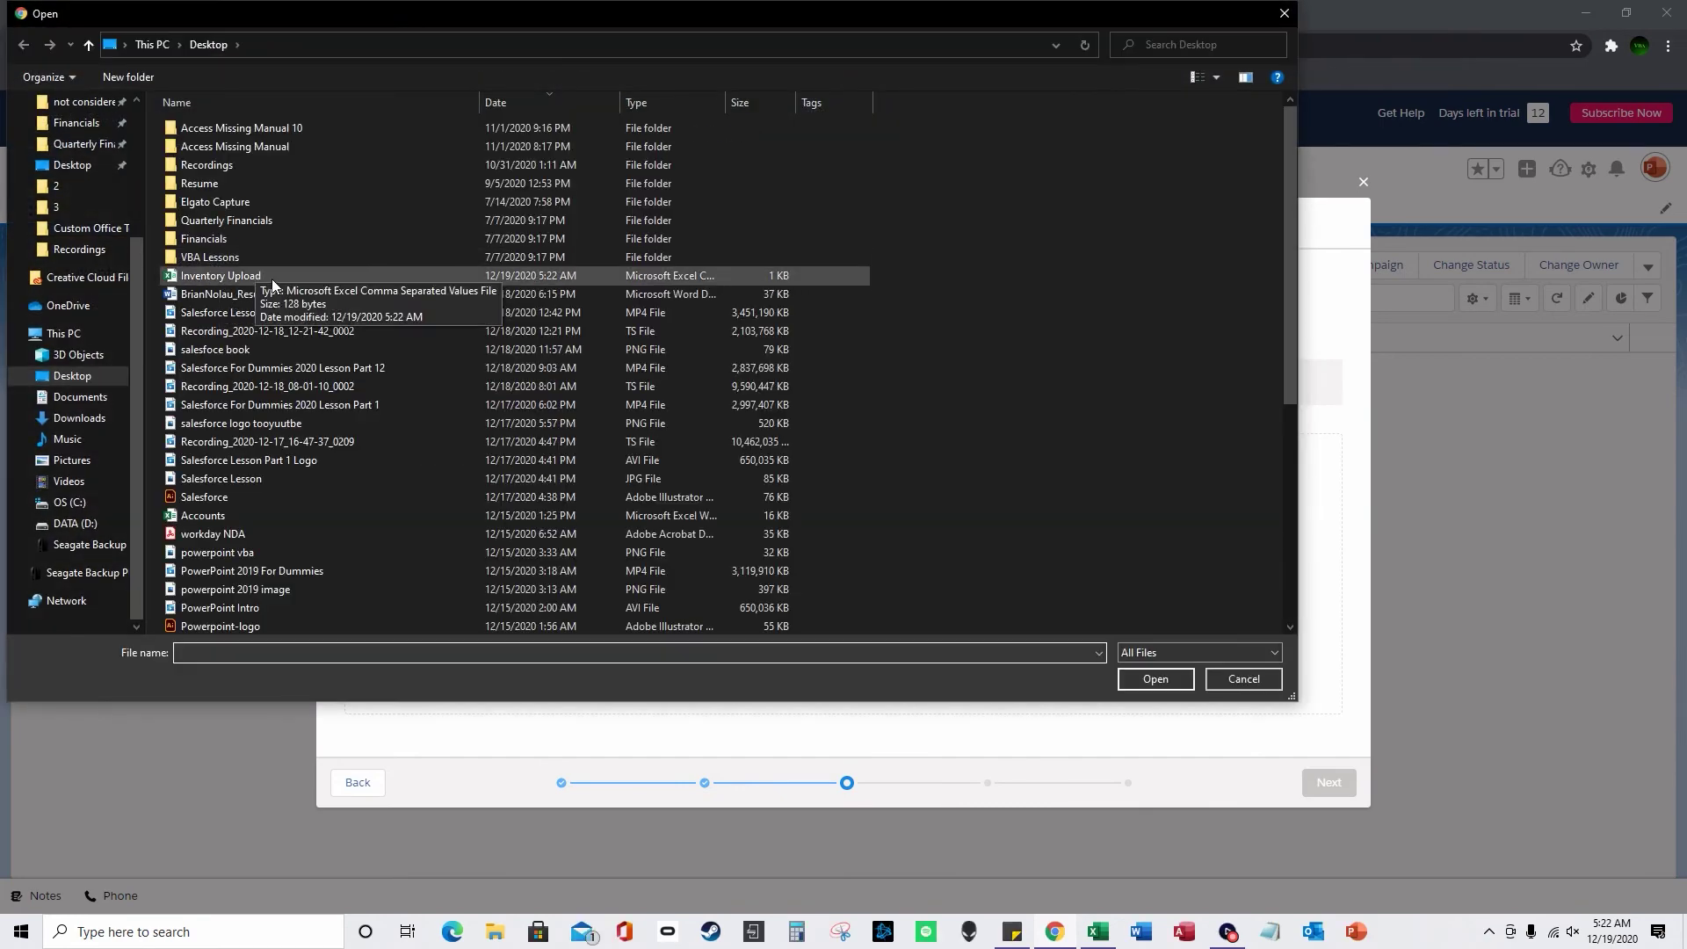
{"action": "double_click", "coordinate": [272, 278]}
{"action": "left_click", "coordinate": [1345, 787]}
Step: Map the Inventory_QTY column to the Inventory_QTY field, run the import, and reload the lead list until it updates
{"action": "left_click", "coordinate": [1011, 586]}
{"action": "scroll", "coordinate": [887, 607], "scroll_direction": "down", "scroll_amount": 5}
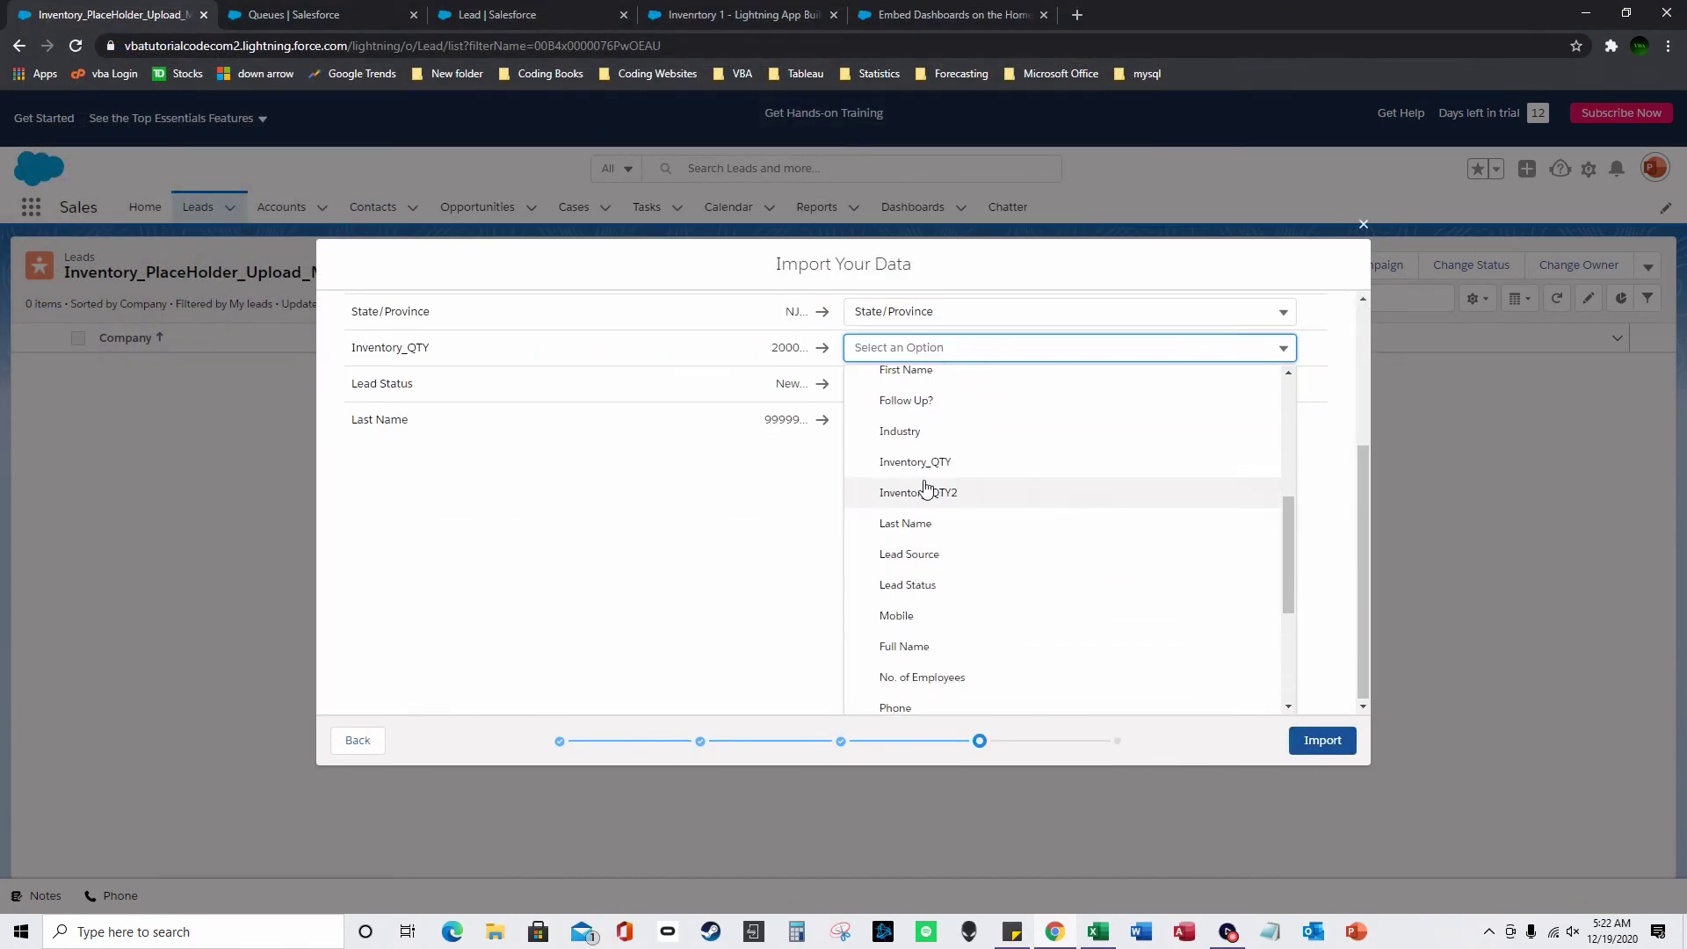
{"action": "left_click", "coordinate": [921, 463]}
{"action": "left_click", "coordinate": [1321, 740]}
{"action": "left_click", "coordinate": [1327, 770]}
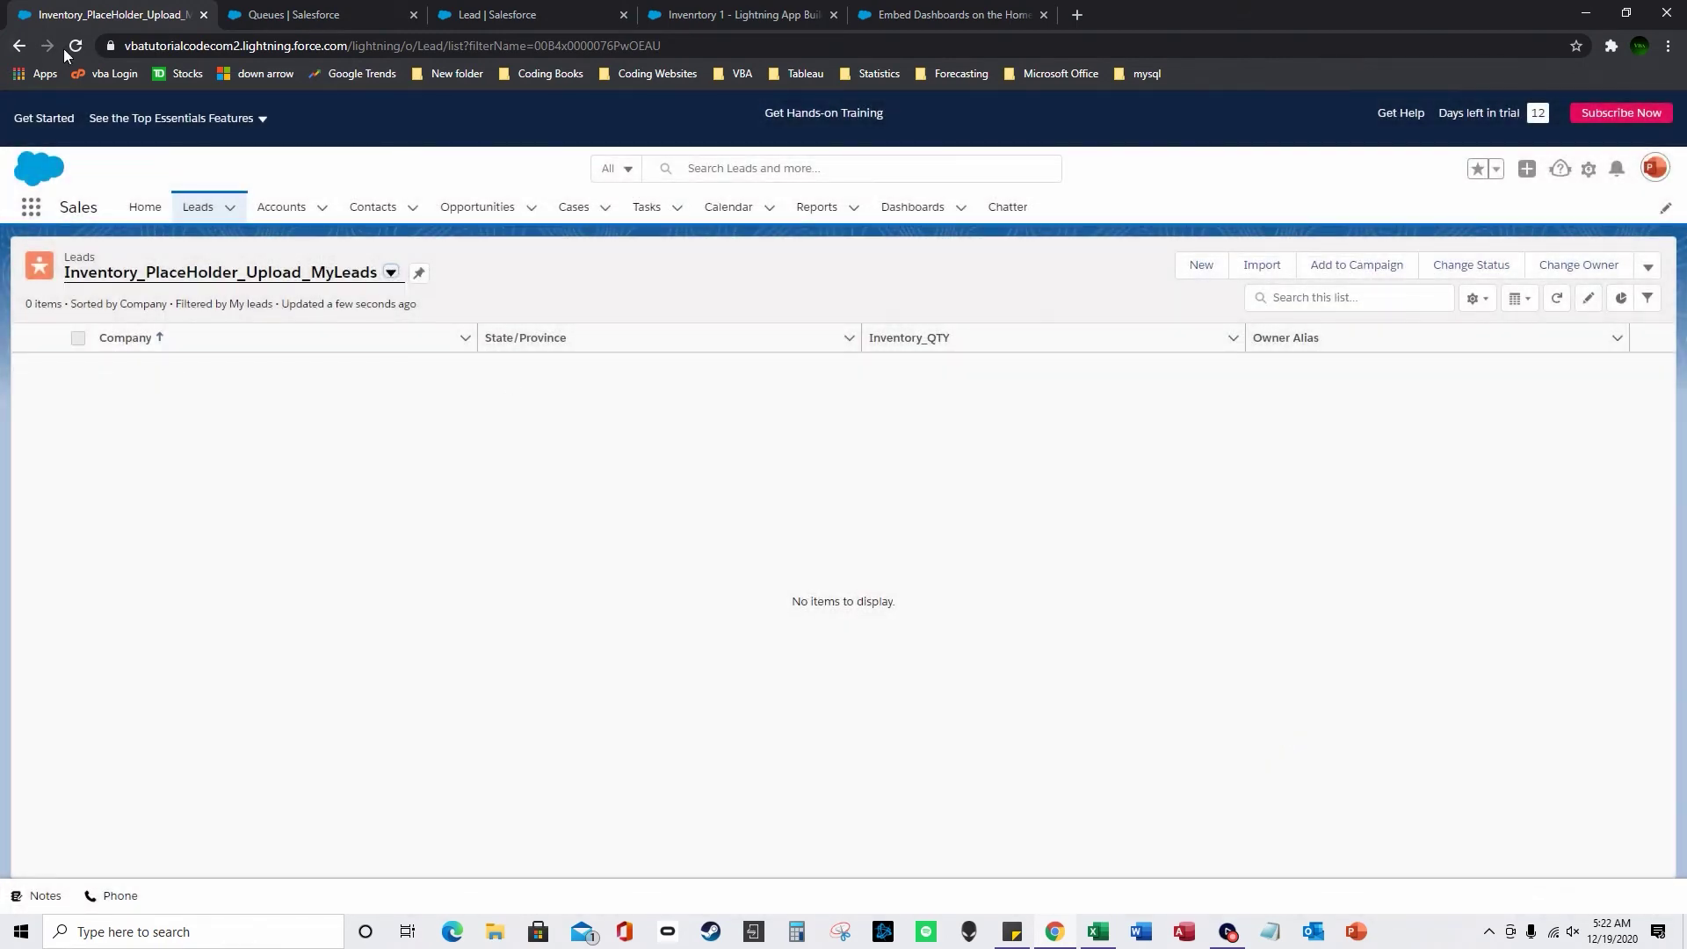
{"action": "left_click", "coordinate": [76, 45]}
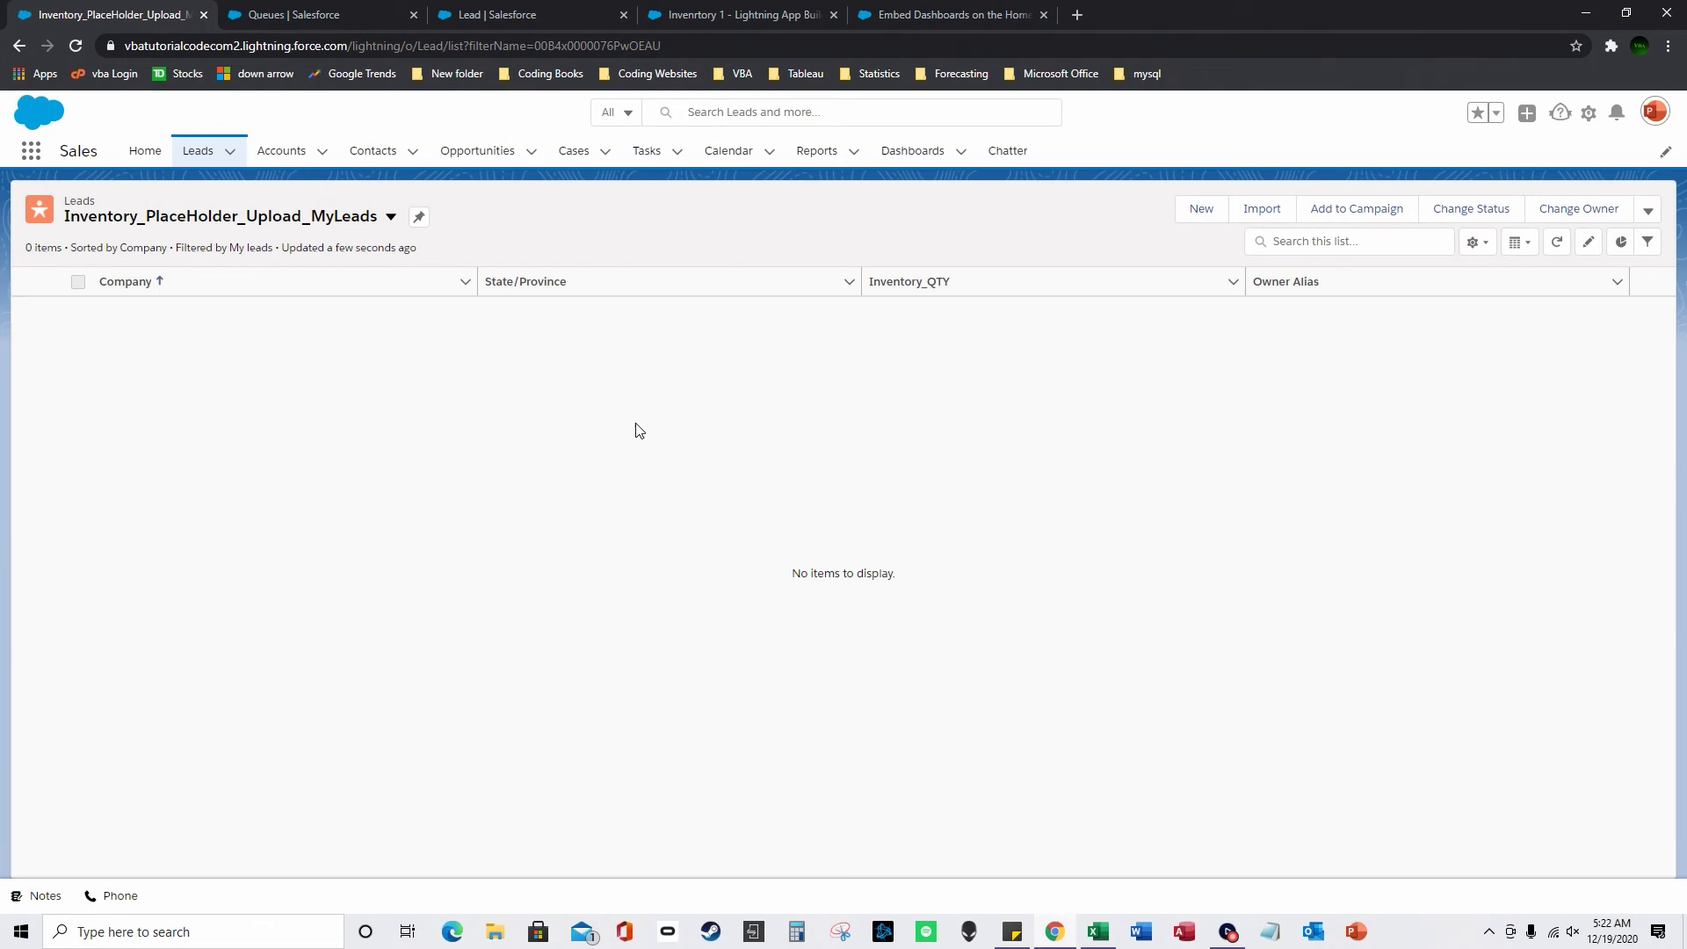
{"action": "left_click", "coordinate": [74, 45]}
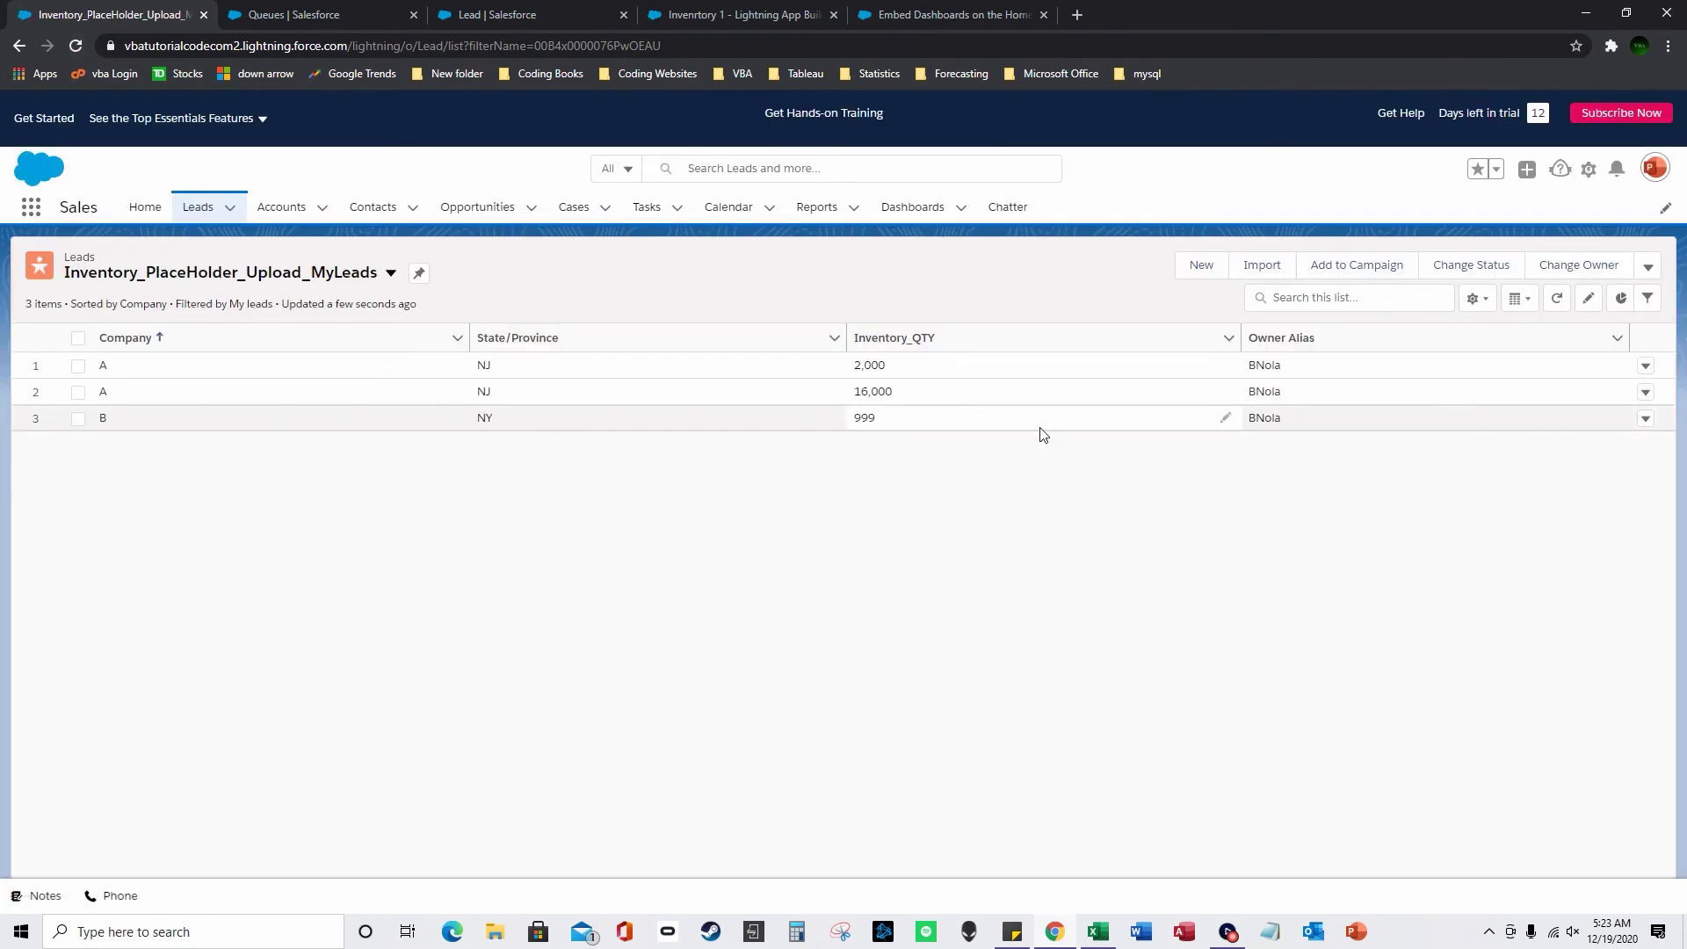
Step: Change the owner of all three imported leads to the Inventory3 queue
{"action": "left_click", "coordinate": [78, 337]}
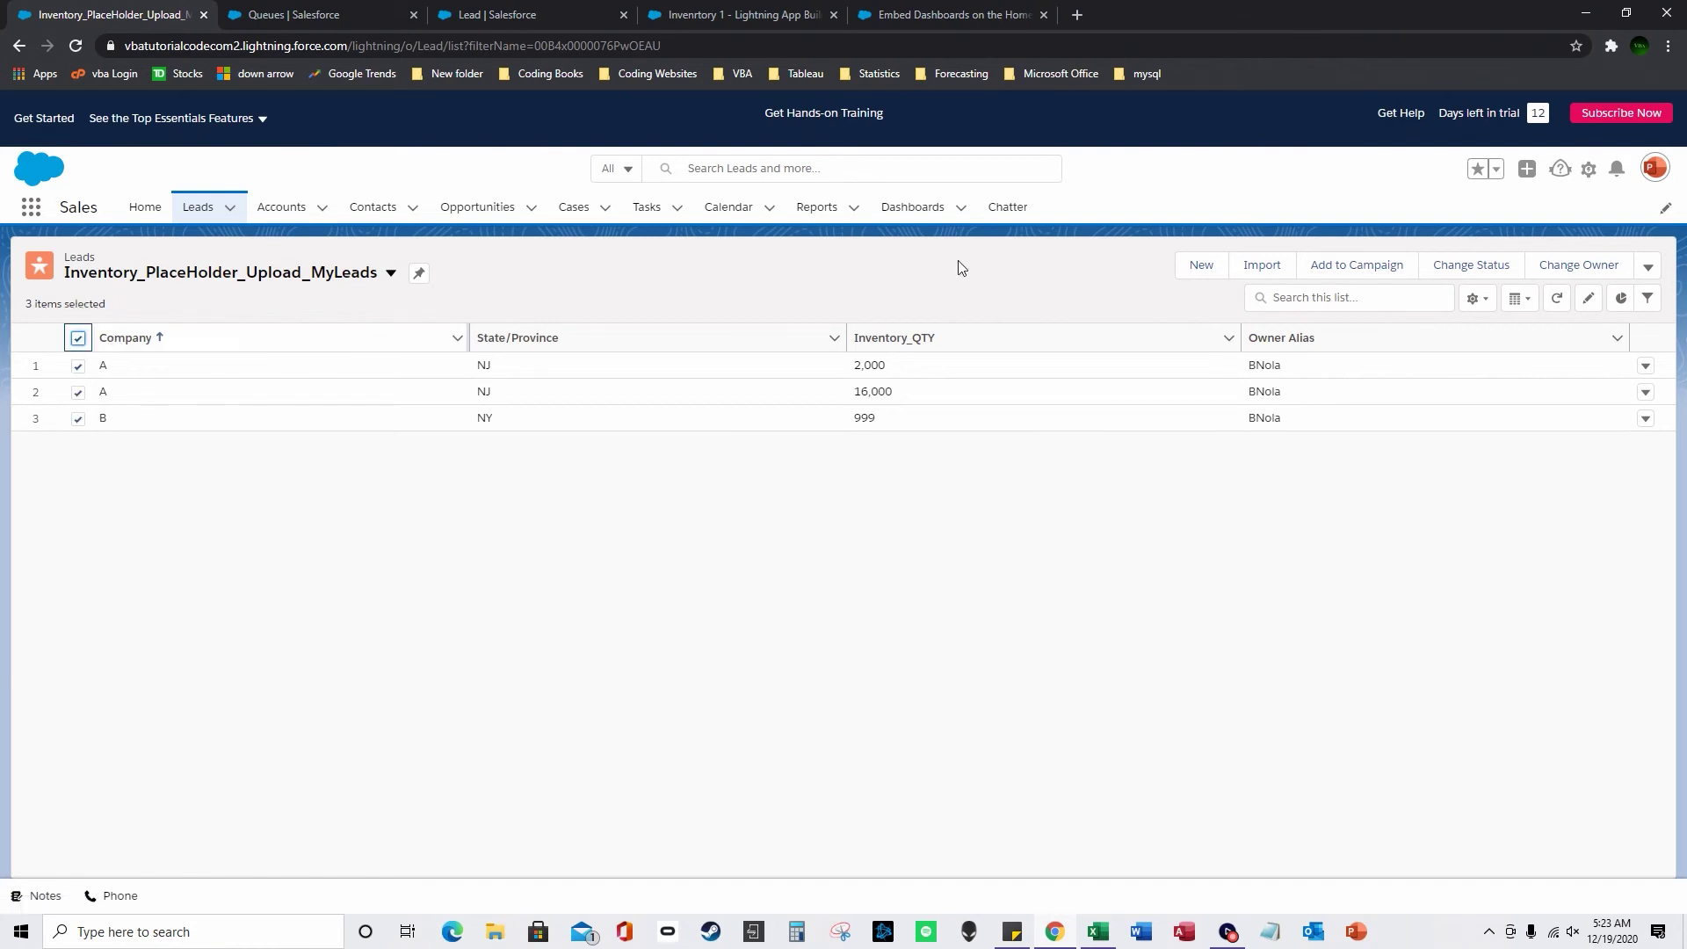
{"action": "left_click", "coordinate": [1578, 264]}
{"action": "left_click", "coordinate": [623, 430]}
{"action": "left_click", "coordinate": [641, 502]}
{"action": "type", "text": "inventory"}
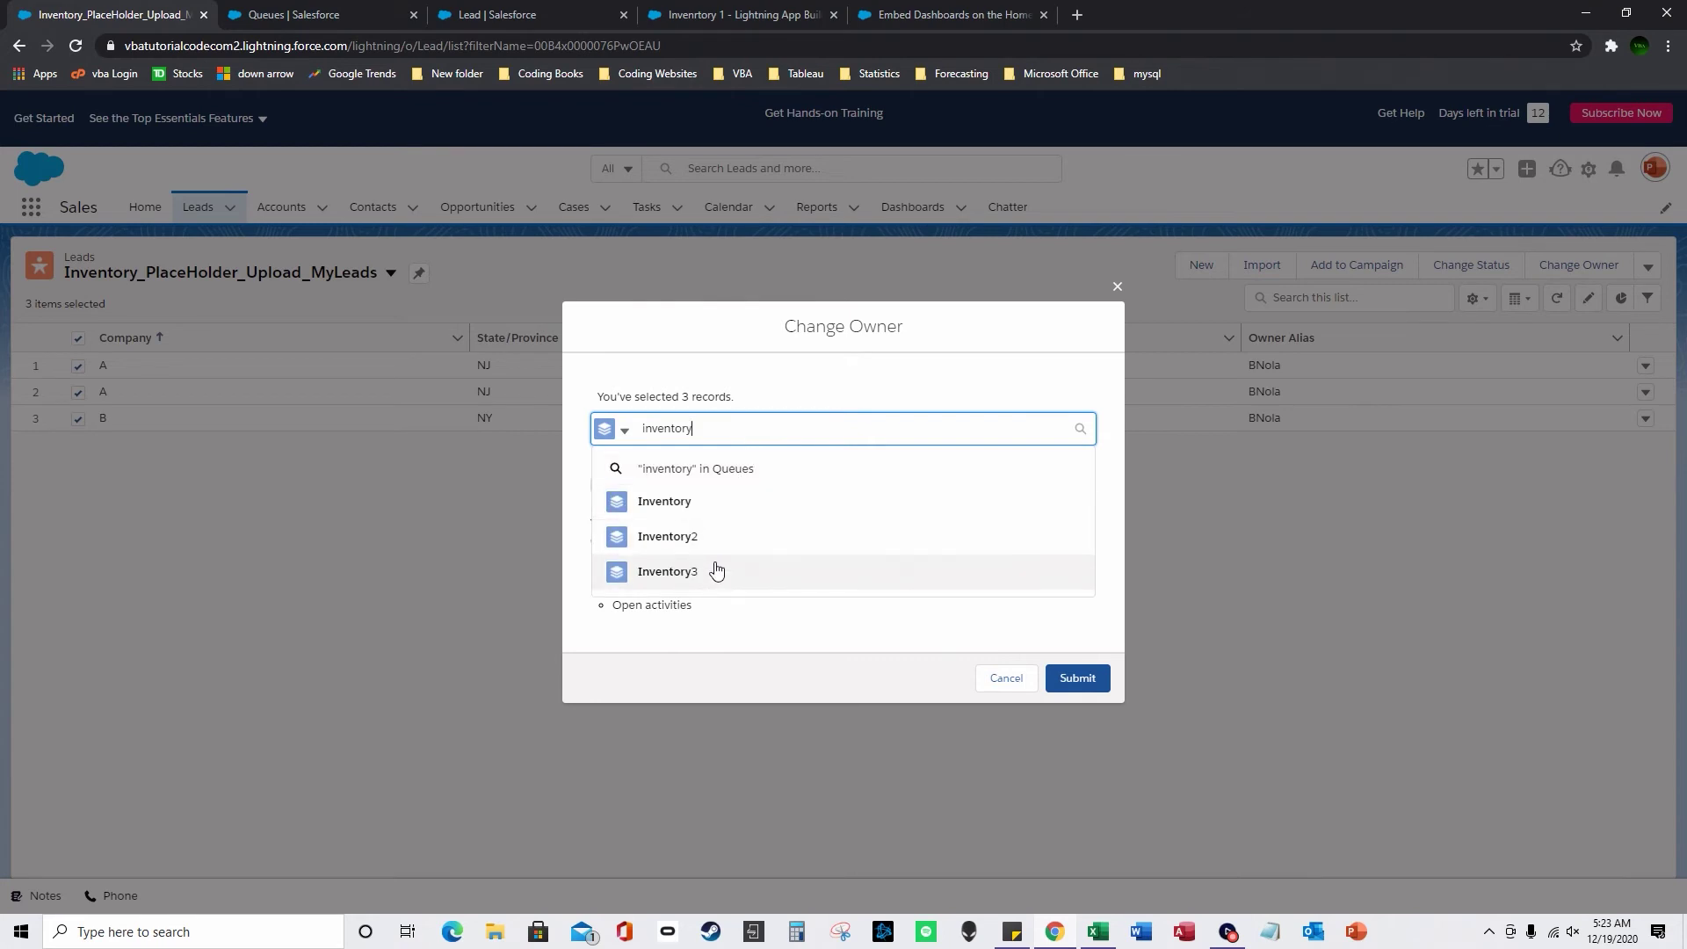
{"action": "left_click", "coordinate": [716, 573]}
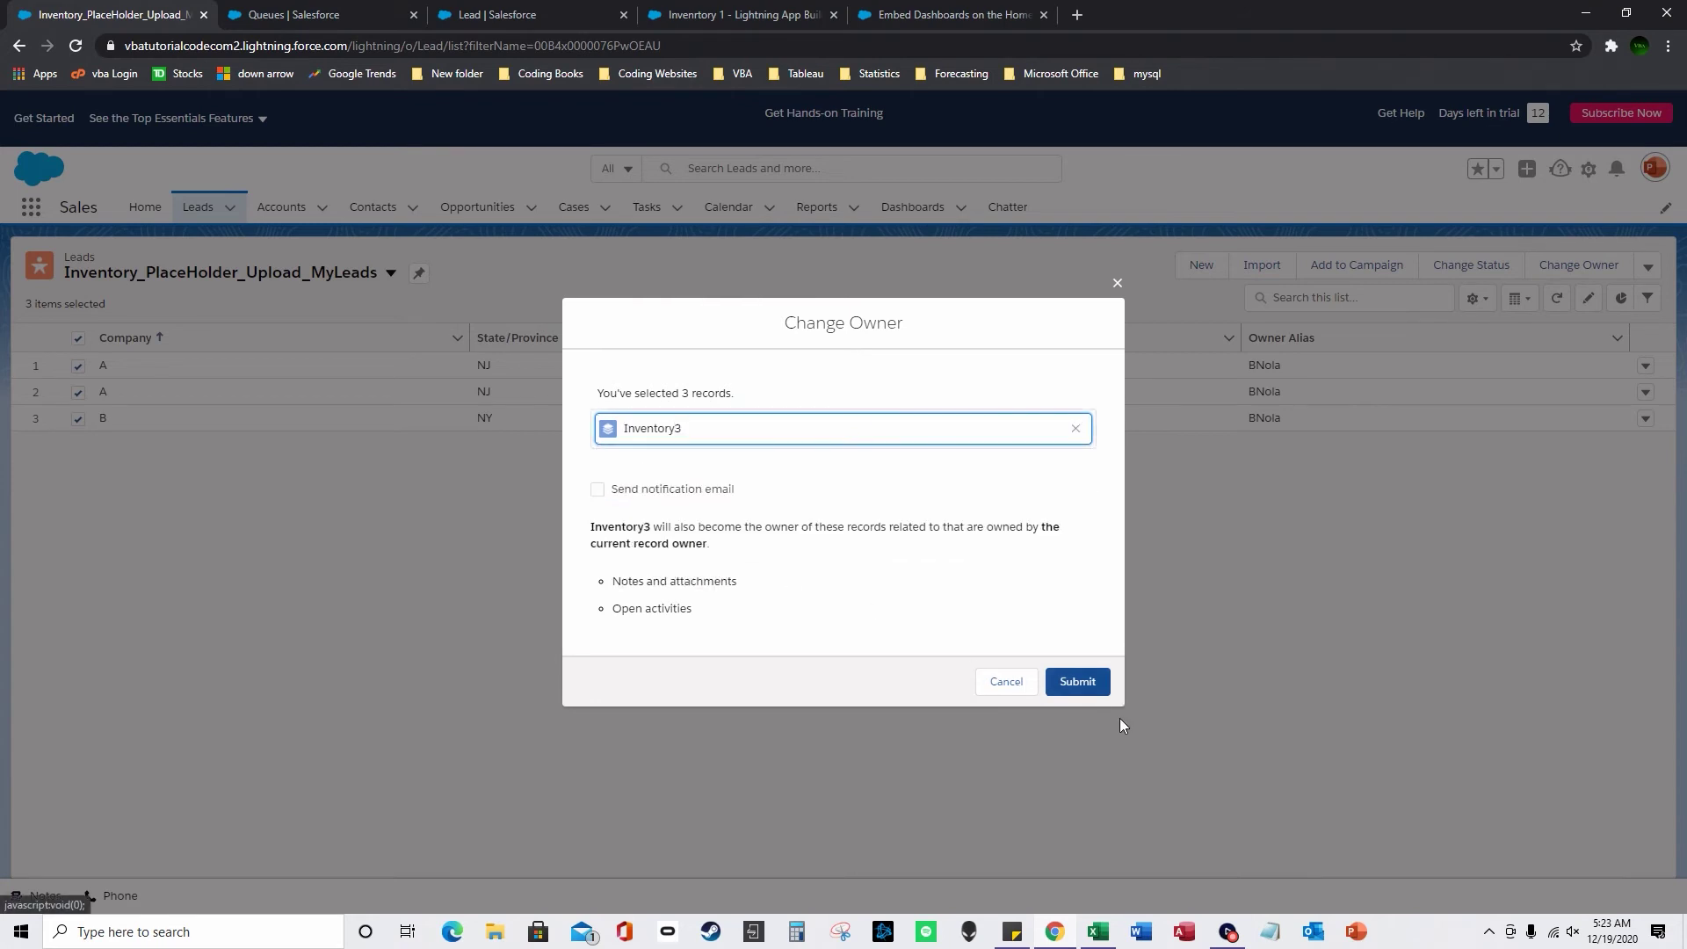
{"action": "left_click", "coordinate": [1078, 683]}
{"action": "left_click", "coordinate": [1034, 196]}
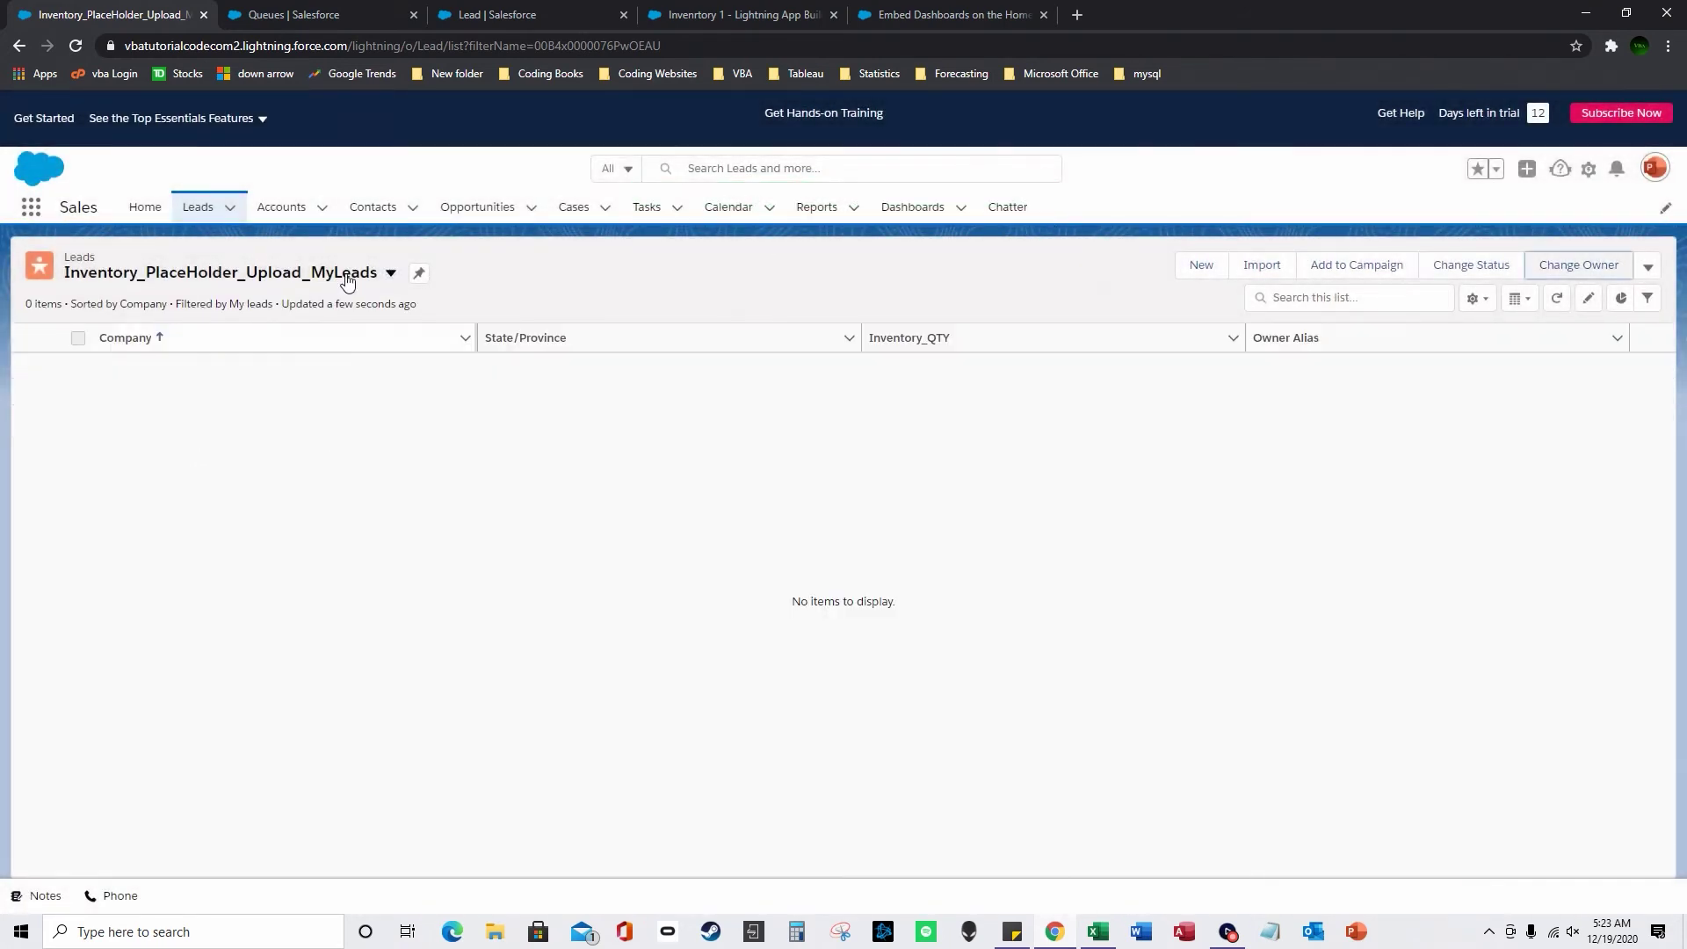
Step: Open the Inventory 3 report from the reports list and bring it into the report editor
{"action": "left_click", "coordinate": [814, 209]}
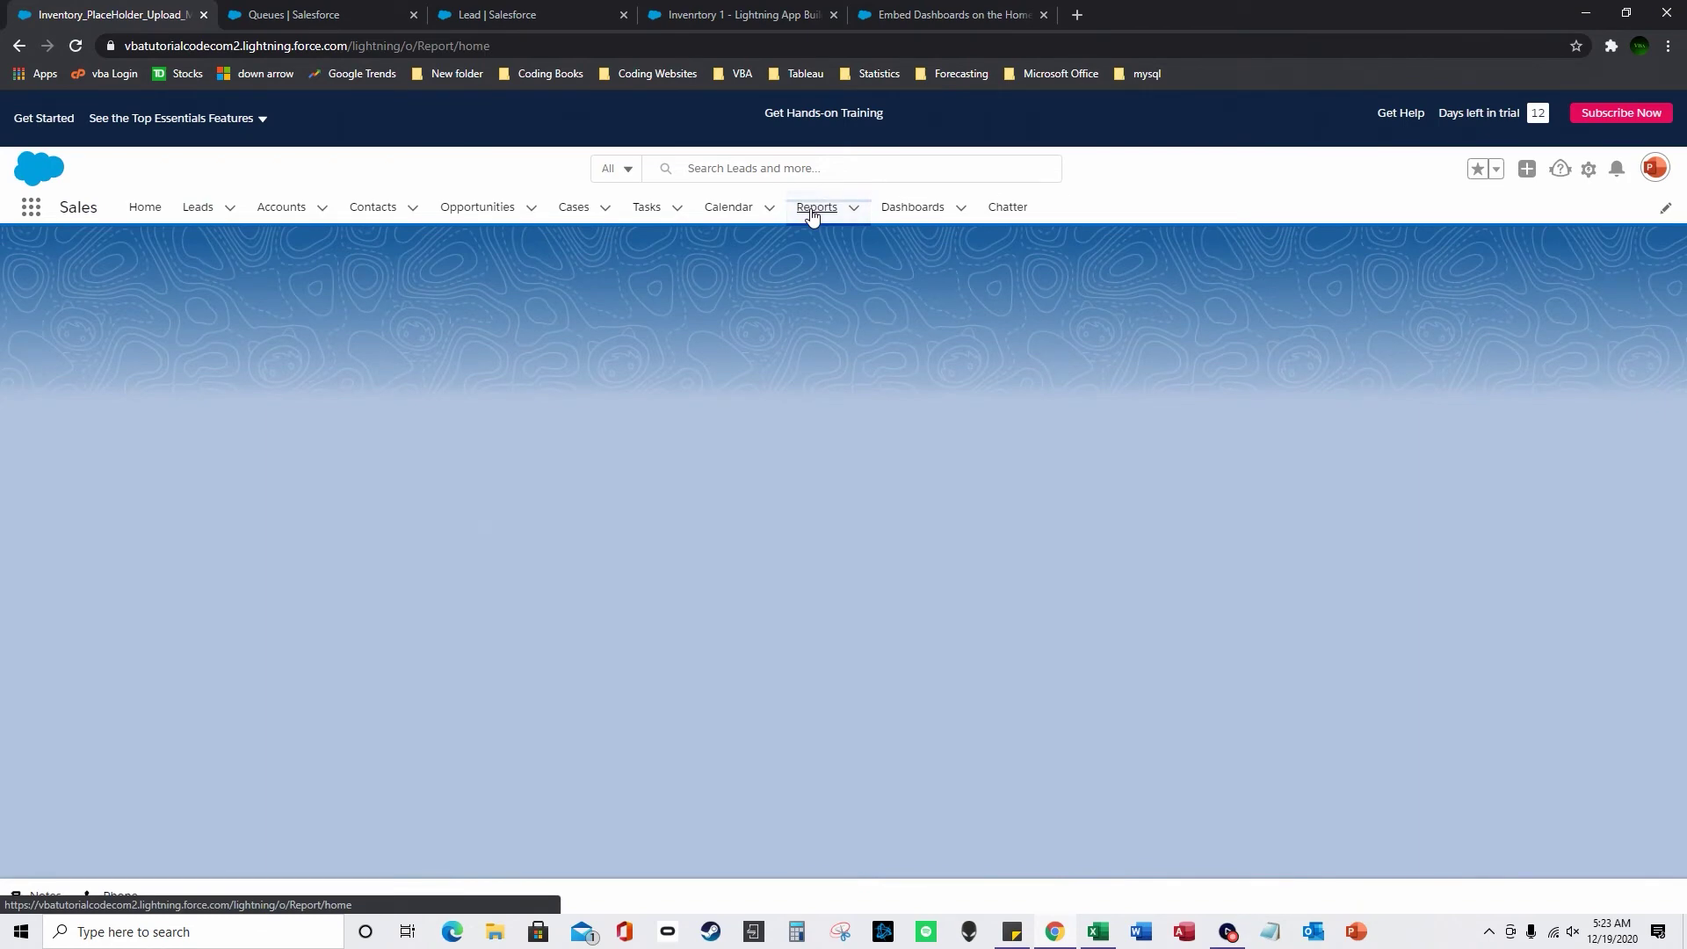
{"action": "left_click", "coordinate": [234, 375]}
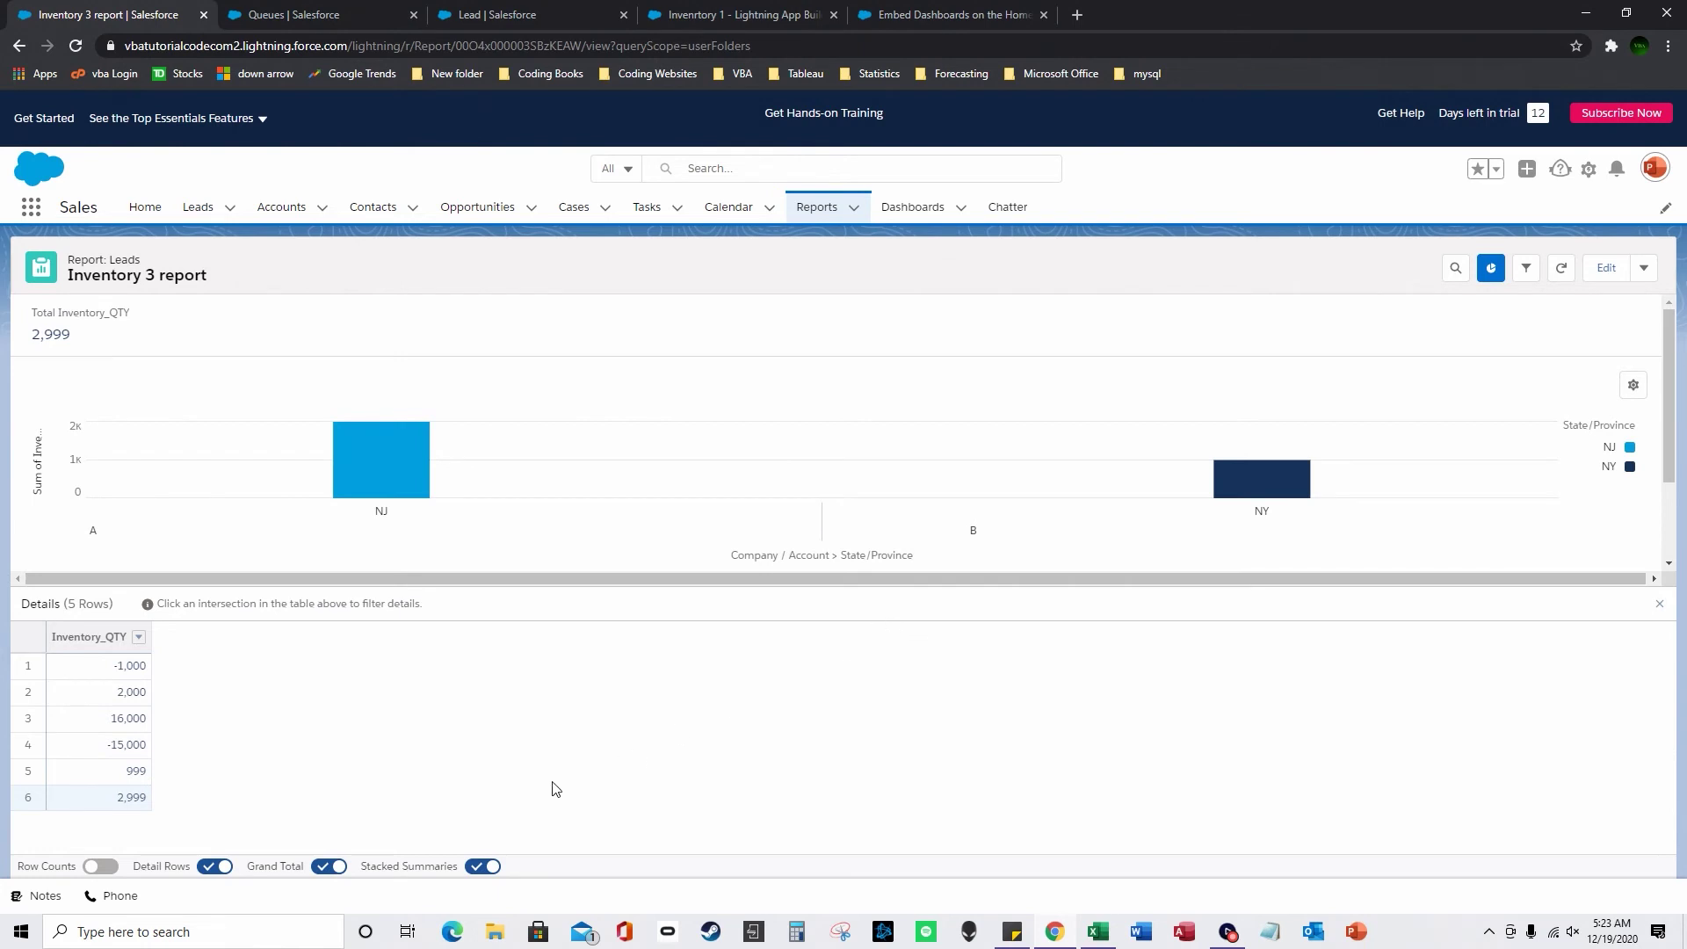
{"action": "left_click", "coordinate": [1606, 269]}
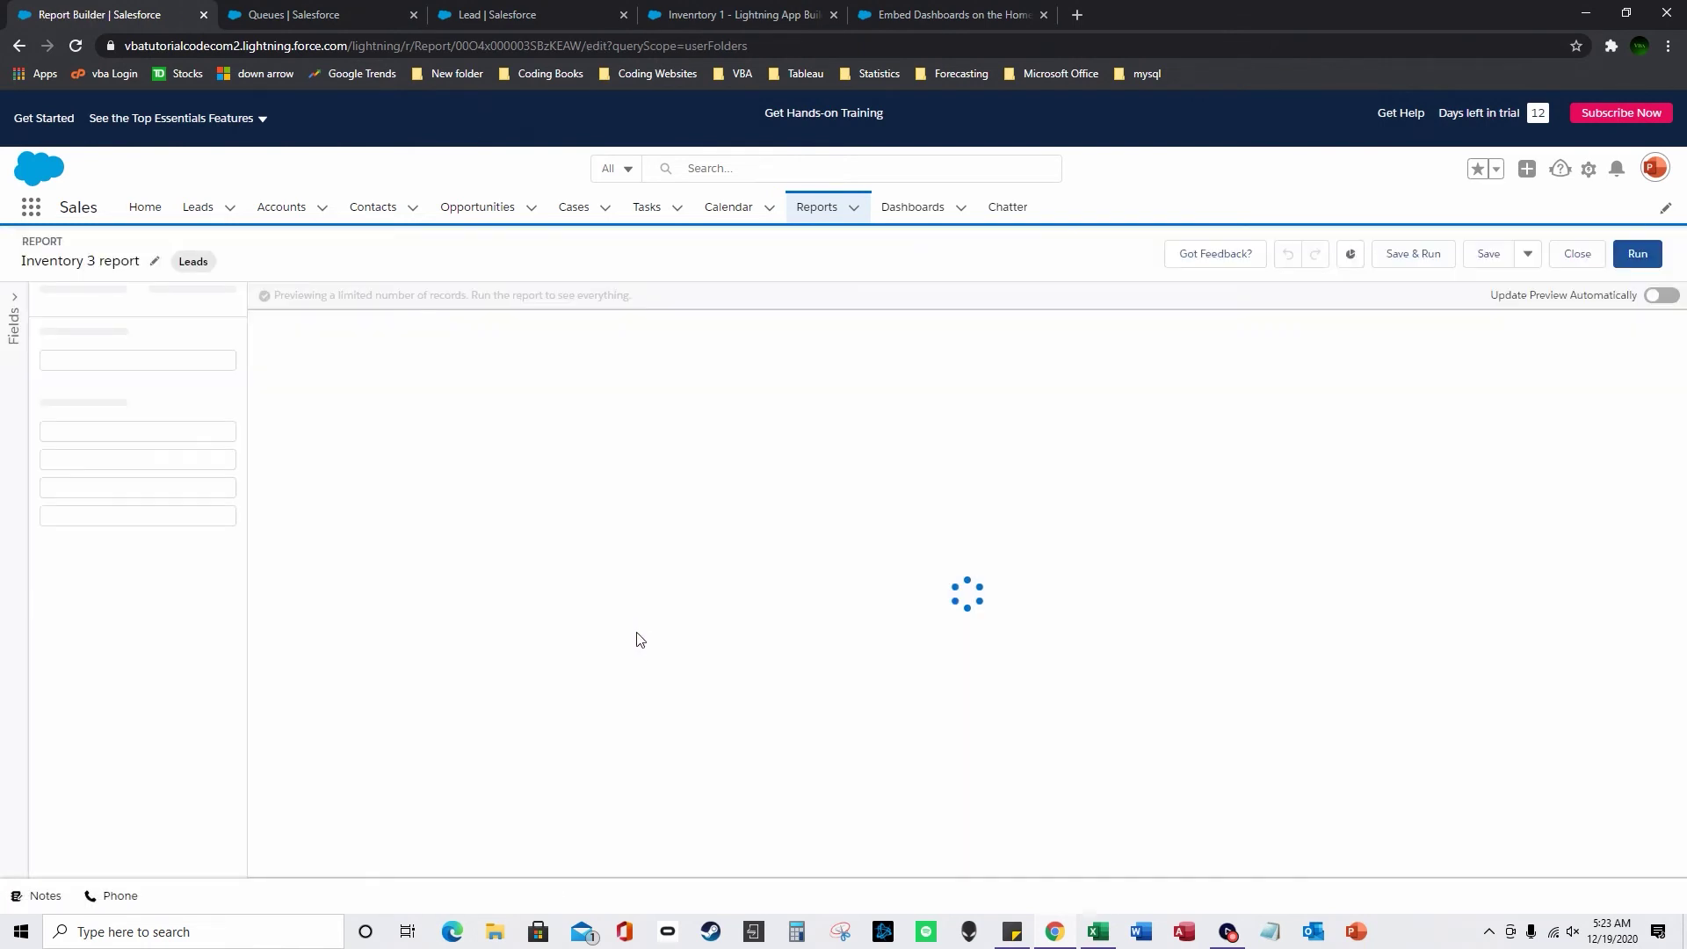
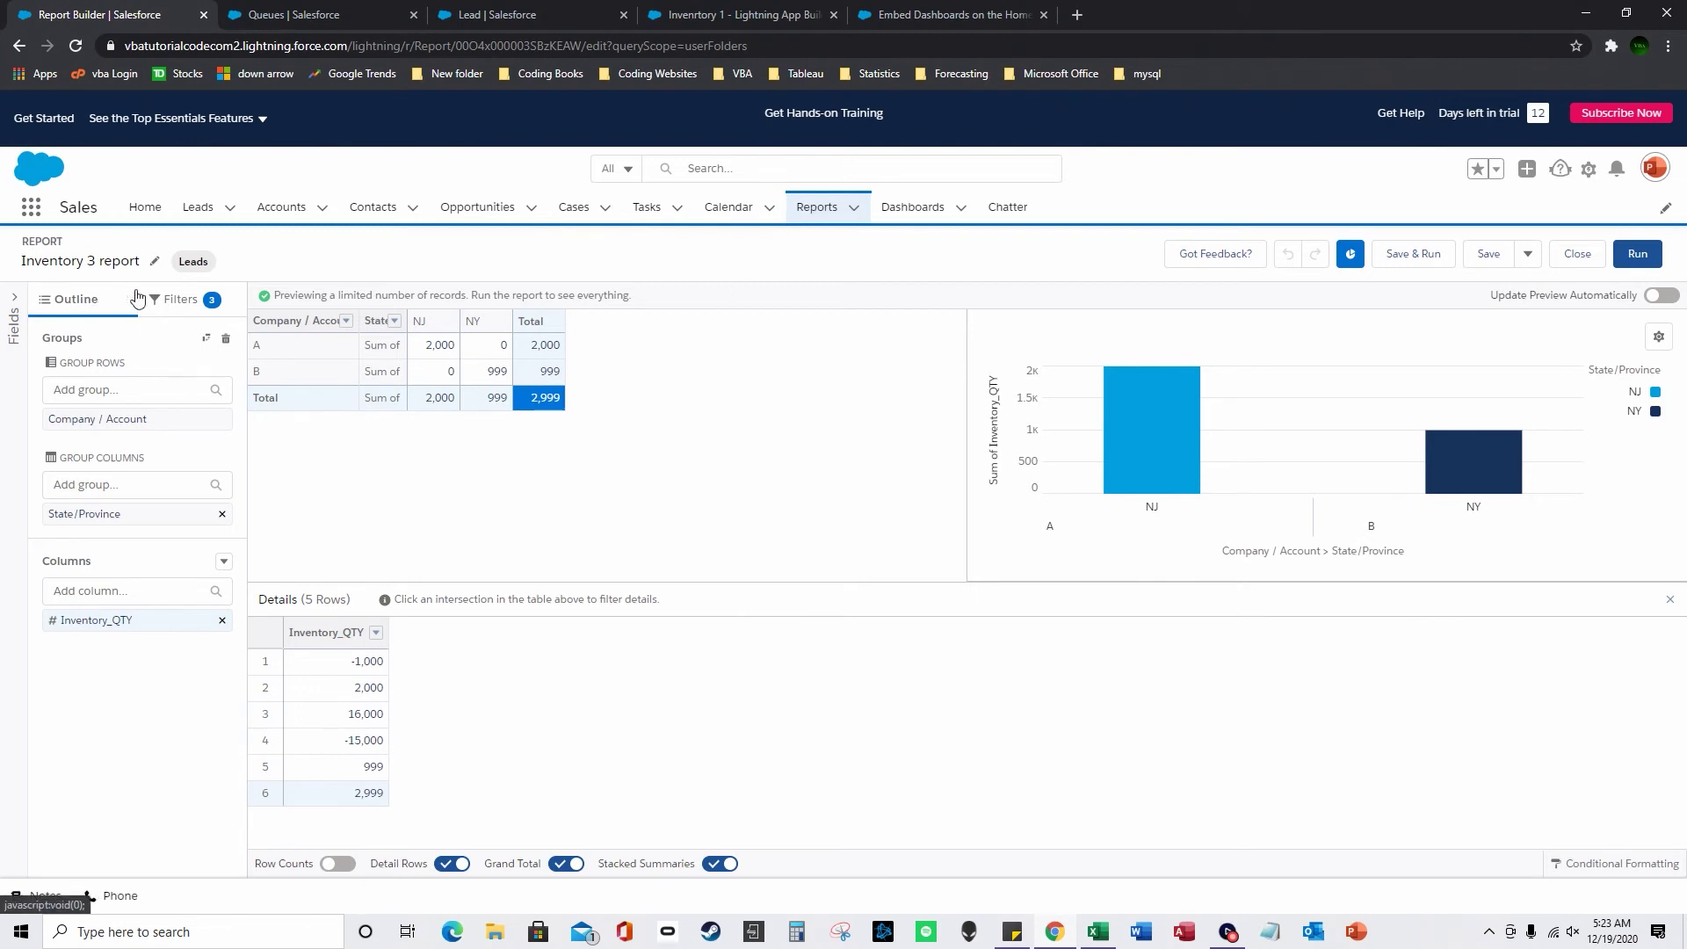
Step: Examine the filters of the Inventory 3 report and the Inventory 2 Leads report, then check the existing dashboards and the home page
{"action": "left_click", "coordinate": [180, 299]}
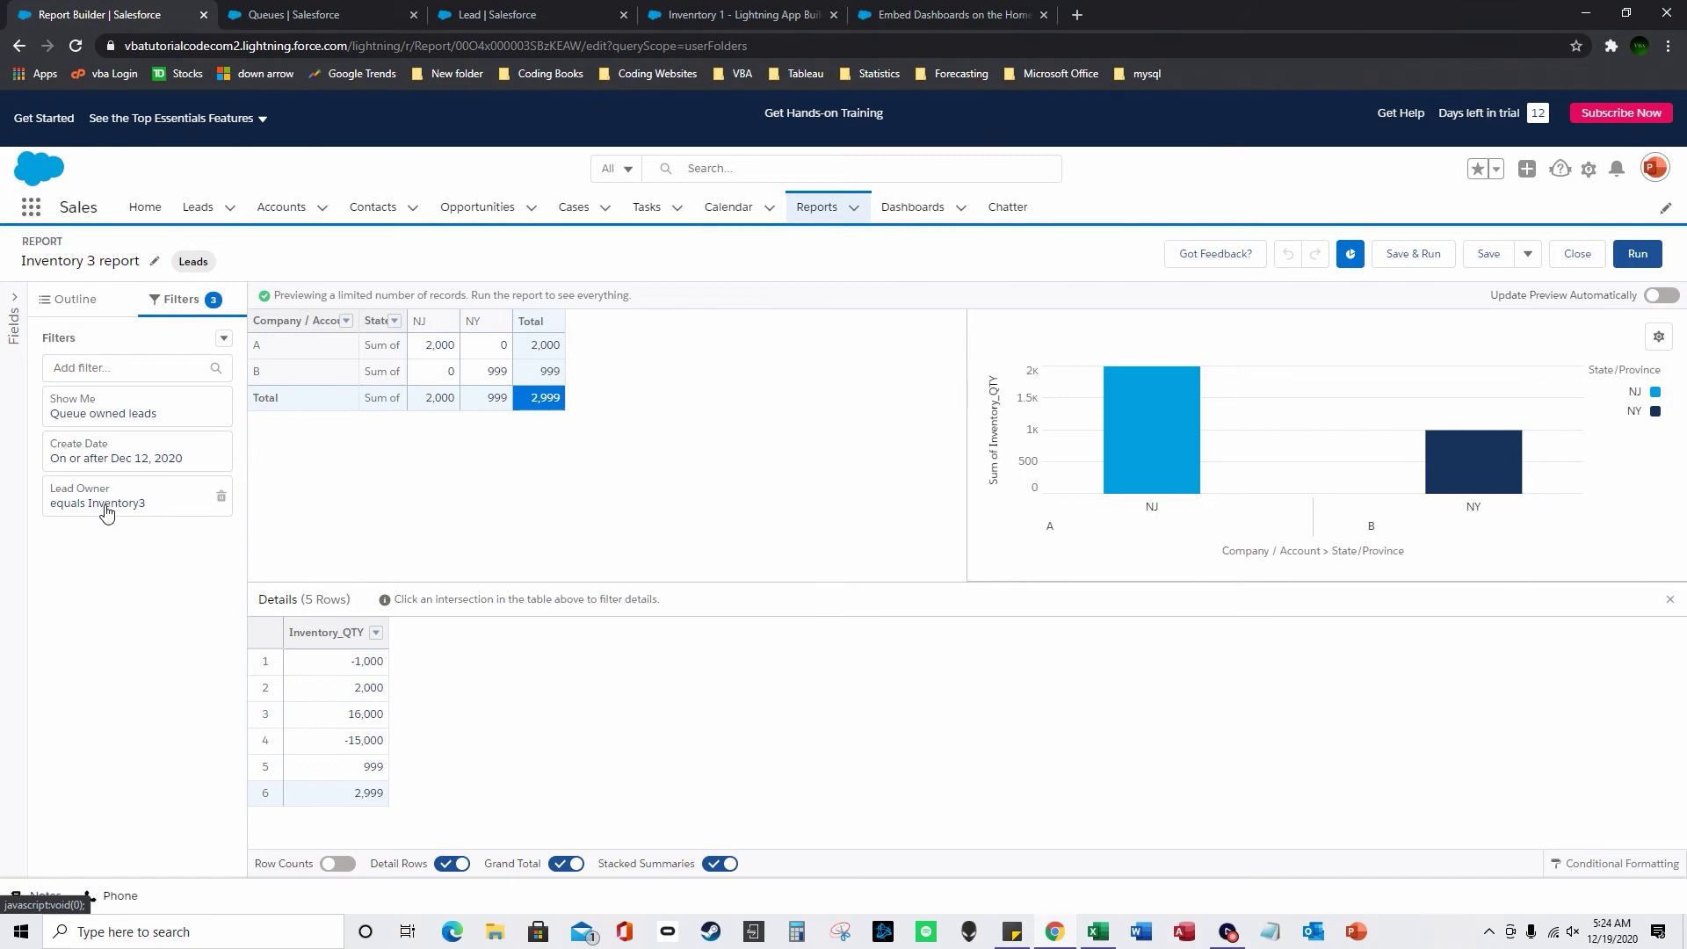
{"action": "left_click", "coordinate": [813, 208]}
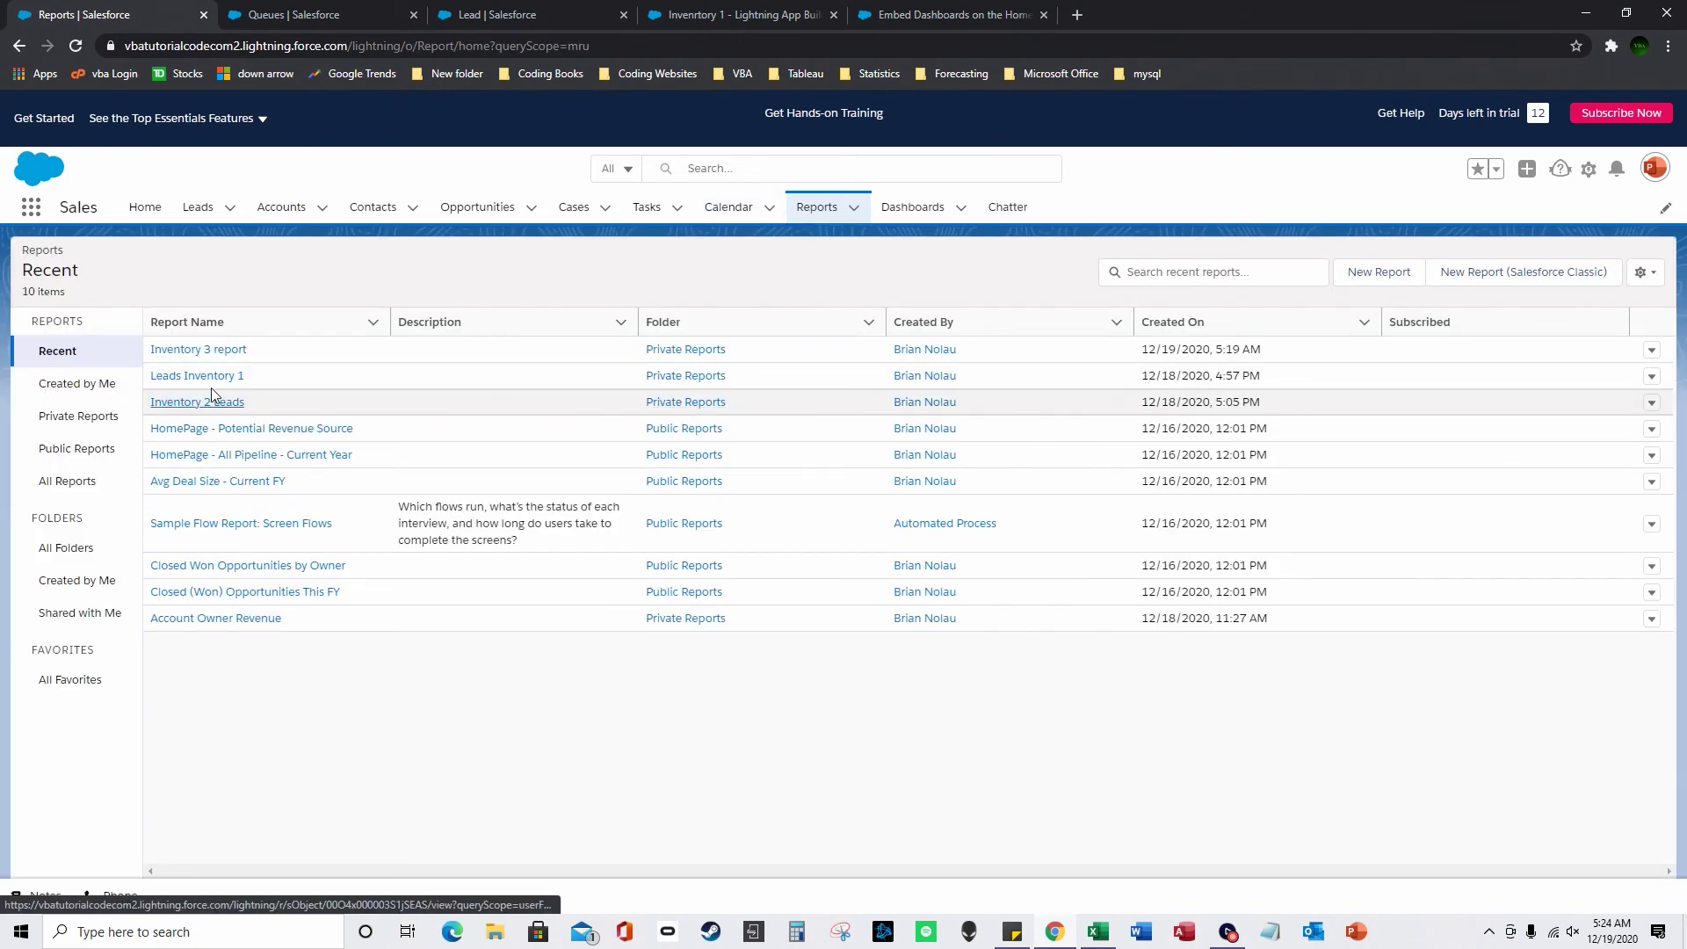
{"action": "left_click", "coordinate": [220, 401]}
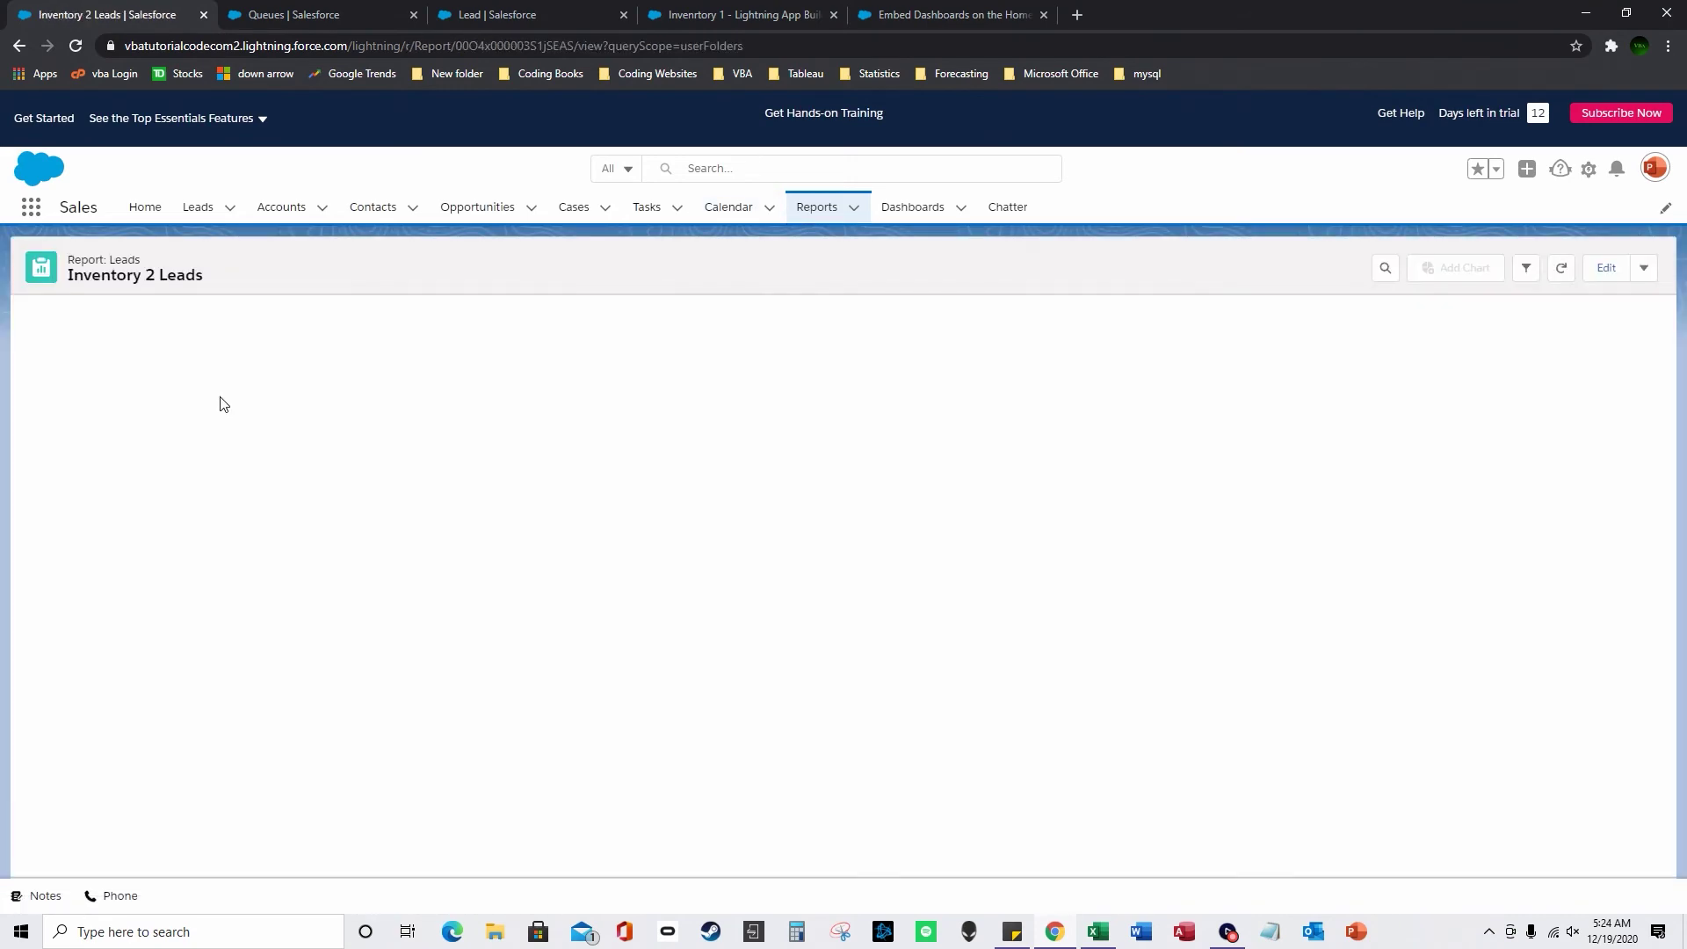
{"action": "left_click", "coordinate": [1606, 268]}
{"action": "left_click", "coordinate": [175, 302]}
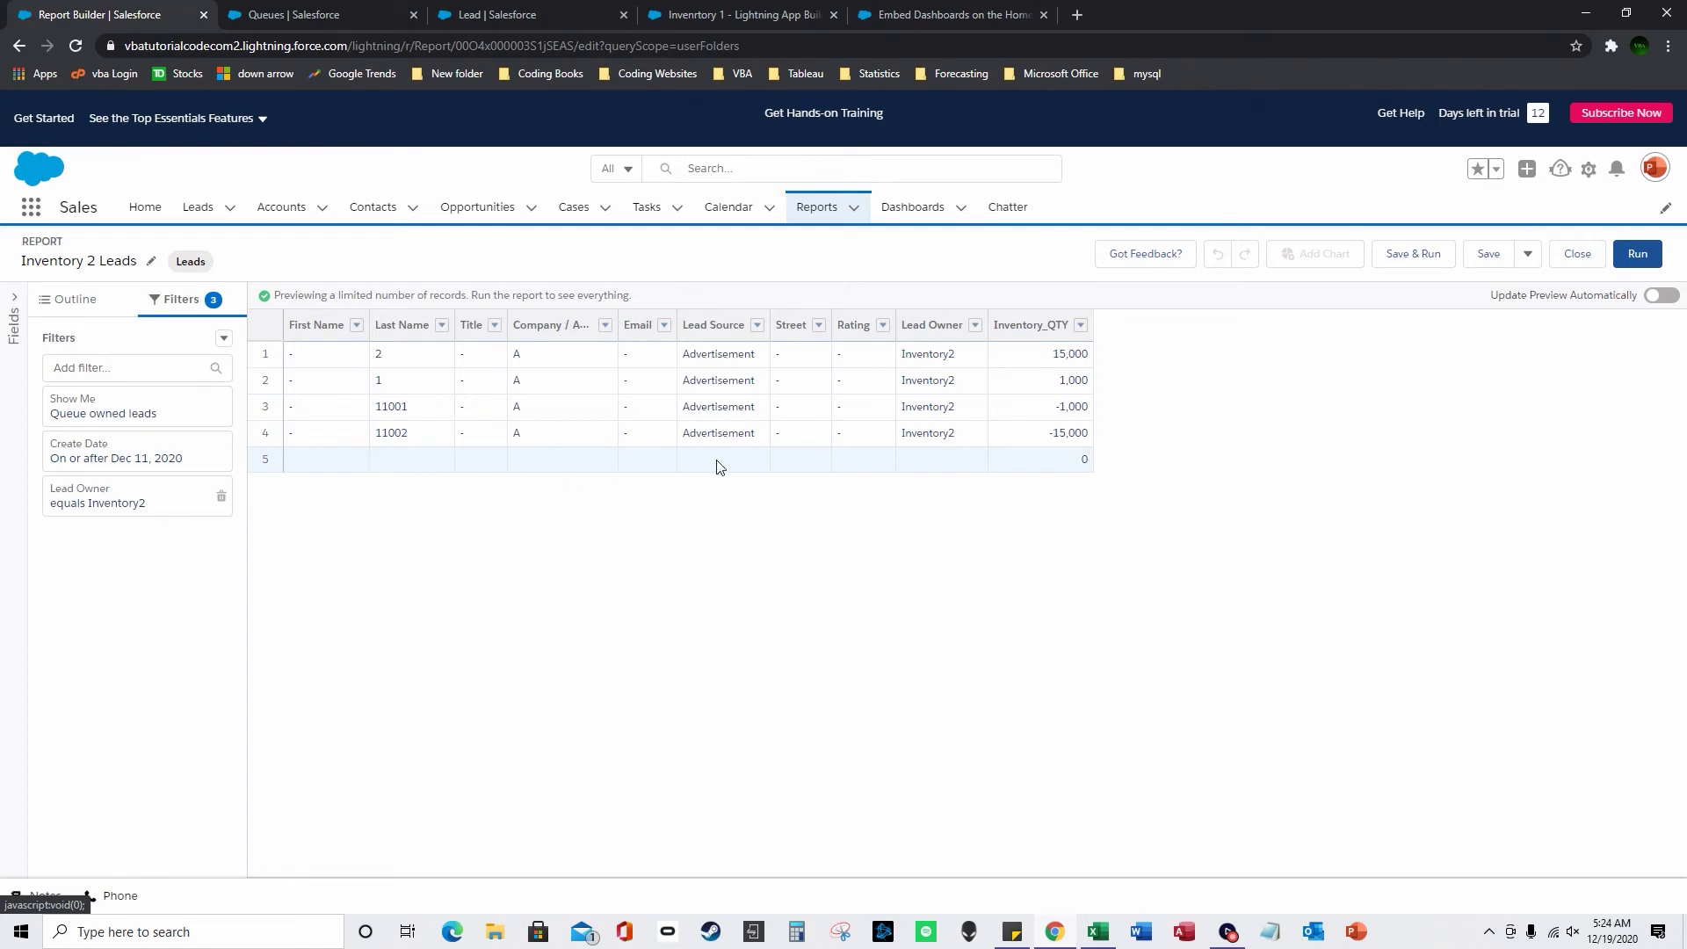
{"action": "left_click", "coordinate": [910, 218]}
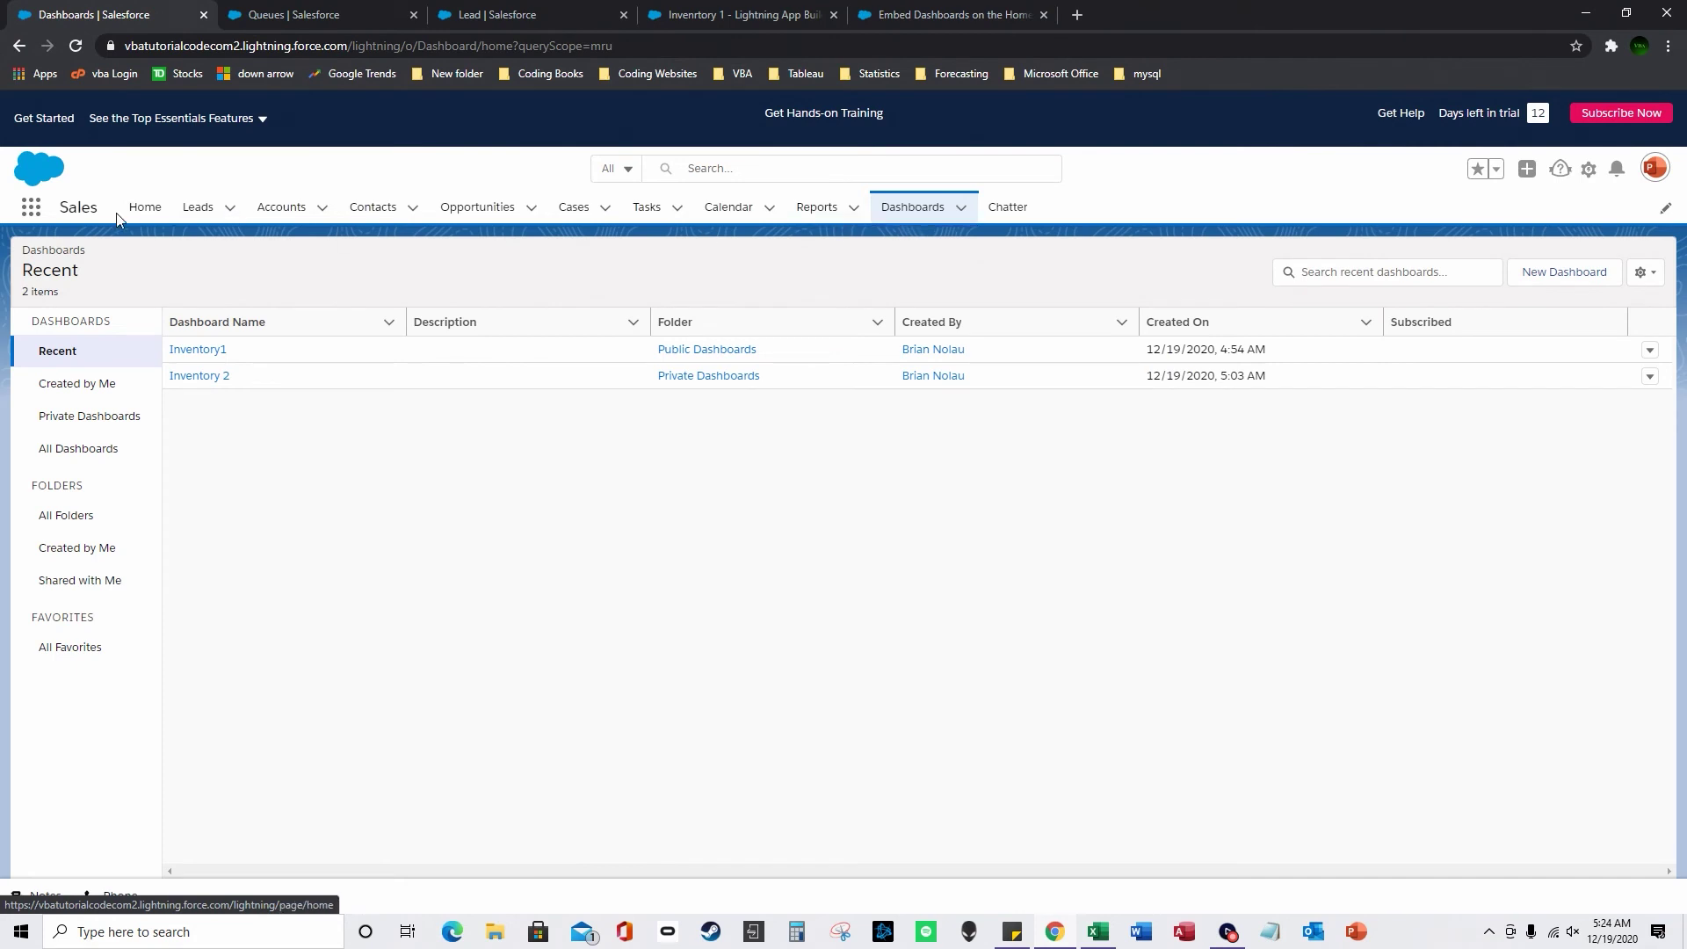
{"action": "left_click", "coordinate": [142, 210]}
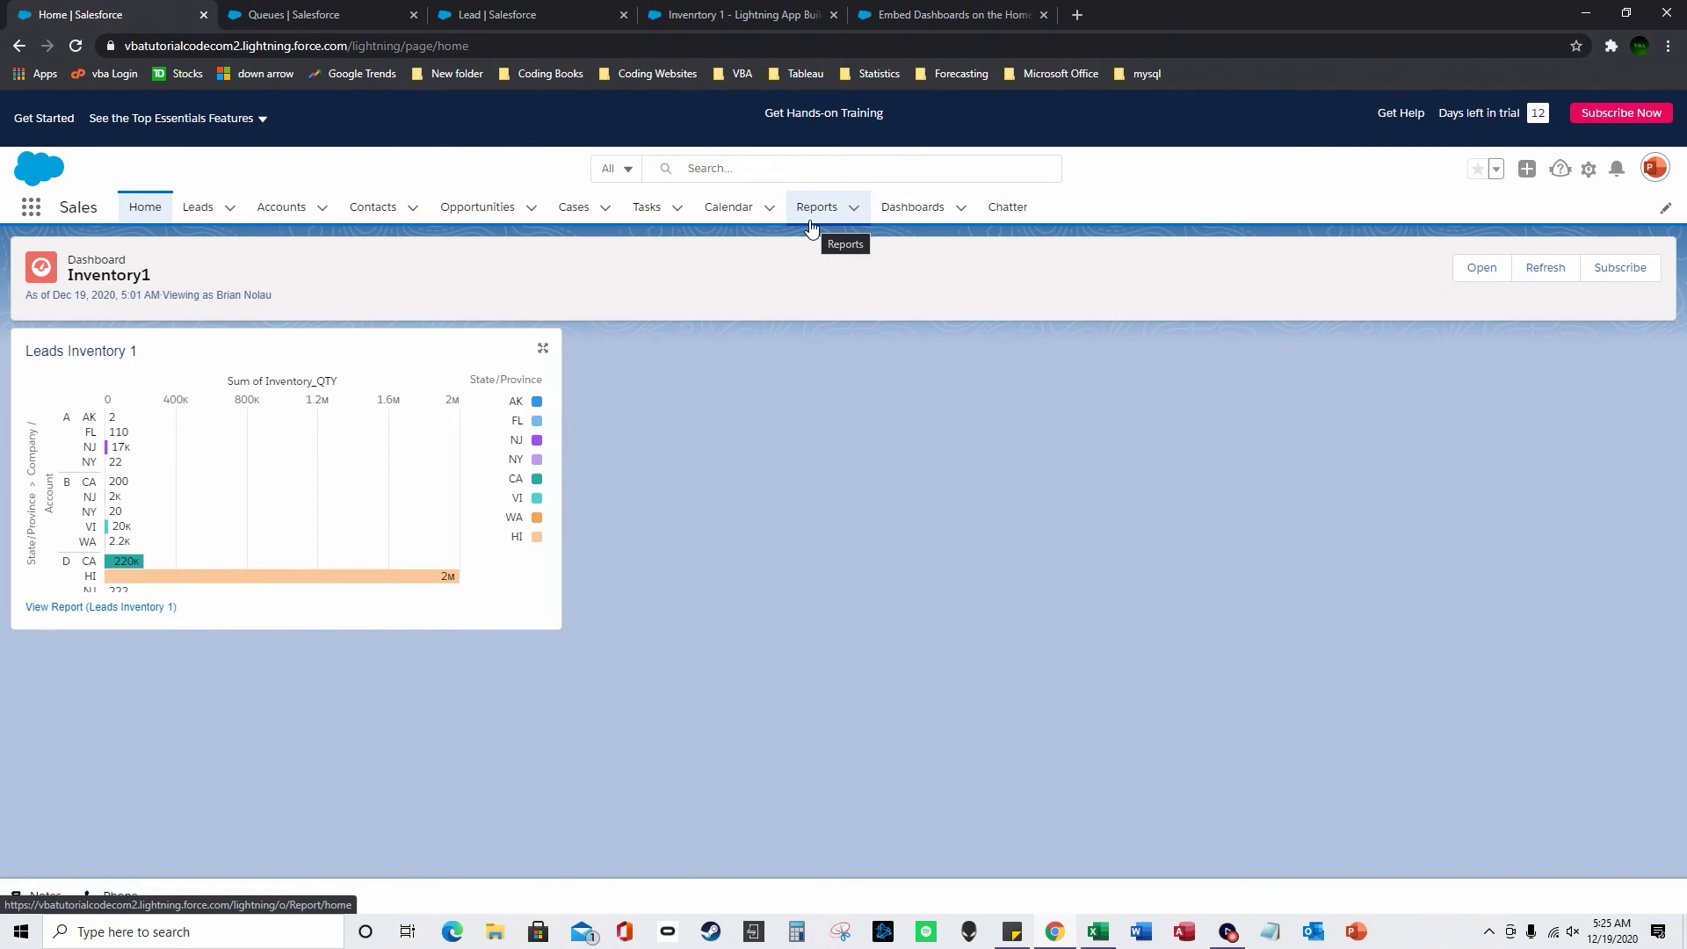
Step: Create a new dashboard named Inventory3 in the Private Dashboards folder
{"action": "left_click", "coordinate": [910, 210]}
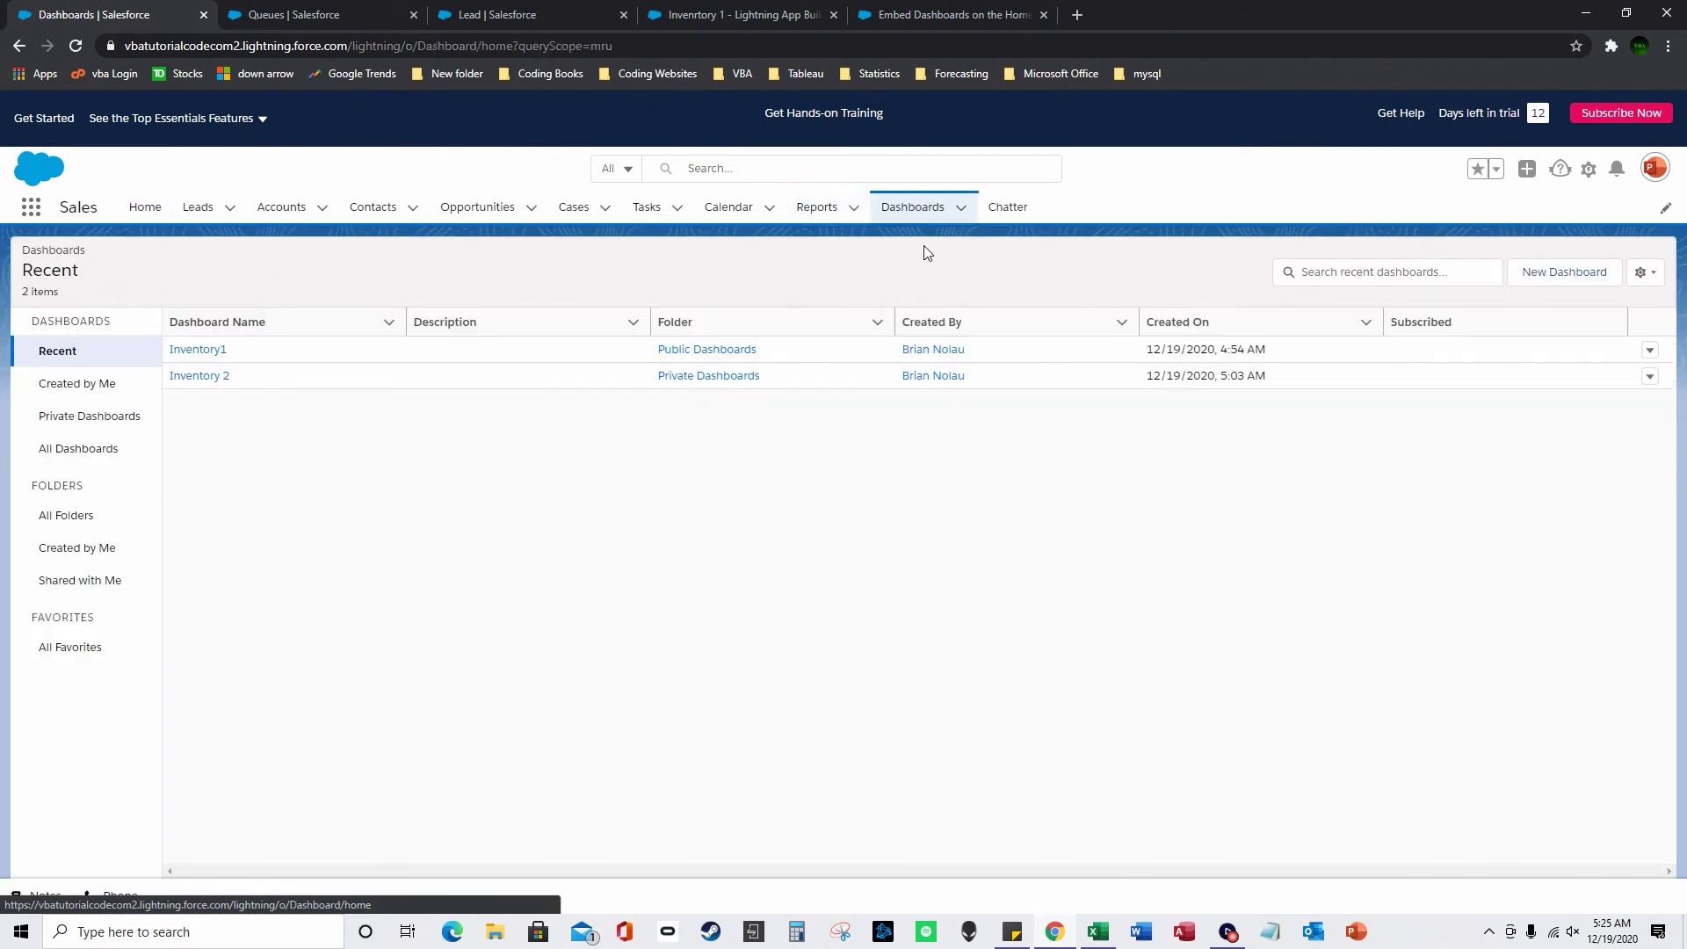
{"action": "left_click", "coordinate": [1543, 274]}
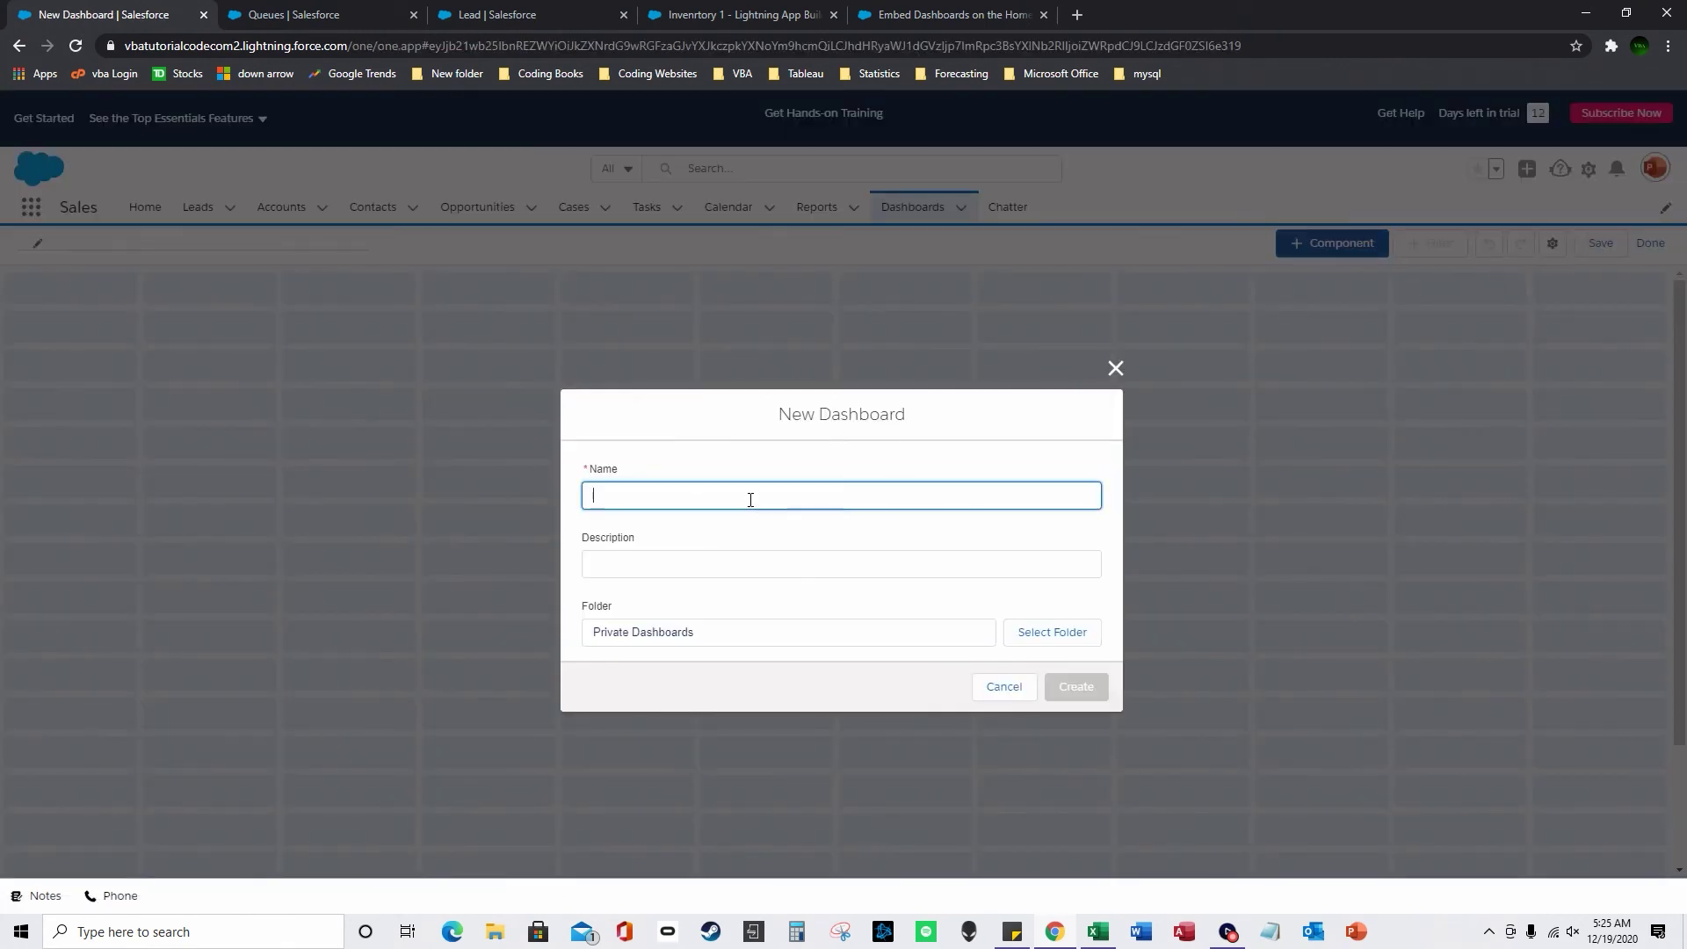
{"action": "type", "text": "Inventory3"}
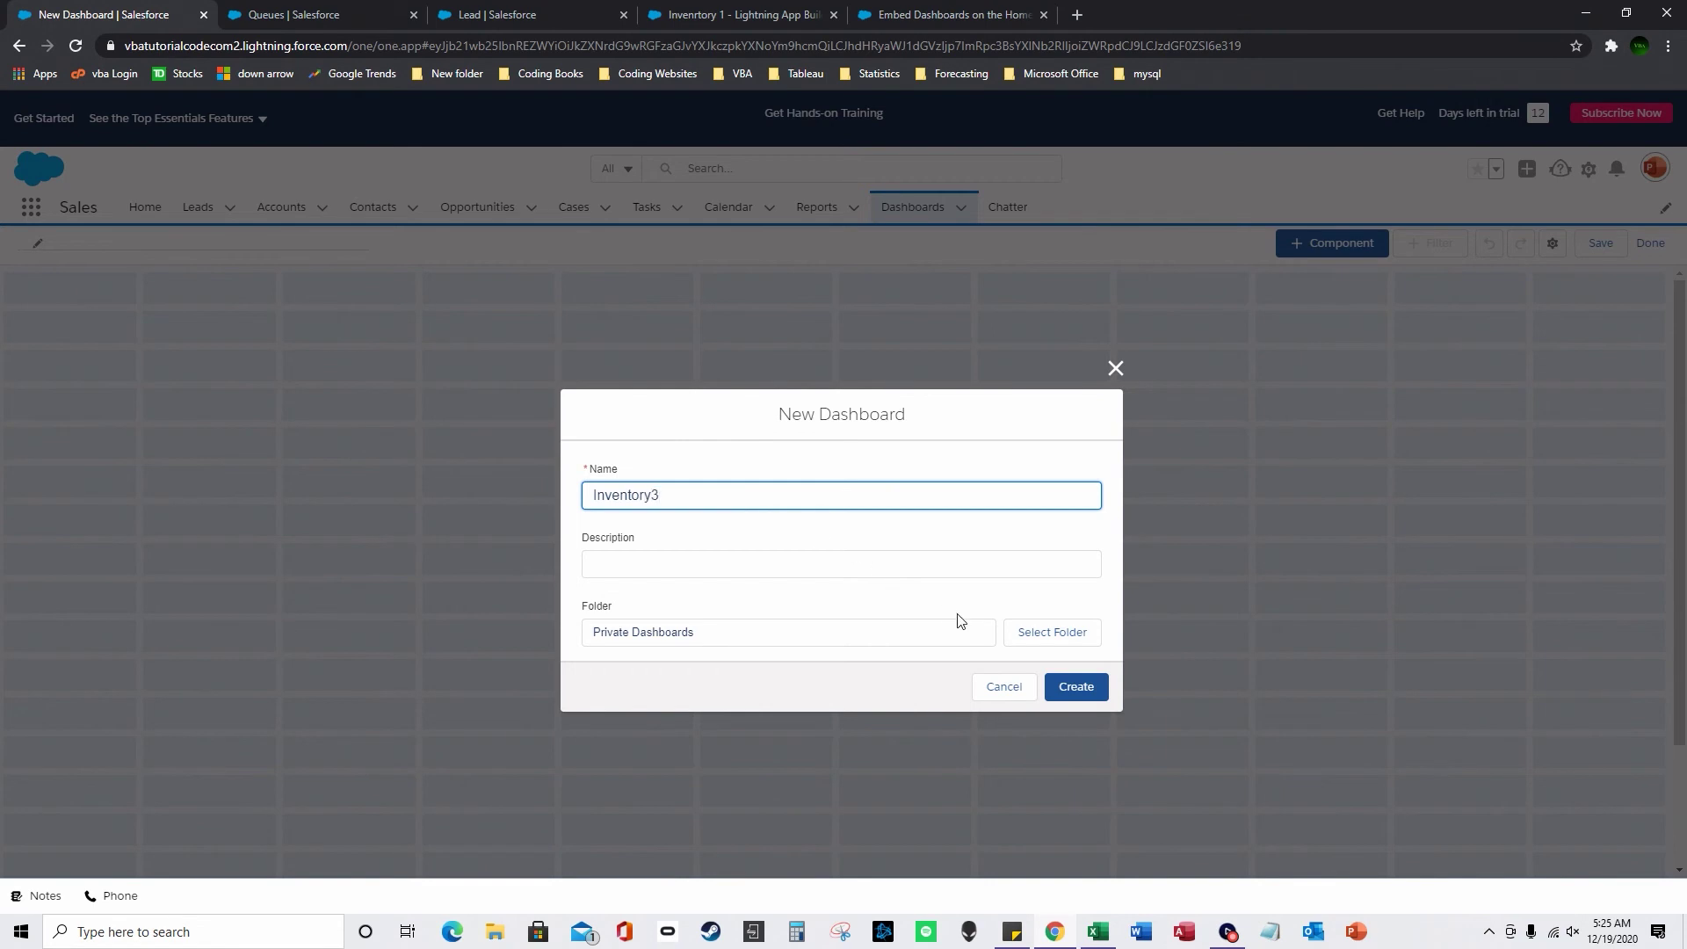
{"action": "left_click", "coordinate": [1063, 688]}
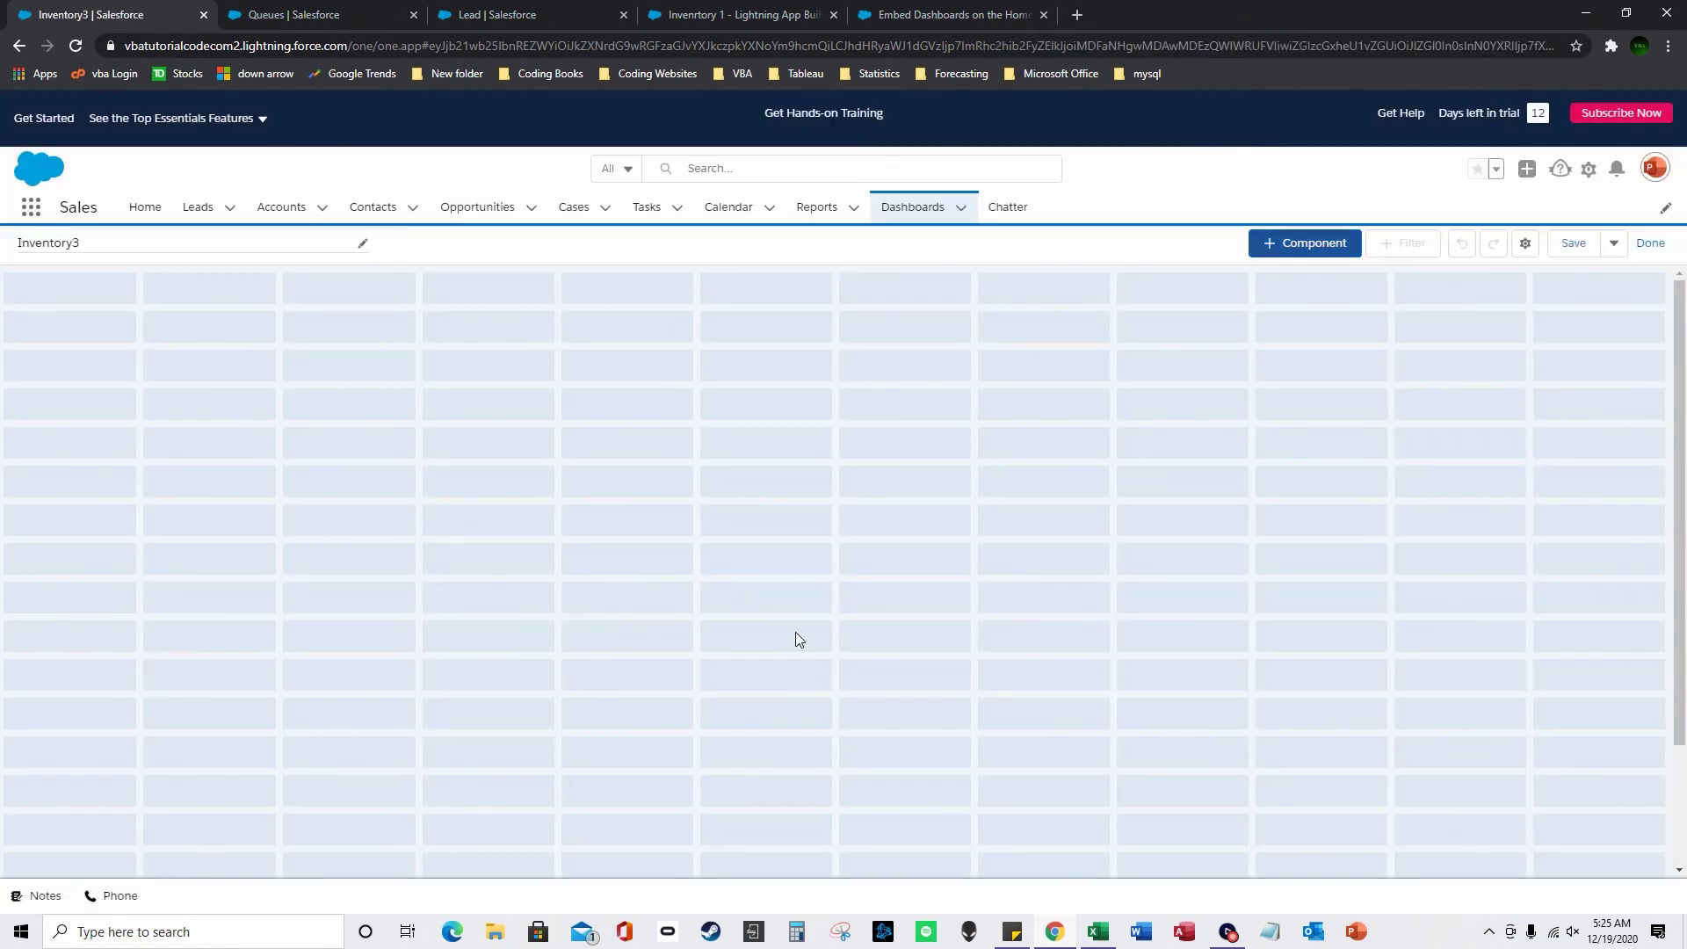
Step: Start a dashboard component based on the Inventory 3 report from the private reports
{"action": "left_click", "coordinate": [1285, 246]}
{"action": "left_click", "coordinate": [211, 475]}
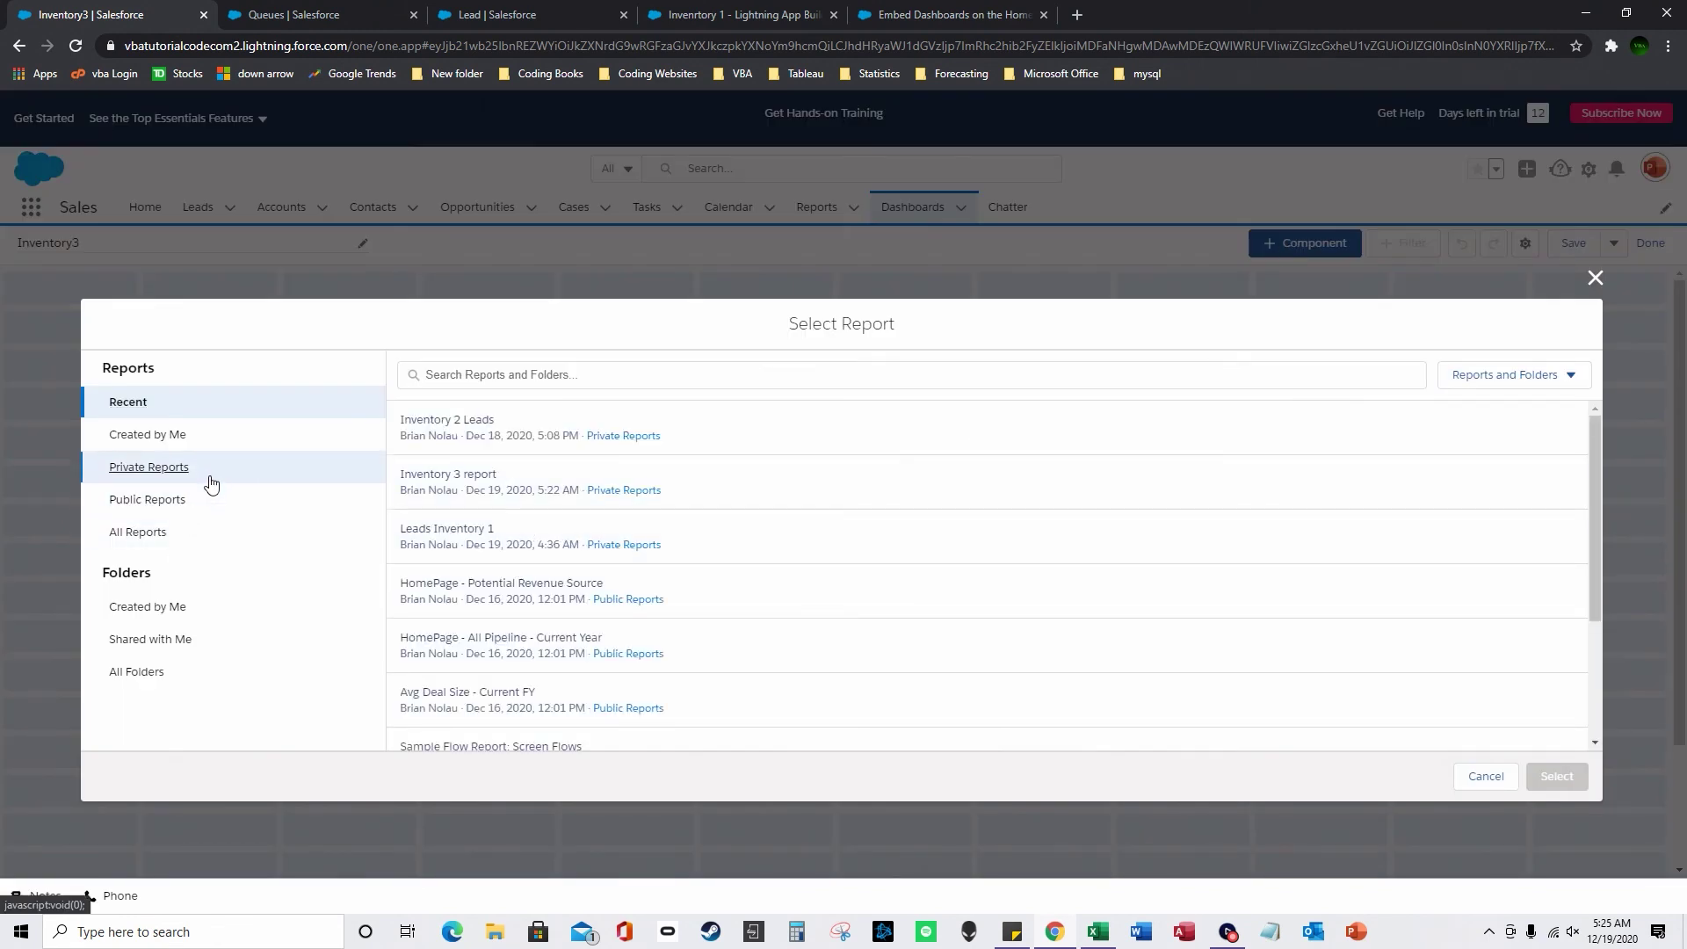
{"action": "left_click", "coordinate": [550, 489]}
{"action": "left_click", "coordinate": [511, 552]}
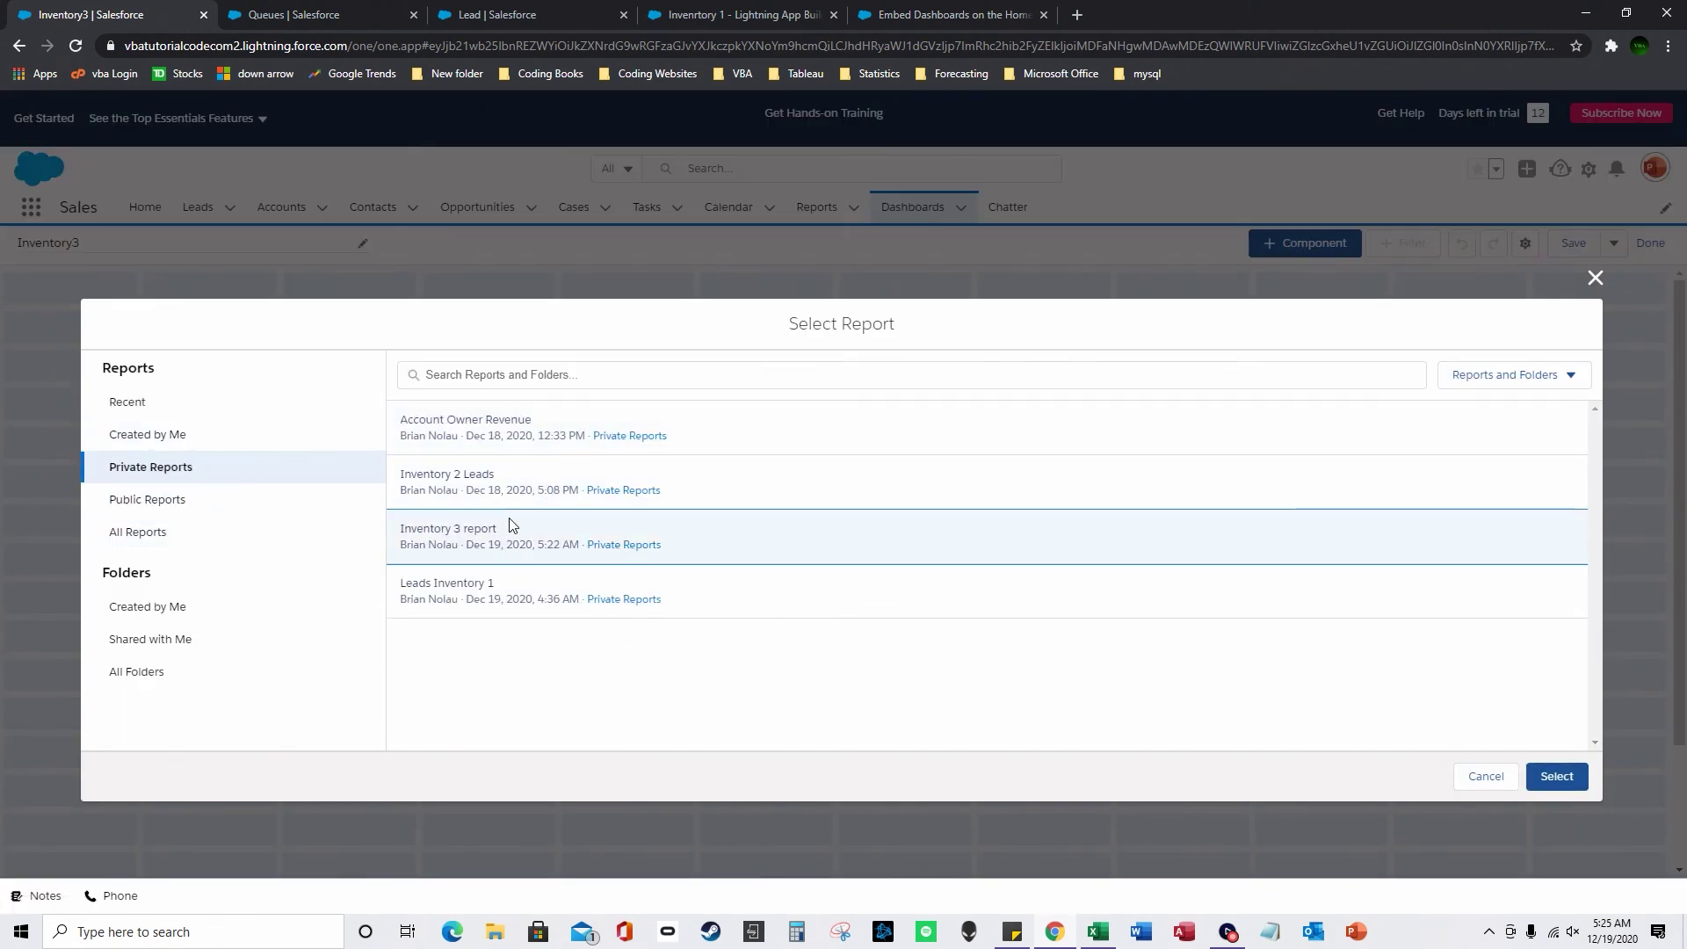
{"action": "left_click", "coordinate": [1560, 776]}
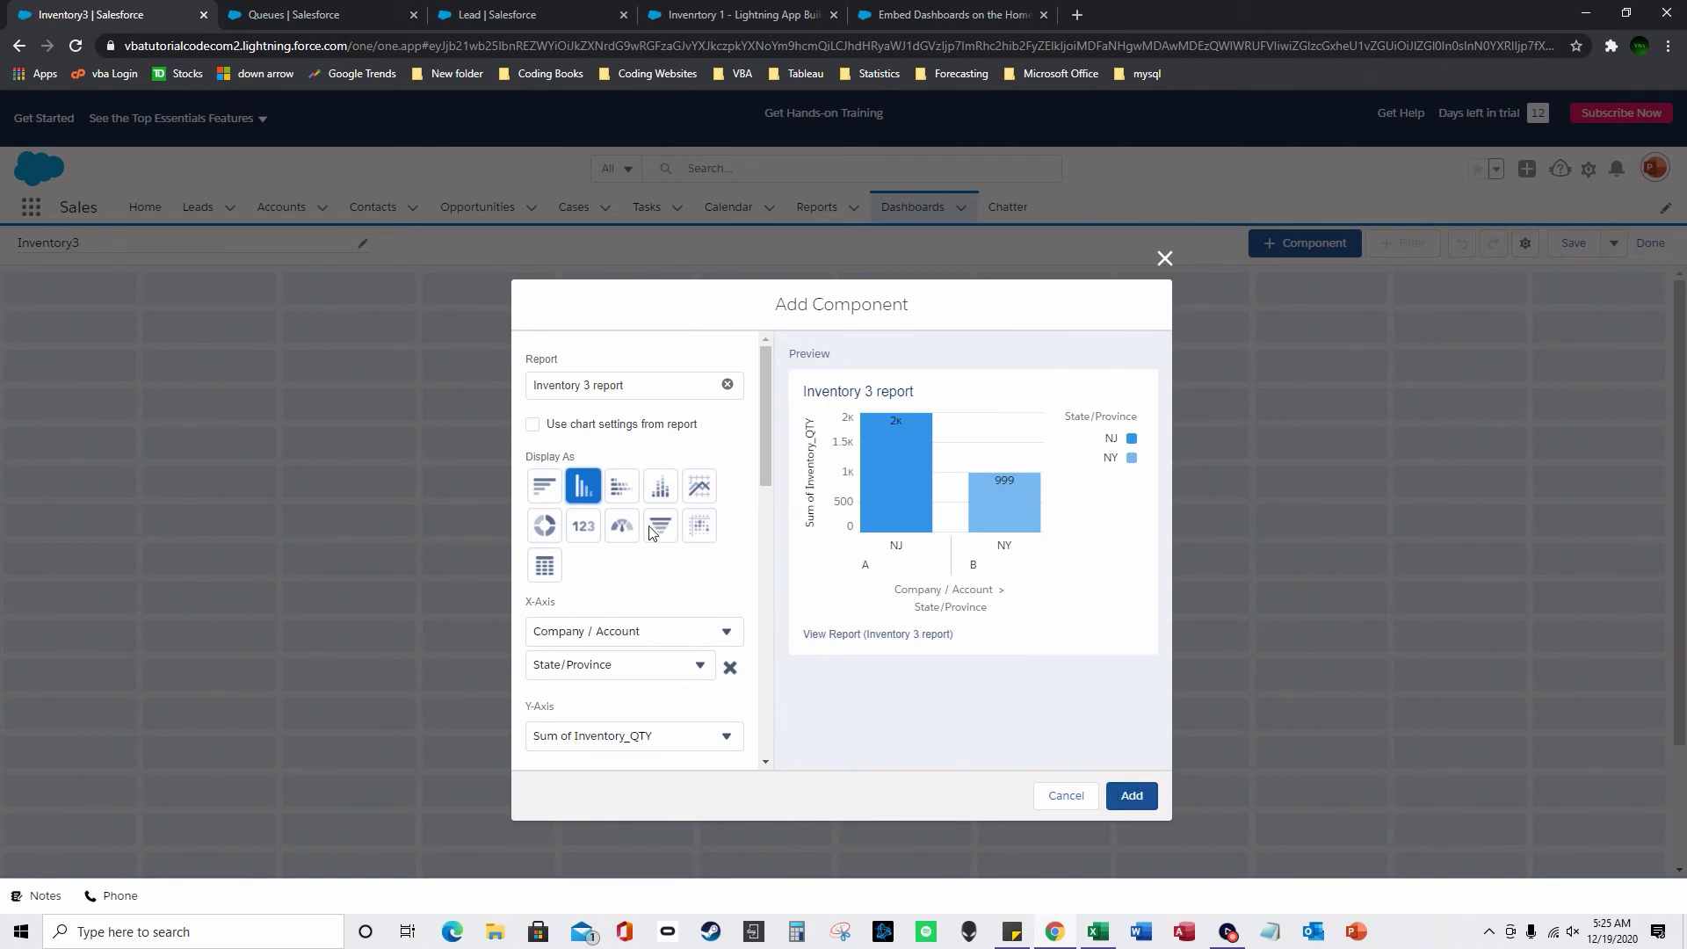
Step: Give the chart component the subtitle "Subtitle" and refresh its preview
{"action": "scroll", "coordinate": [615, 646], "scroll_direction": "down", "scroll_amount": 3}
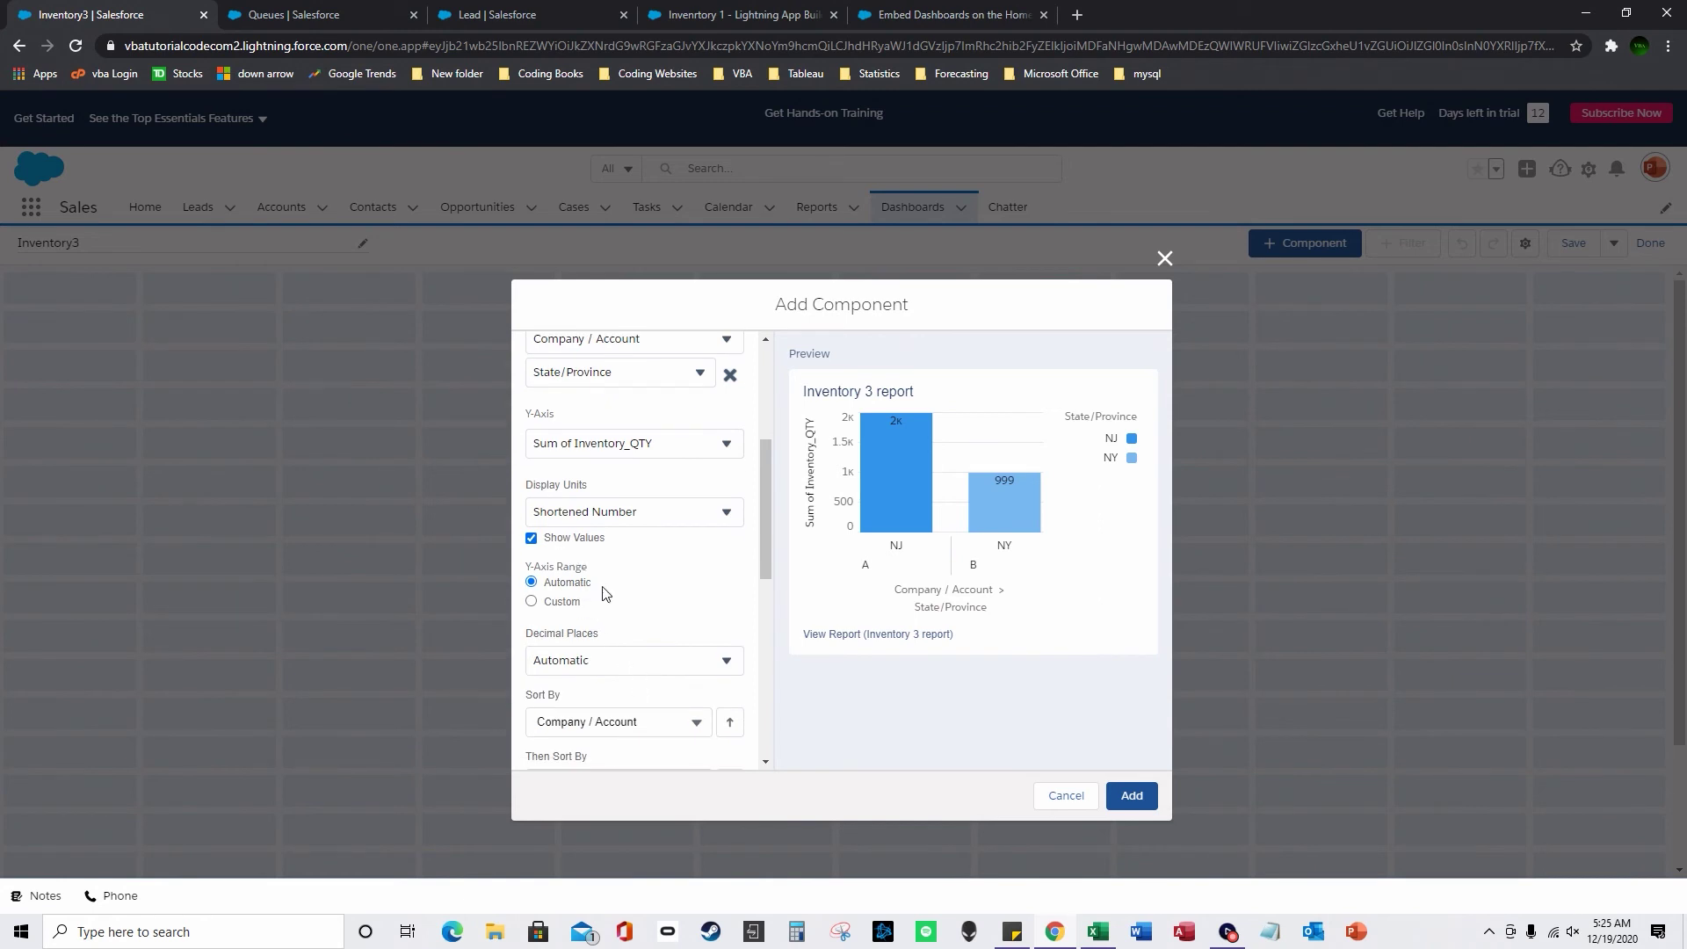
{"action": "scroll", "coordinate": [694, 664], "scroll_direction": "down", "scroll_amount": 3}
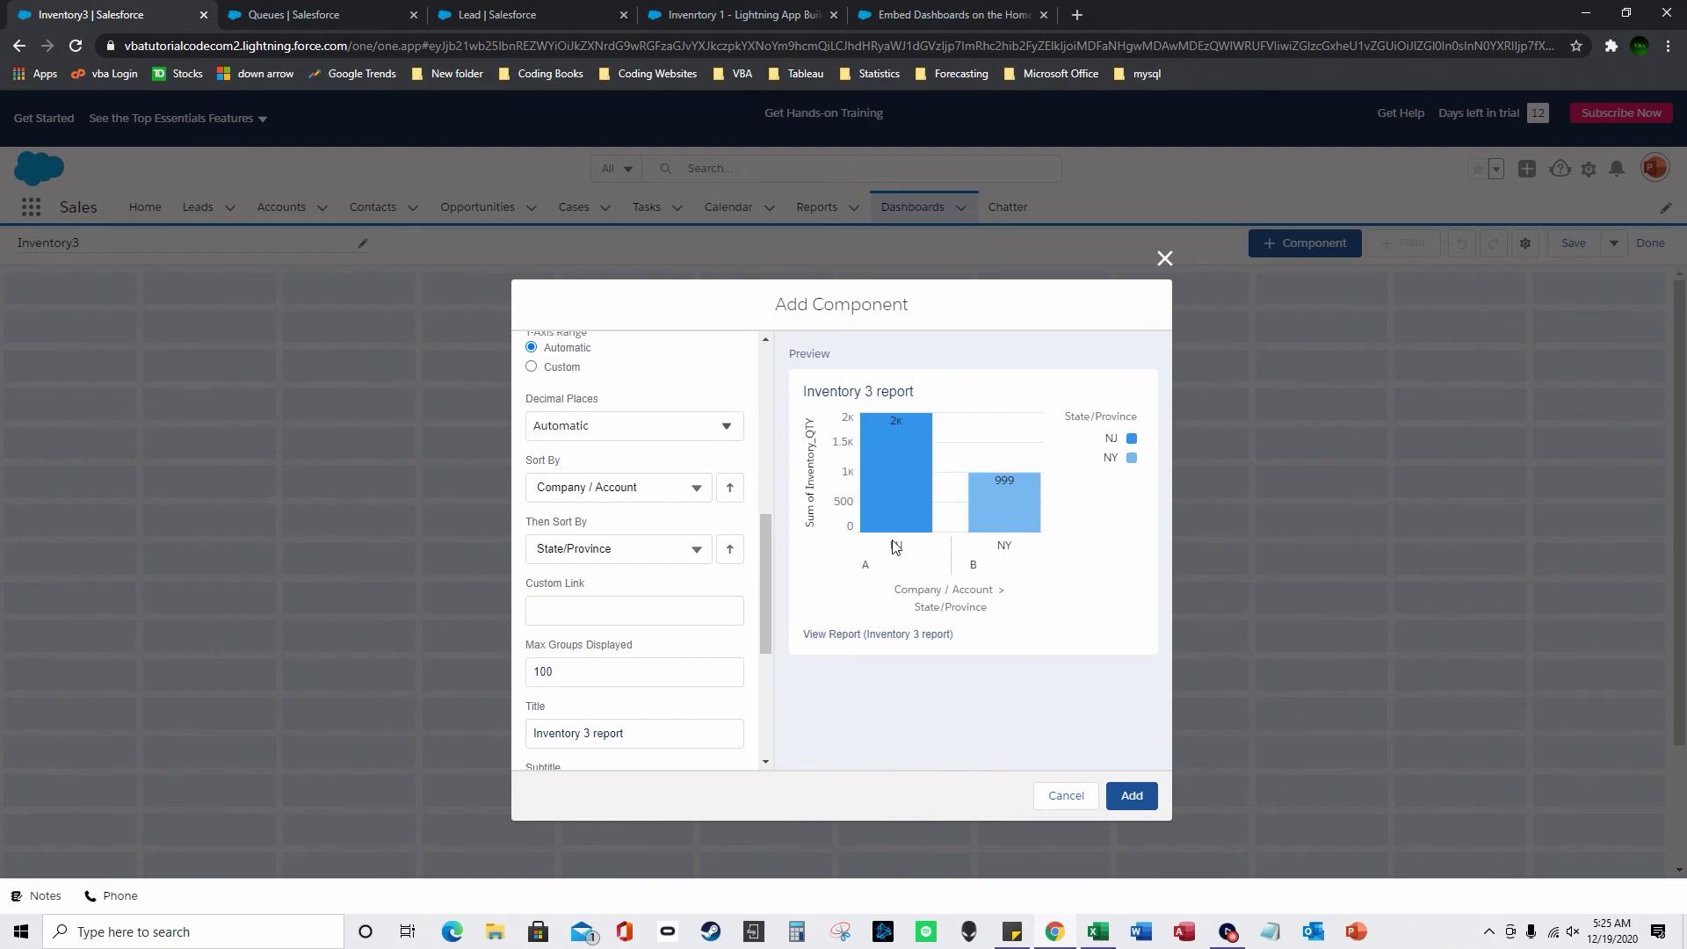
{"action": "scroll", "coordinate": [720, 614], "scroll_direction": "down", "scroll_amount": 2}
{"action": "scroll", "coordinate": [721, 613], "scroll_direction": "down", "scroll_amount": 2}
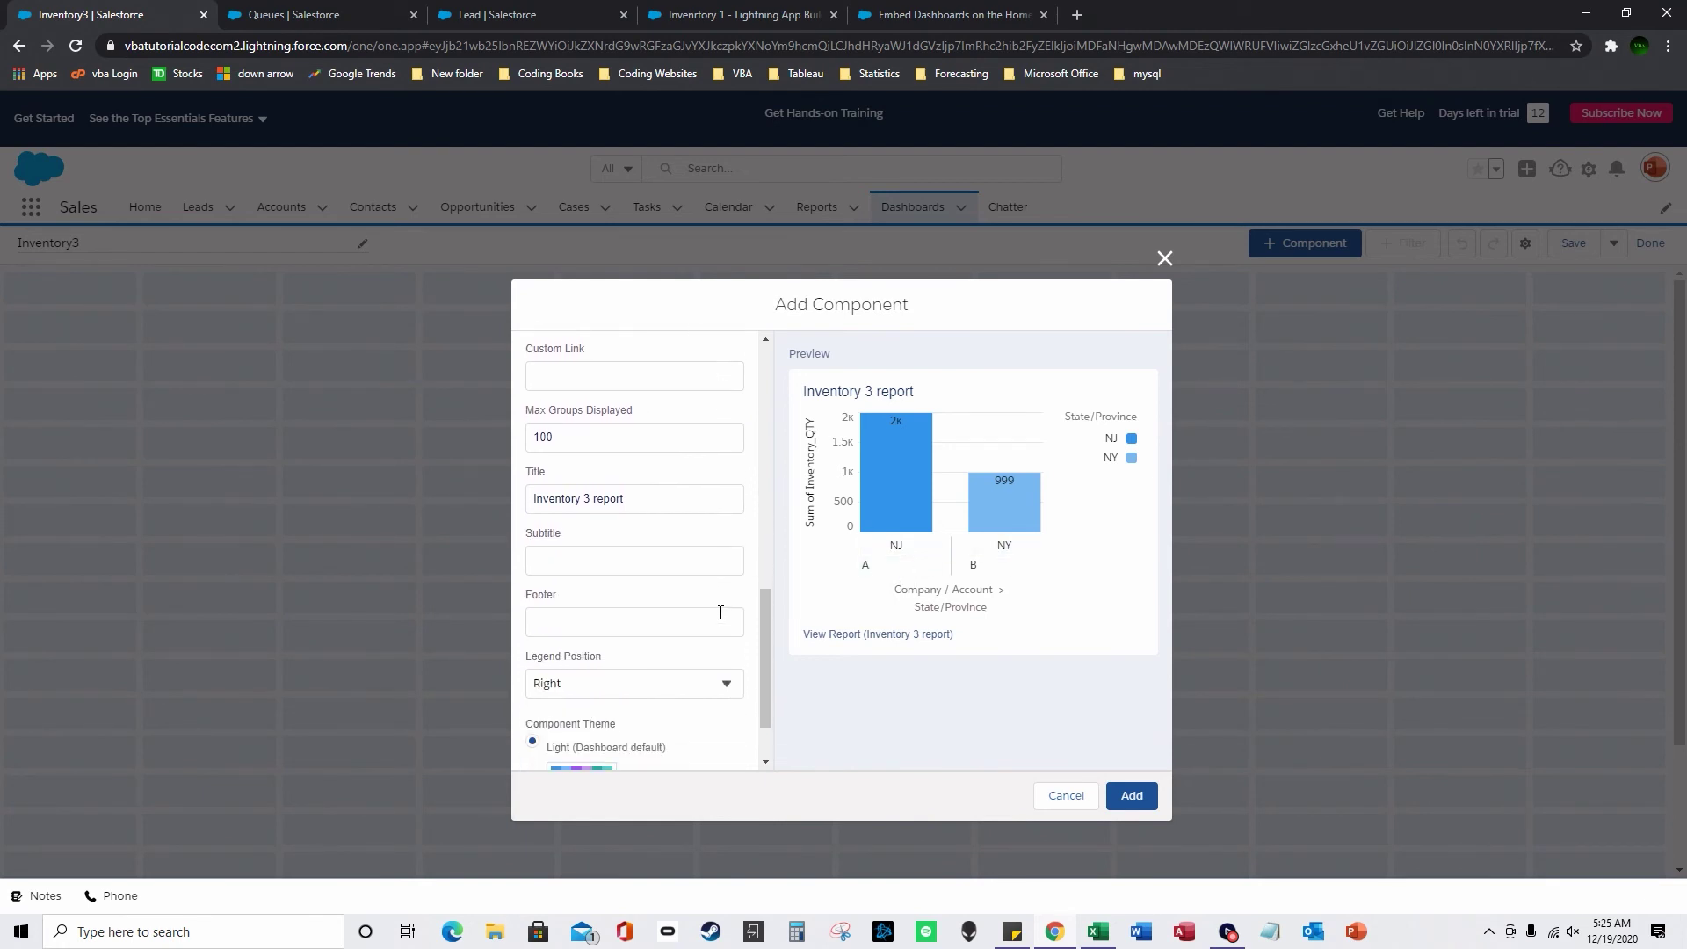
{"action": "left_click", "coordinate": [616, 492]}
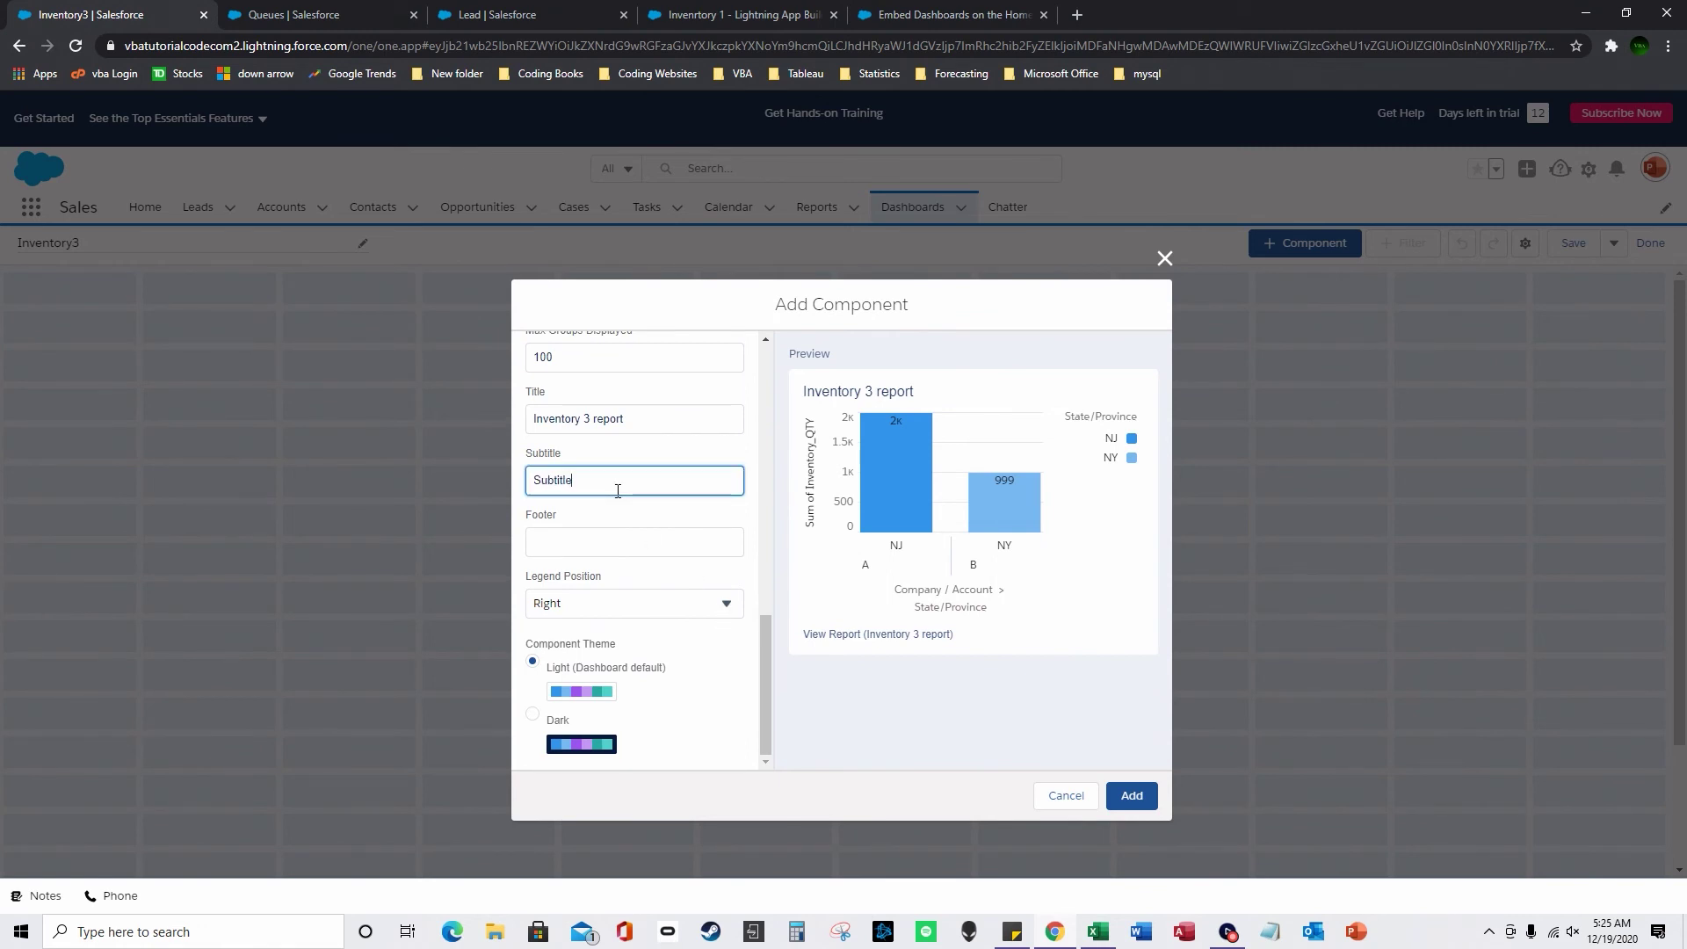
{"action": "left_click", "coordinate": [992, 735]}
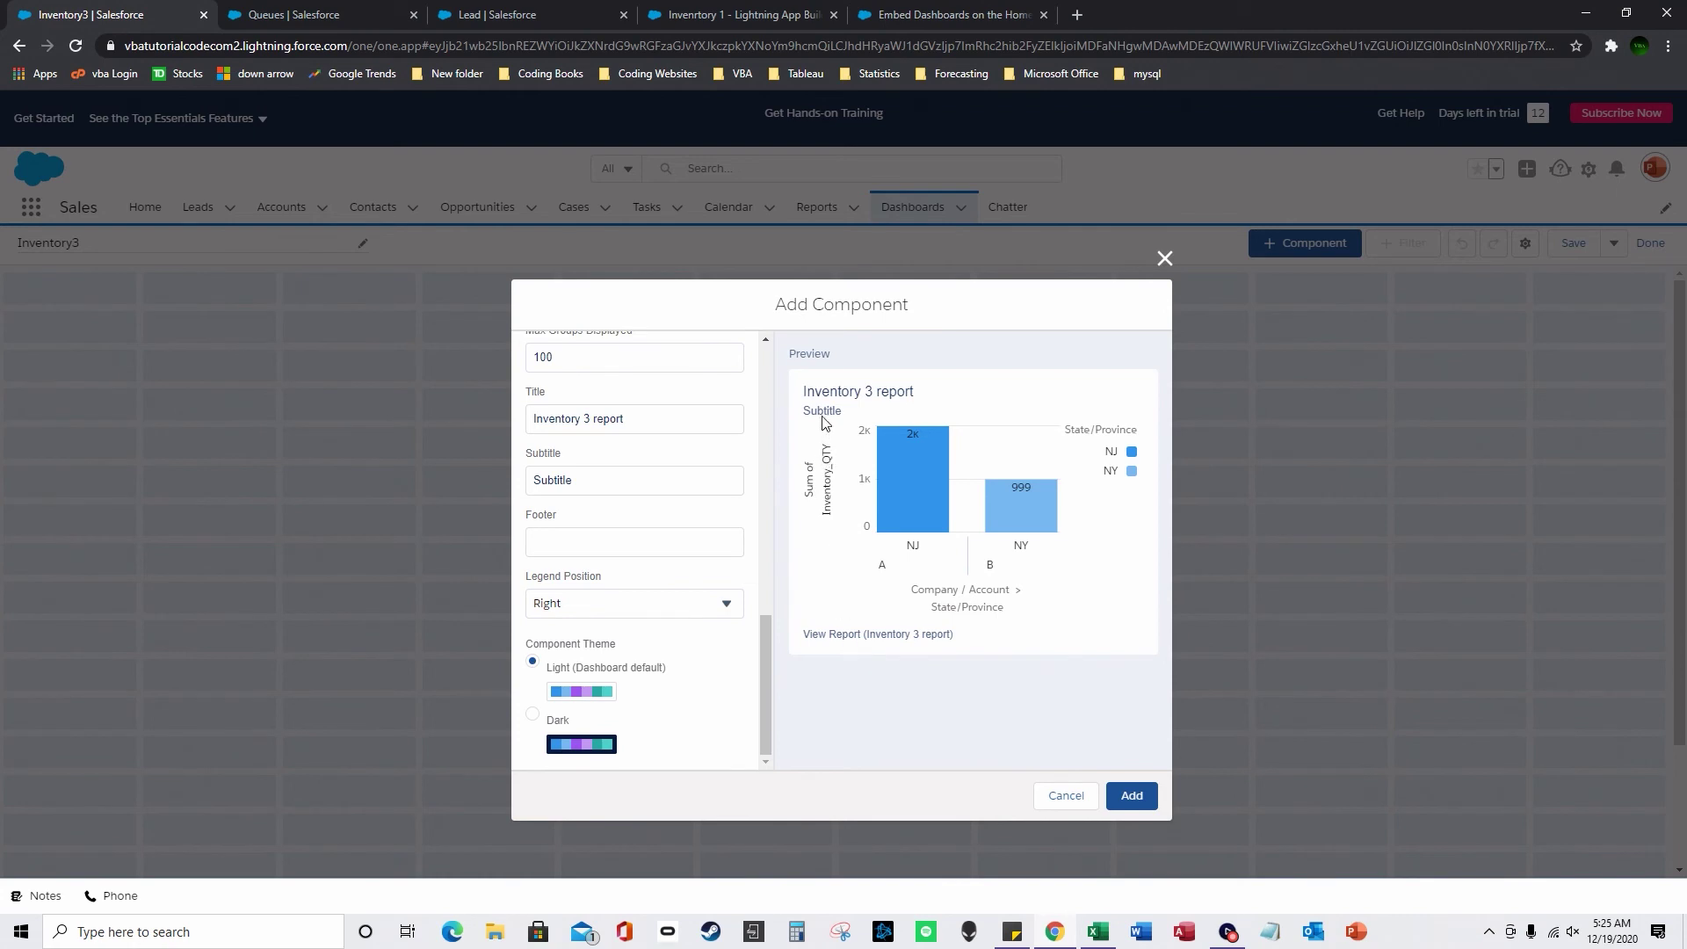
Step: Change the component's title to "Inventory 3 report $$$$" and set its footer to "Dashboard"
{"action": "left_click_drag", "start_coordinate": [631, 425], "coordinate": [553, 431]}
{"action": "left_click", "coordinate": [600, 423]}
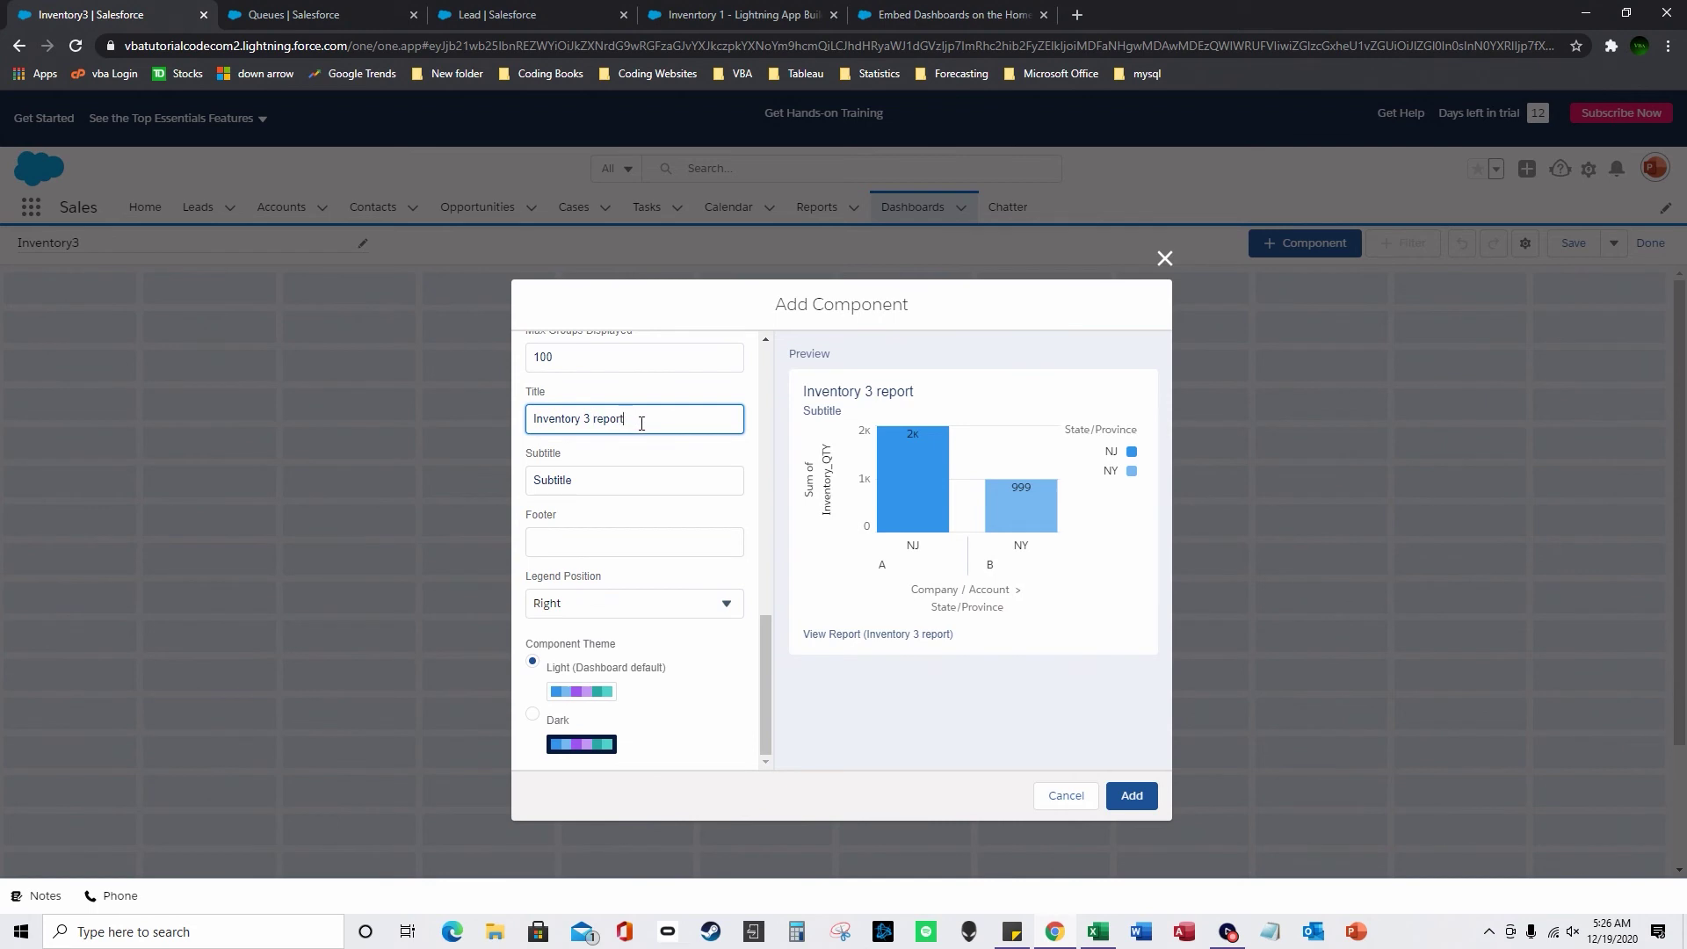
{"action": "type", "text": "$$$"}
{"action": "left_click", "coordinate": [883, 710]}
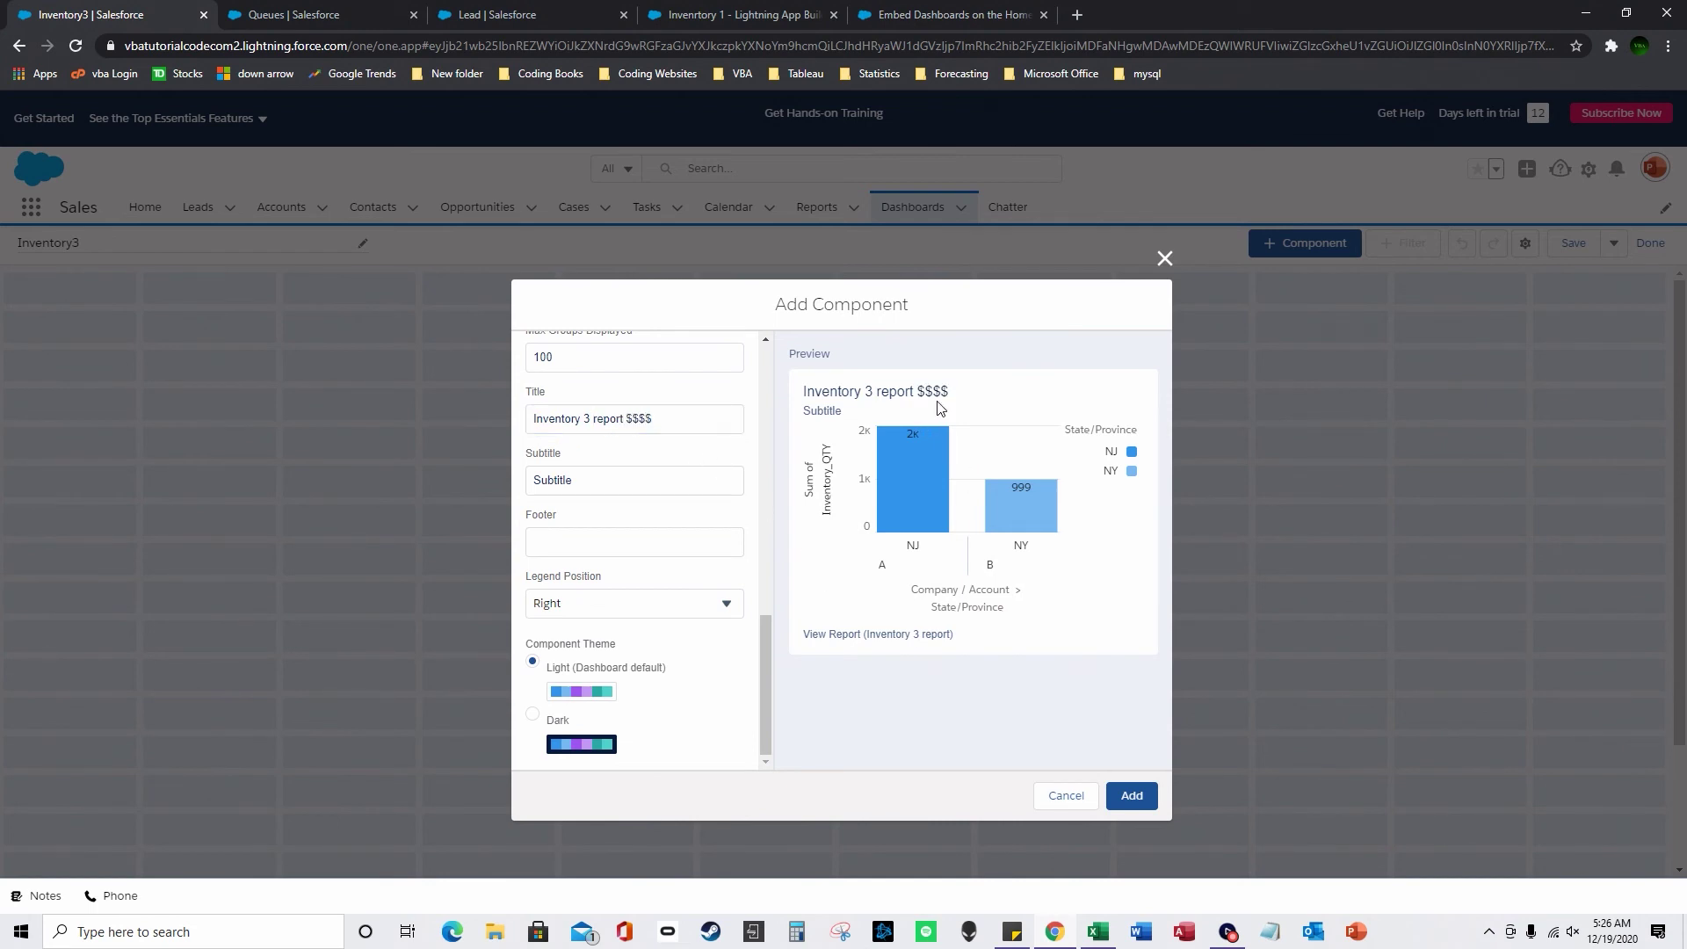
{"action": "left_click", "coordinate": [657, 545]}
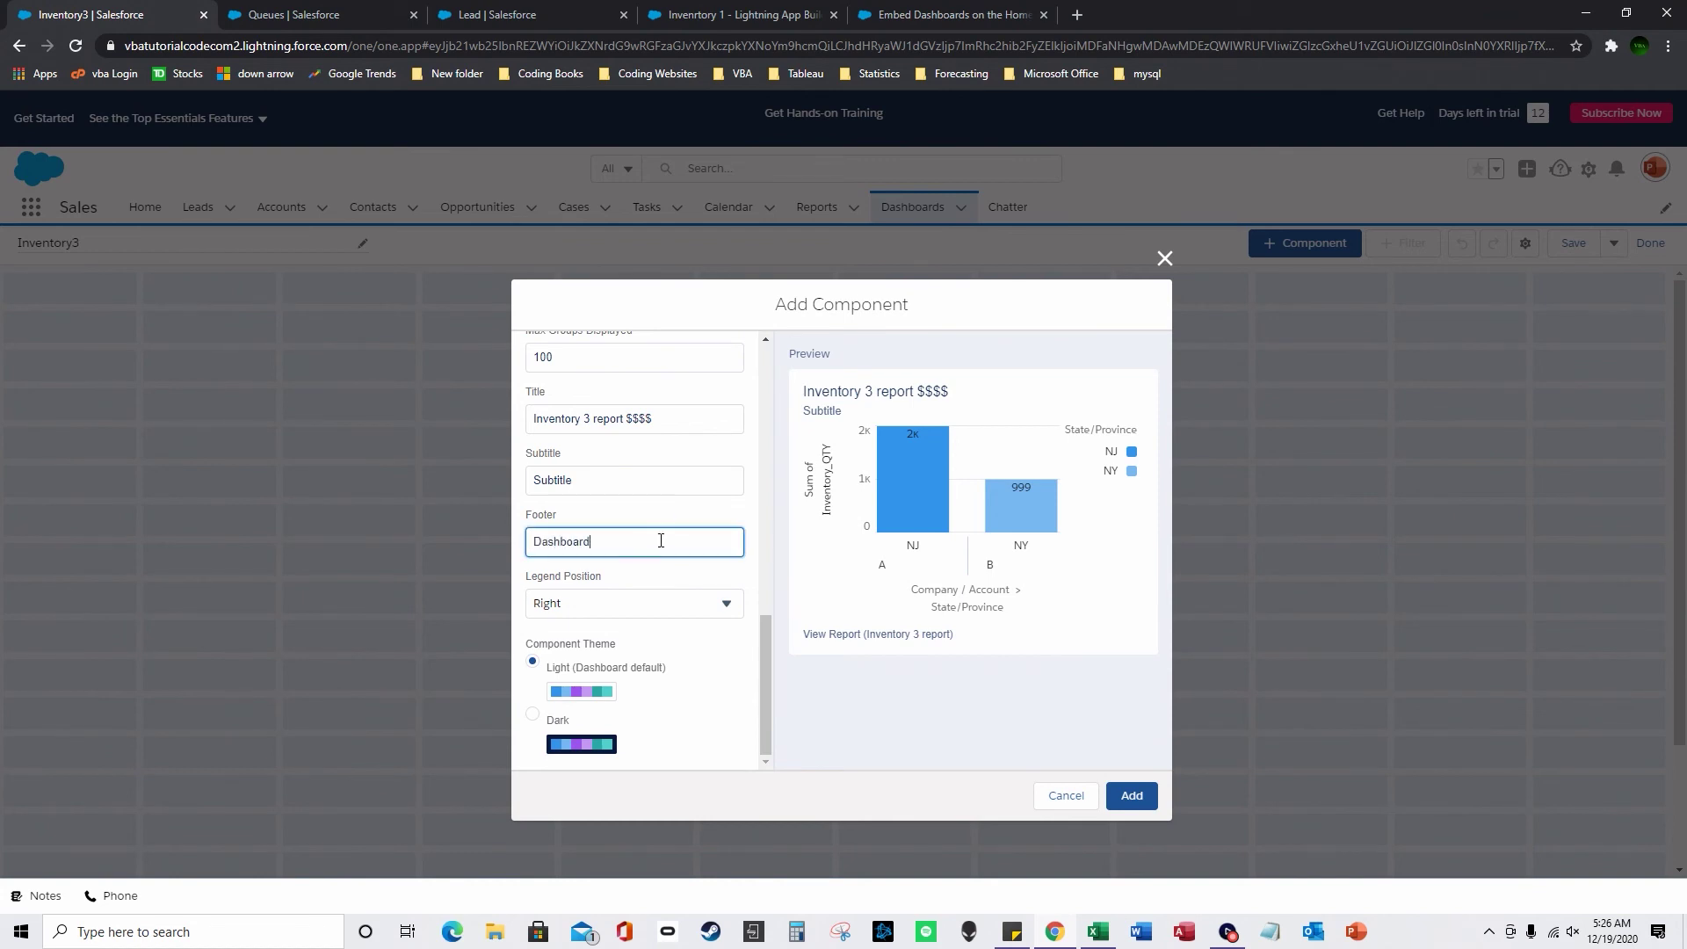
{"action": "type", "text": "Dashboard"}
{"action": "left_click", "coordinate": [1079, 664]}
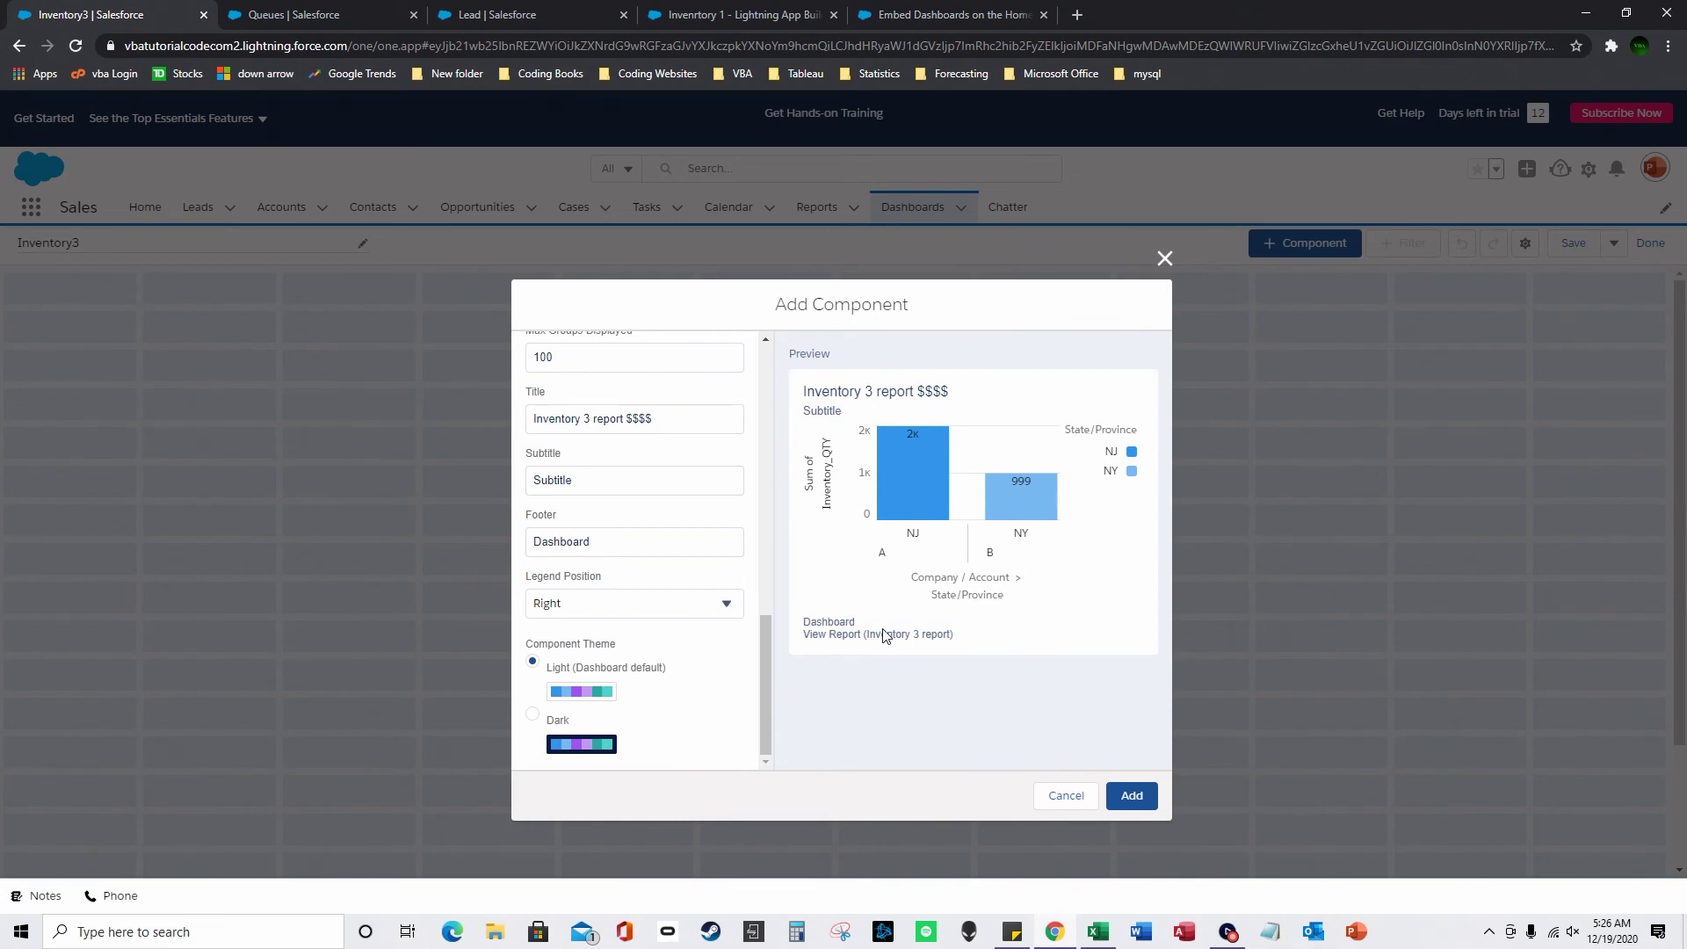
Step: Apply the Dark component theme and add the chart component to the dashboard
{"action": "left_click", "coordinate": [534, 717]}
{"action": "left_click_drag", "start_coordinate": [762, 649], "coordinate": [770, 378]}
{"action": "left_click", "coordinate": [1132, 796]}
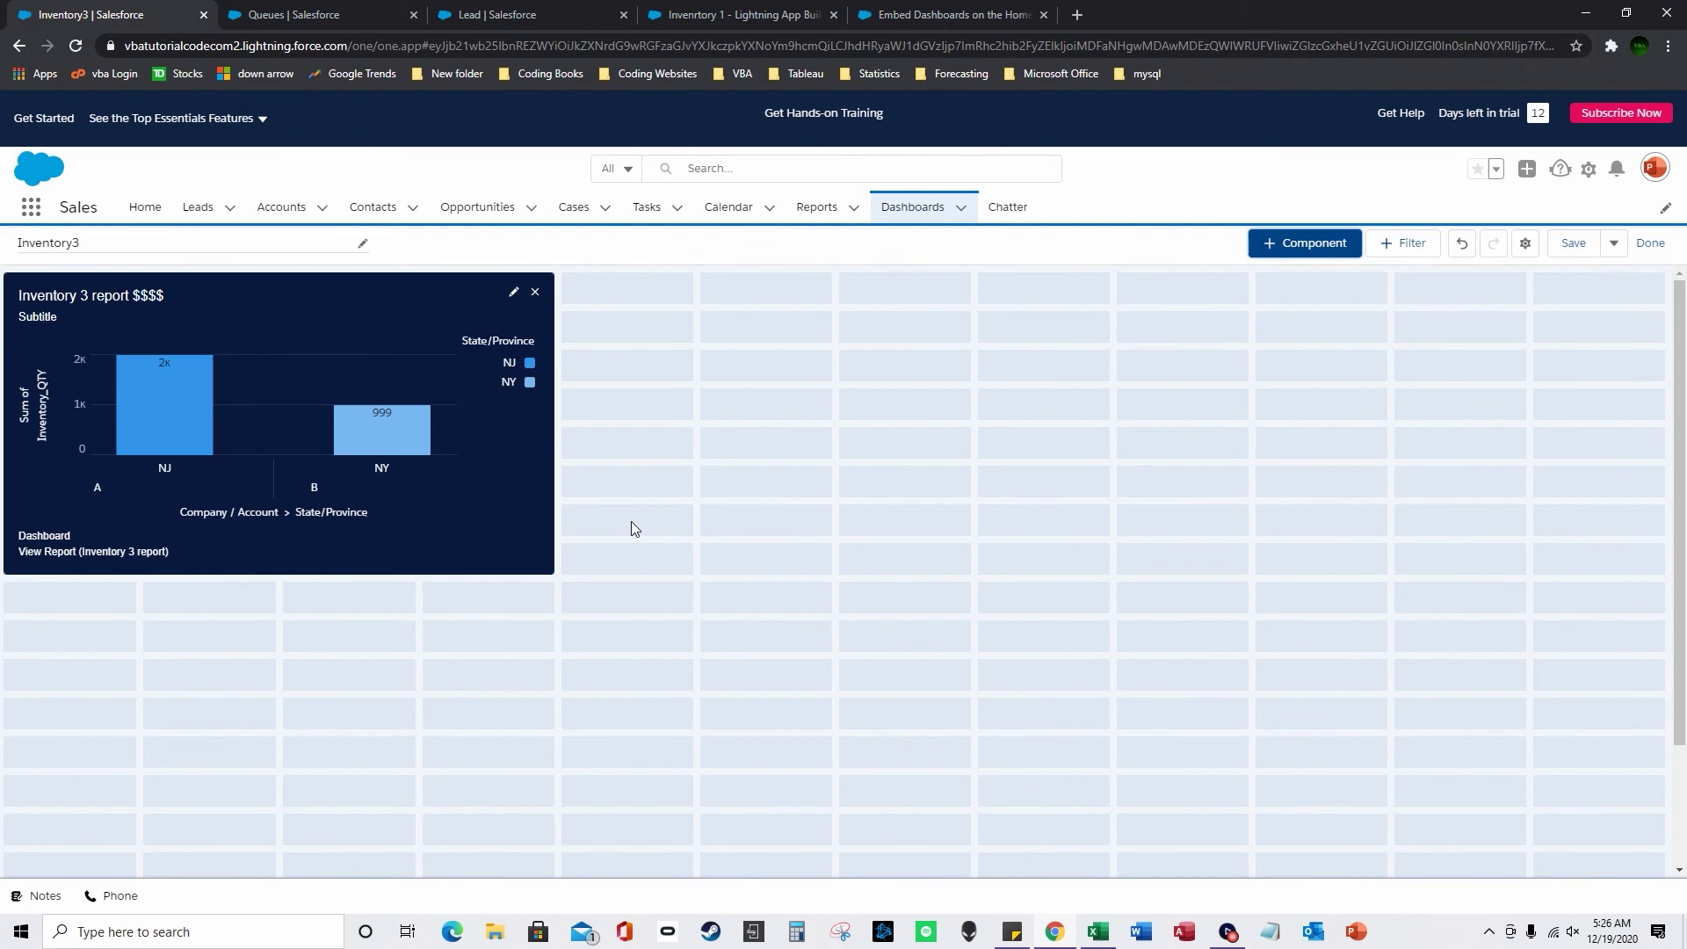
Step: Save the Inventory3 dashboard and return to the list of recent dashboards
{"action": "left_click", "coordinate": [1572, 248]}
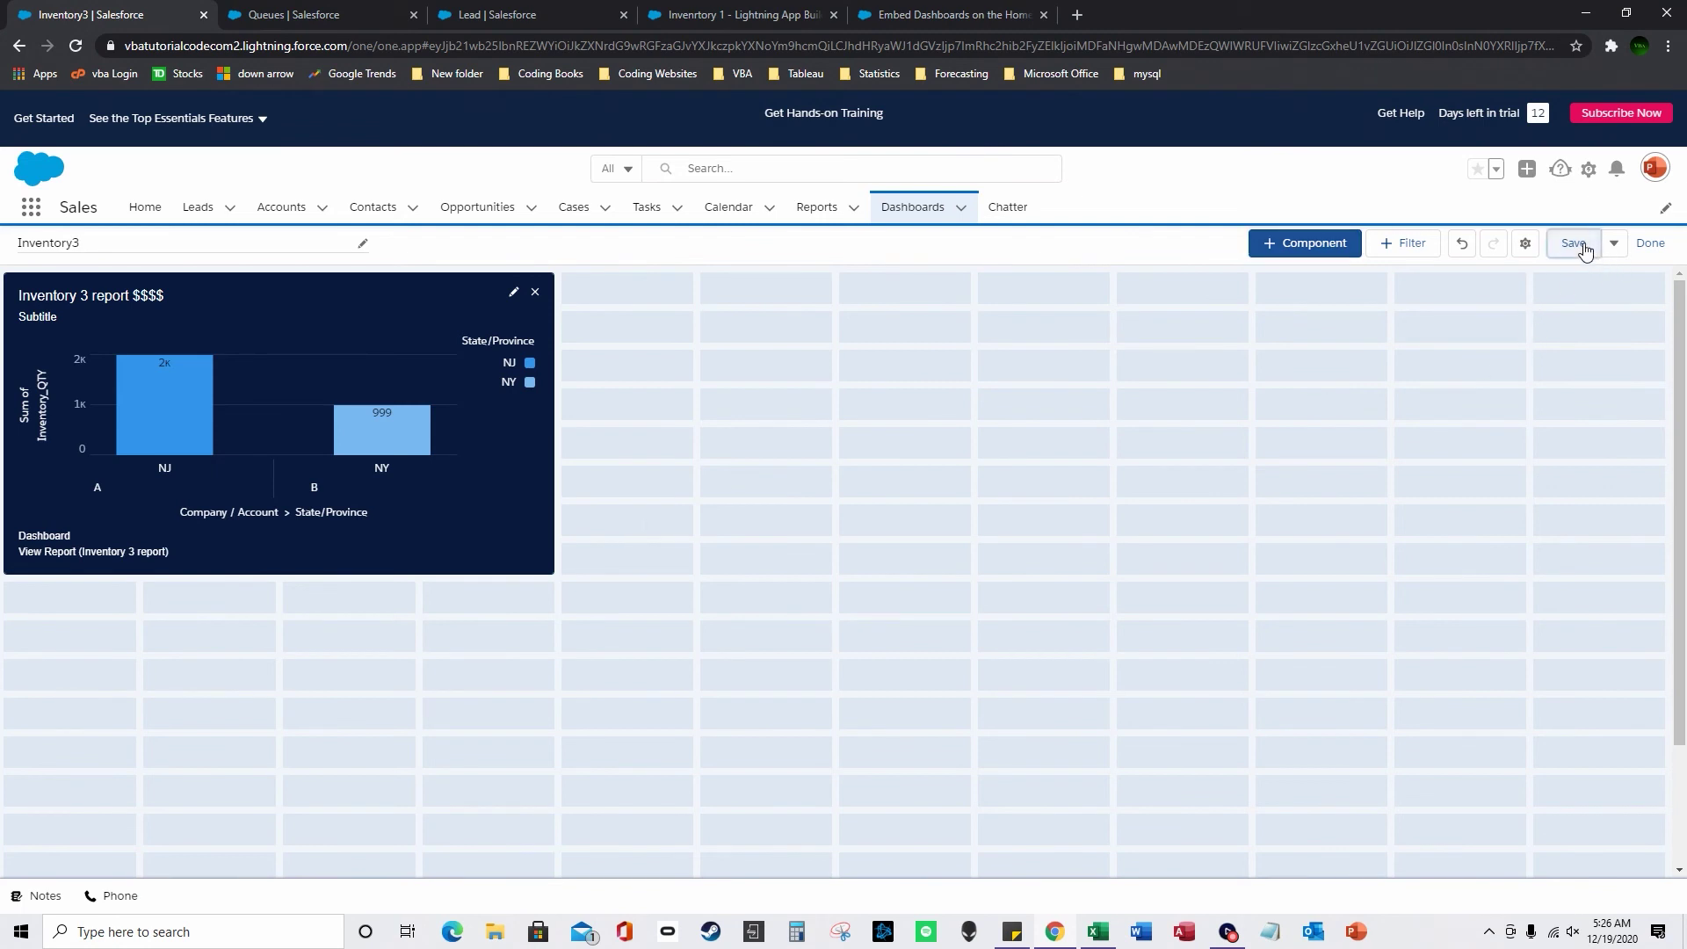
{"action": "left_click", "coordinate": [1032, 197]}
{"action": "left_click", "coordinate": [913, 211]}
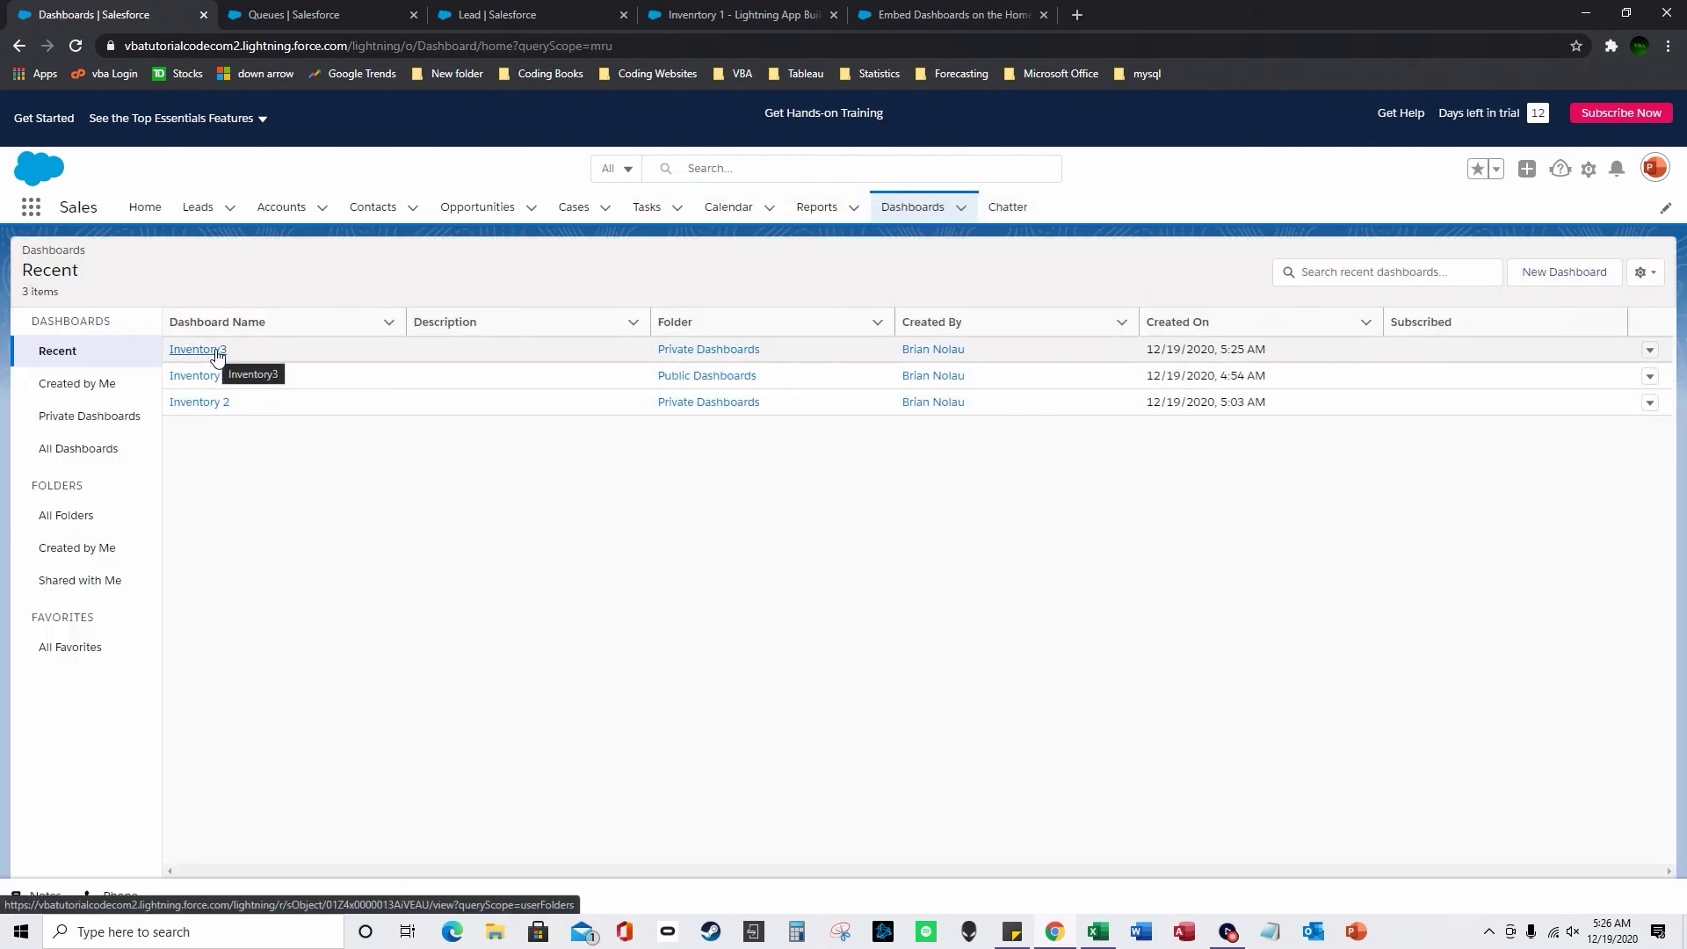
Step: Open Setup and search for "app bui" to open the Lightning App Builder page list
{"action": "left_click", "coordinate": [1587, 173]}
{"action": "left_click", "coordinate": [1471, 290]}
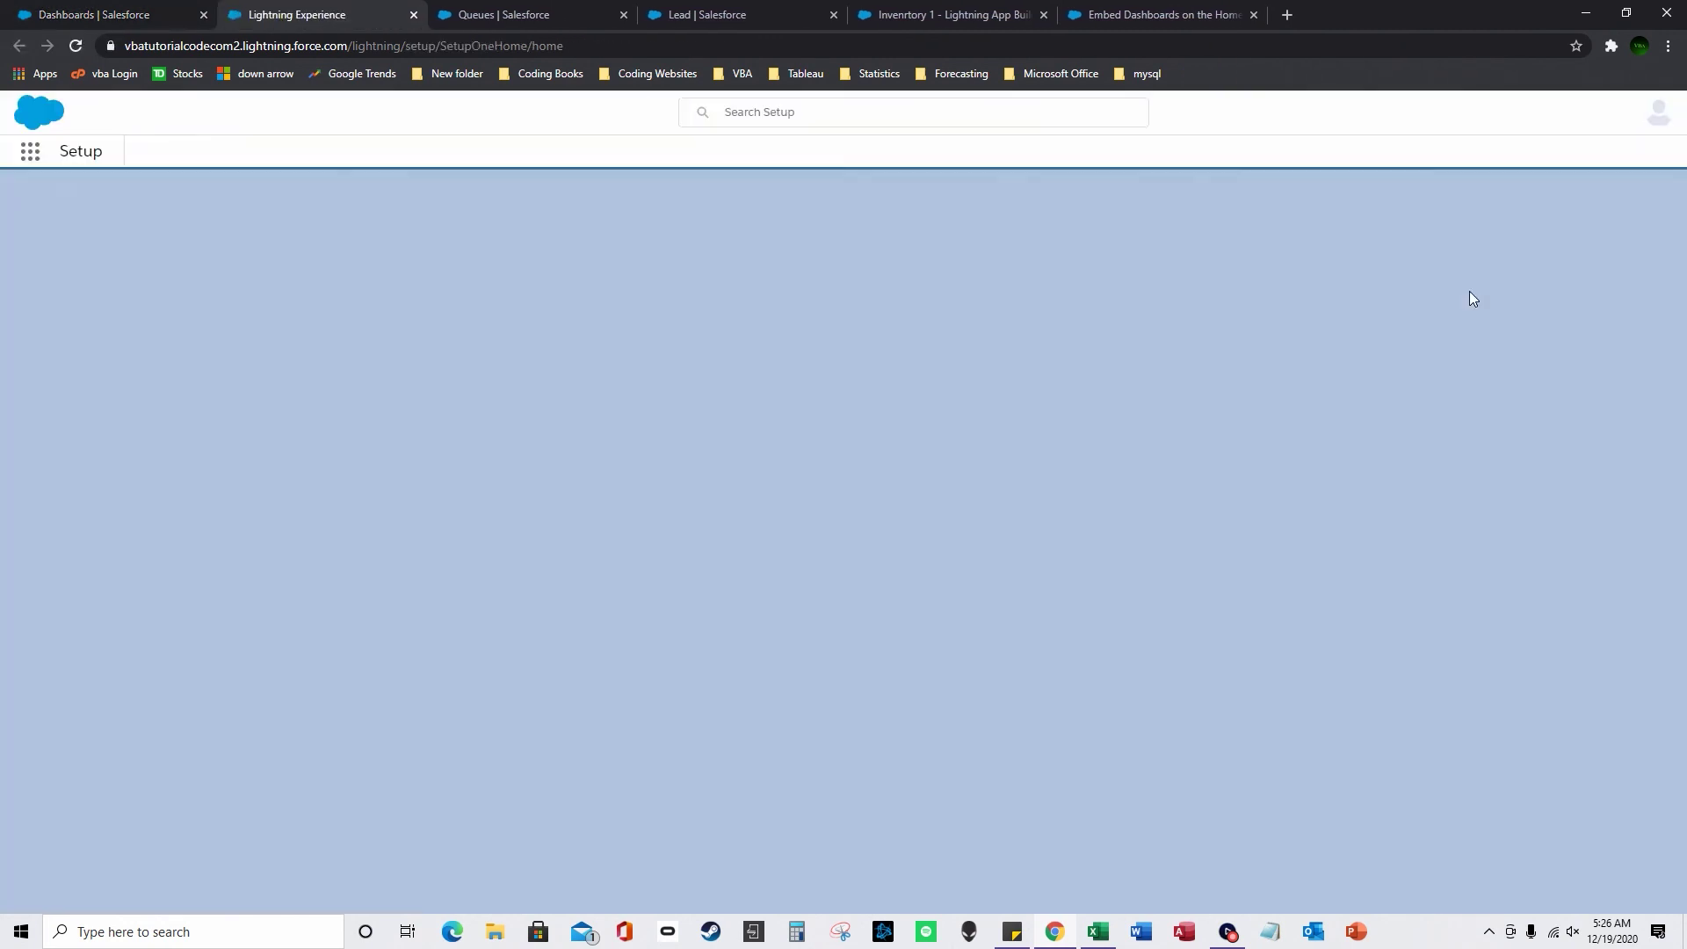
{"action": "left_click", "coordinate": [121, 208]}
{"action": "type", "text": "app d"}
{"action": "key", "text": "BackSpace"}
{"action": "type", "text": "bui"}
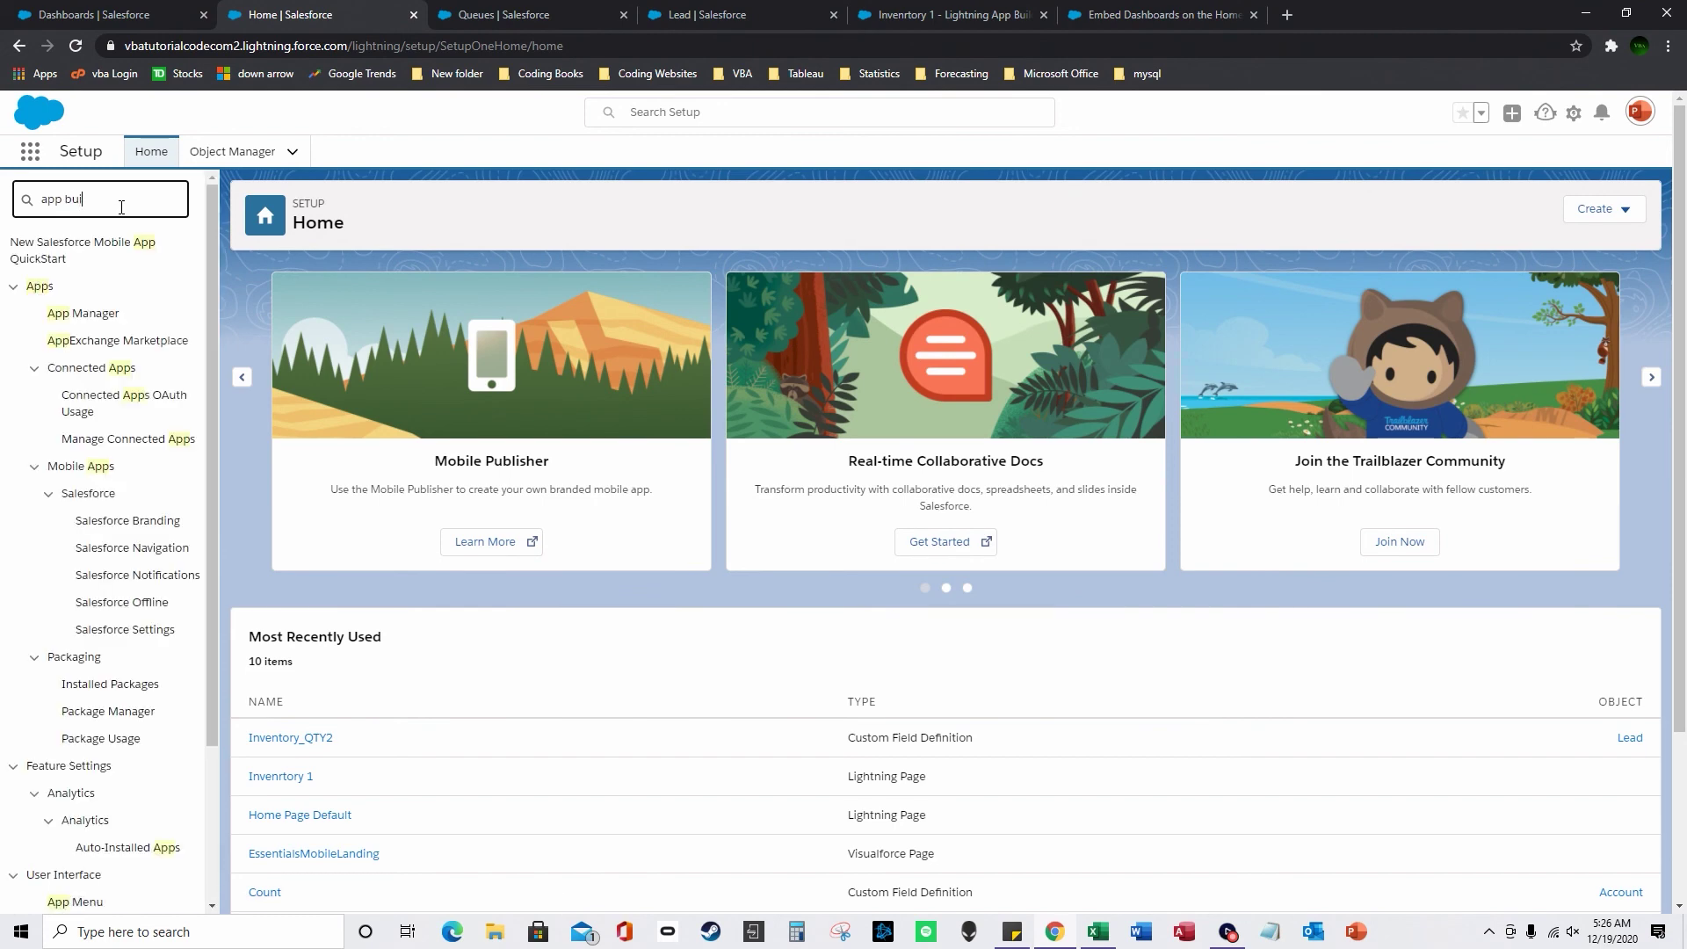
{"action": "left_click", "coordinate": [153, 273]}
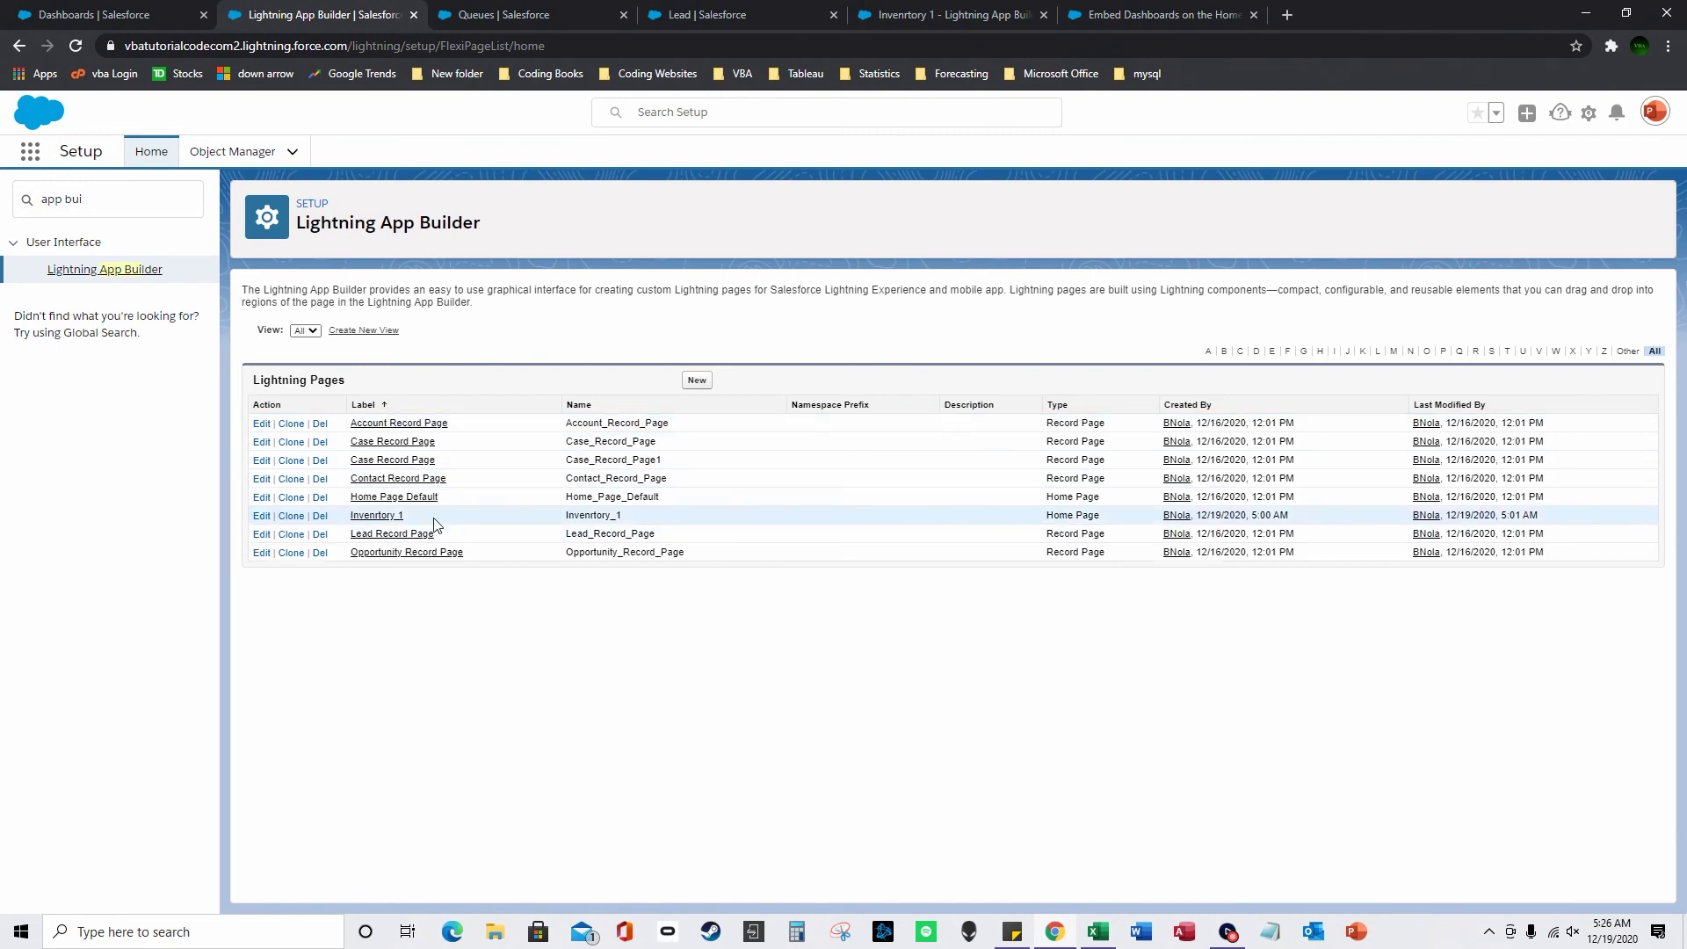
Step: Create a new Lightning home page labelled Inventory 3 with the Header and Three Regions template
{"action": "left_click_drag", "start_coordinate": [646, 524], "coordinate": [524, 577]}
{"action": "left_click", "coordinate": [696, 437]}
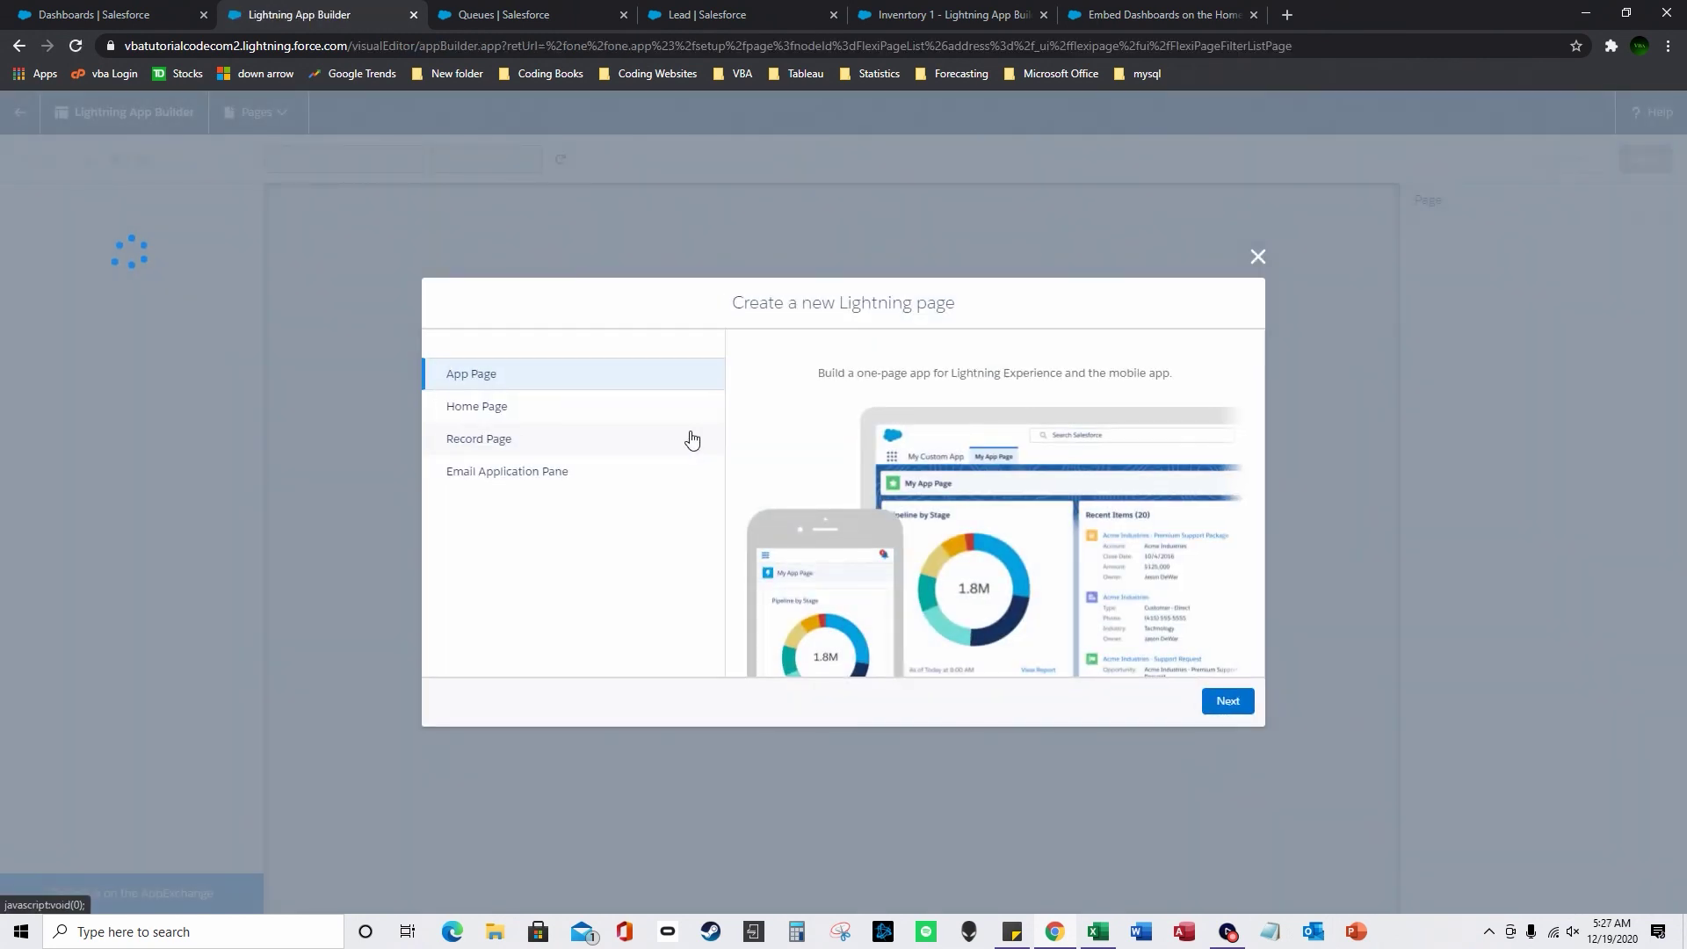
{"action": "left_click", "coordinate": [536, 409]}
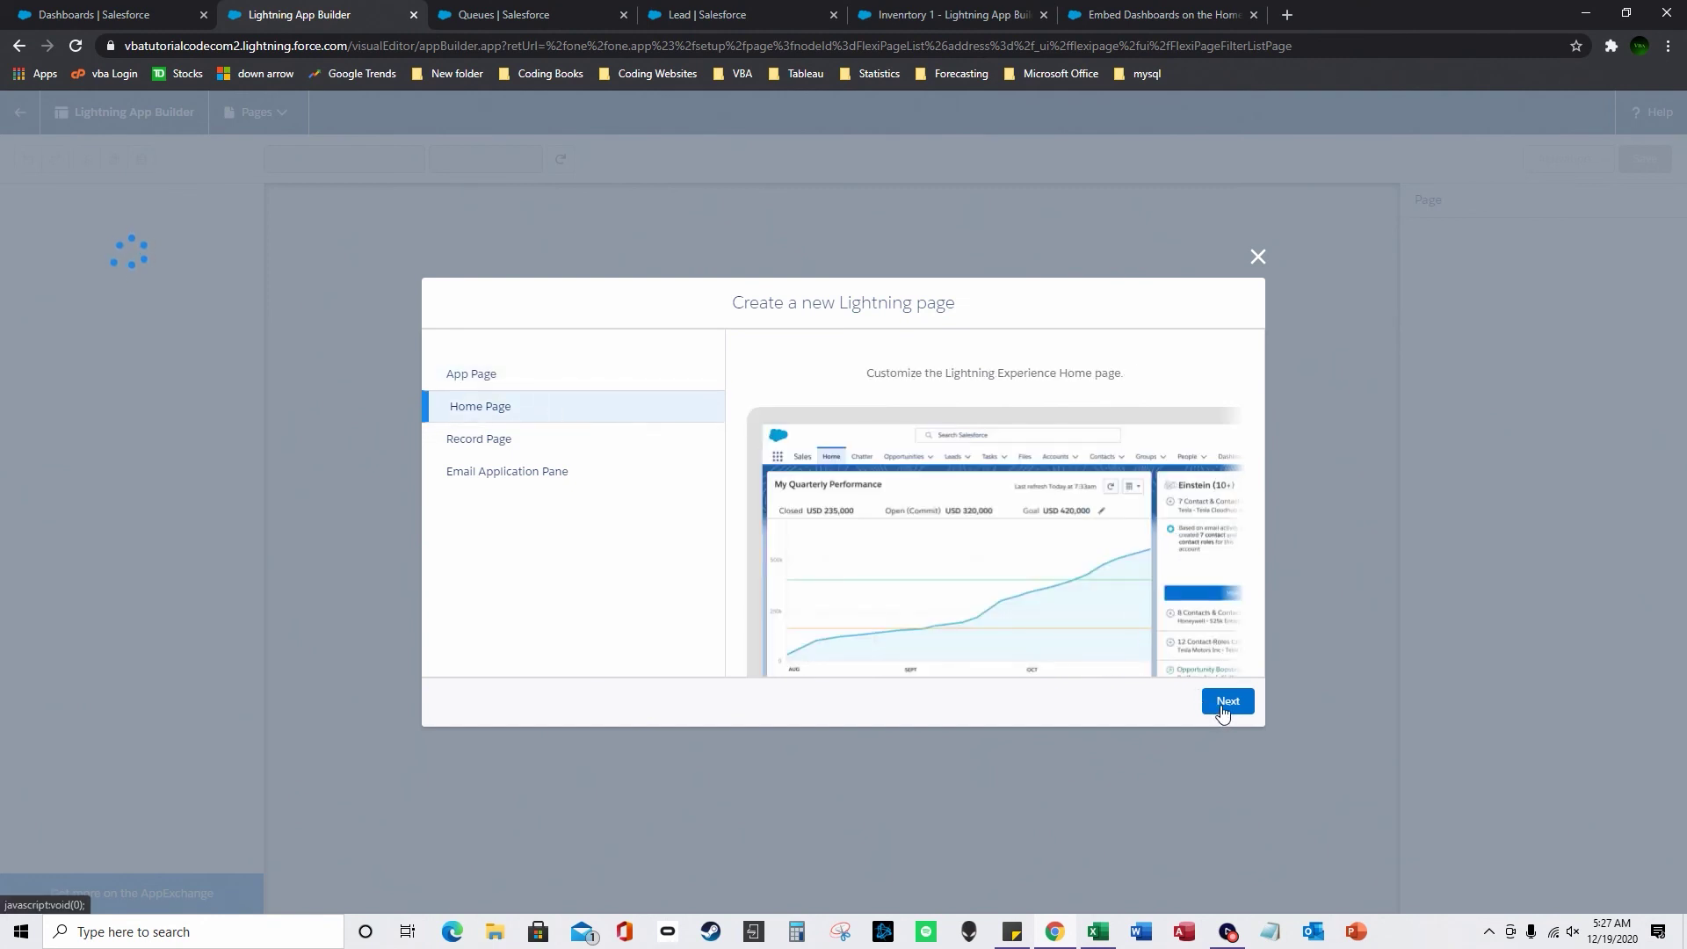
{"action": "left_click", "coordinate": [1223, 705]}
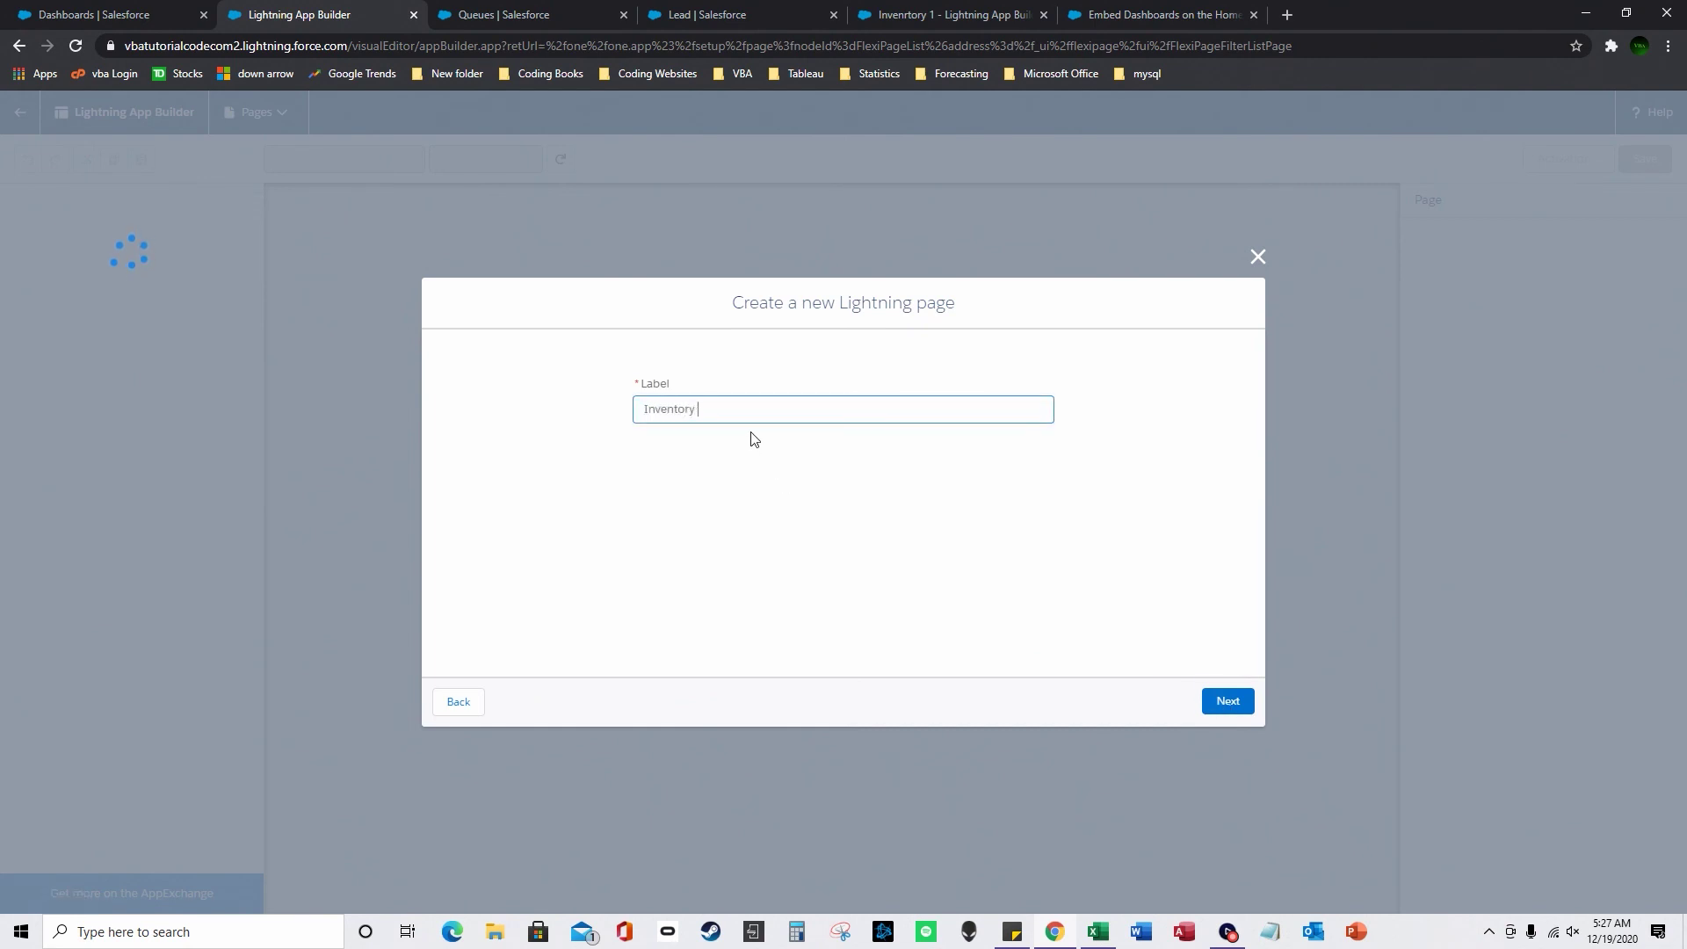
{"action": "left_click", "coordinate": [1231, 700]}
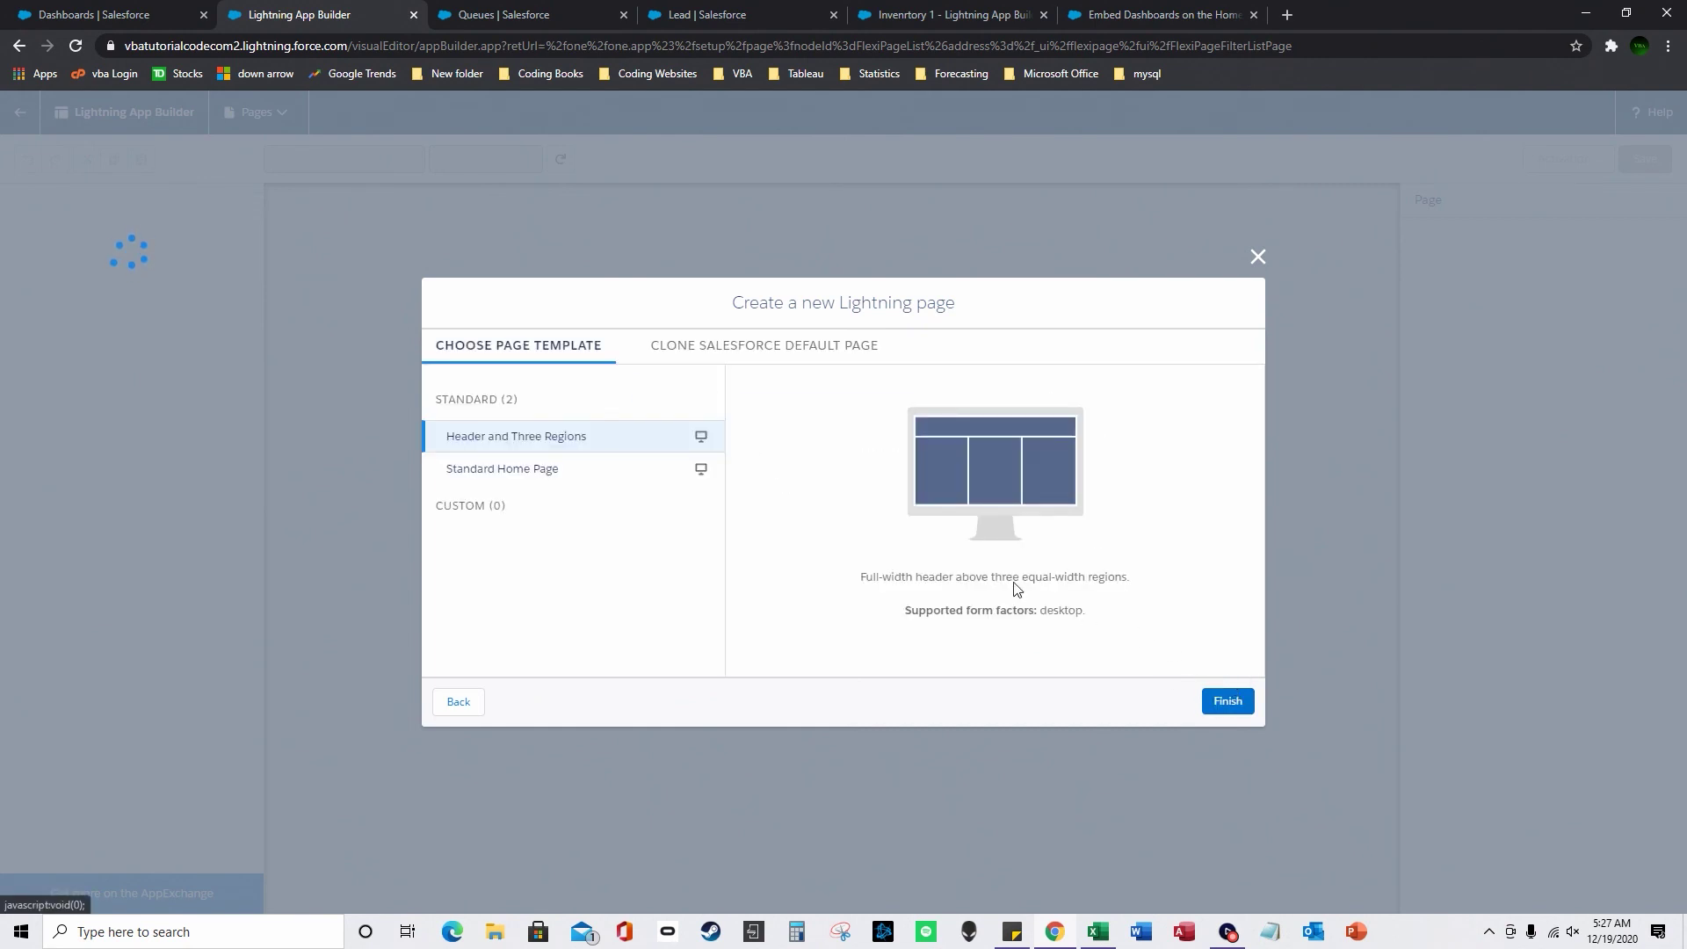
{"action": "left_click", "coordinate": [596, 471]}
{"action": "left_click", "coordinate": [590, 446]}
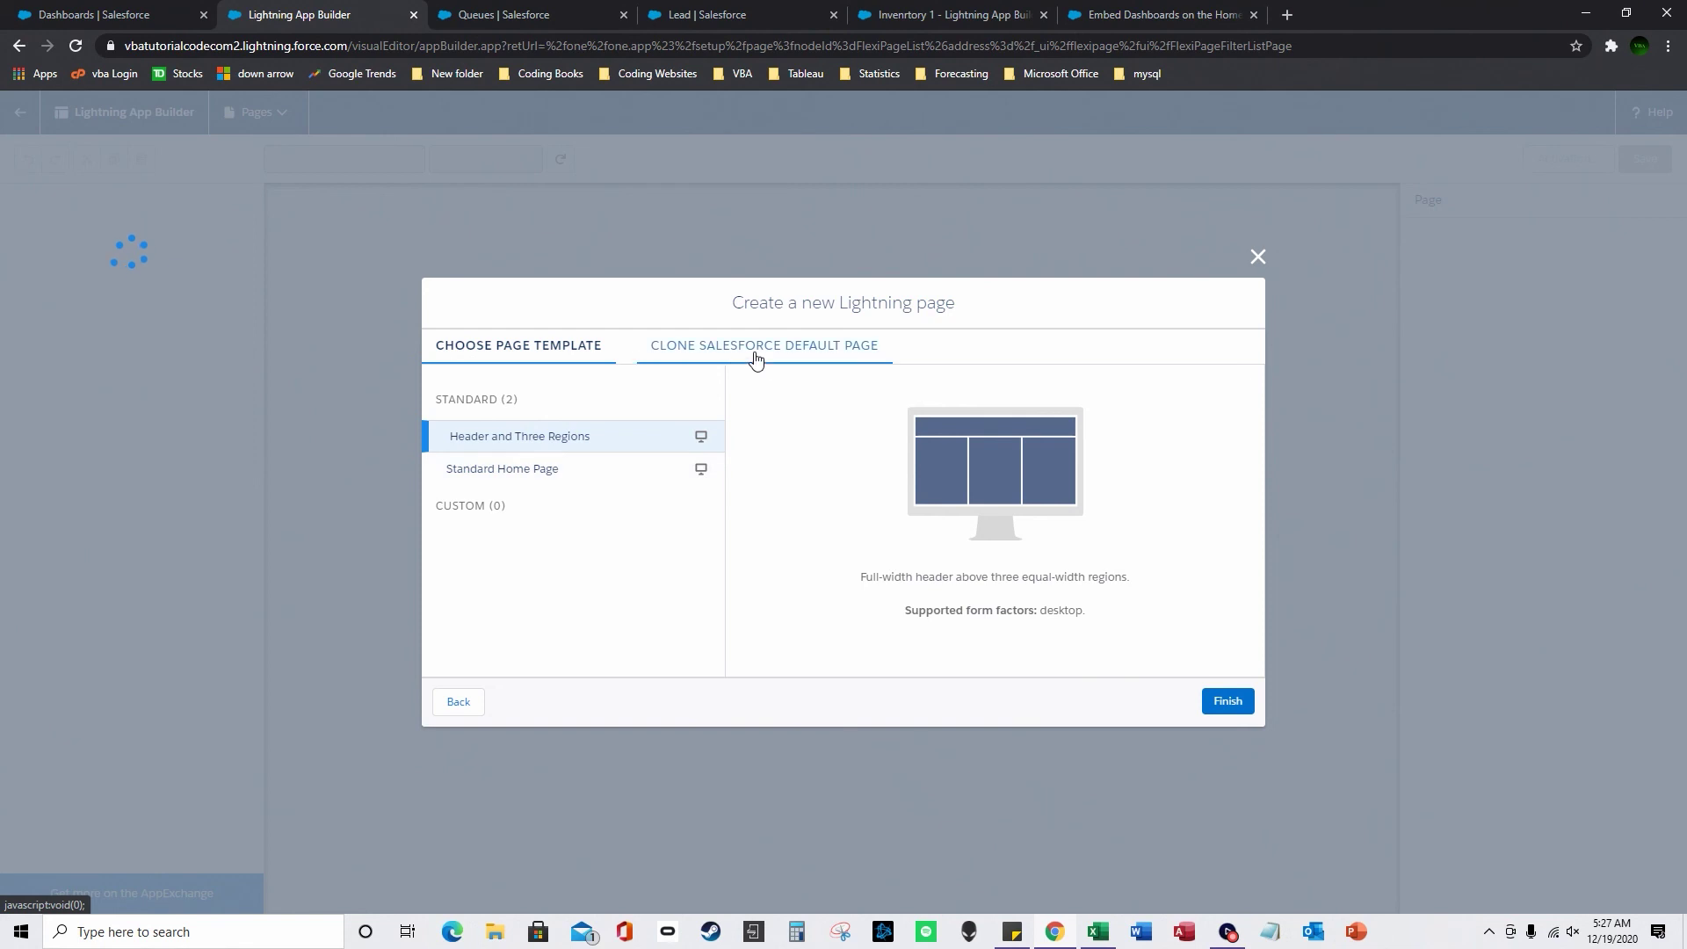
{"action": "left_click", "coordinate": [1223, 702]}
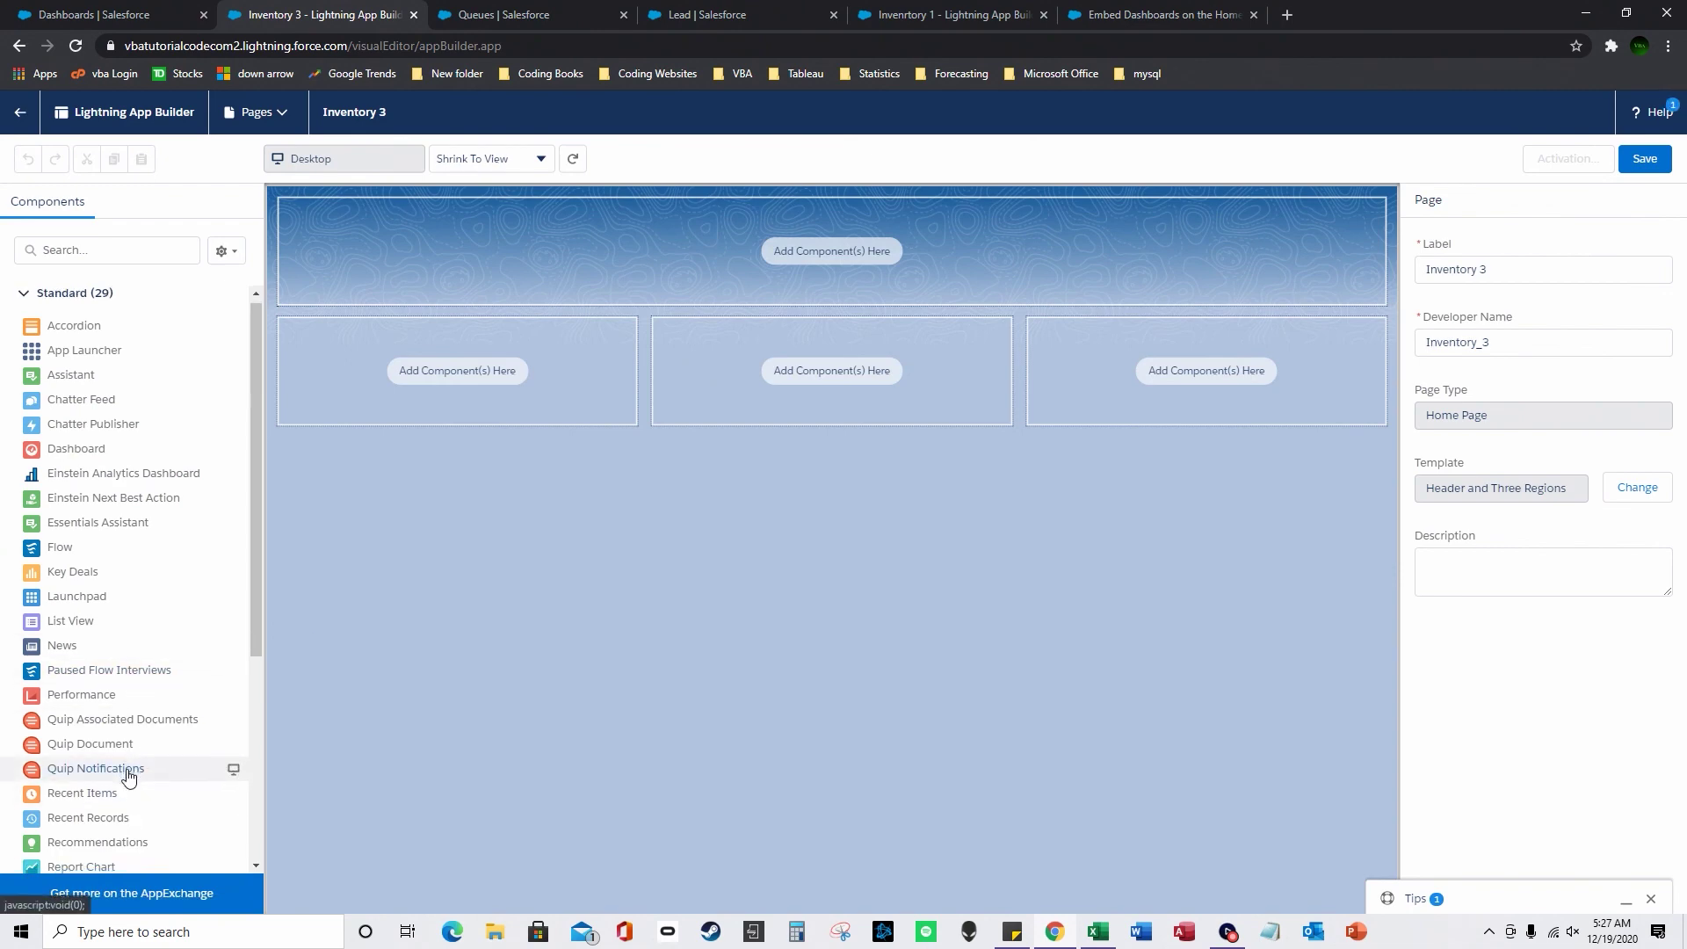
Step: Place a Dashboard component in the header region of the Inventory 3 page
{"action": "scroll", "coordinate": [132, 781], "scroll_direction": "down", "scroll_amount": 2}
{"action": "scroll", "coordinate": [143, 703], "scroll_direction": "up", "scroll_amount": 2}
{"action": "left_click_drag", "start_coordinate": [106, 456], "coordinate": [849, 265]}
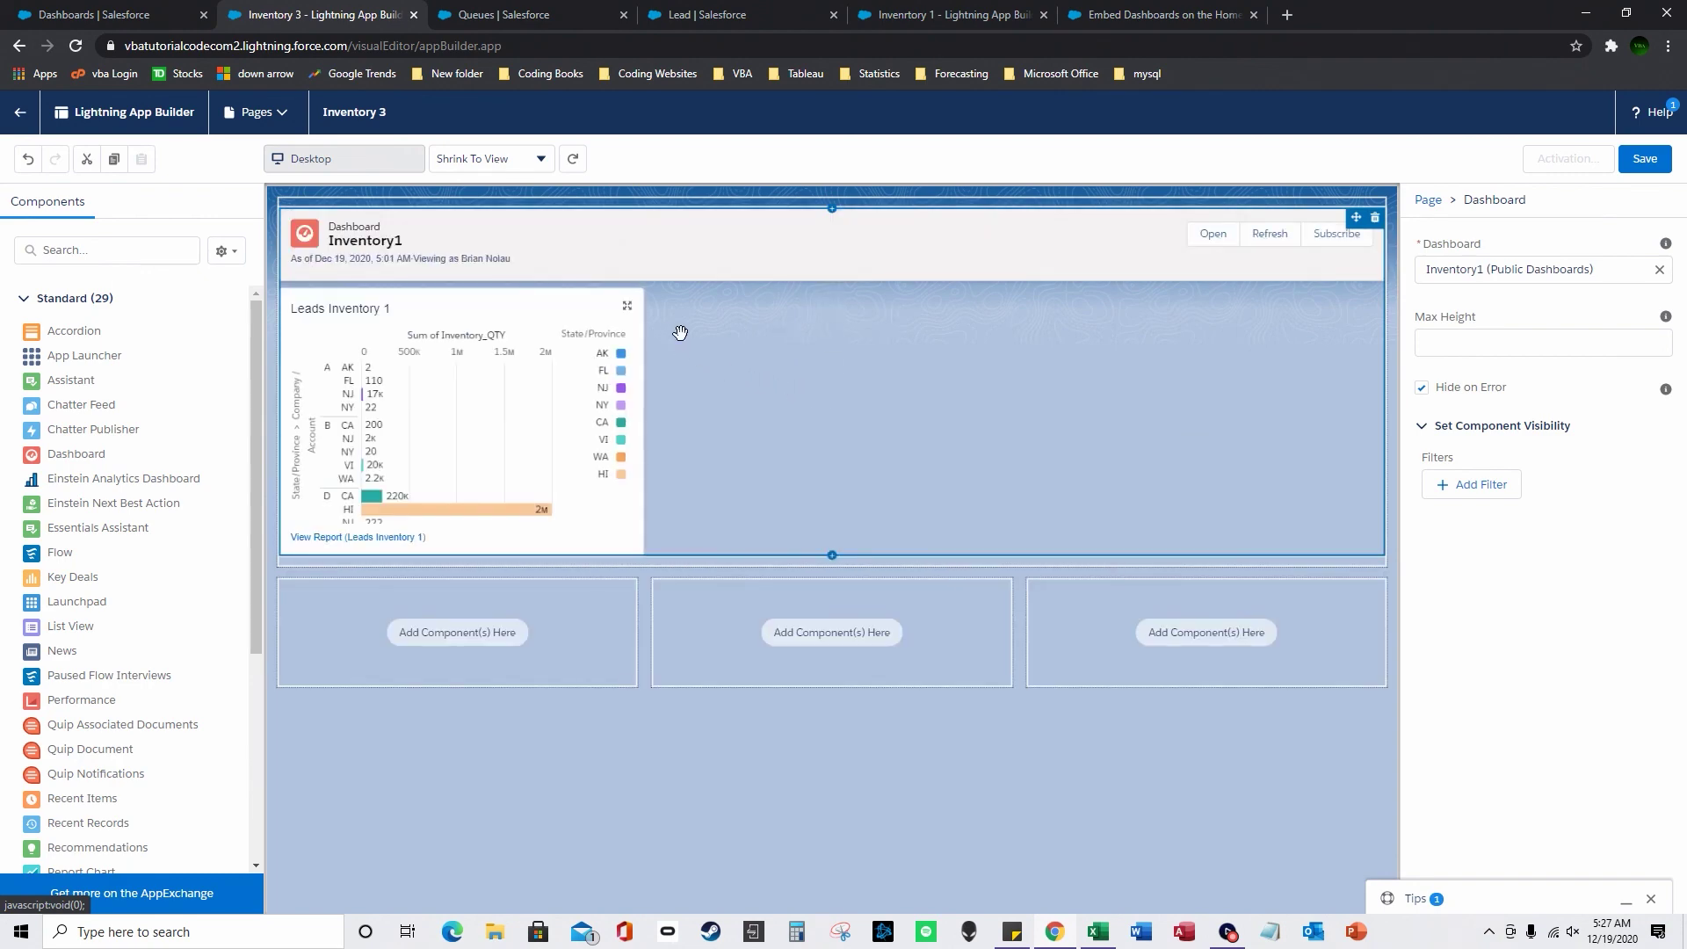
Step: Check which dashboards the Inventory 3 page's Dashboard component offers and compare its settings with those on the Invenrtory 1 page
{"action": "left_click", "coordinate": [1545, 273]}
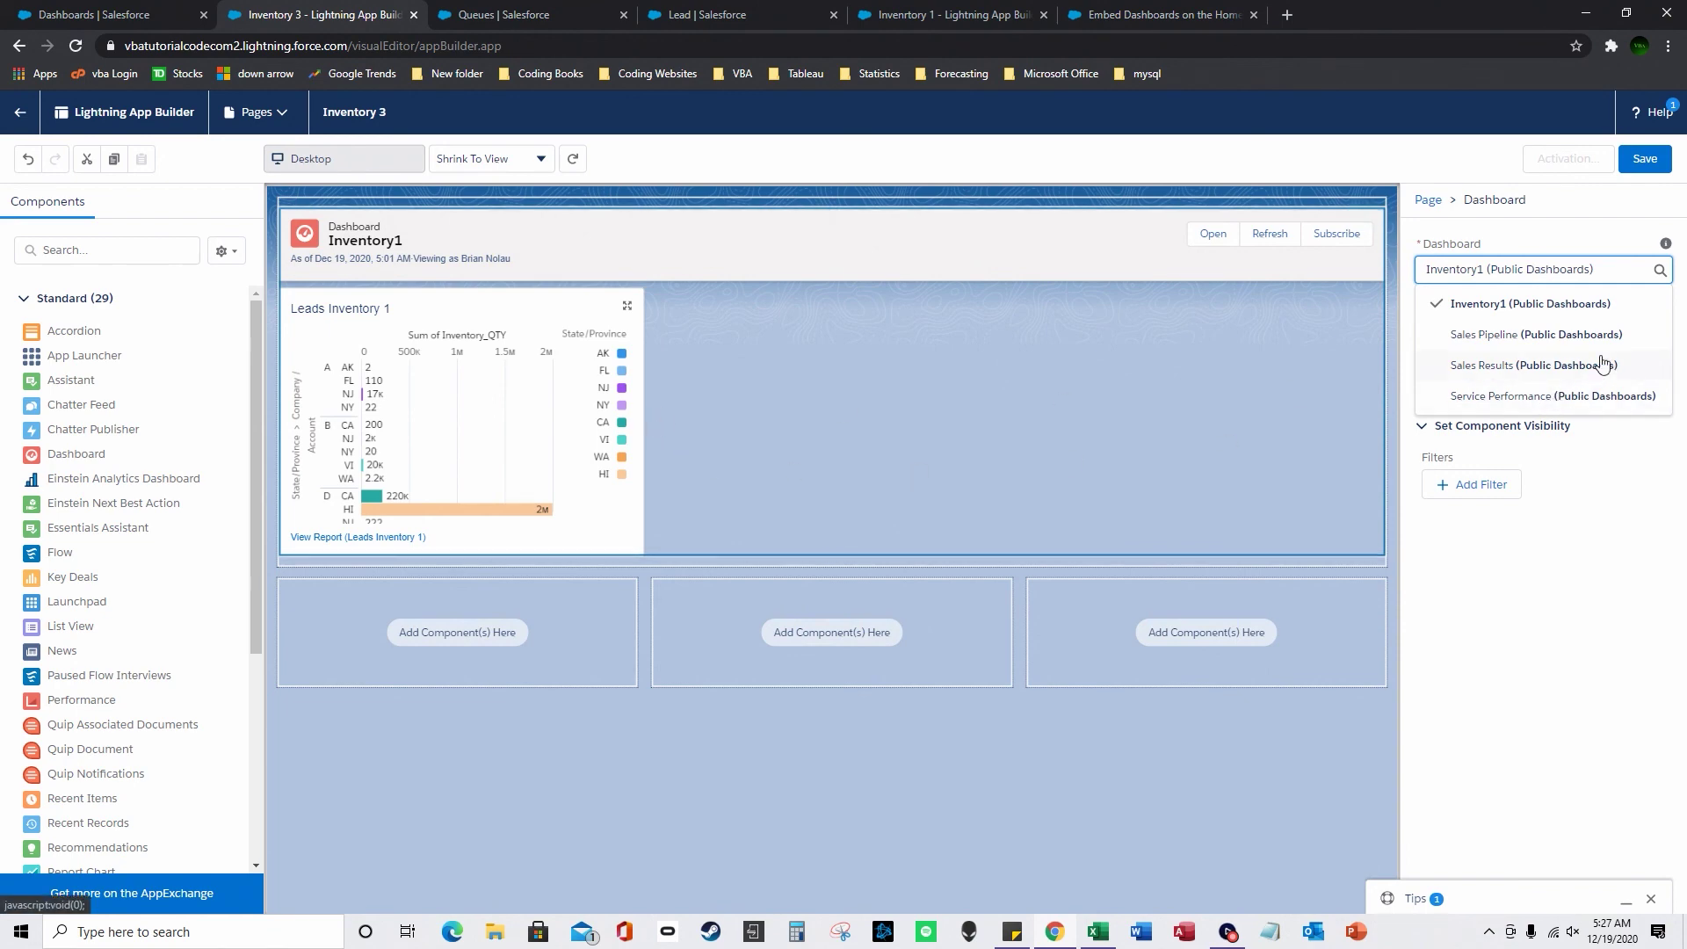
{"action": "left_click", "coordinate": [627, 360]}
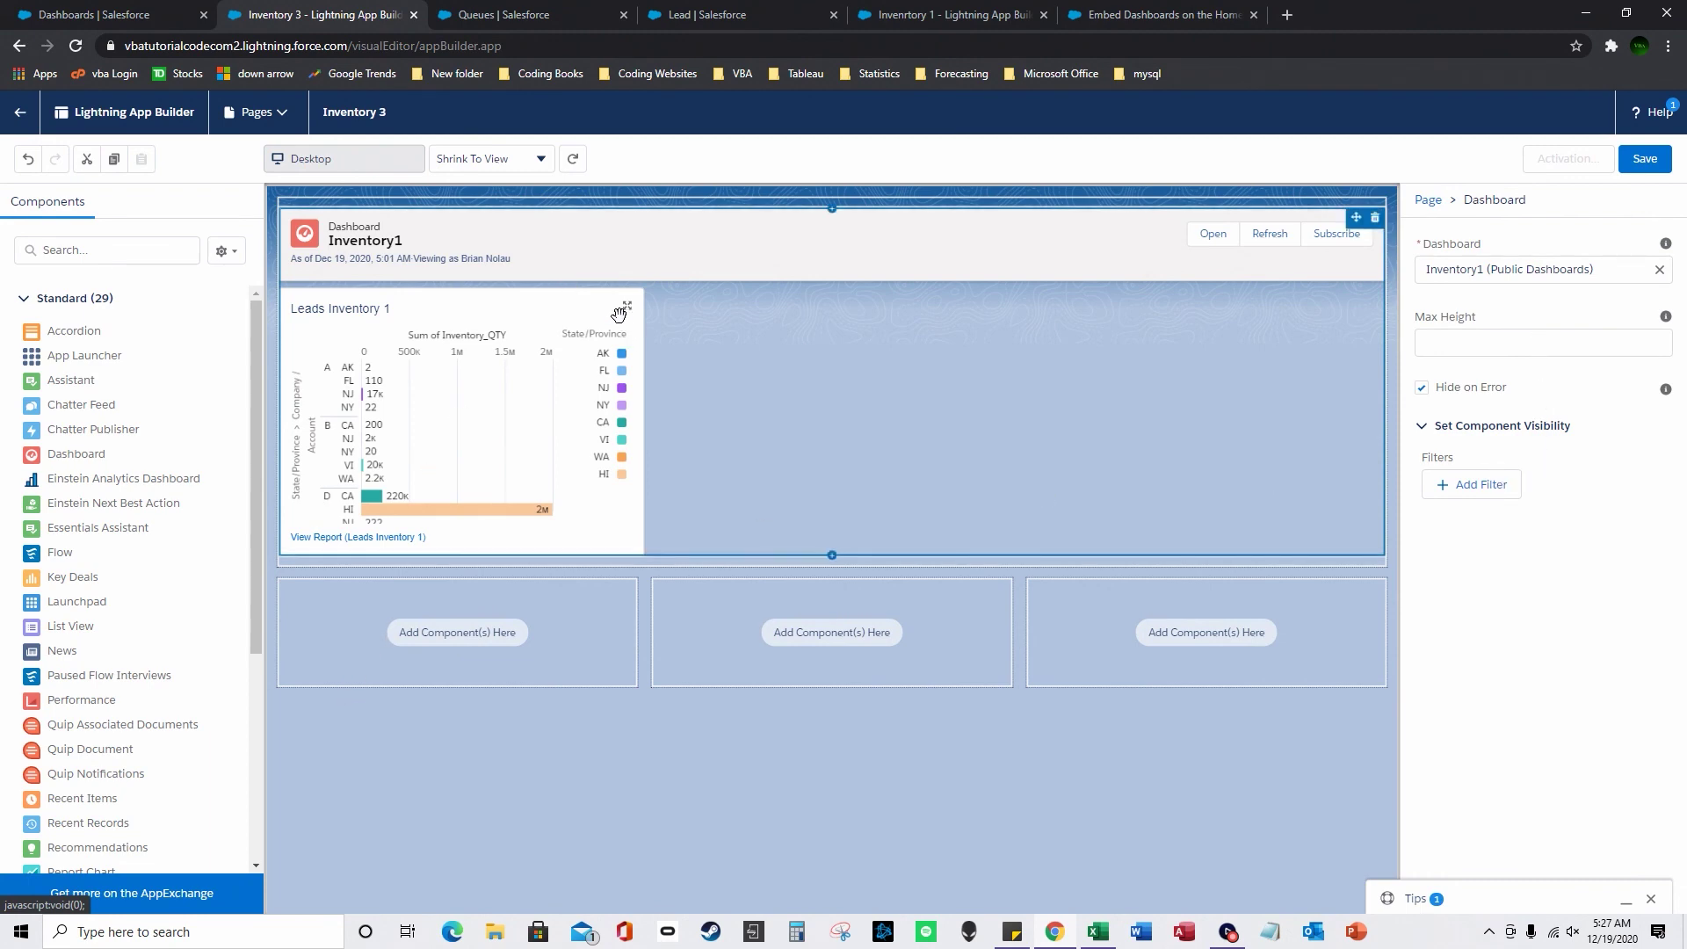
{"action": "left_click_drag", "start_coordinate": [617, 337], "coordinate": [545, 371]}
{"action": "left_click_drag", "start_coordinate": [256, 457], "coordinate": [257, 630]}
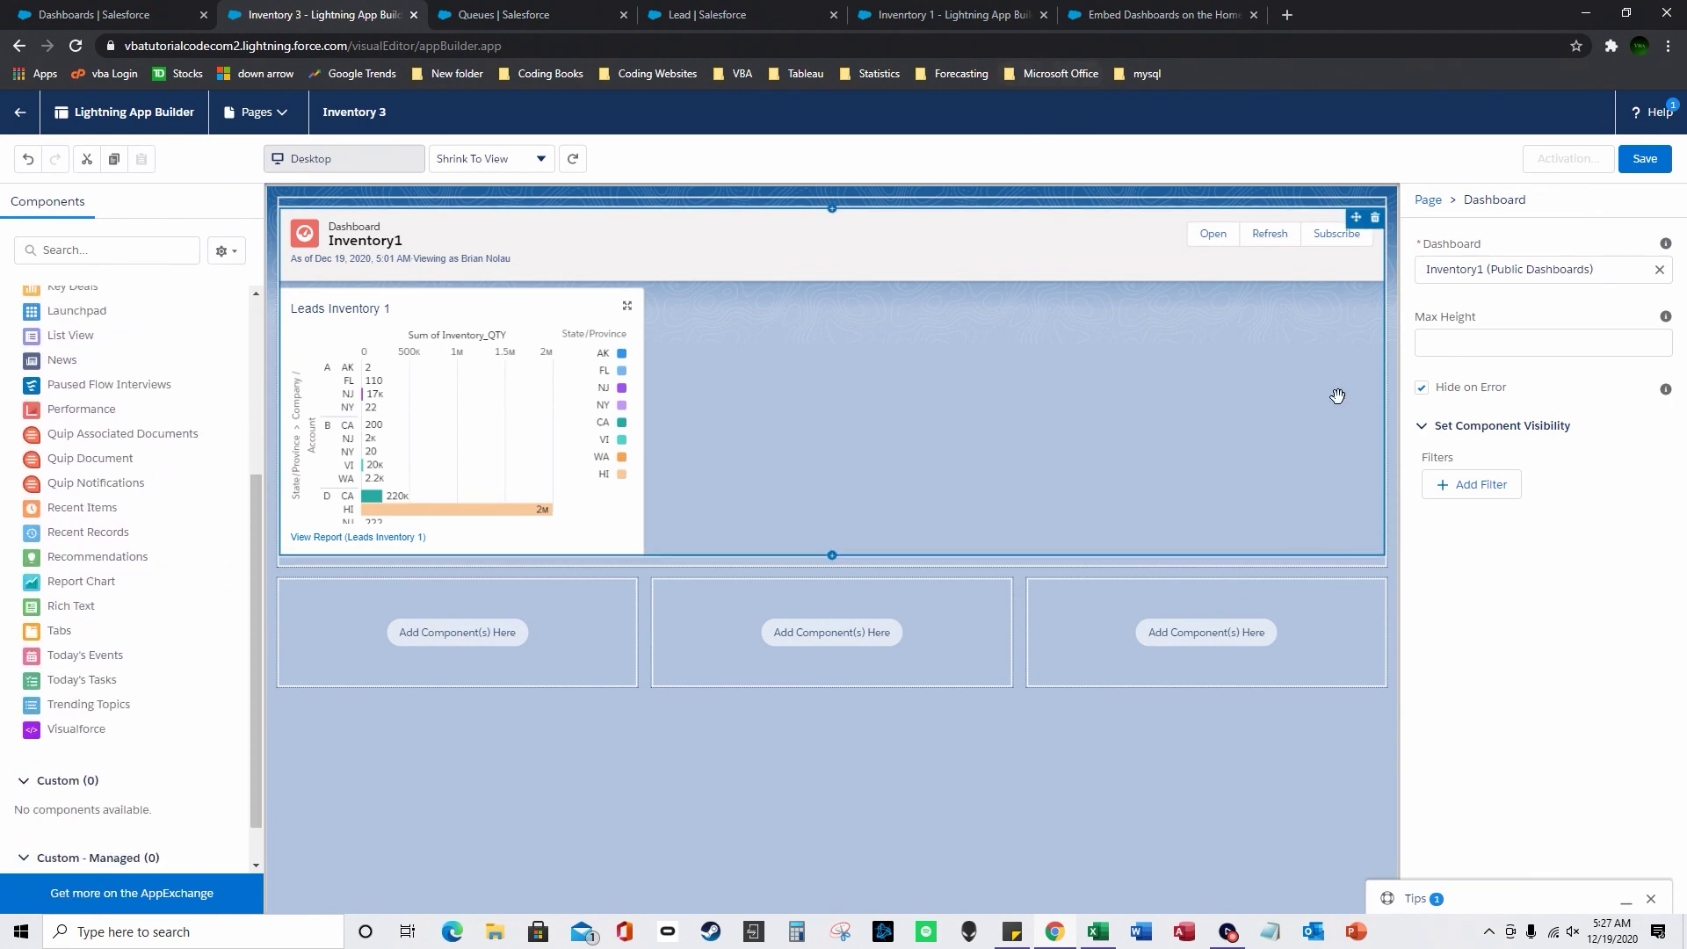
{"action": "left_click", "coordinate": [1523, 271]}
{"action": "left_click", "coordinate": [1627, 484]}
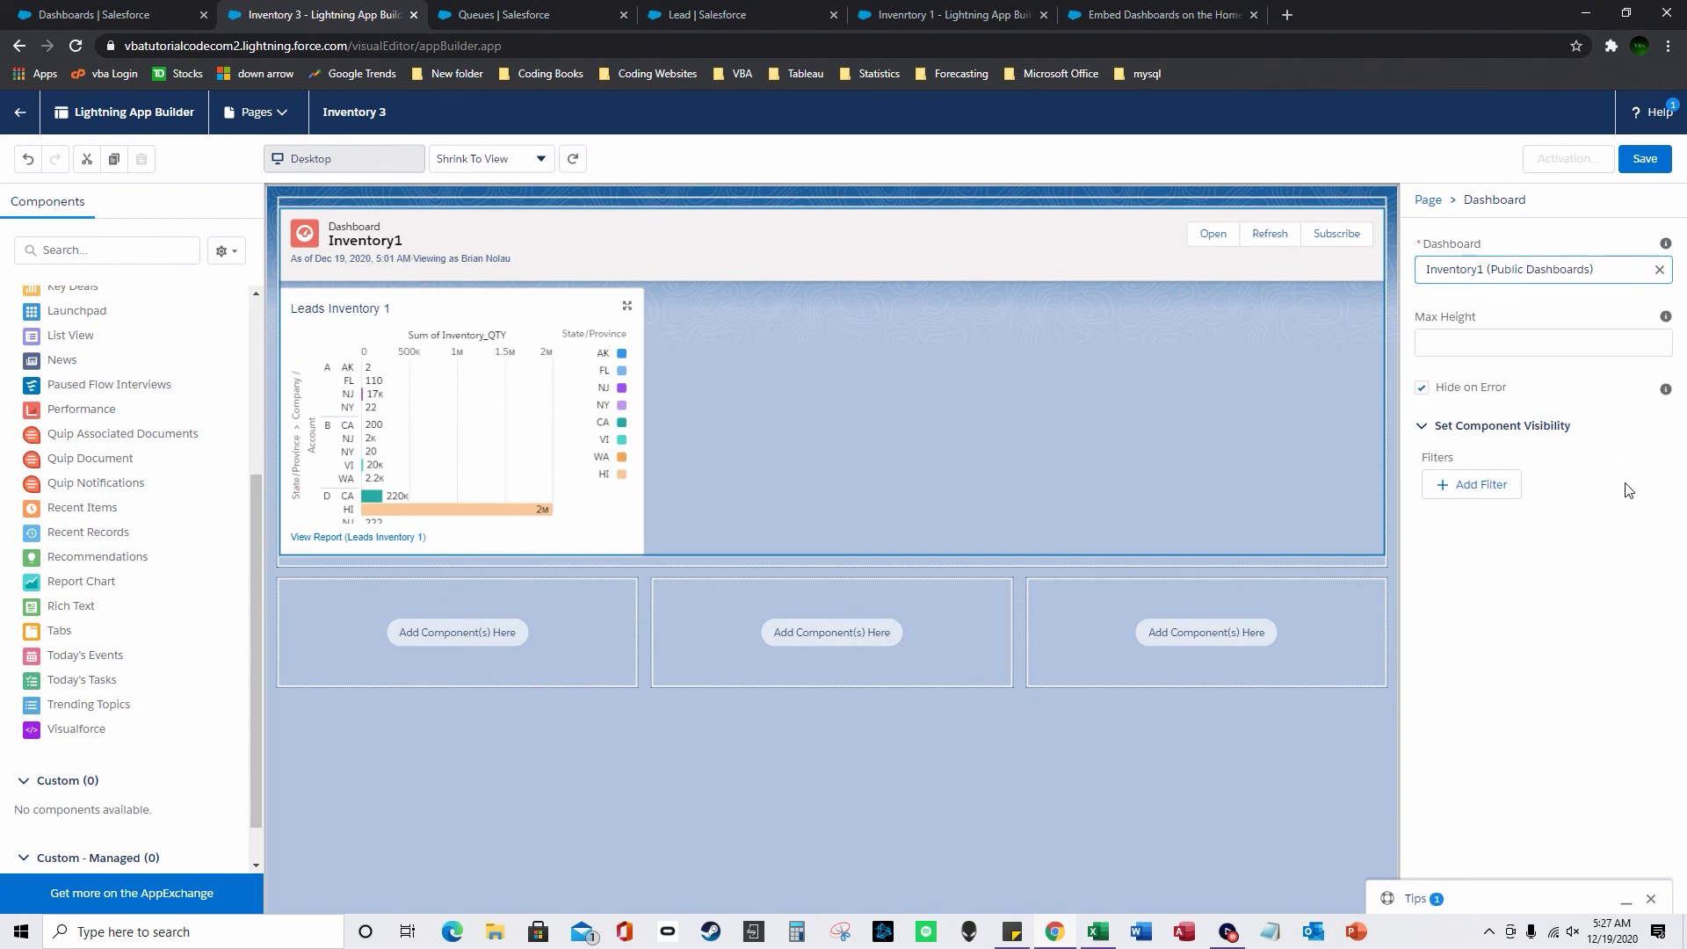
{"action": "left_click", "coordinate": [1574, 342]}
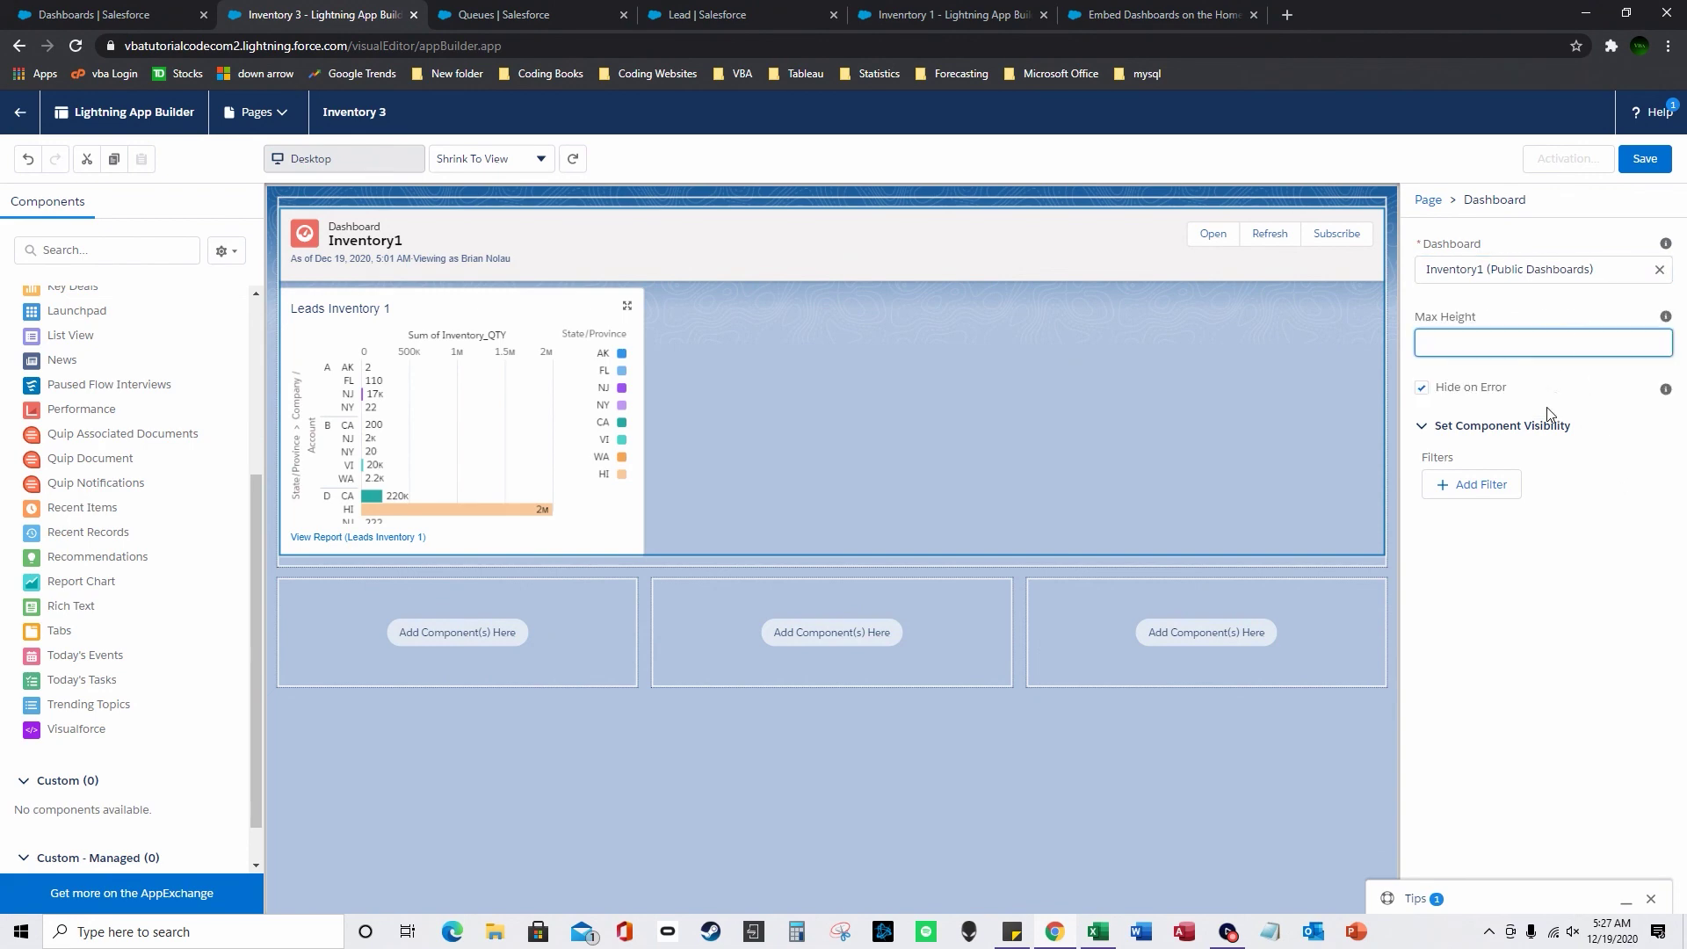
{"action": "left_click", "coordinate": [914, 14]}
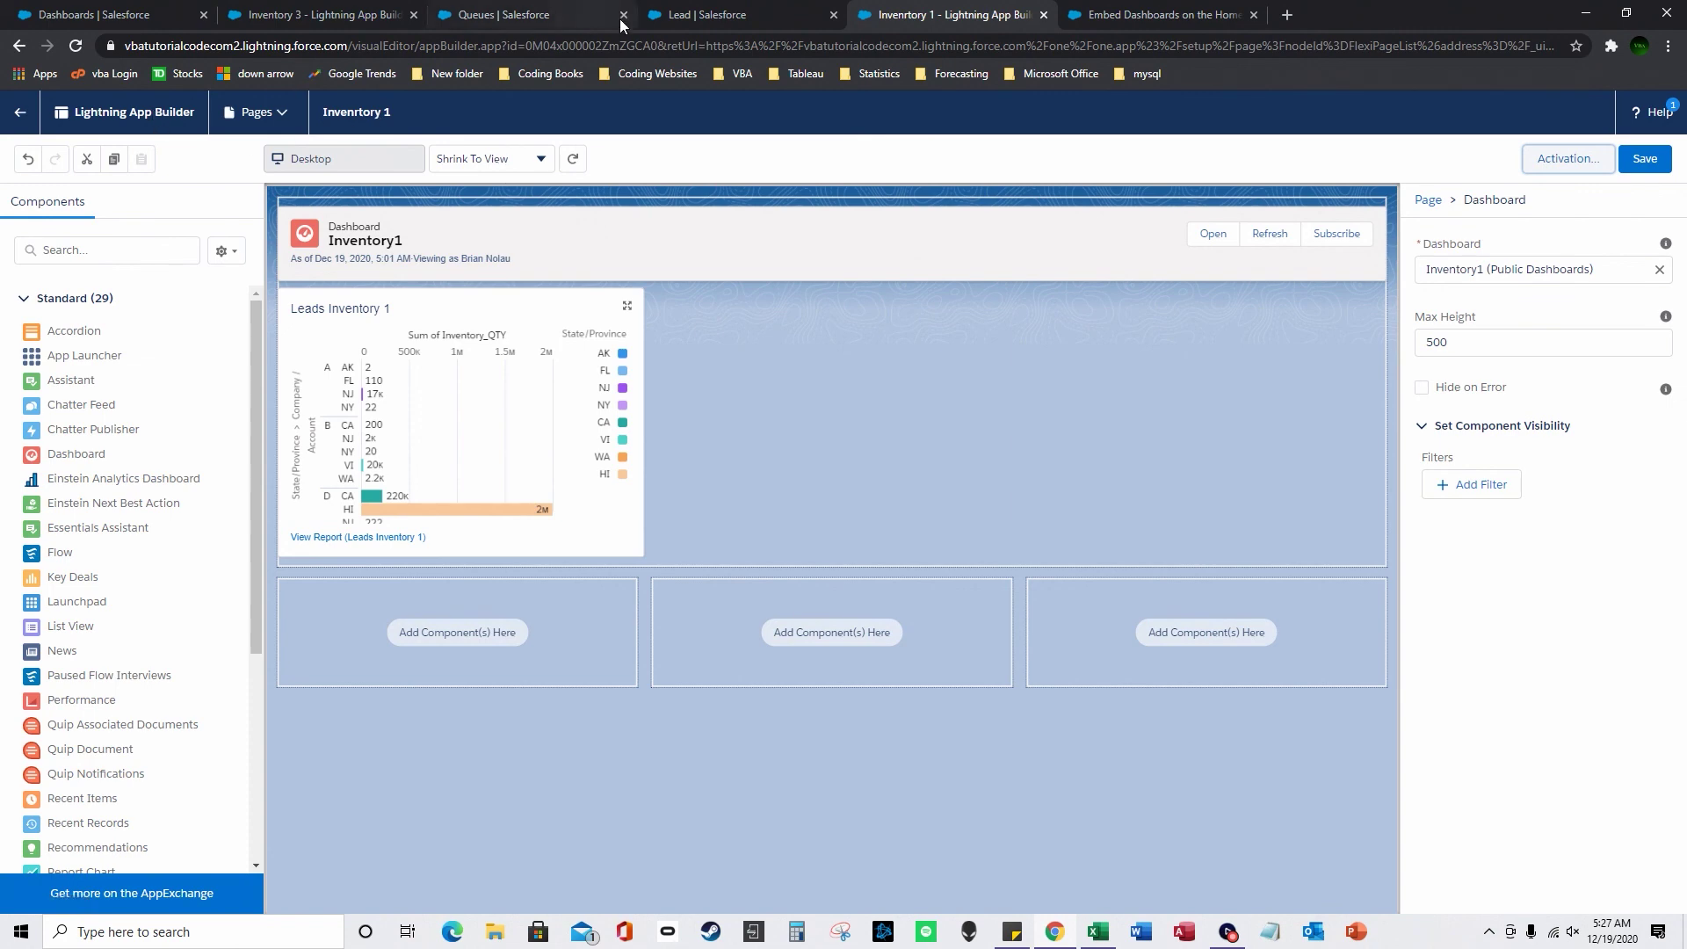
{"action": "left_click", "coordinate": [548, 12]}
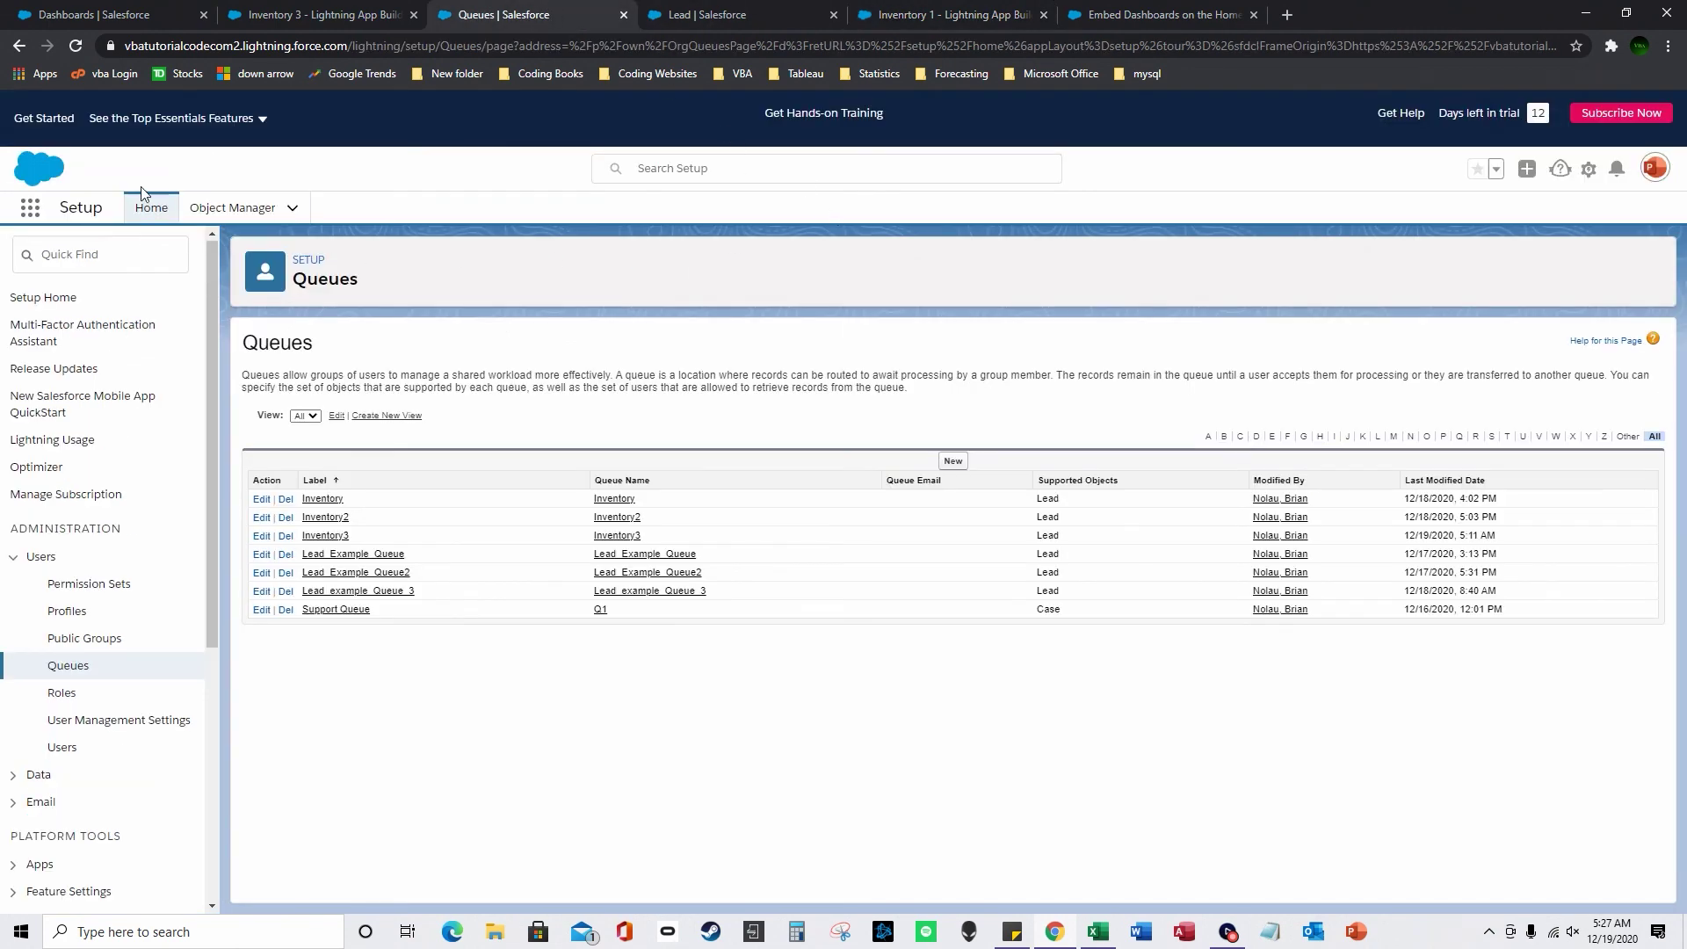
{"action": "left_click", "coordinate": [281, 14]}
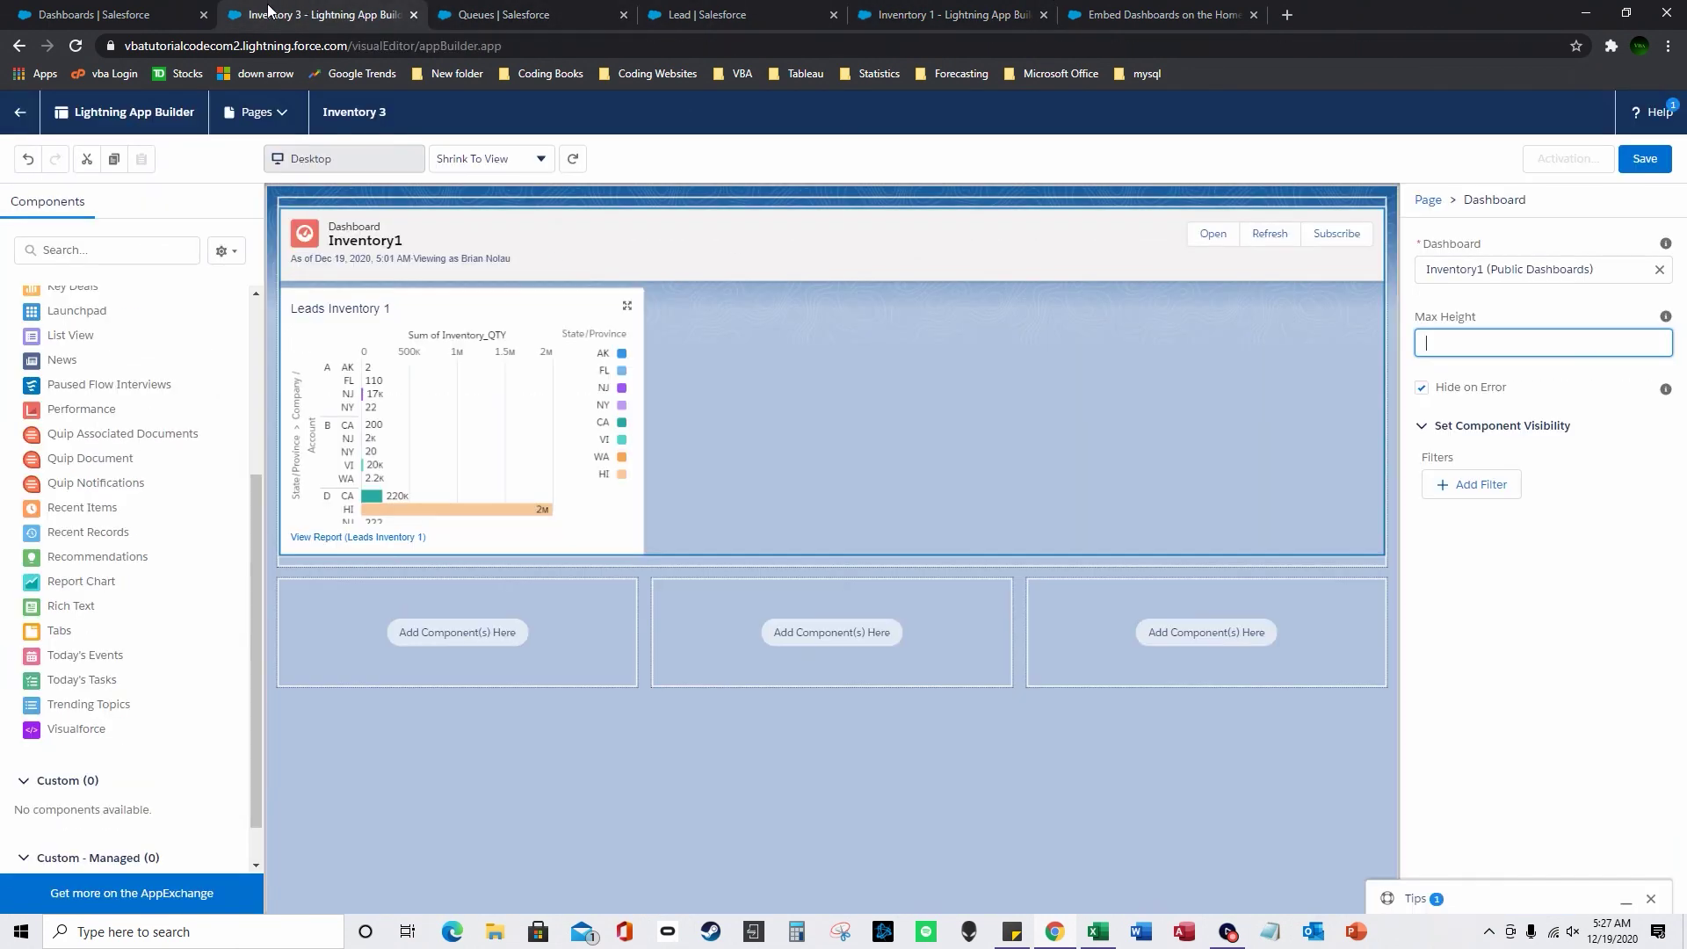
Step: Look through the Inventory3 dashboard's editor and the recent dashboards list for a way to change its folder
{"action": "left_click", "coordinate": [143, 9]}
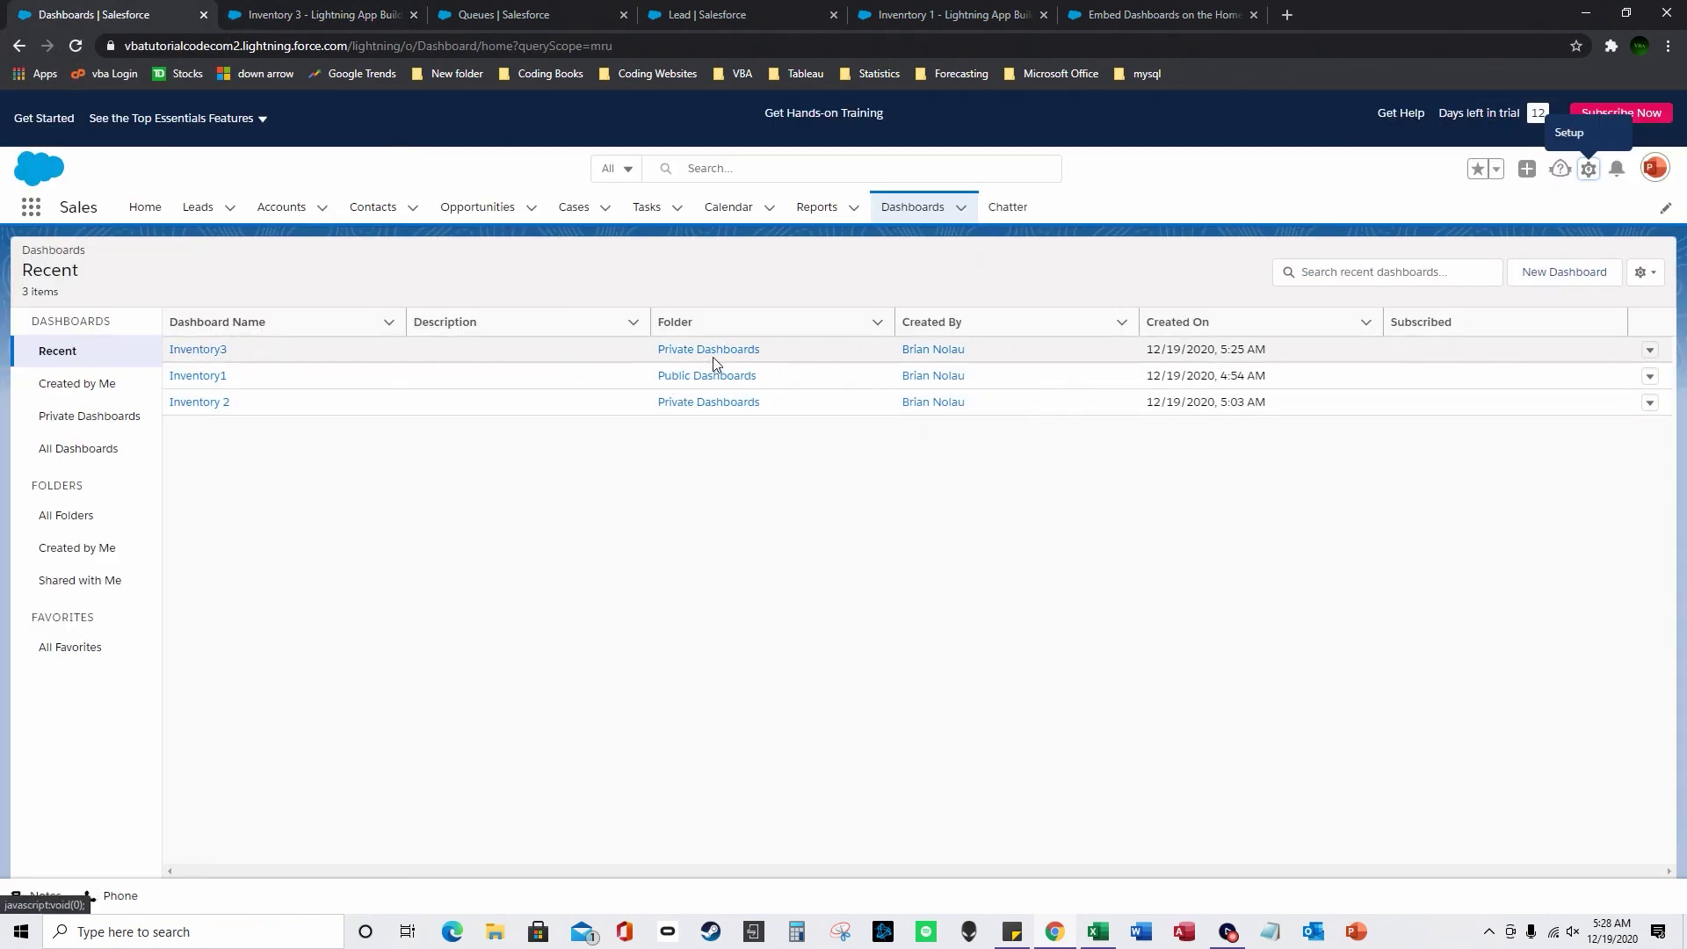
{"action": "left_click", "coordinate": [216, 352]}
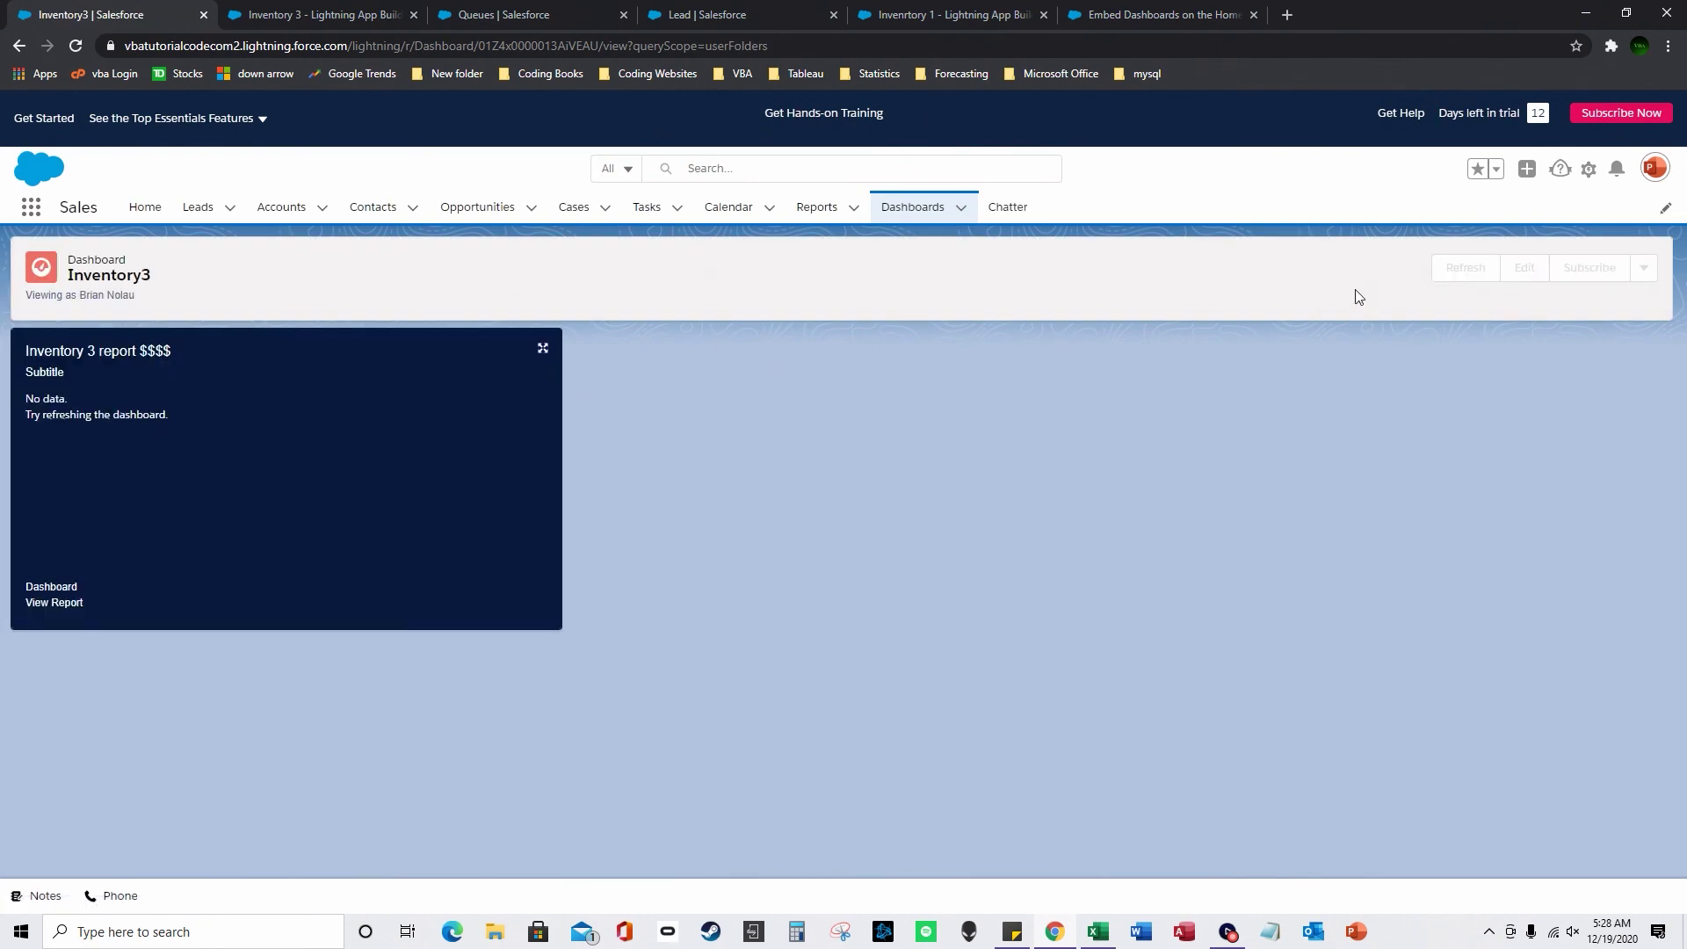
{"action": "left_click", "coordinate": [1525, 267]}
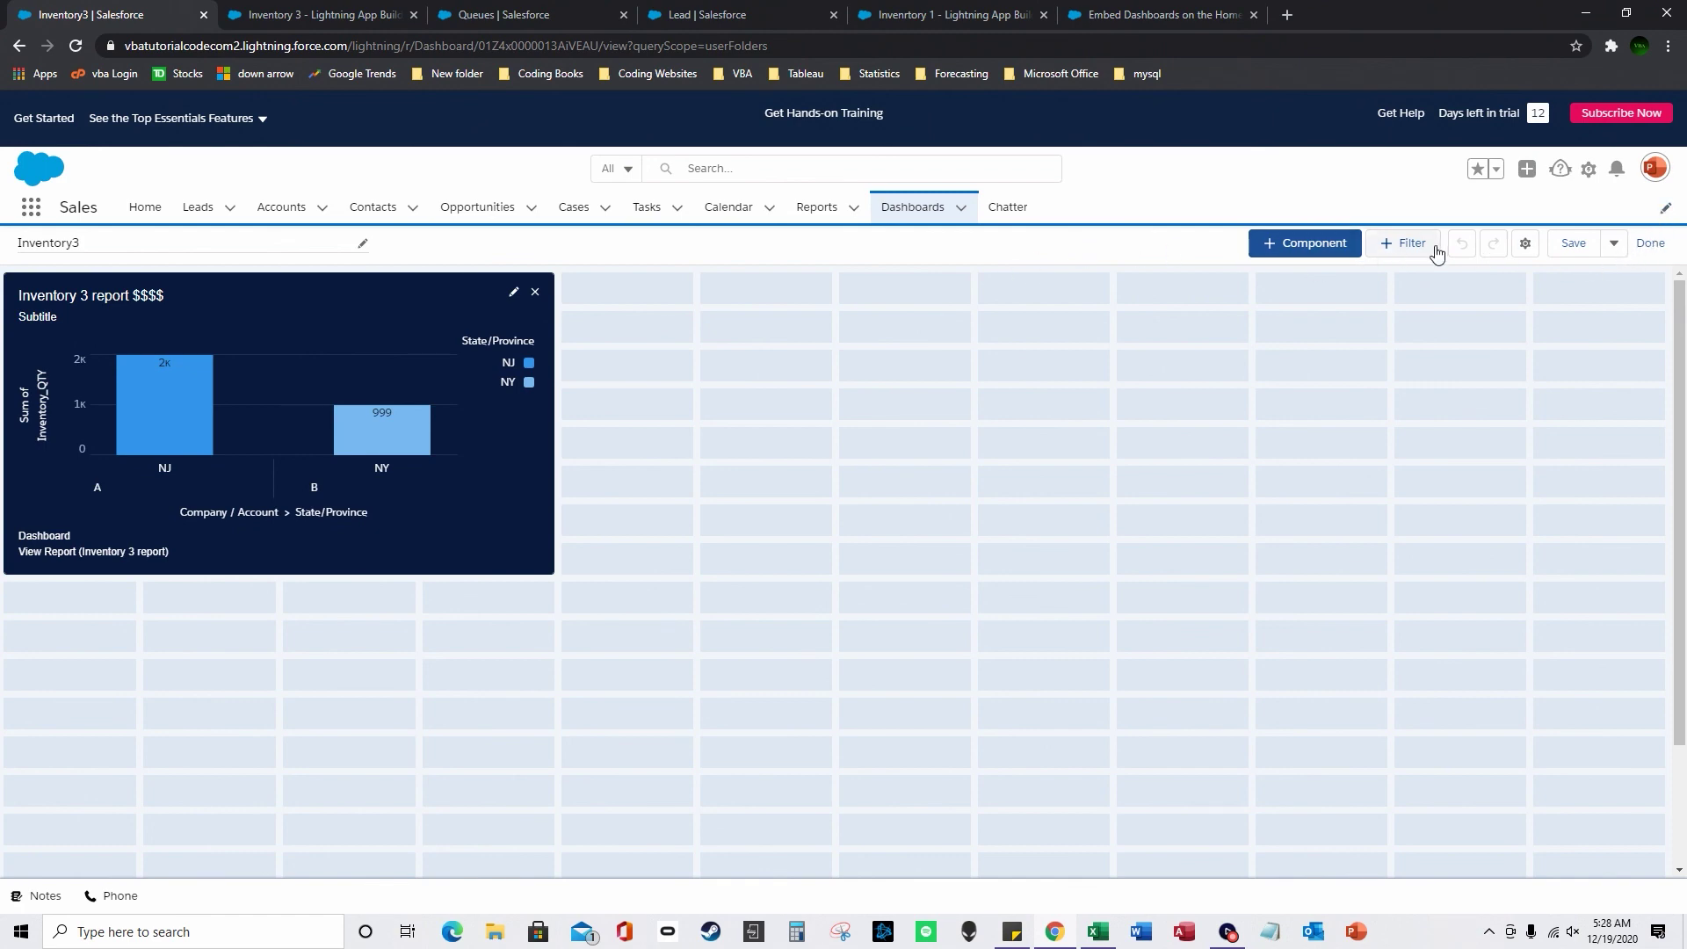
{"action": "left_click", "coordinate": [905, 208]}
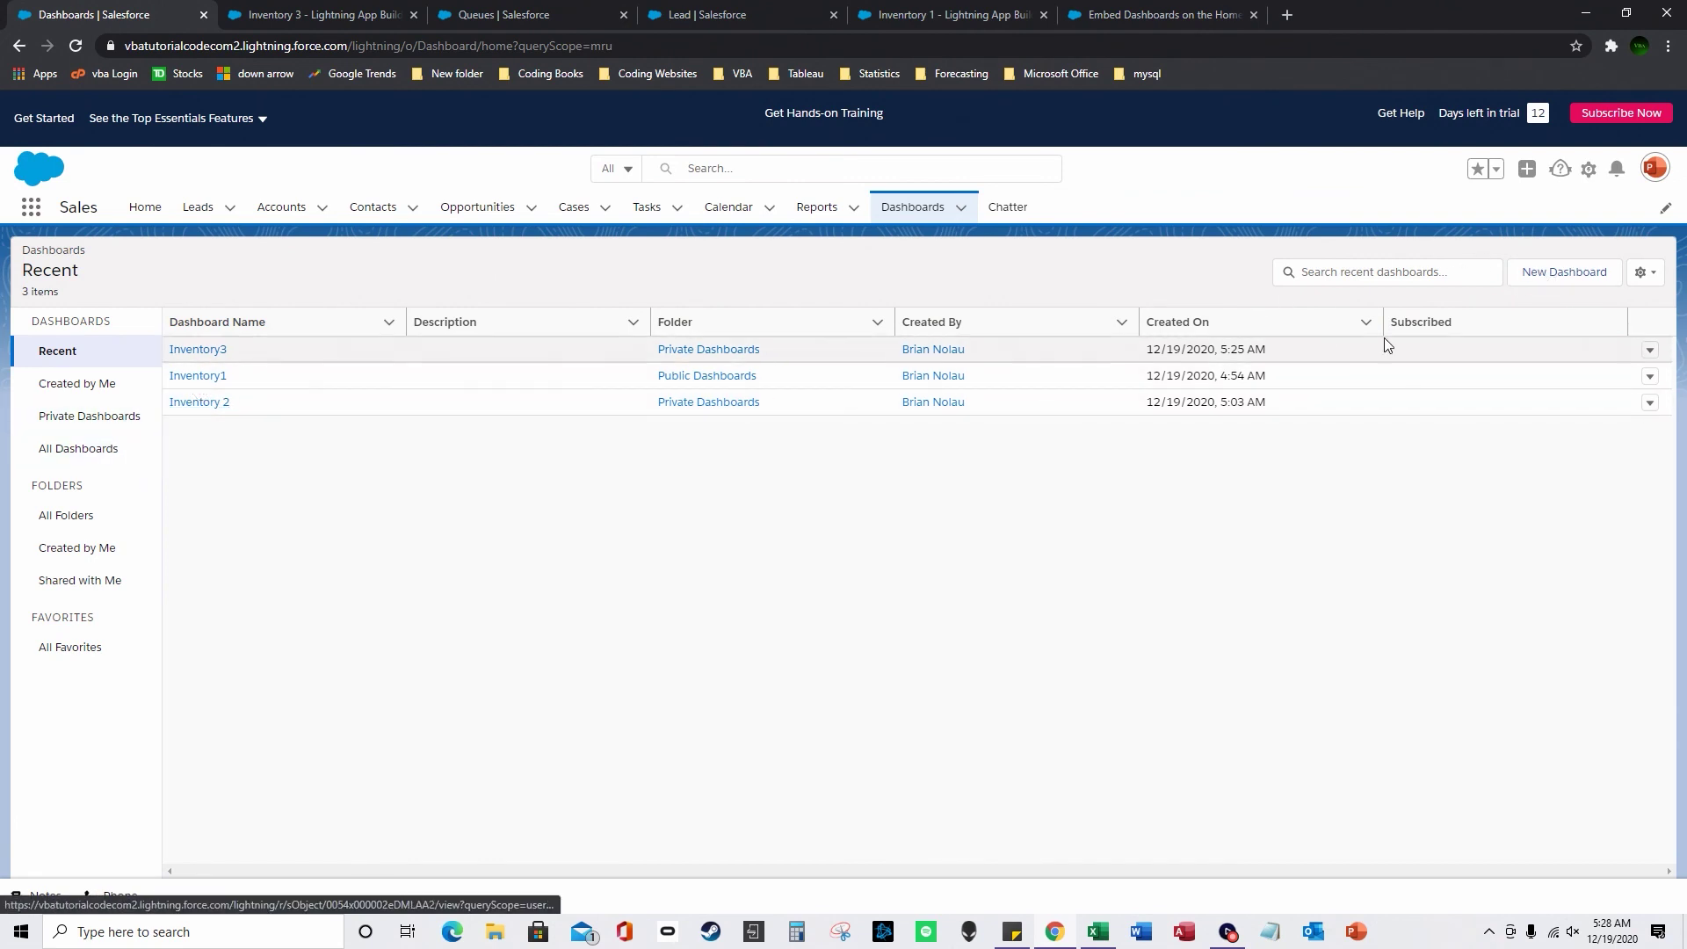
{"action": "left_click", "coordinate": [1642, 274]}
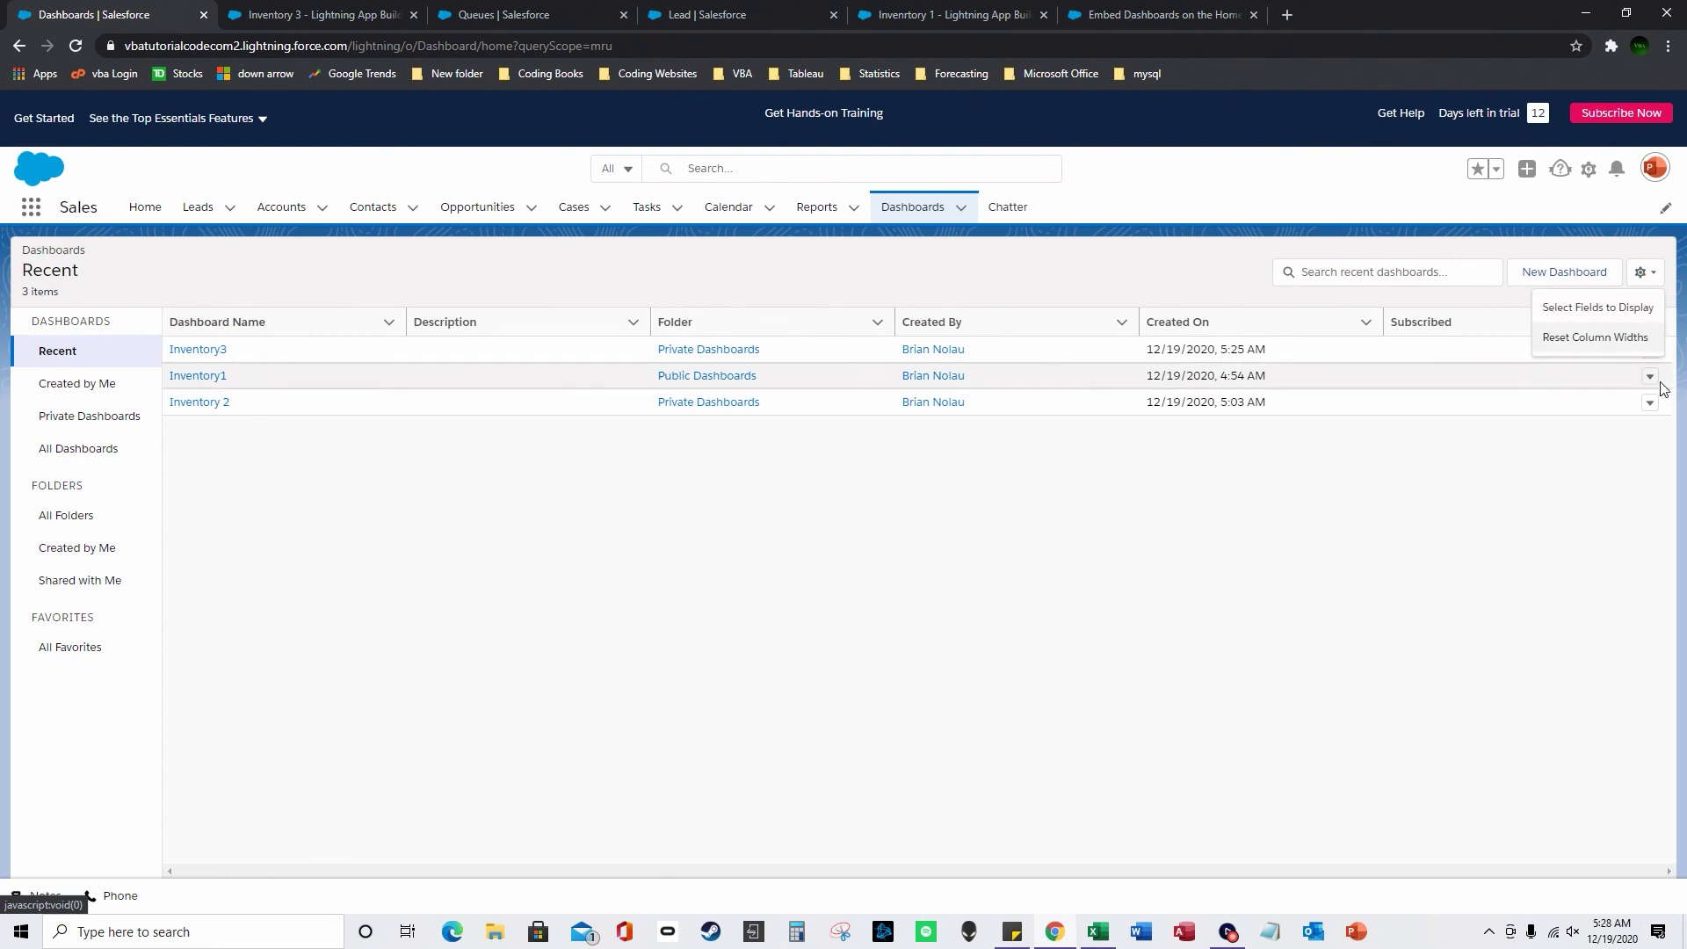
Step: Save a copy of the Inventory3 dashboard under the same name in the Public Dashboards folder
{"action": "left_click", "coordinate": [1649, 351]}
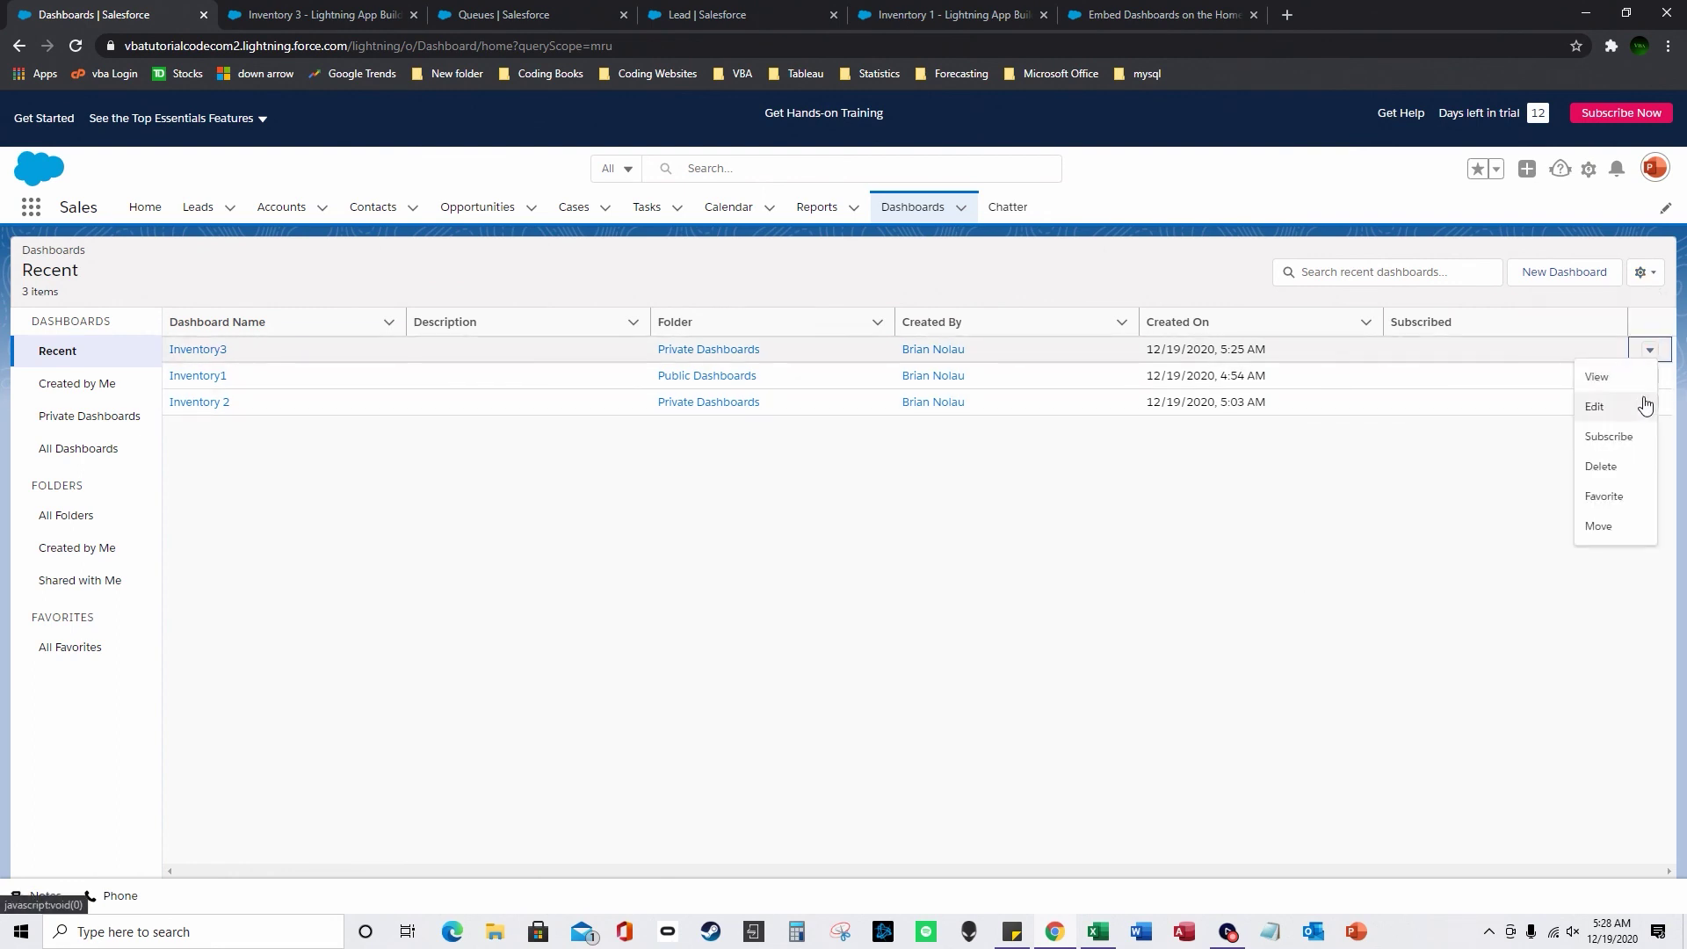
{"action": "left_click", "coordinate": [1638, 399]}
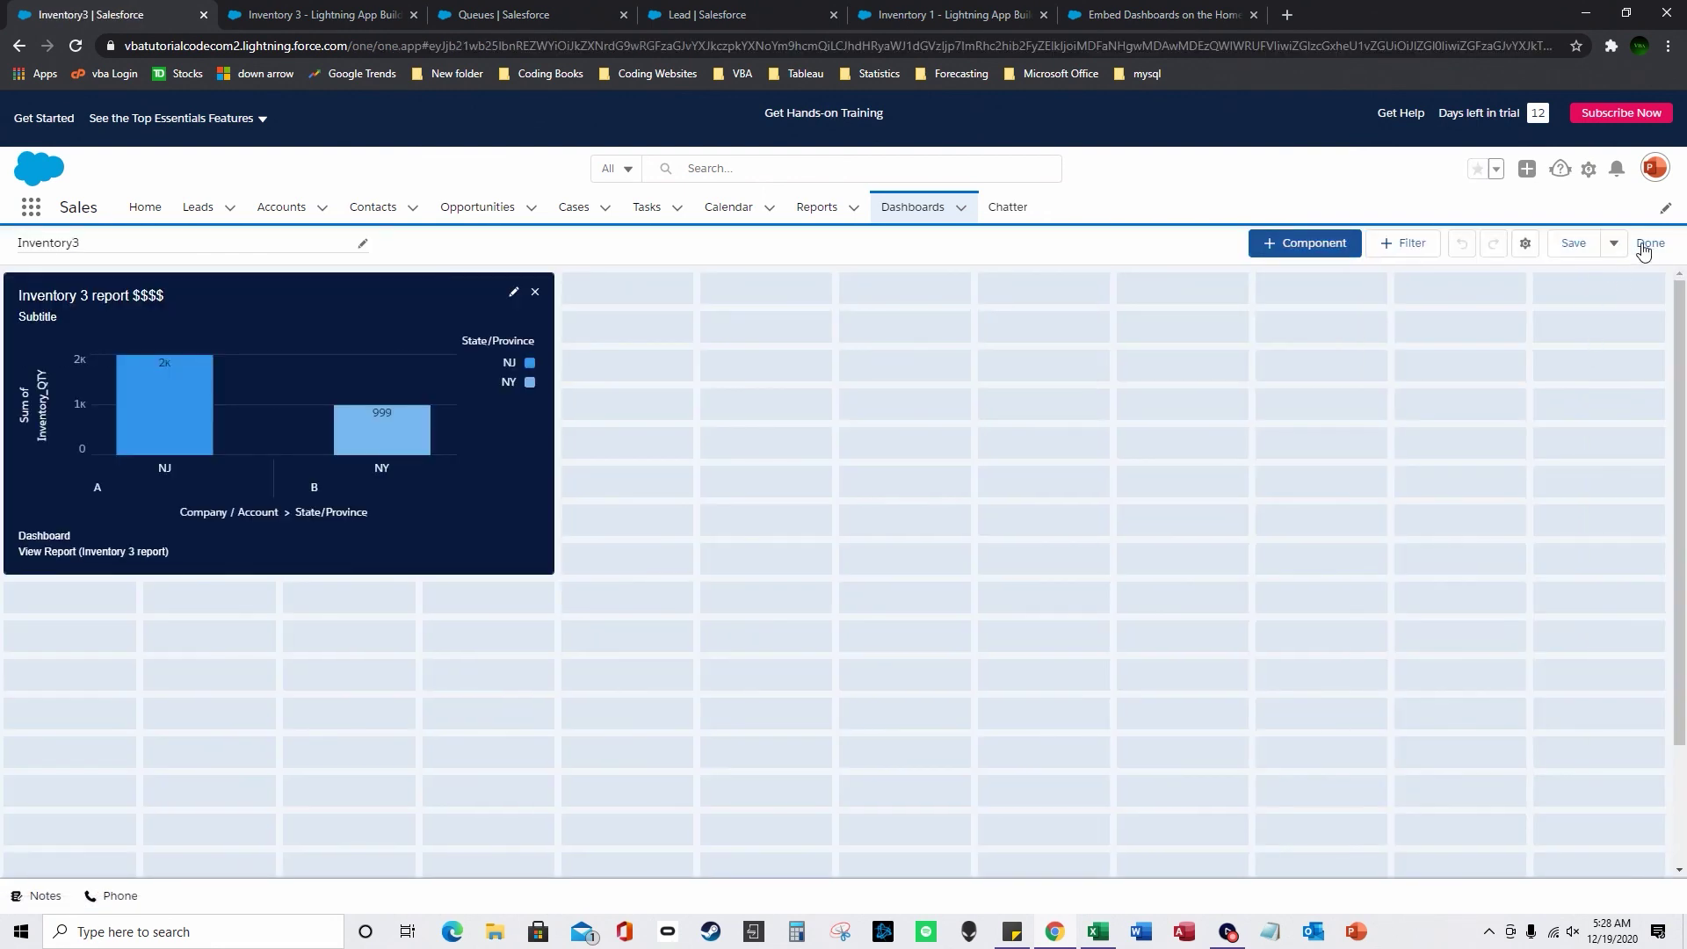
{"action": "left_click", "coordinate": [1645, 250]}
{"action": "left_click", "coordinate": [1629, 267]}
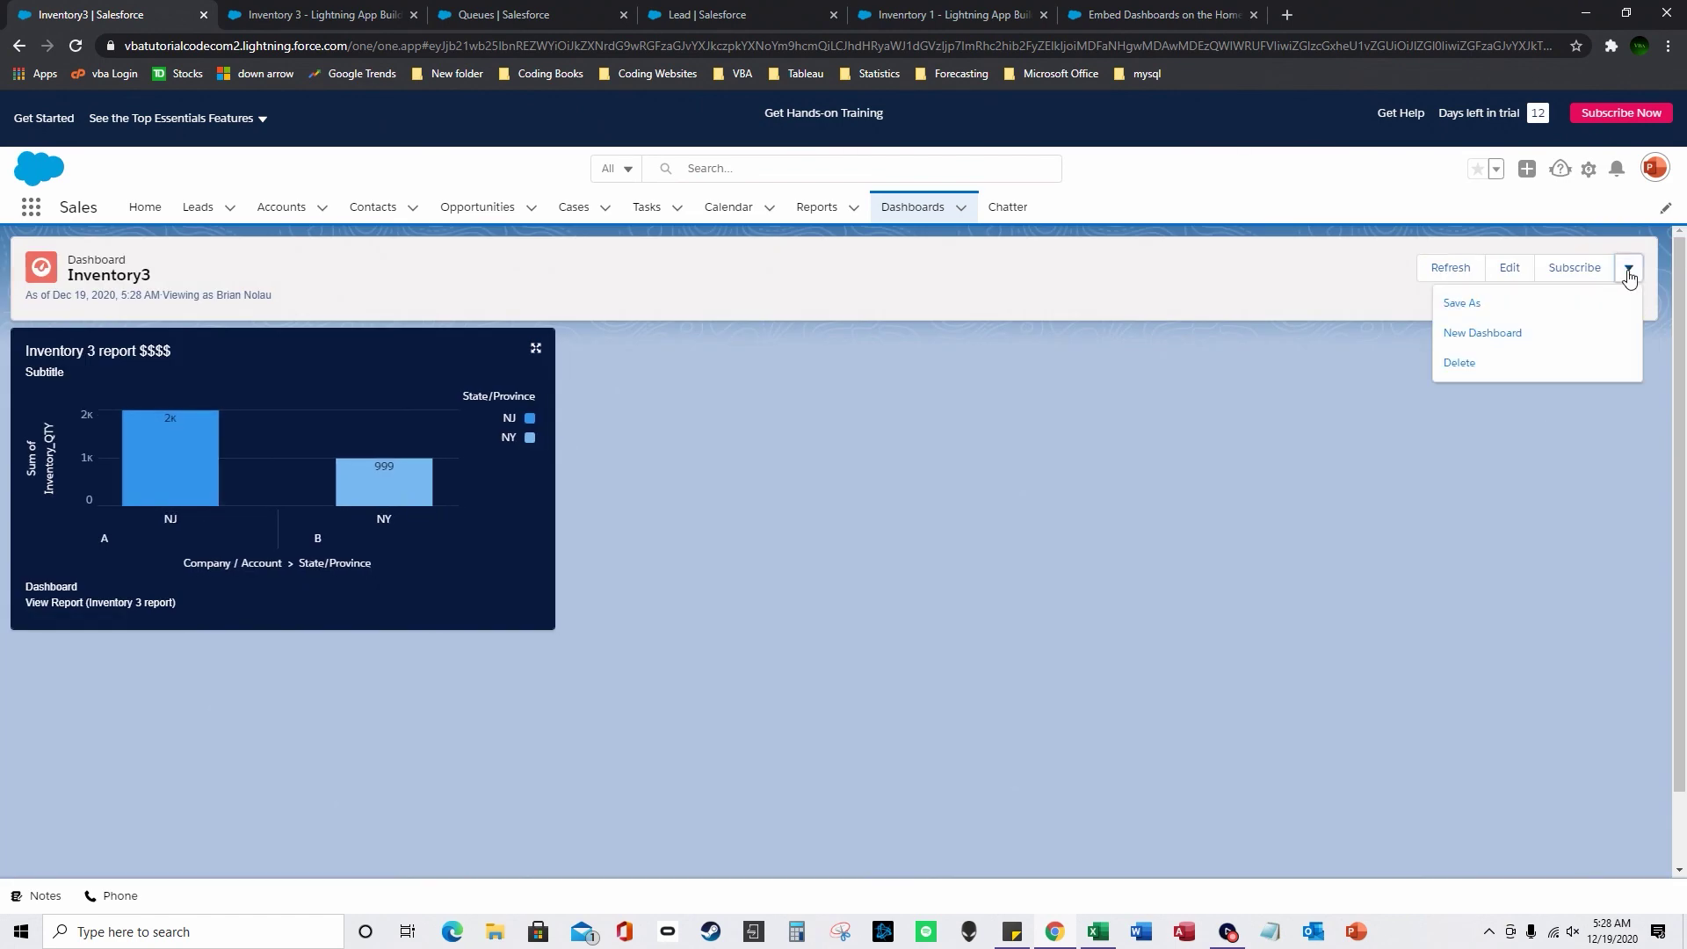
{"action": "left_click", "coordinate": [1600, 307]}
{"action": "left_click_drag", "start_coordinate": [646, 529], "coordinate": [471, 531]}
{"action": "key", "text": "BackSpace"}
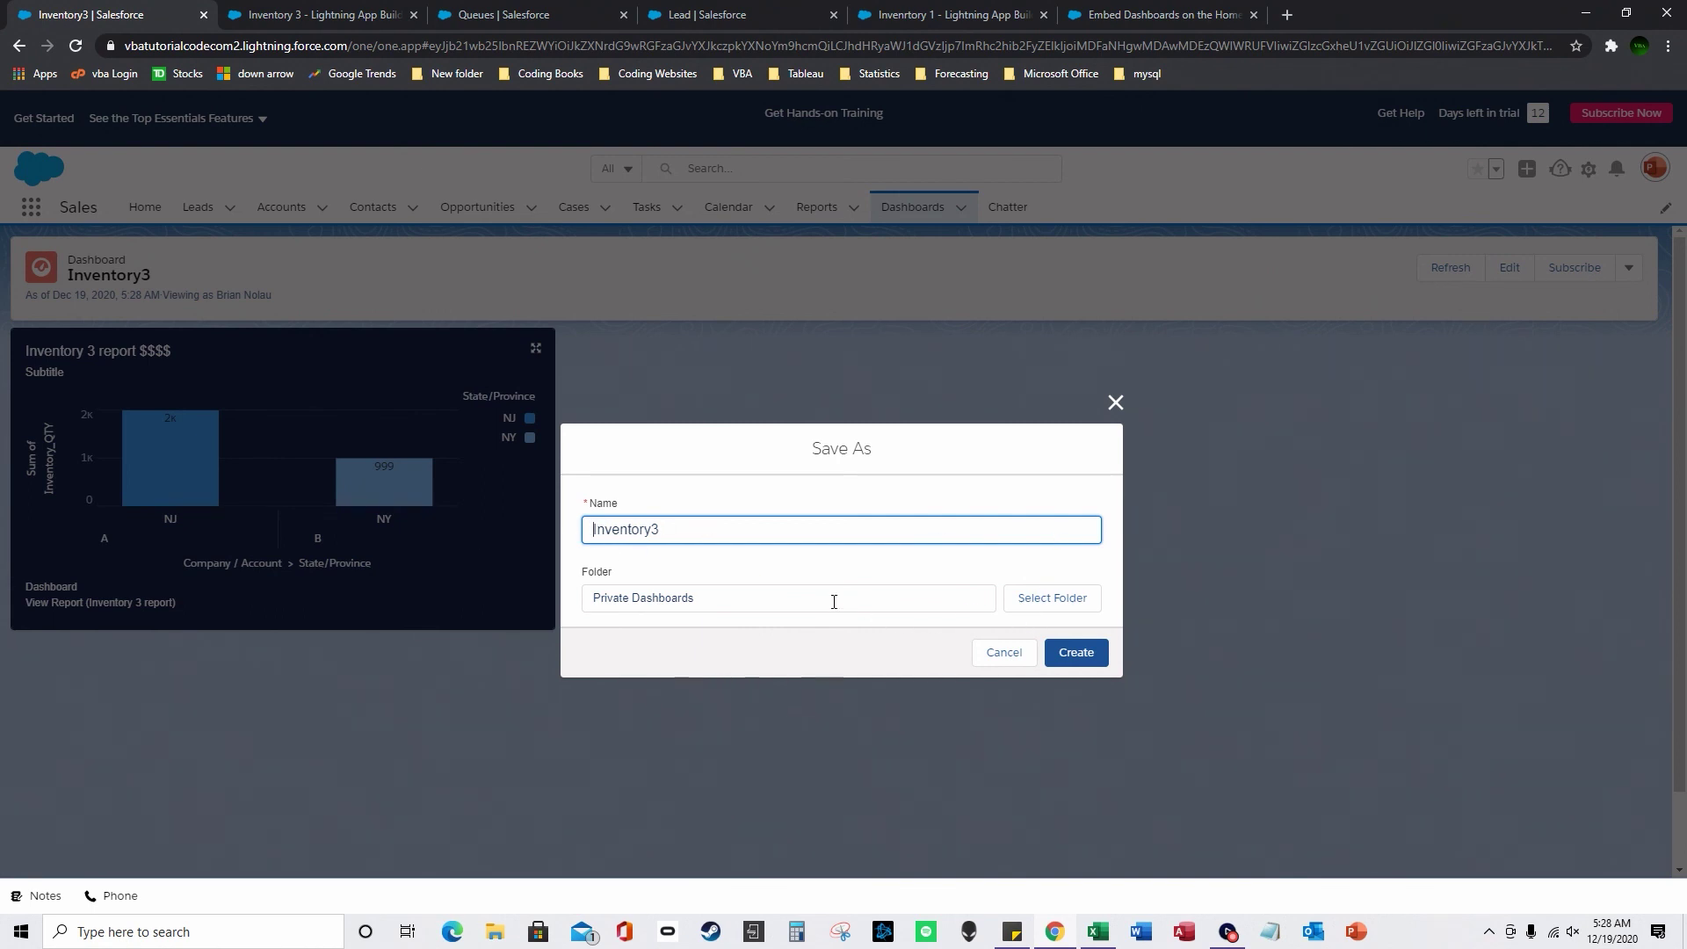
{"action": "left_click", "coordinate": [1035, 598]}
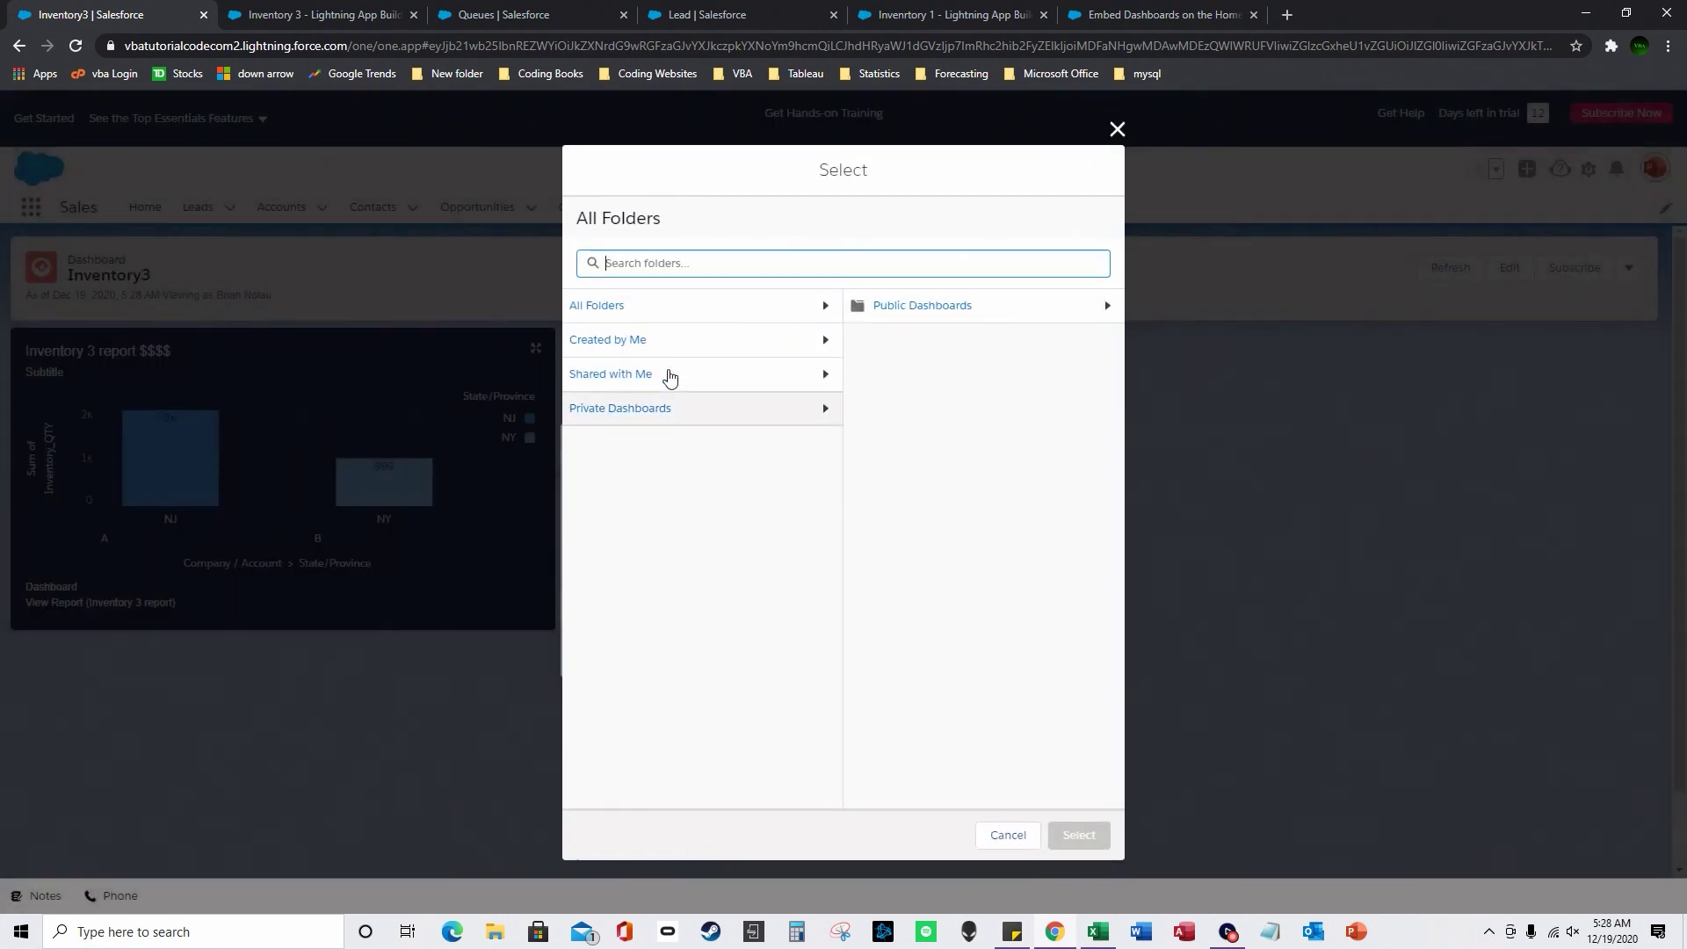
{"action": "left_click", "coordinate": [886, 309]}
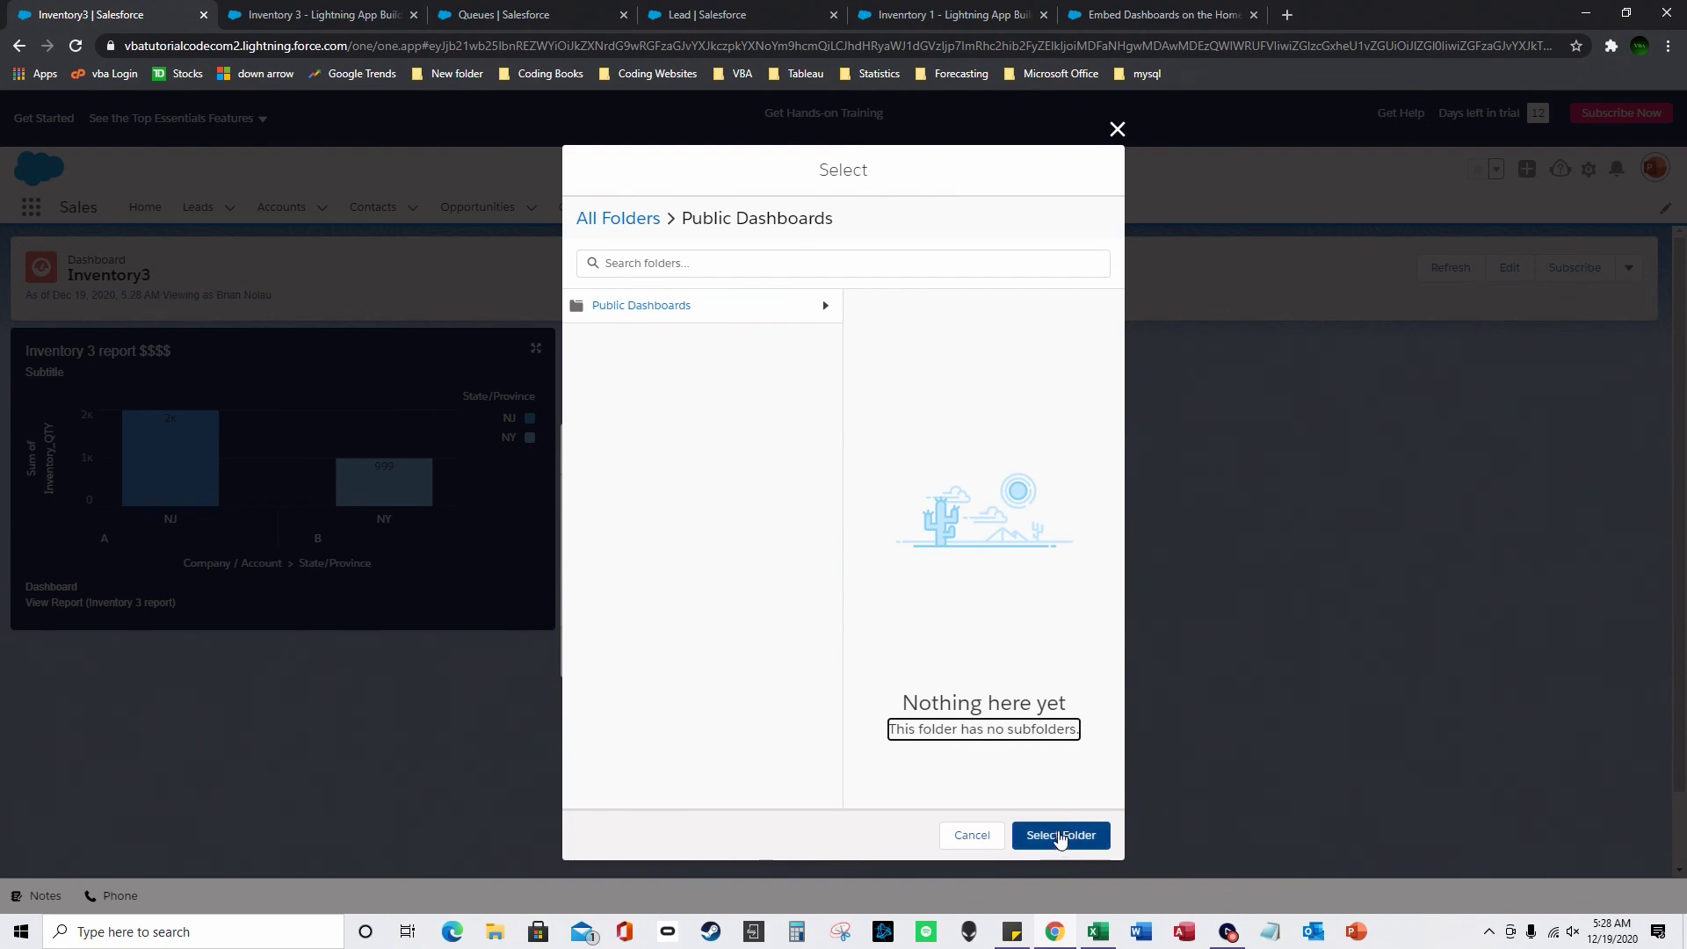
{"action": "left_click", "coordinate": [1060, 836]}
{"action": "left_click", "coordinate": [1074, 654]}
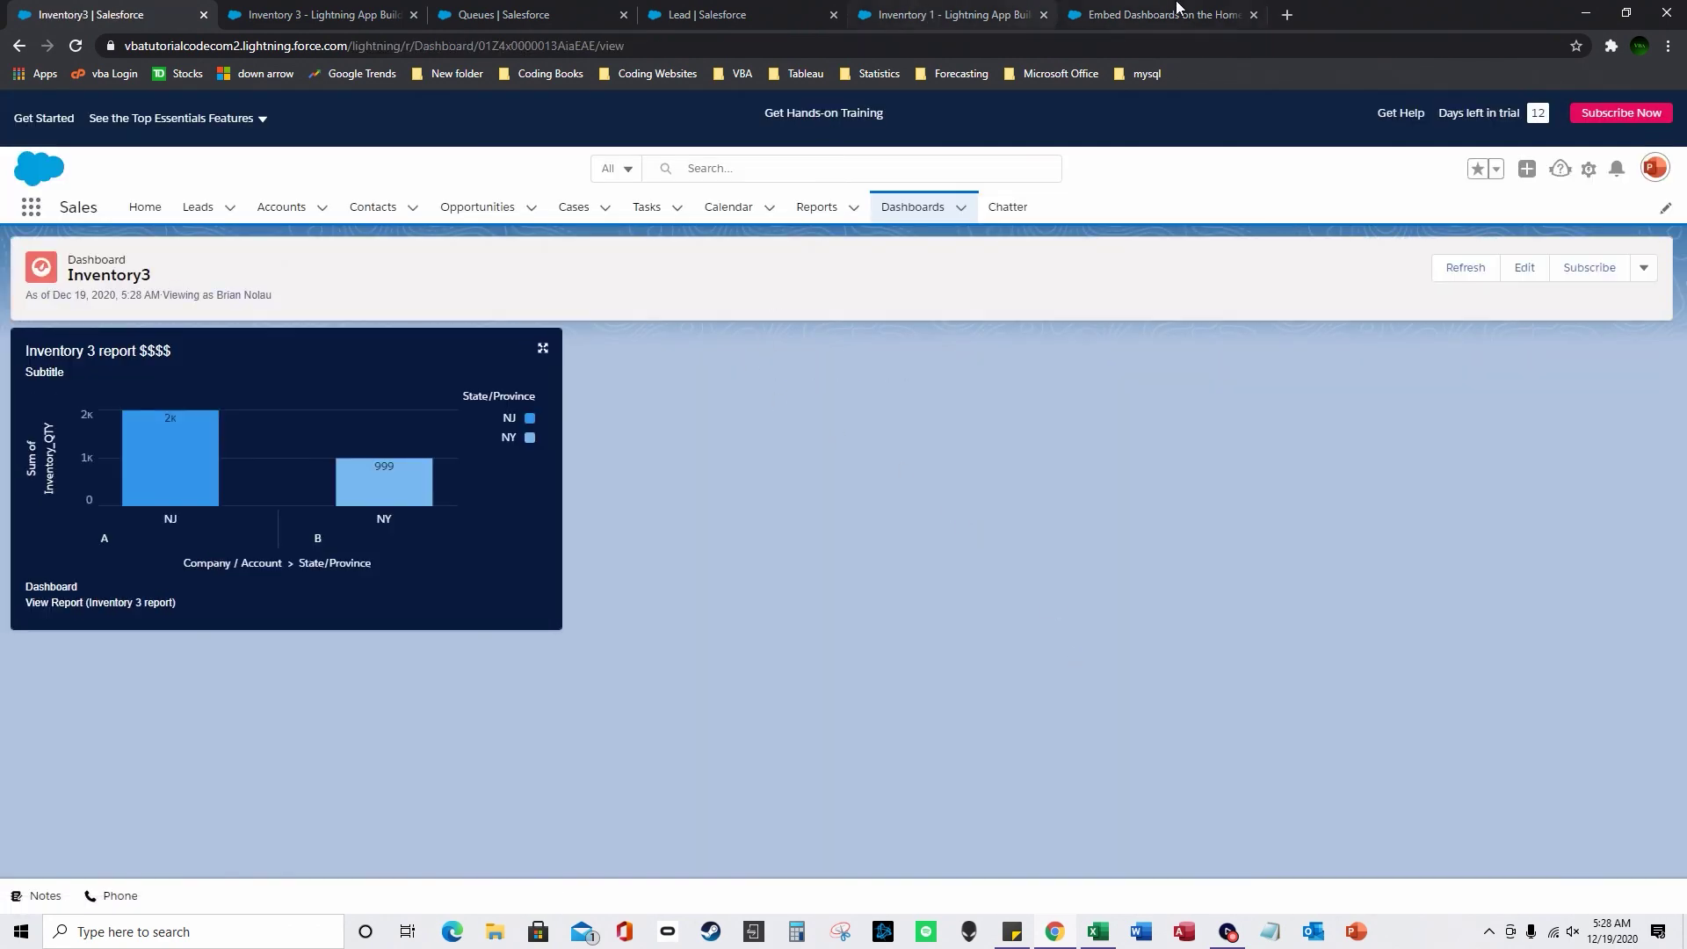
Step: Reload the Invenrtory 1 page and replace its header component with a new Dashboard component showing Inventory3 (Public Dashboards)
{"action": "left_click", "coordinate": [1150, 13]}
{"action": "left_click", "coordinate": [1013, 13]}
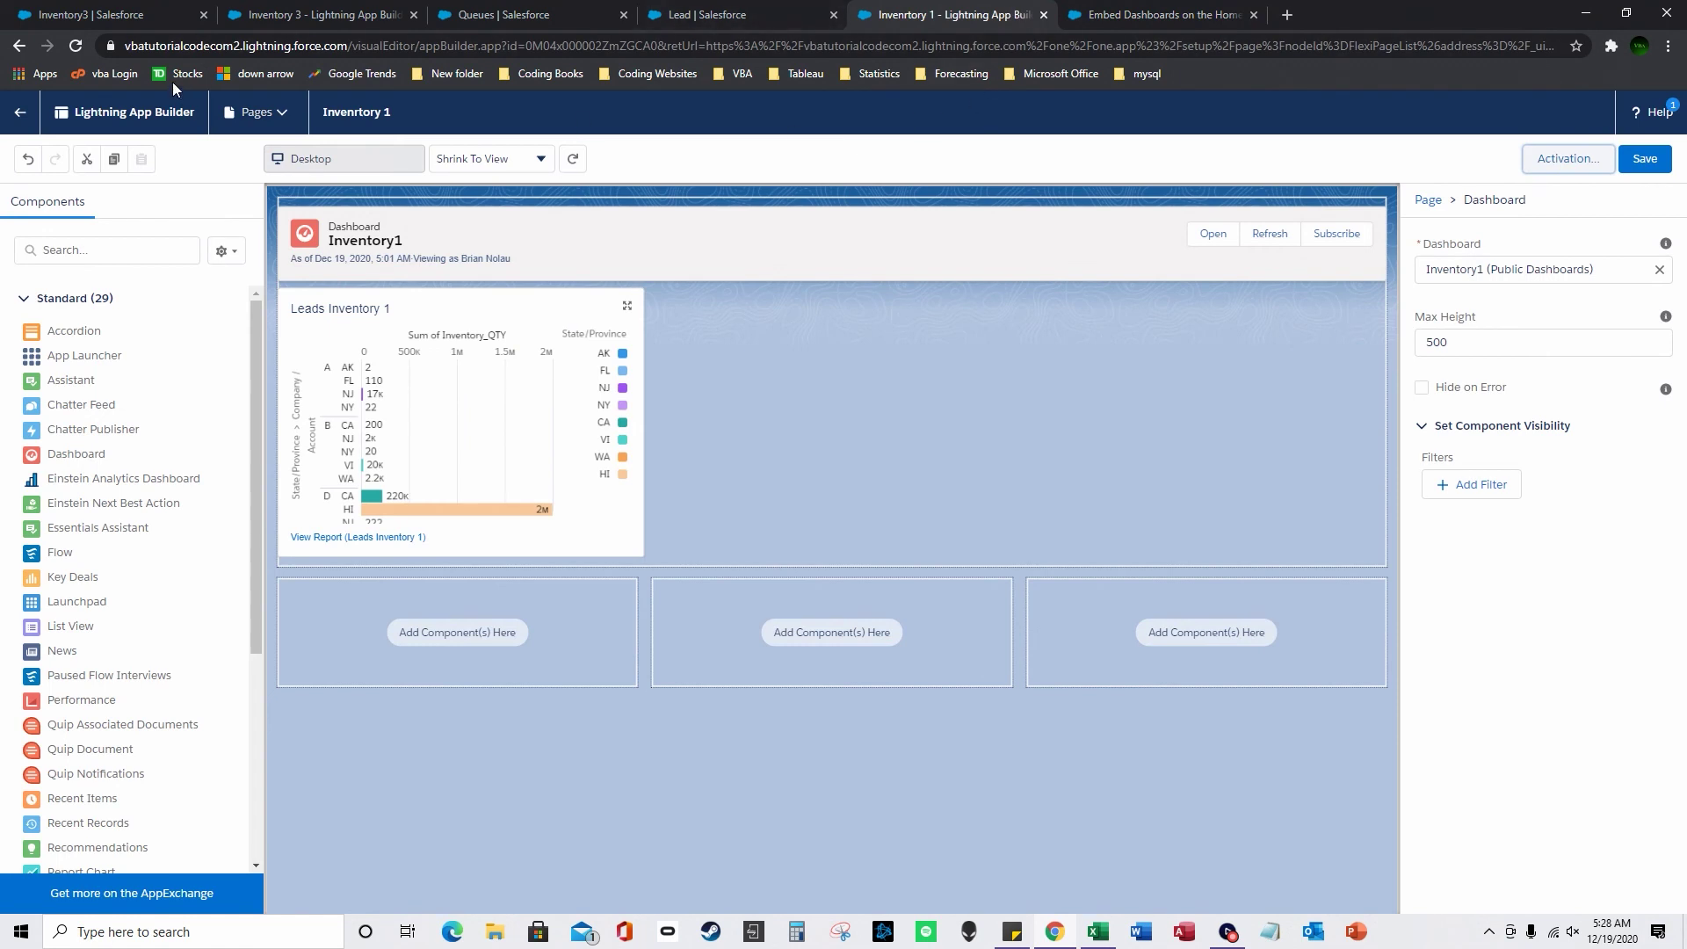
{"action": "left_click", "coordinate": [77, 49]}
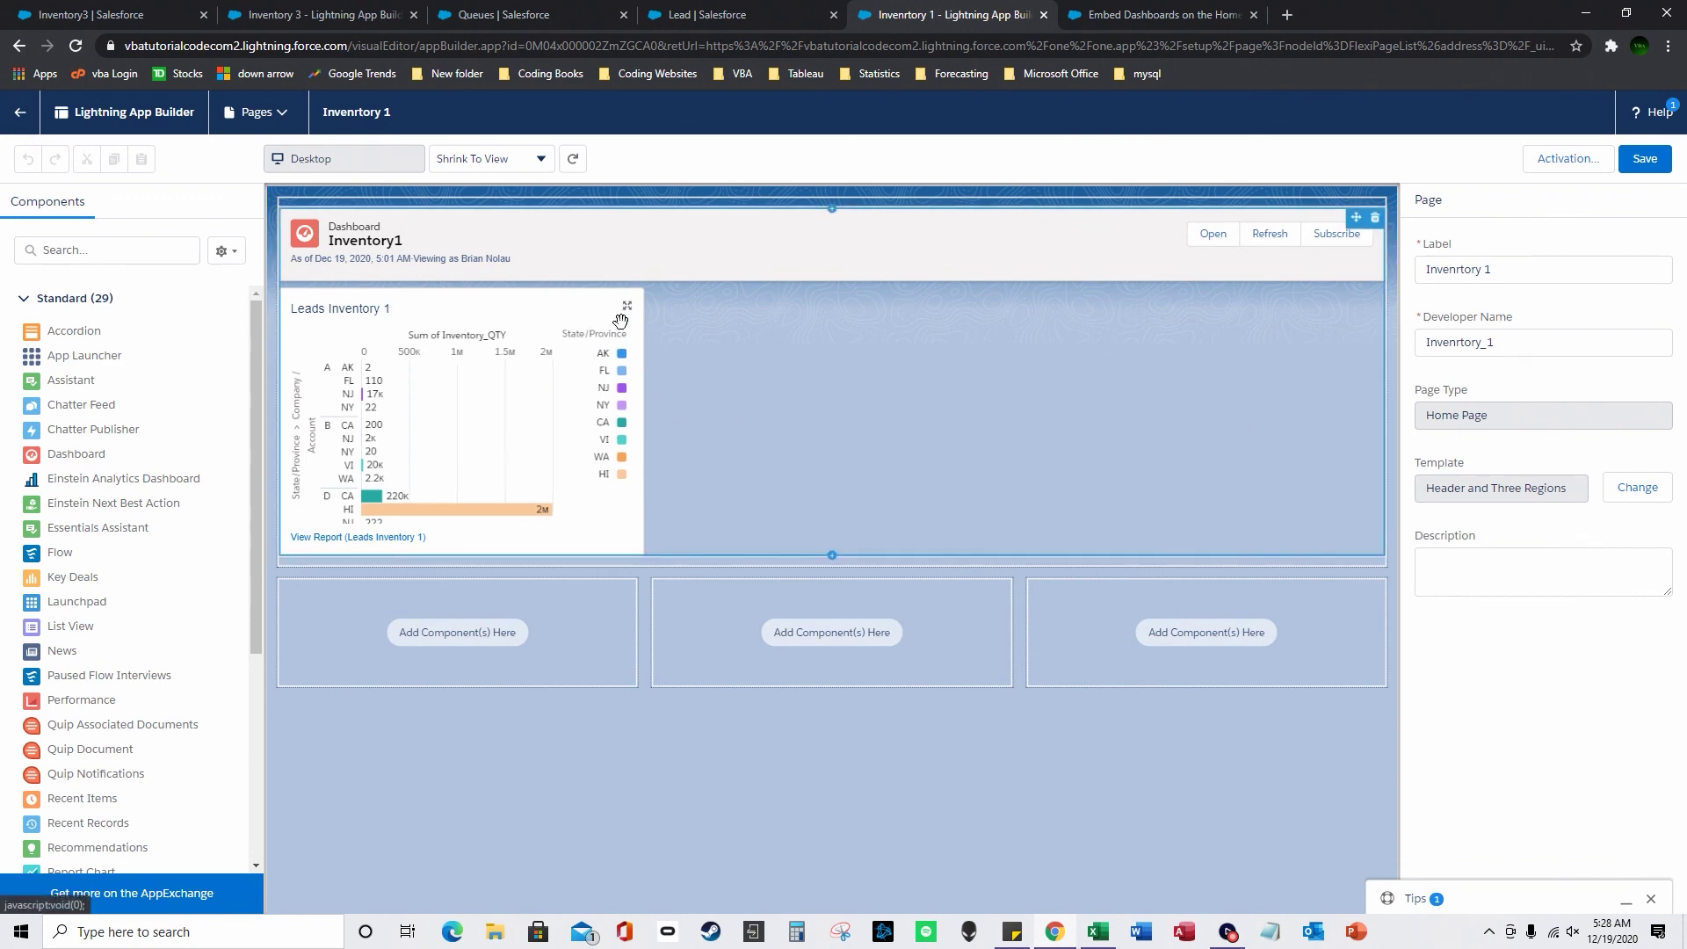
{"action": "left_click", "coordinate": [1374, 218]}
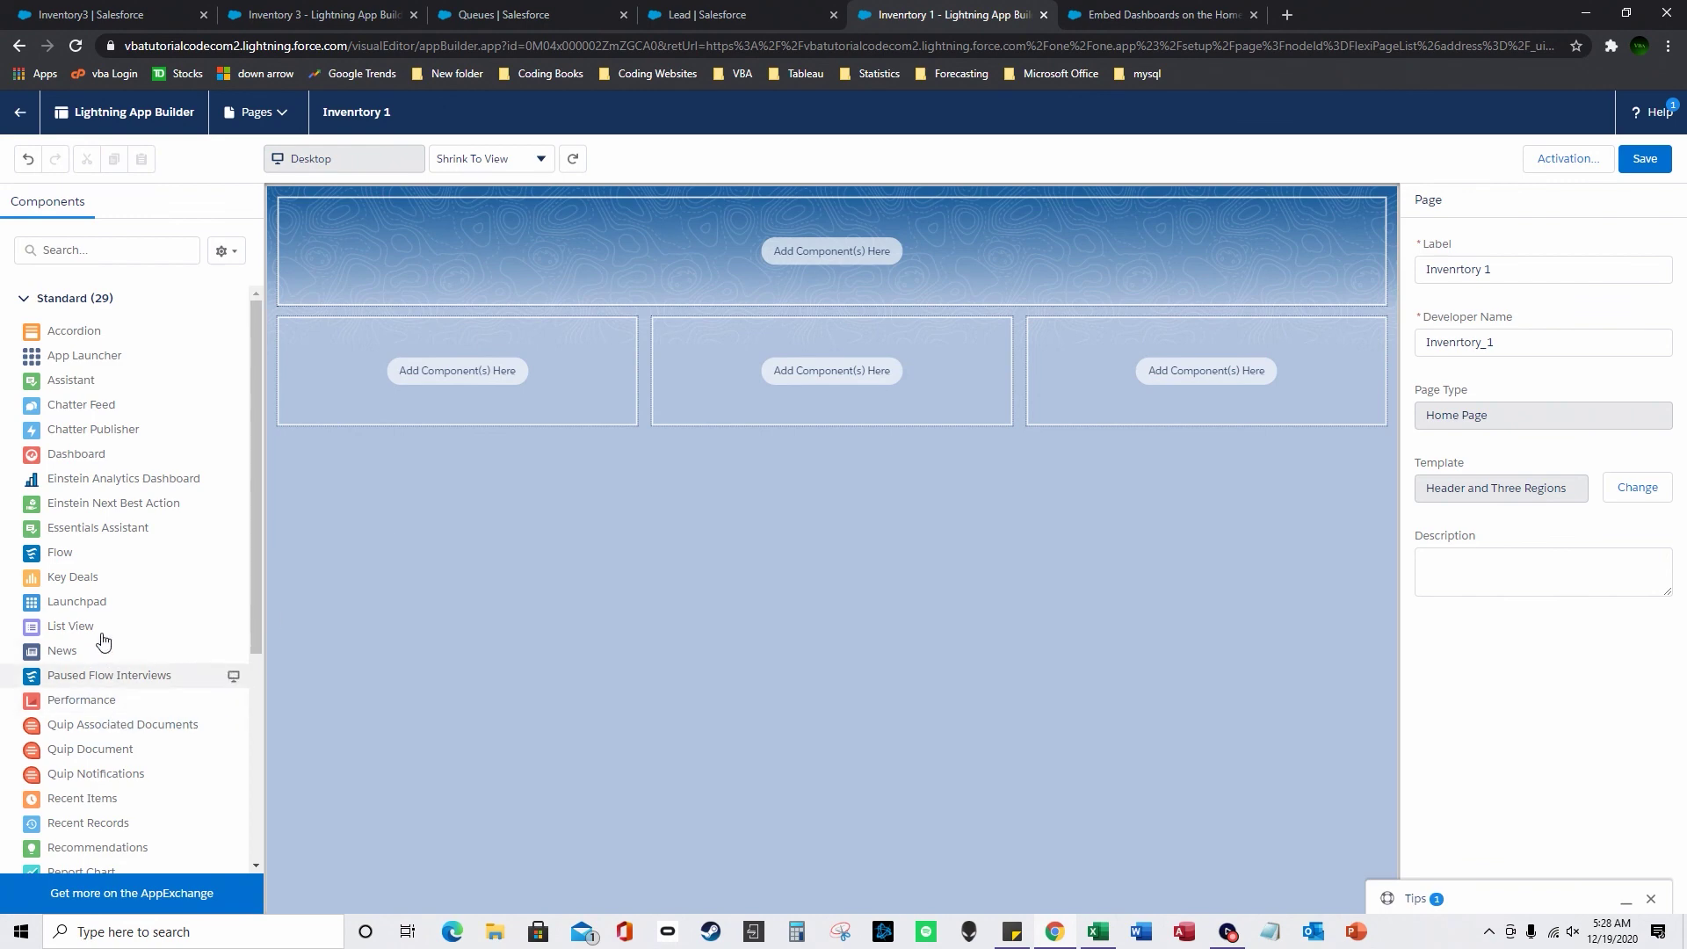
{"action": "left_click_drag", "start_coordinate": [79, 453], "coordinate": [826, 255]}
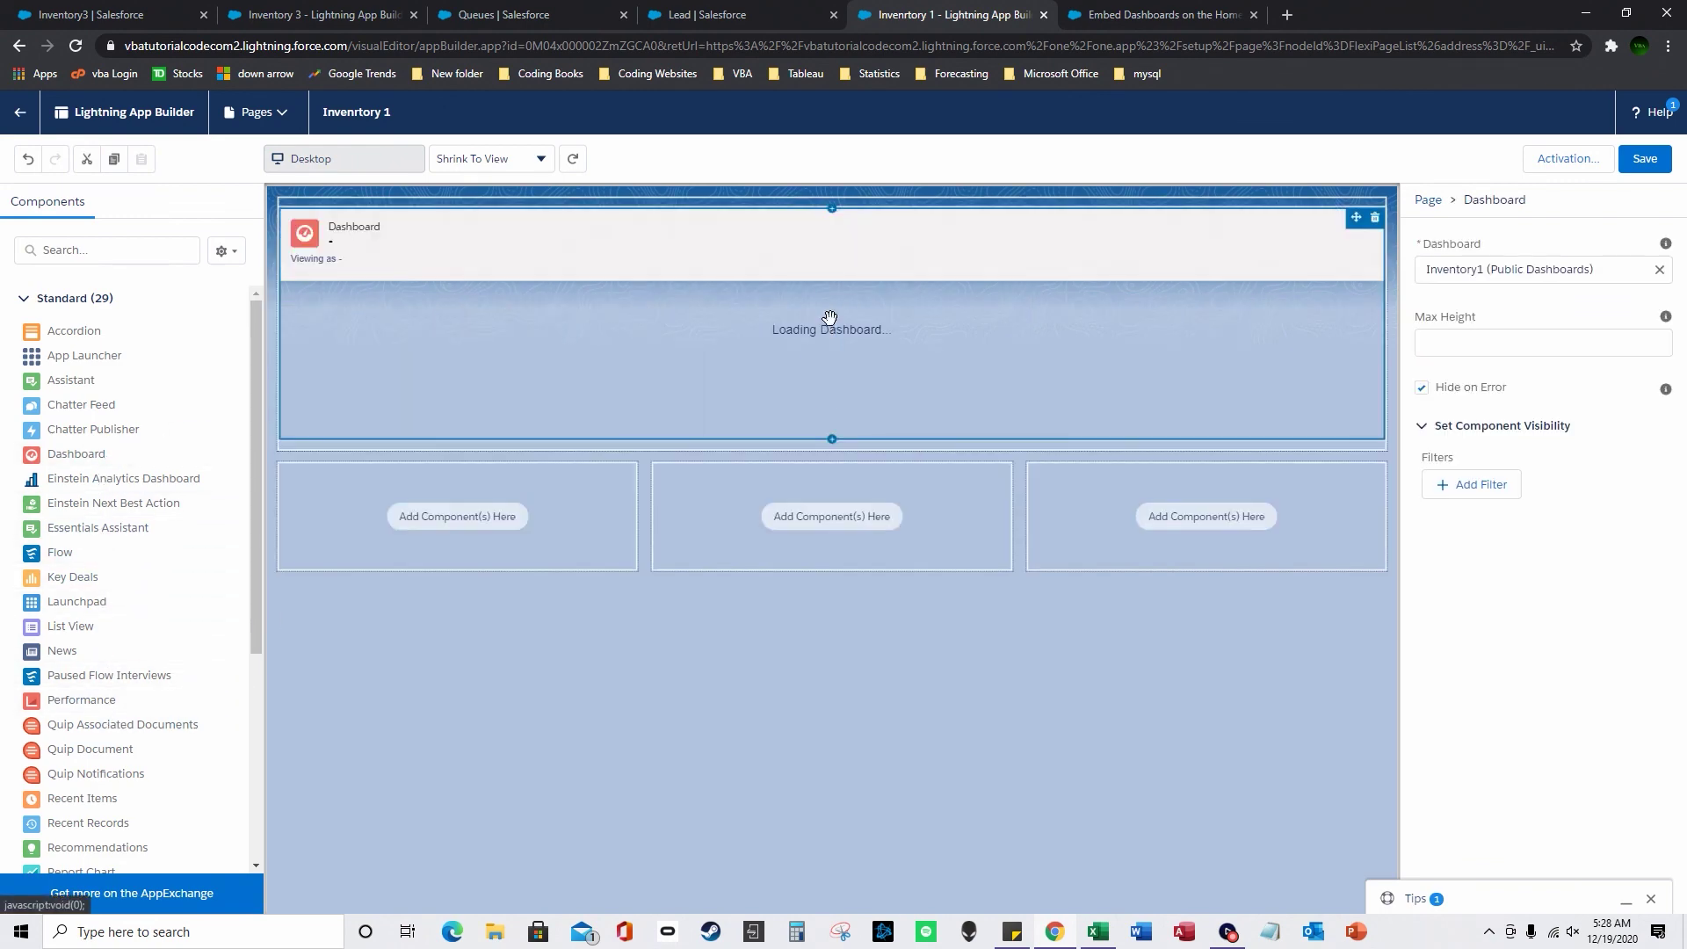
{"action": "left_click", "coordinate": [1508, 269]}
{"action": "left_click", "coordinate": [1526, 350]}
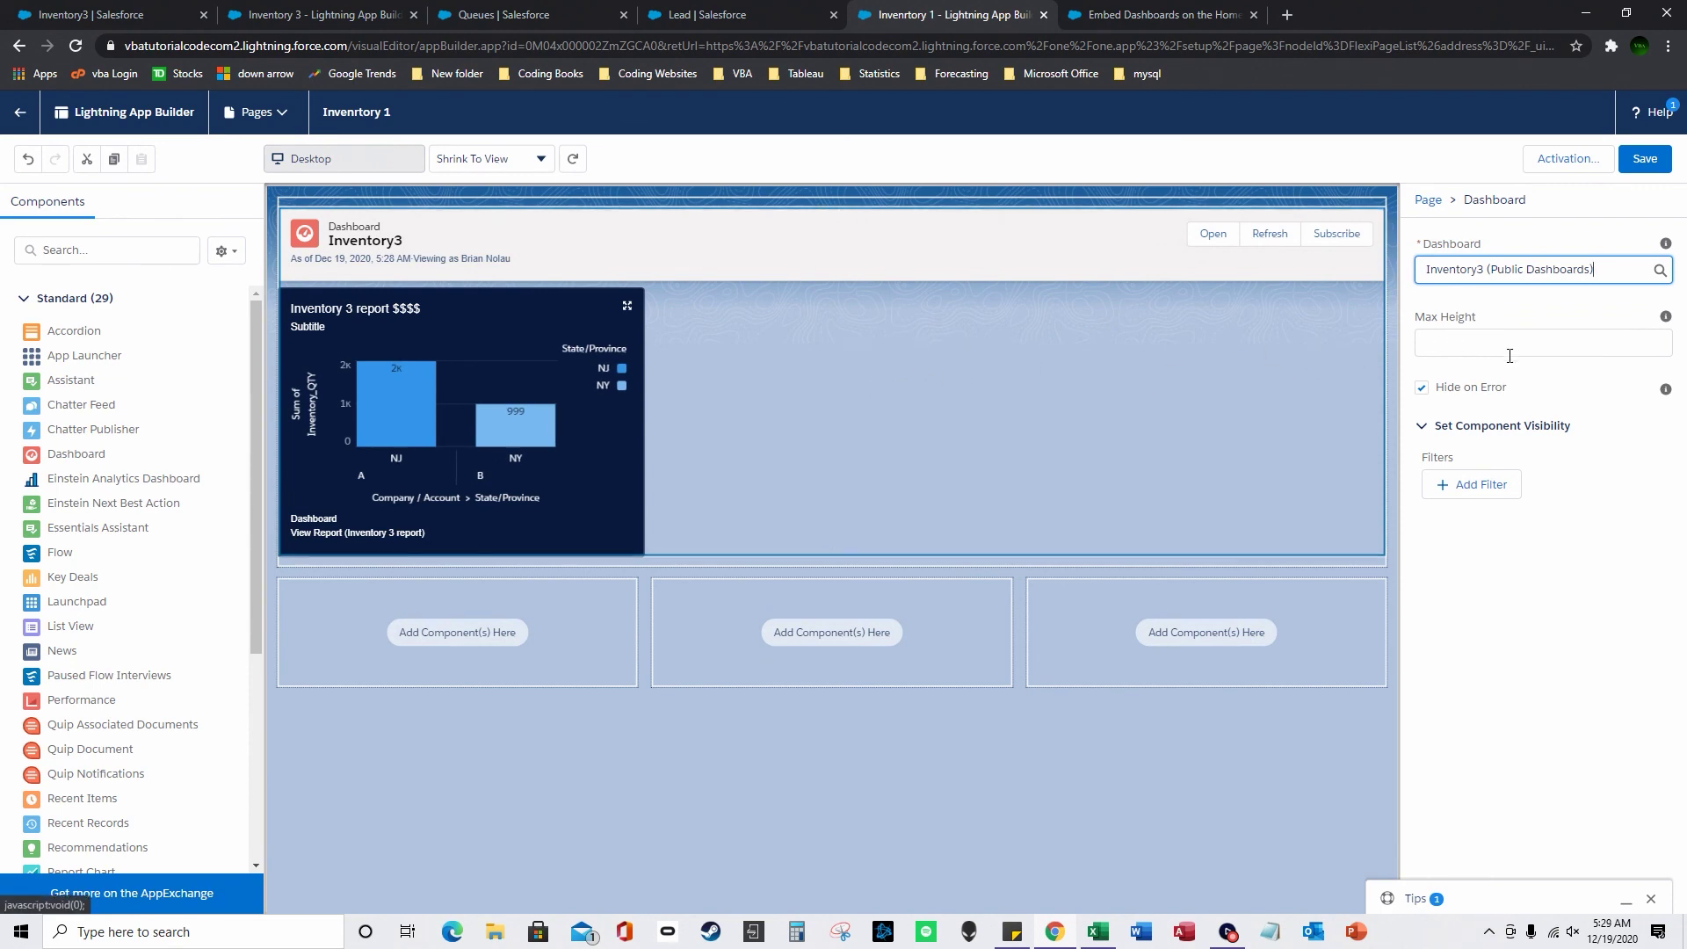
Step: Save the Invenrtory 1 page and review its org default activation
{"action": "left_click", "coordinate": [1468, 353]}
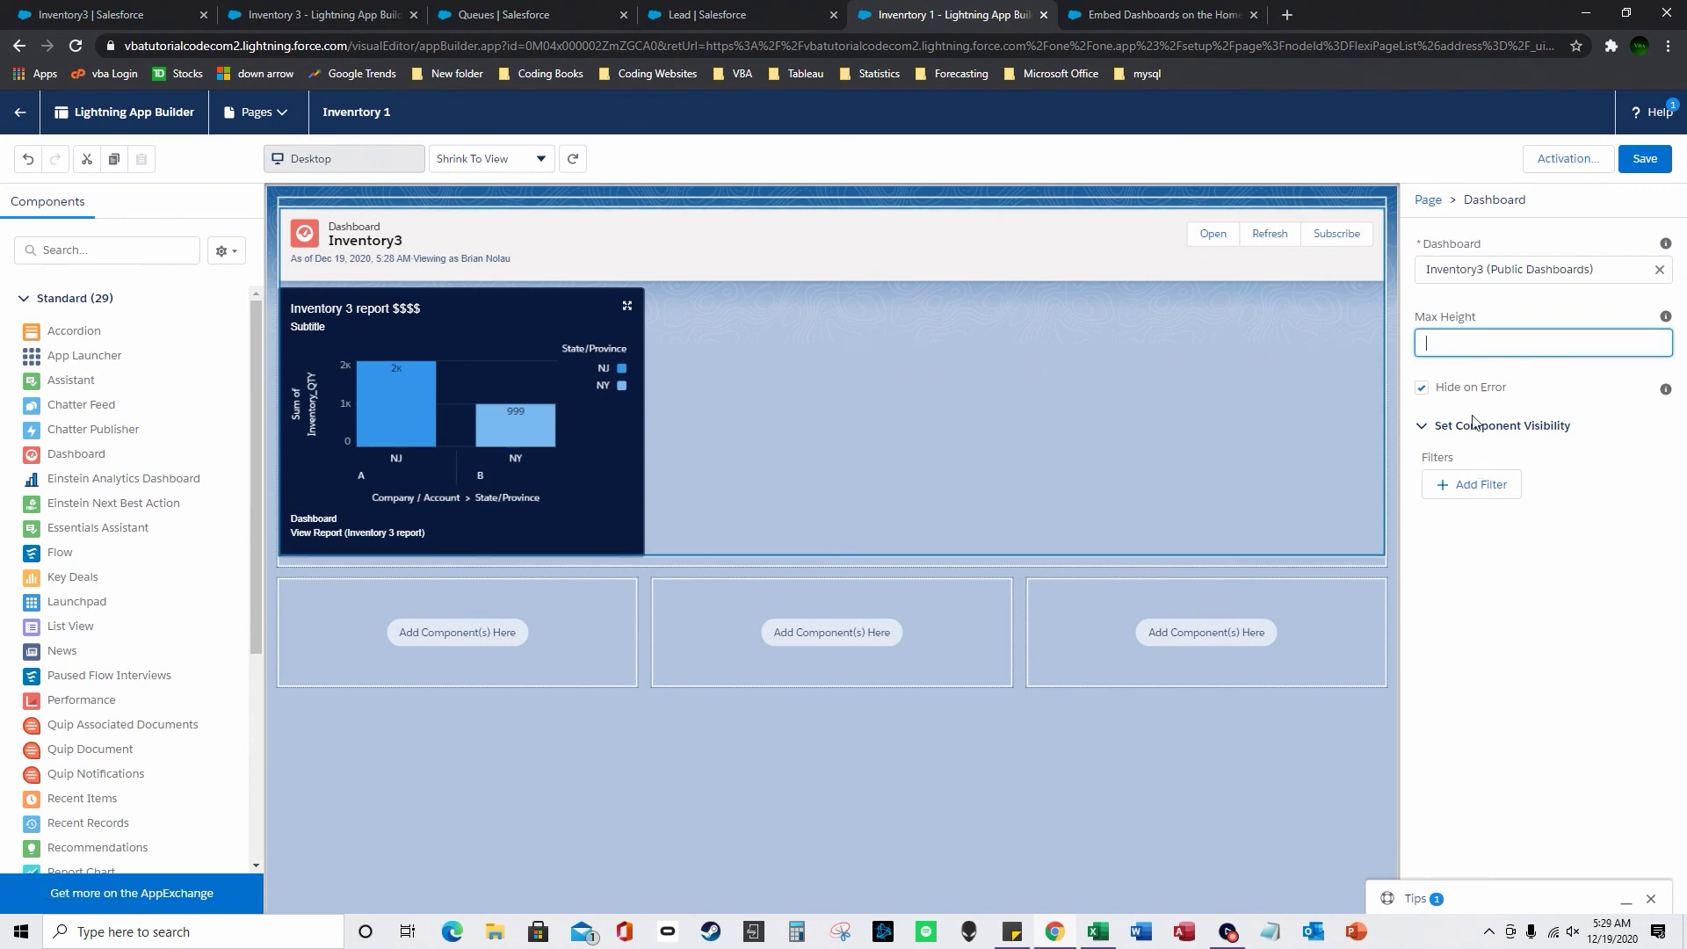
{"action": "left_click", "coordinate": [1649, 165]}
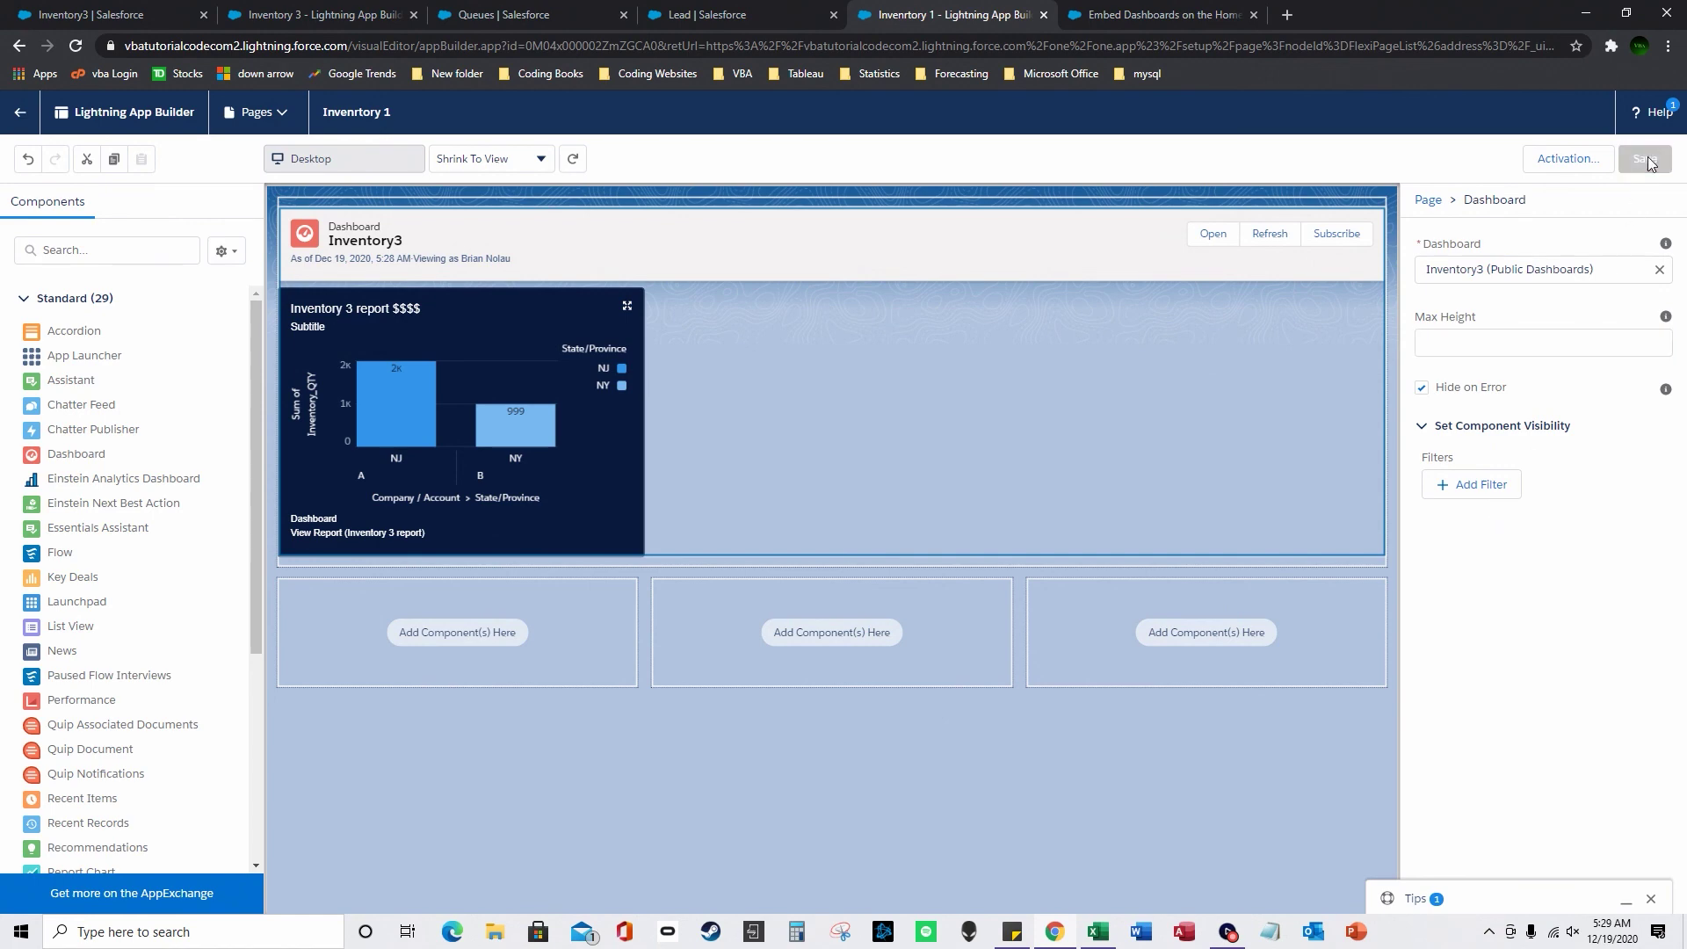
{"action": "left_click", "coordinate": [1568, 159]}
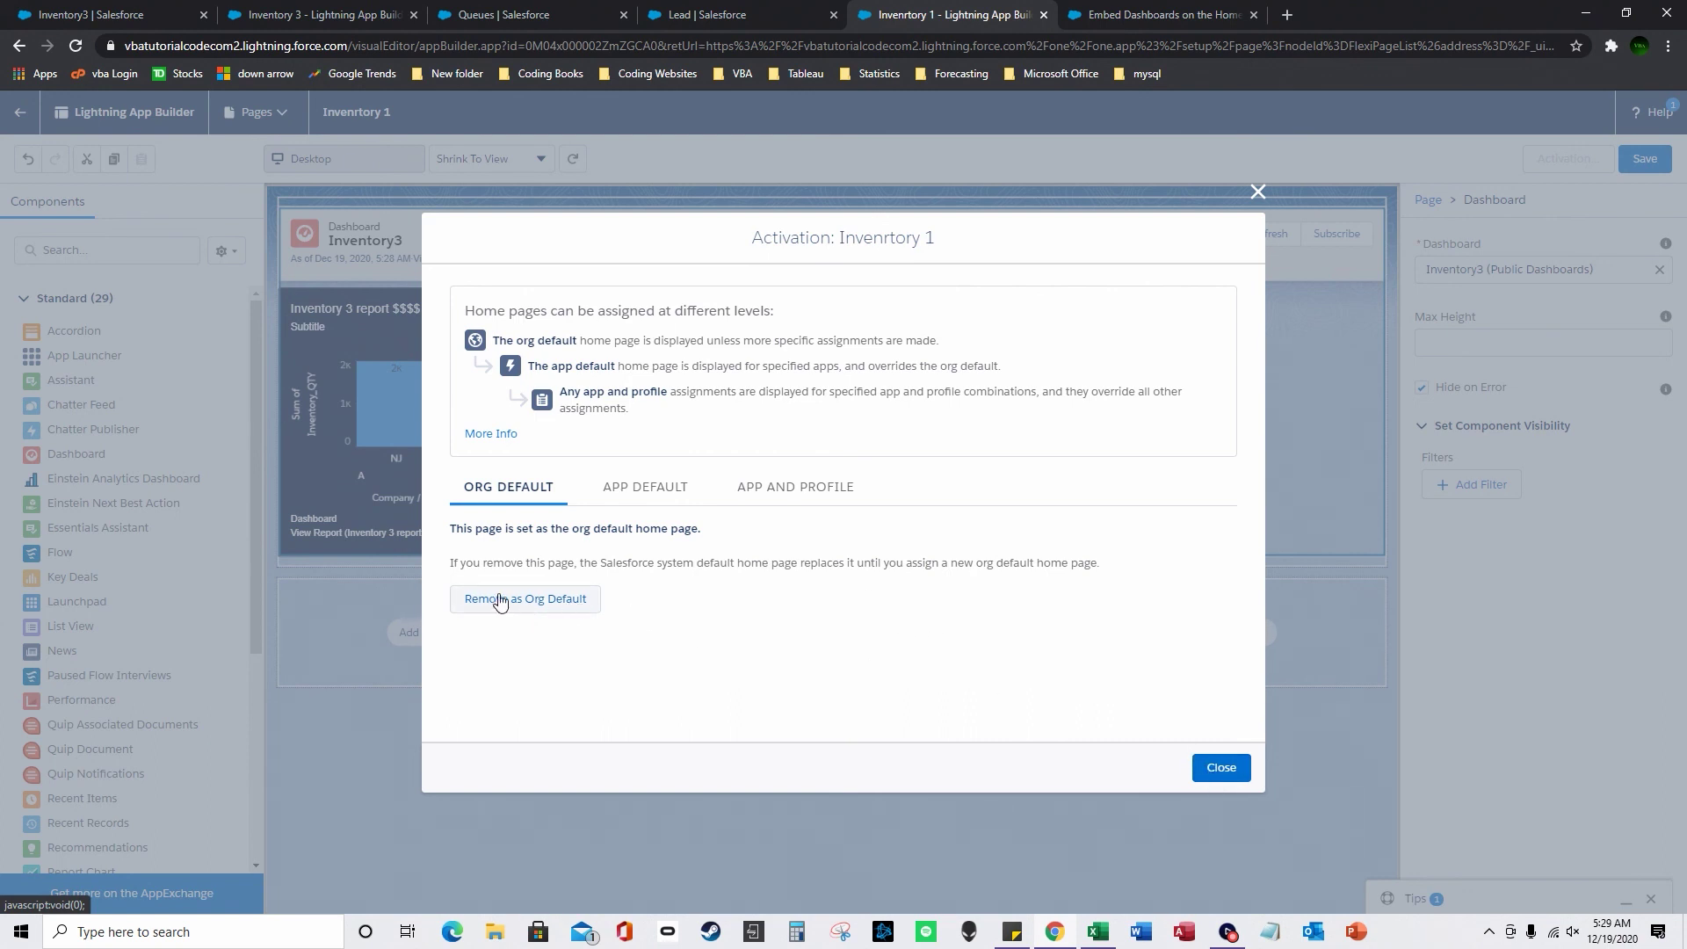
{"action": "left_click", "coordinate": [1220, 768]}
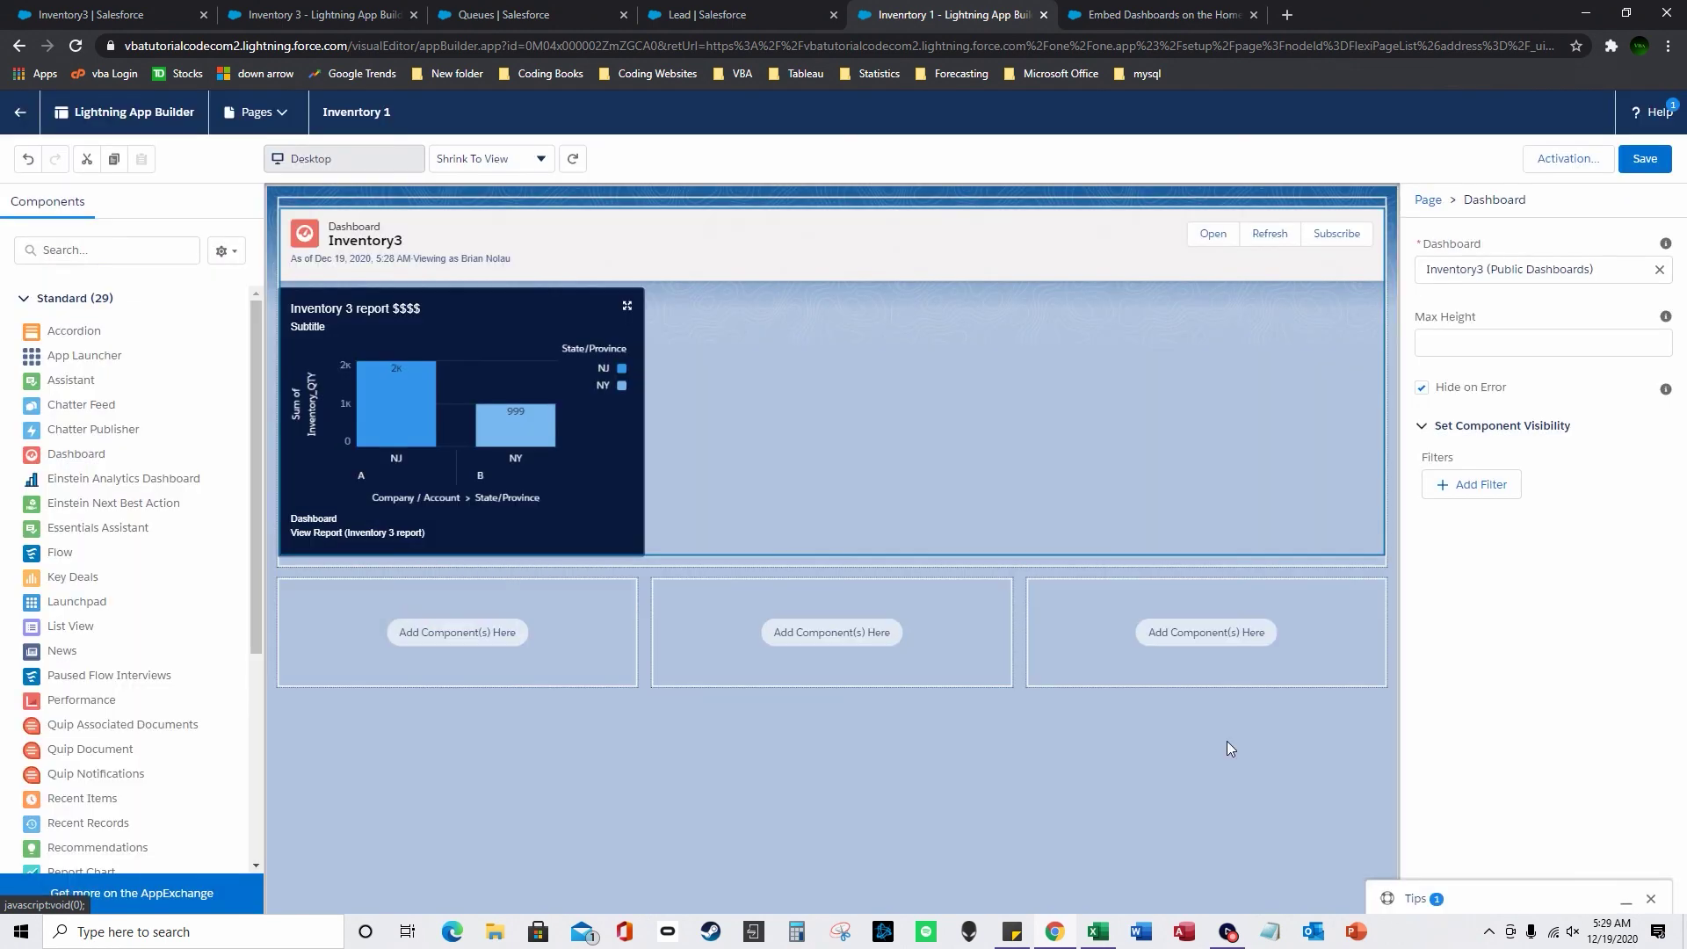
{"action": "left_click", "coordinate": [1654, 163]}
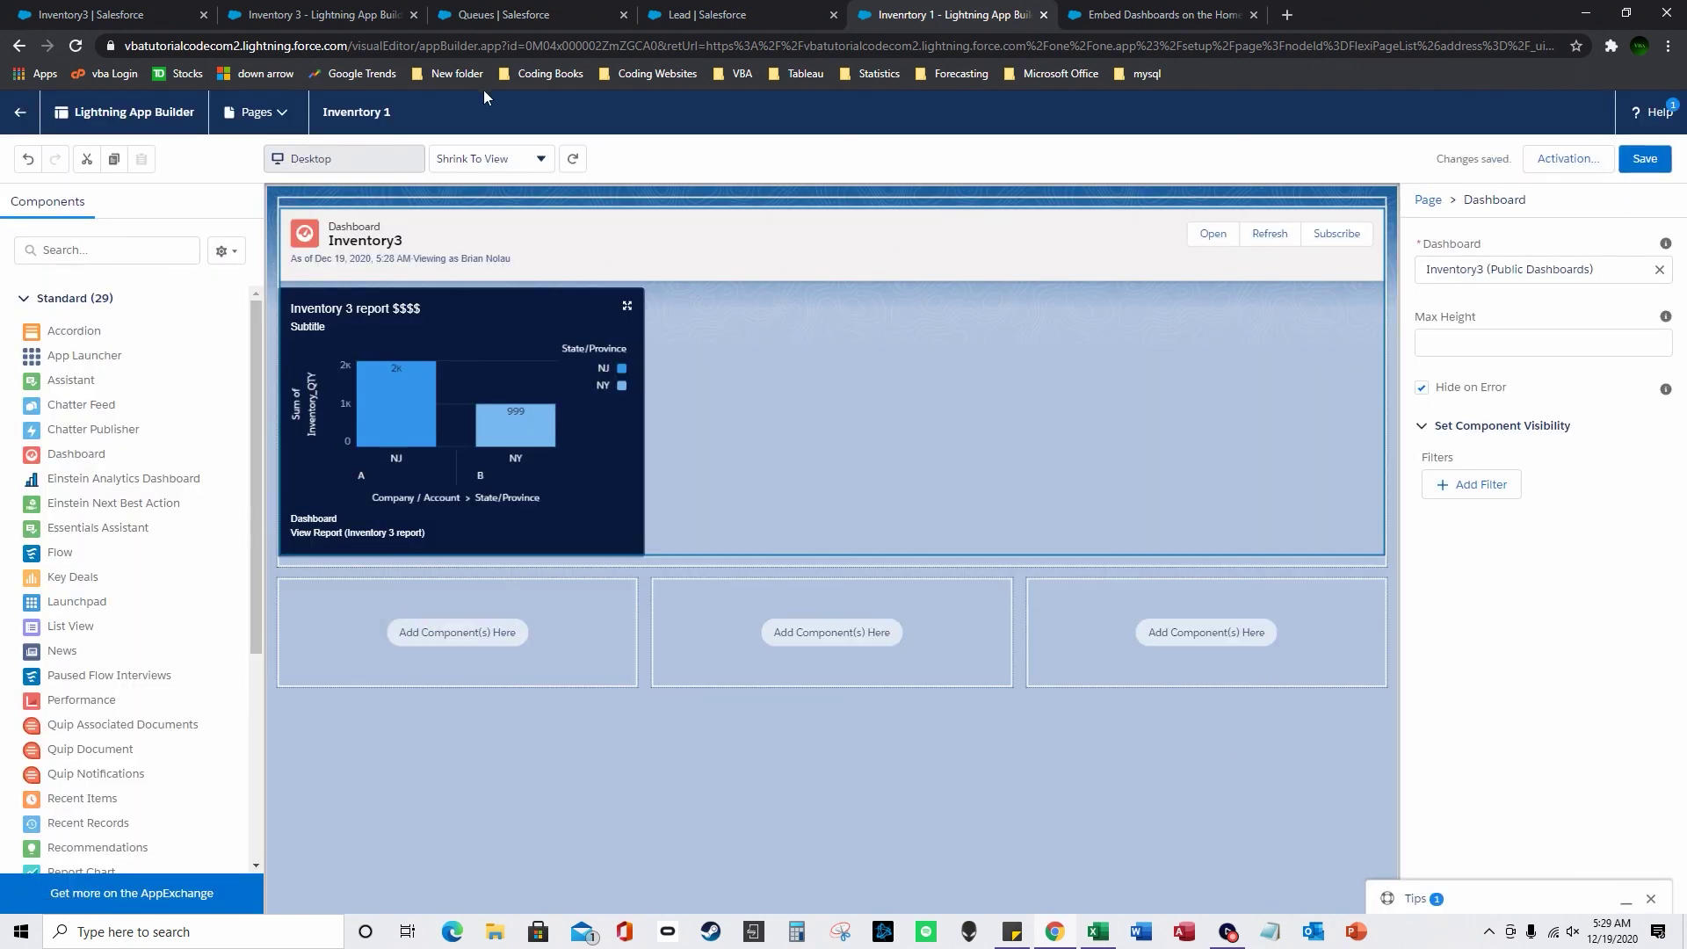
Step: Open the Sales app's home page to view the embedded dashboard
{"action": "left_click", "coordinate": [108, 12]}
{"action": "left_click", "coordinate": [150, 208]}
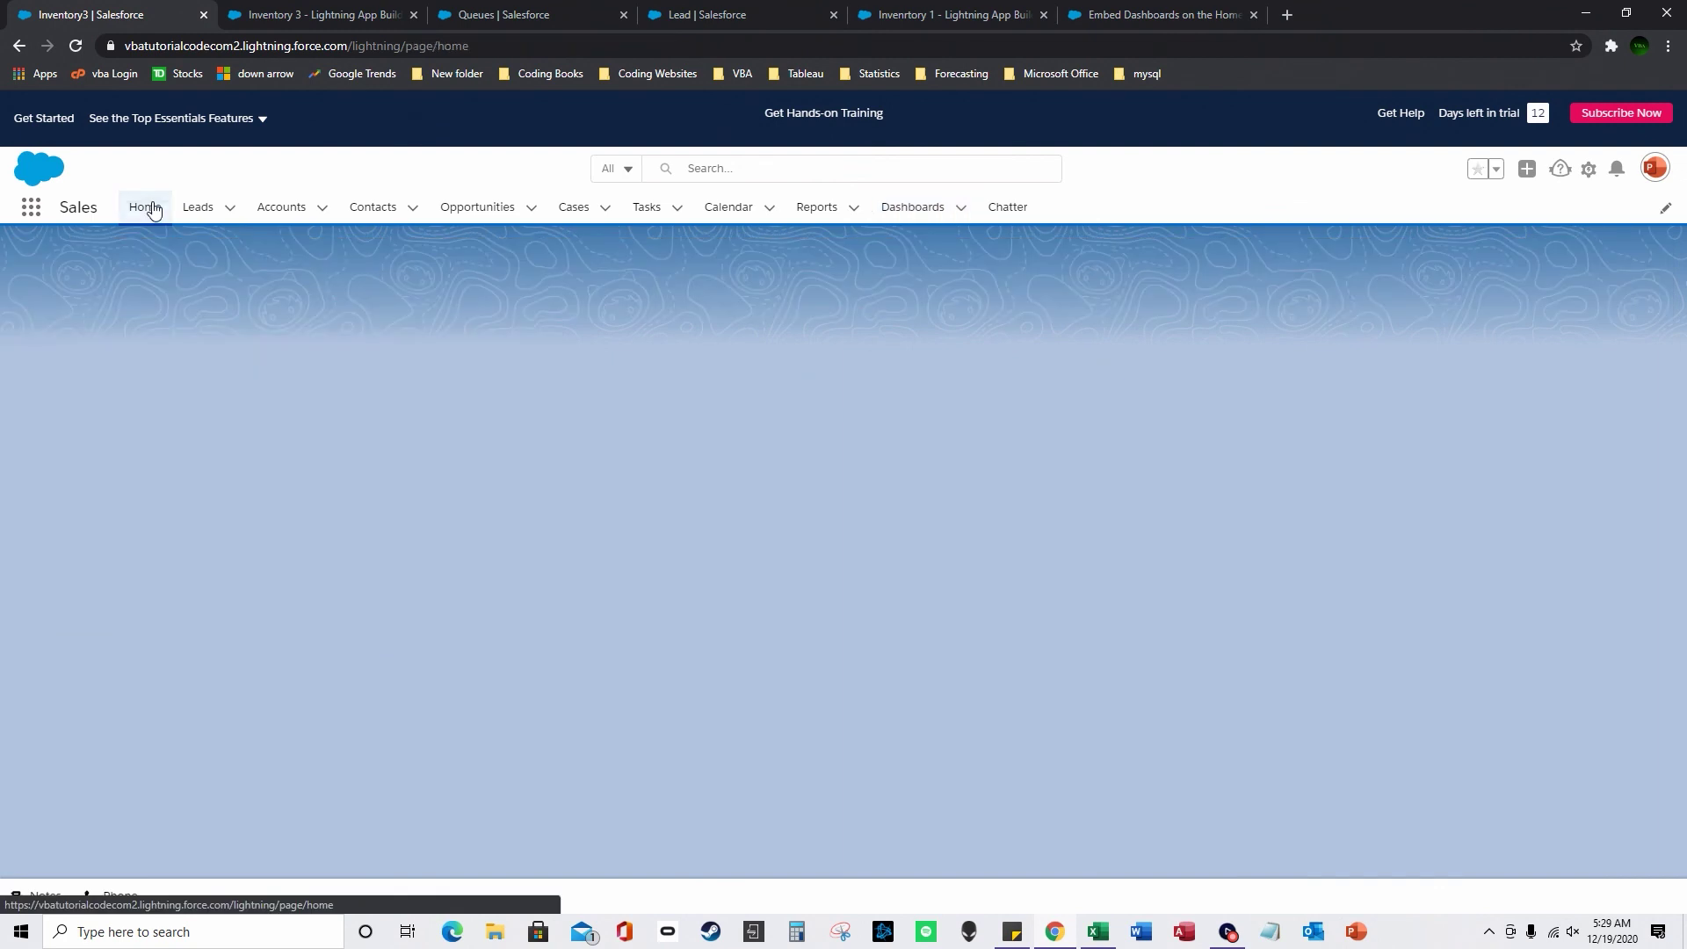